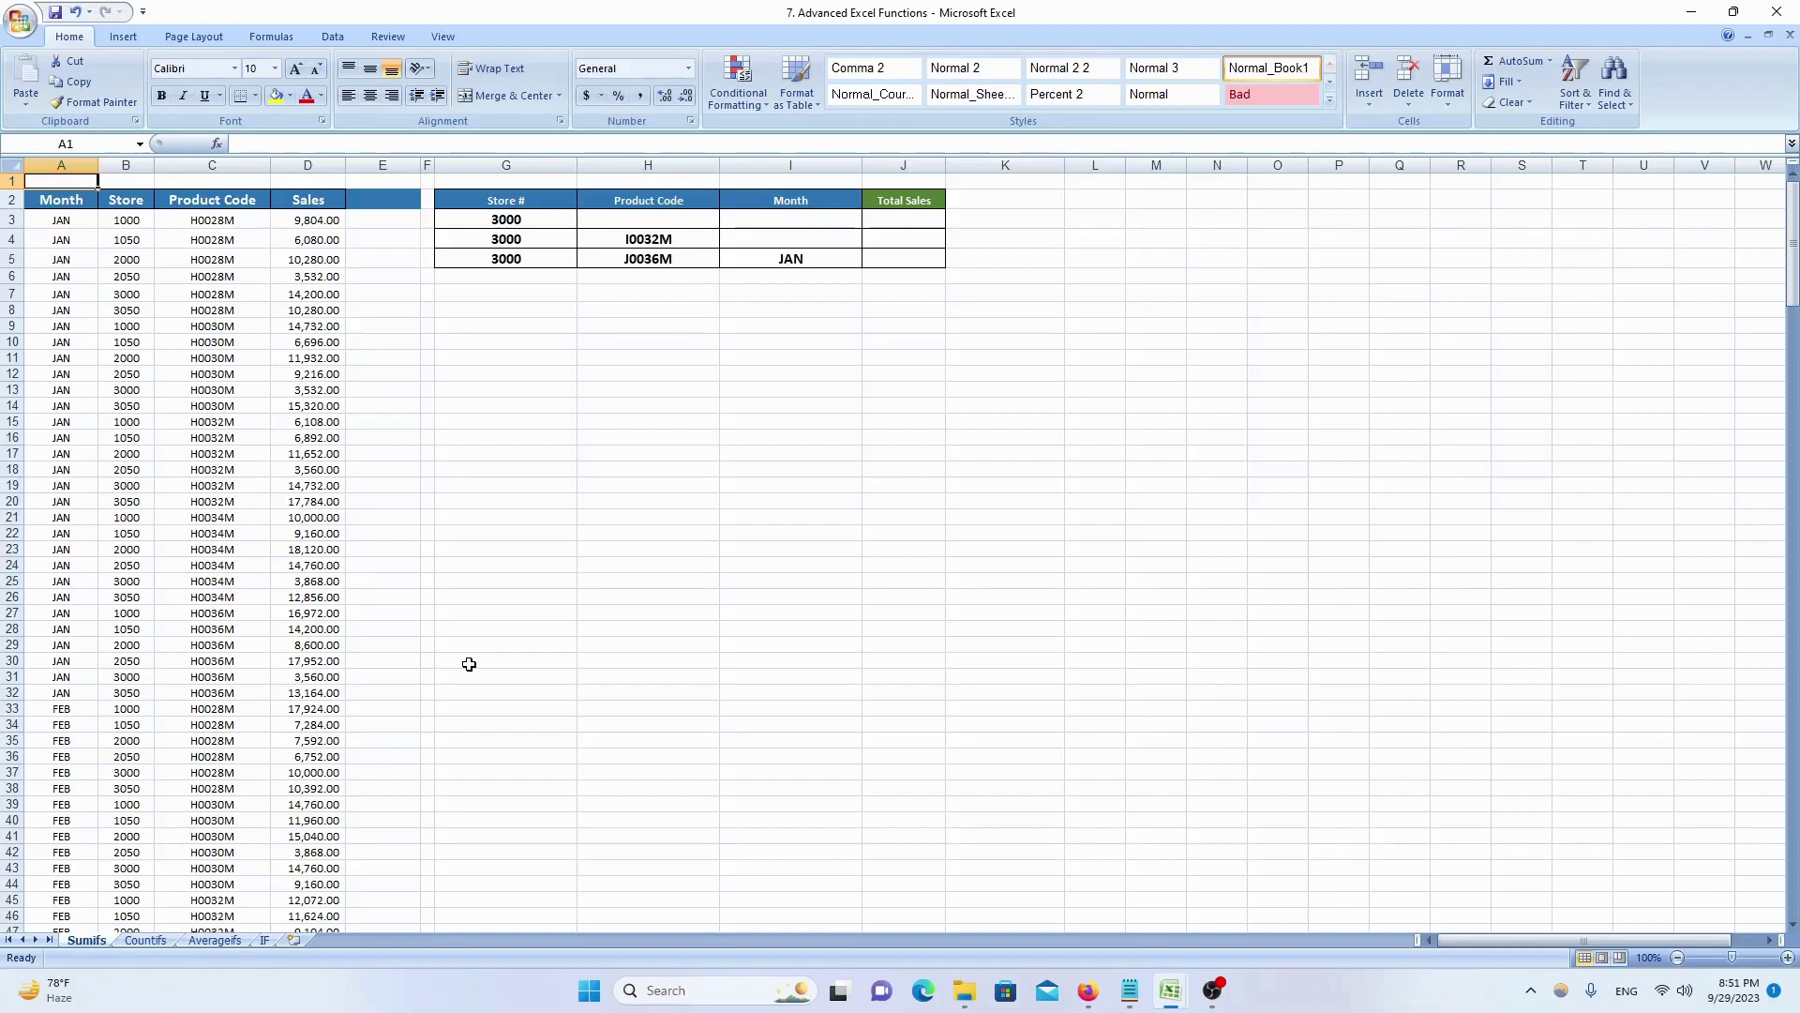
# - Review the sales data headers and the first criteria row, from its Store # cell to its empty Total Sales cell
pyautogui.press('Right')
pyautogui.press('Right')
pyautogui.press('Down')
pyautogui.press('Right')
pyautogui.press('Right')
pyautogui.press('Right')
pyautogui.press('Right')
pyautogui.press('Down')
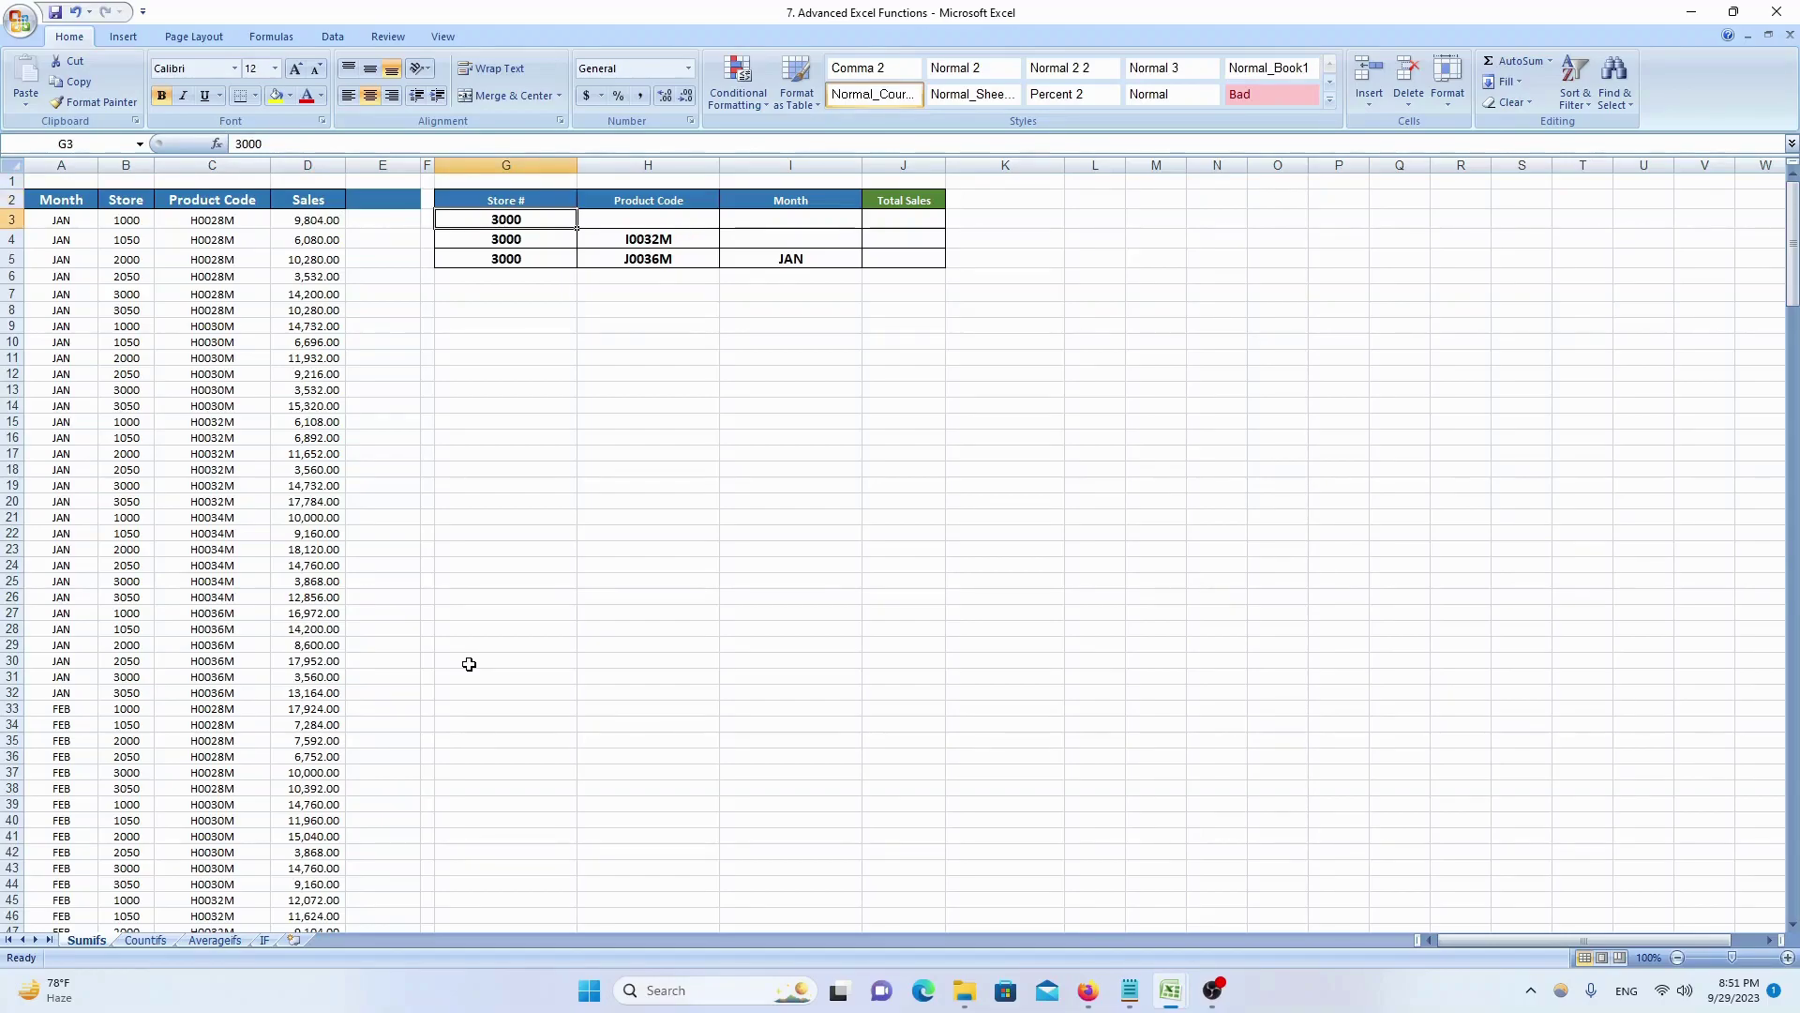
pyautogui.press('Right')
pyautogui.press('Right')
pyautogui.press('Right')
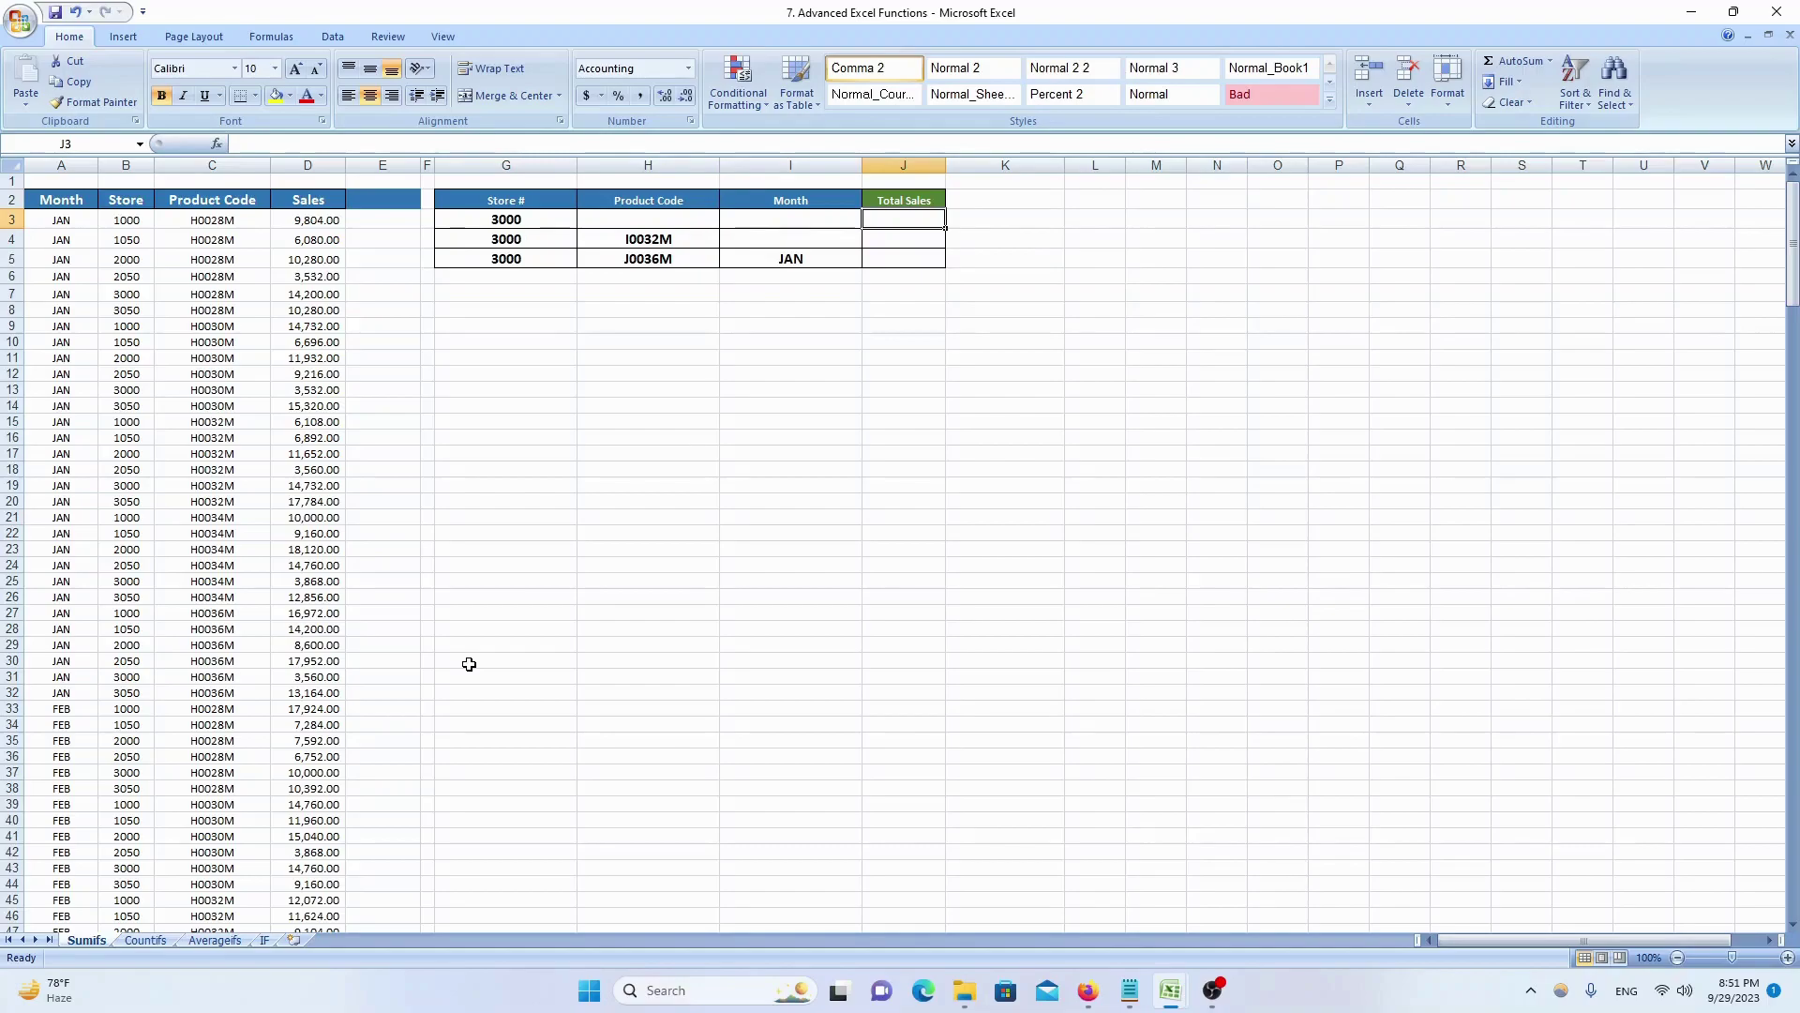
pyautogui.press('Left')
pyautogui.press('Left')
pyautogui.press('Left')
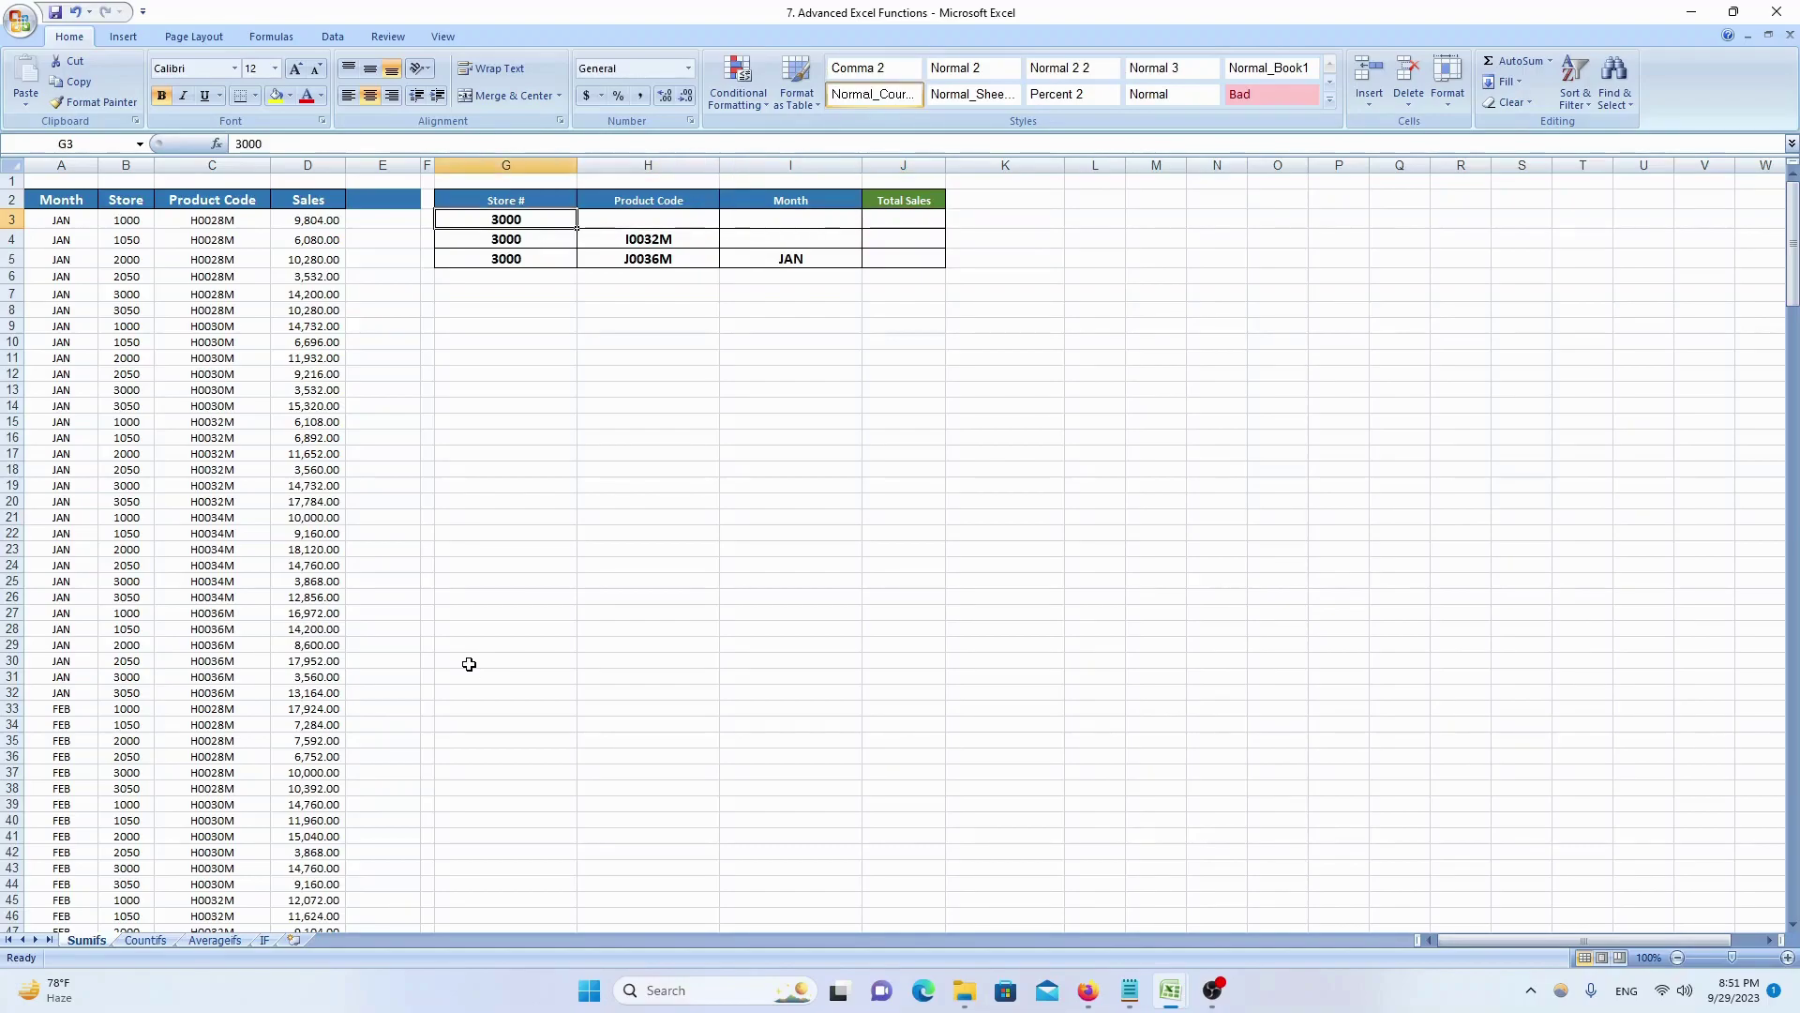
# - Begin a SUMIF formula in J3 with the whole Store column, B:B, as the criteria range
pyautogui.press('Right')
pyautogui.press('Right')
pyautogui.press('Right')
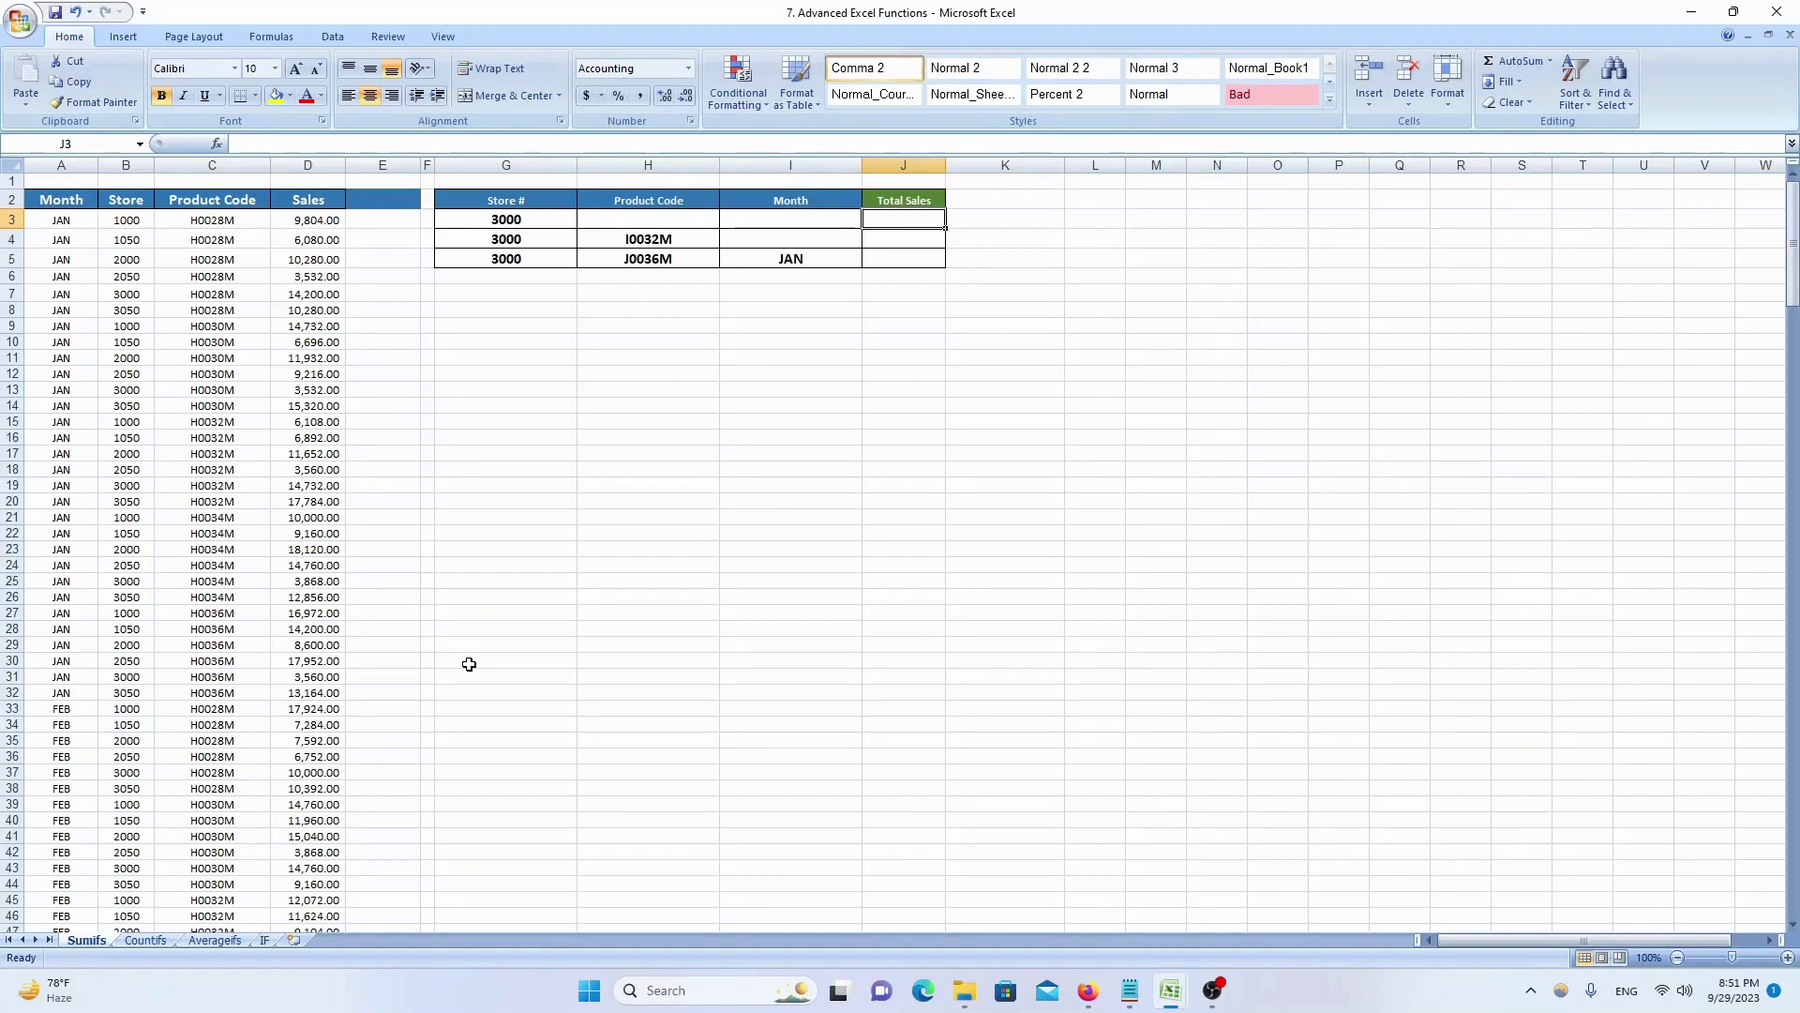
pyautogui.write('+')
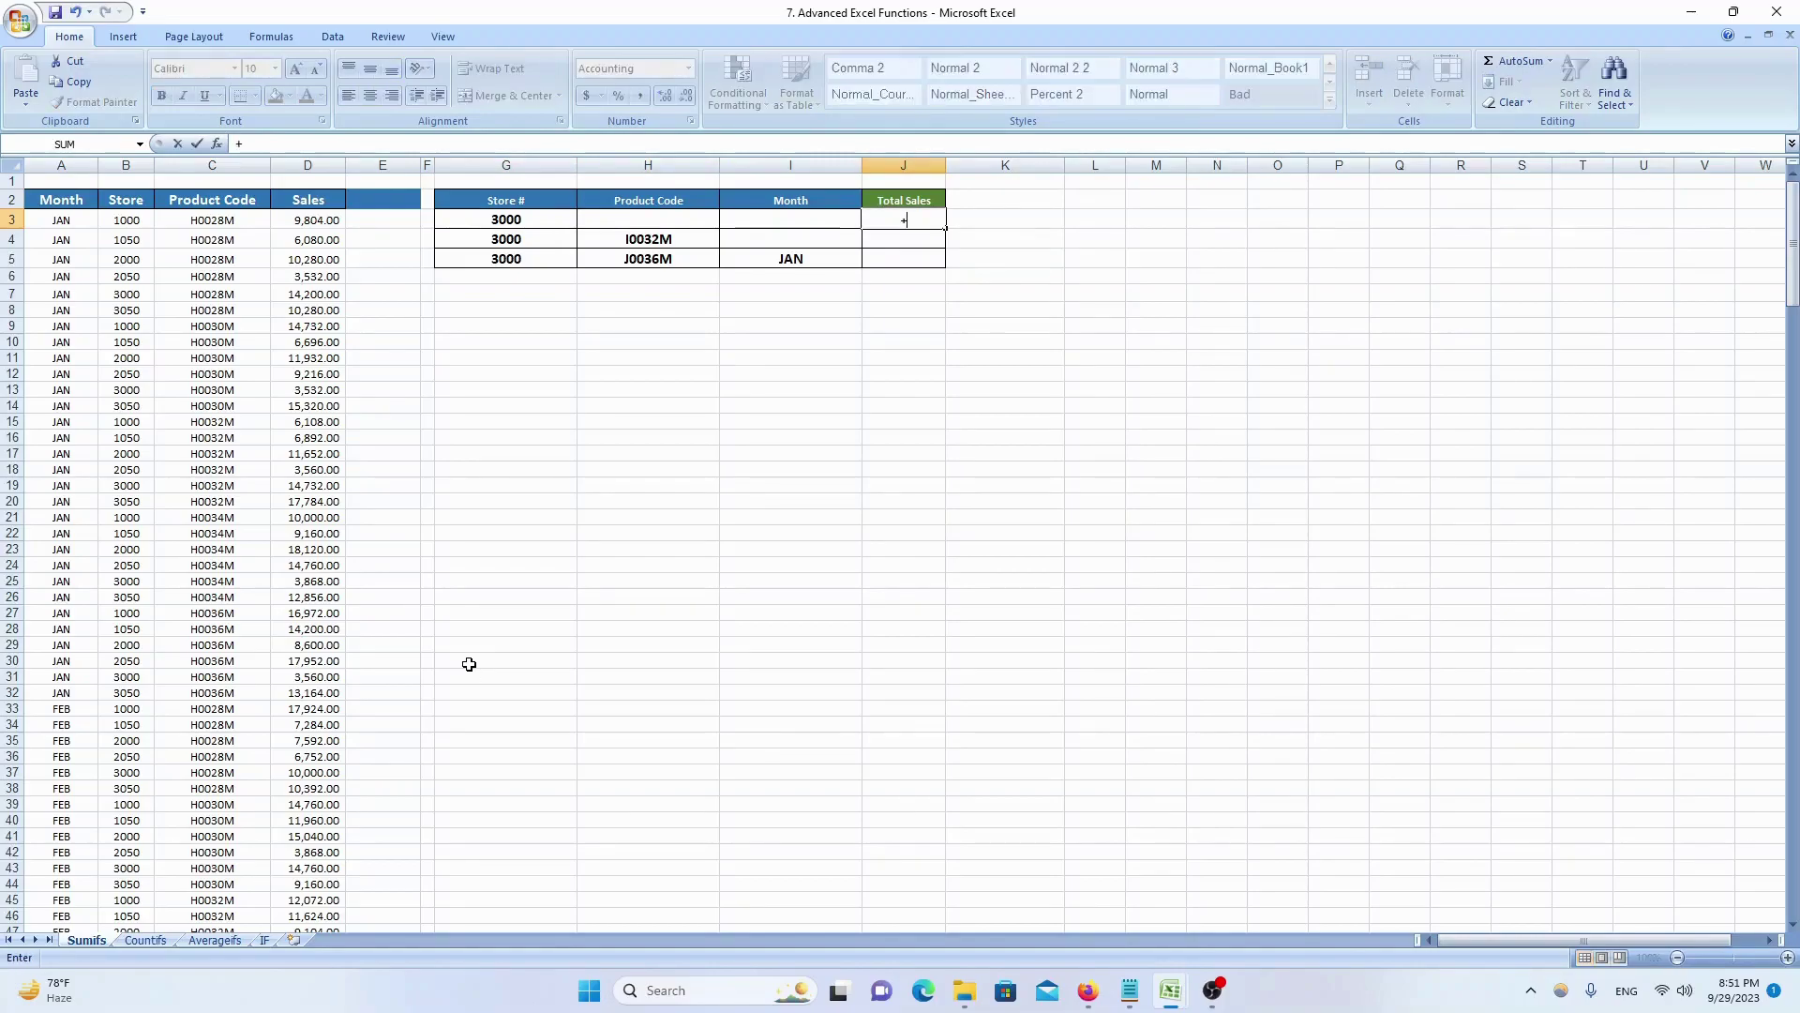
pyautogui.write('sumif')
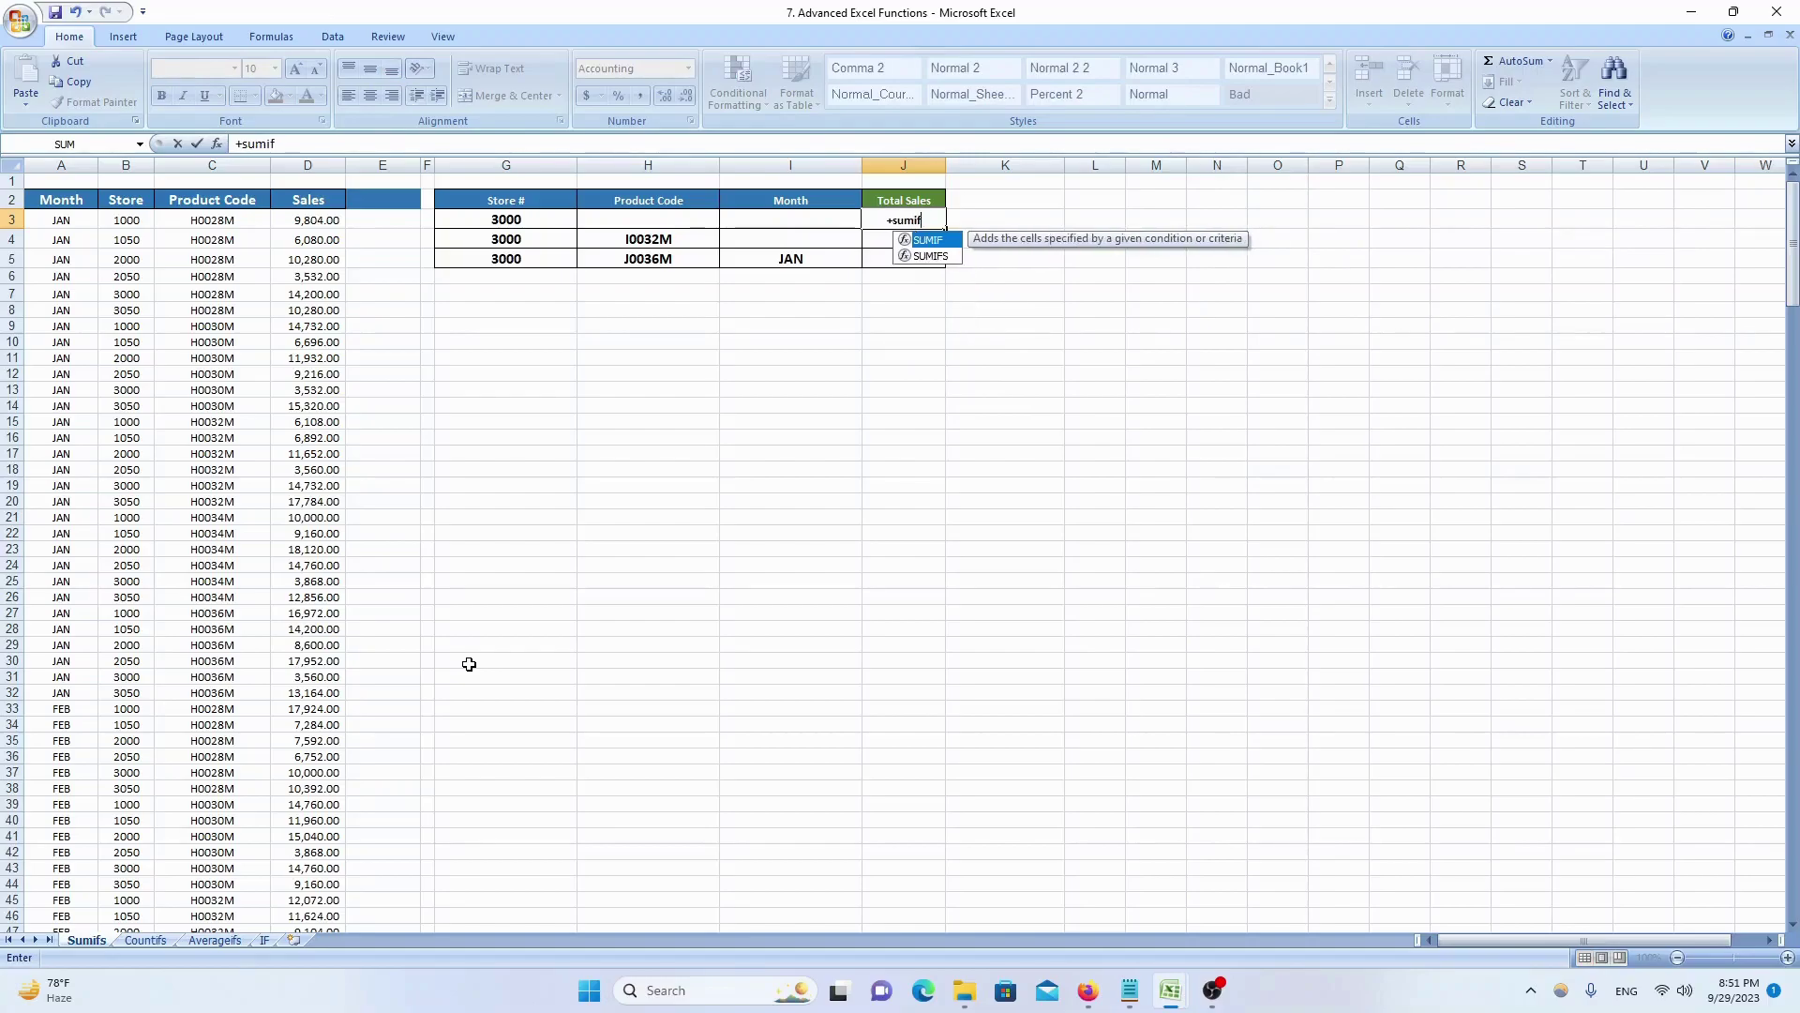
pyautogui.press('Tab')
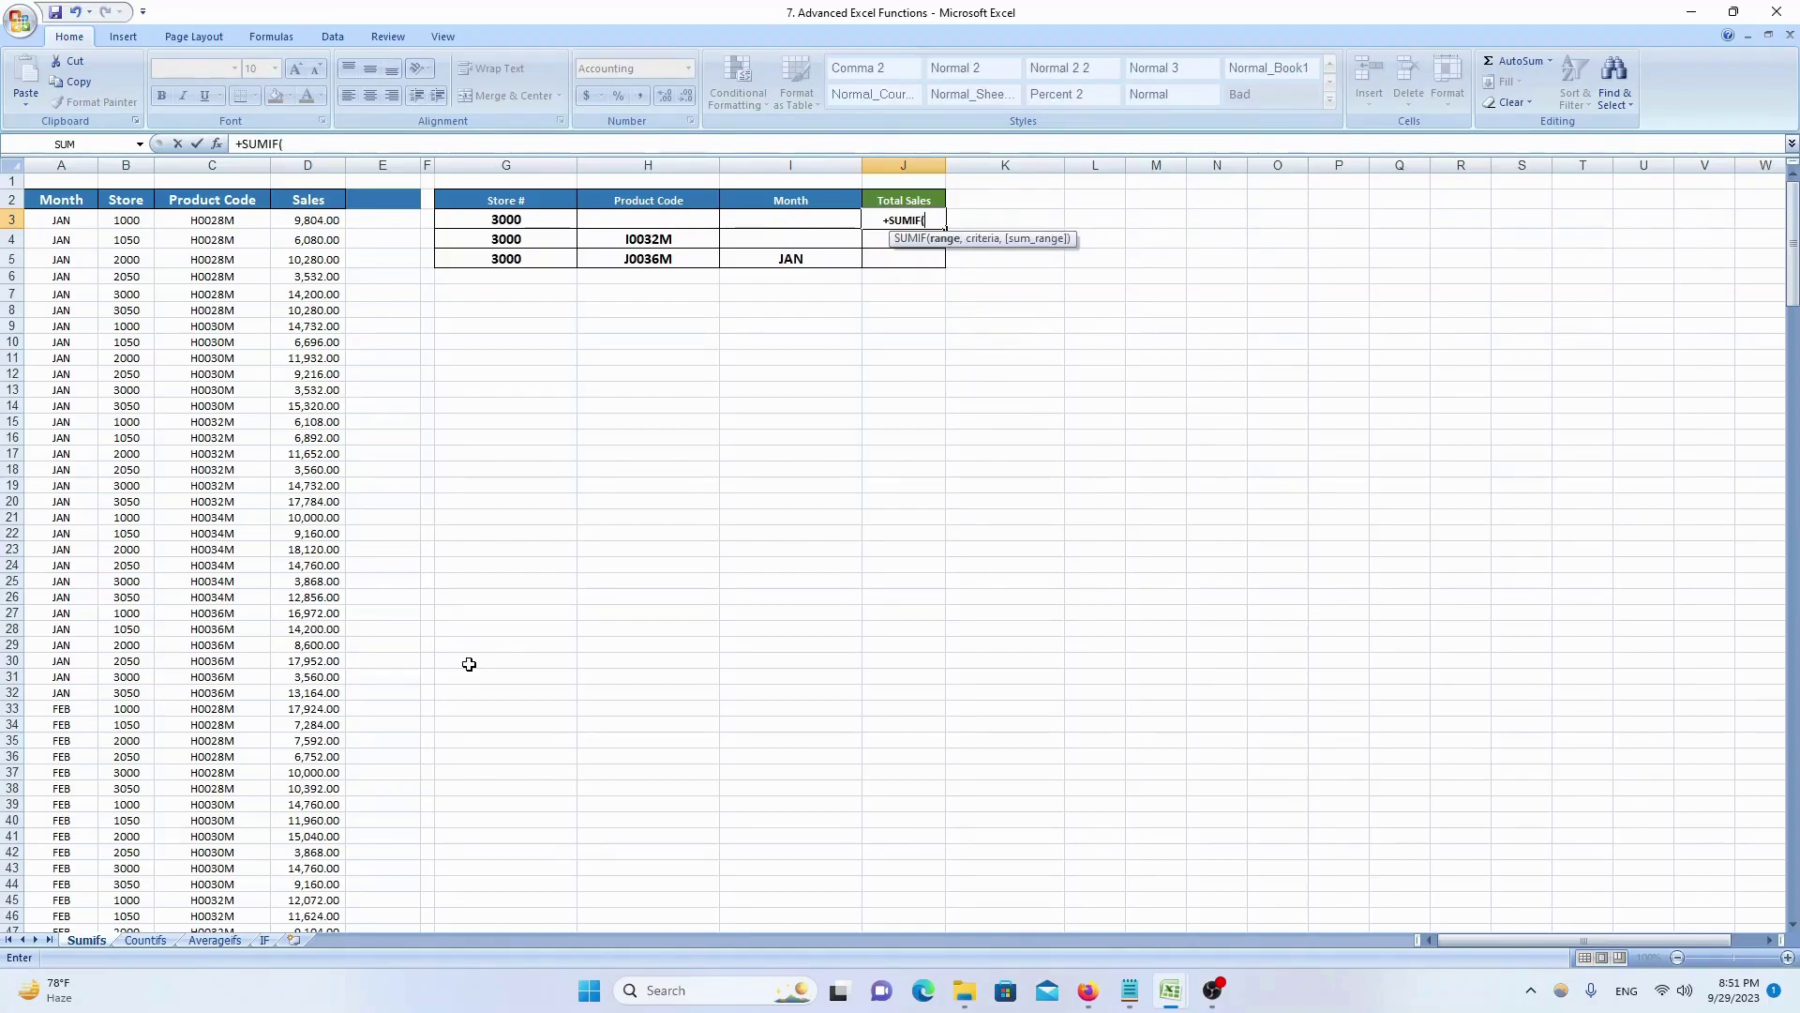
pyautogui.press('Left')
pyautogui.press('Left')
pyautogui.press('Left')
pyautogui.press('Left')
pyautogui.press('Left')
pyautogui.press('Left')
pyautogui.press('Left')
pyautogui.press('Left')
pyautogui.hotkey('ctrl', 'space')
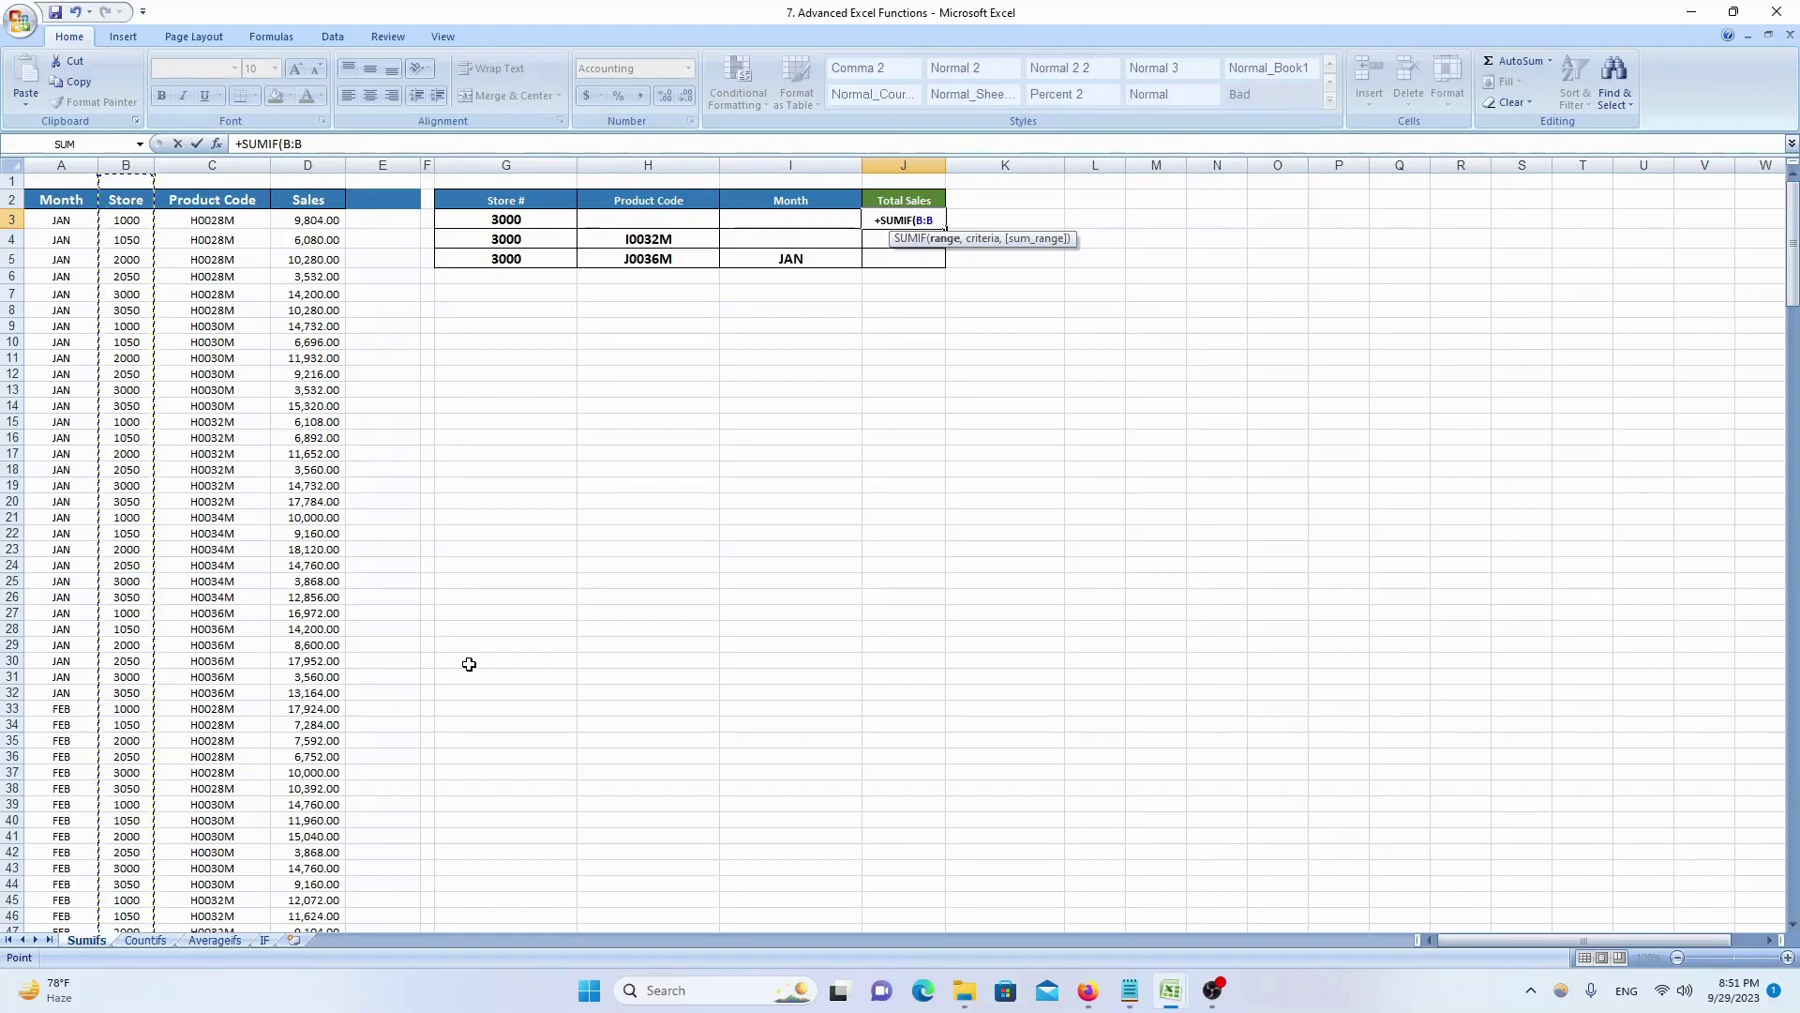
# - Complete the J3 formula as +SUMIF(B:B,G3,D:D), using the store number as criterion and the Sales column as sum range
pyautogui.write(',')
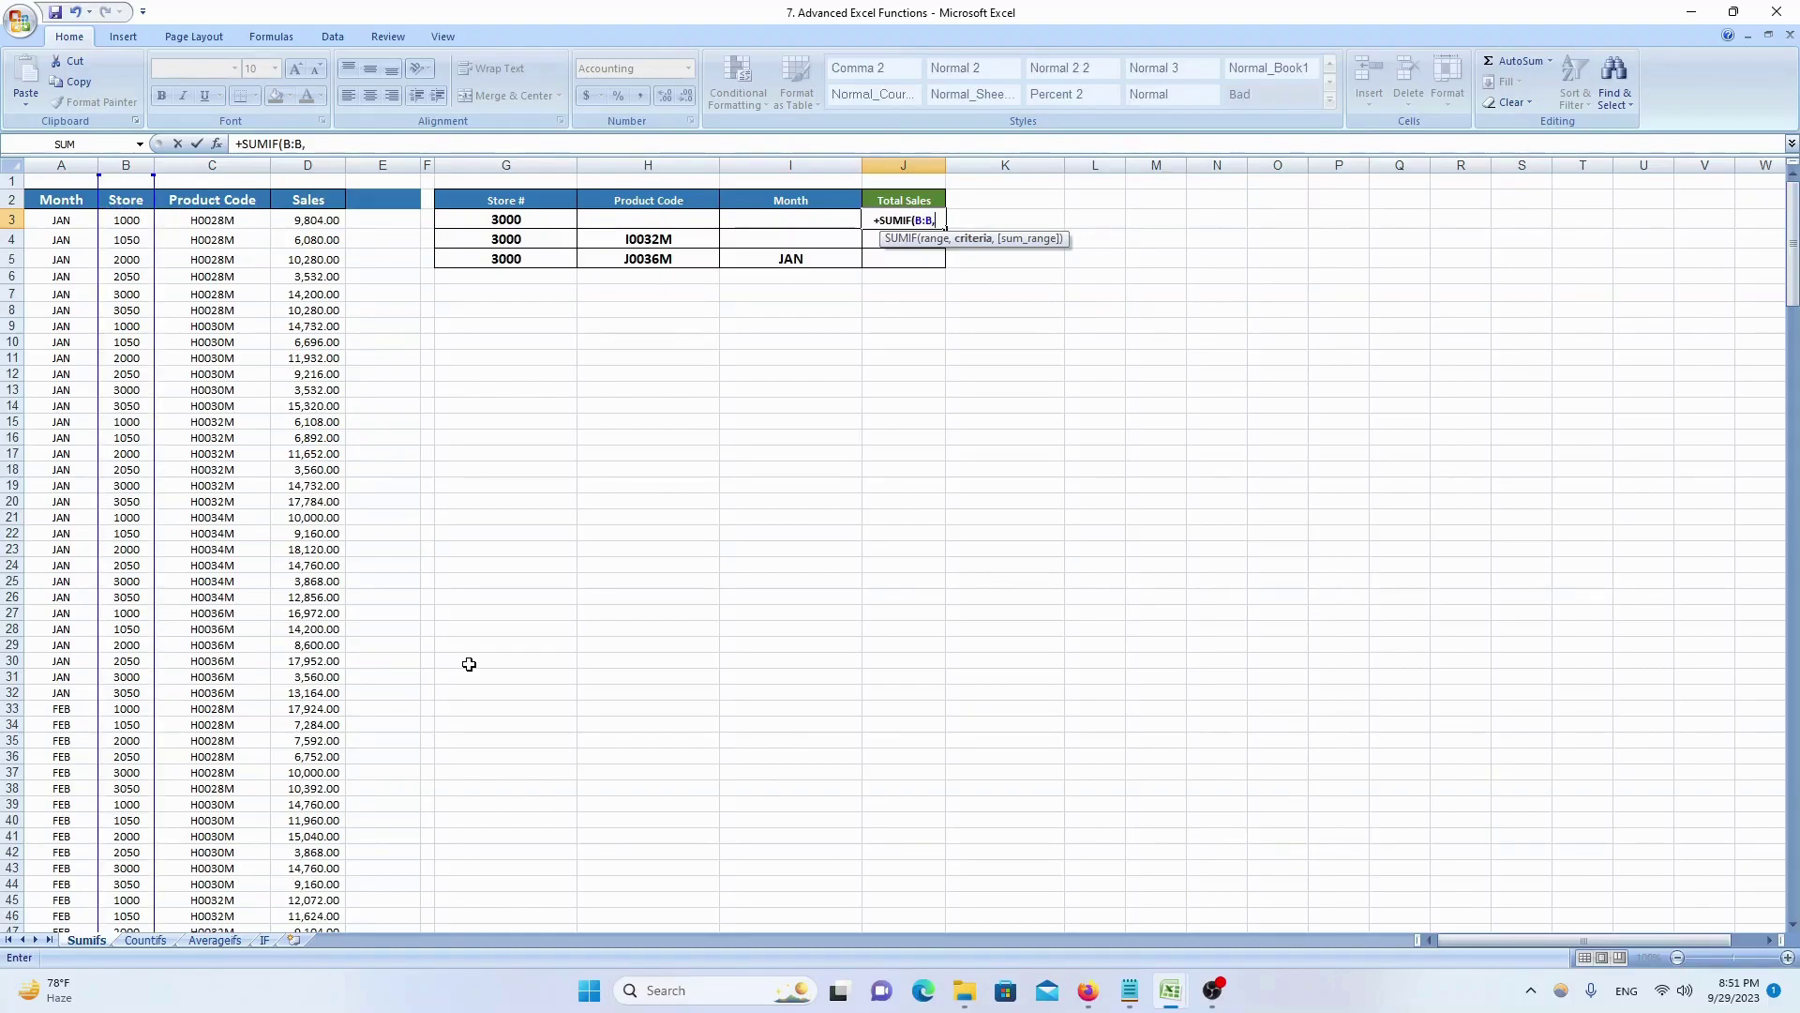
pyautogui.press('Left')
pyautogui.press('Left')
pyautogui.press('Left')
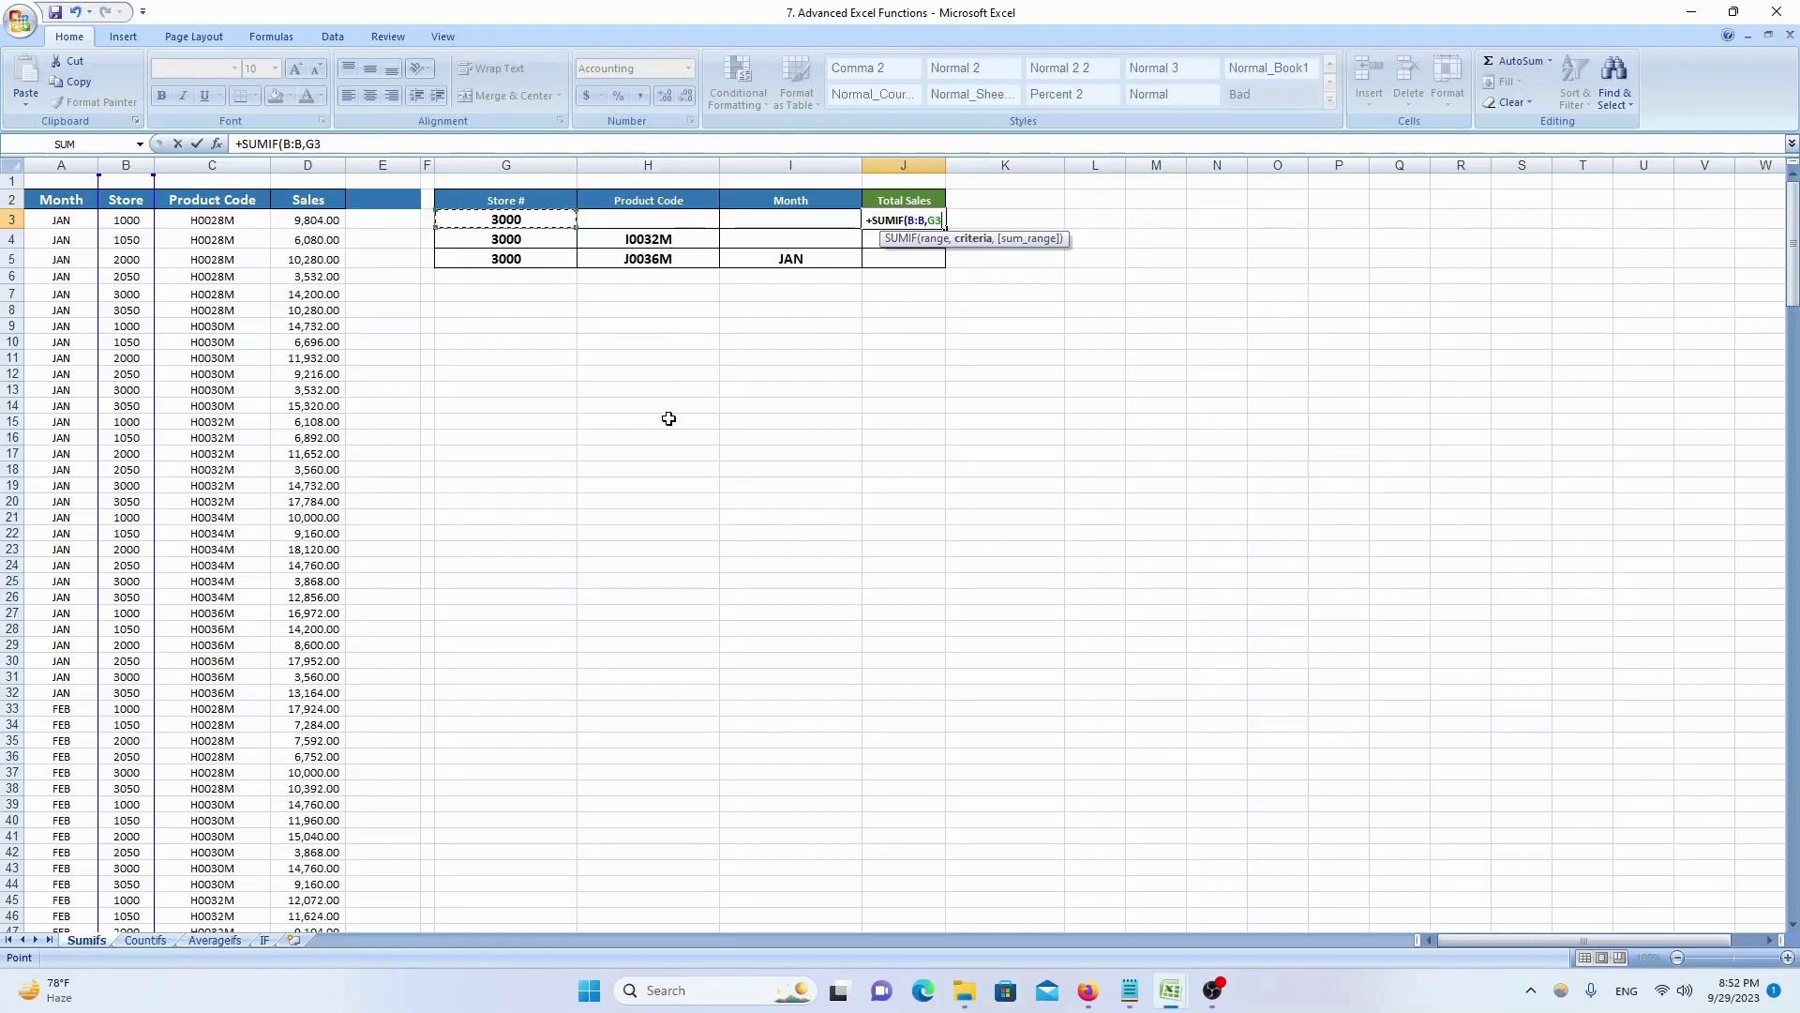
pyautogui.write(',')
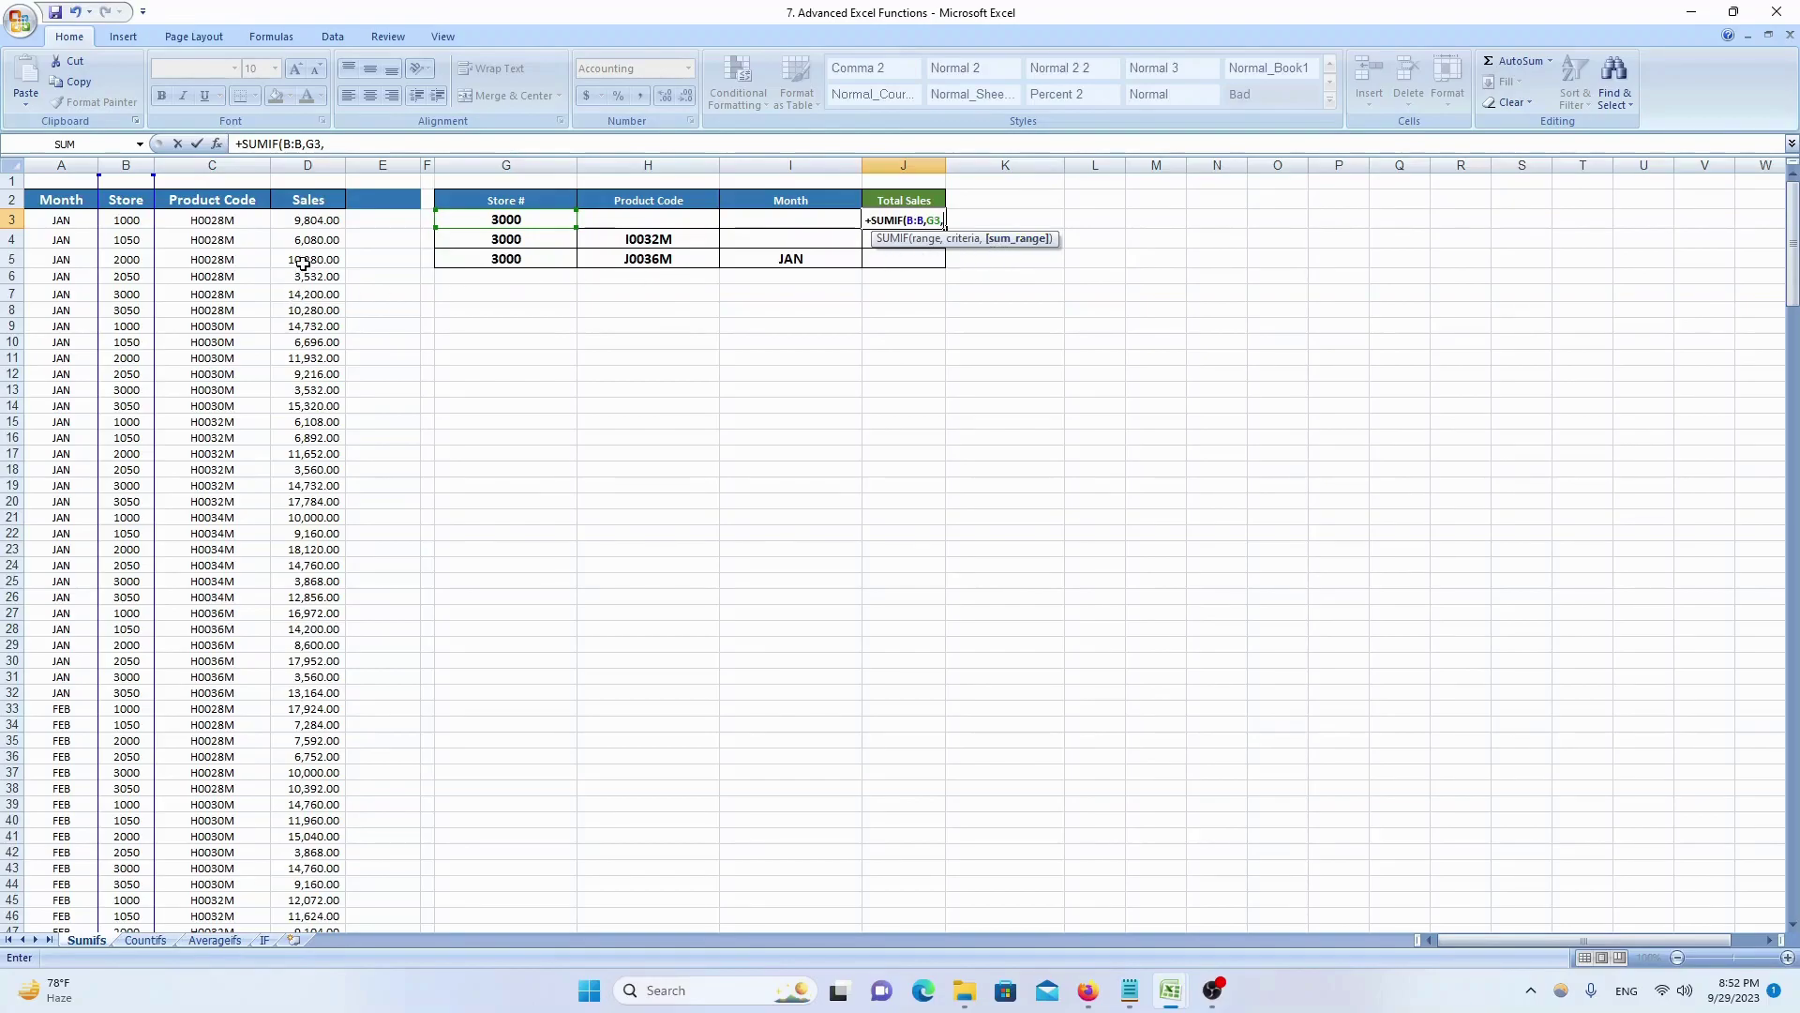
pyautogui.click(301, 161)
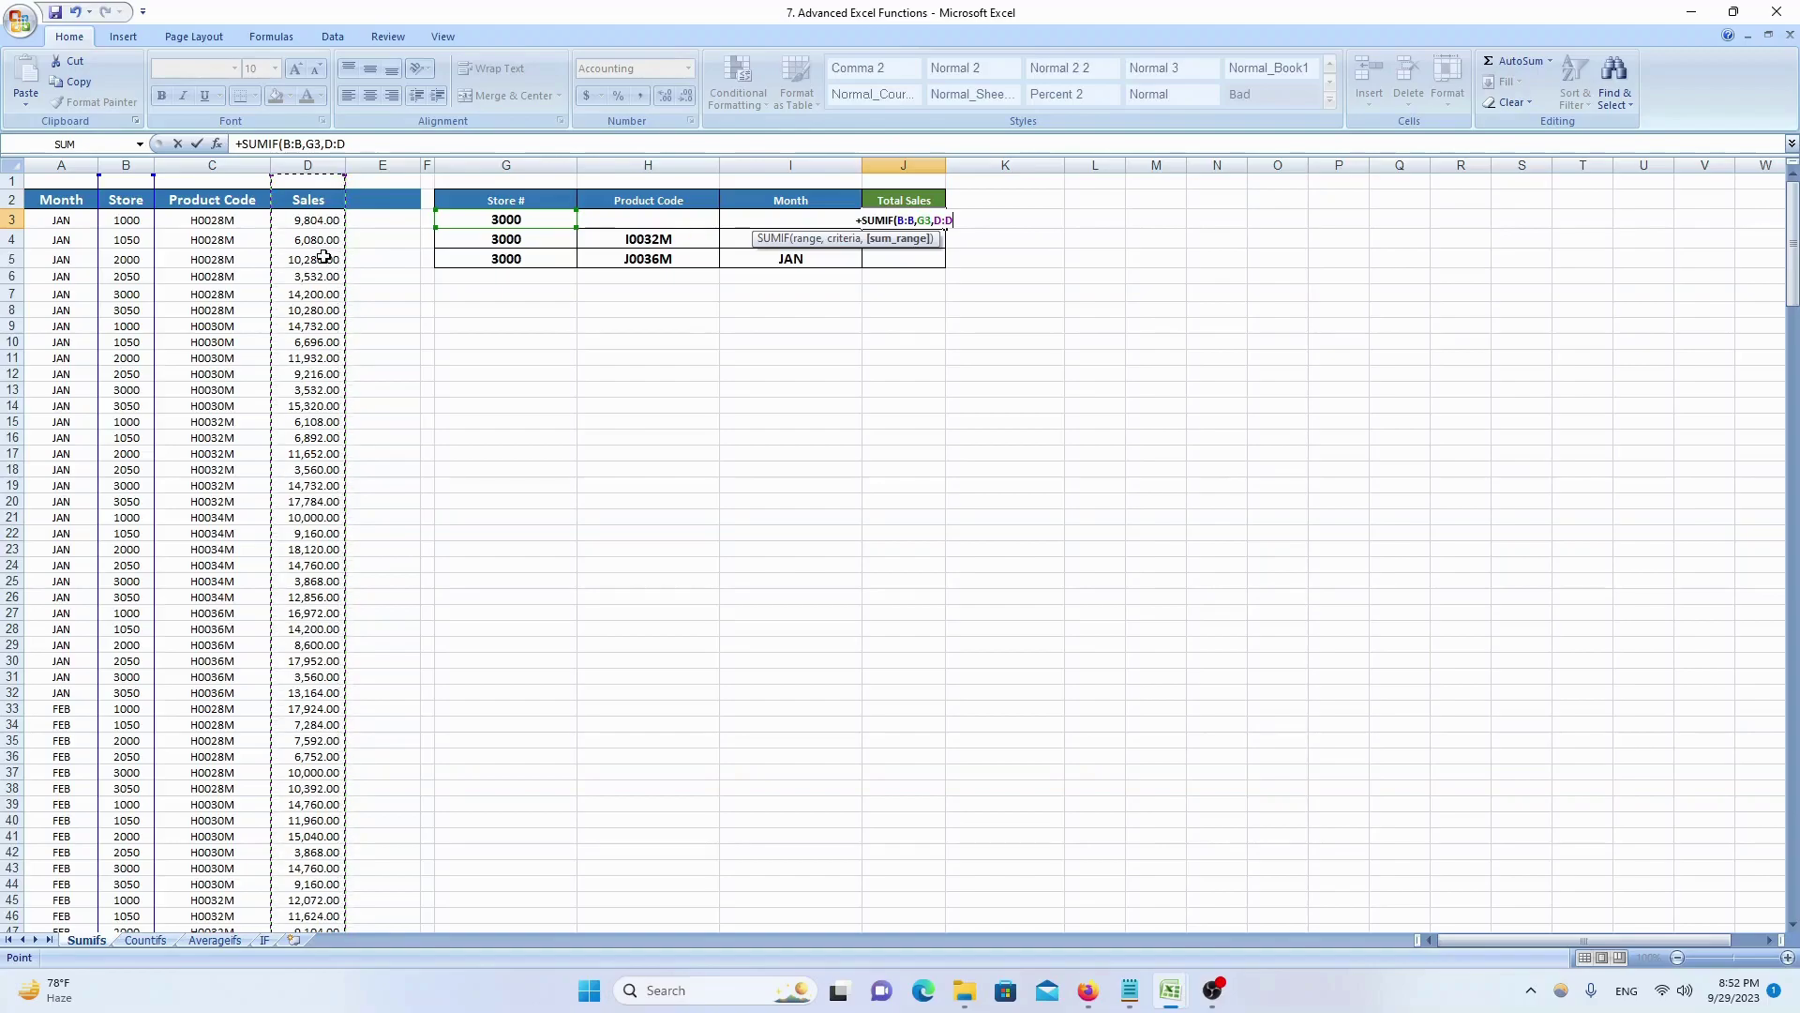
pyautogui.write(')')
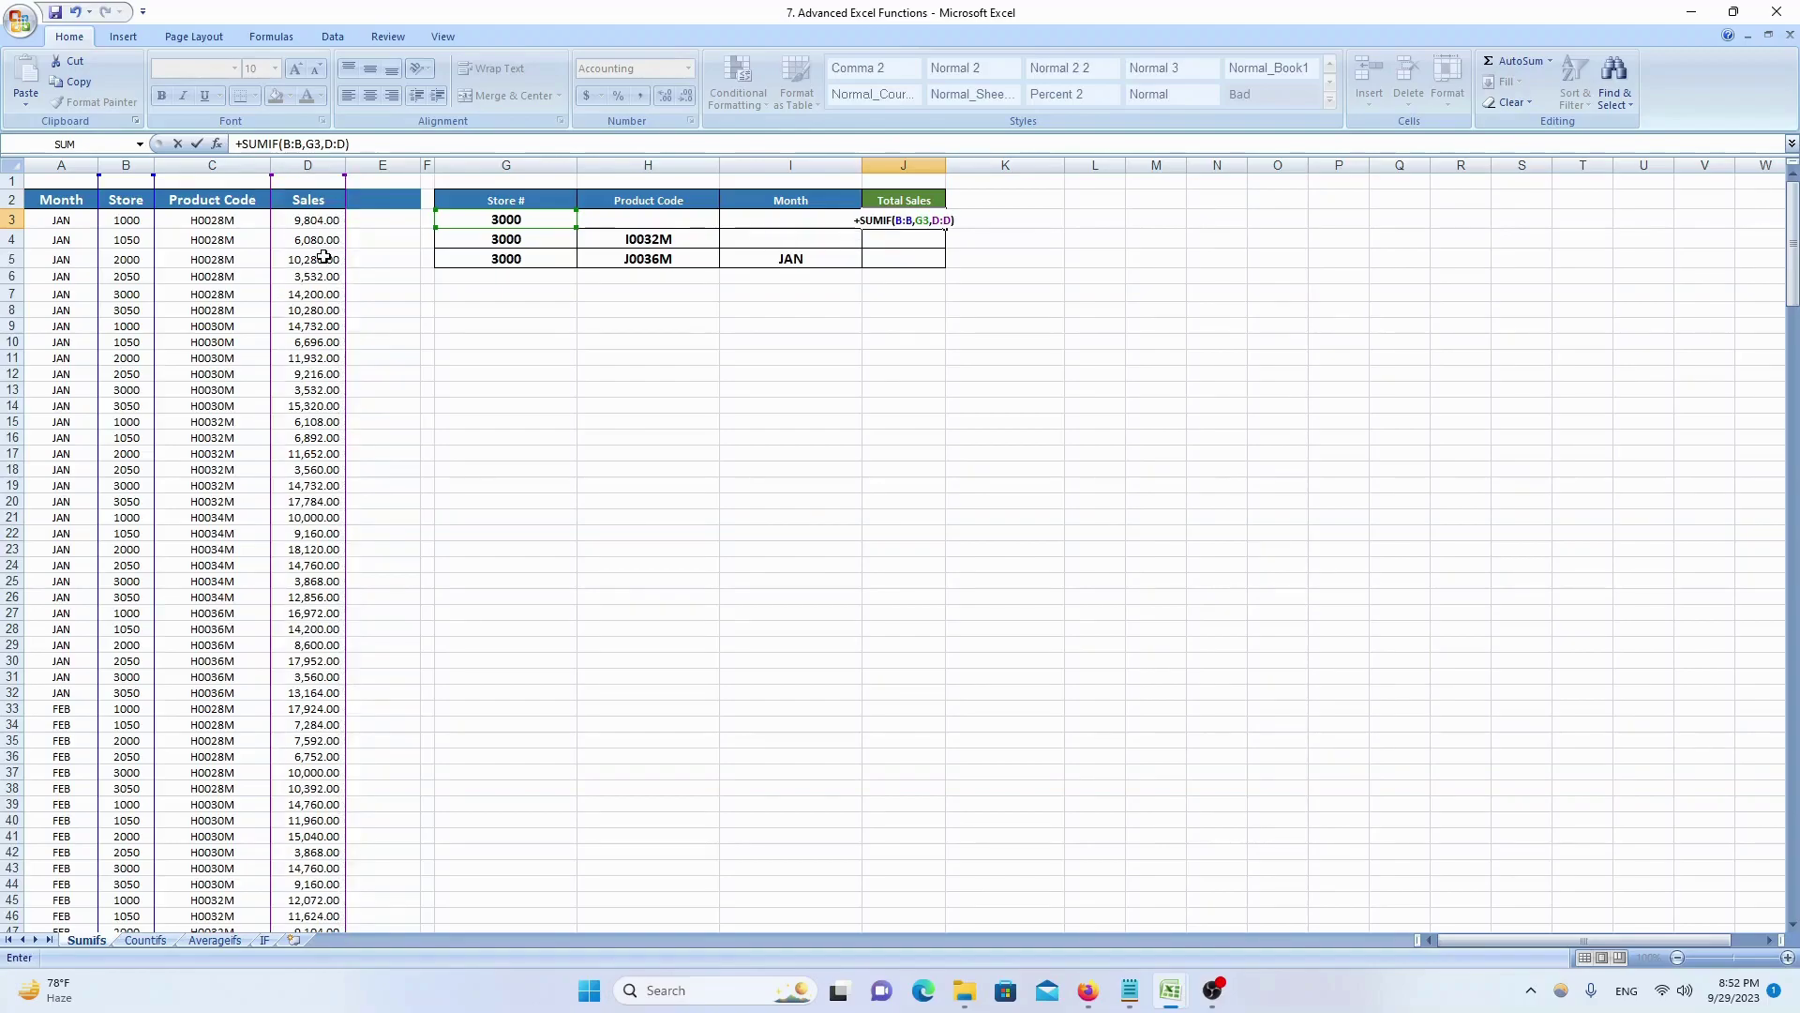
pyautogui.press('Return')
pyautogui.press('Up')
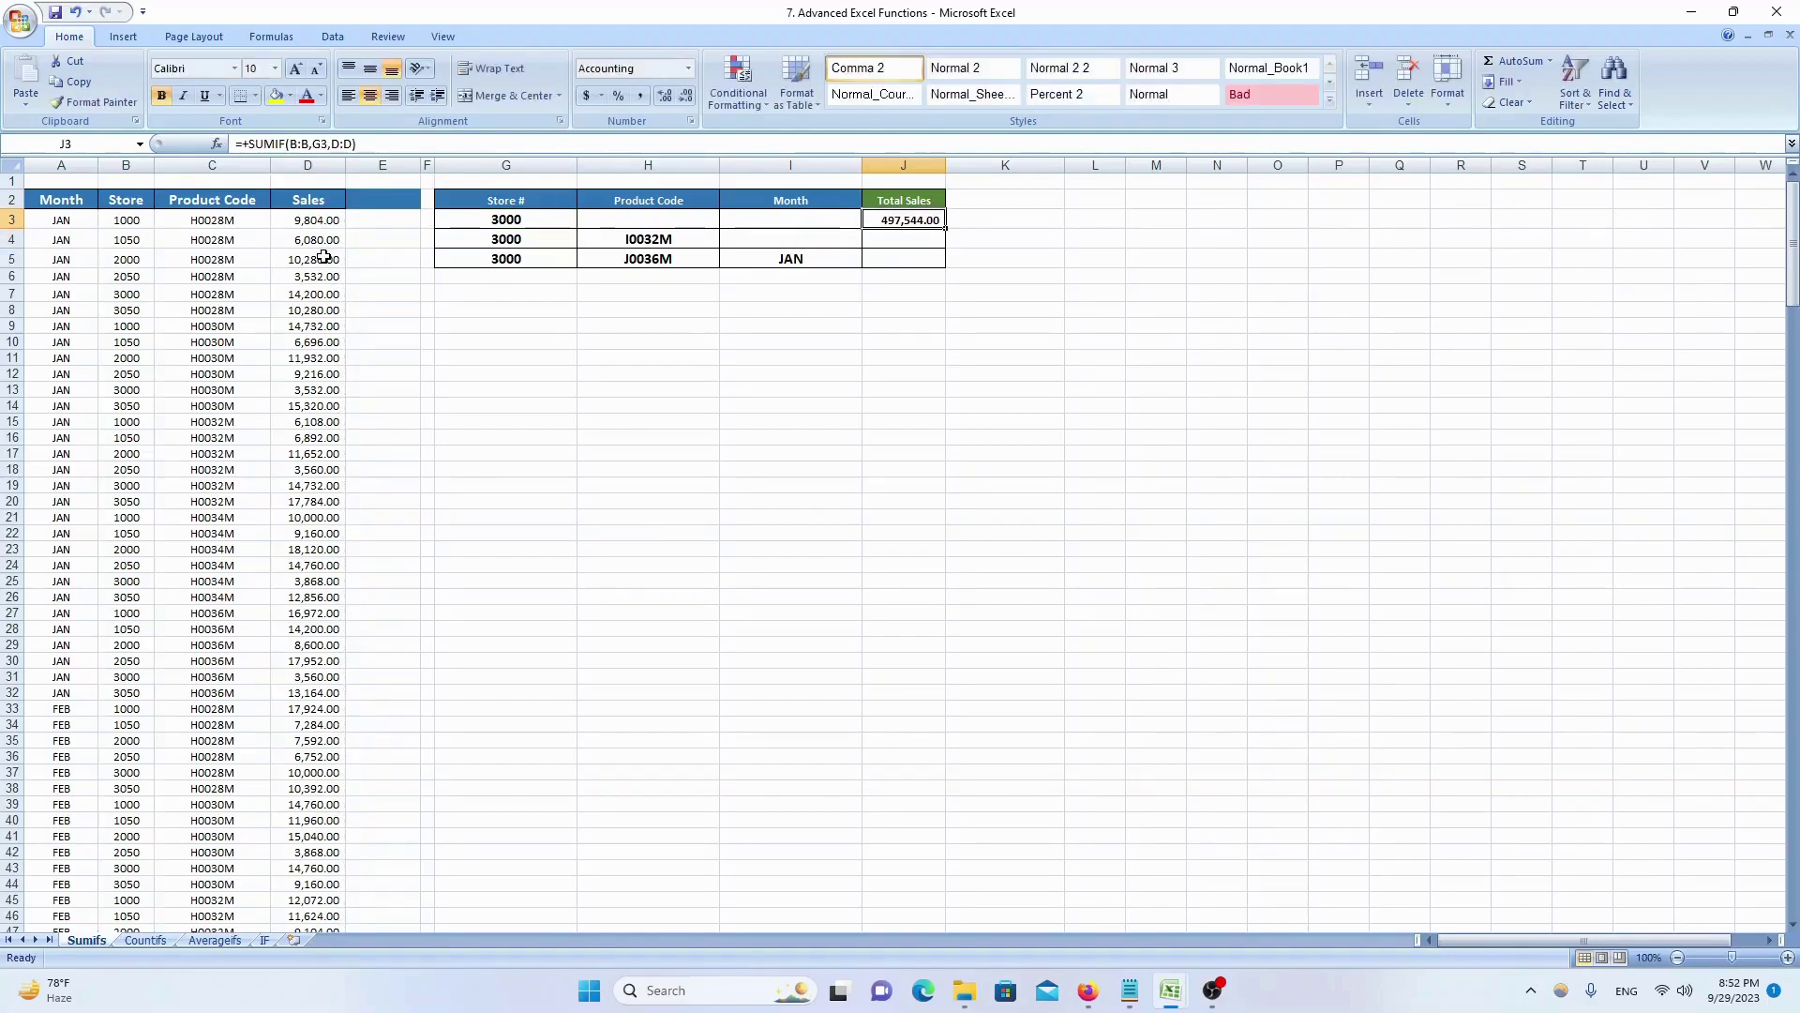
# - Check the Total Sales result in row 3 against its store number criterion
pyautogui.press('Left')
pyautogui.press('Left')
pyautogui.press('Left')
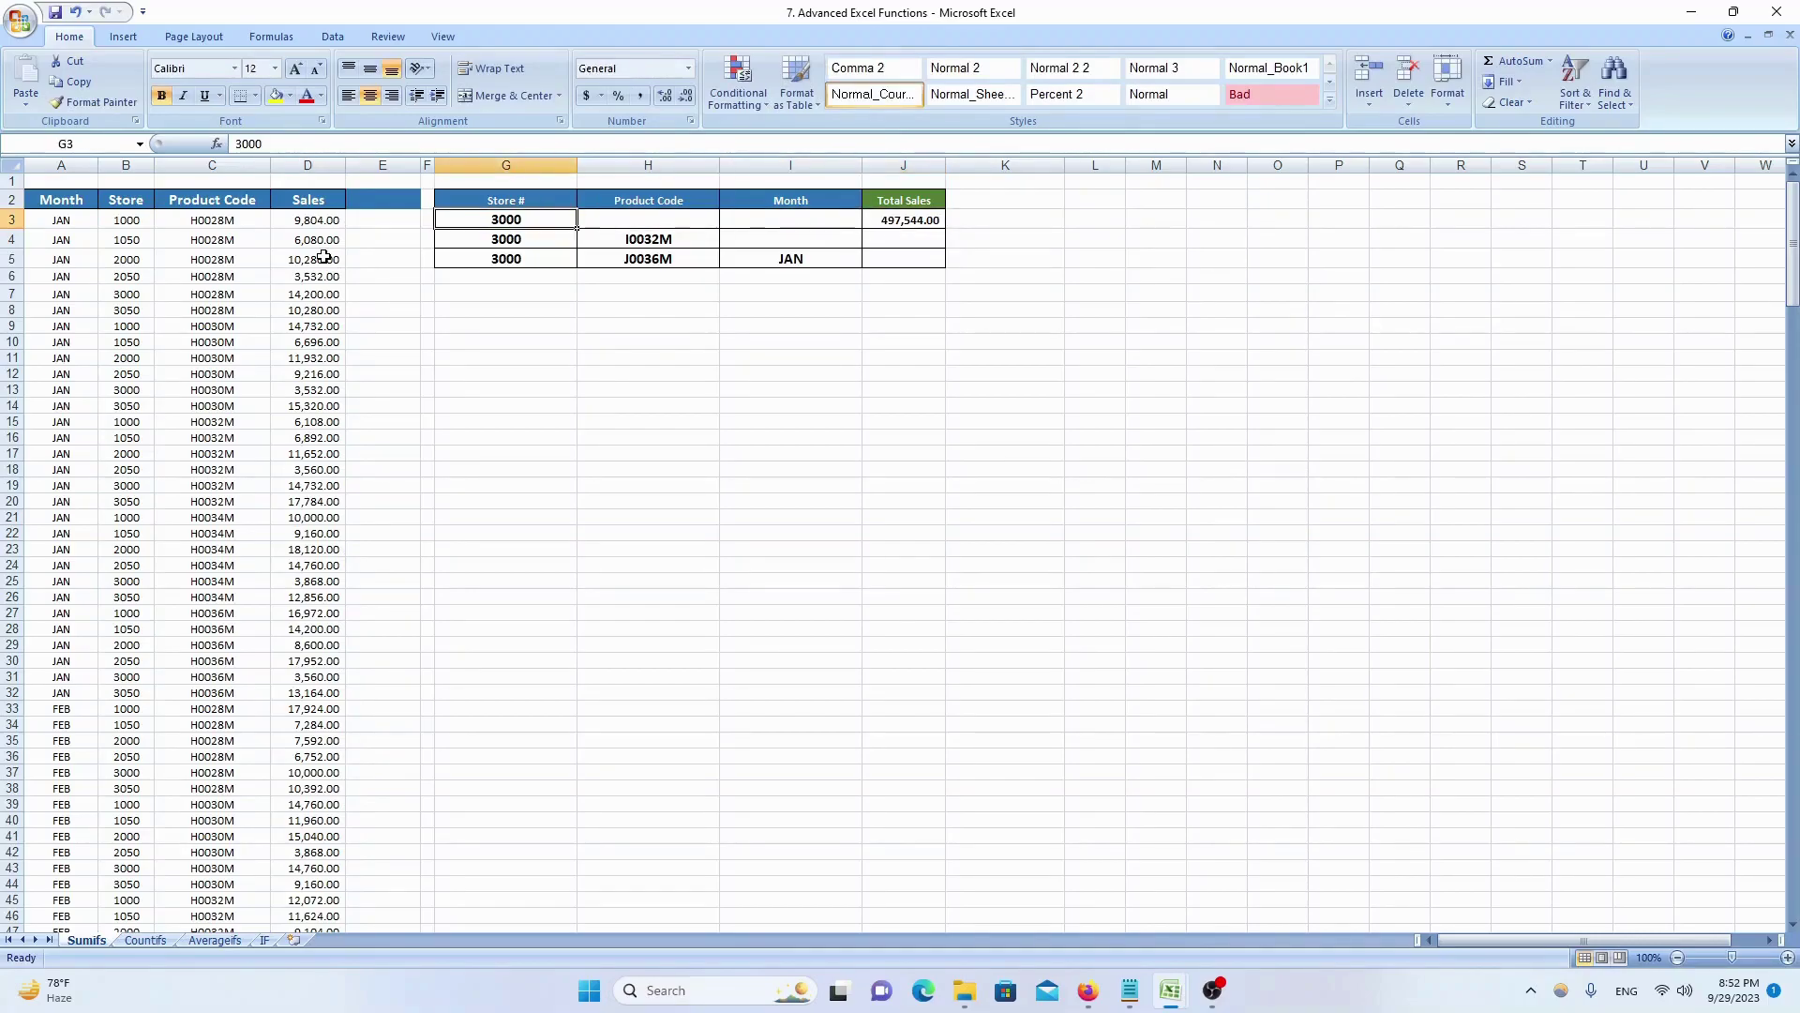
pyautogui.press('Right')
pyautogui.press('Right')
pyautogui.press('Right')
pyautogui.press('Right')
pyautogui.press('Left')
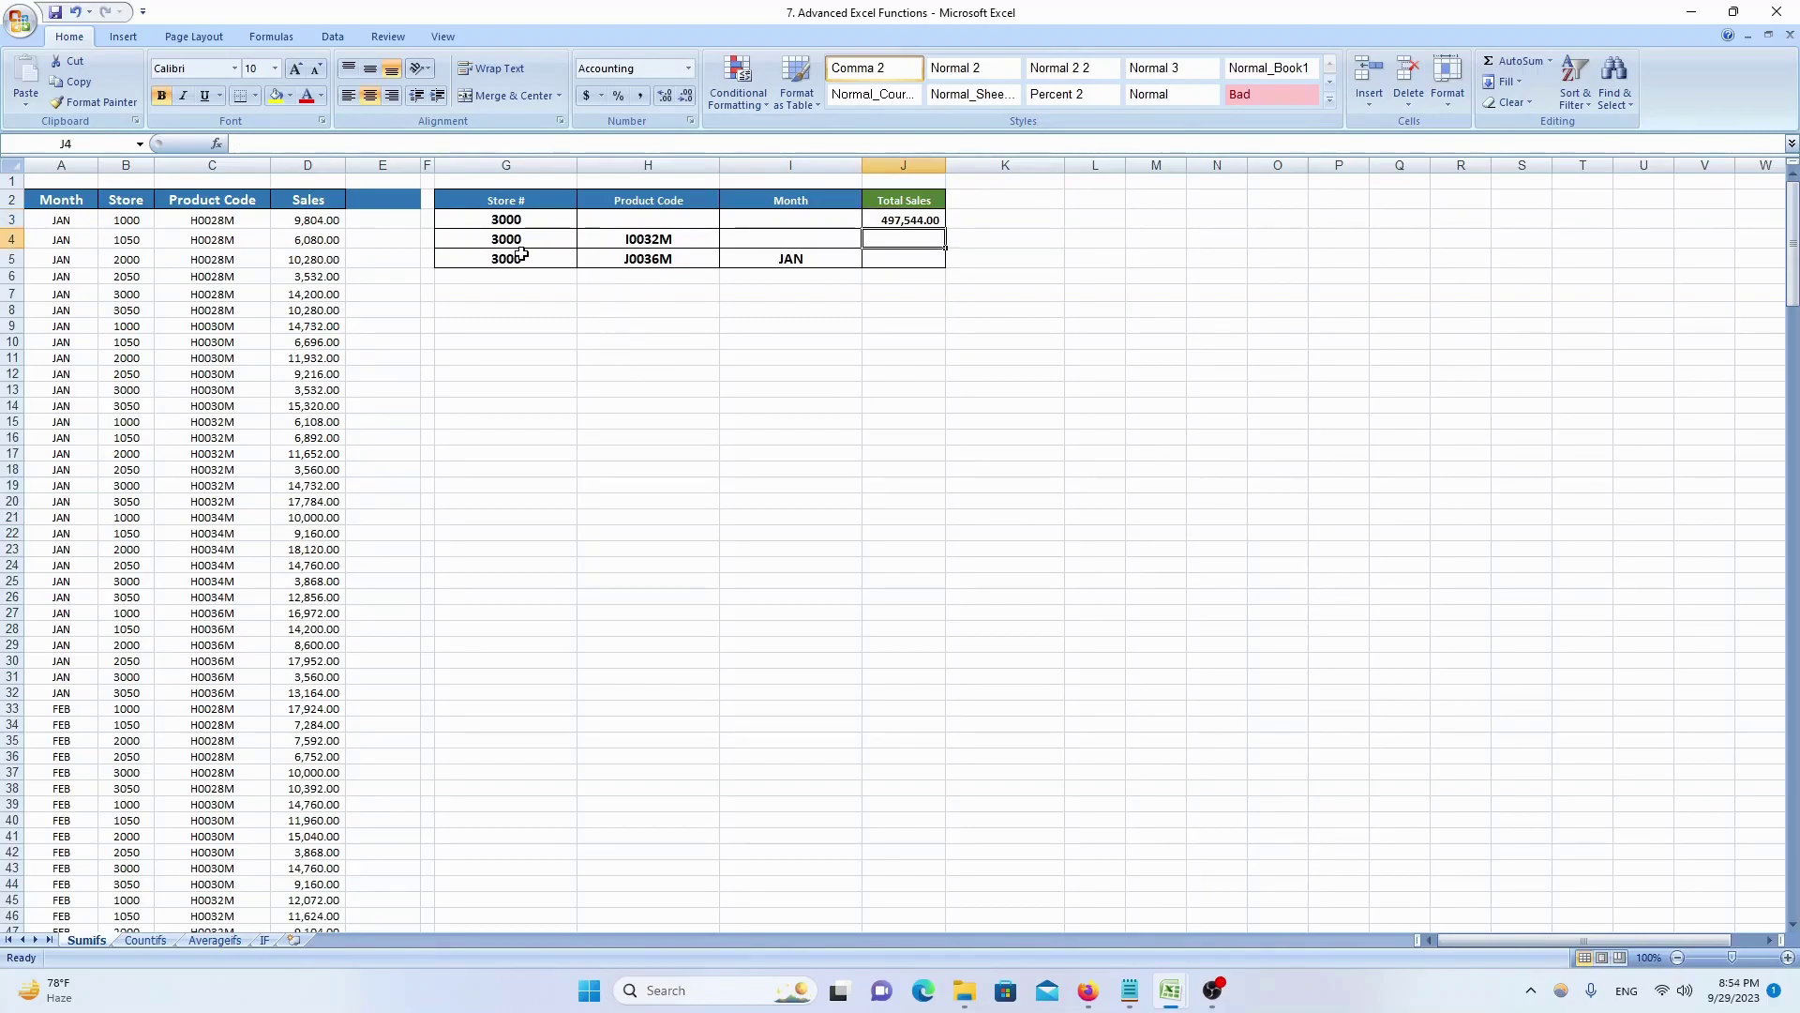
# - Examine the store number and product code criteria in row 4 and its empty Total Sales cell
pyautogui.click(610, 239)
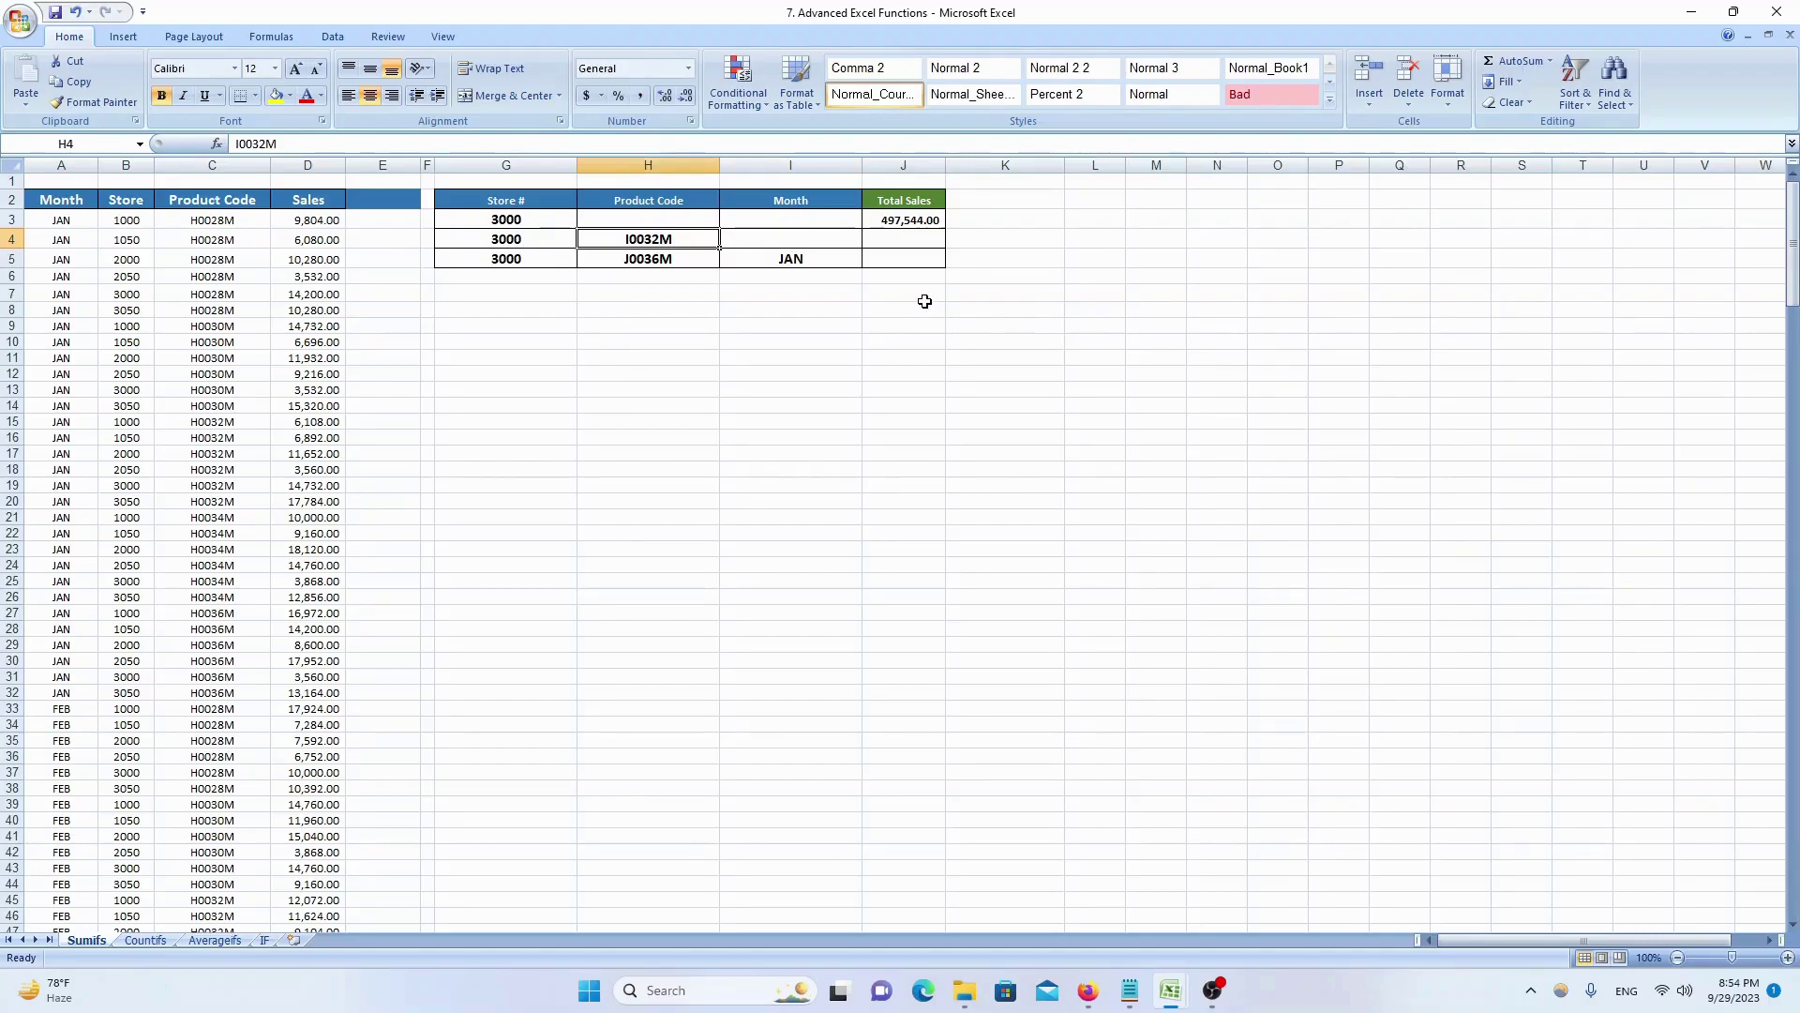
pyautogui.press('Right')
pyautogui.press('Right')
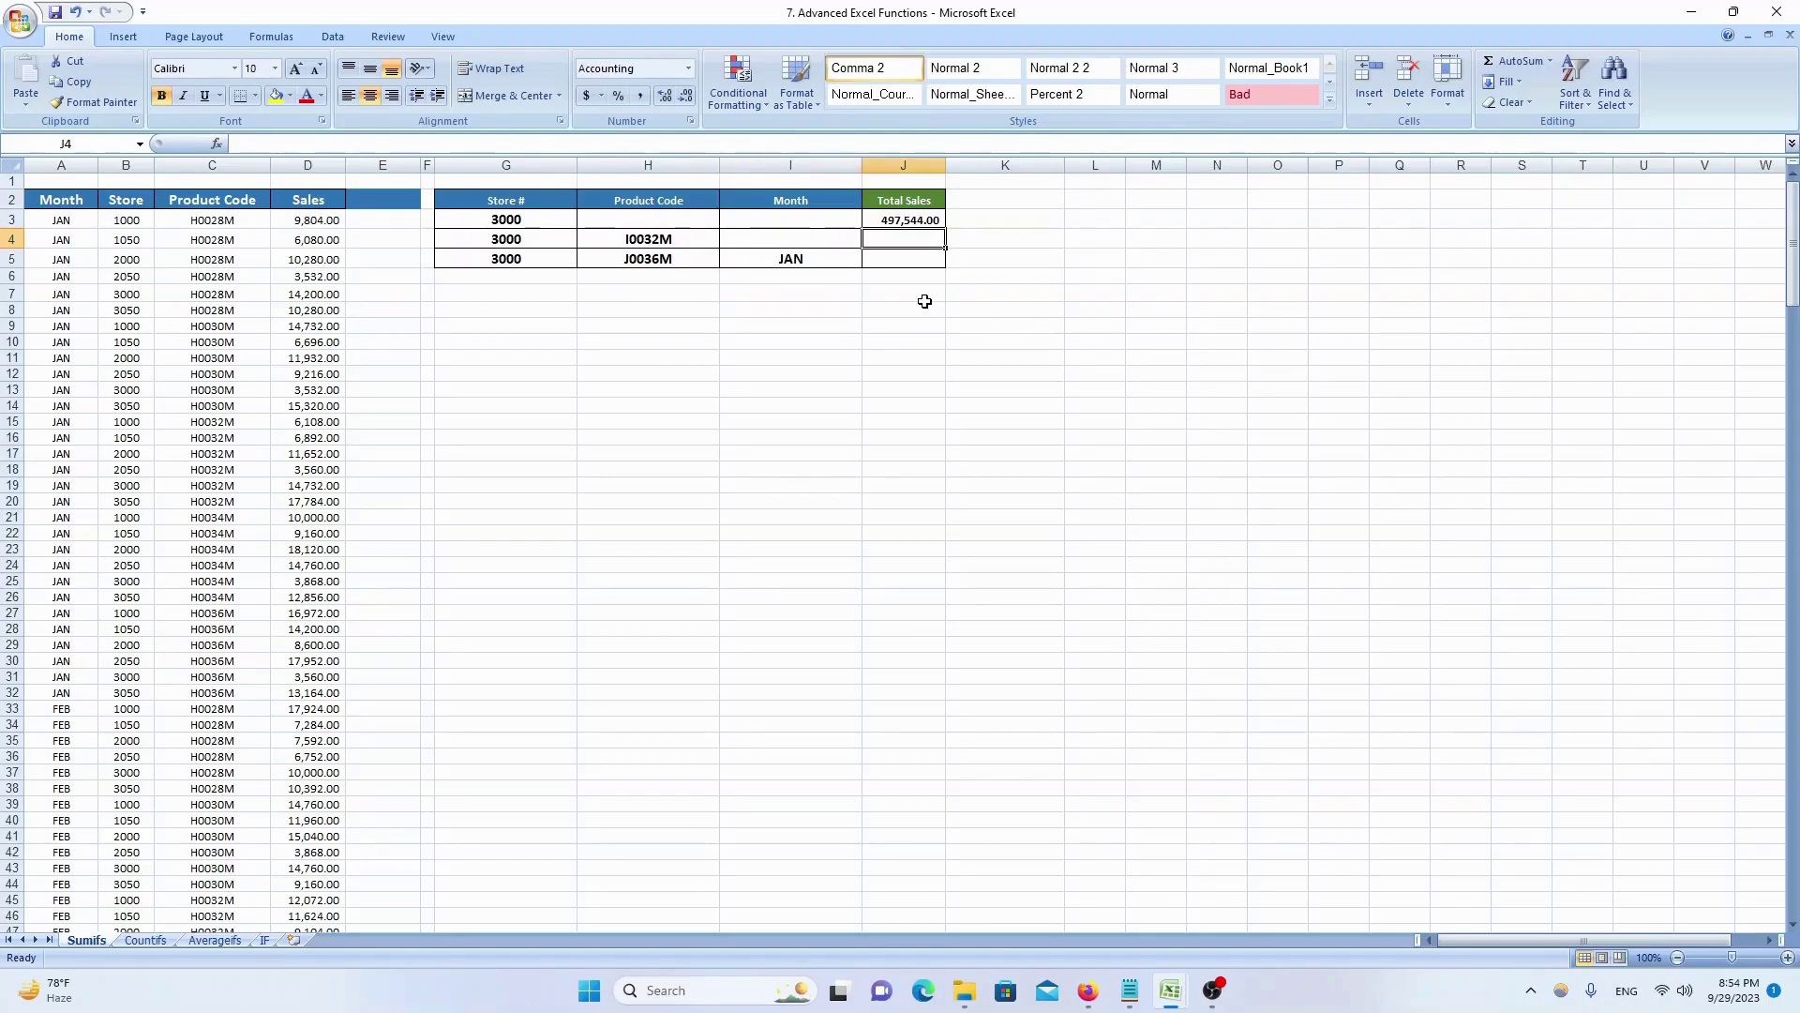
pyautogui.press('Left')
pyautogui.press('Left')
pyautogui.press('Left')
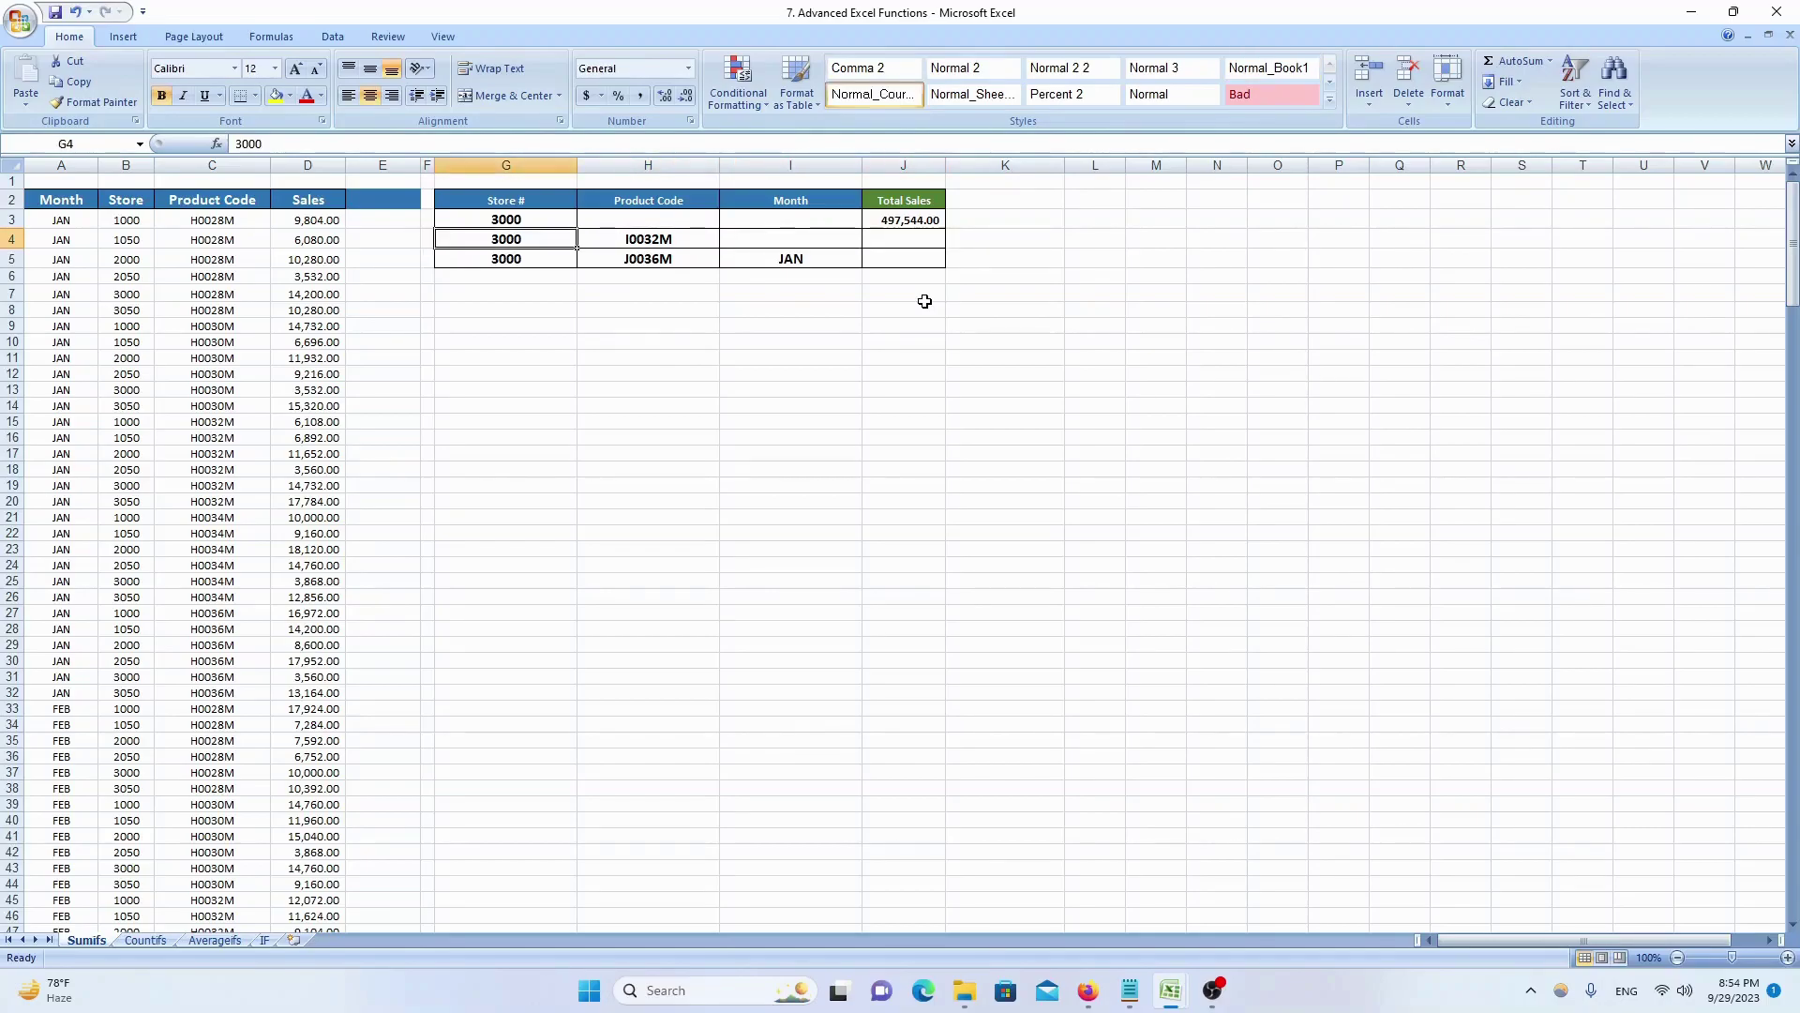
pyautogui.press('Right')
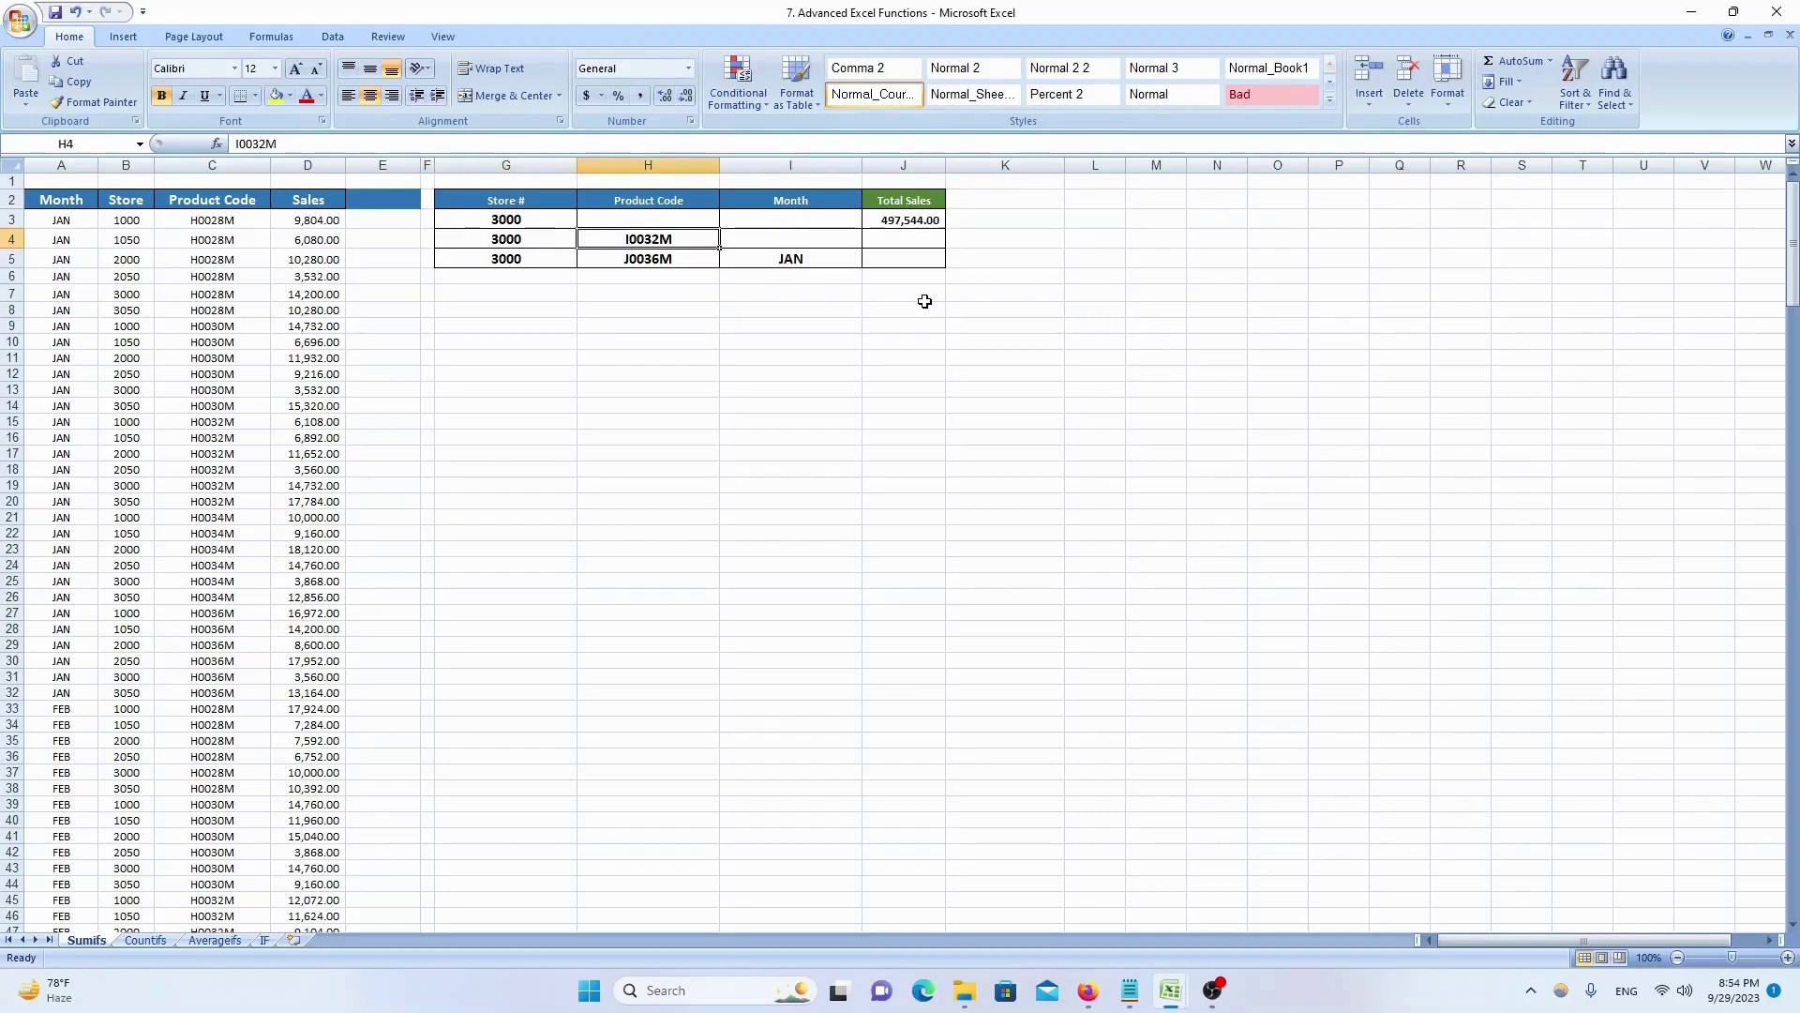
# - Begin a SUMIFS formula in J4 that sums column D:D, with Store column B:B matched to G4 as the first condition
pyautogui.press('Right')
pyautogui.press('Right')
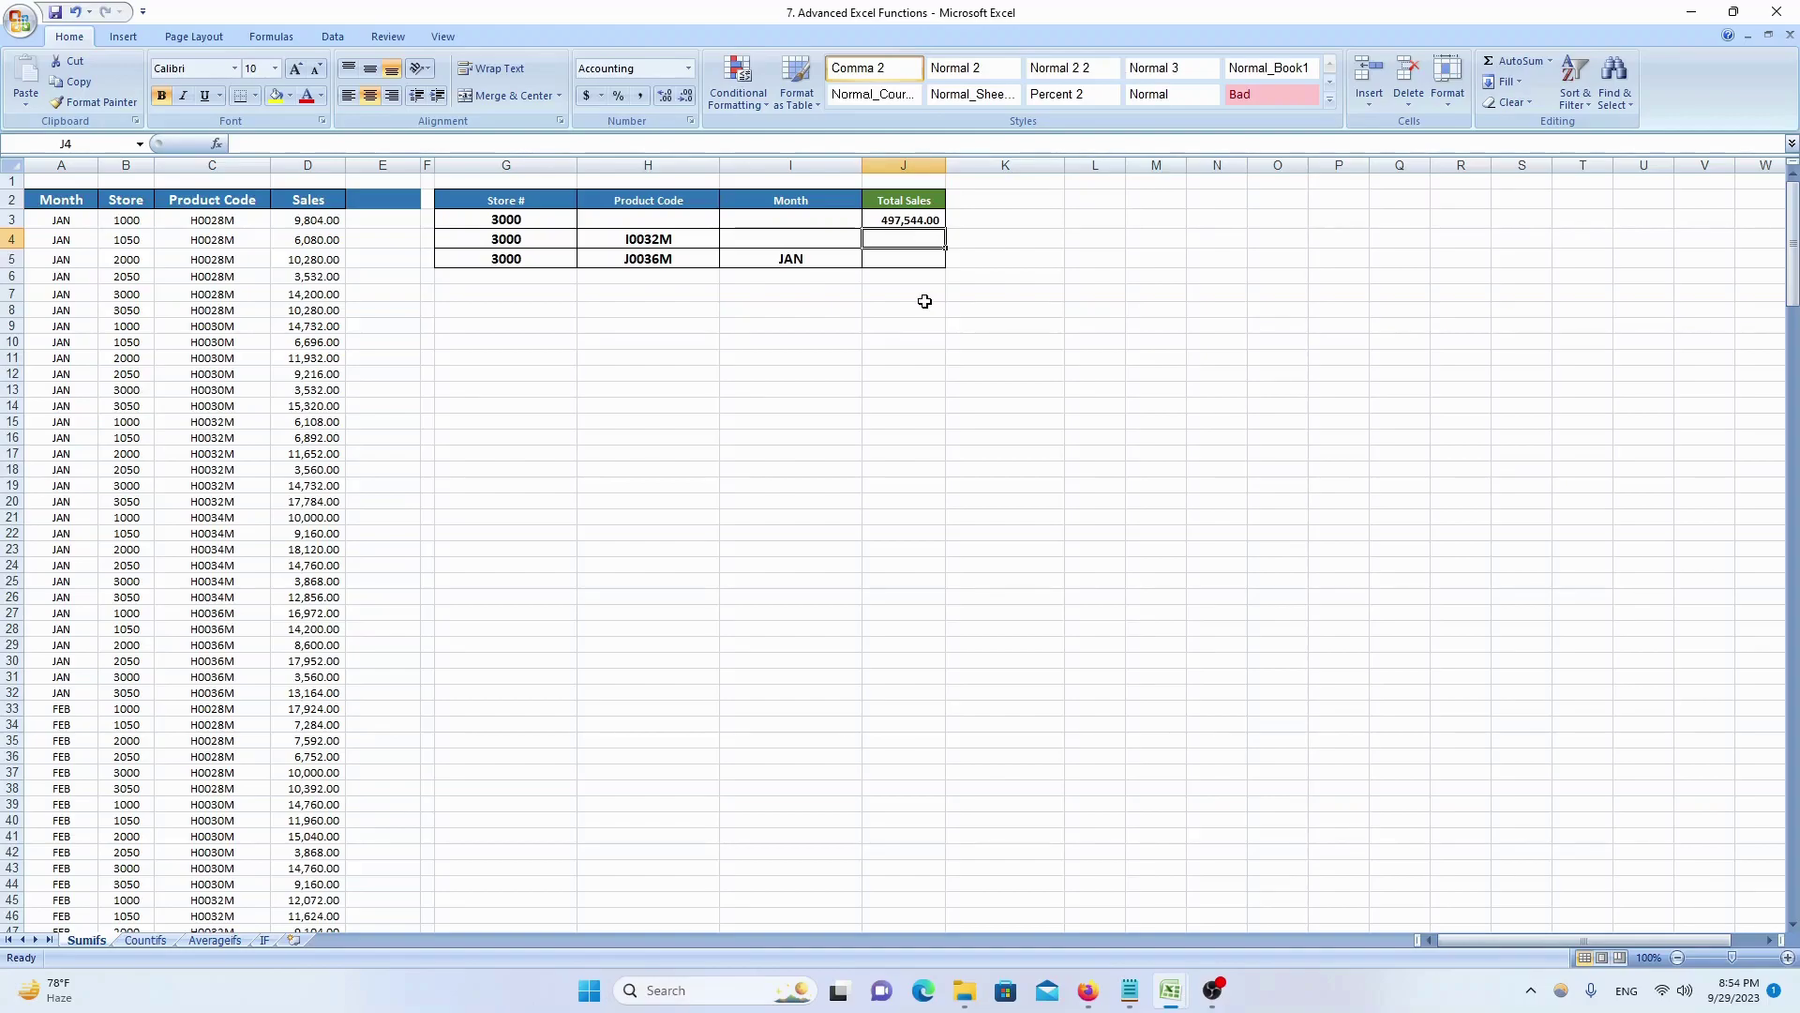
pyautogui.write('+sumifs')
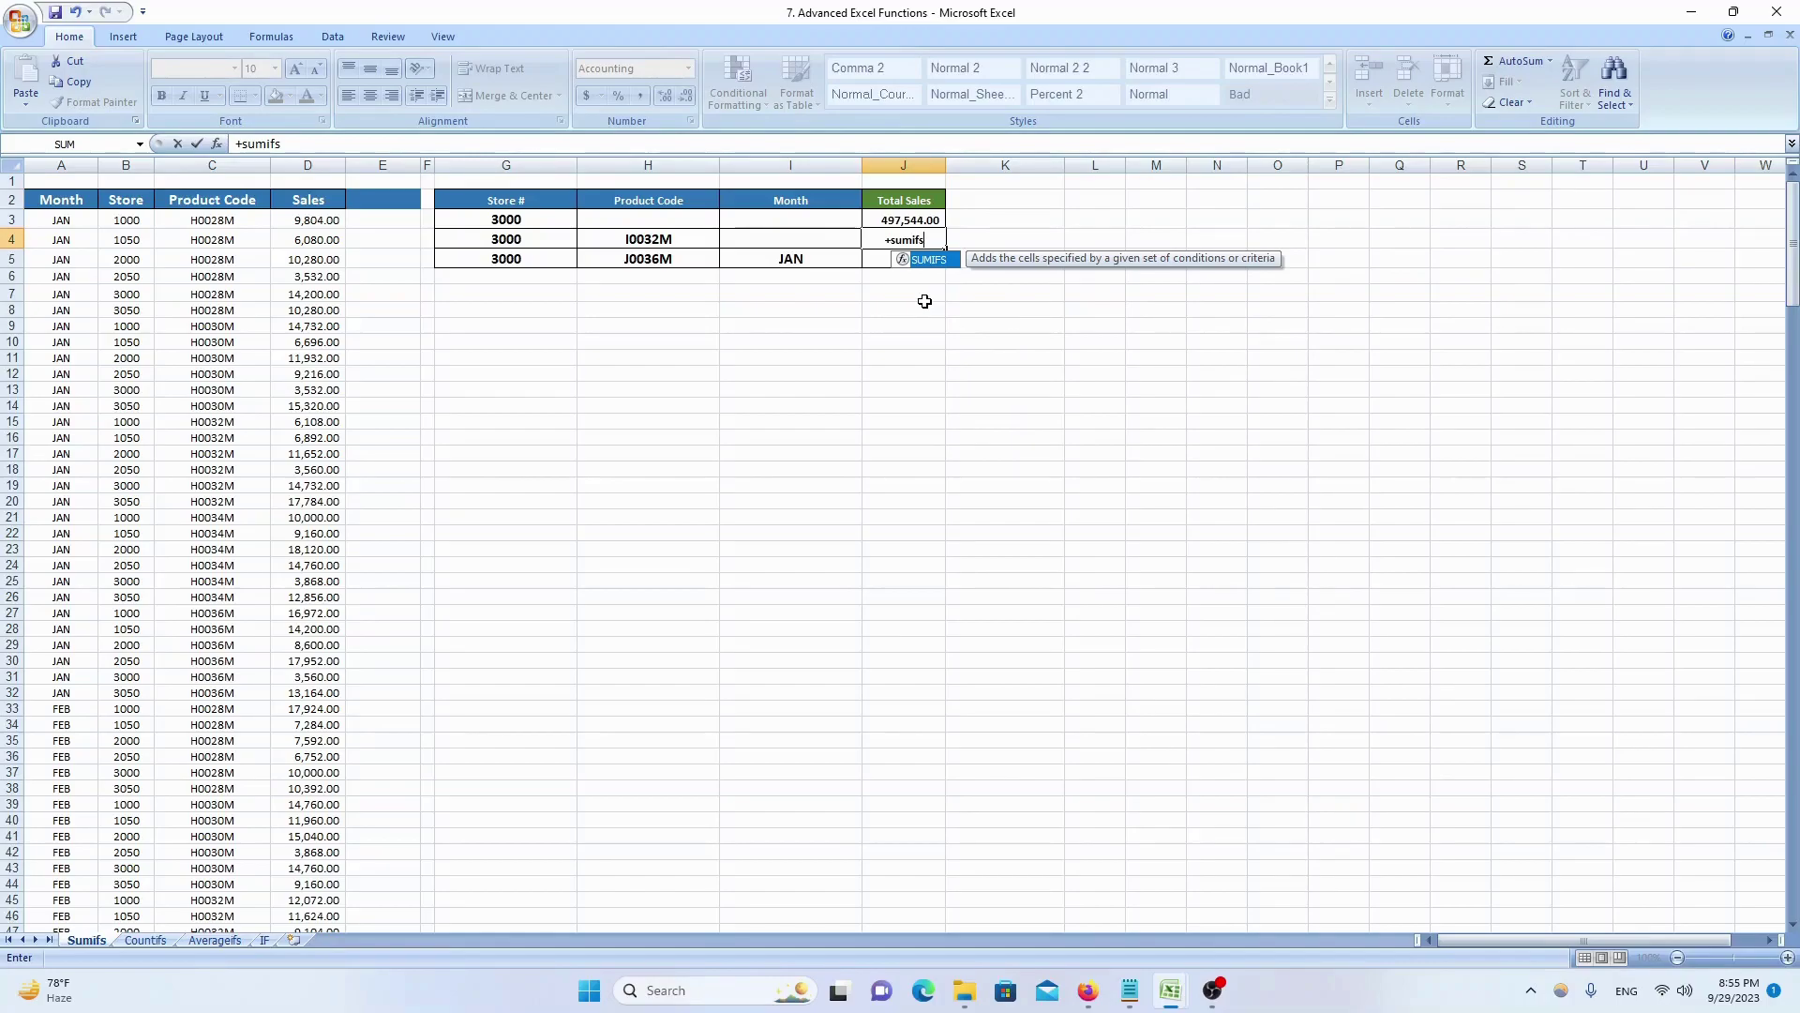
pyautogui.press('Tab')
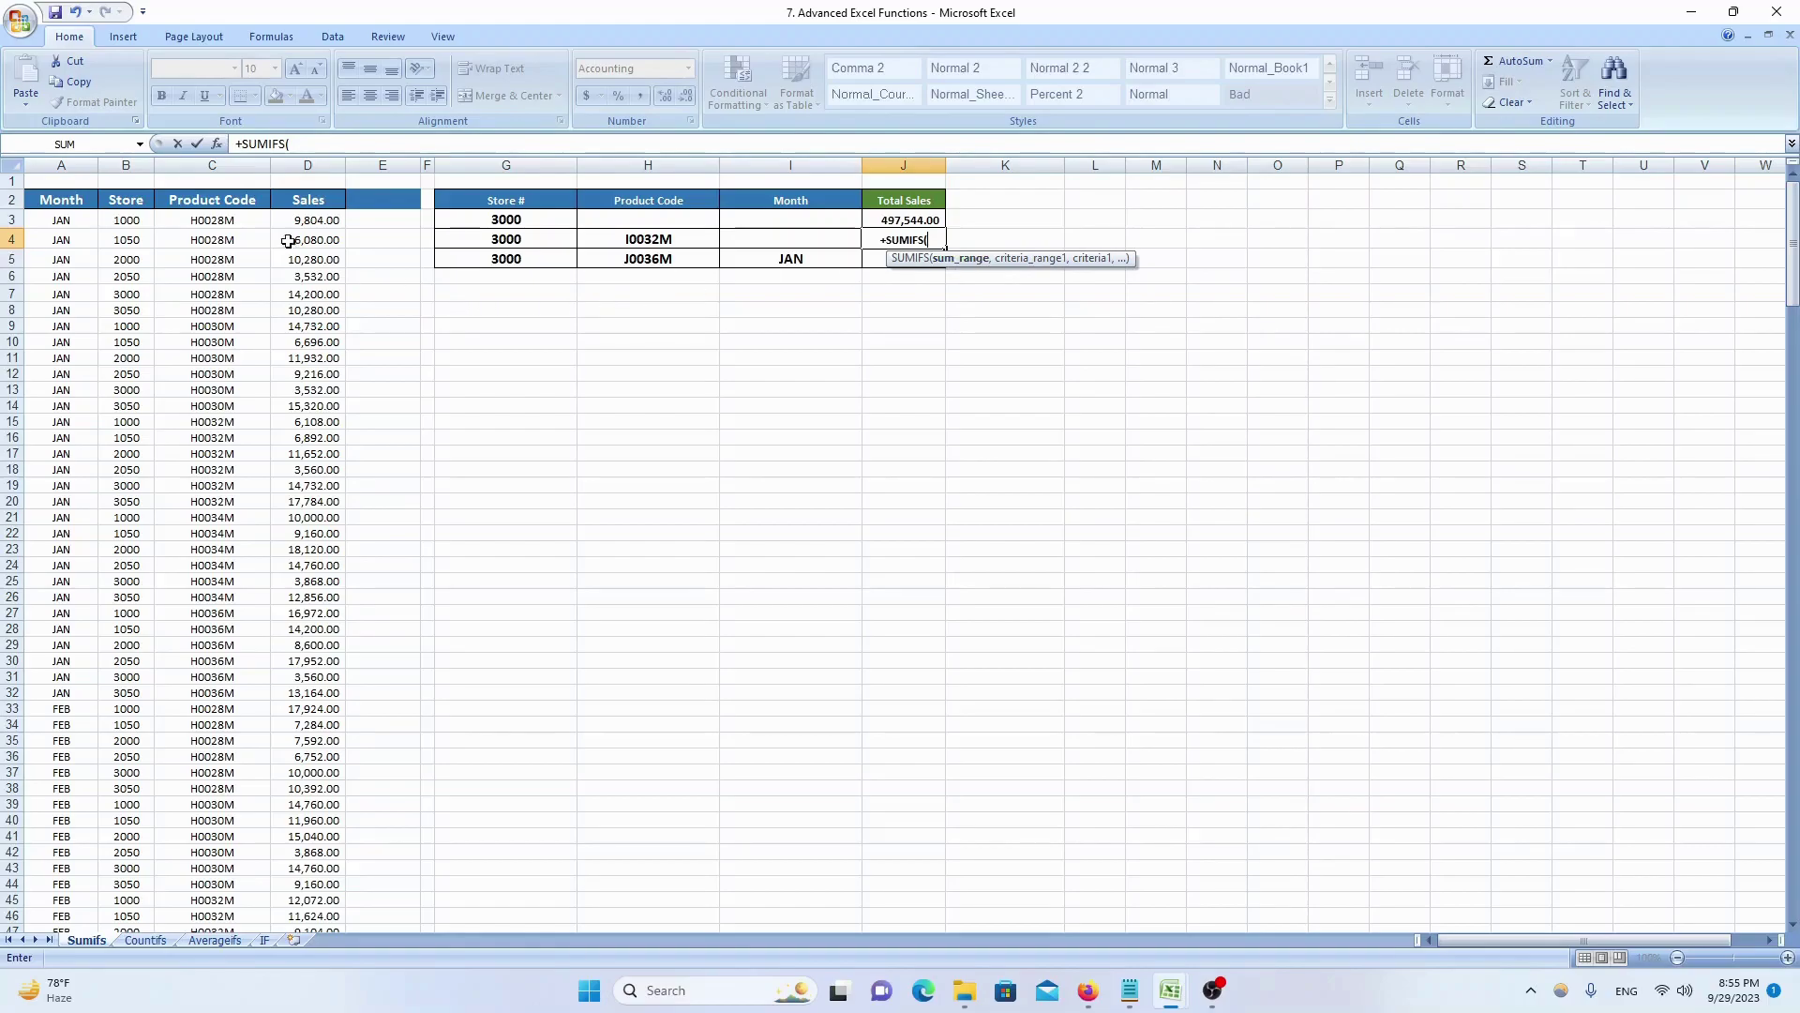
pyautogui.click(316, 165)
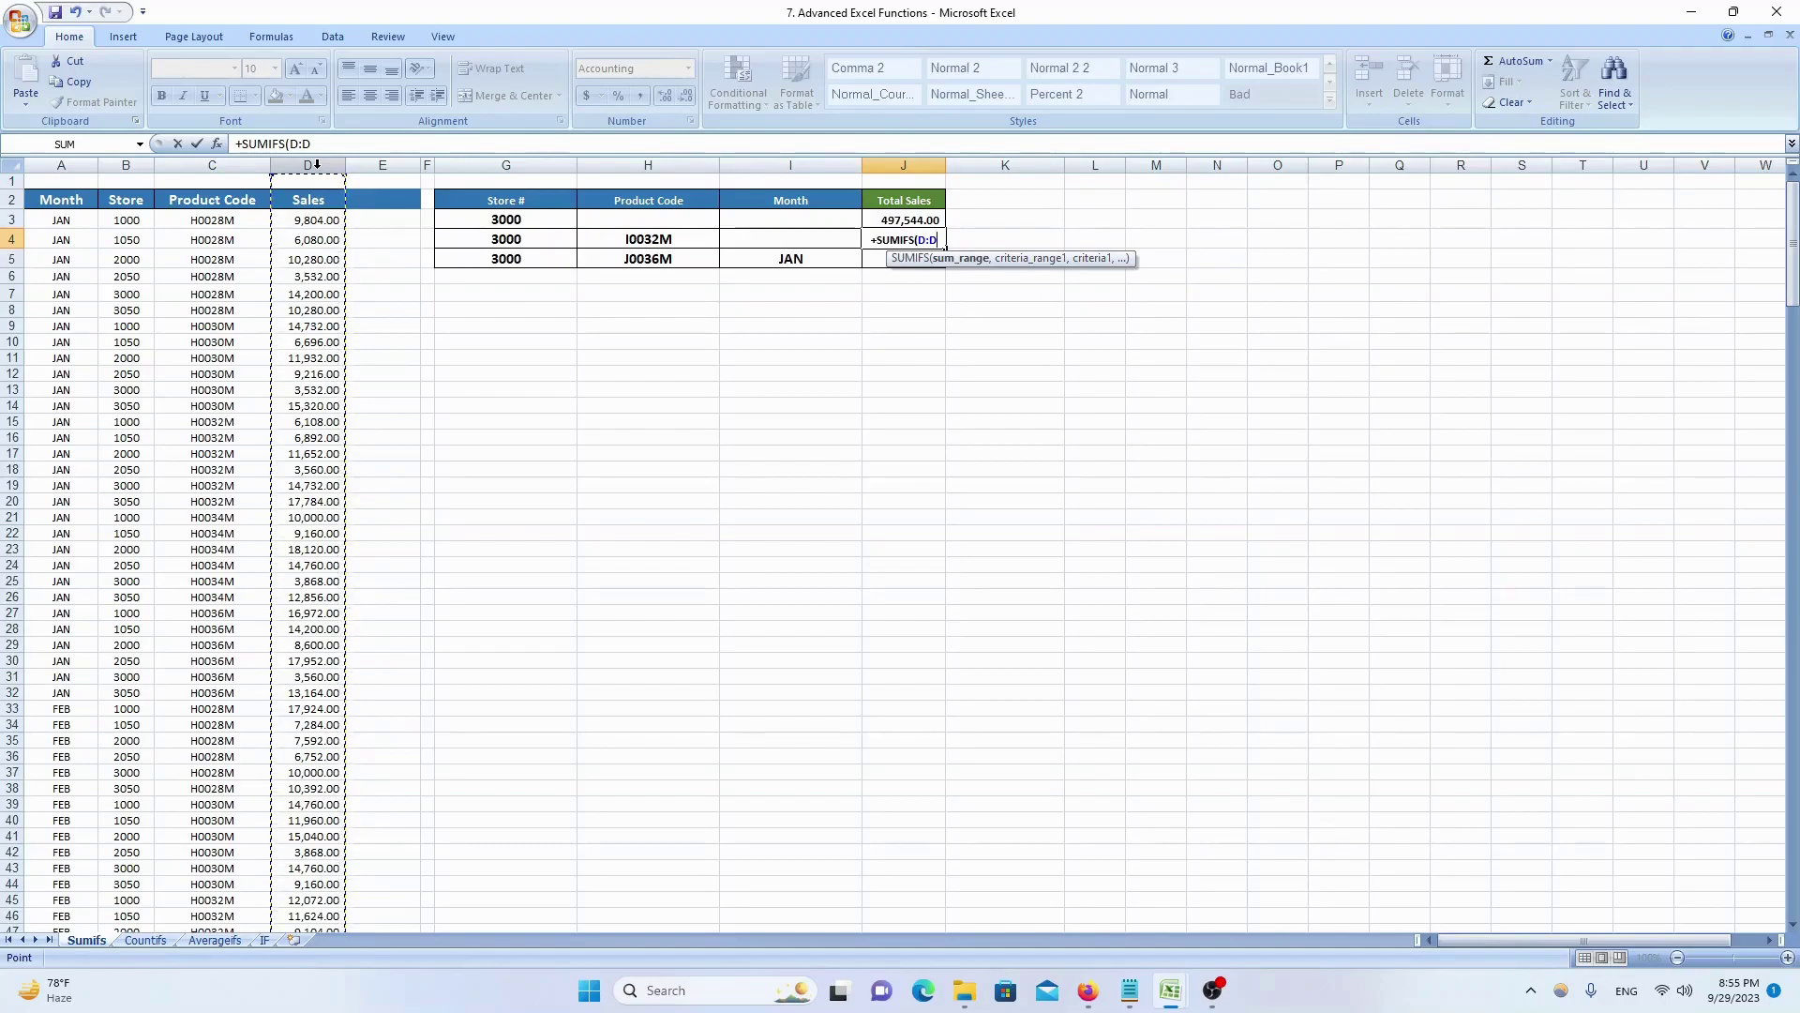
pyautogui.write(',')
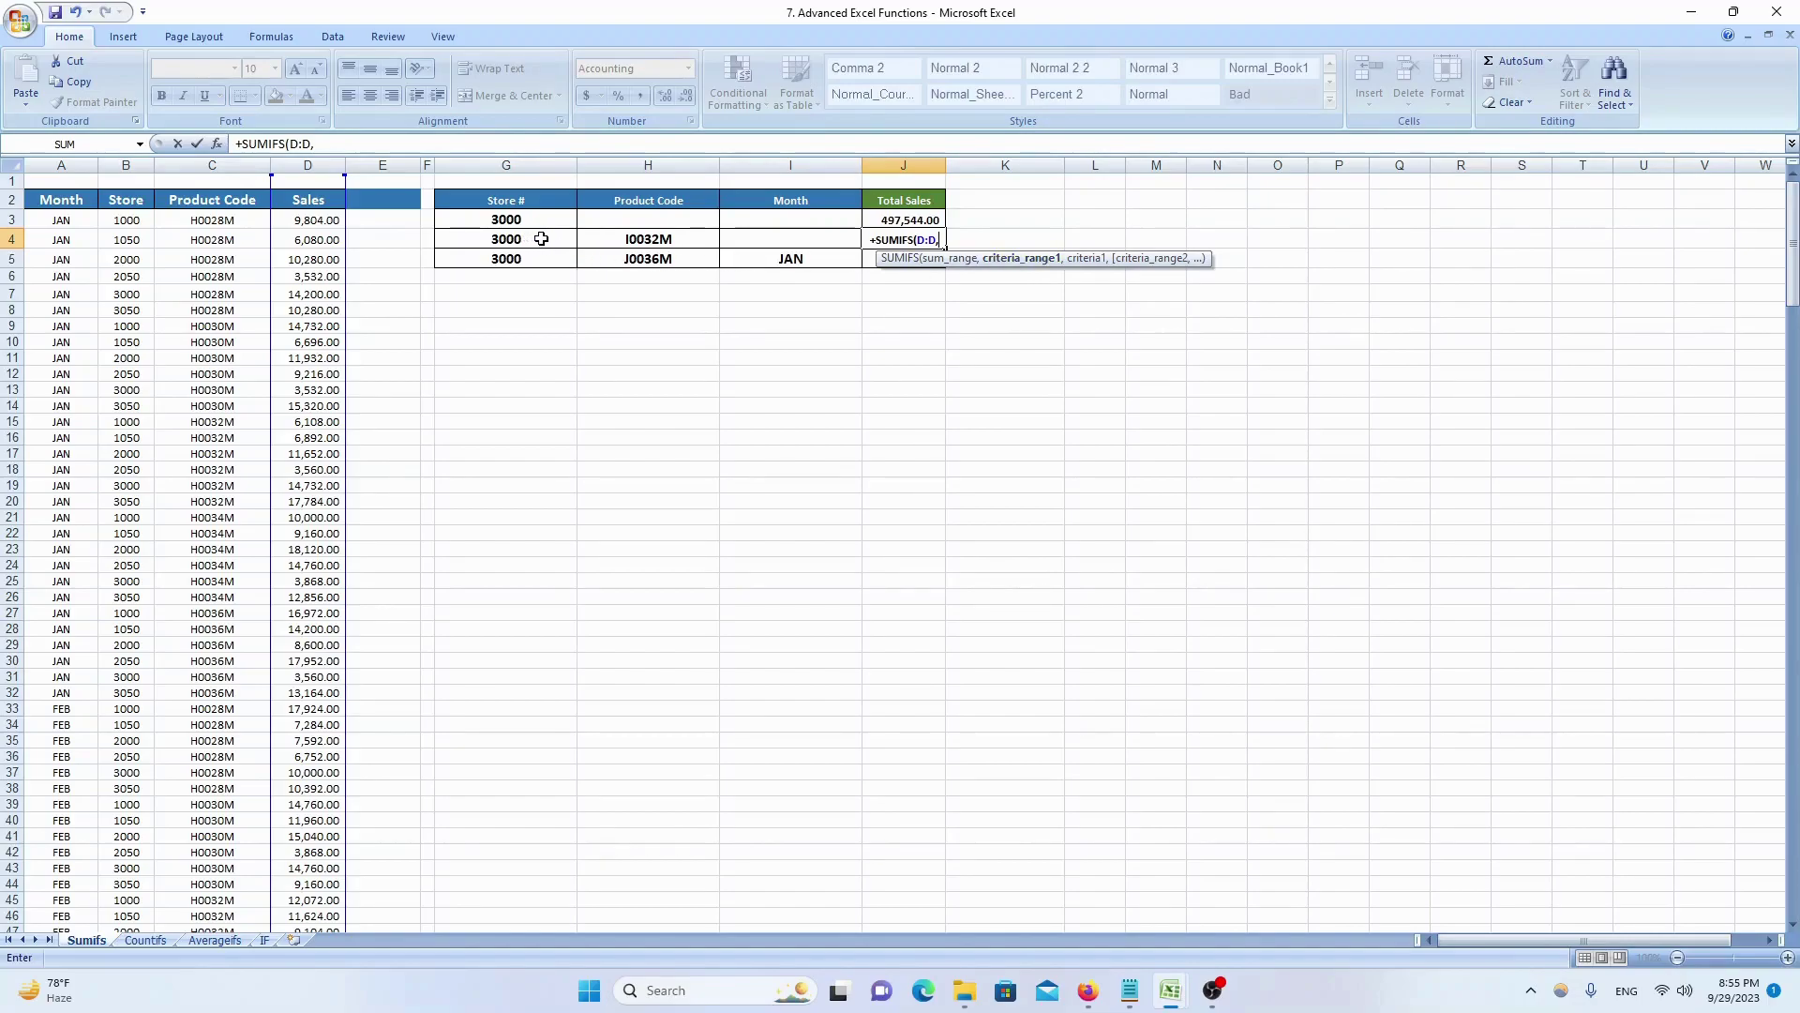
pyautogui.click(126, 163)
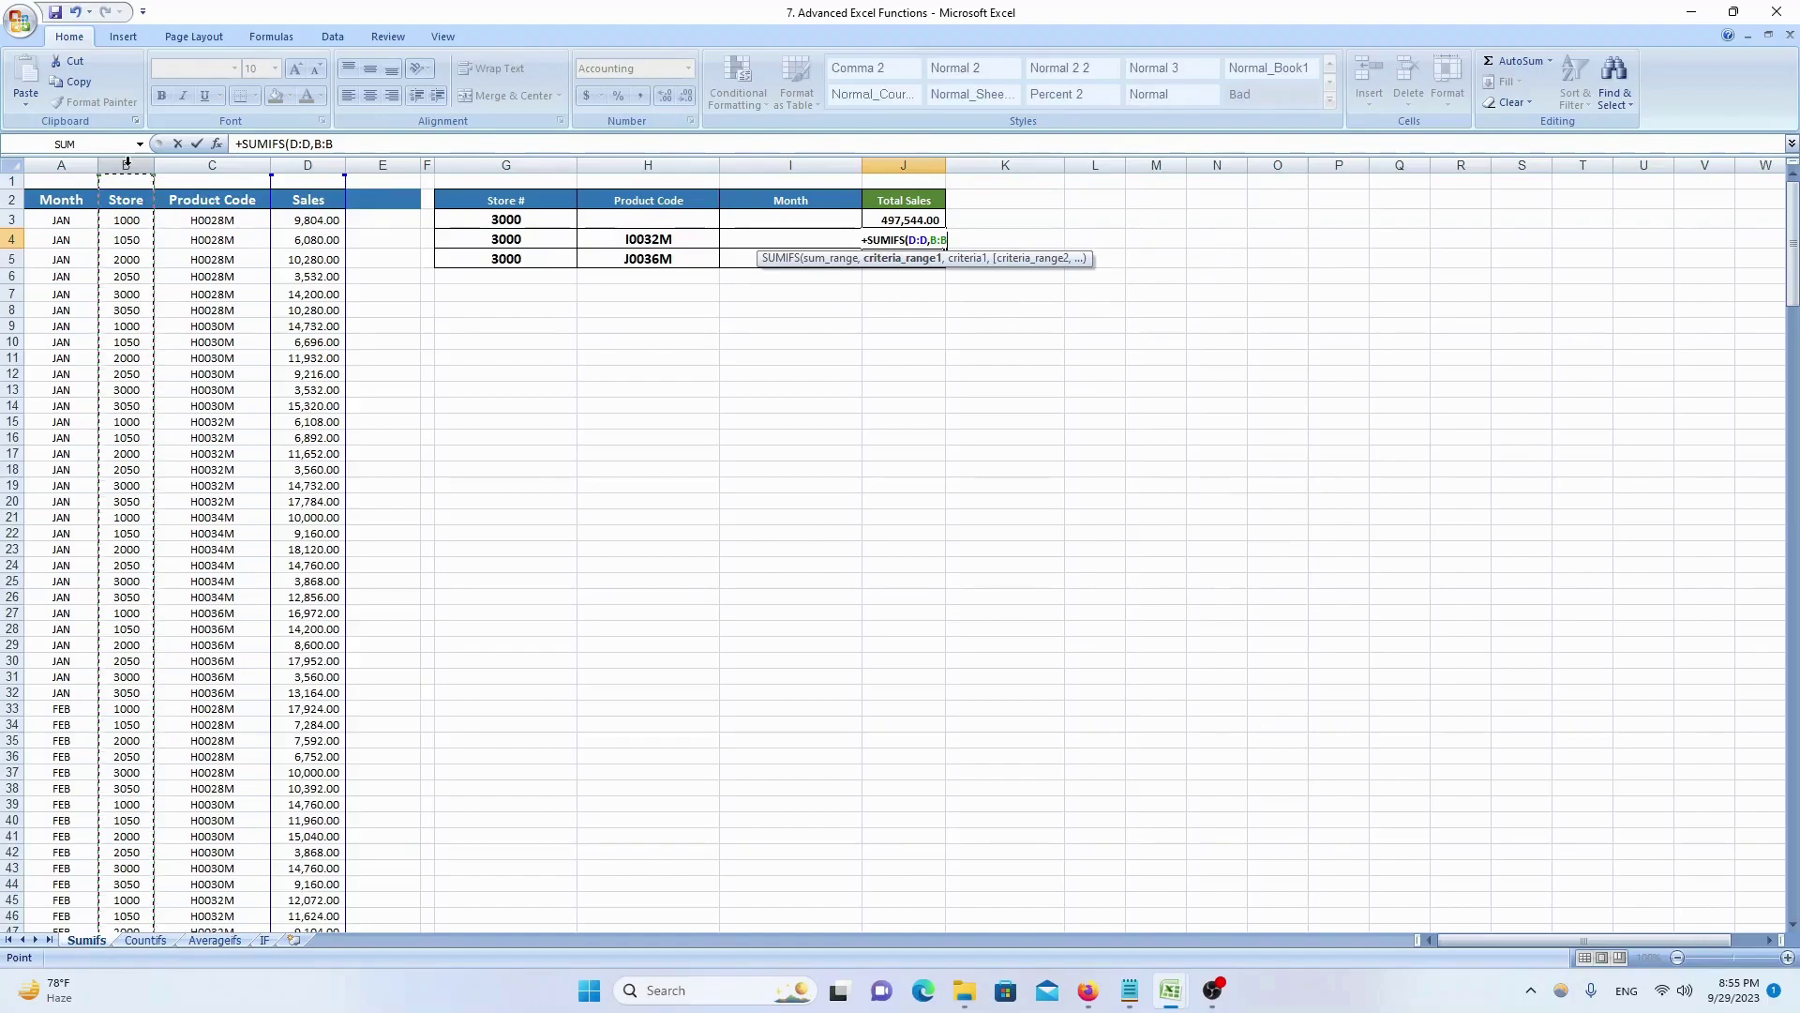
pyautogui.write(',')
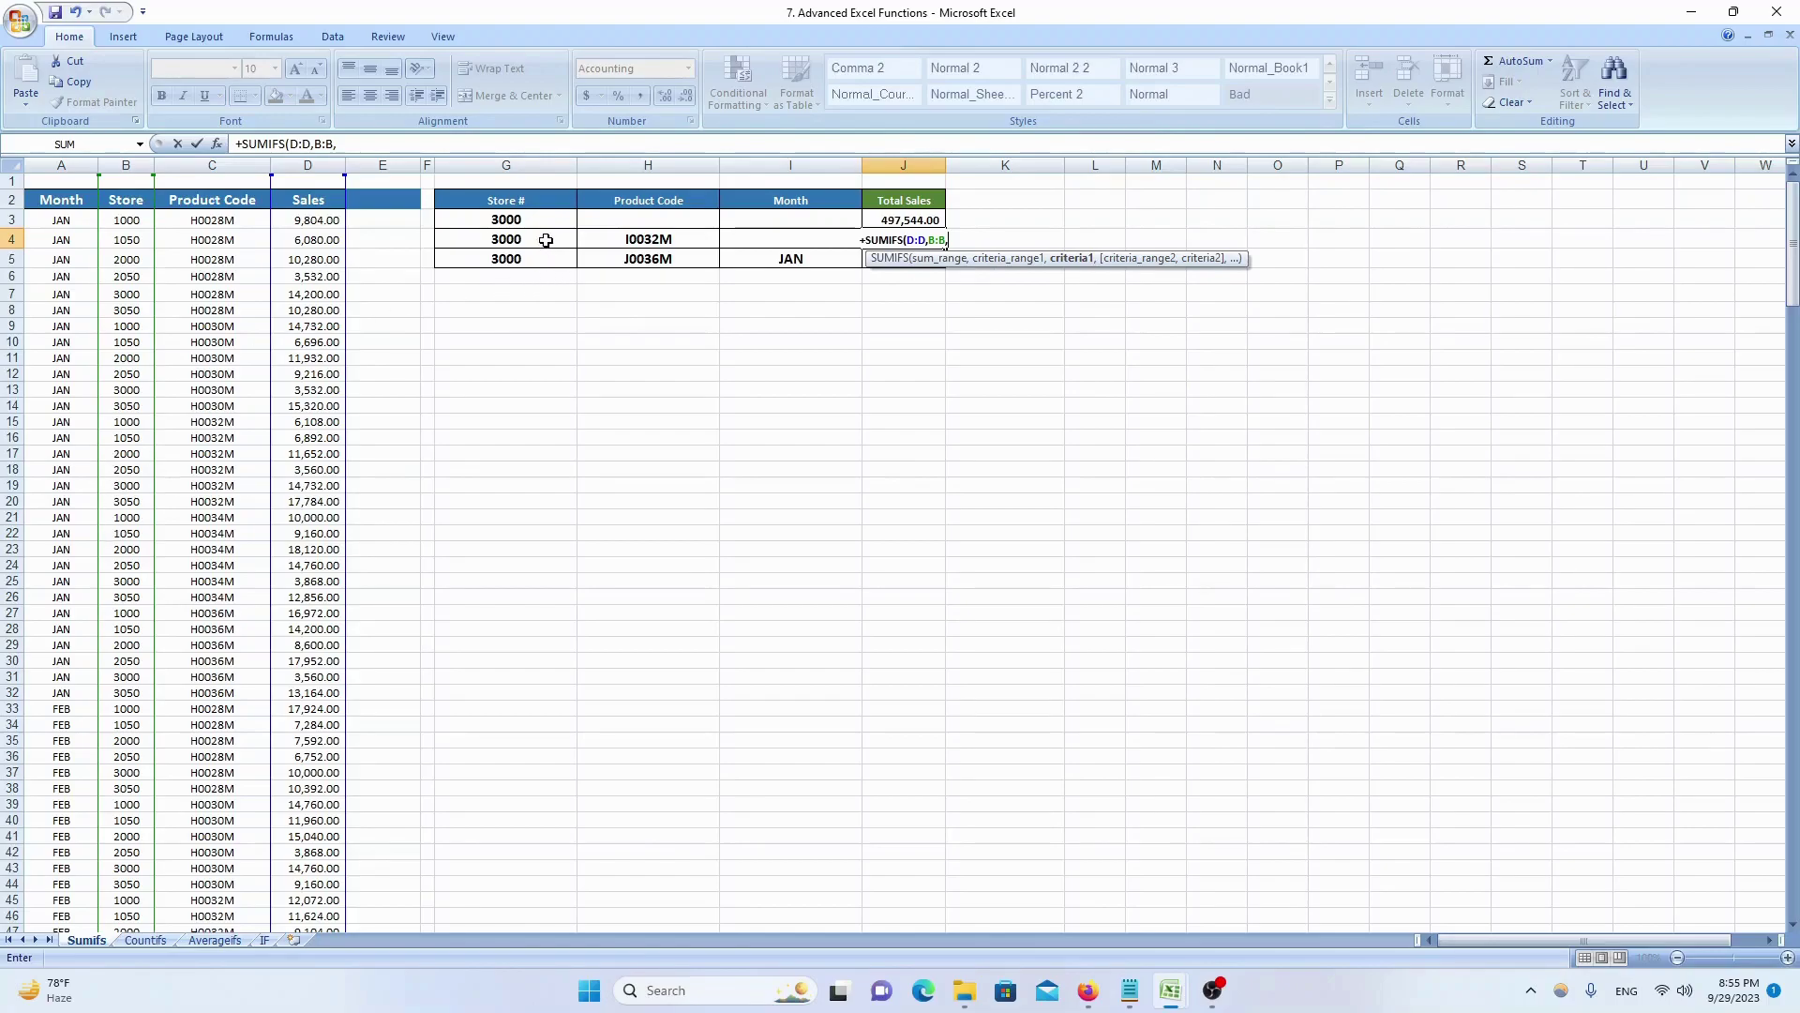
pyautogui.click(545, 236)
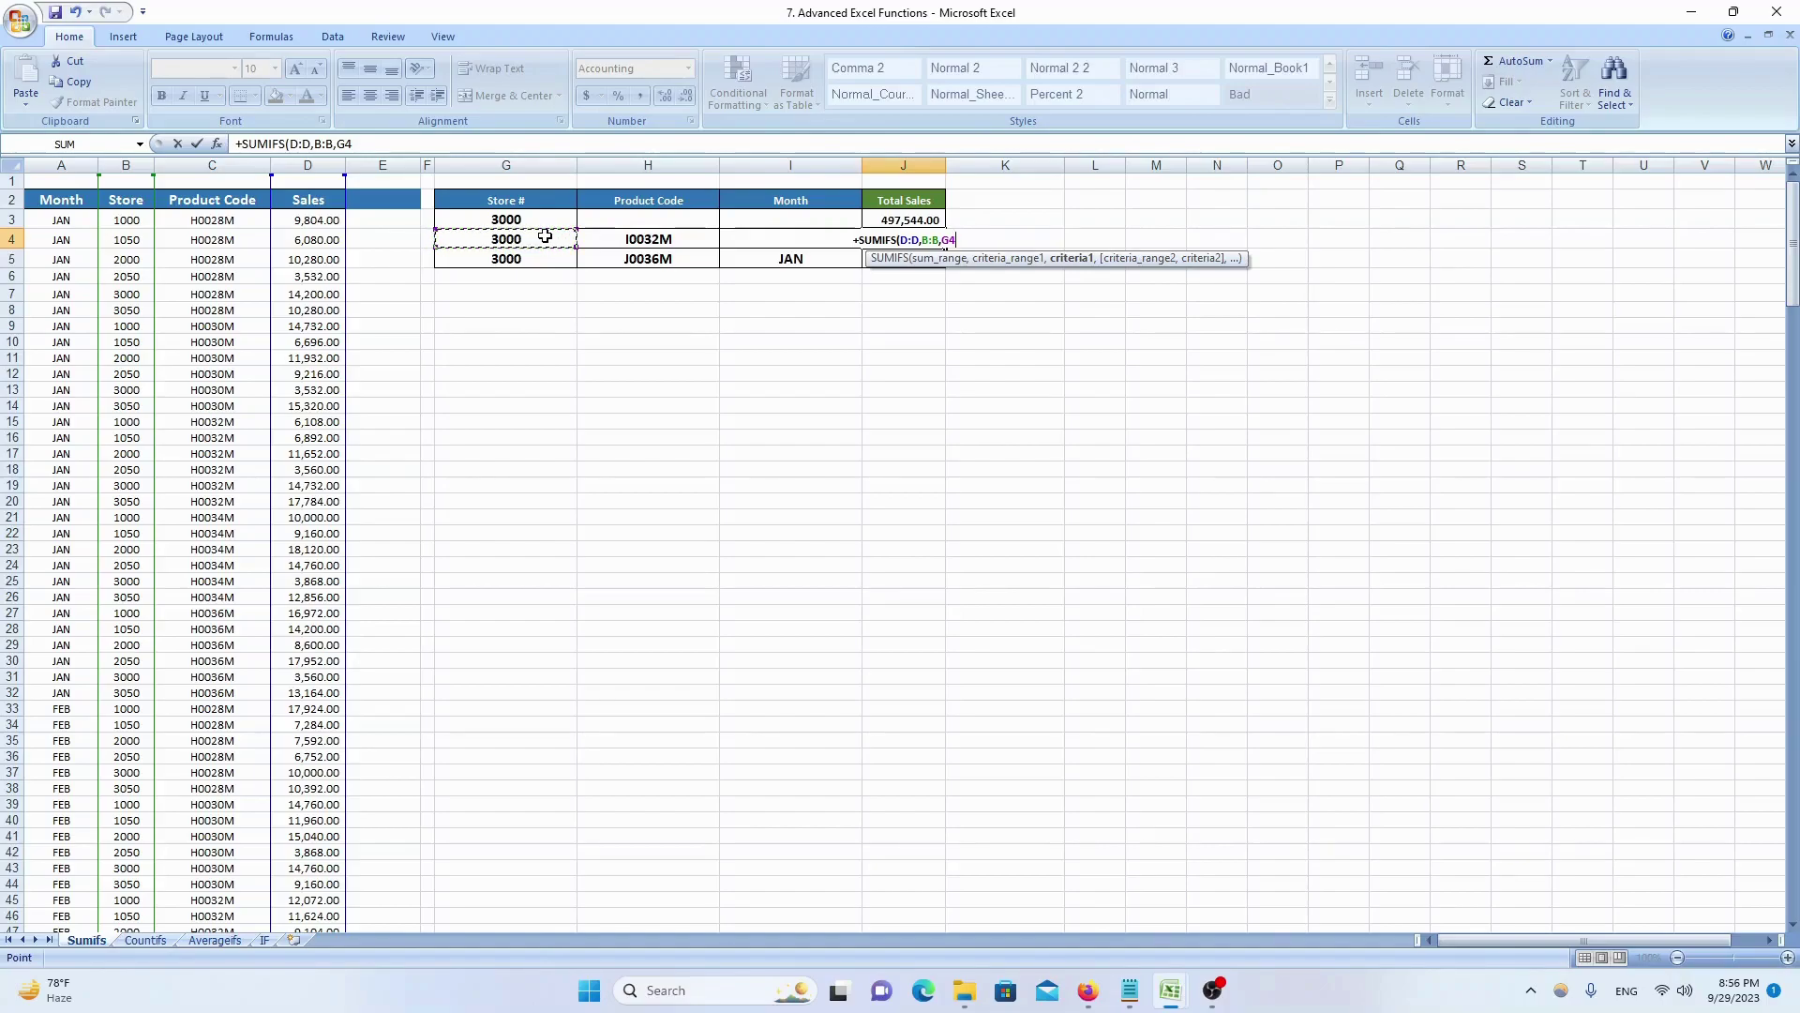
pyautogui.write(',')
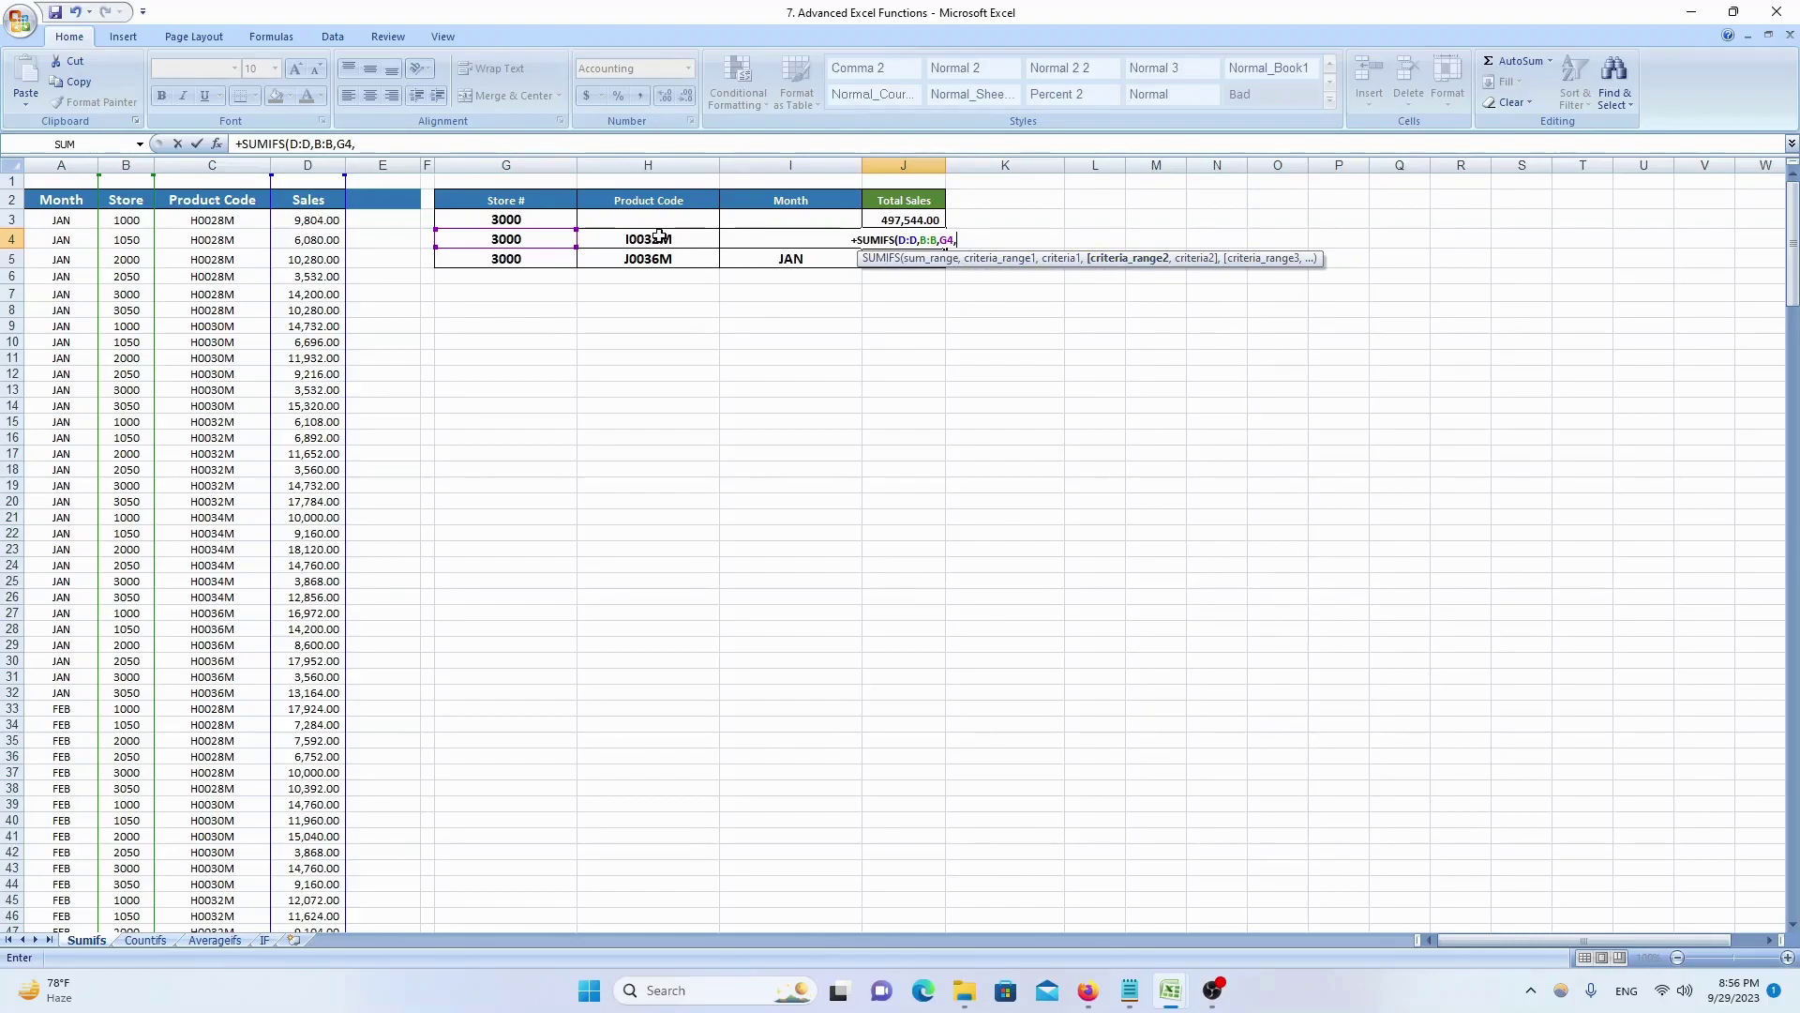
# - Add Product Code column C:C matched to H4 as the second condition, completing J4 as +SUMIFS(D:D,B:B,G4,C:C,H4)
pyautogui.click(217, 156)
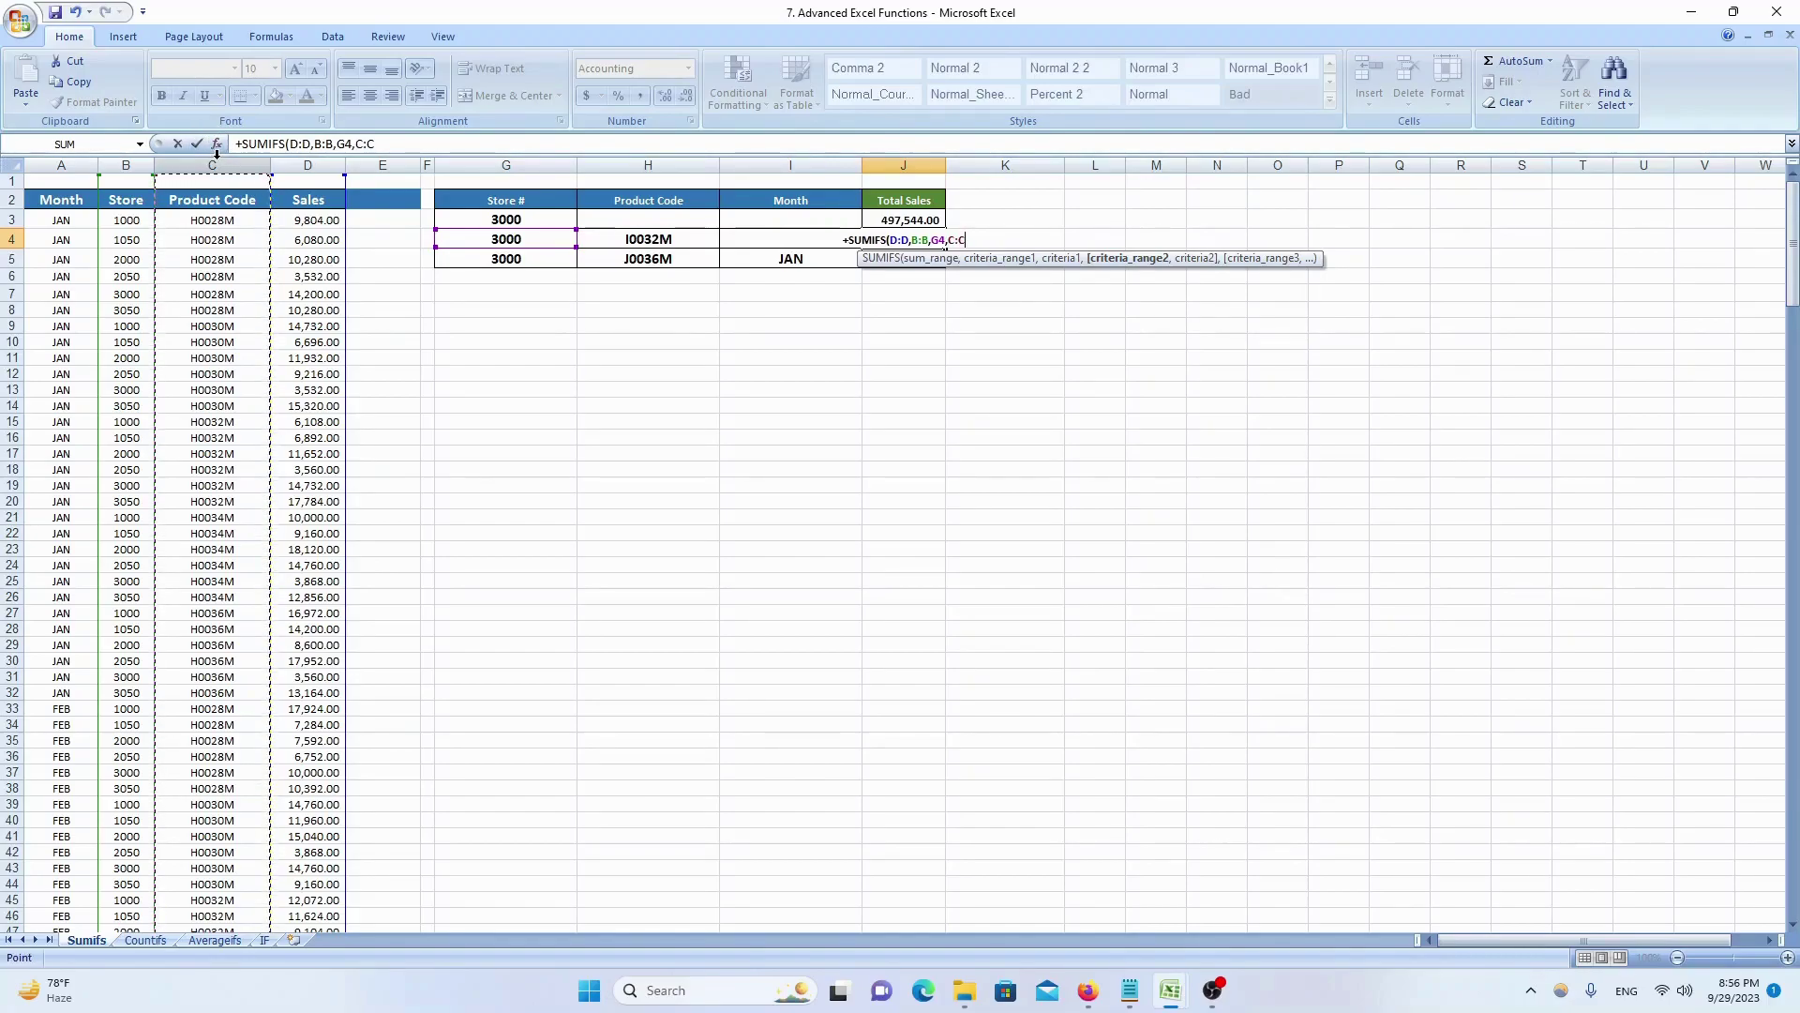
pyautogui.write(',')
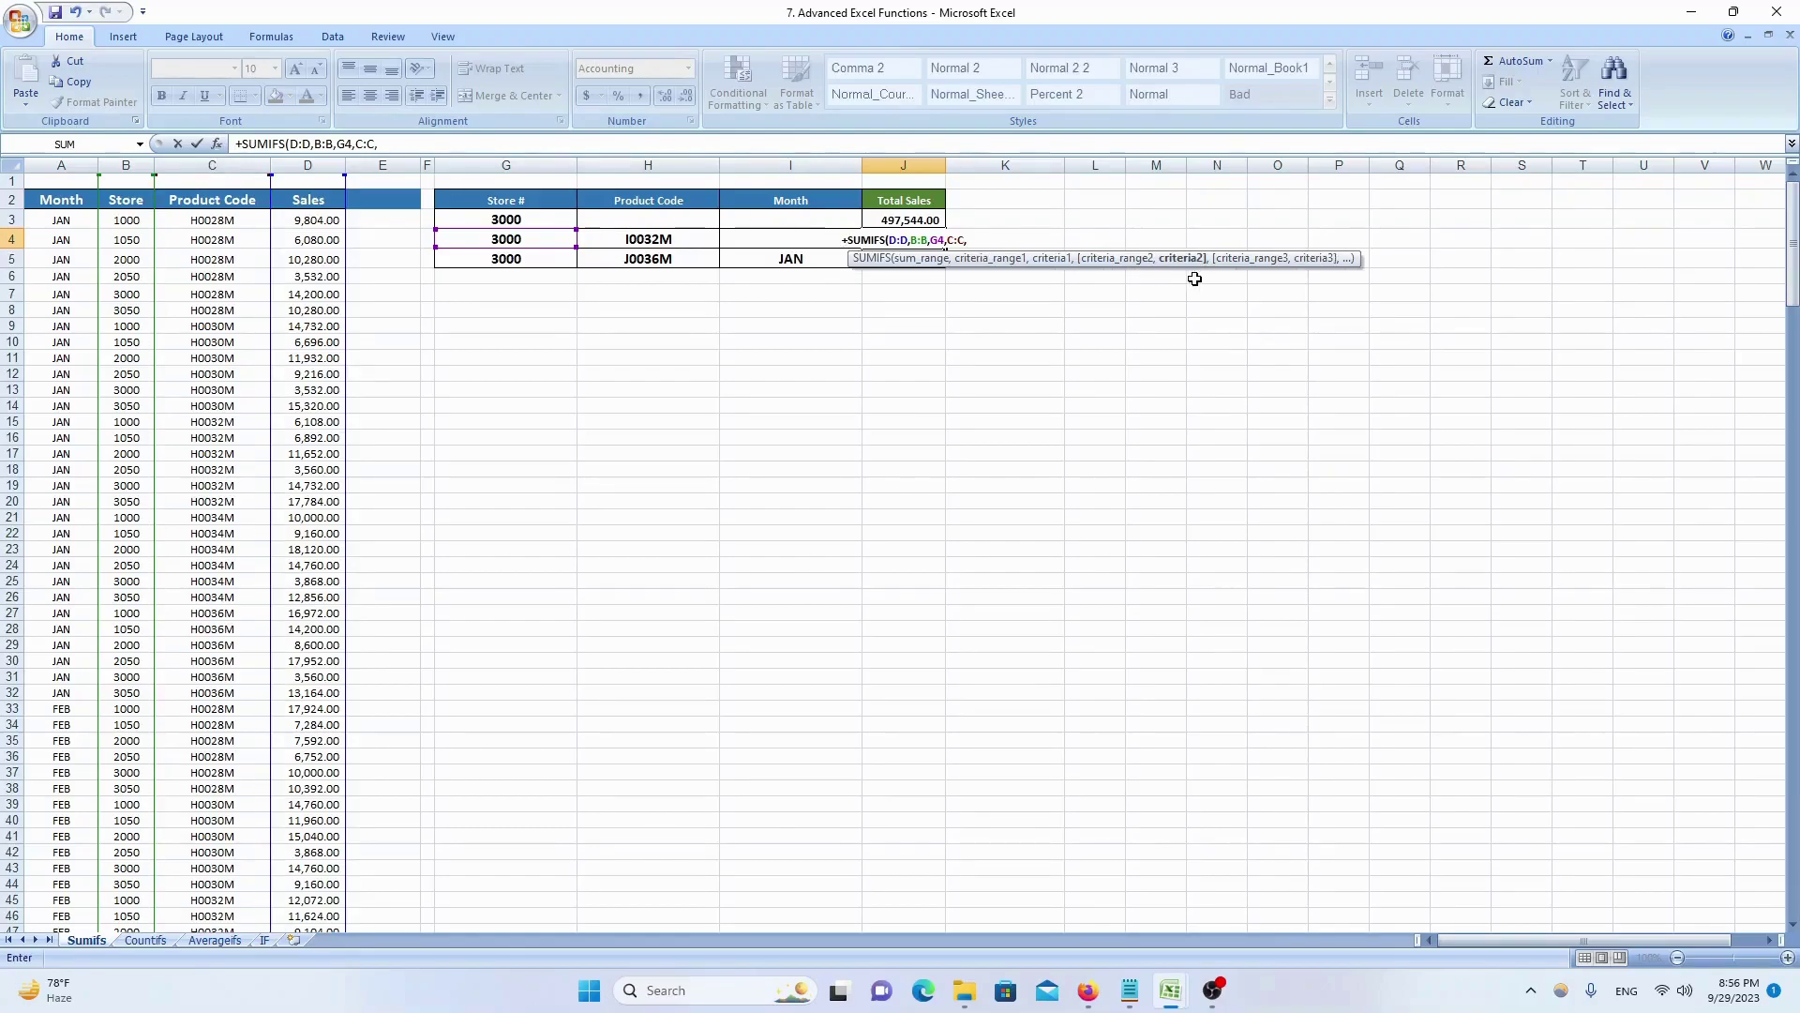
pyautogui.click(657, 241)
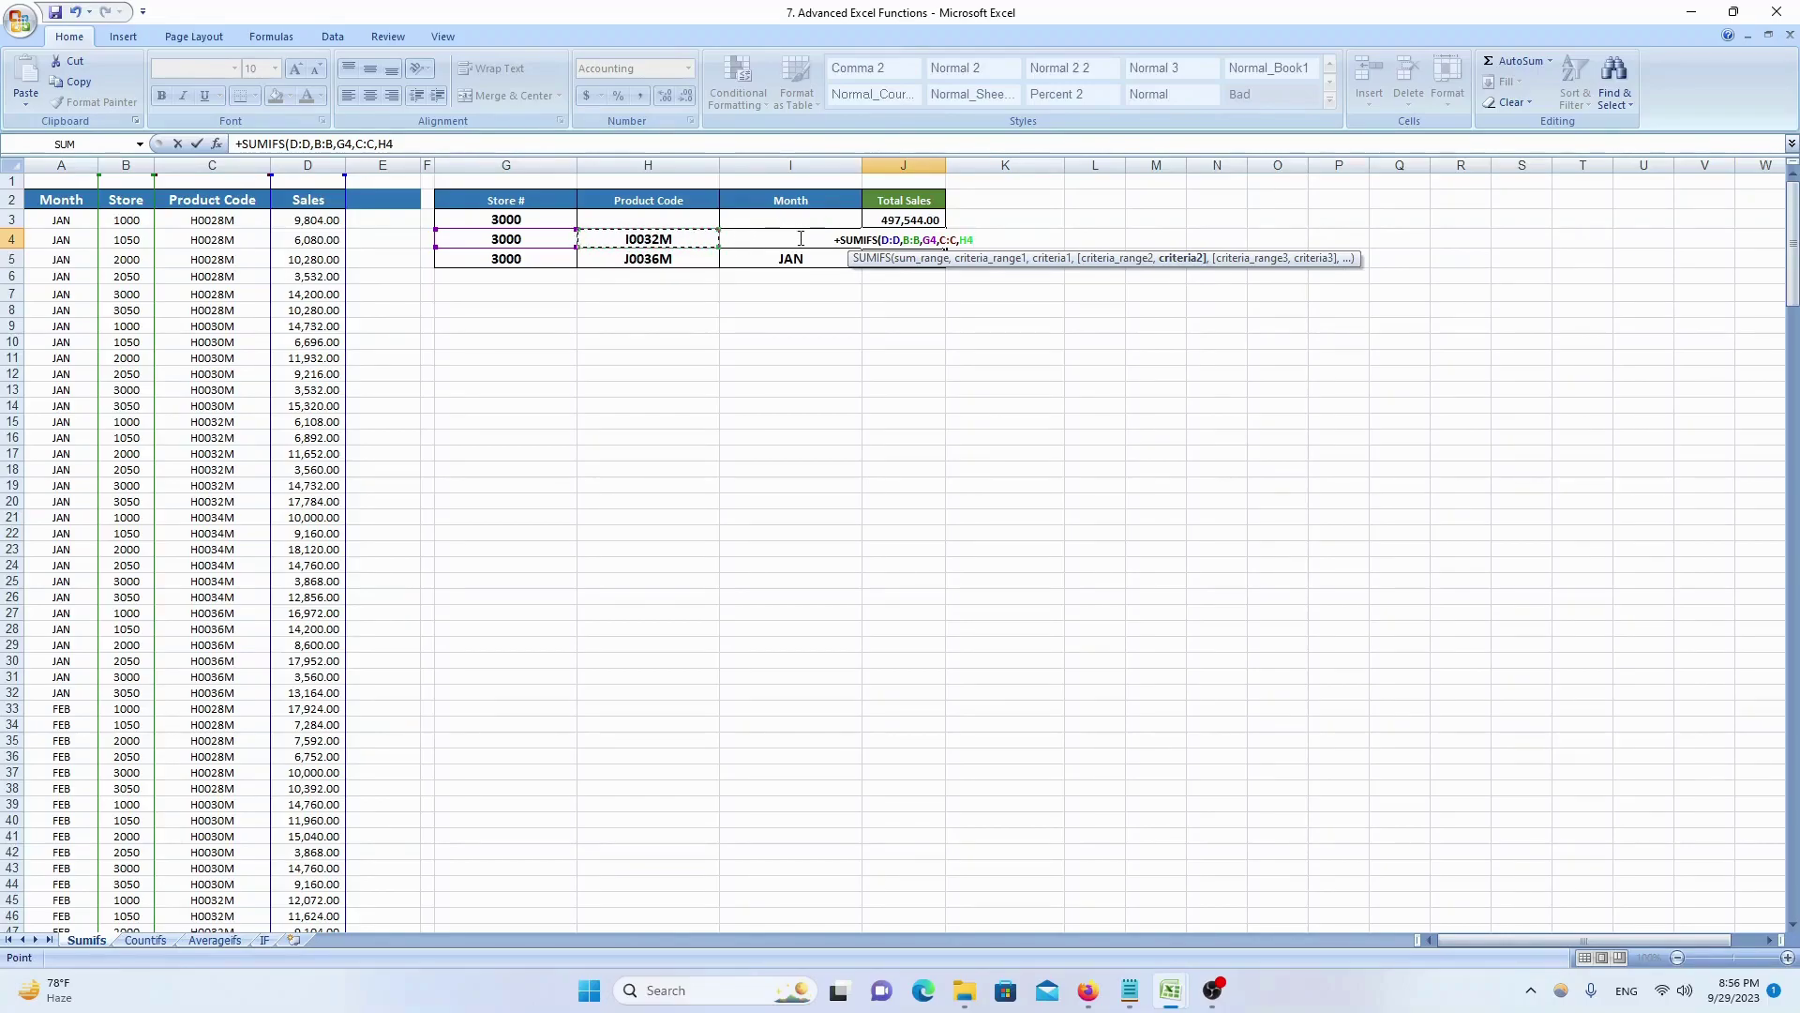
pyautogui.write(')')
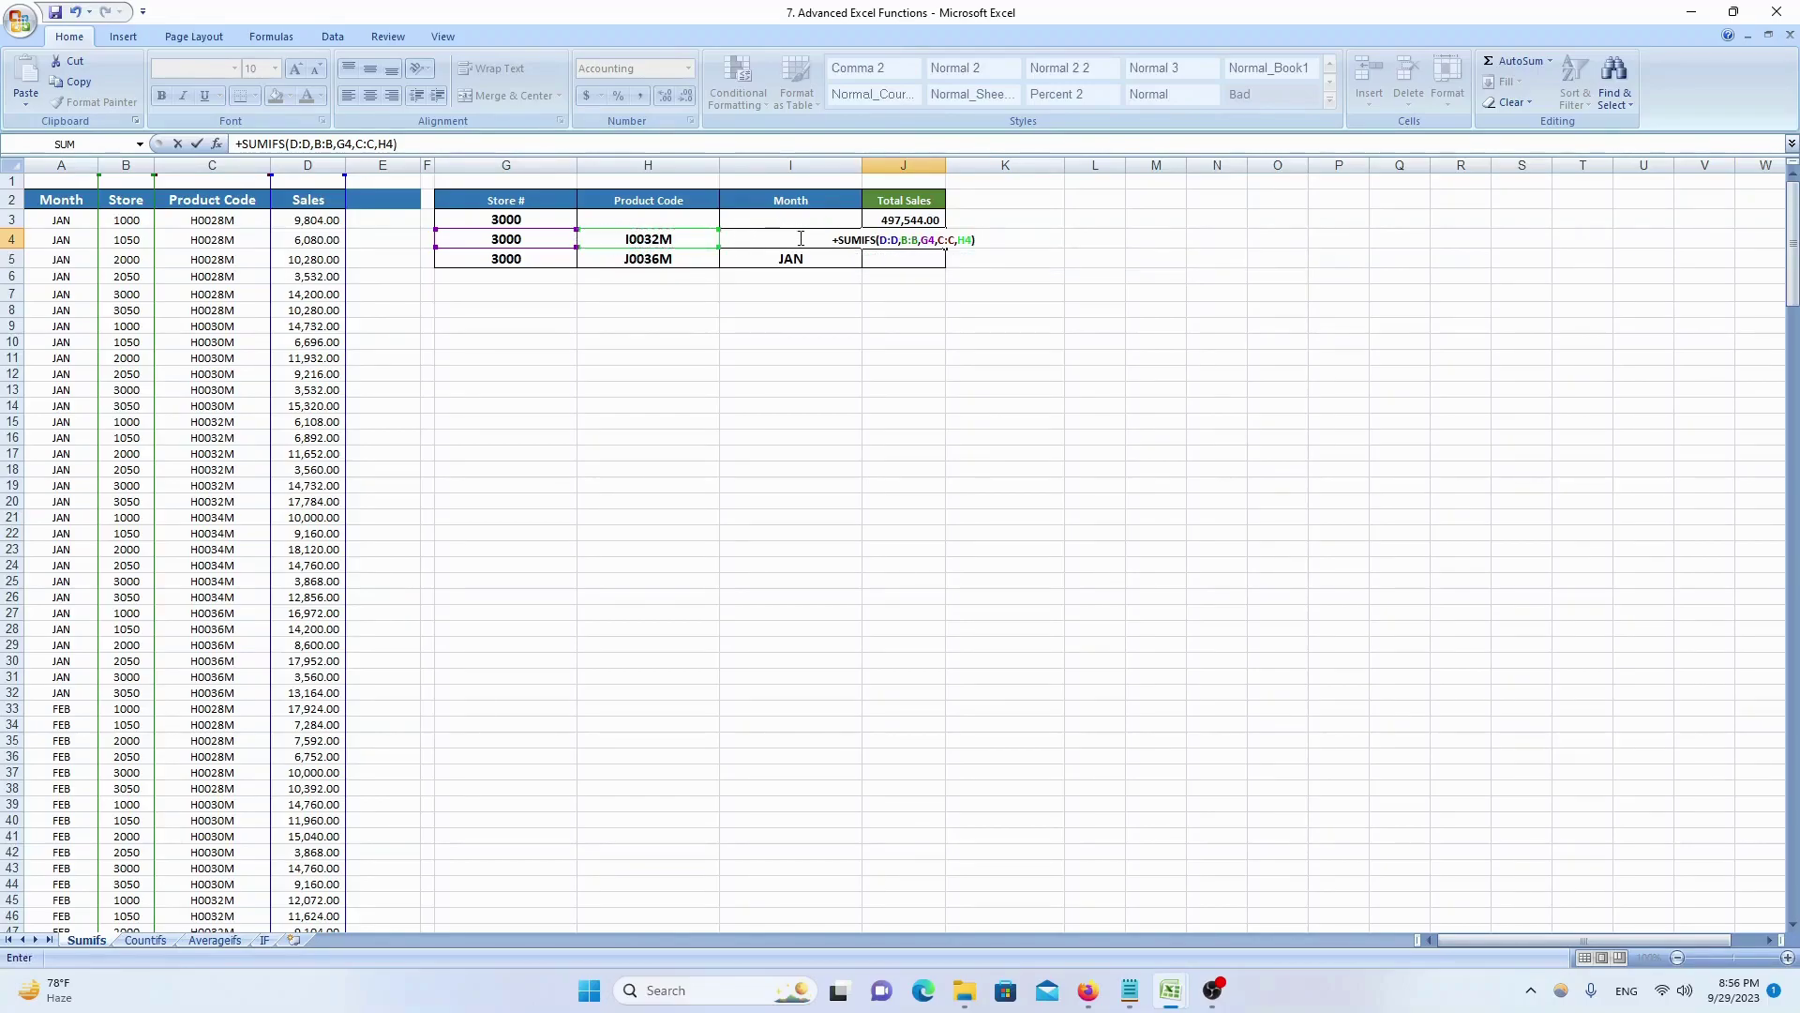
pyautogui.press('Return')
pyautogui.press('Up')
# - Commit the SUMIFS formula in J4 and select the whole Store column B to review its first criteria range
pyautogui.click(799, 237)
pyautogui.press('Right')
pyautogui.press('Left')
pyautogui.press('Left')
pyautogui.press('Left')
pyautogui.press('Left')
pyautogui.press('Left')
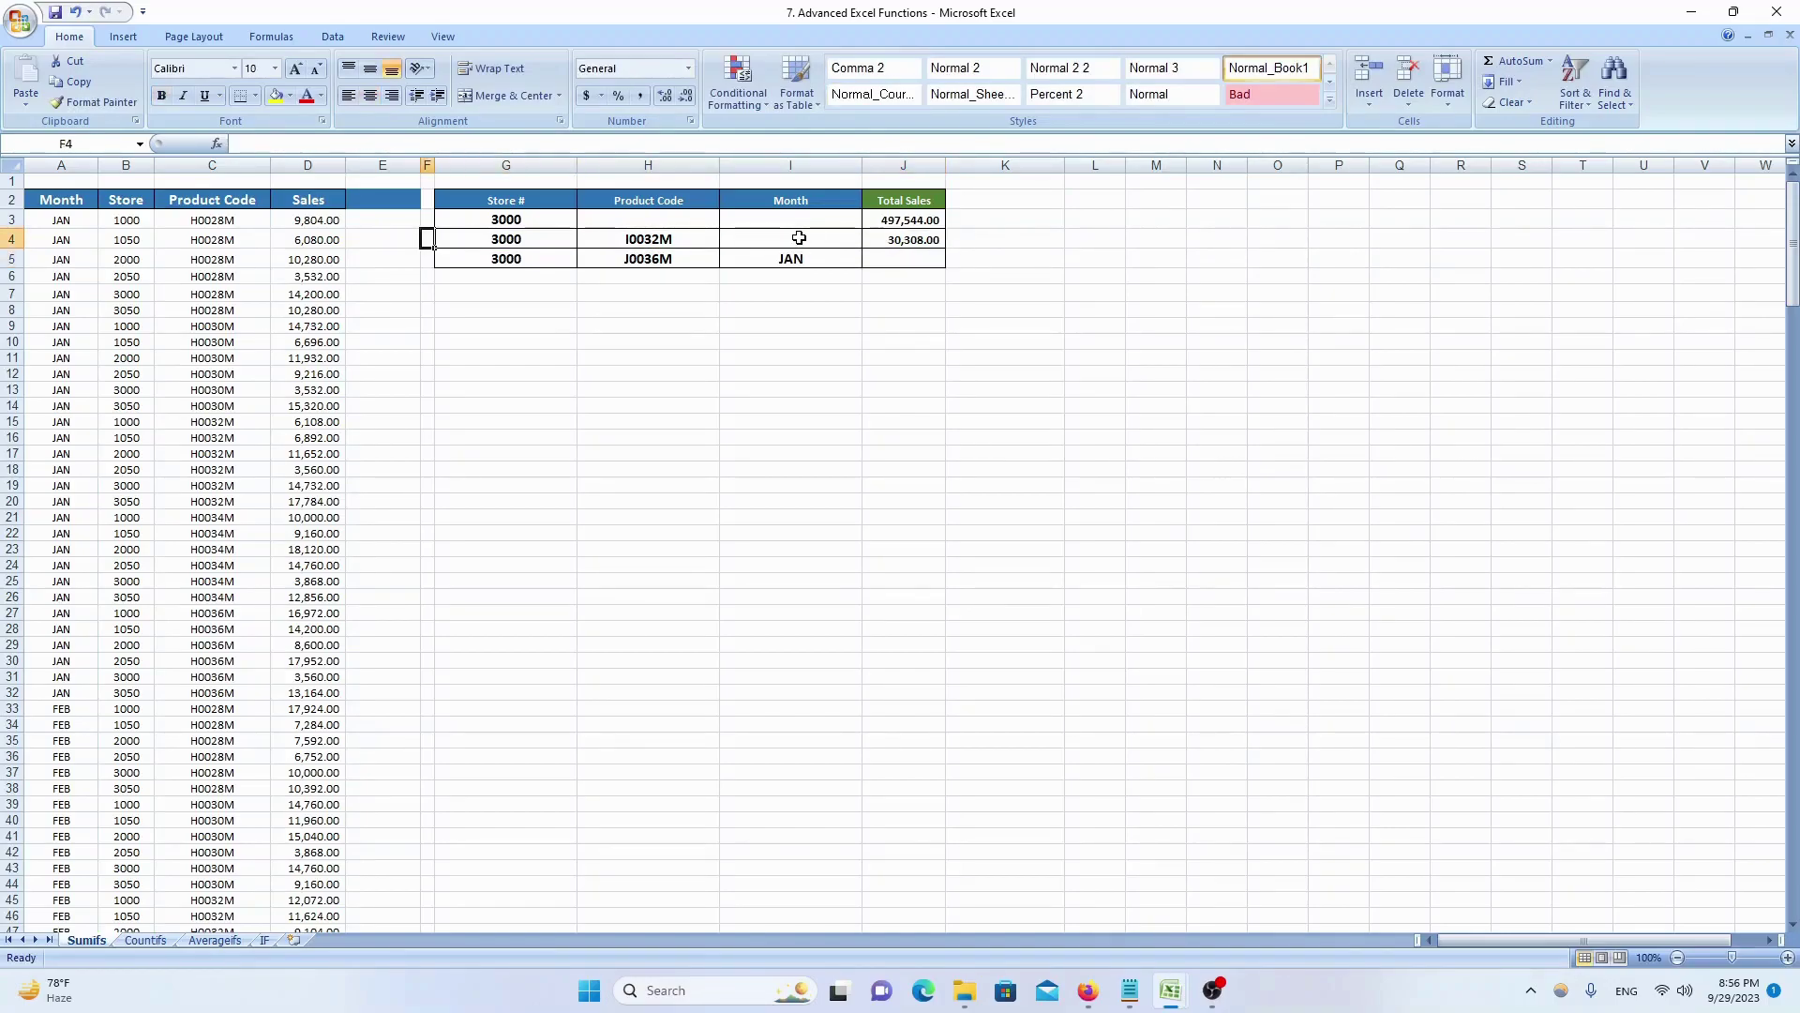
pyautogui.press('Left')
pyautogui.press('Left')
pyautogui.press('Left')
pyautogui.hotkey('ctrl', 'space')
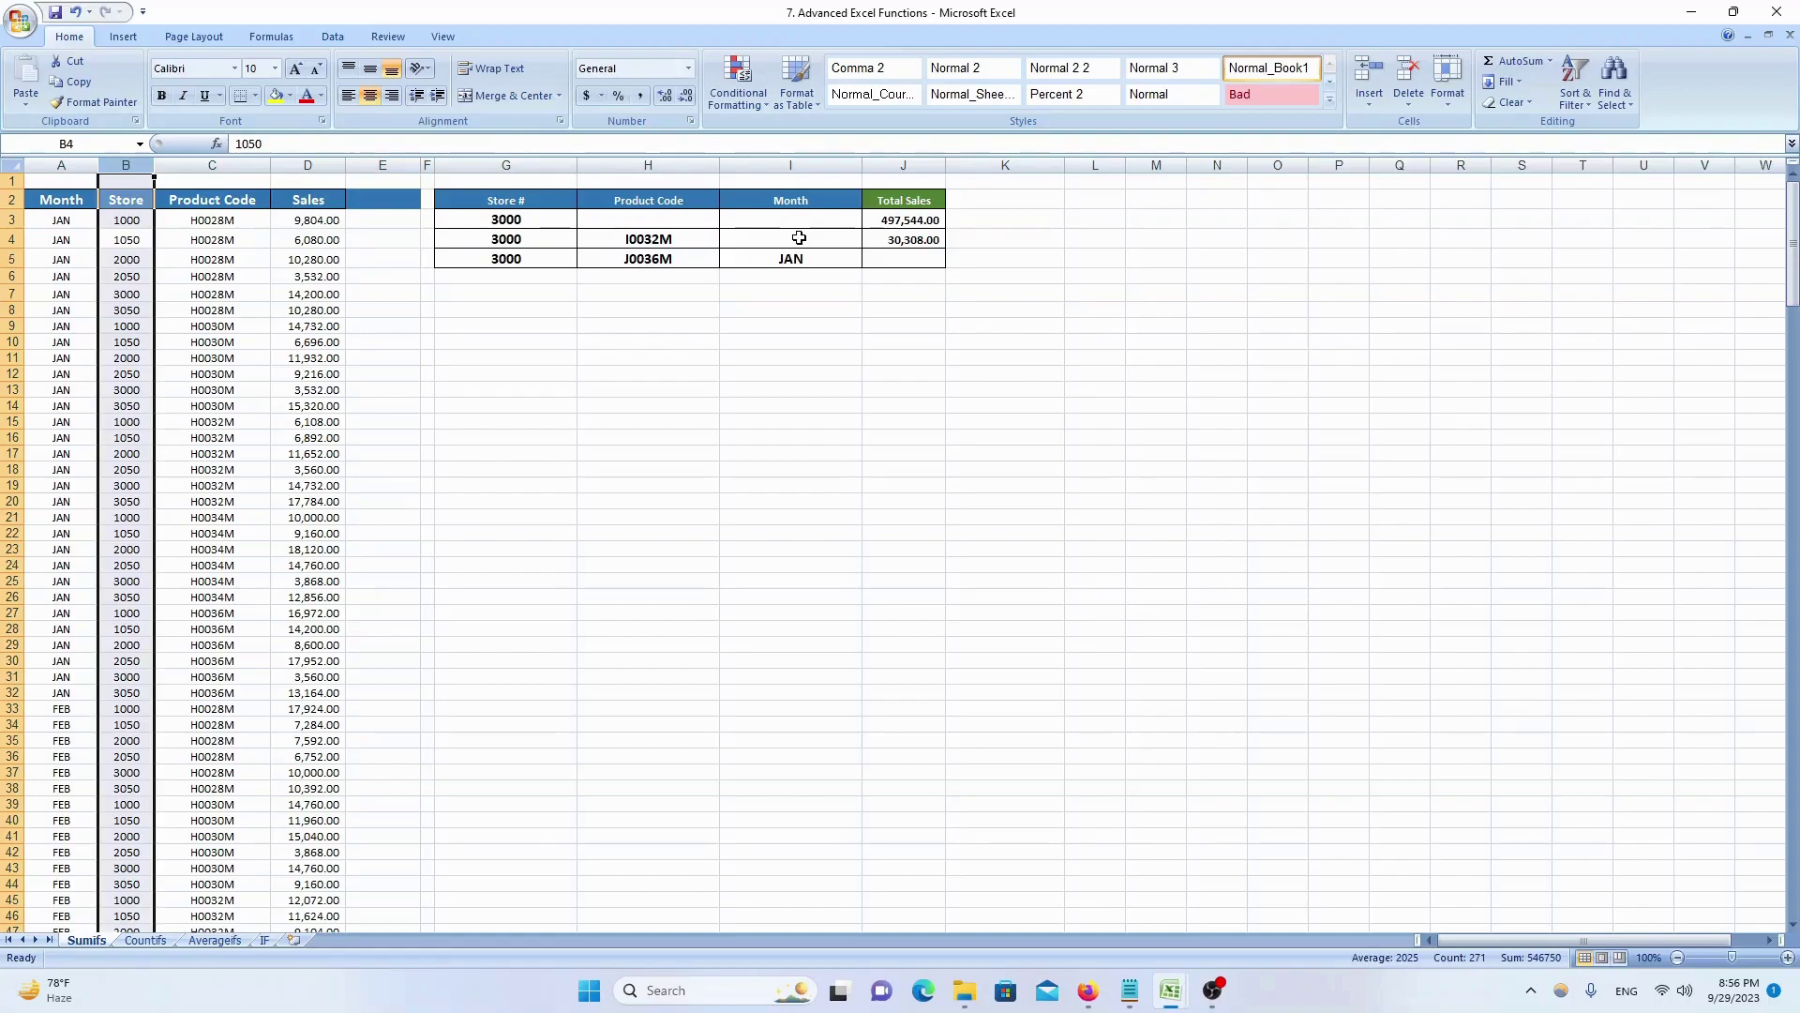
# - Compare the product code criterion in H4 with the Product Code column and check the Total Sales result in J4
pyautogui.press('Right')
pyautogui.press('Right')
pyautogui.press('Right')
pyautogui.press('Right')
pyautogui.press('Right')
pyautogui.press('Right')
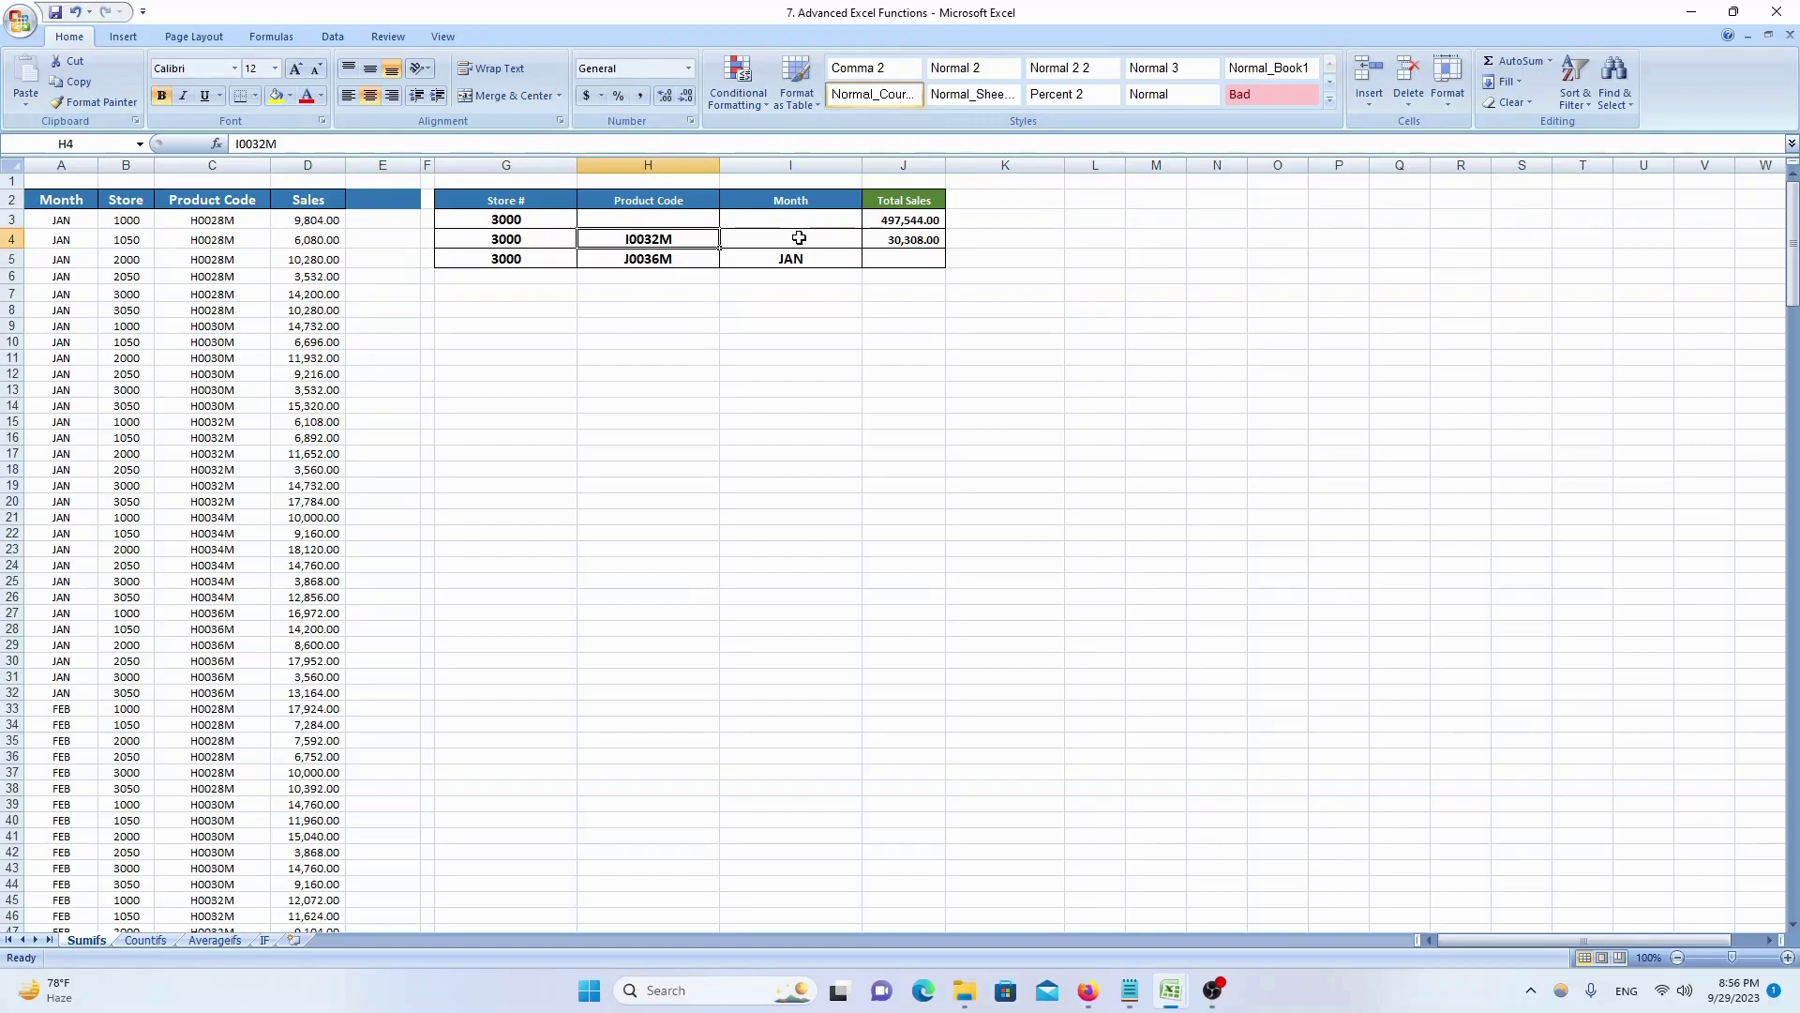
pyautogui.press('Left')
pyautogui.press('Left')
pyautogui.press('Left')
pyautogui.press('Left')
pyautogui.press('Left')
pyautogui.press('Down')
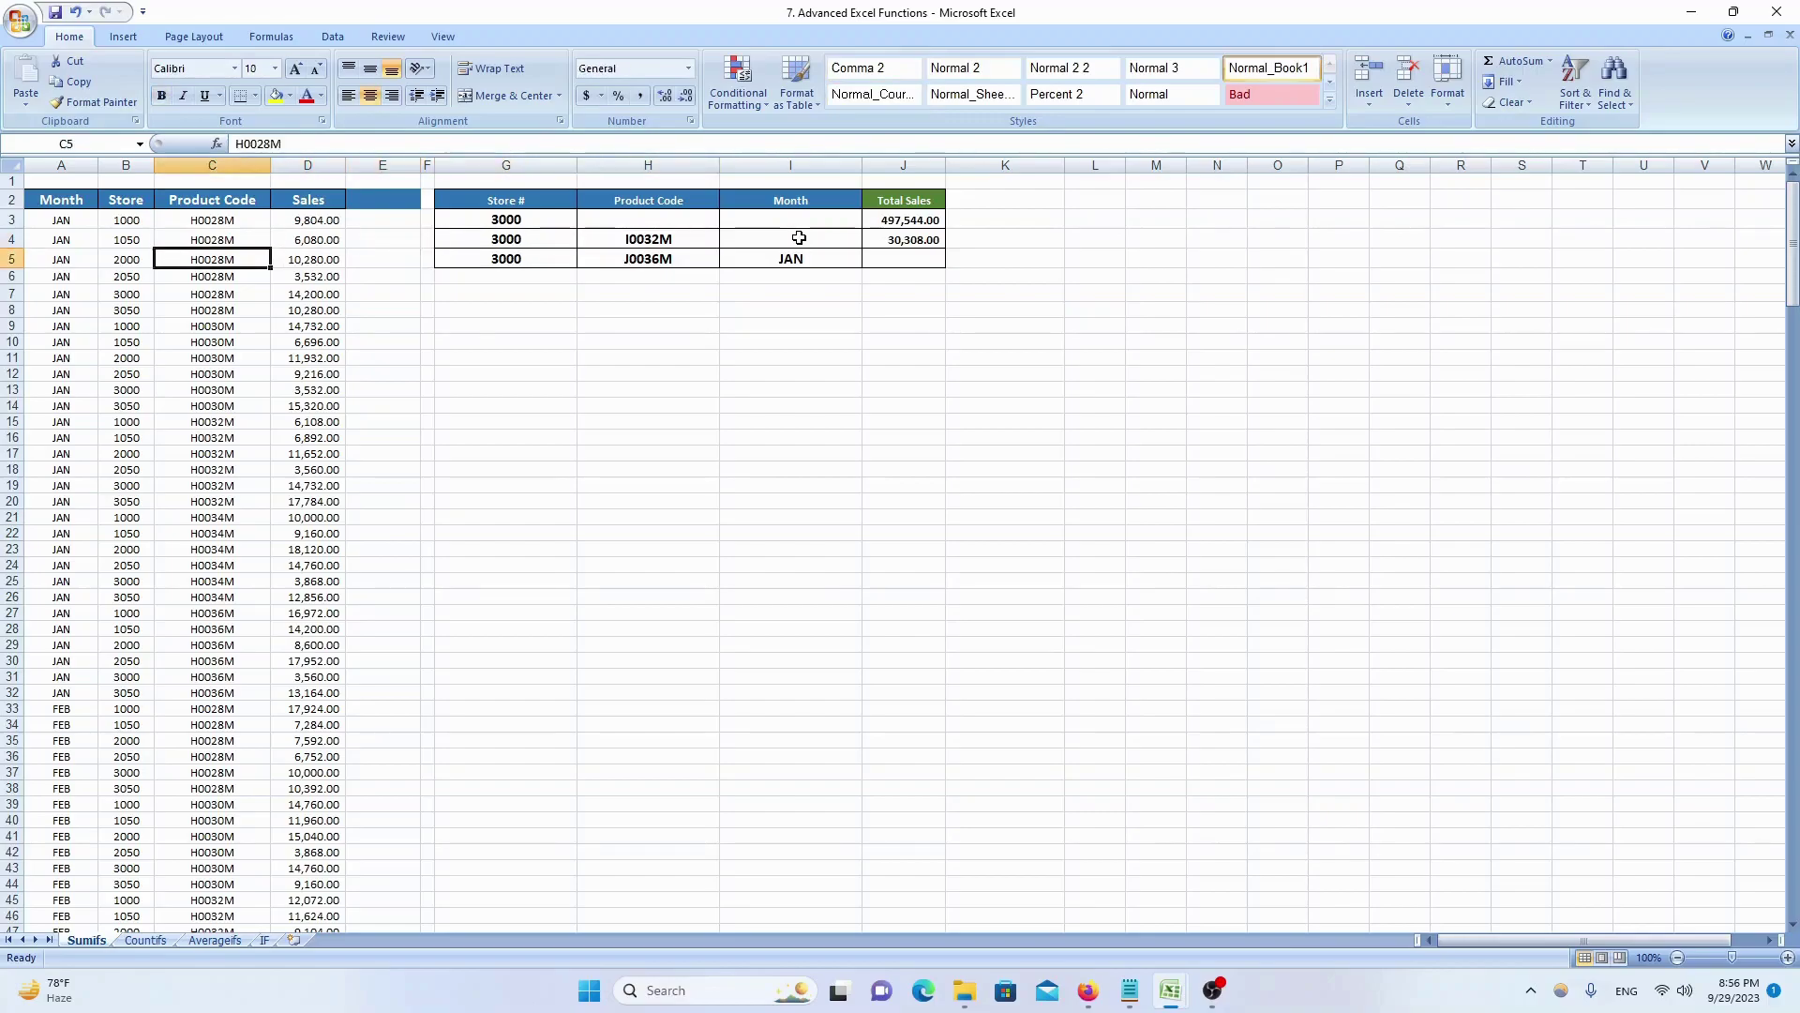
pyautogui.press('Right')
pyautogui.press('Right')
pyautogui.press('Right')
pyautogui.press('Right')
pyautogui.press('Right')
pyautogui.press('Right')
pyautogui.press('Right')
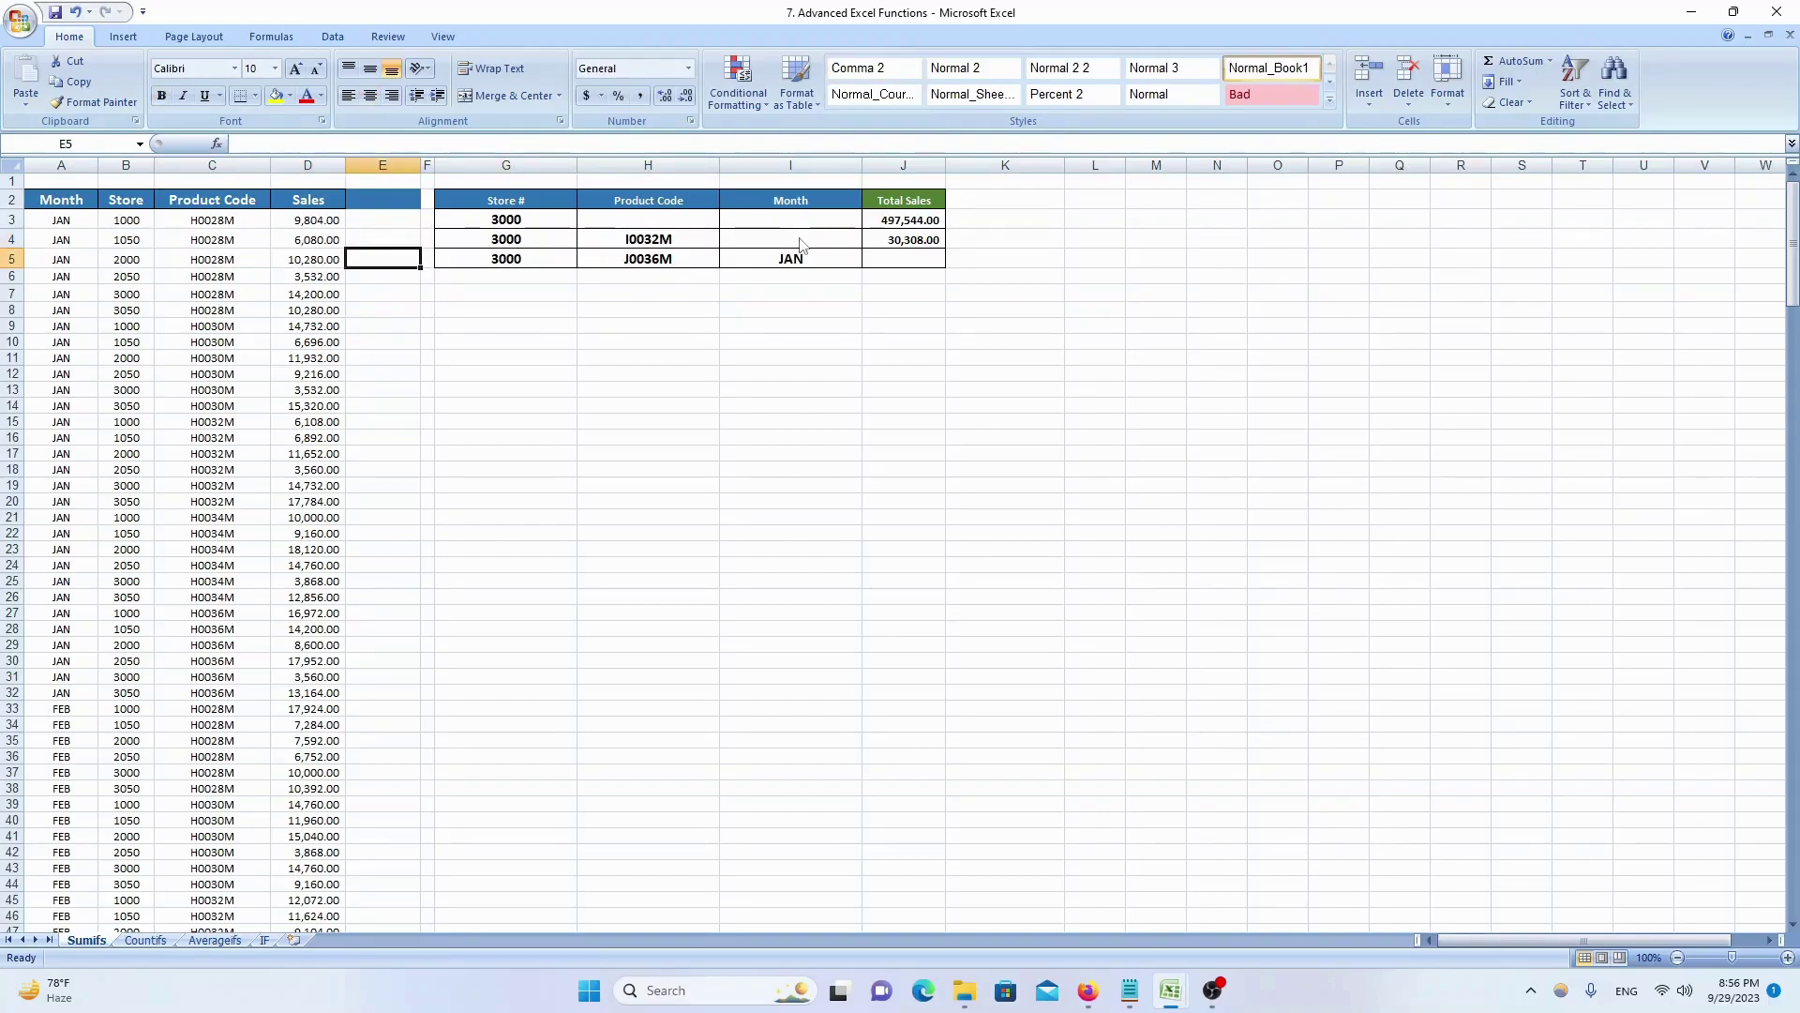
pyautogui.press('Up')
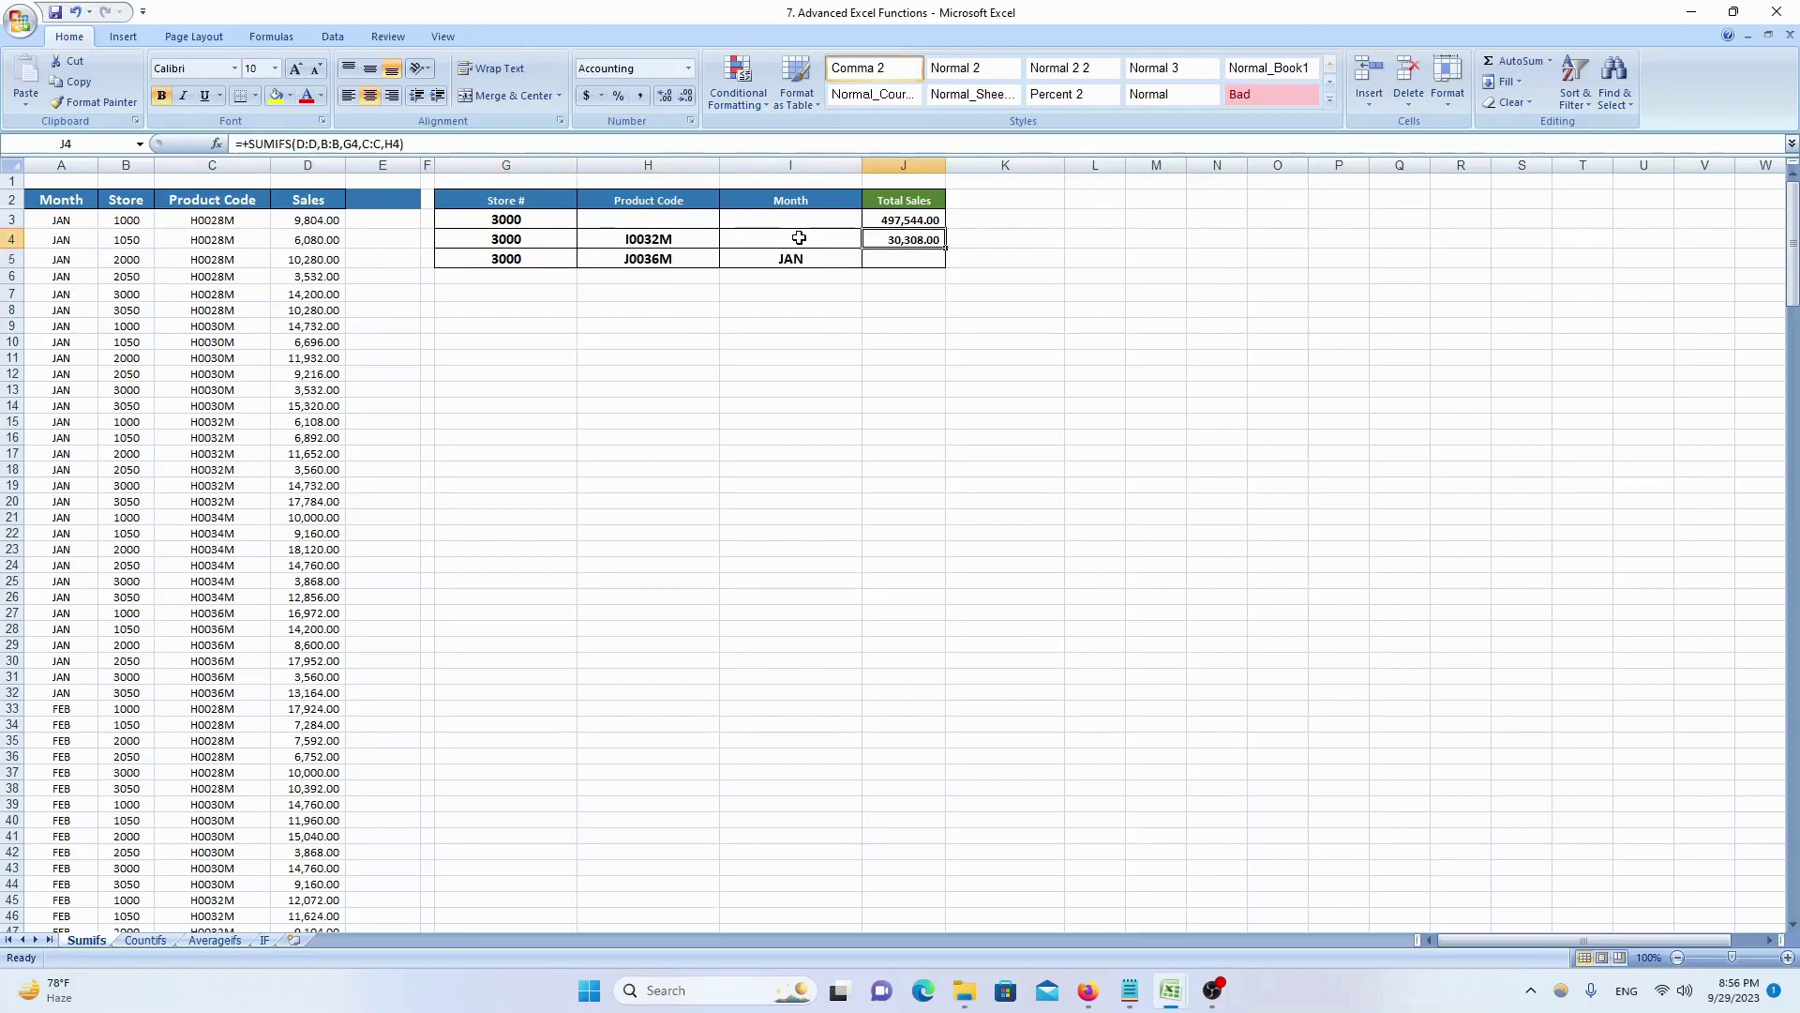
# - Examine the store number, product code and month criteria in row 5 and its empty Total Sales cell
pyautogui.press('Down')
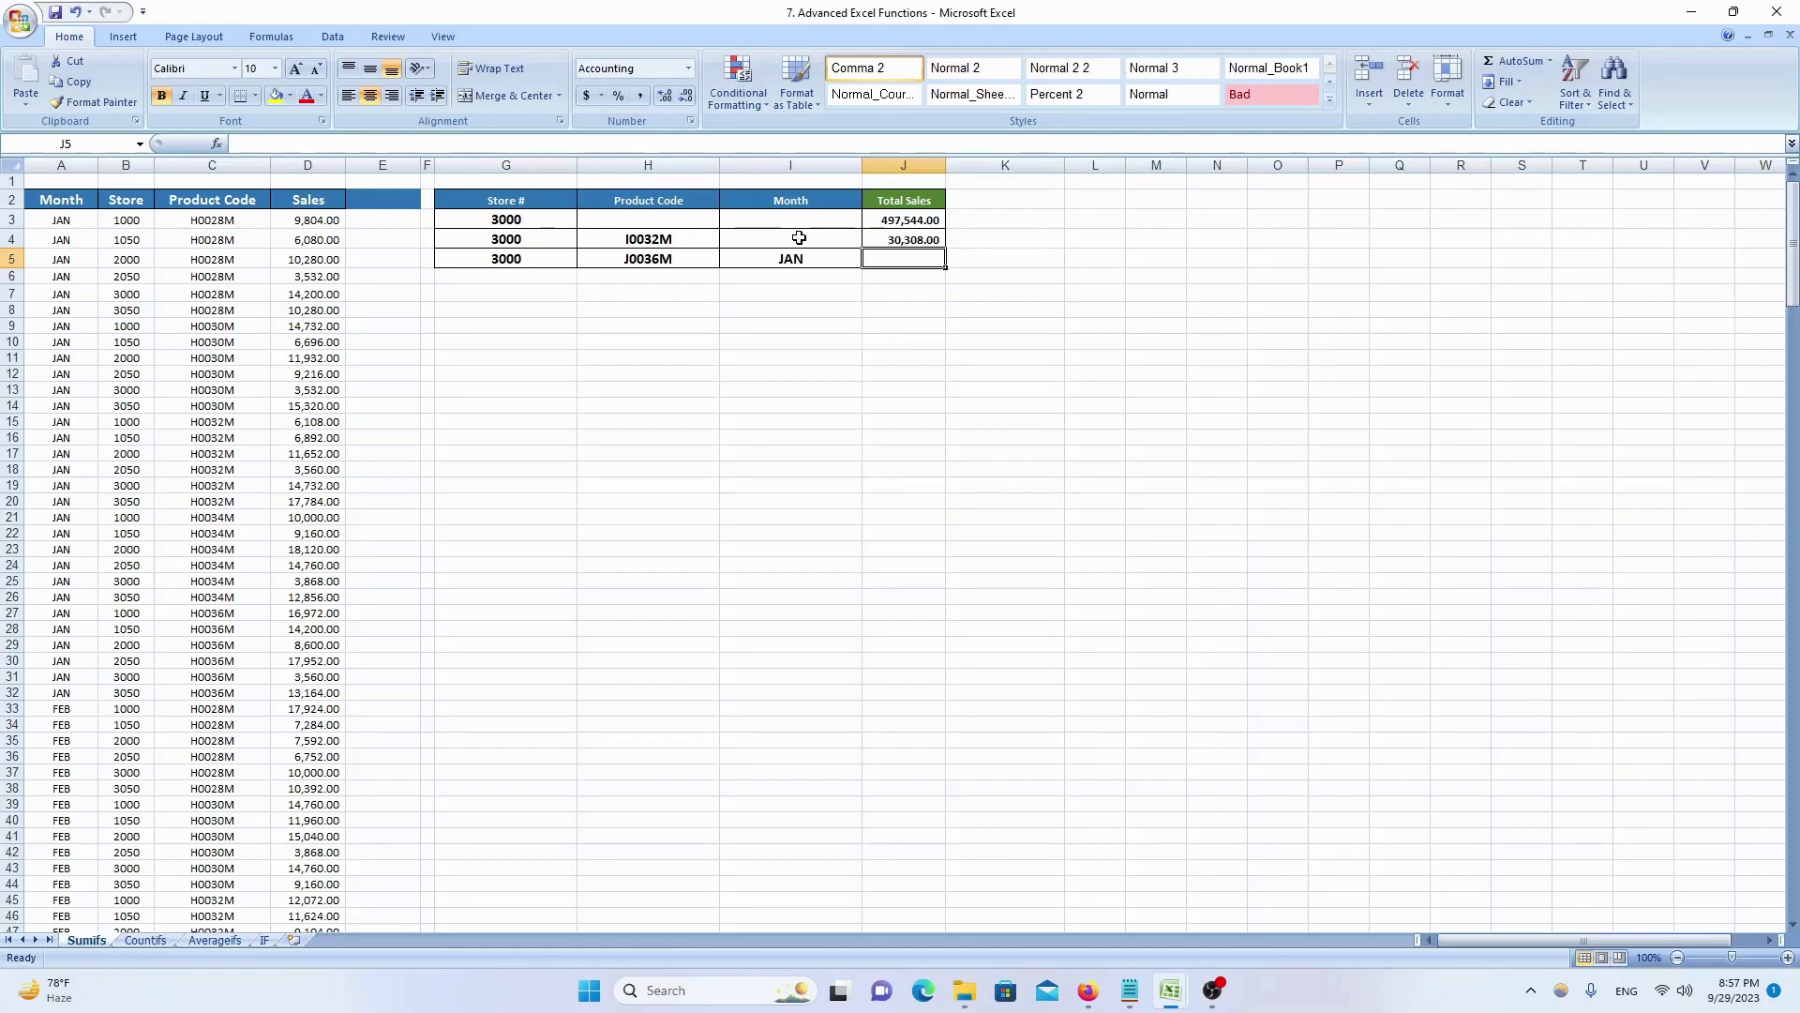
pyautogui.press('Left')
pyautogui.press('Left')
pyautogui.press('Left')
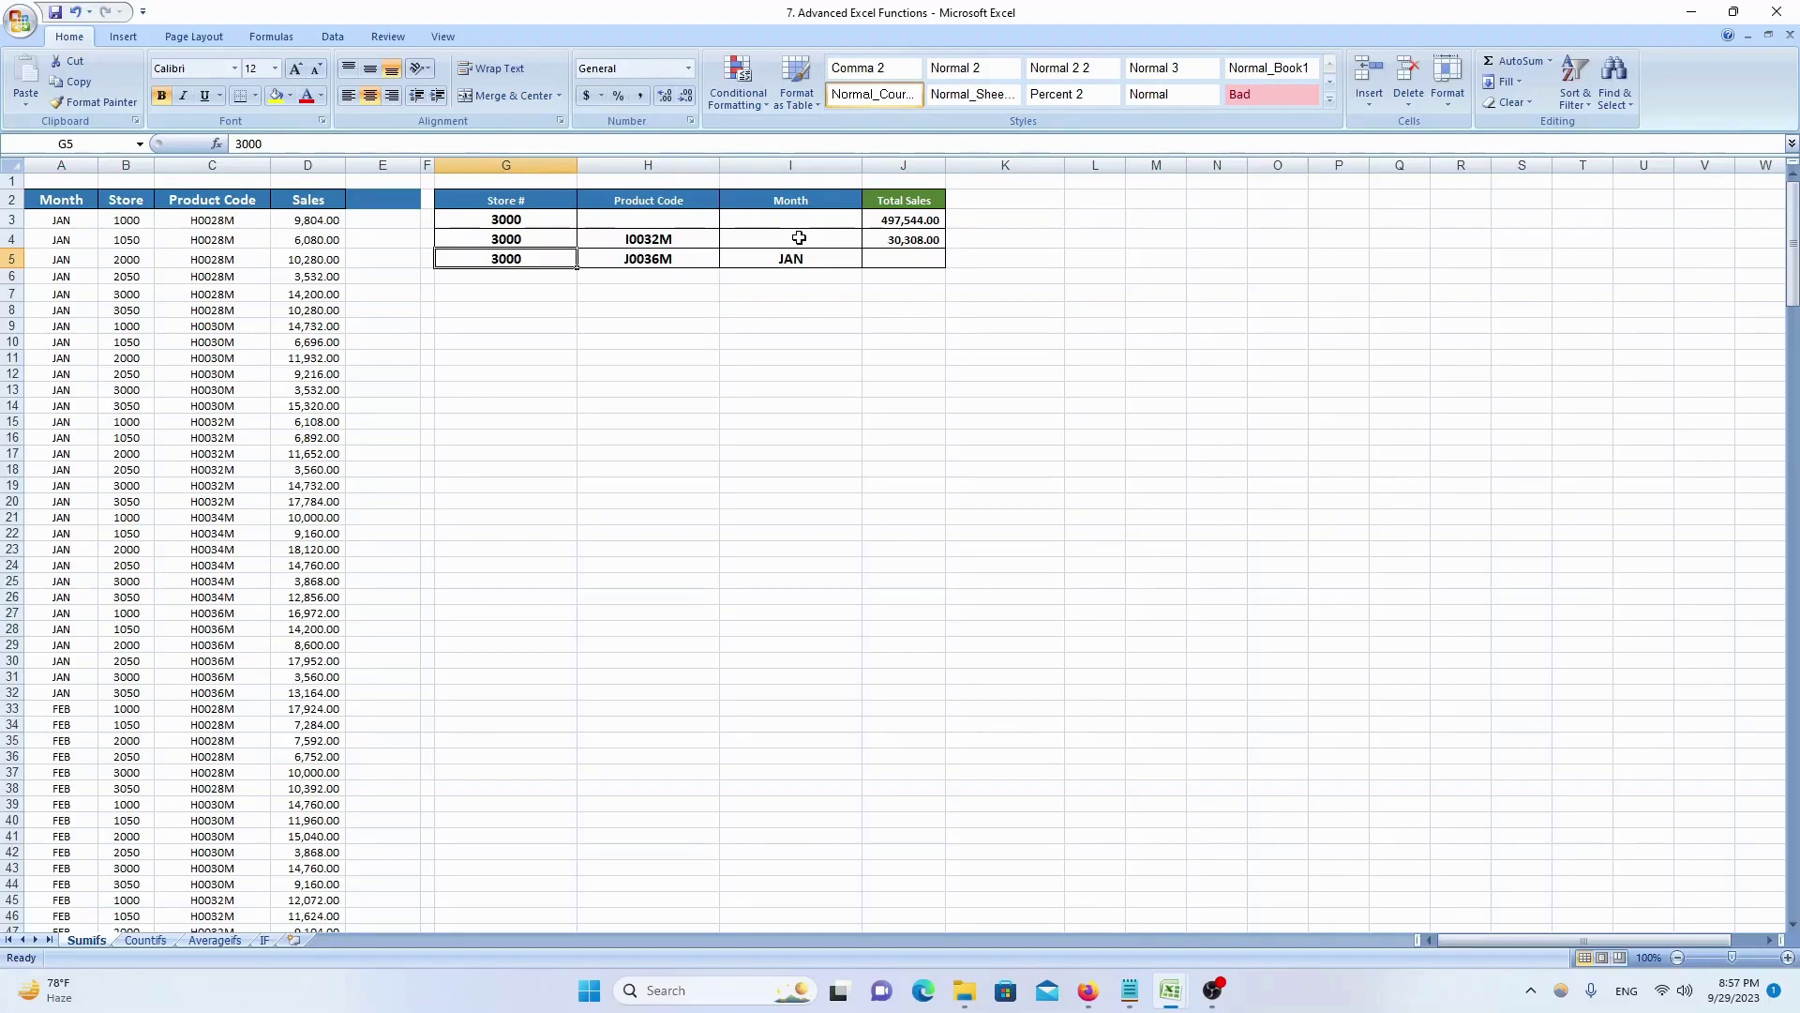
pyautogui.press('Right')
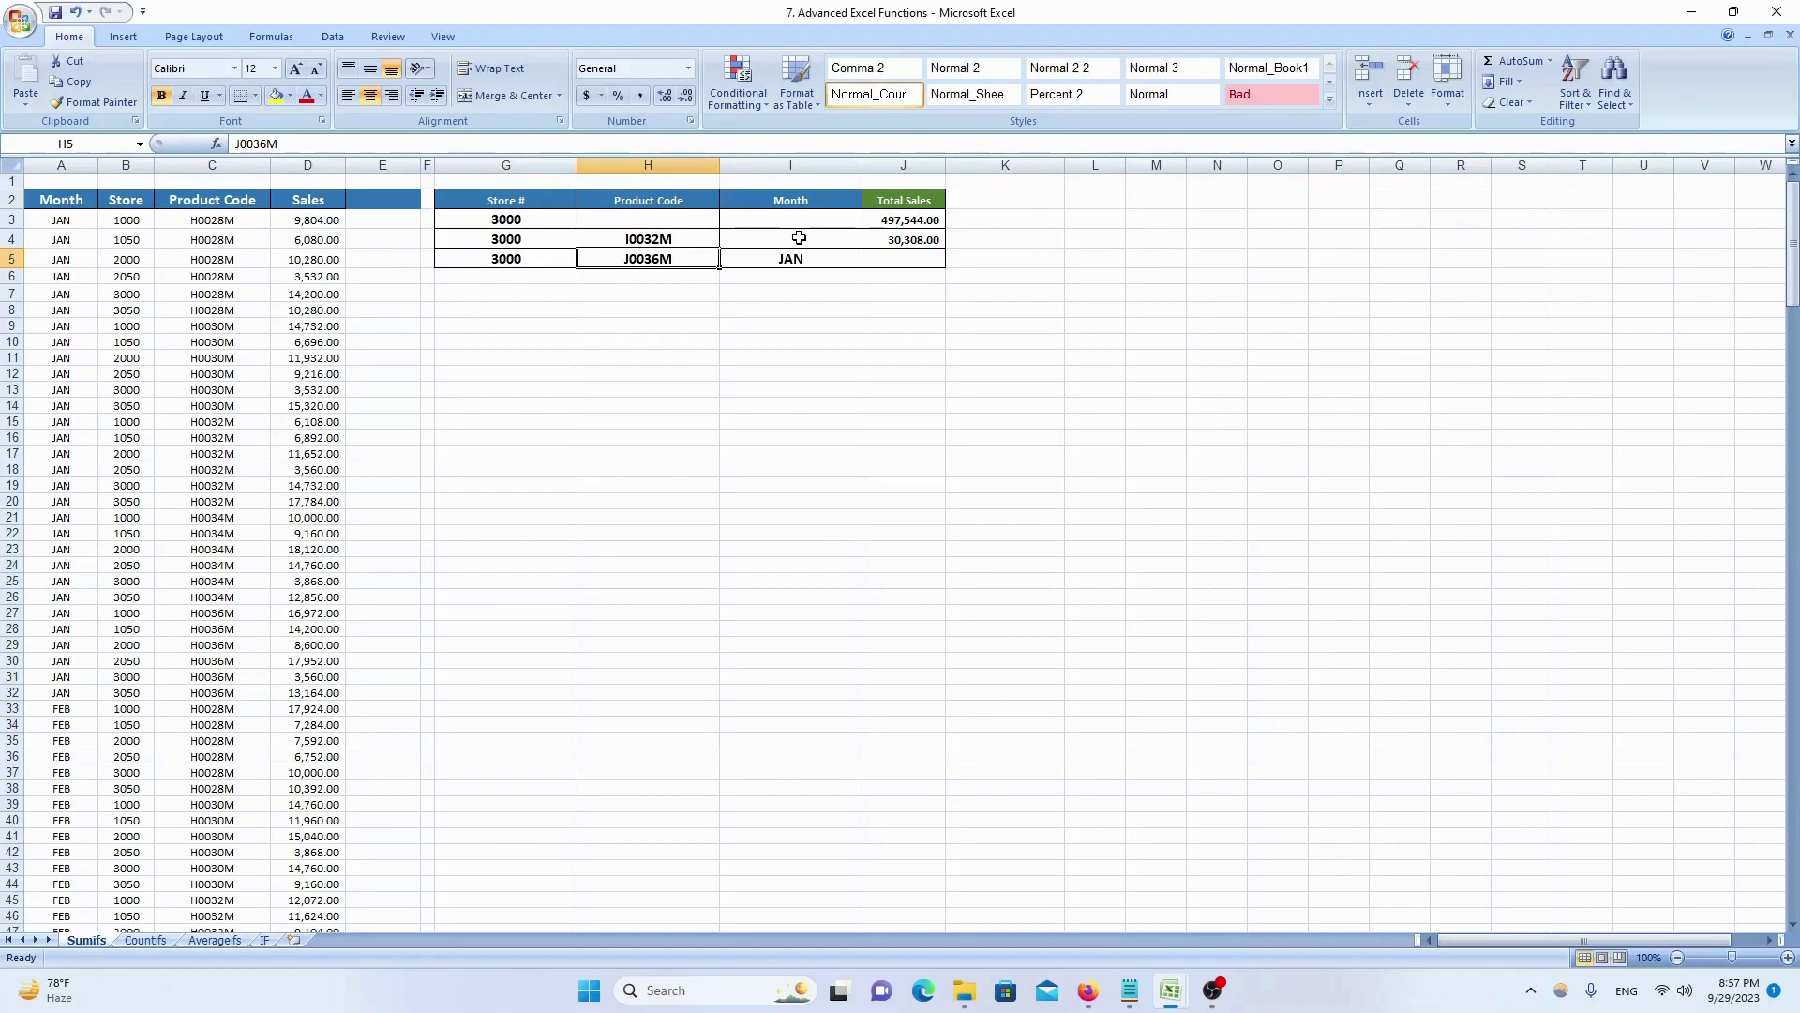
pyautogui.press('Right')
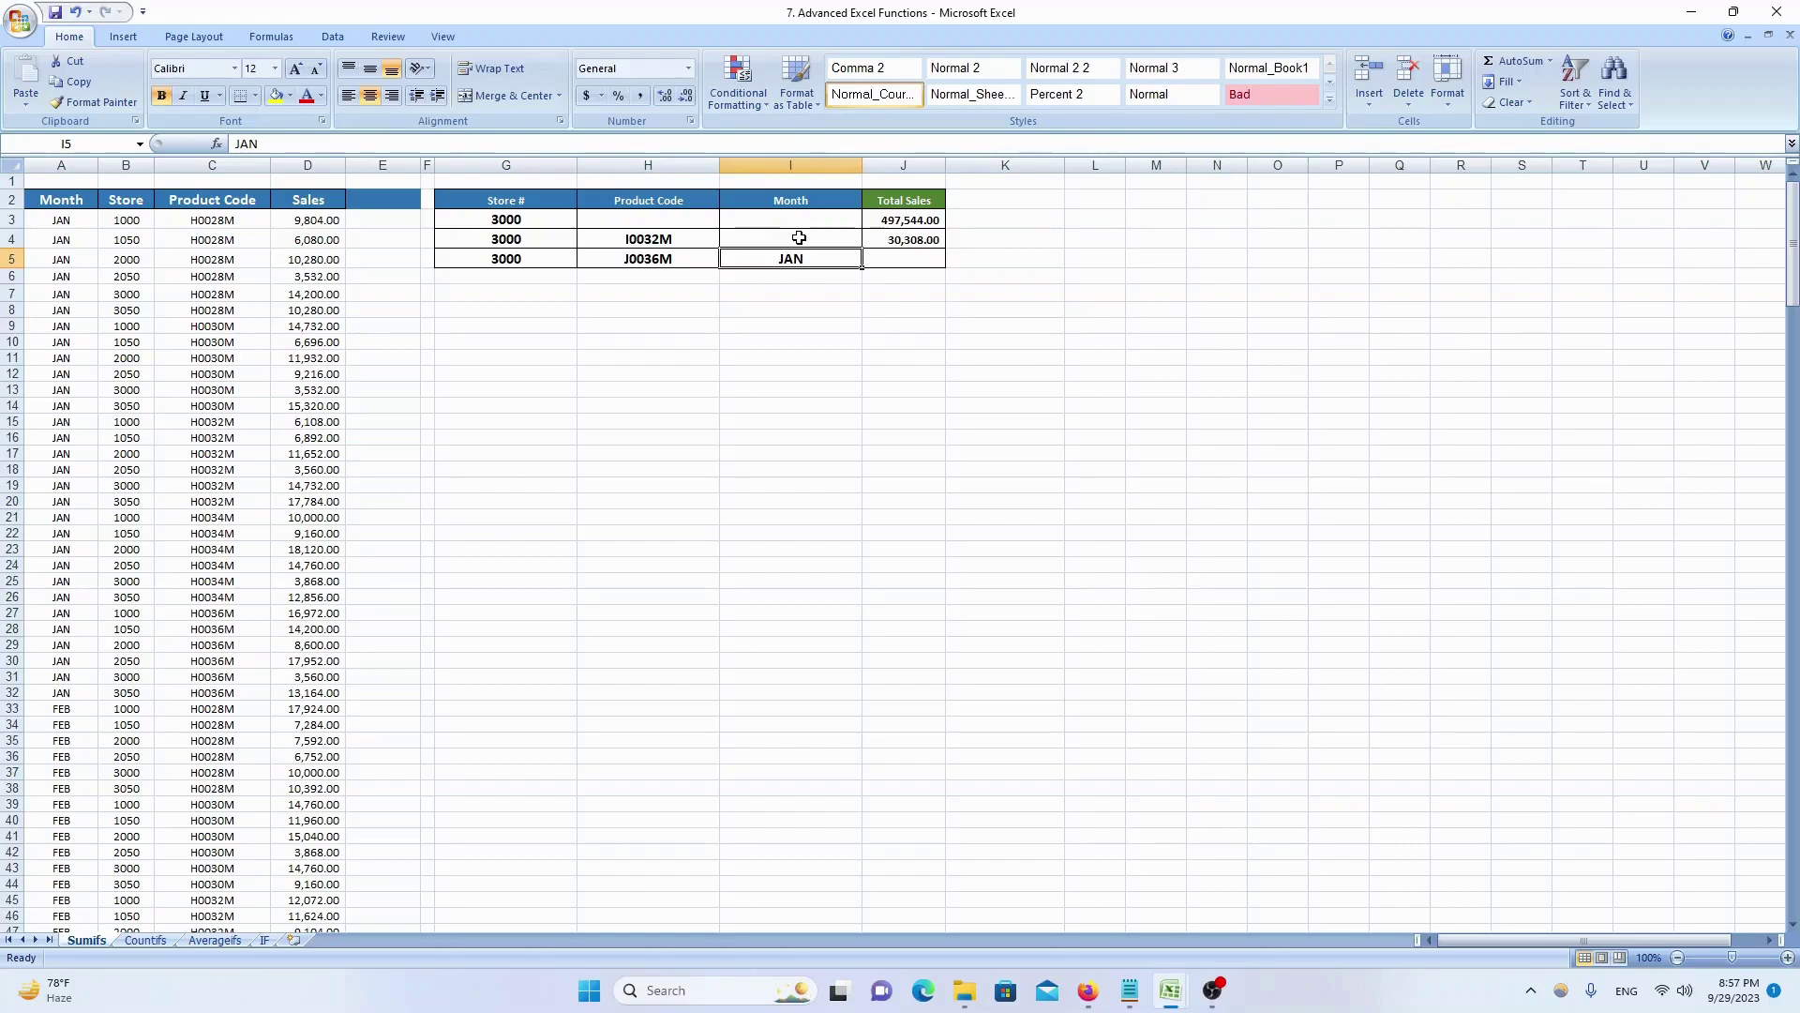
pyautogui.press('Right')
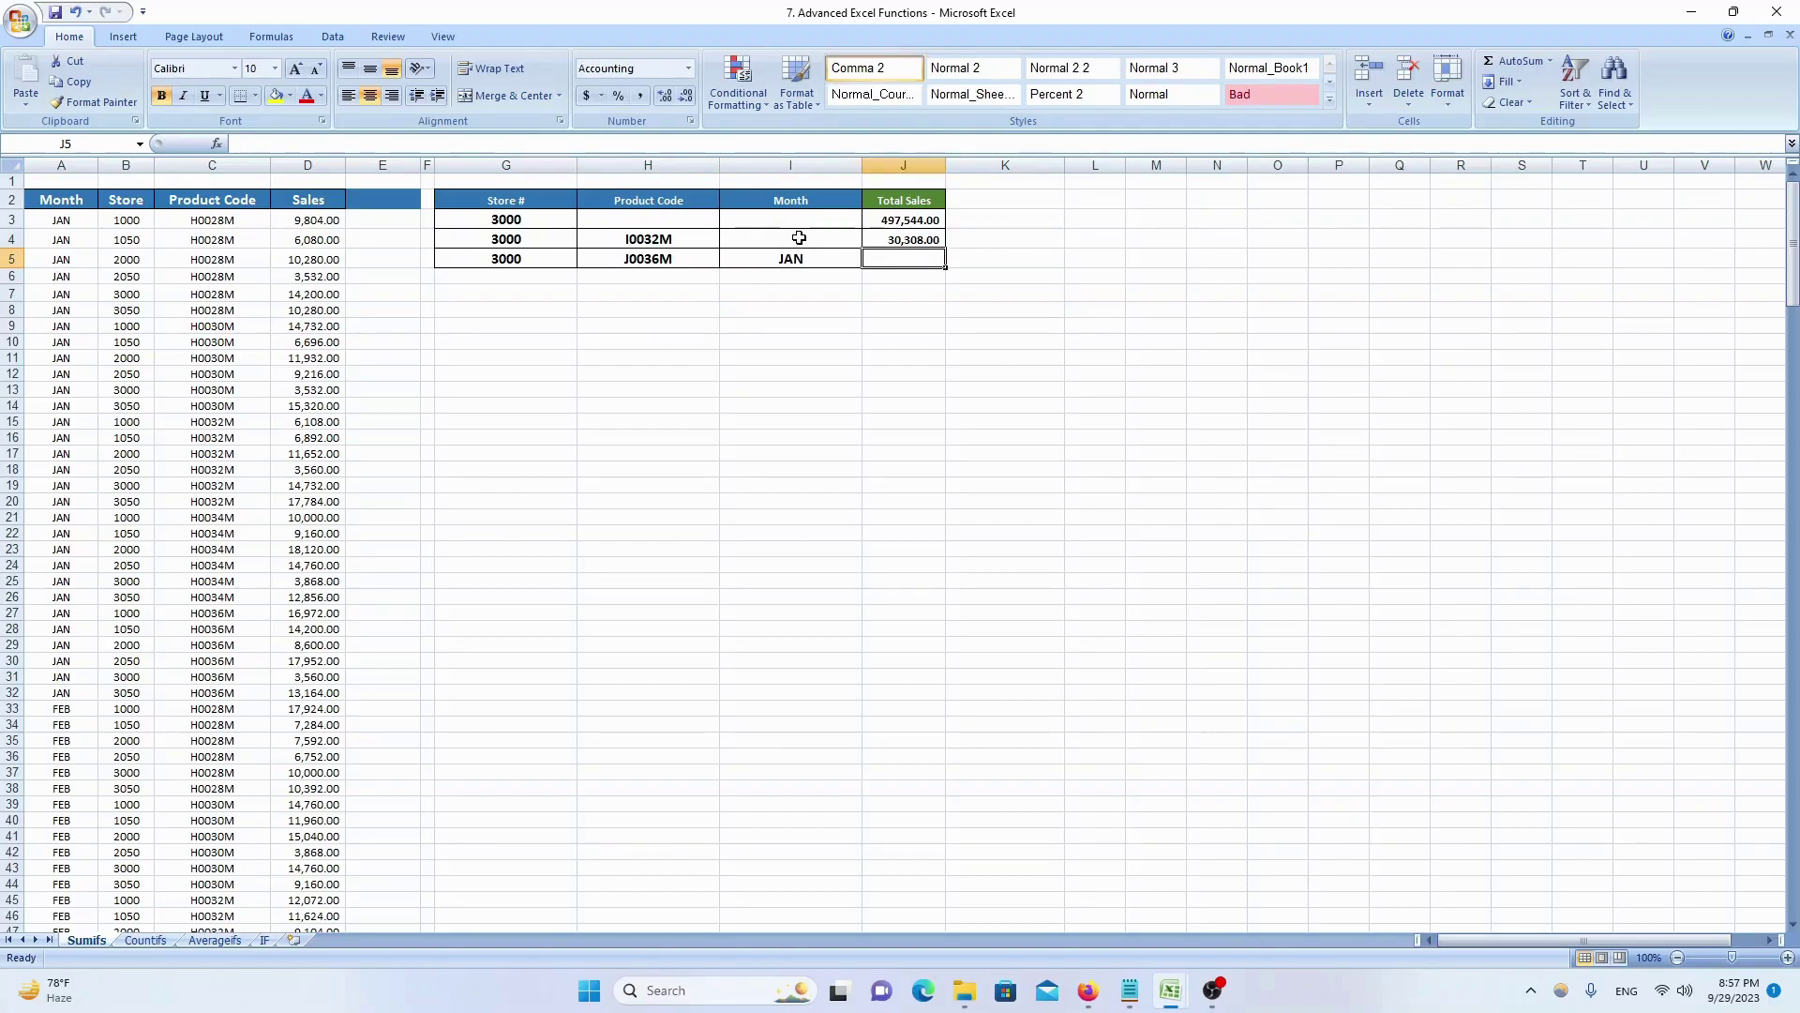
# - Begin a SUMIFS formula in J5 that sums column D:D, with Store column B:B matched to G5 as the first condition
pyautogui.write('+sumifs')
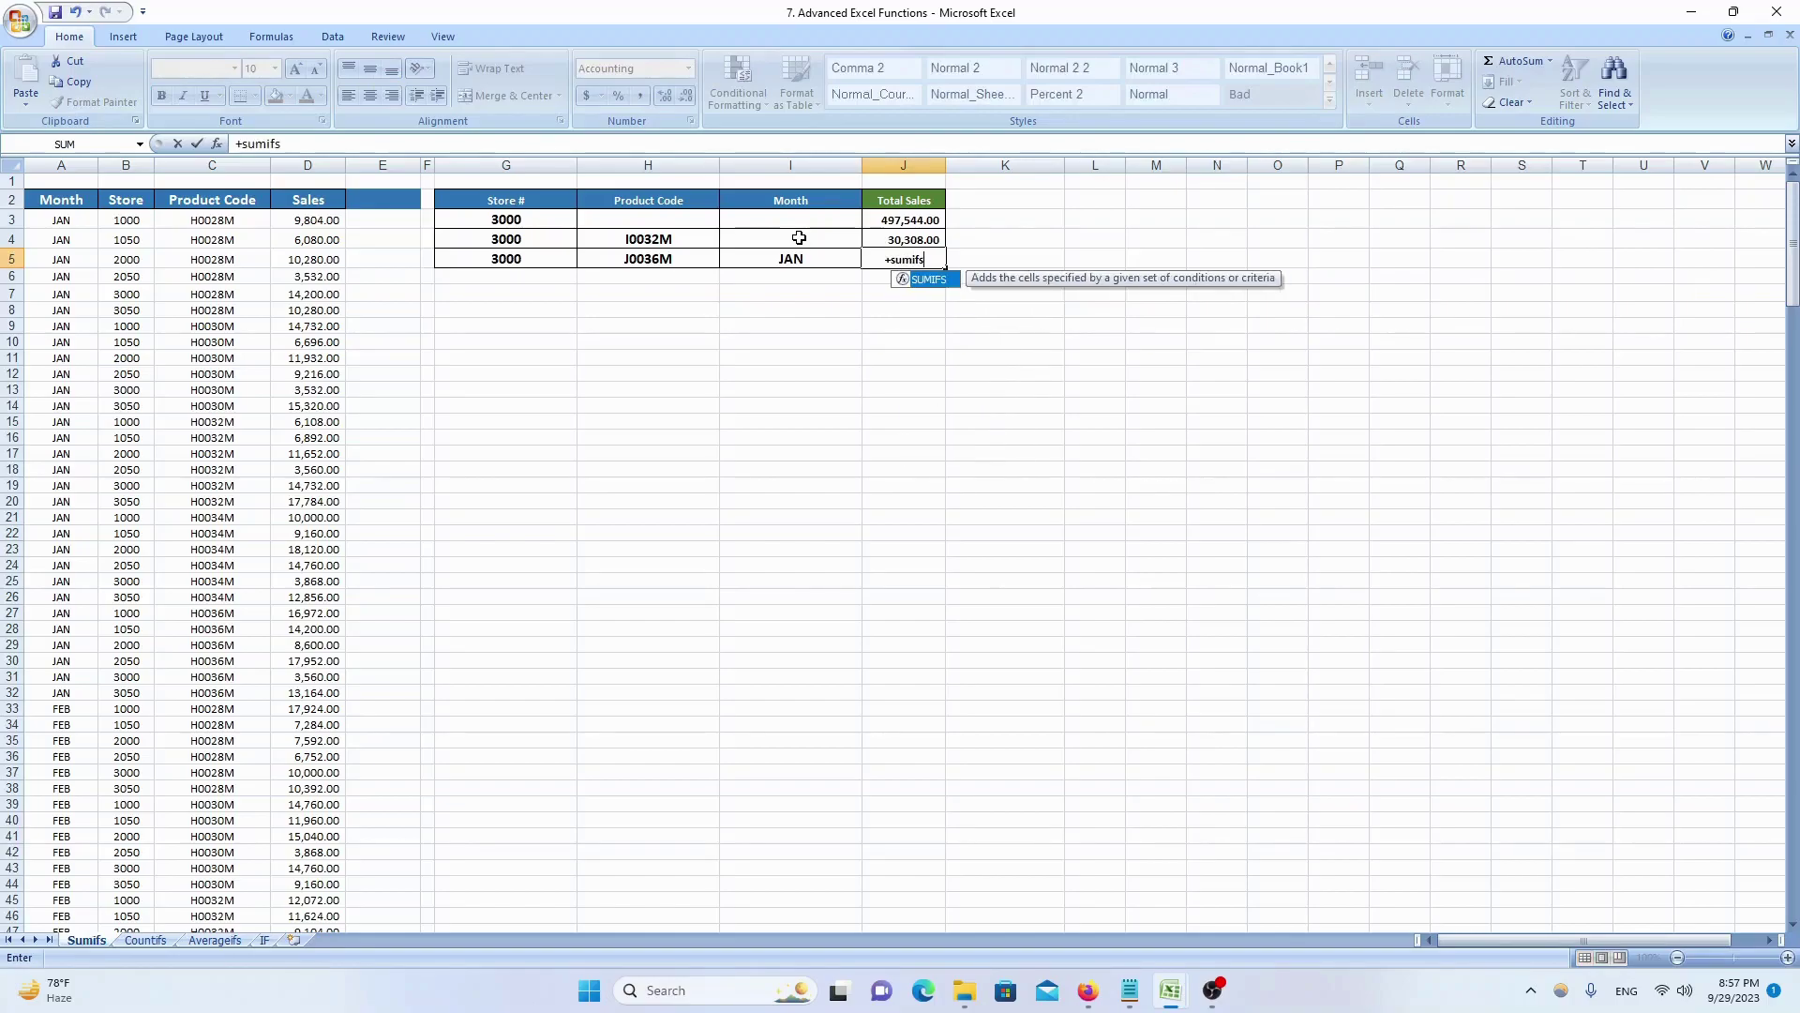
pyautogui.press('Tab')
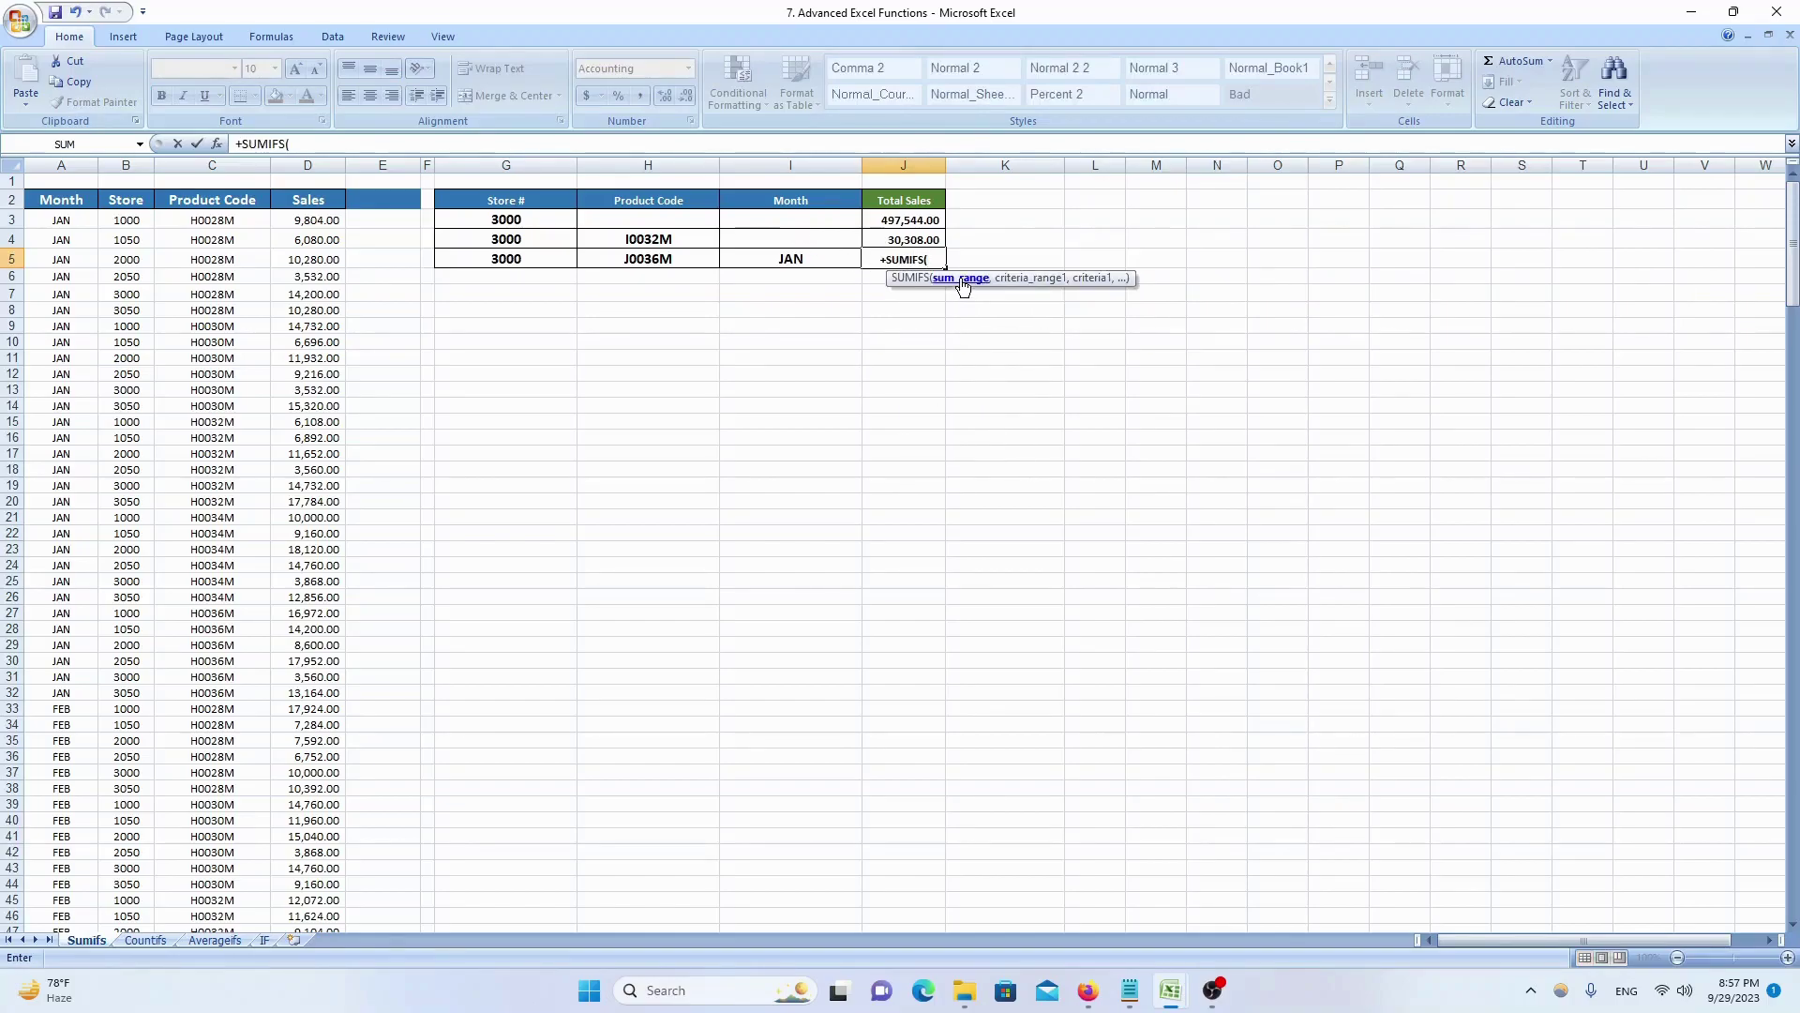
pyautogui.click(325, 164)
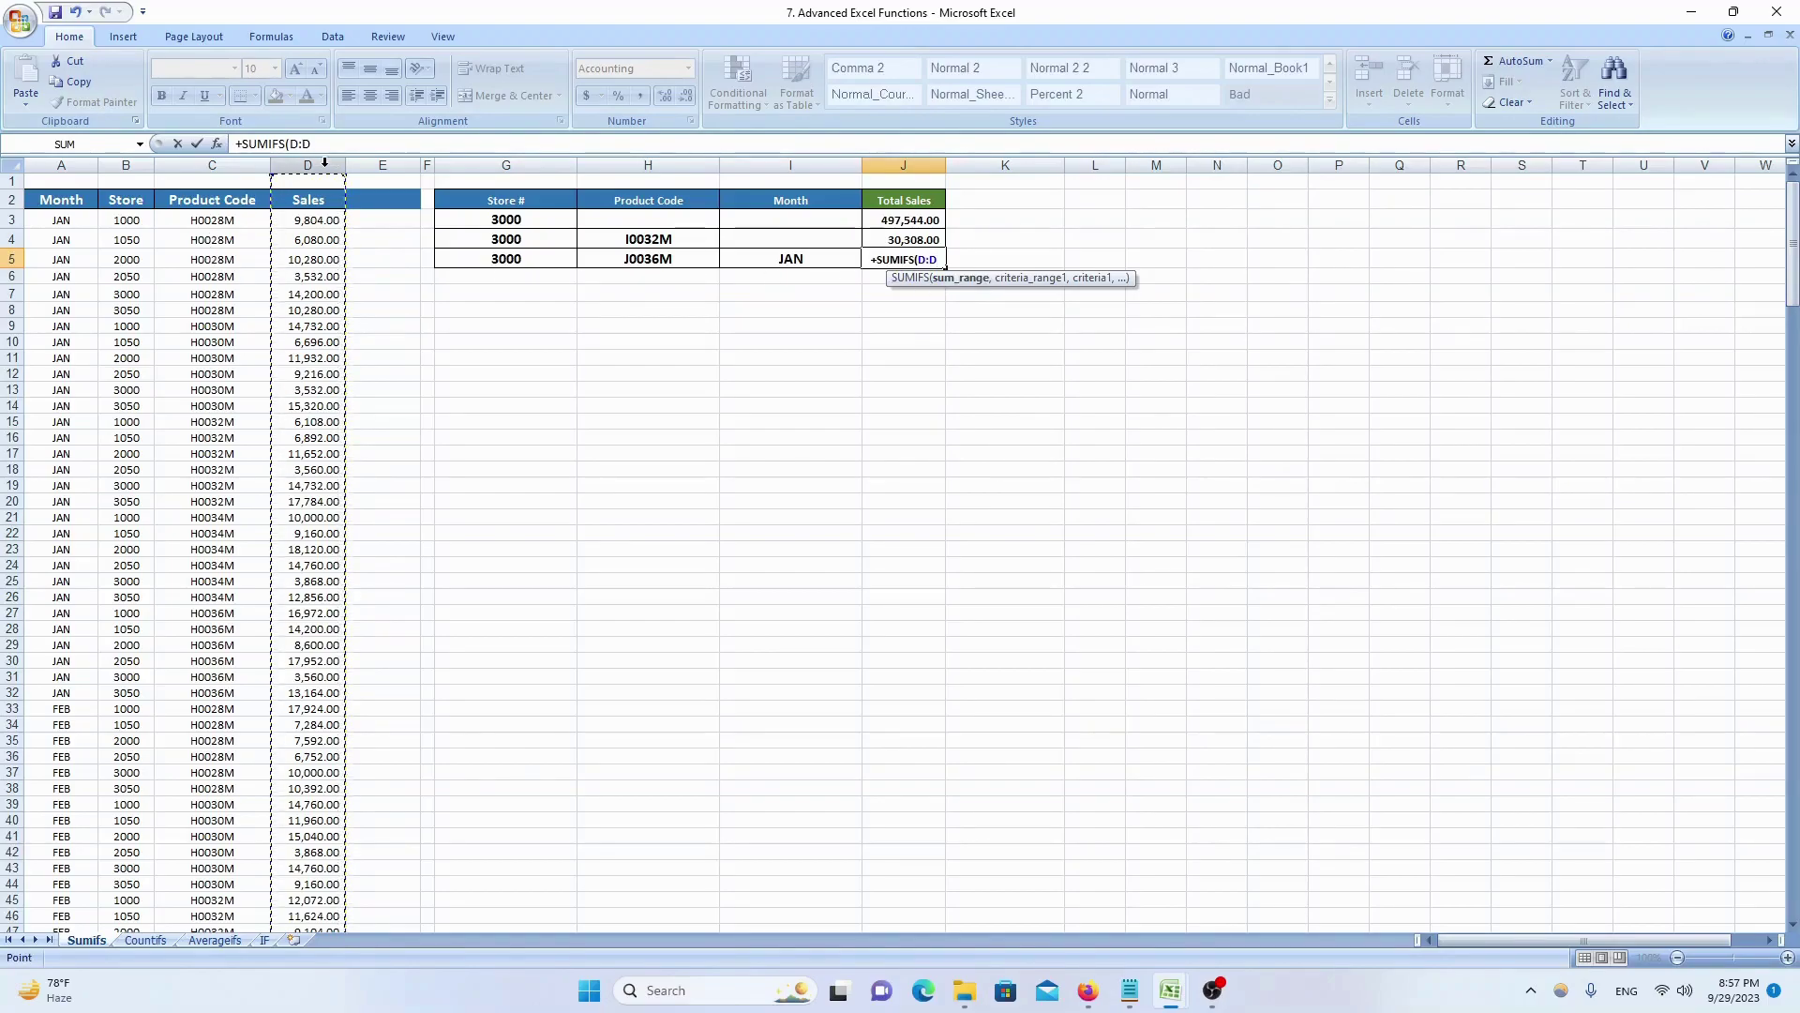
pyautogui.write(',')
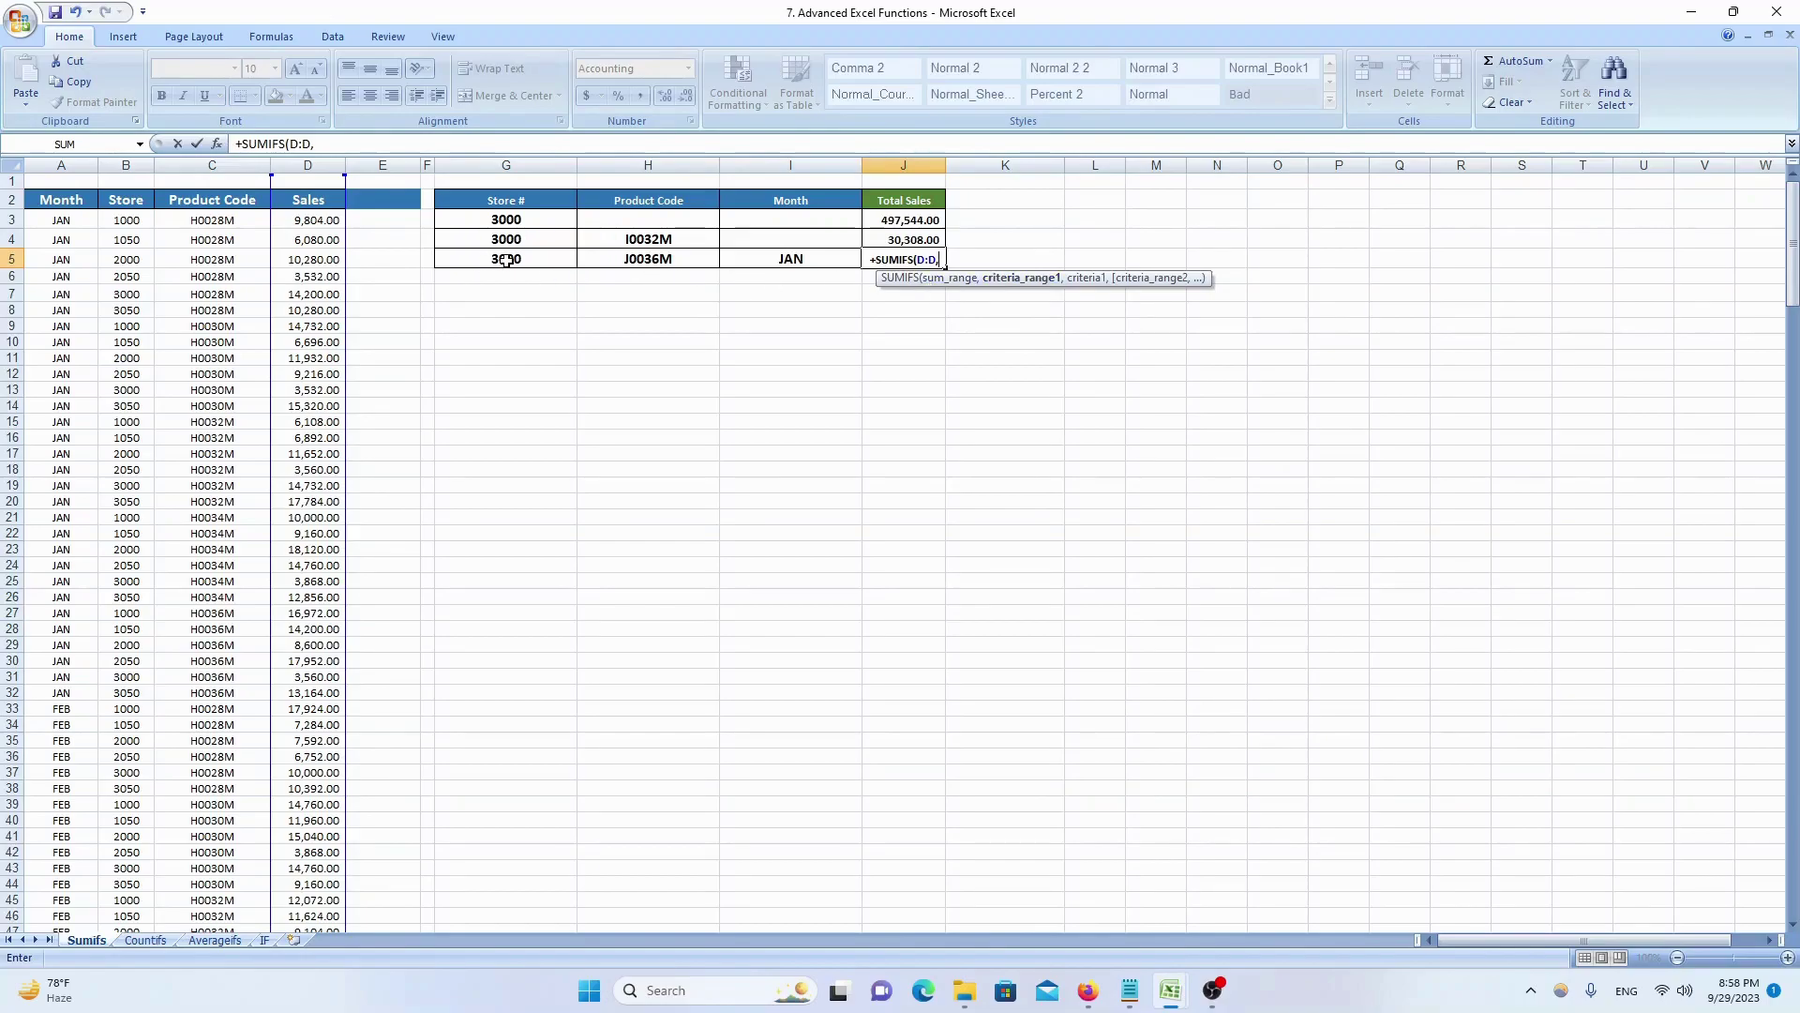
pyautogui.click(132, 161)
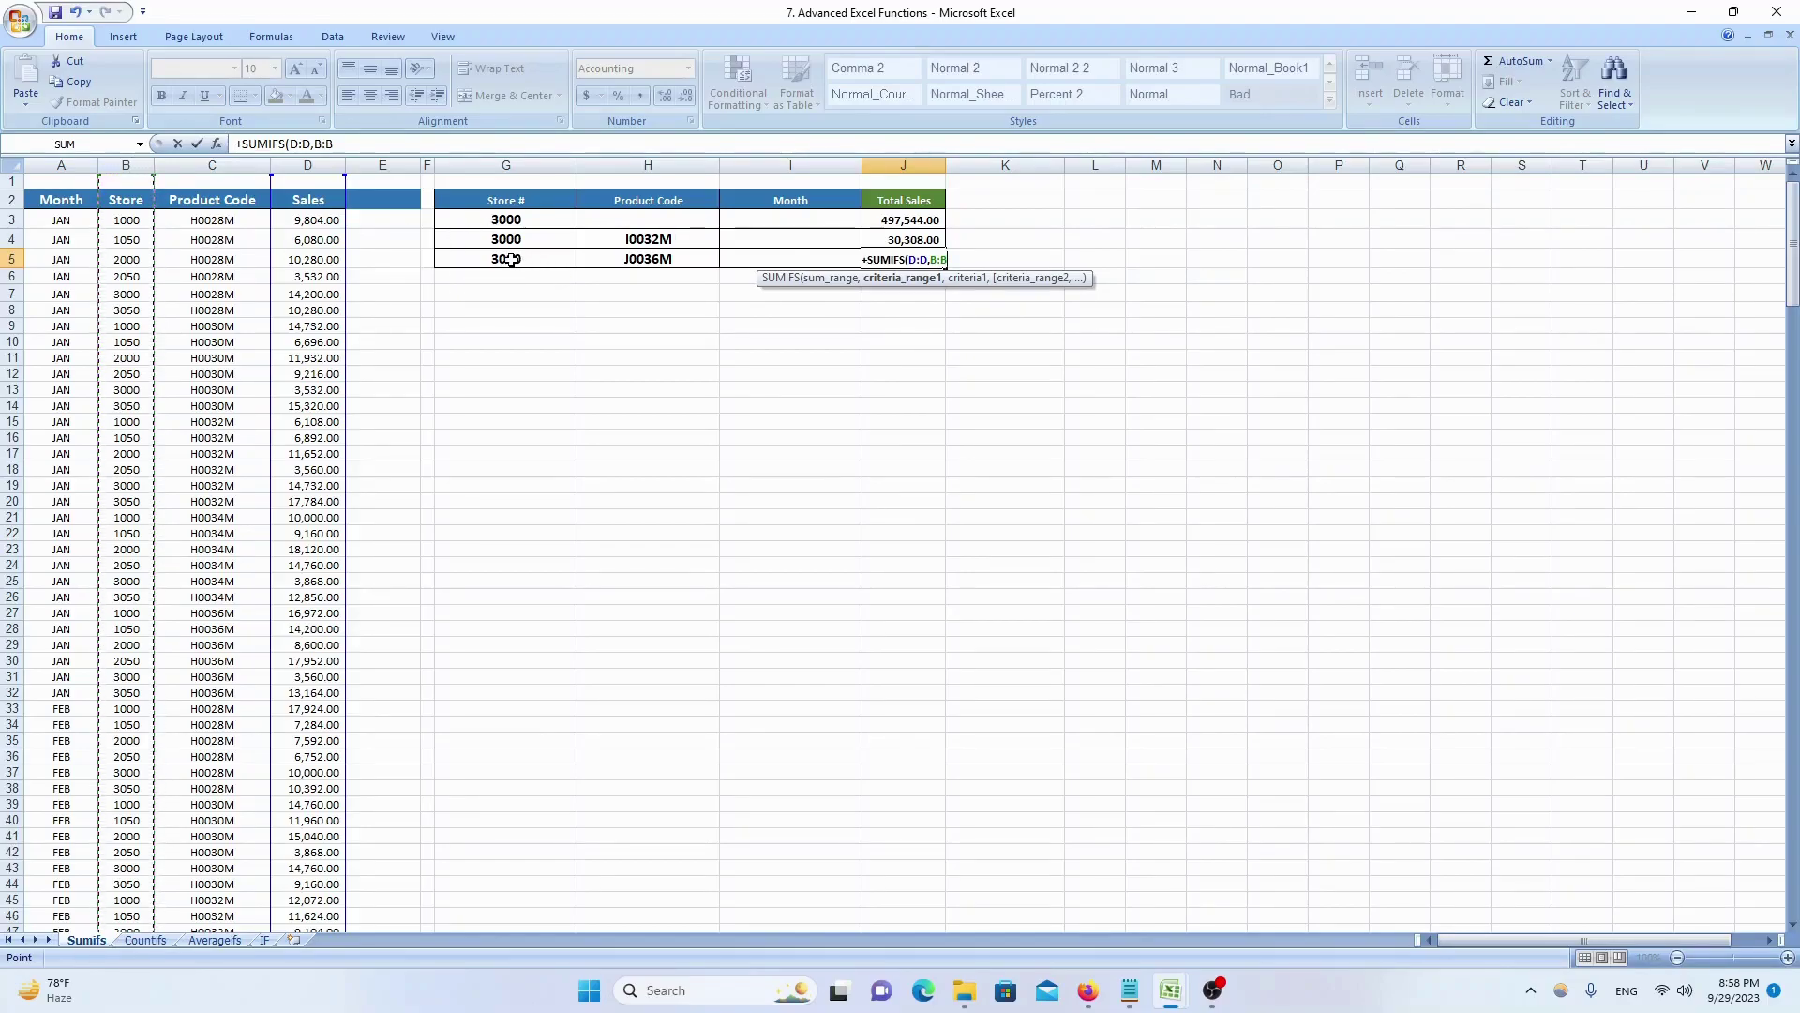
pyautogui.write(',')
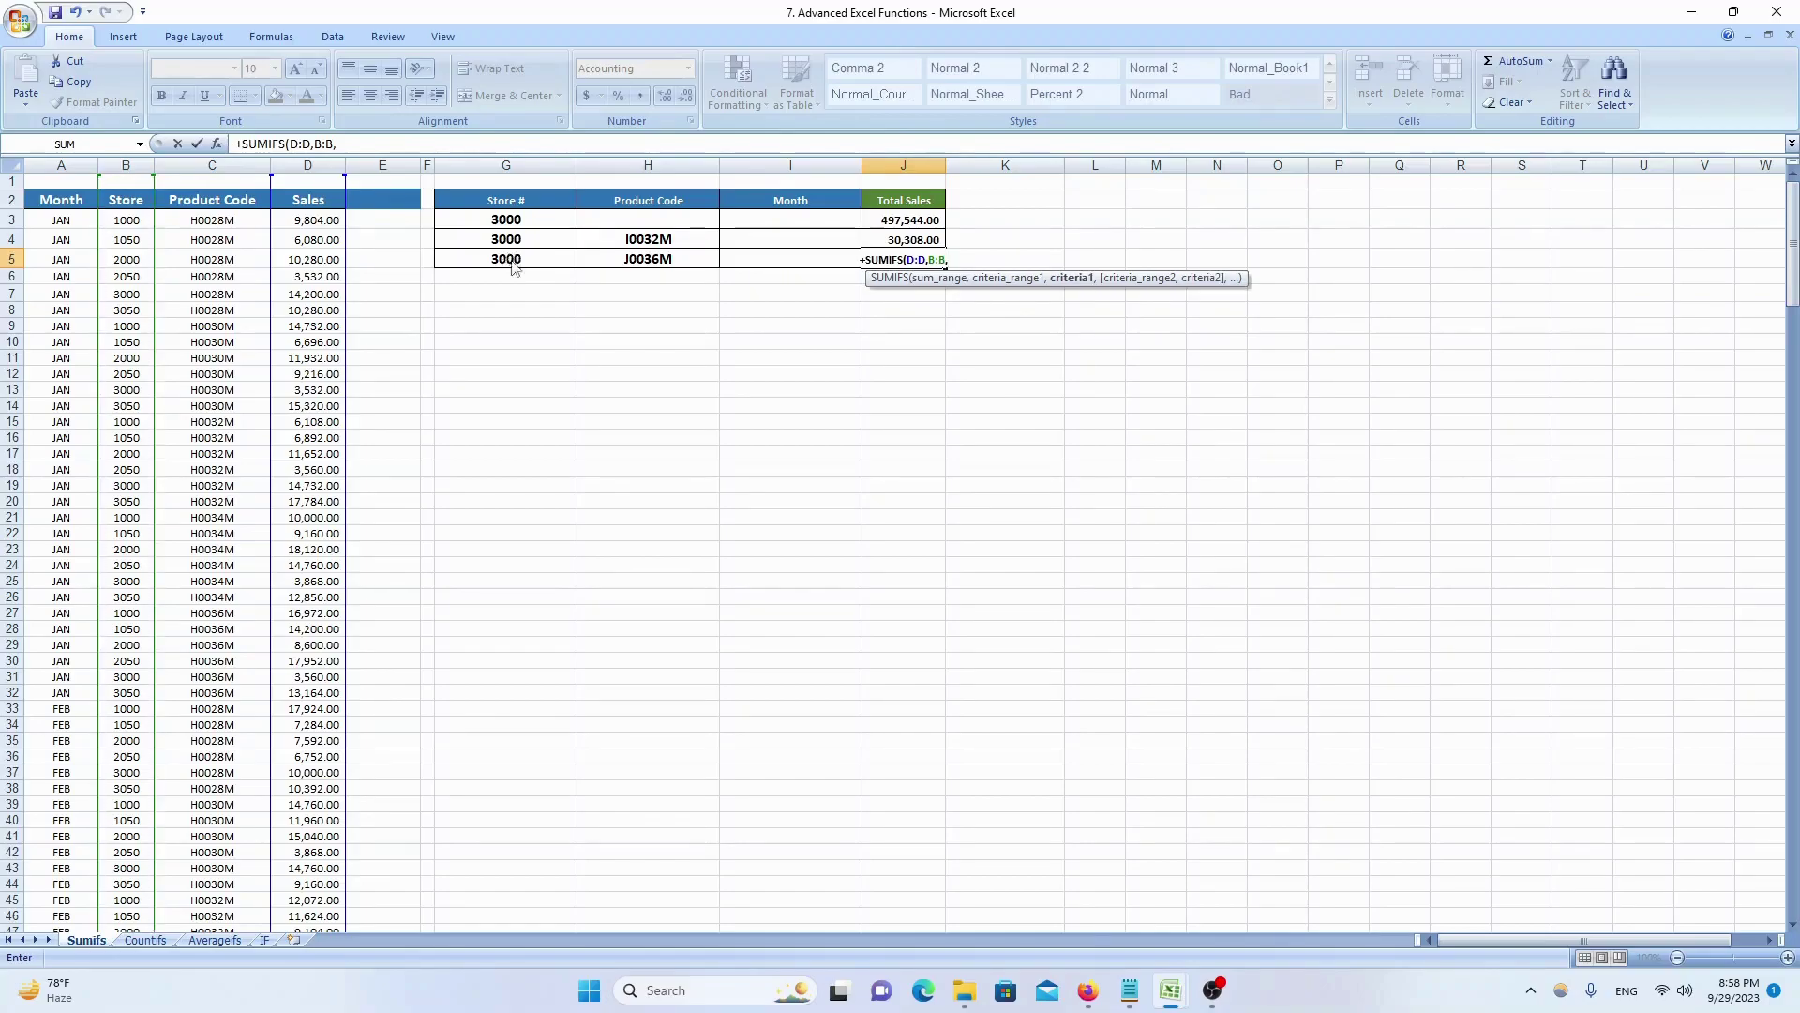
pyautogui.click(490, 260)
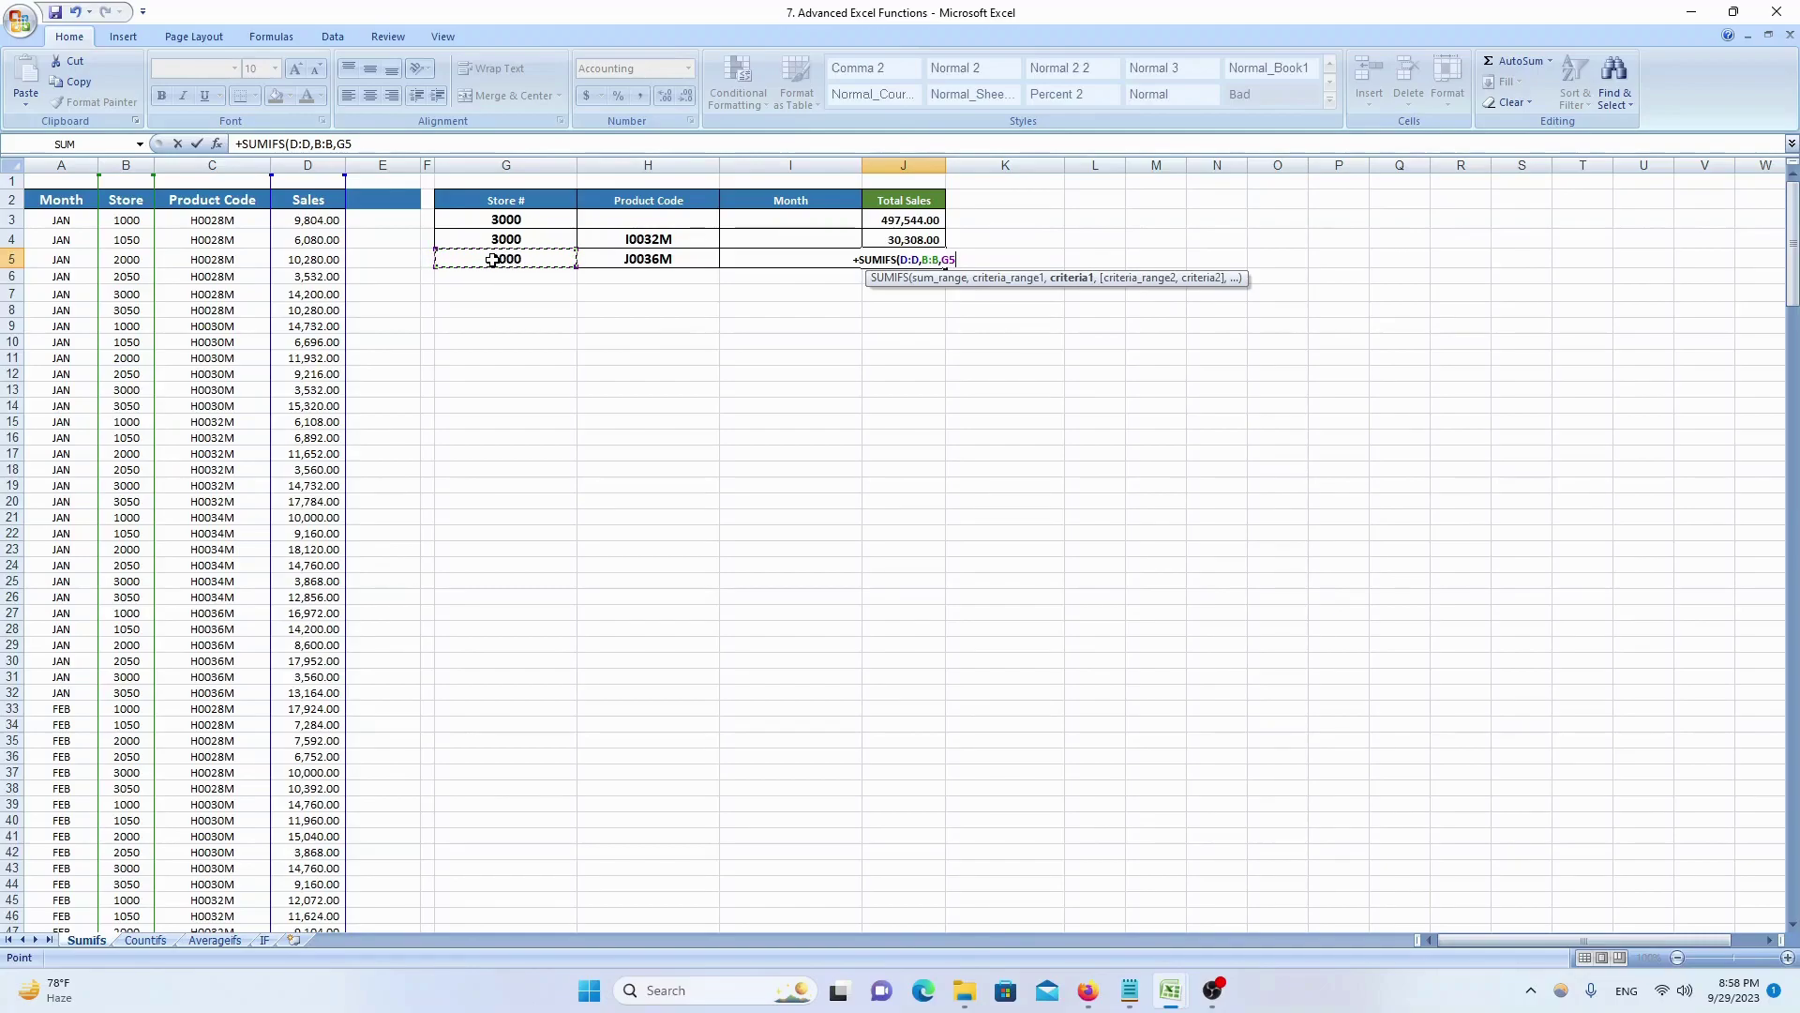
pyautogui.write(',')
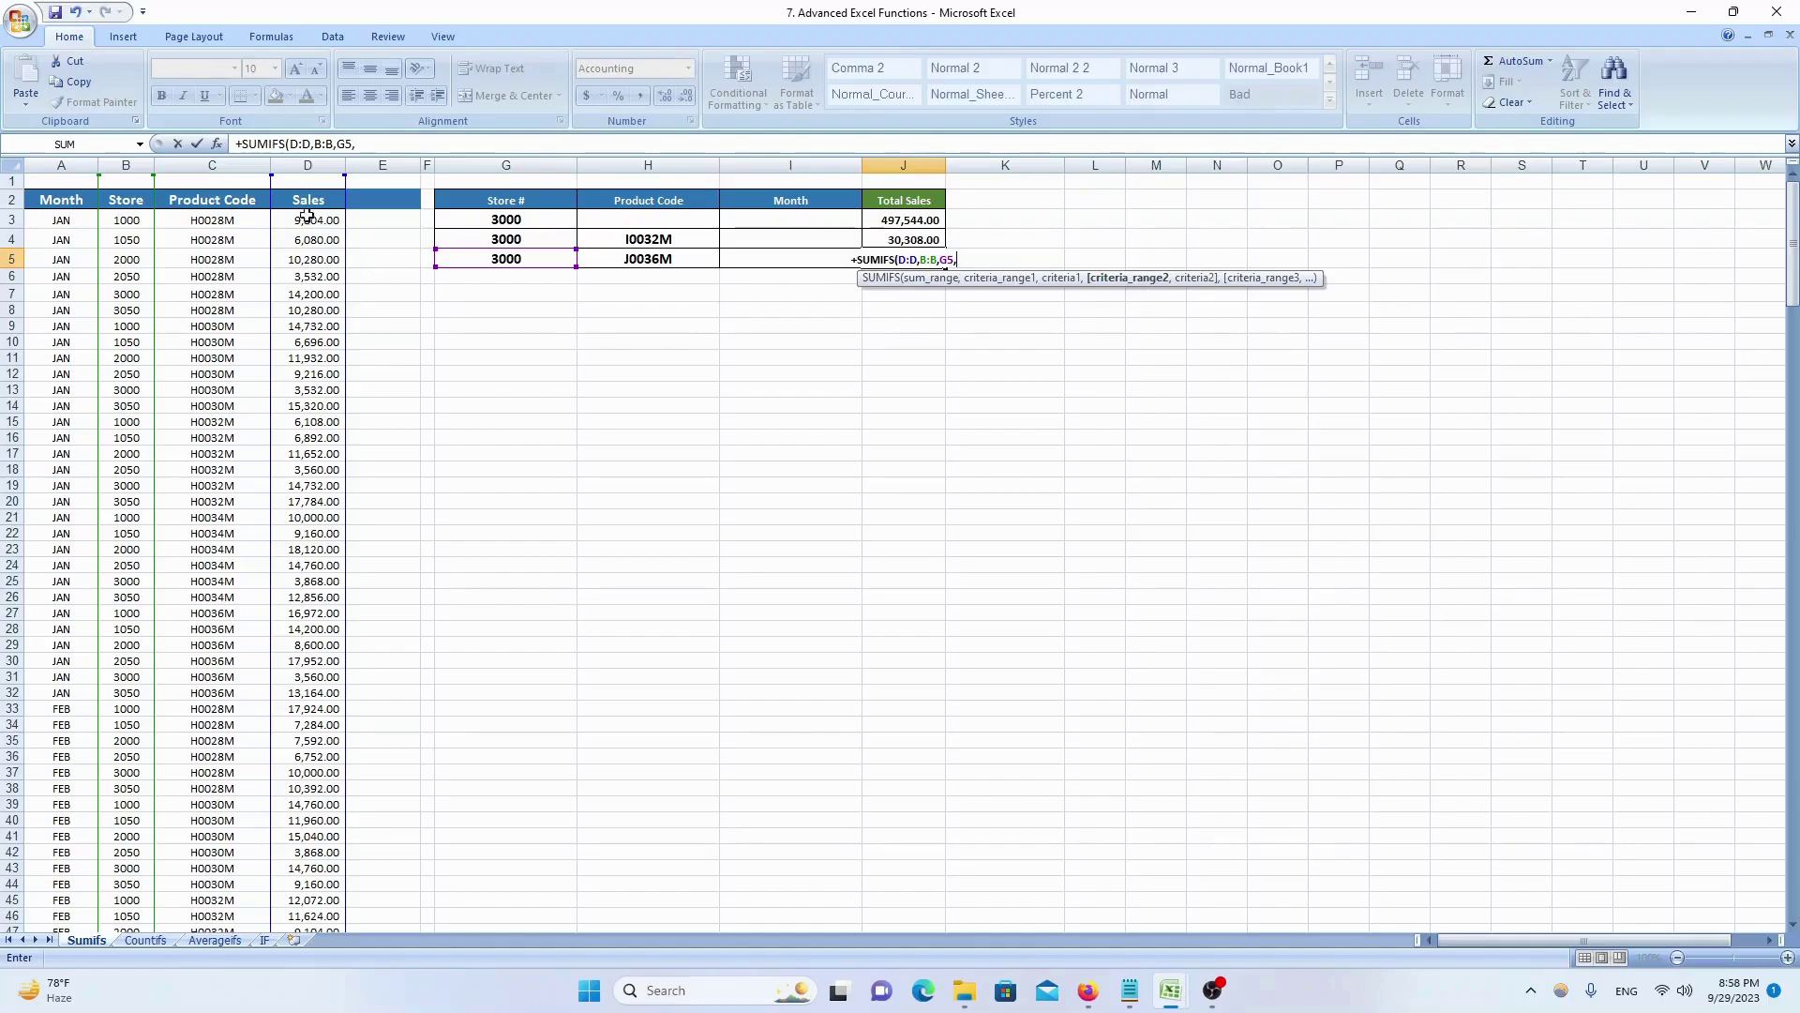
# - Add Product Code column C:C matched to H5 as the second condition of the J5 formula
pyautogui.click(226, 164)
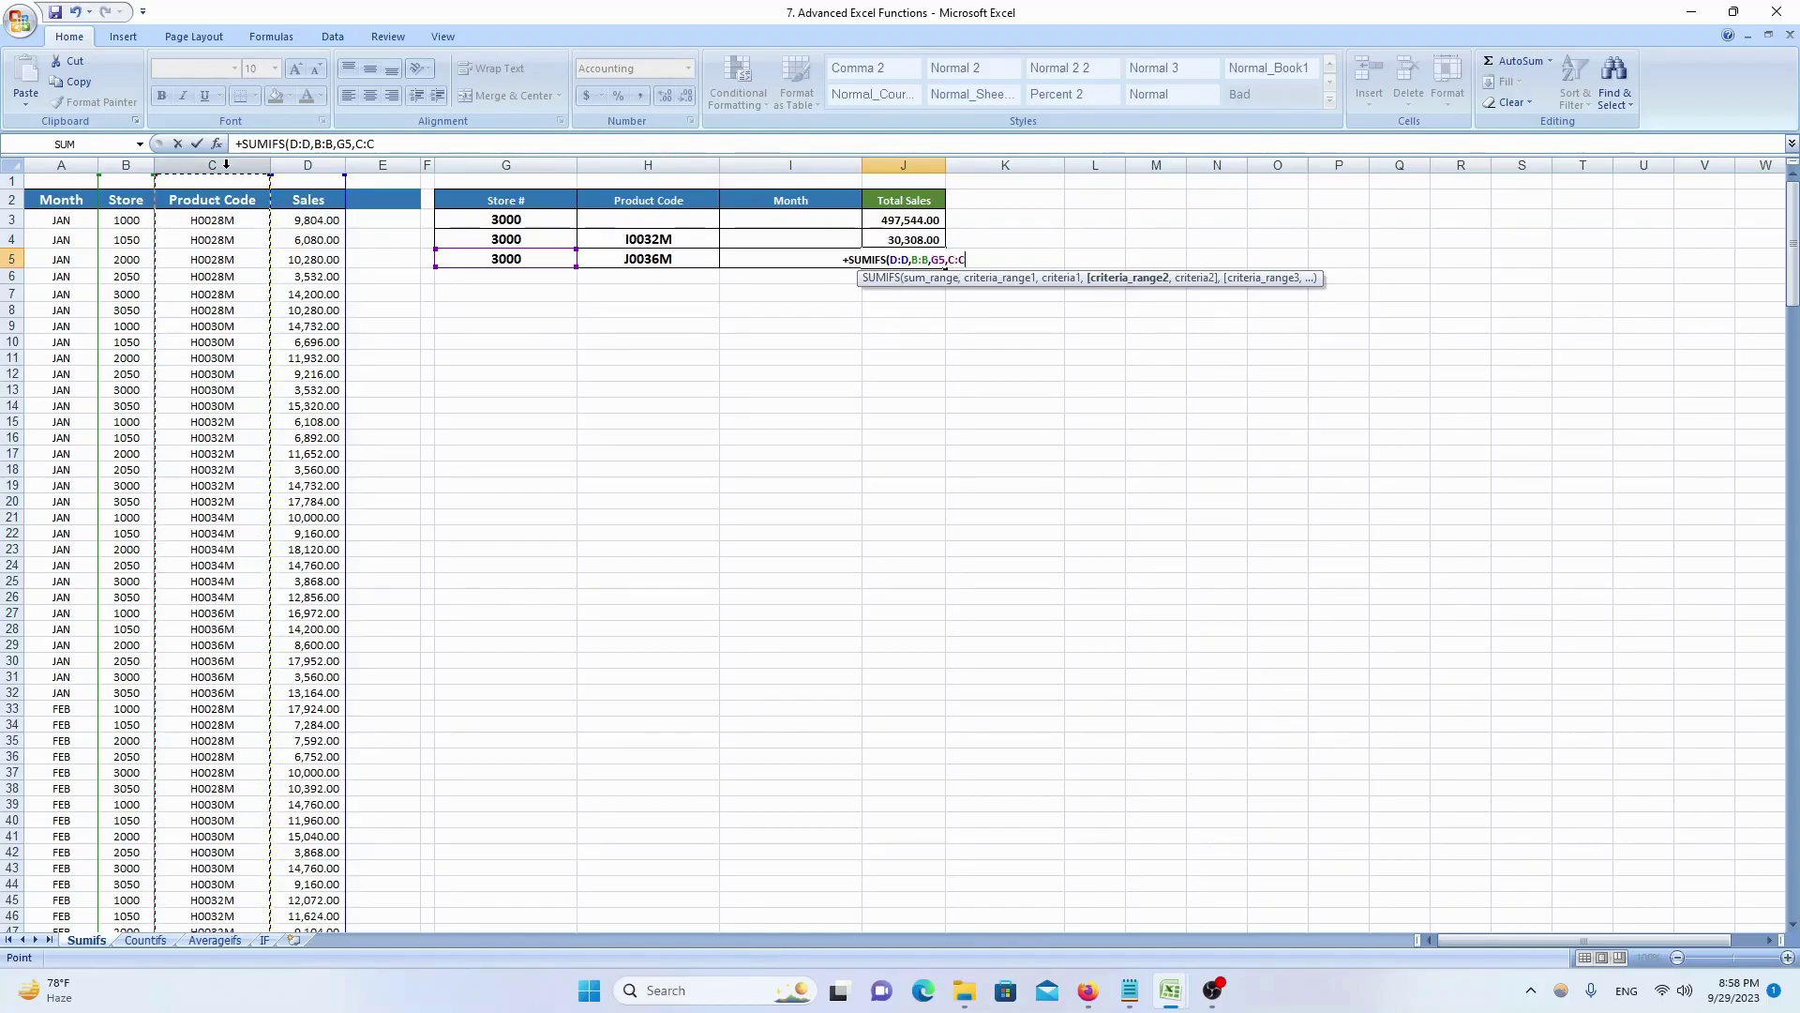
pyautogui.write(',')
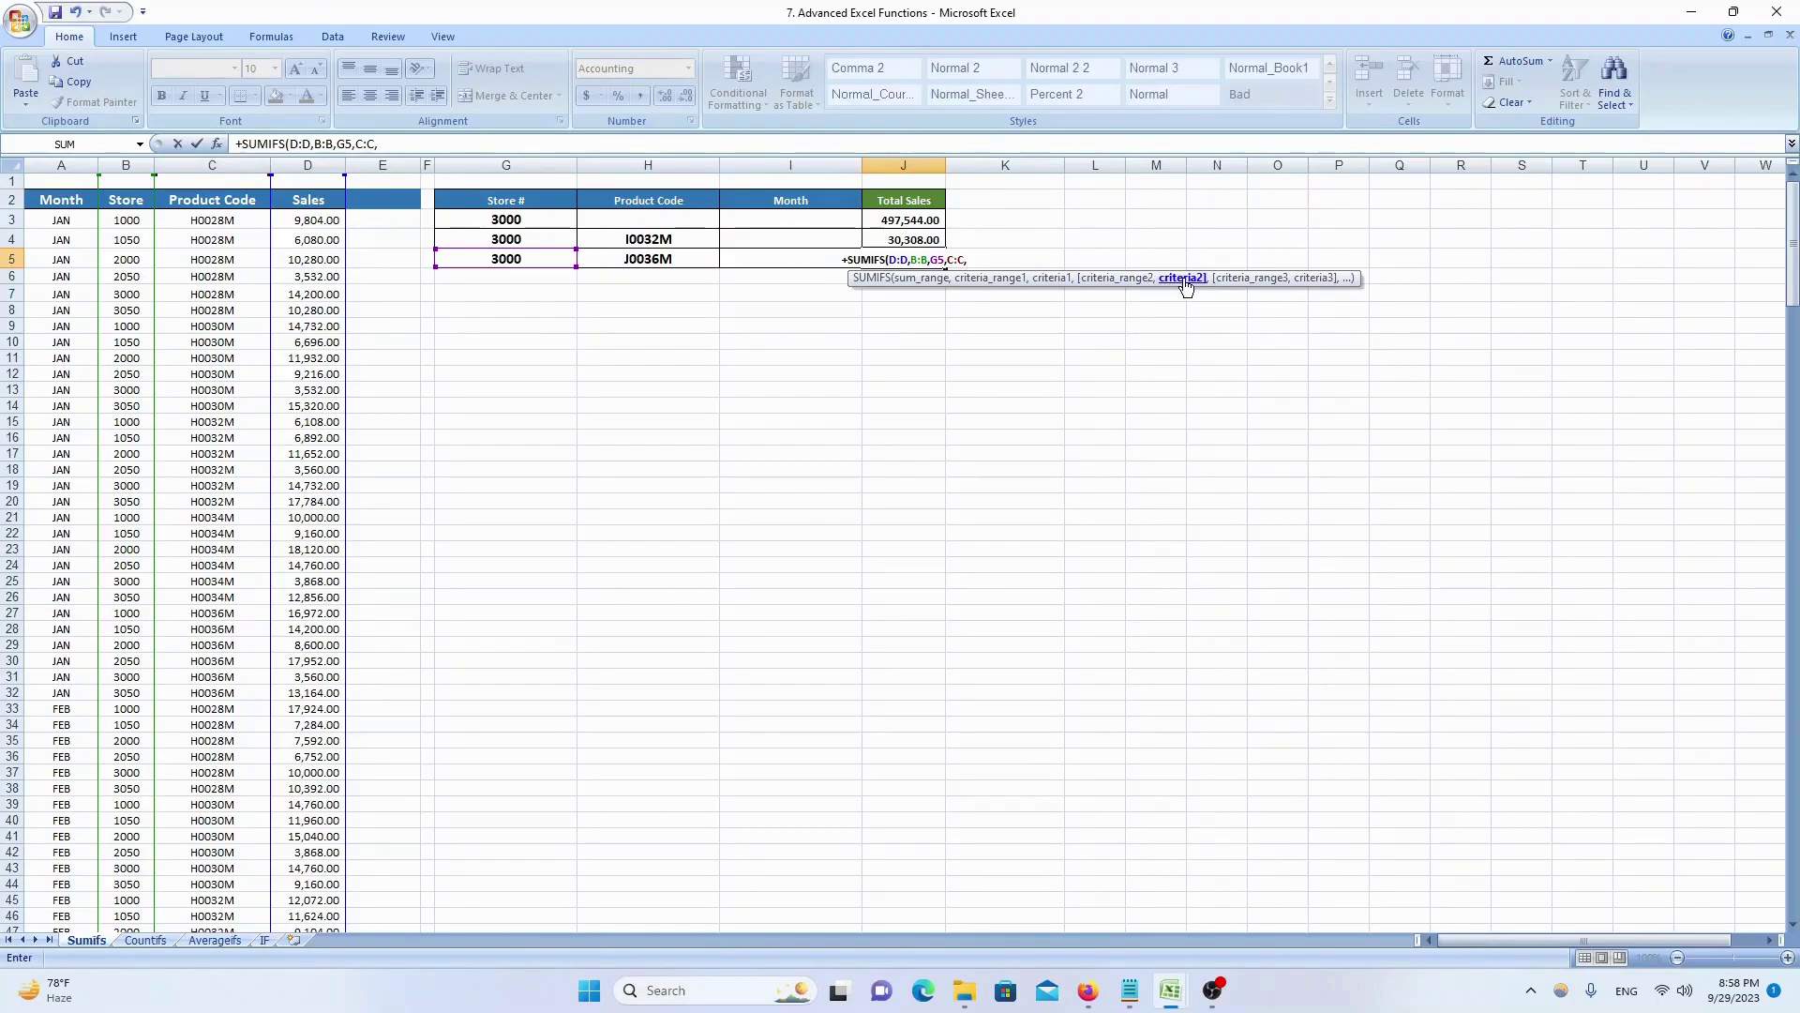
pyautogui.click(646, 259)
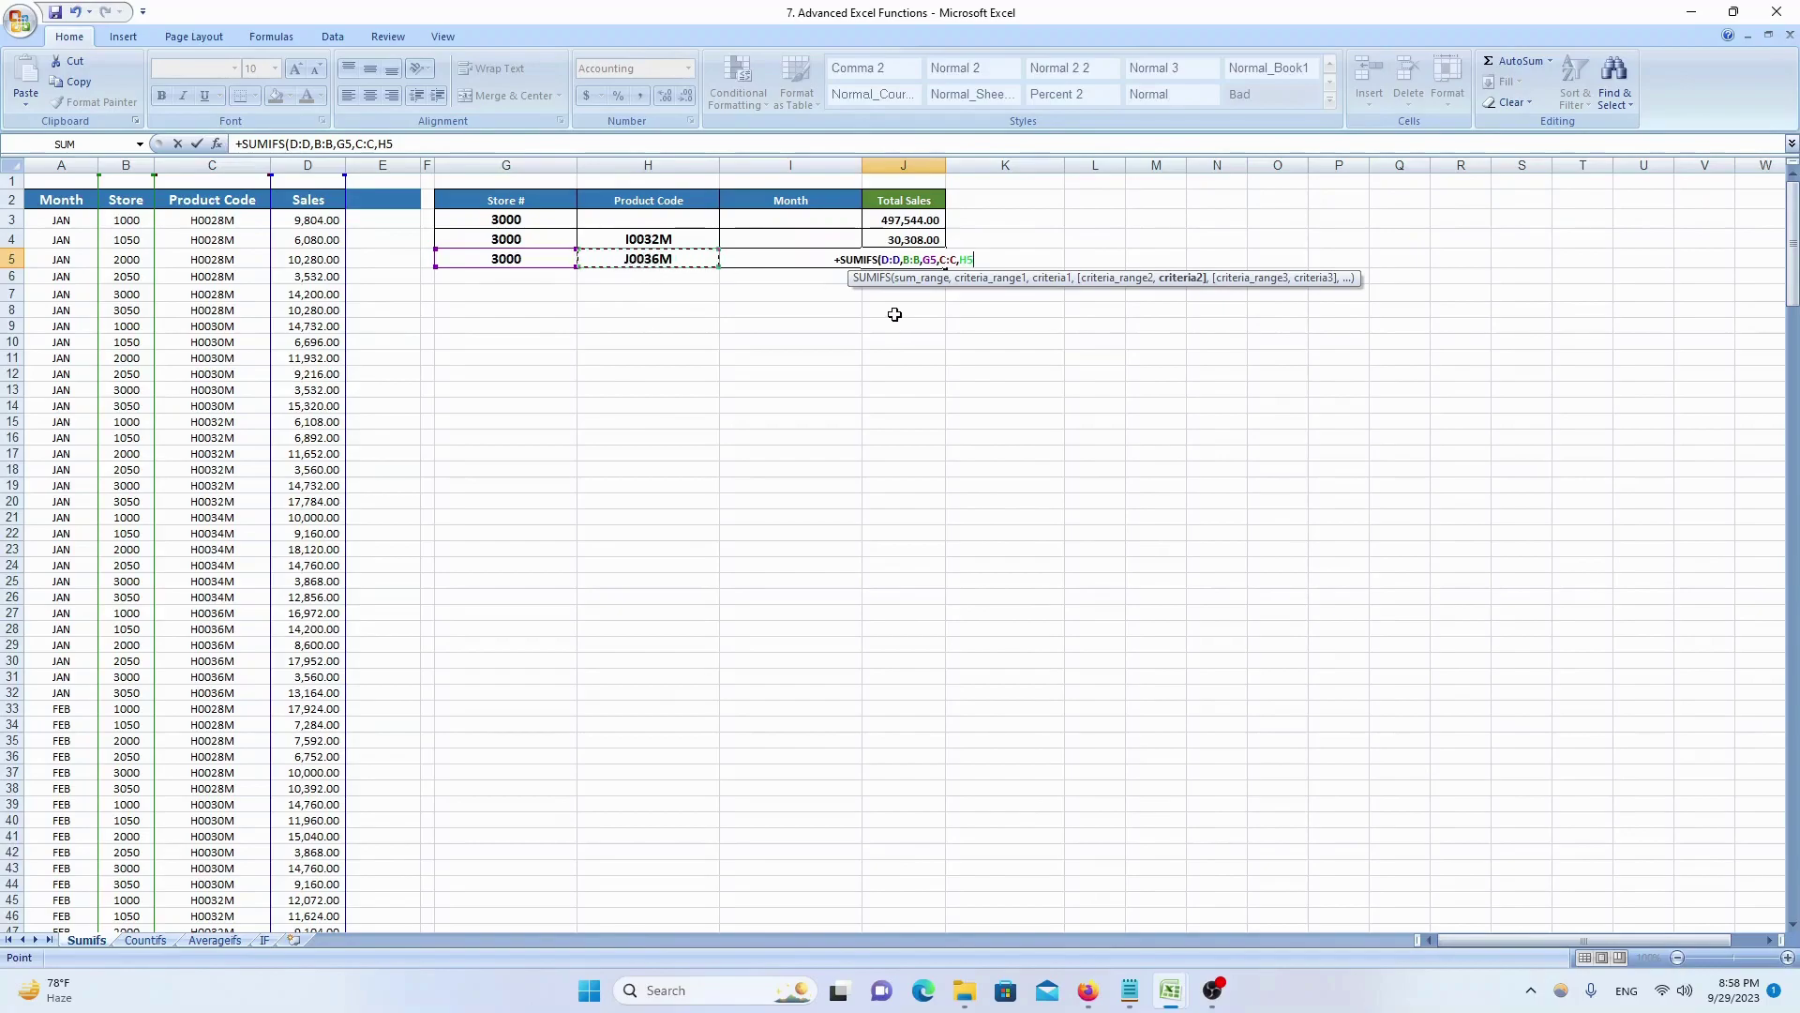
pyautogui.write(',')
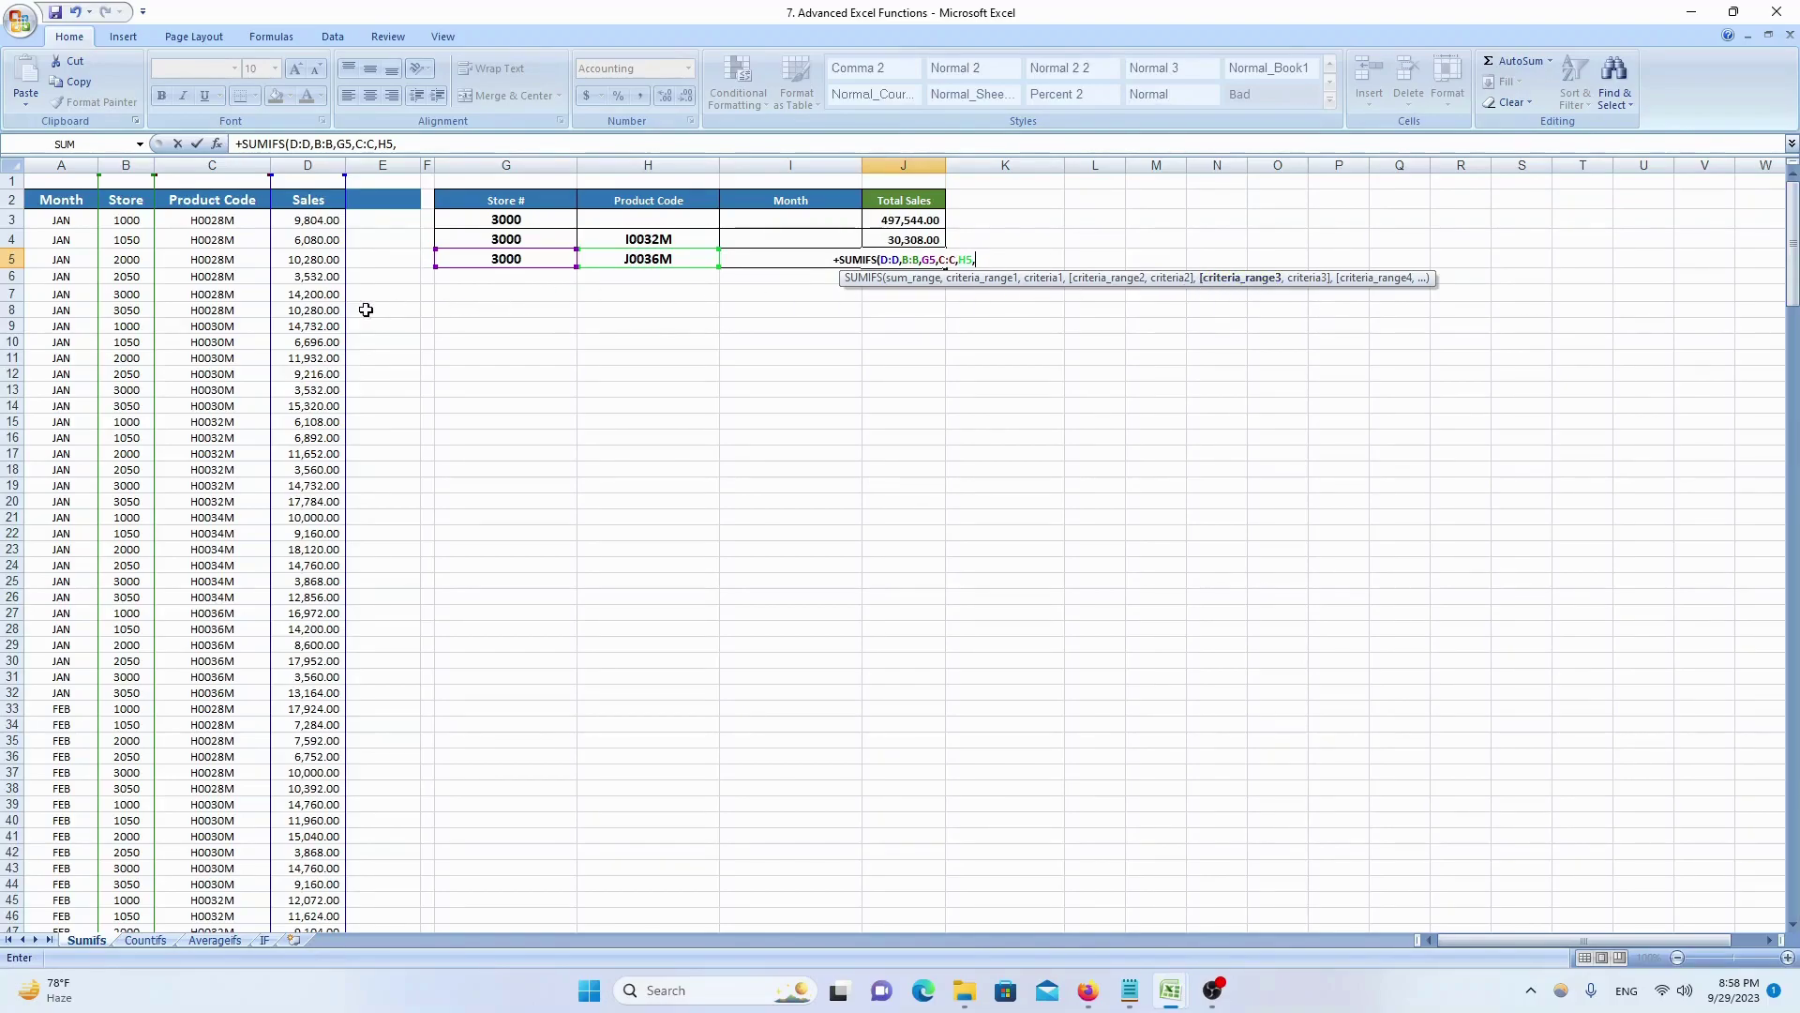
# - Add Month column A:A matched to I5 as the third condition, completing J5 as +SUMIFS(D:D,B:B,G5,C:C,H5,A:A,I5)
pyautogui.click(70, 164)
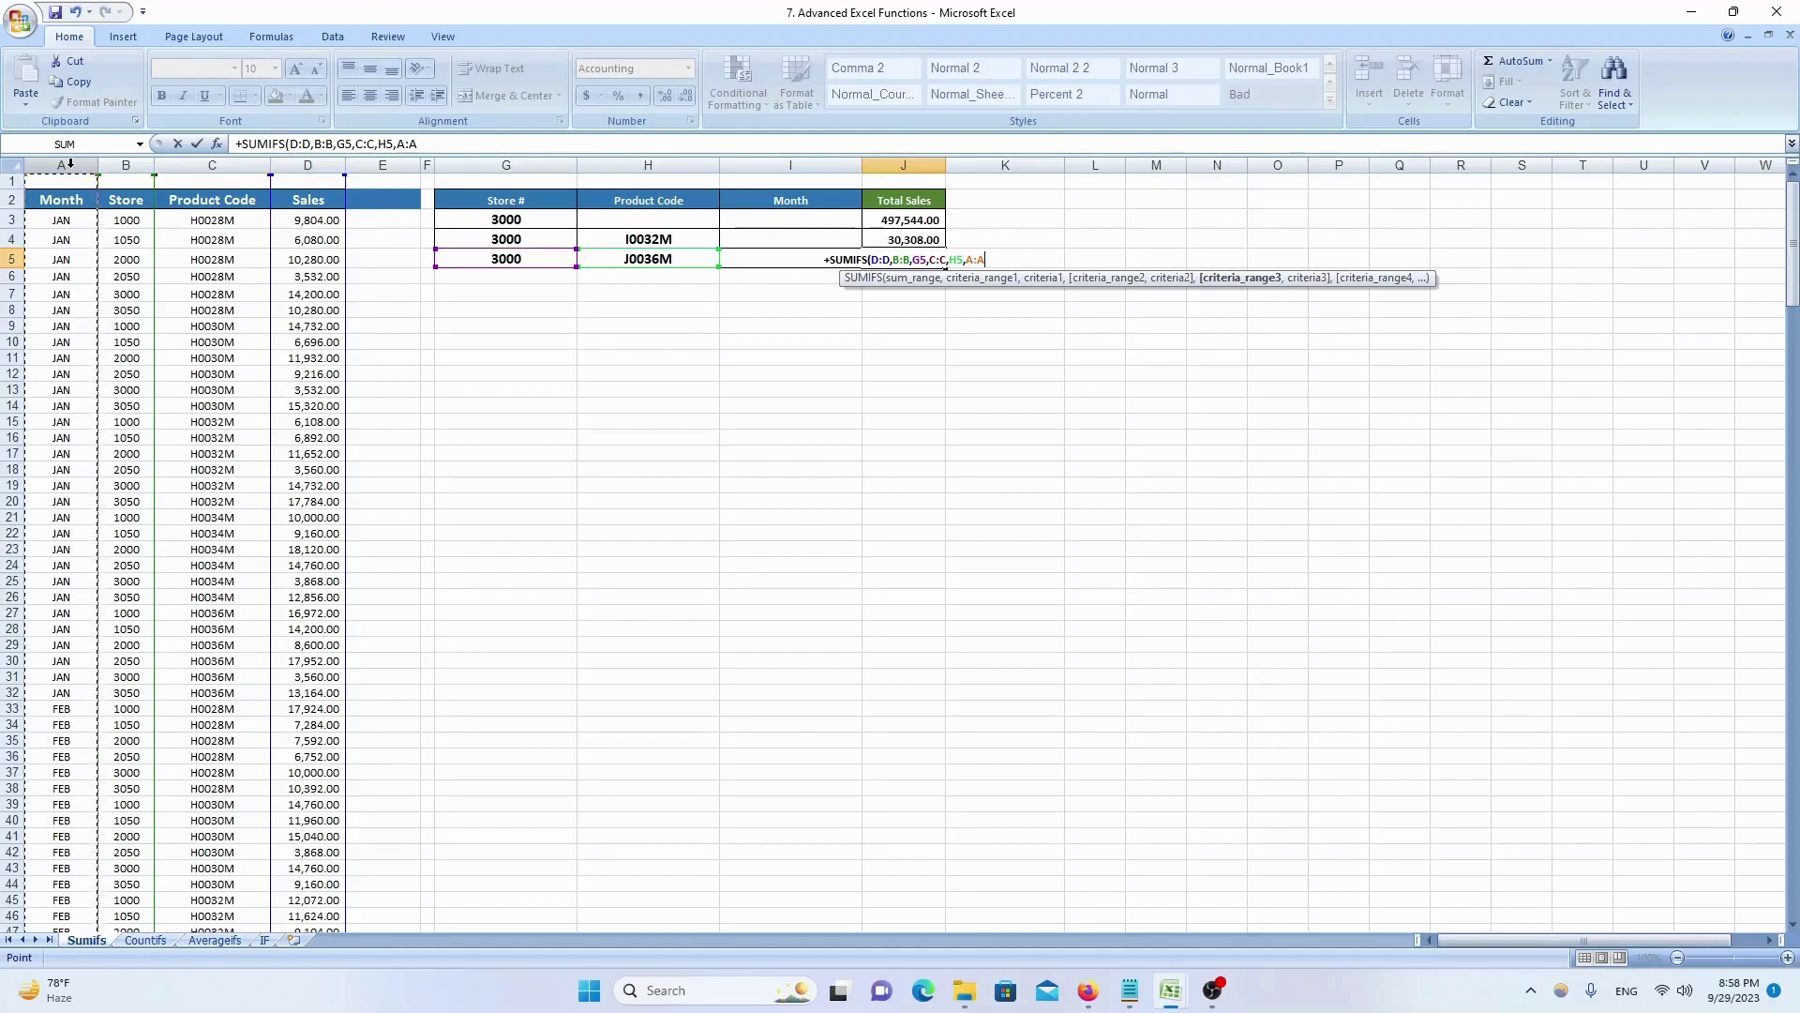
pyautogui.write(',')
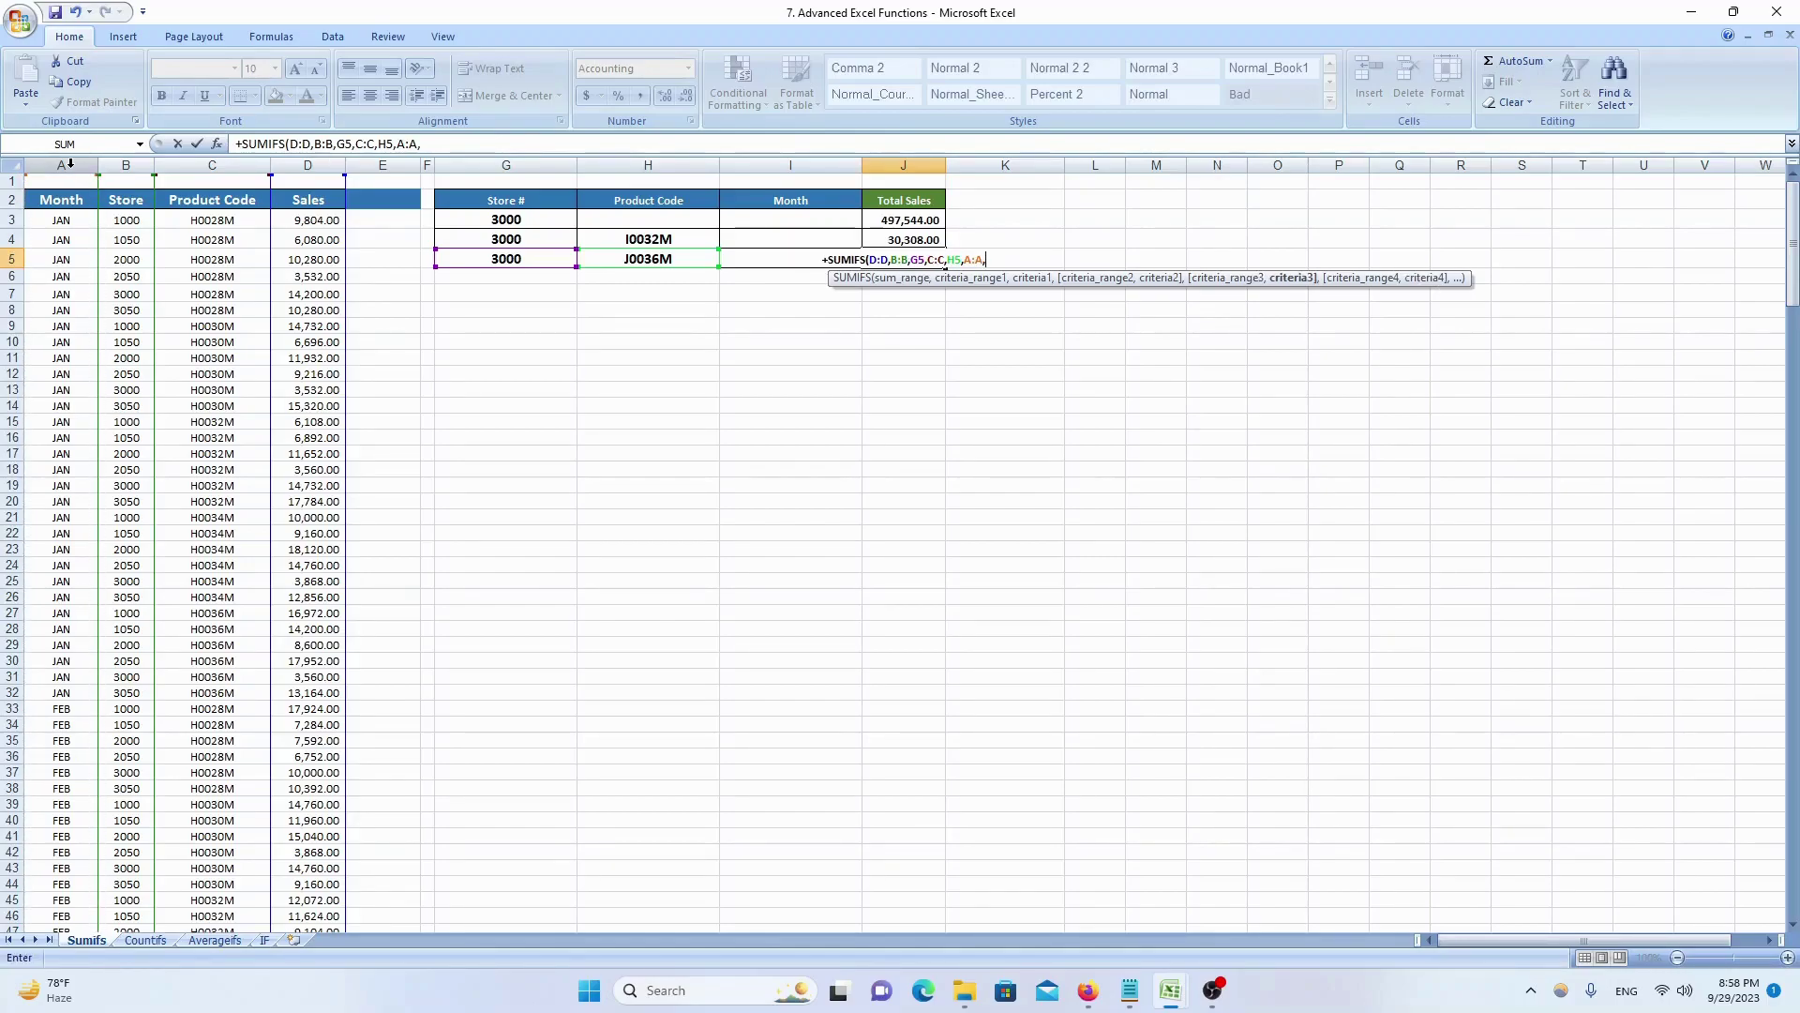
pyautogui.press('Left')
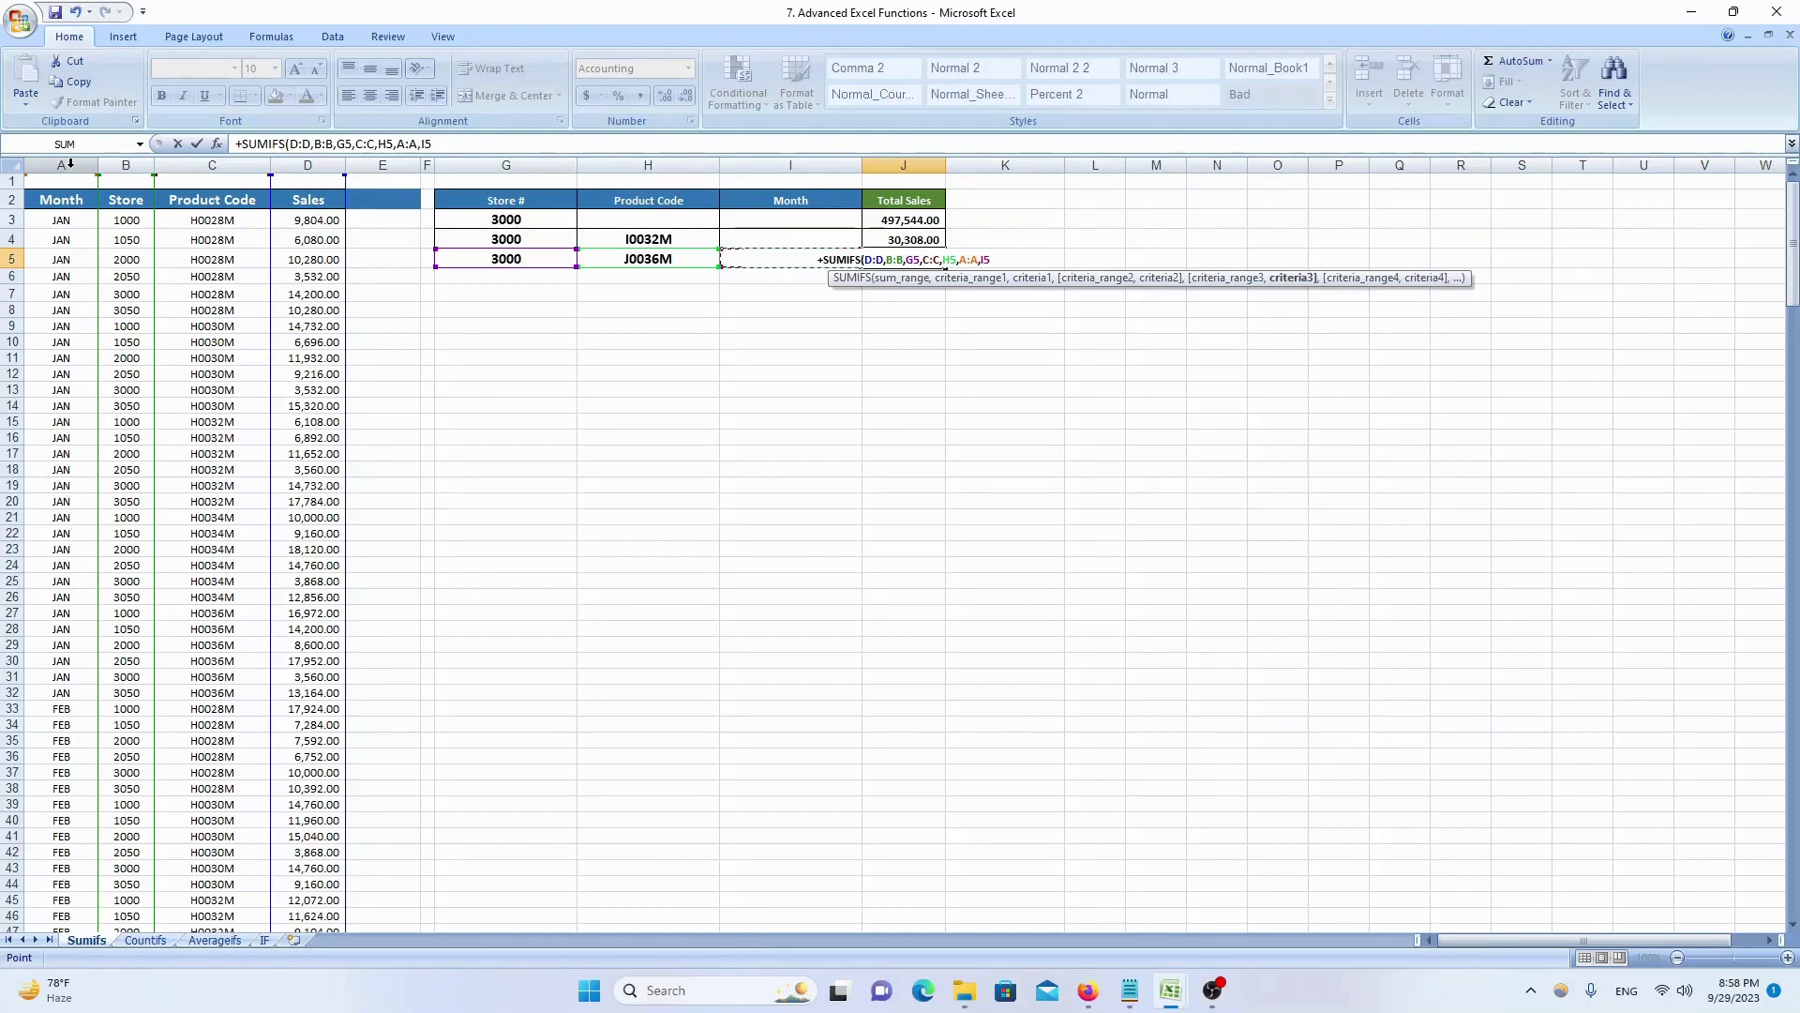
pyautogui.write(')')
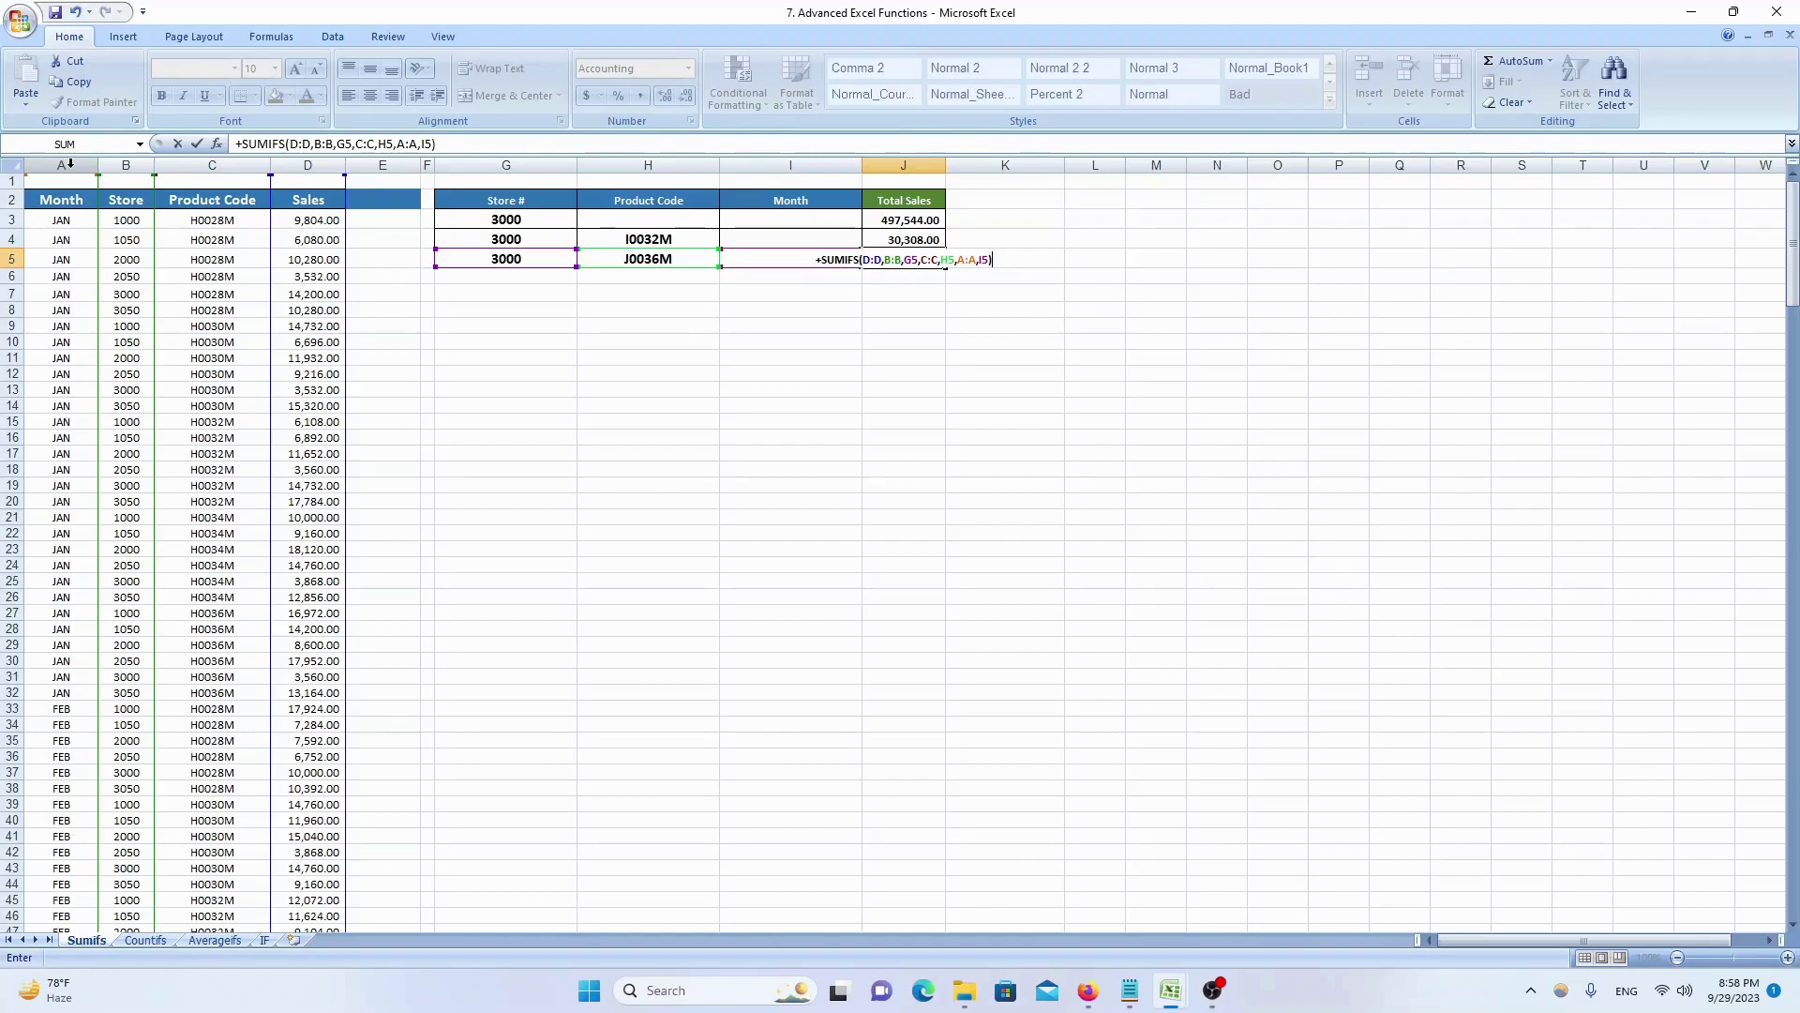
pyautogui.press('Return')
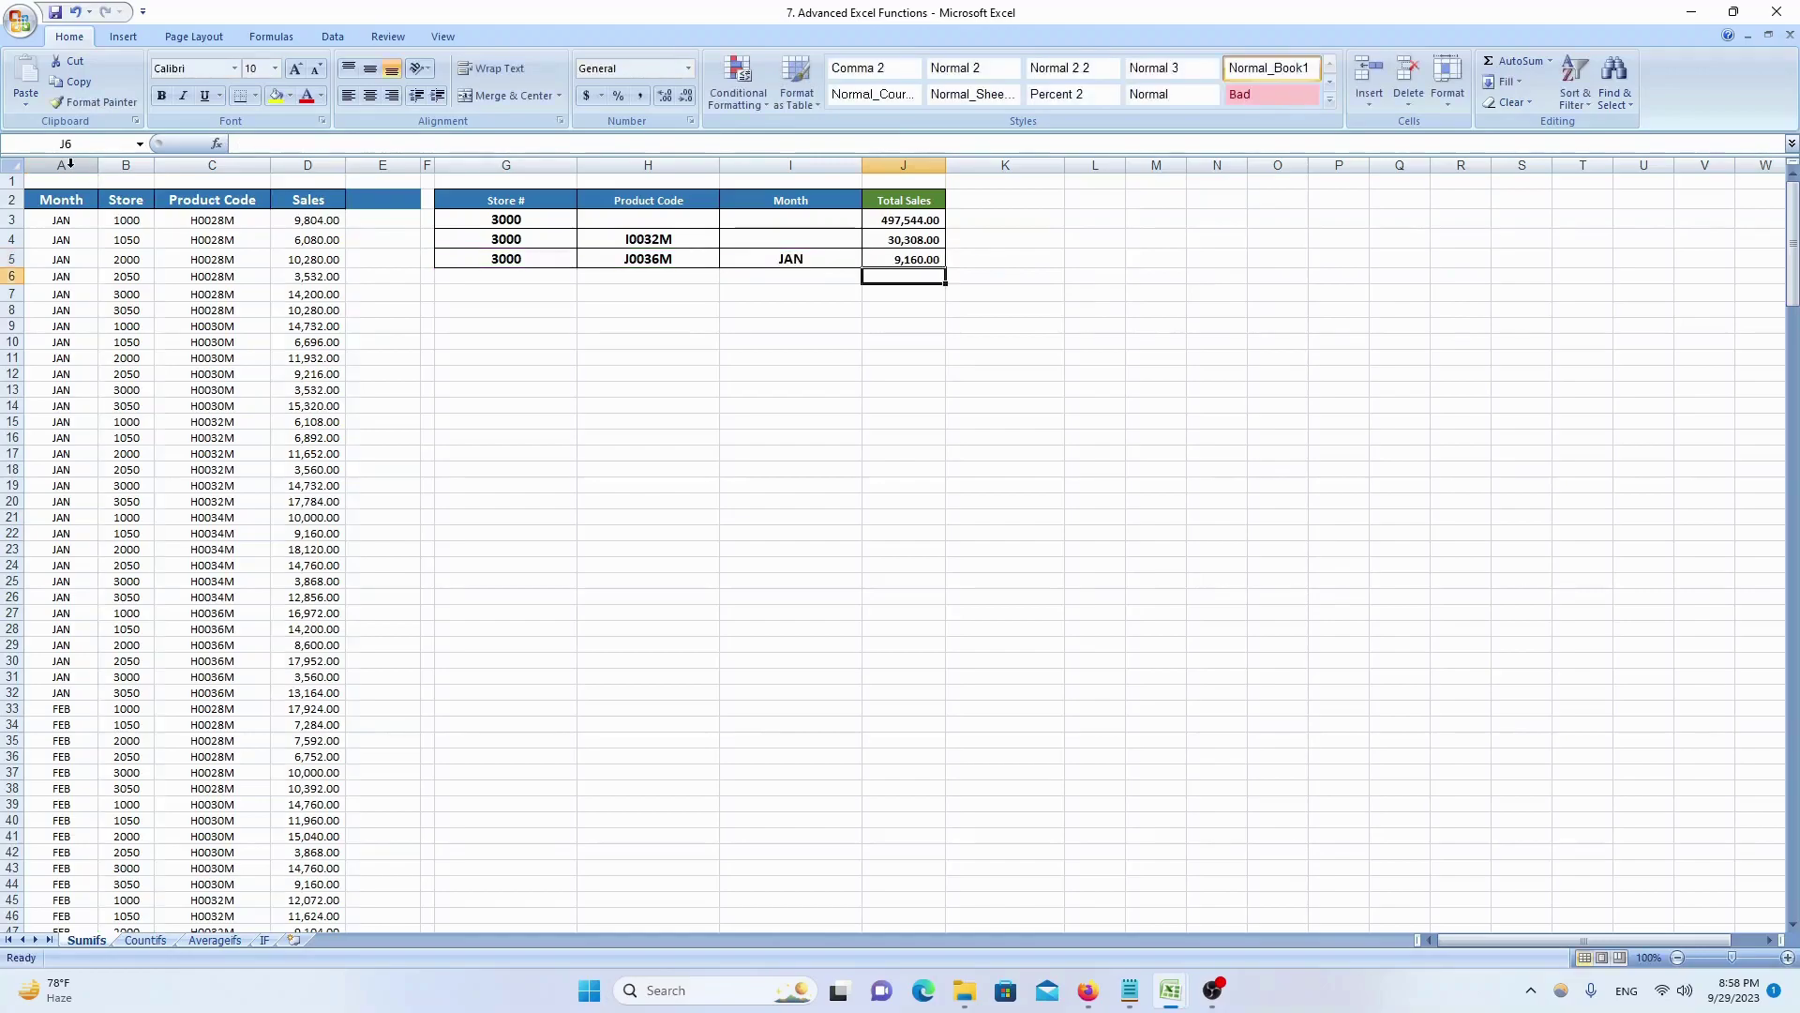
# - Check the J5 Total Sales result and review the Month and Store columns its conditions refer to
pyautogui.press('Up')
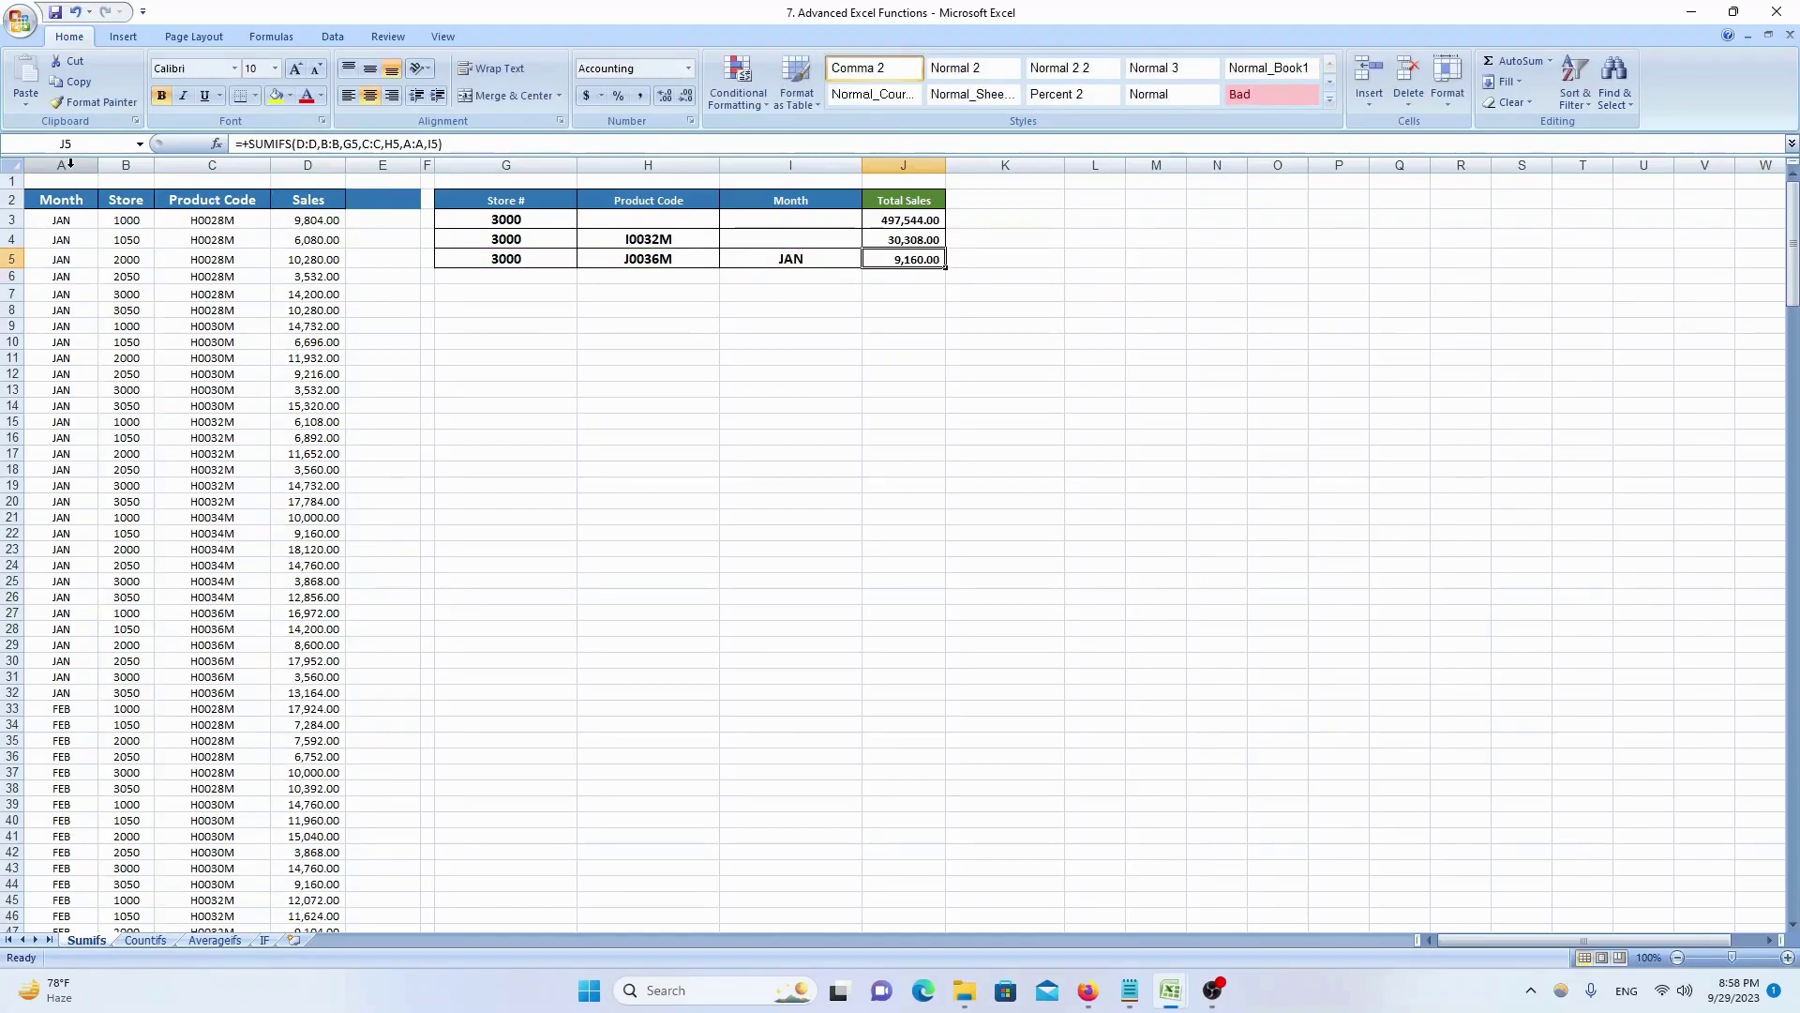
pyautogui.press('Left')
pyautogui.press('Left')
pyautogui.press('Left')
pyautogui.press('Left')
pyautogui.press('Left')
pyautogui.press('Left')
pyautogui.press('Left')
pyautogui.press('Left')
pyautogui.press('Left')
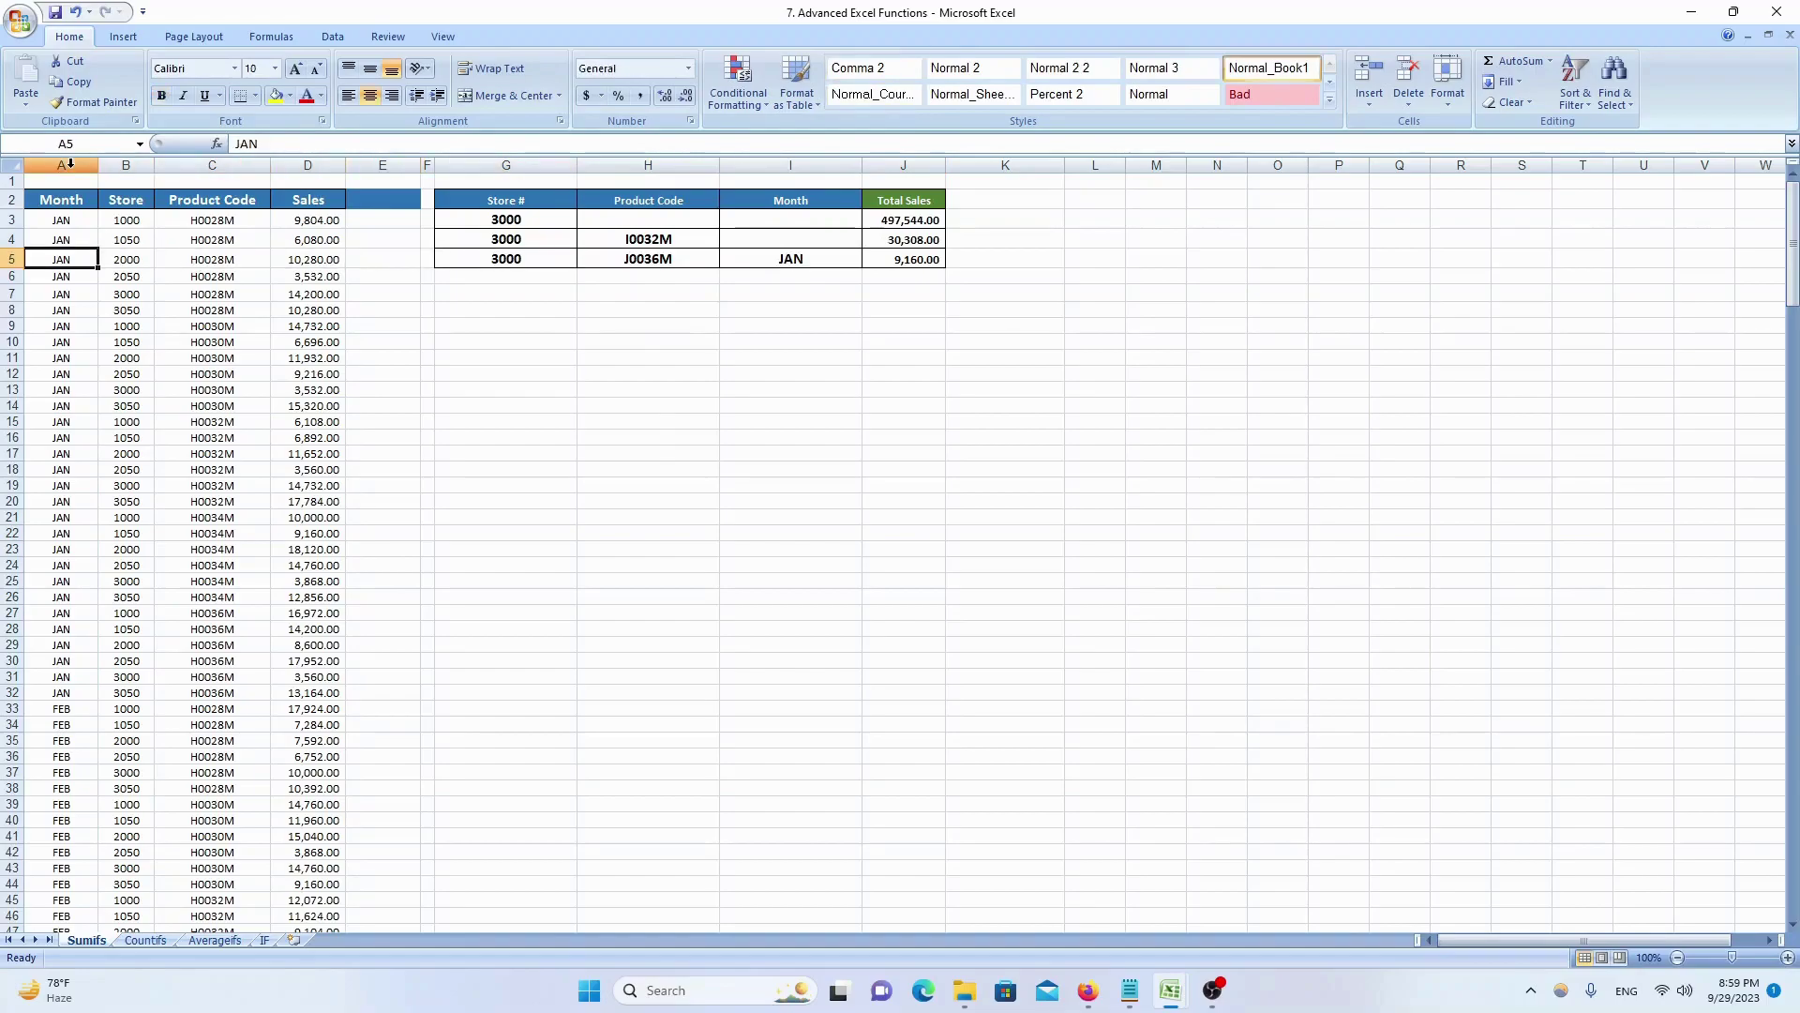
pyautogui.press('Right')
pyautogui.hotkey('ctrl', 'space')
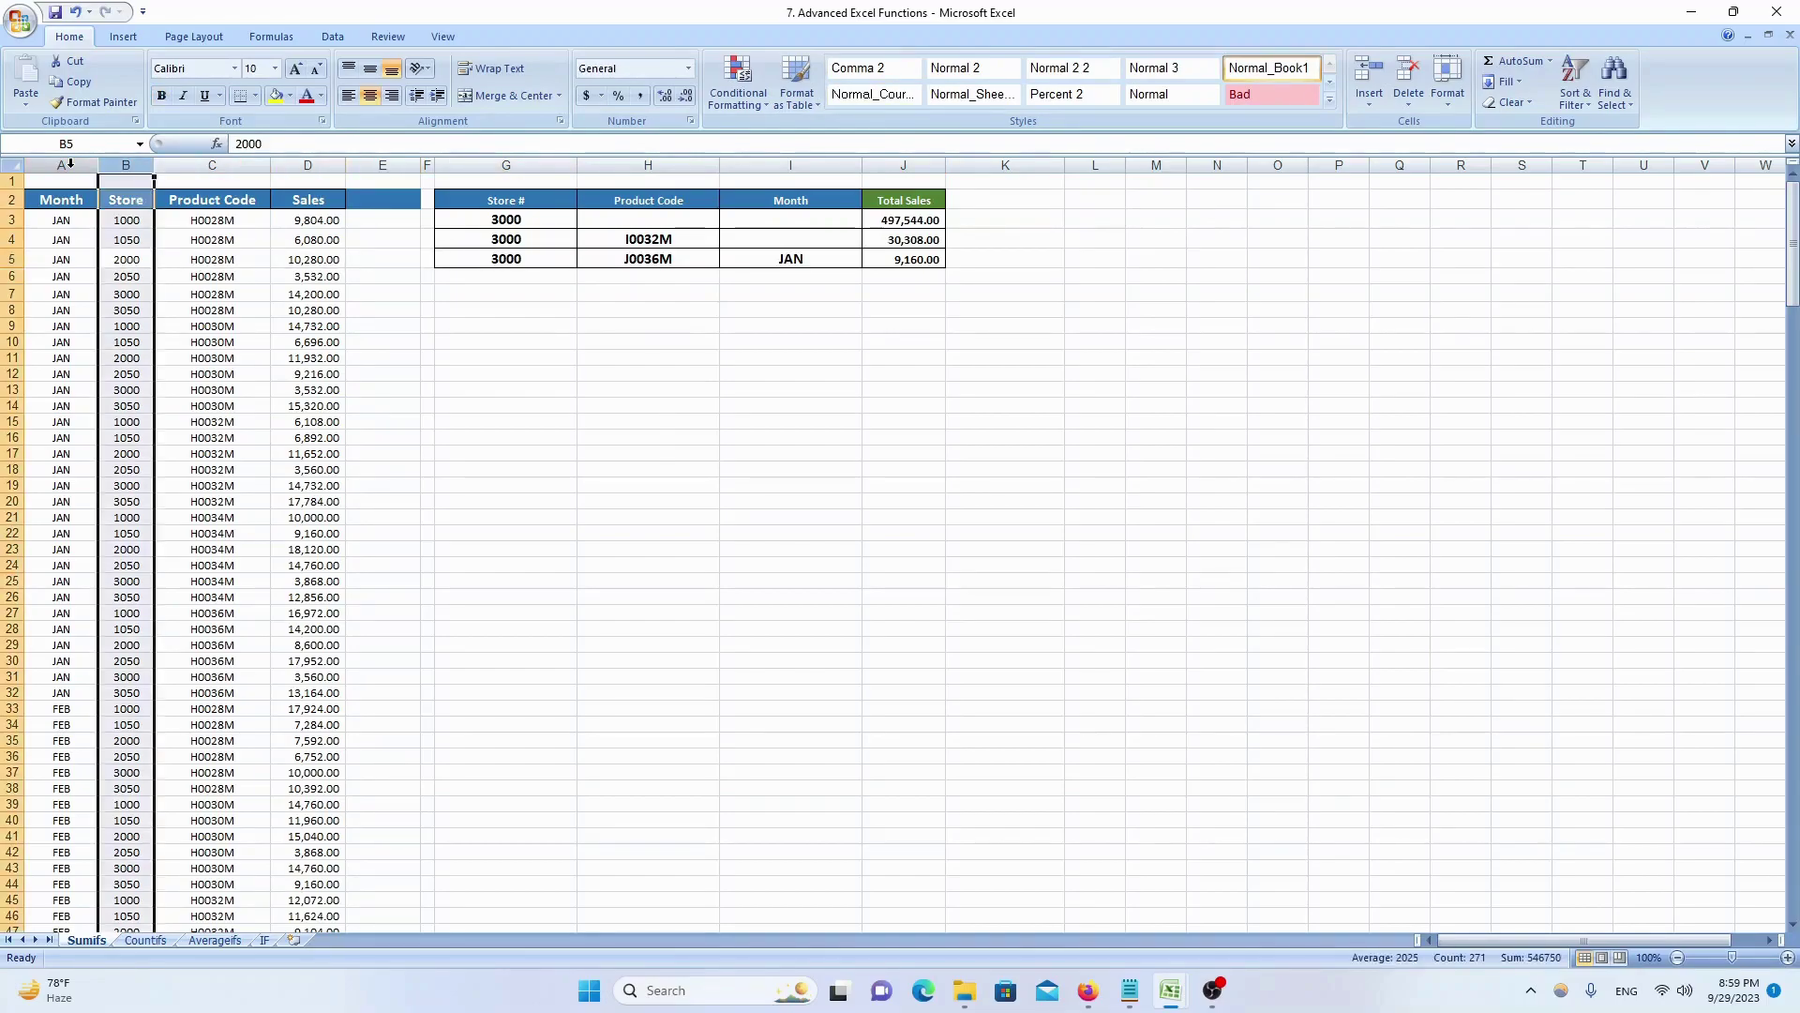
pyautogui.press('Down')
pyautogui.press('Down')
pyautogui.press('Down')
pyautogui.press('Down')
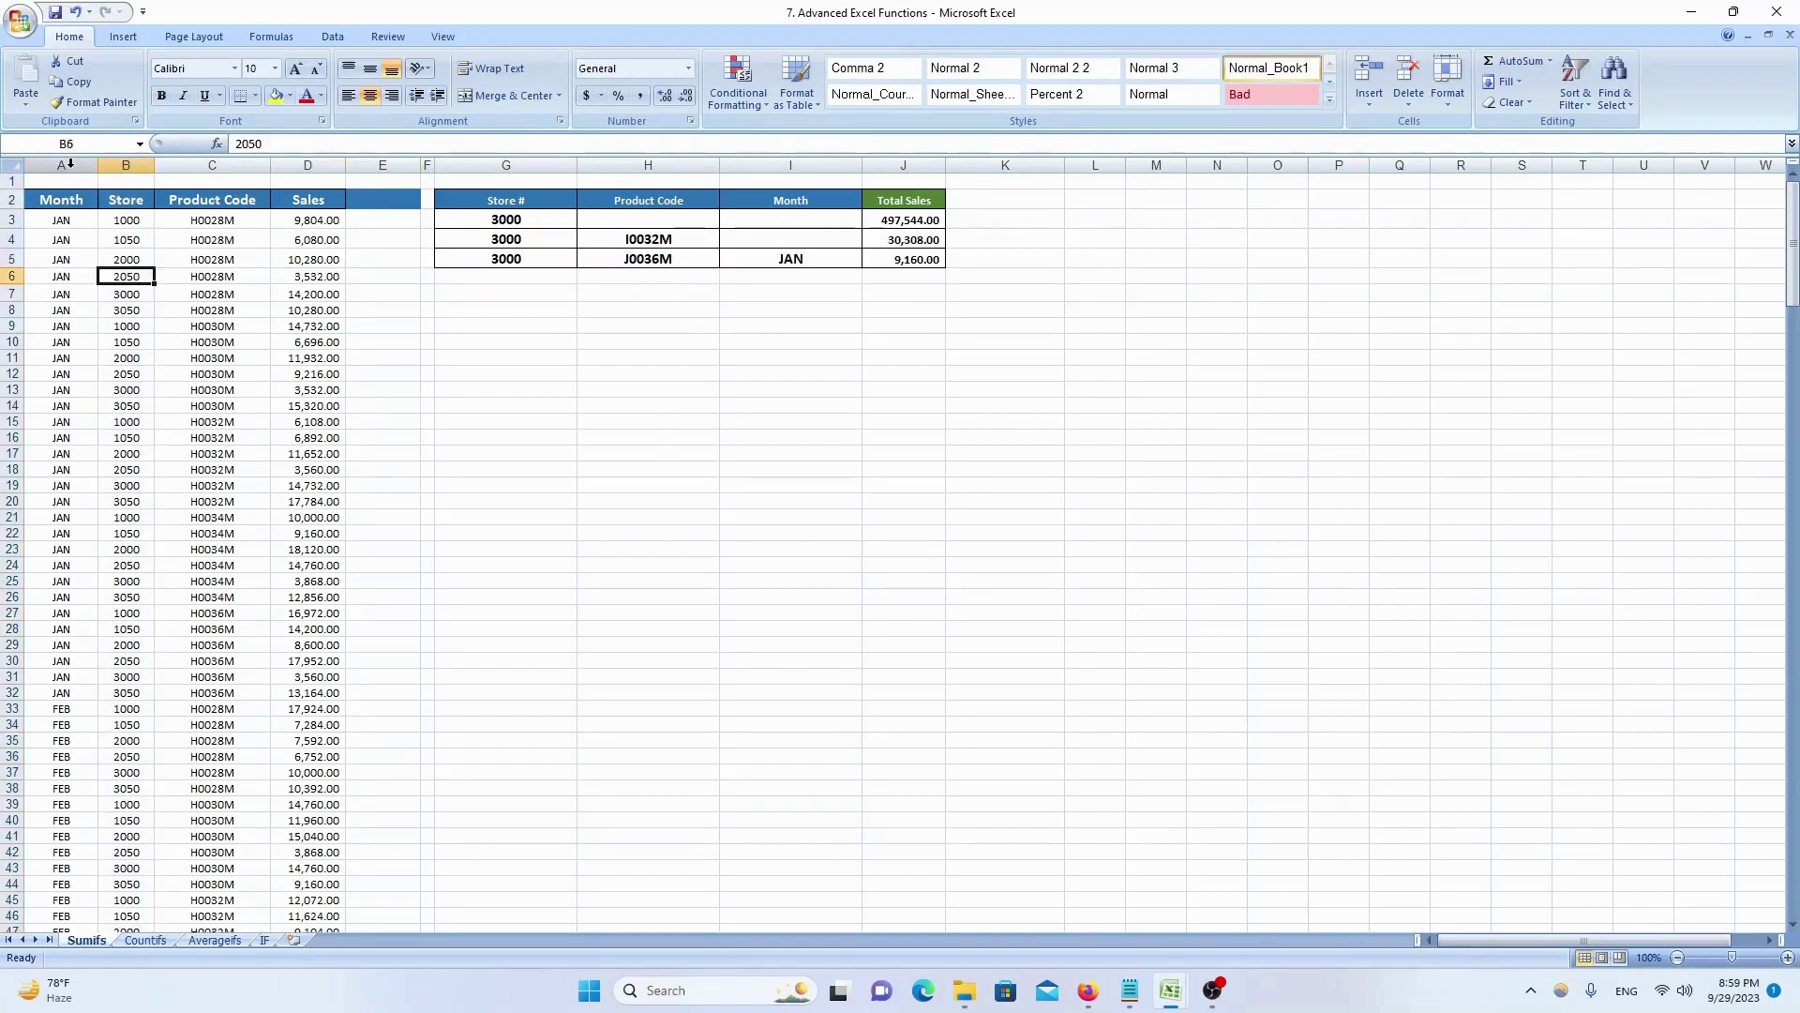
# - Compare the Product Code column entries with the product code criterion in H5
pyautogui.press('Right')
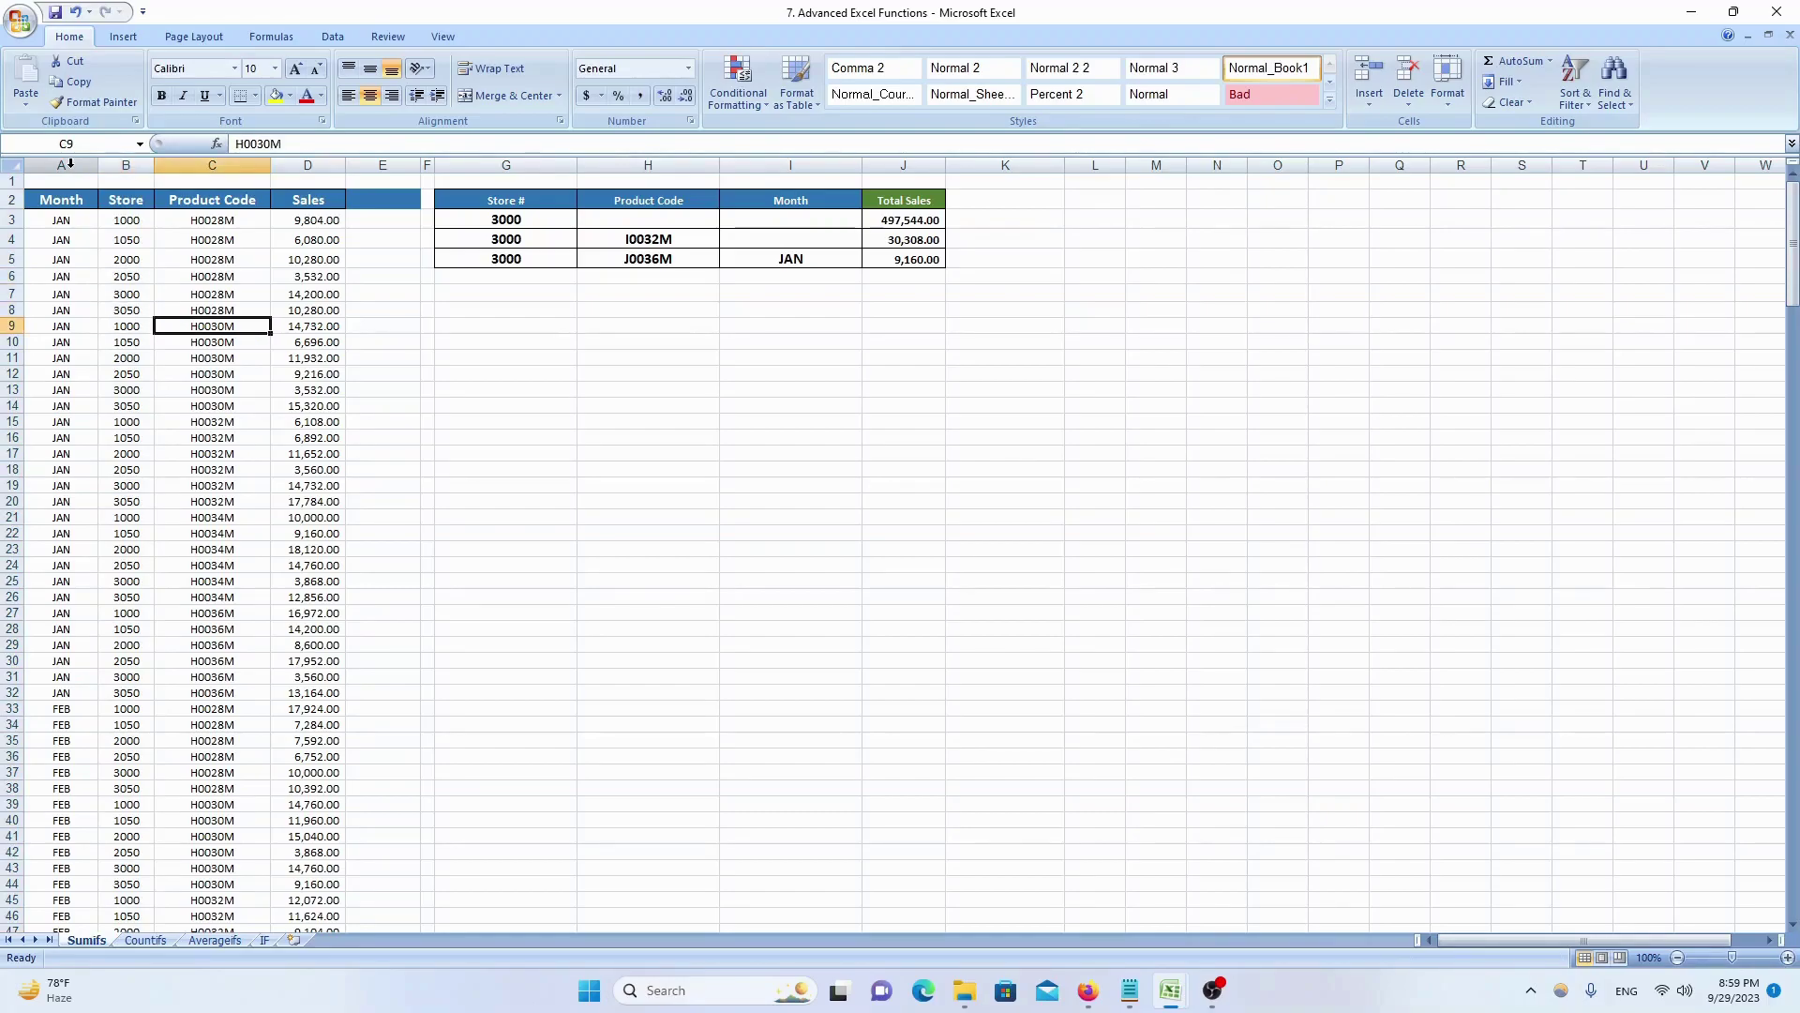
pyautogui.press('Right')
pyautogui.press('Right')
pyautogui.press('Right')
pyautogui.press('Right')
pyautogui.press('Right')
pyautogui.press('Right')
pyautogui.press('Left')
pyautogui.press('Up')
pyautogui.press('Up')
pyautogui.press('Up')
pyautogui.press('Up')
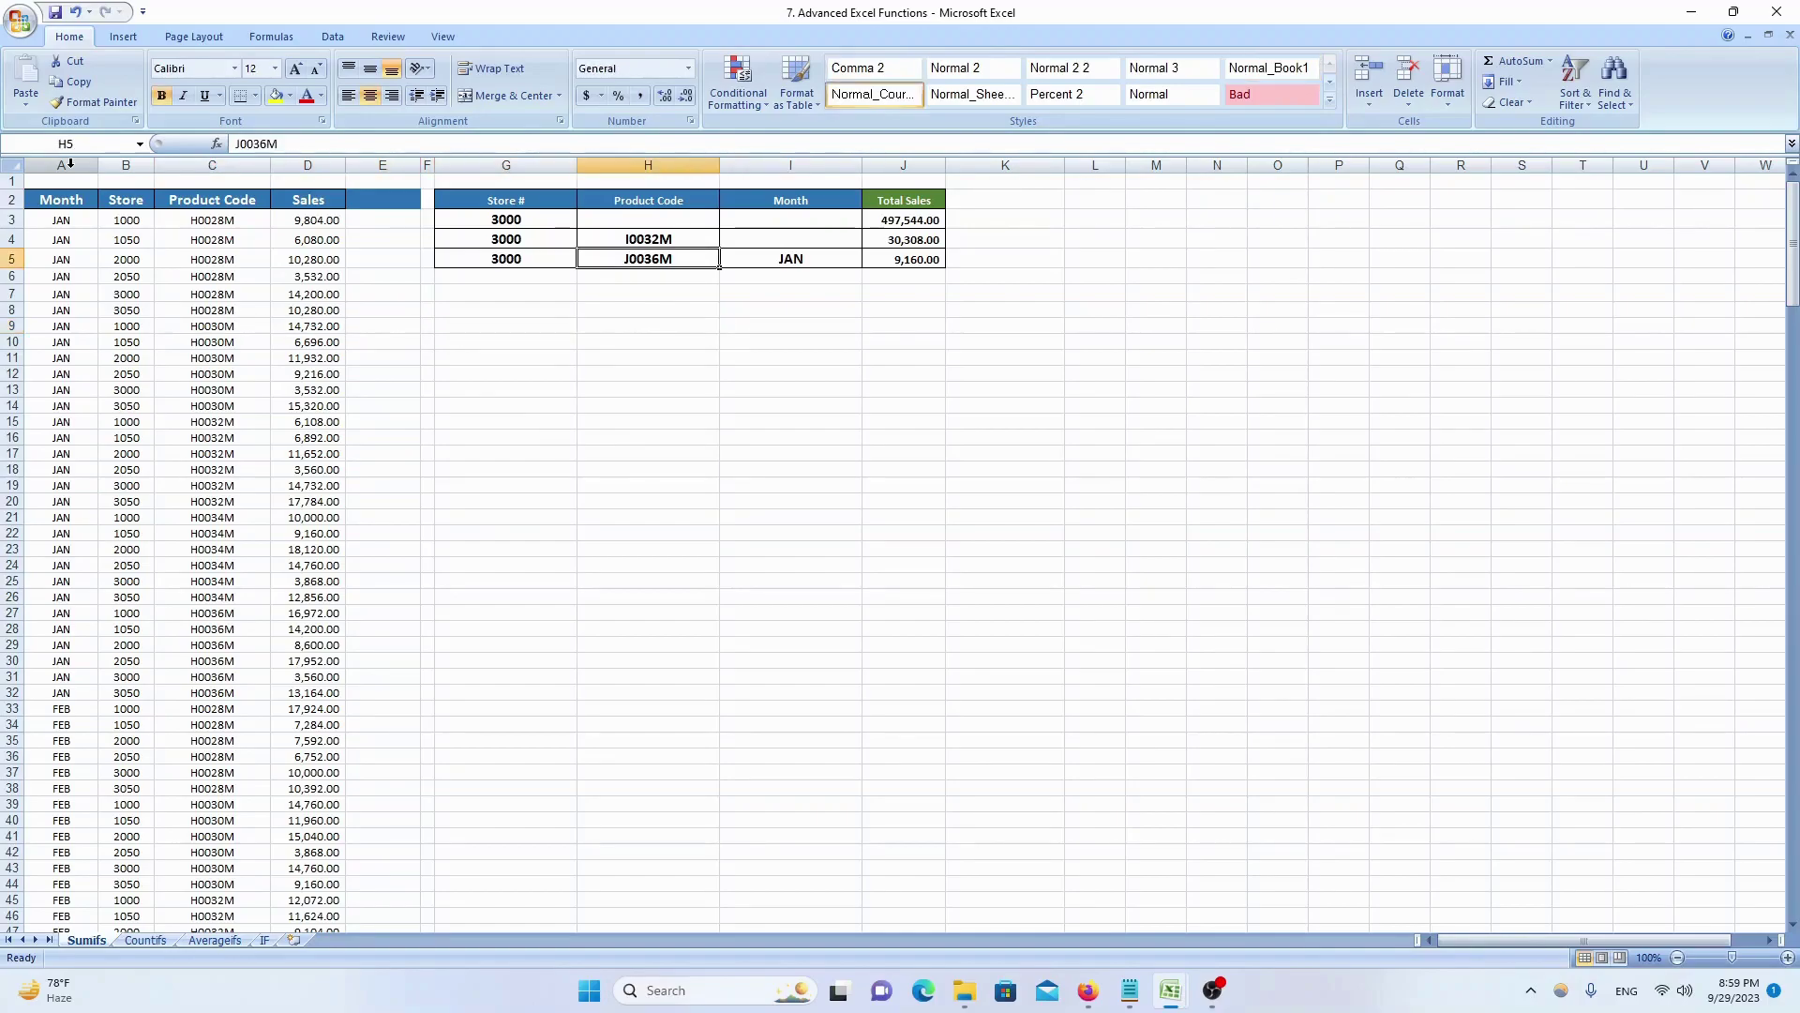
# - Copy the product code I0032M from H4 into H5 to recalculate the row 5 total
pyautogui.press('Up')
pyautogui.hotkey('ctrl', 'c')
pyautogui.press('Down')
pyautogui.hotkey('ctrl', 'v')
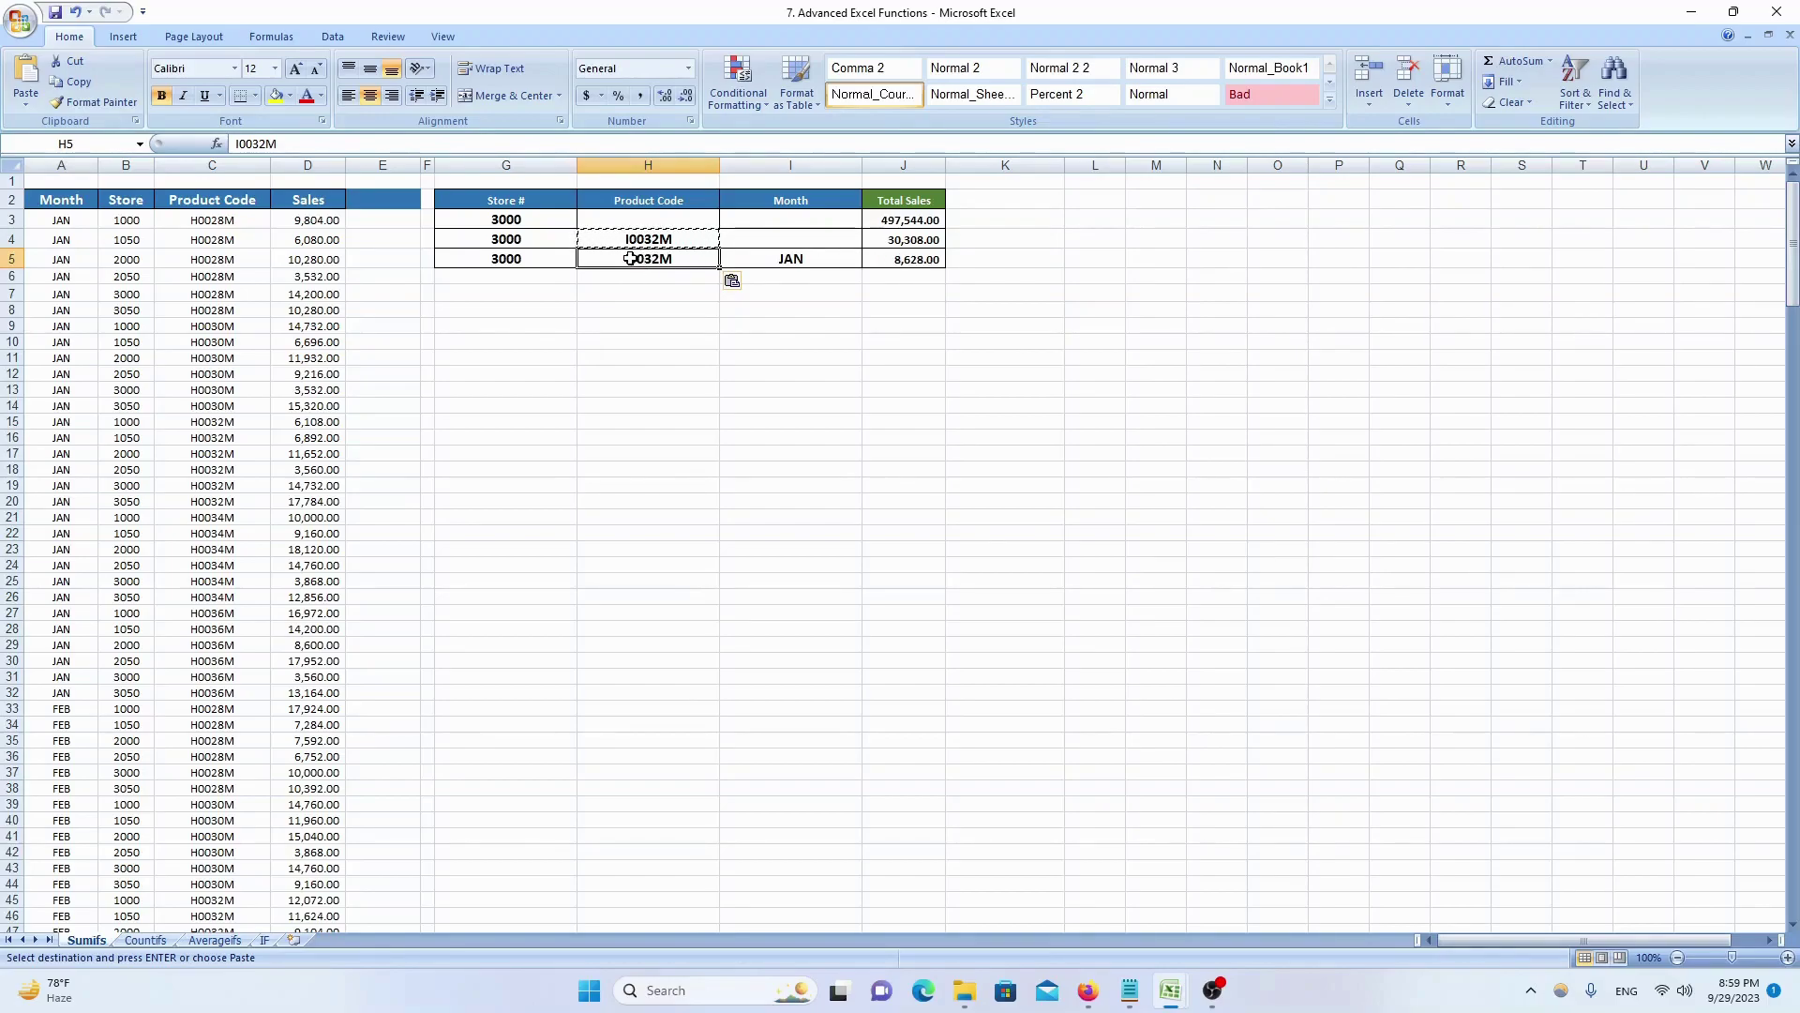
# - Test the row 5 total with product code H0028M from C3 pasted into H5 as values only, and undo the change
pyautogui.click(220, 225)
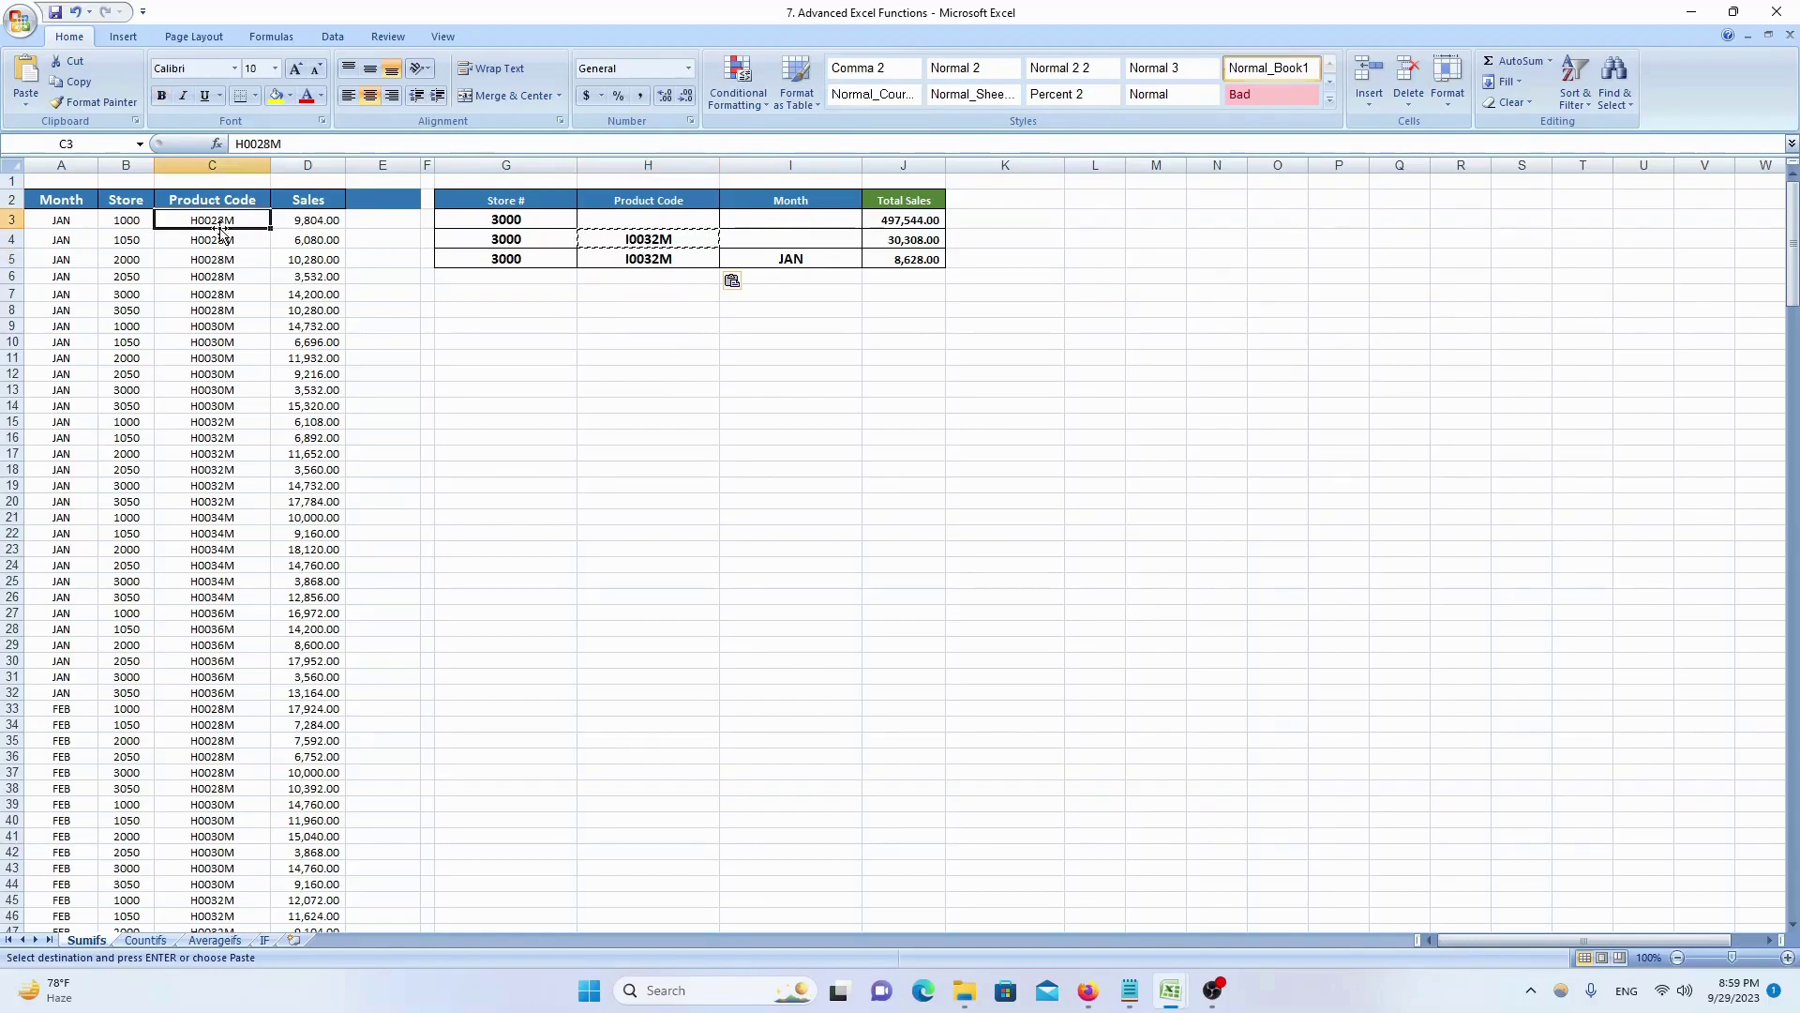
pyautogui.hotkey('ctrl', 'c')
pyautogui.click(644, 261)
pyautogui.press('alt')
pyautogui.press('e')
pyautogui.press('s')
pyautogui.press('v')
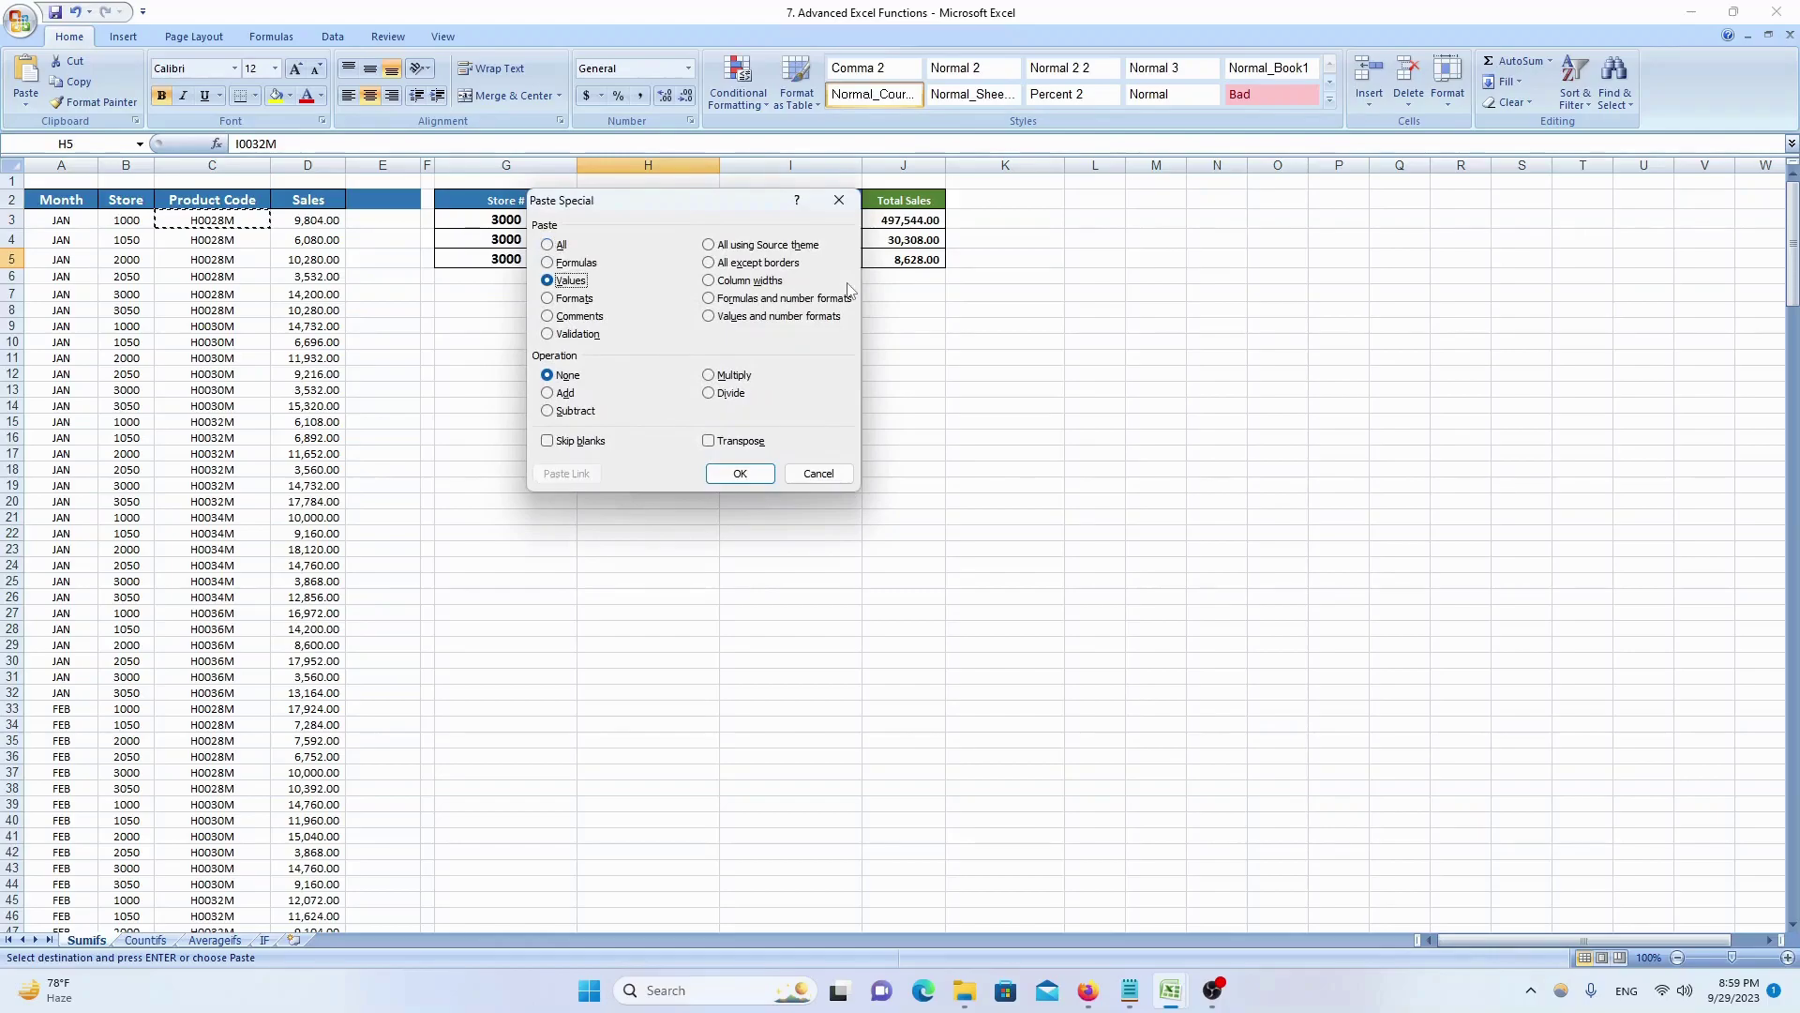
pyautogui.press('Return')
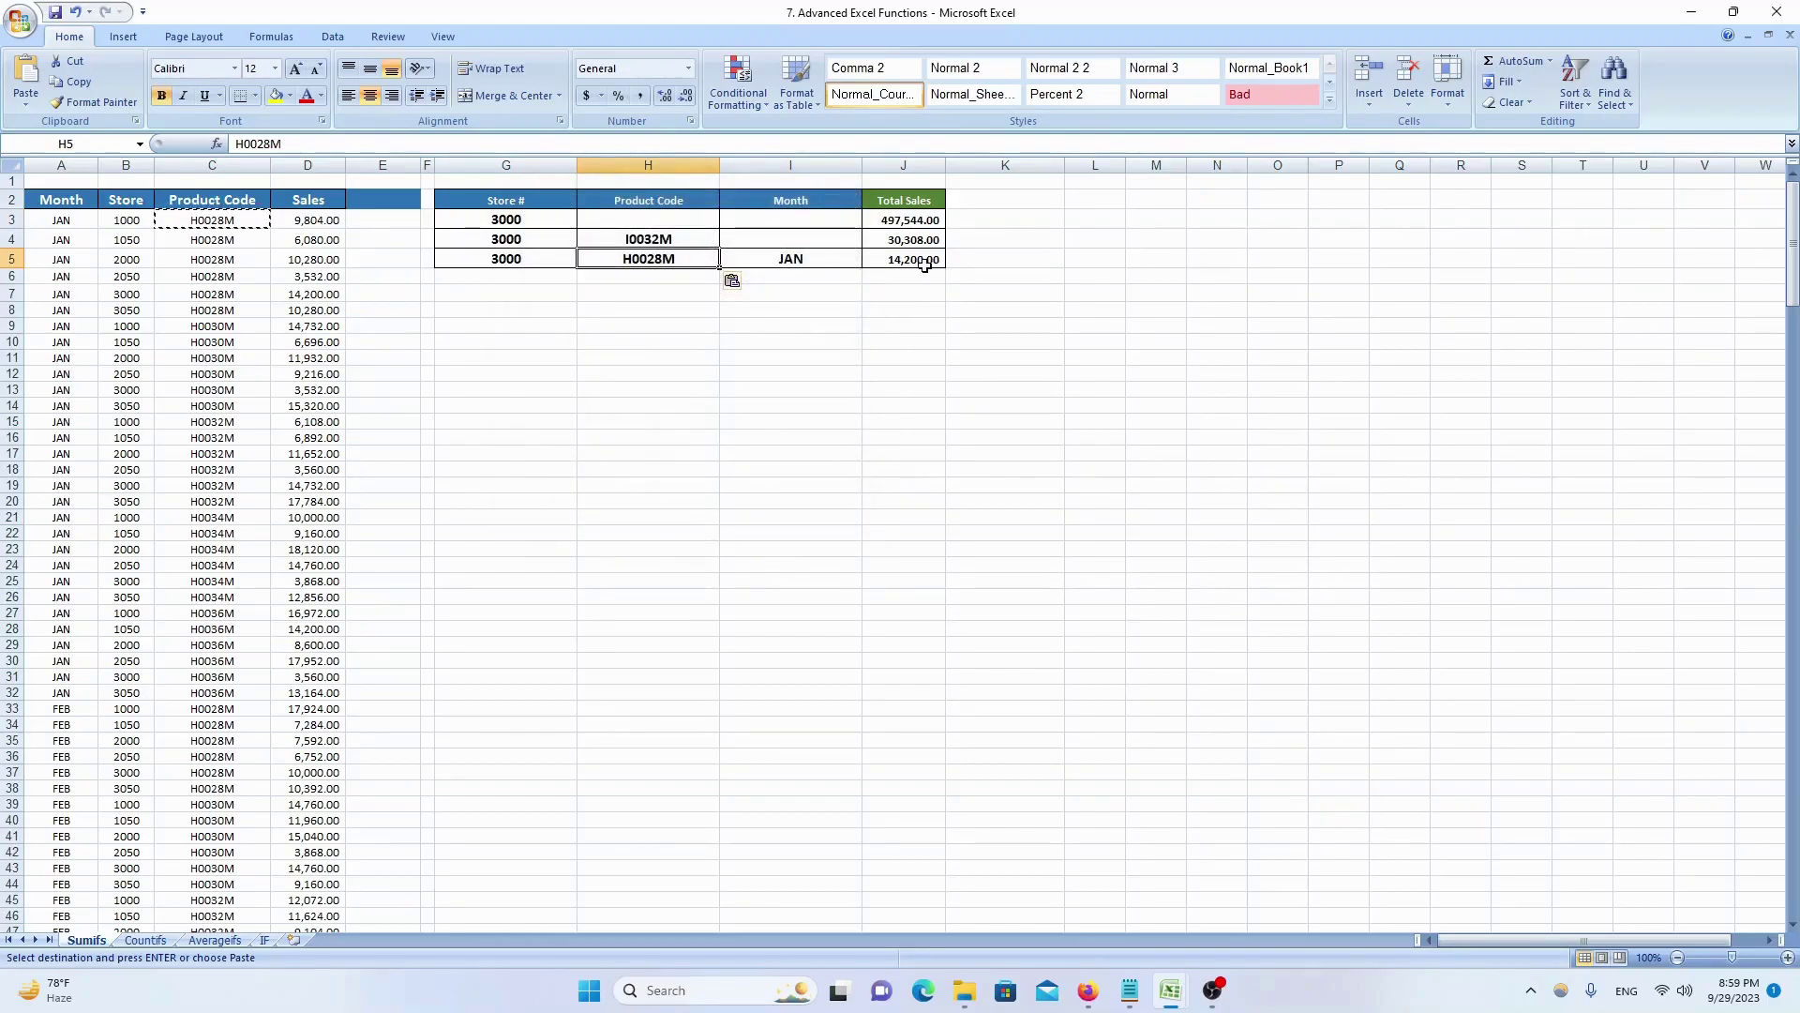
pyautogui.hotkey('ctrl', 'z')
pyautogui.press('Escape')
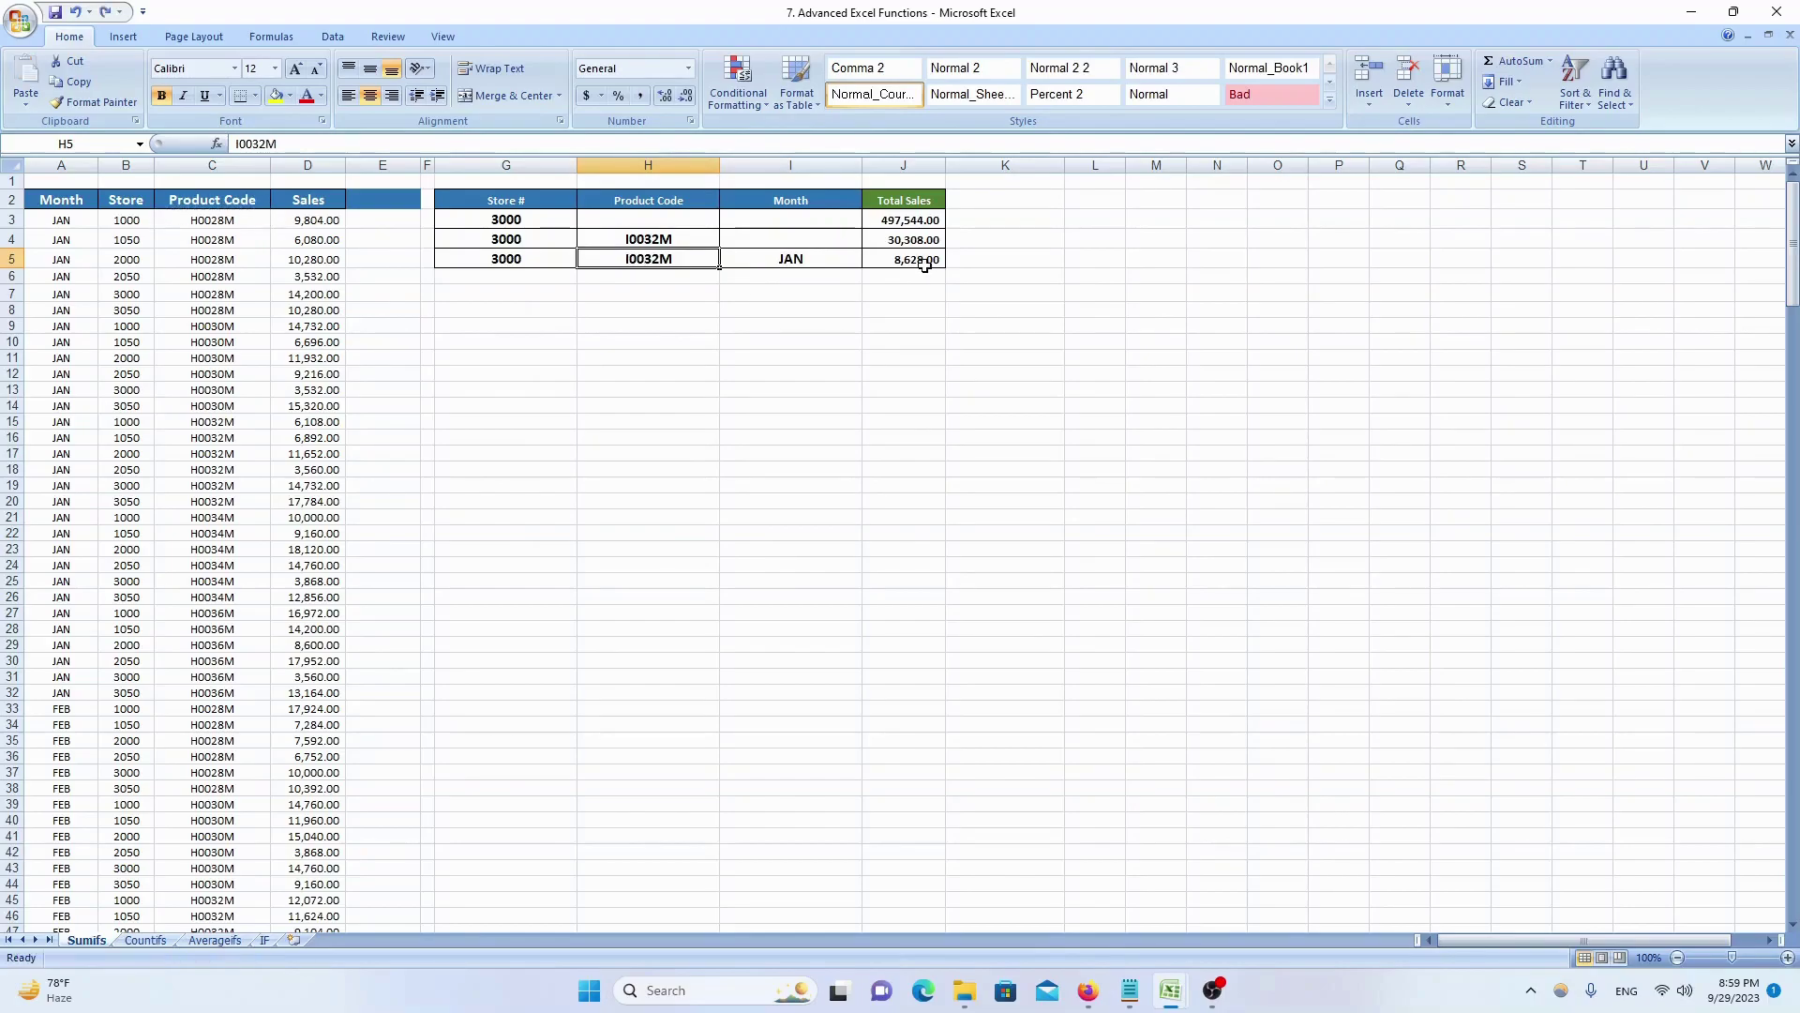
# - Switch to the Countifs sheet and go to the Store # header of the criteria table in G2
pyautogui.click(143, 941)
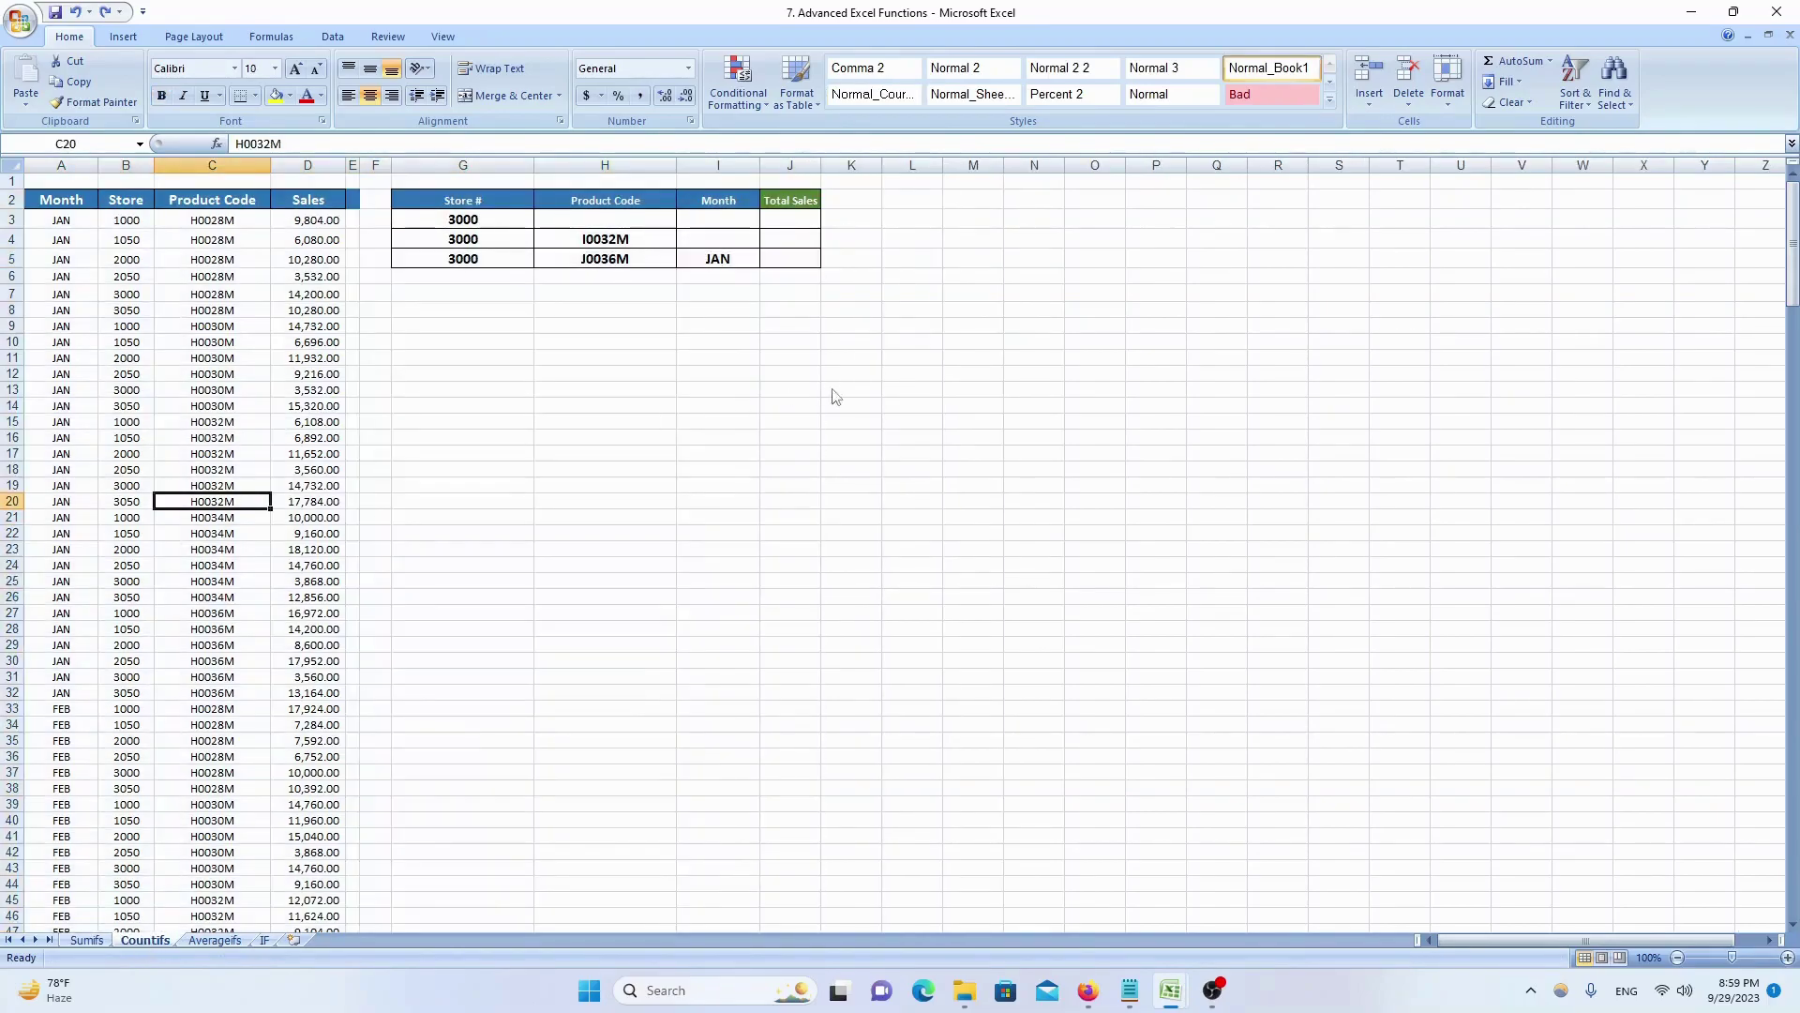
pyautogui.hotkey('ctrl', 'Up')
pyautogui.press('Right')
pyautogui.press('Down')
pyautogui.press('Right')
pyautogui.press('Right')
pyautogui.press('Right')
pyautogui.press('Up')
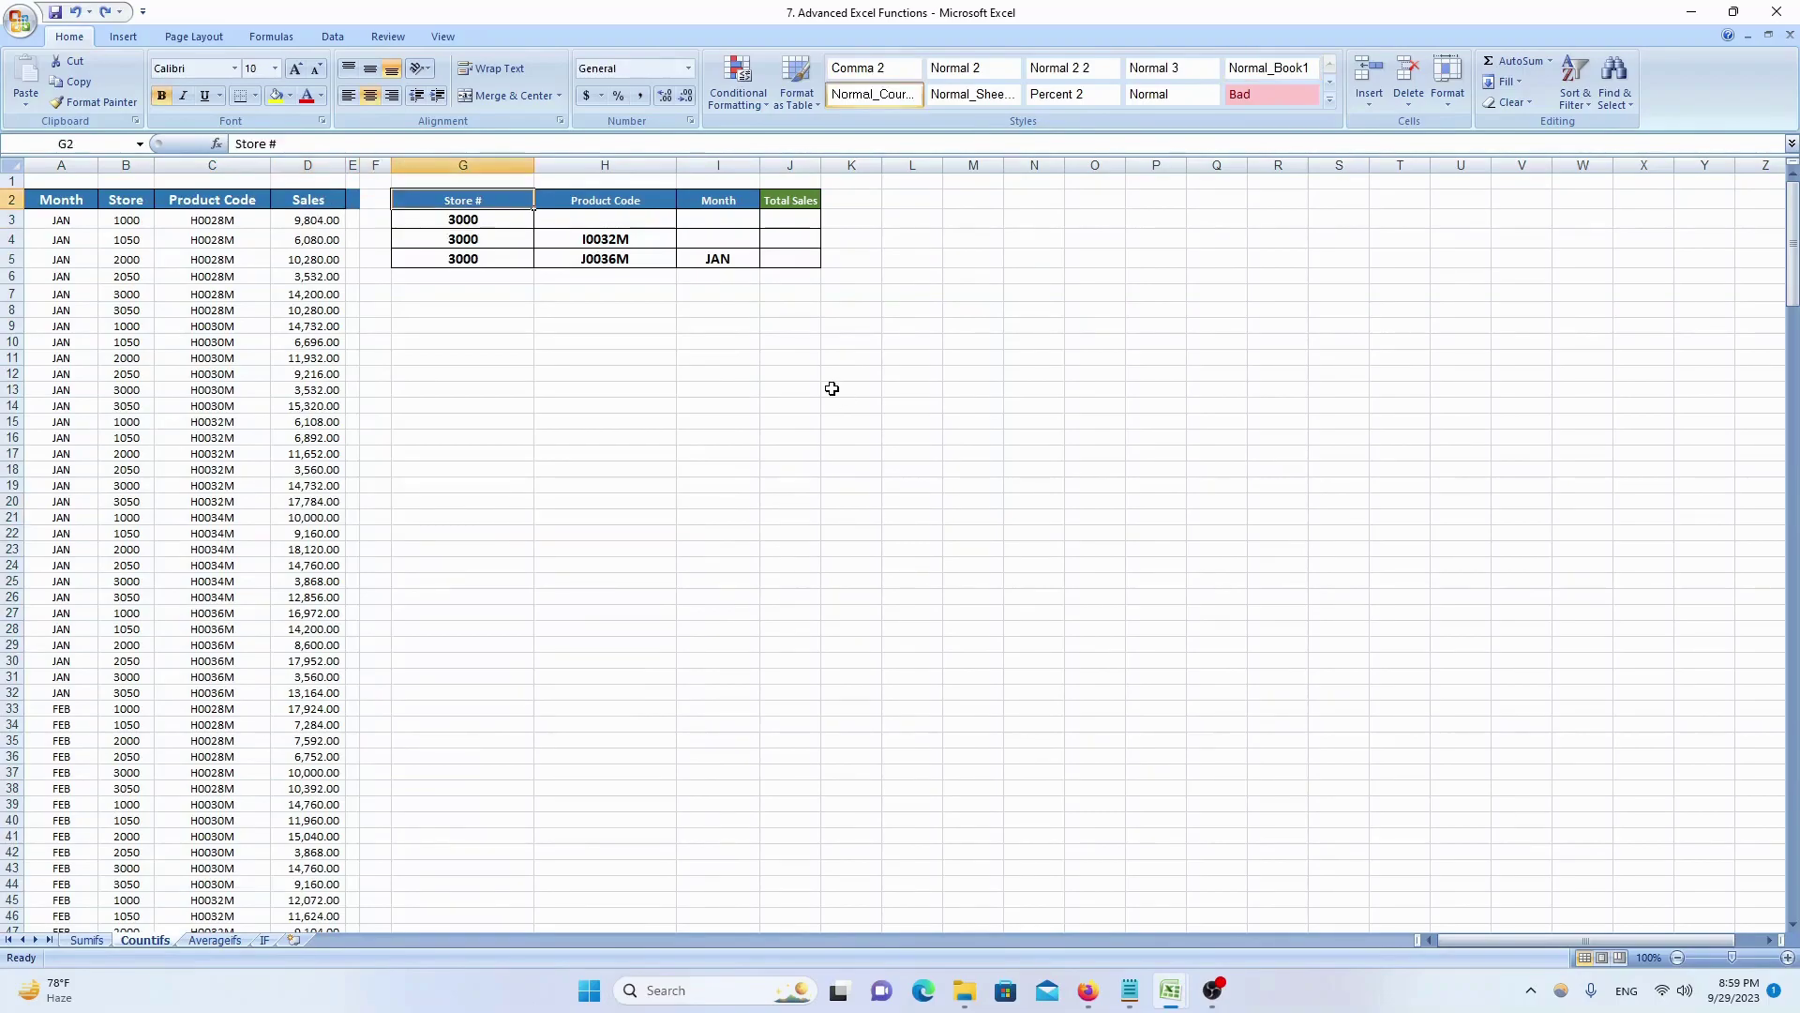
# - Review the criteria table's headers and the criteria cells in row 3
pyautogui.press('Right')
pyautogui.press('Right')
pyautogui.press('Right')
pyautogui.press('Left')
pyautogui.press('Left')
pyautogui.press('Left')
pyautogui.press('Down')
pyautogui.press('Right')
pyautogui.press('Right')
pyautogui.press('Right')
pyautogui.press('Left')
pyautogui.press('Left')
pyautogui.press('Left')
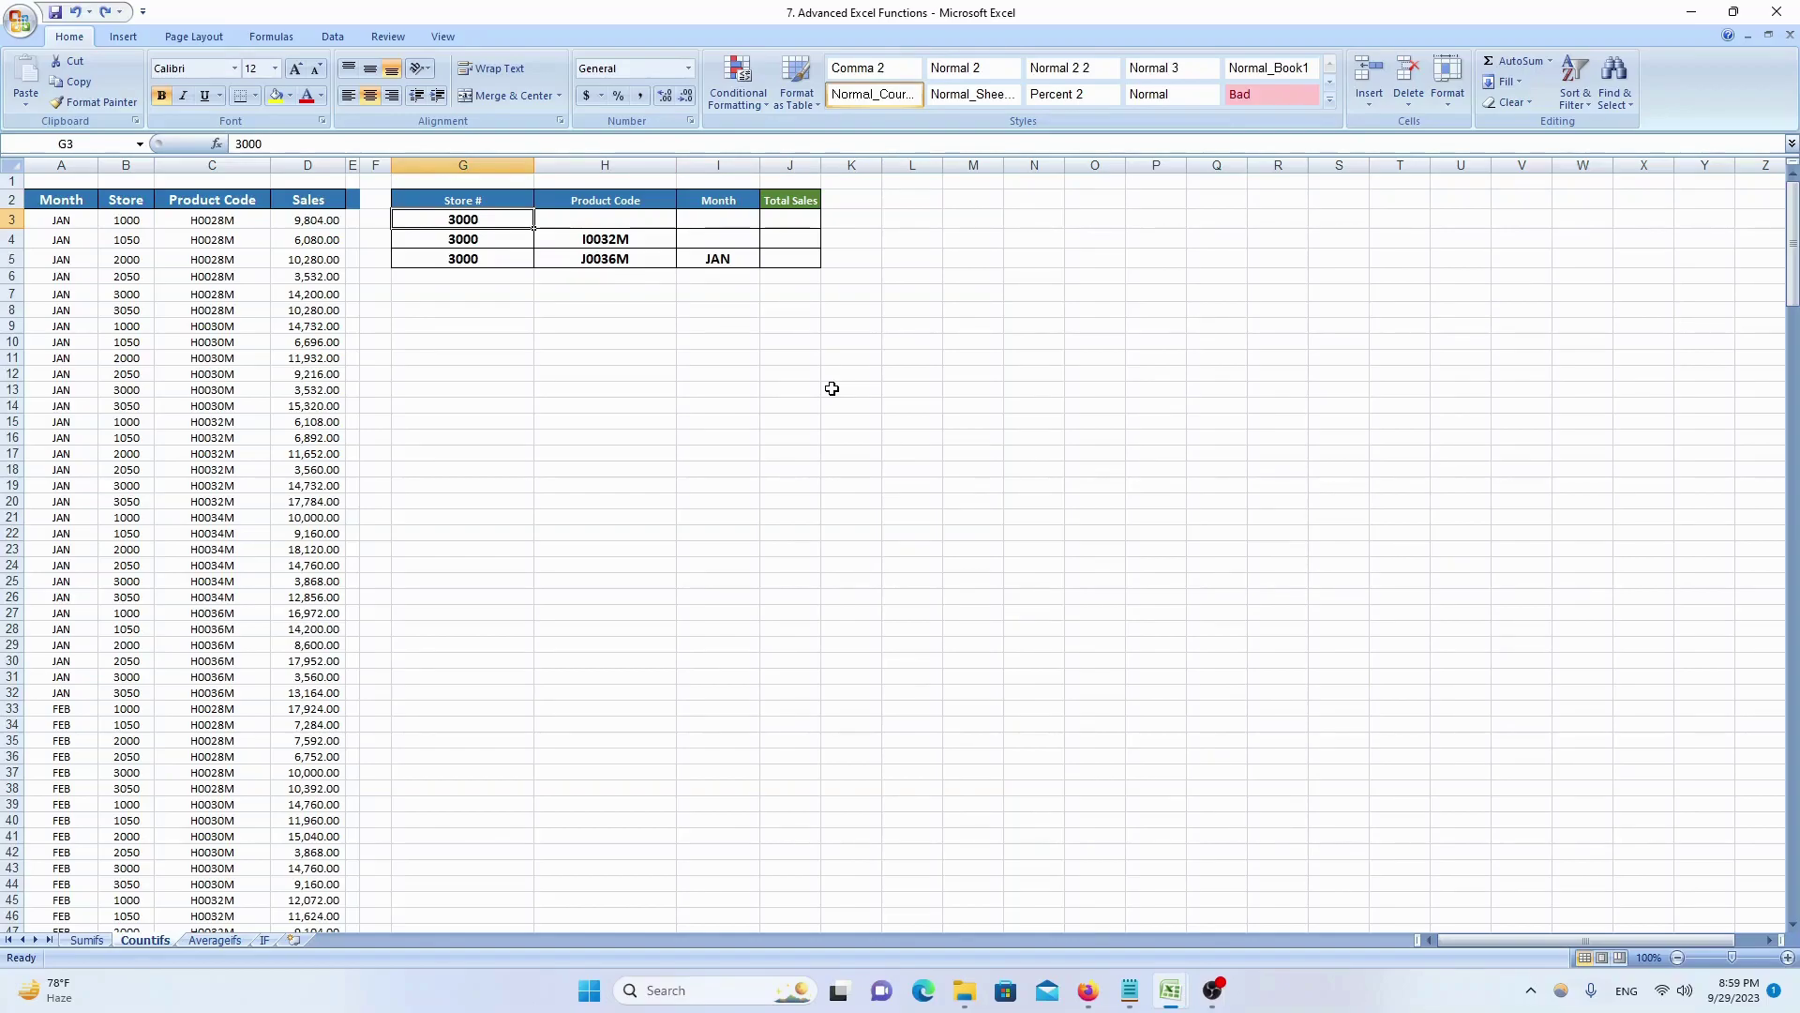
# - Start a COUNTIF formula in J3 with the whole Store column B:B as its range
pyautogui.press('Right')
pyautogui.press('Right')
pyautogui.press('Right')
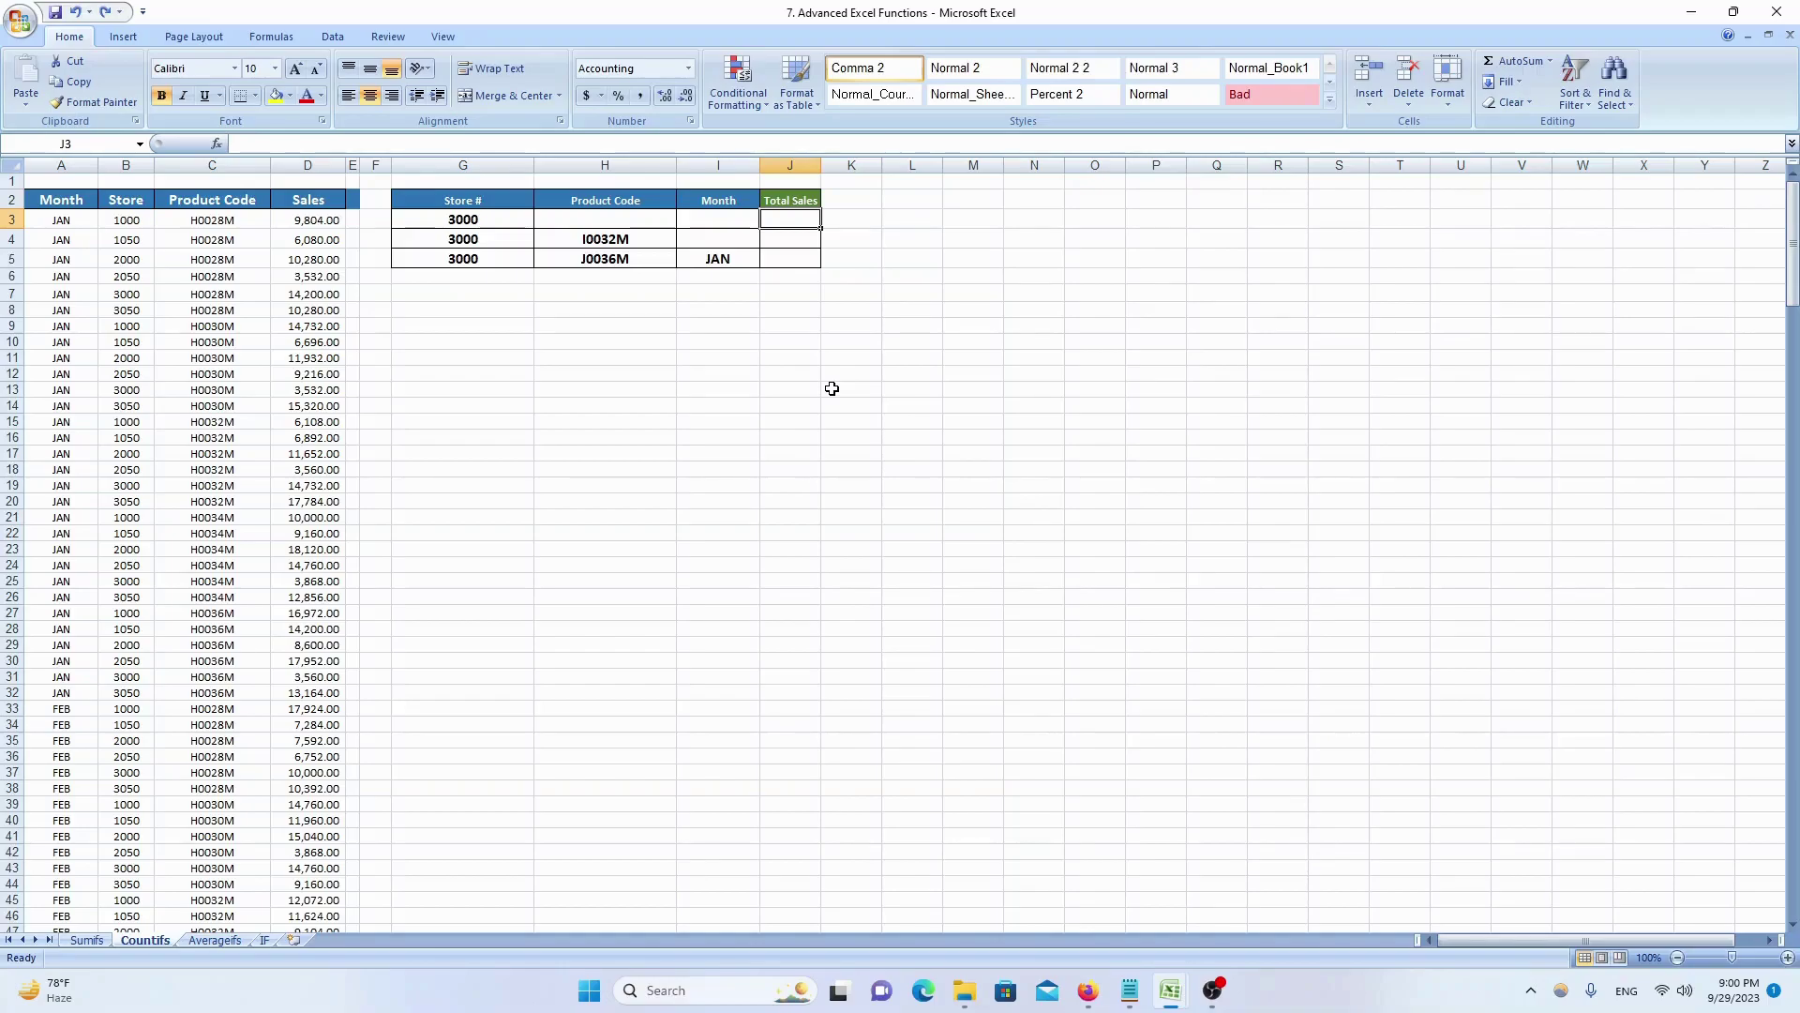
pyautogui.write('+')
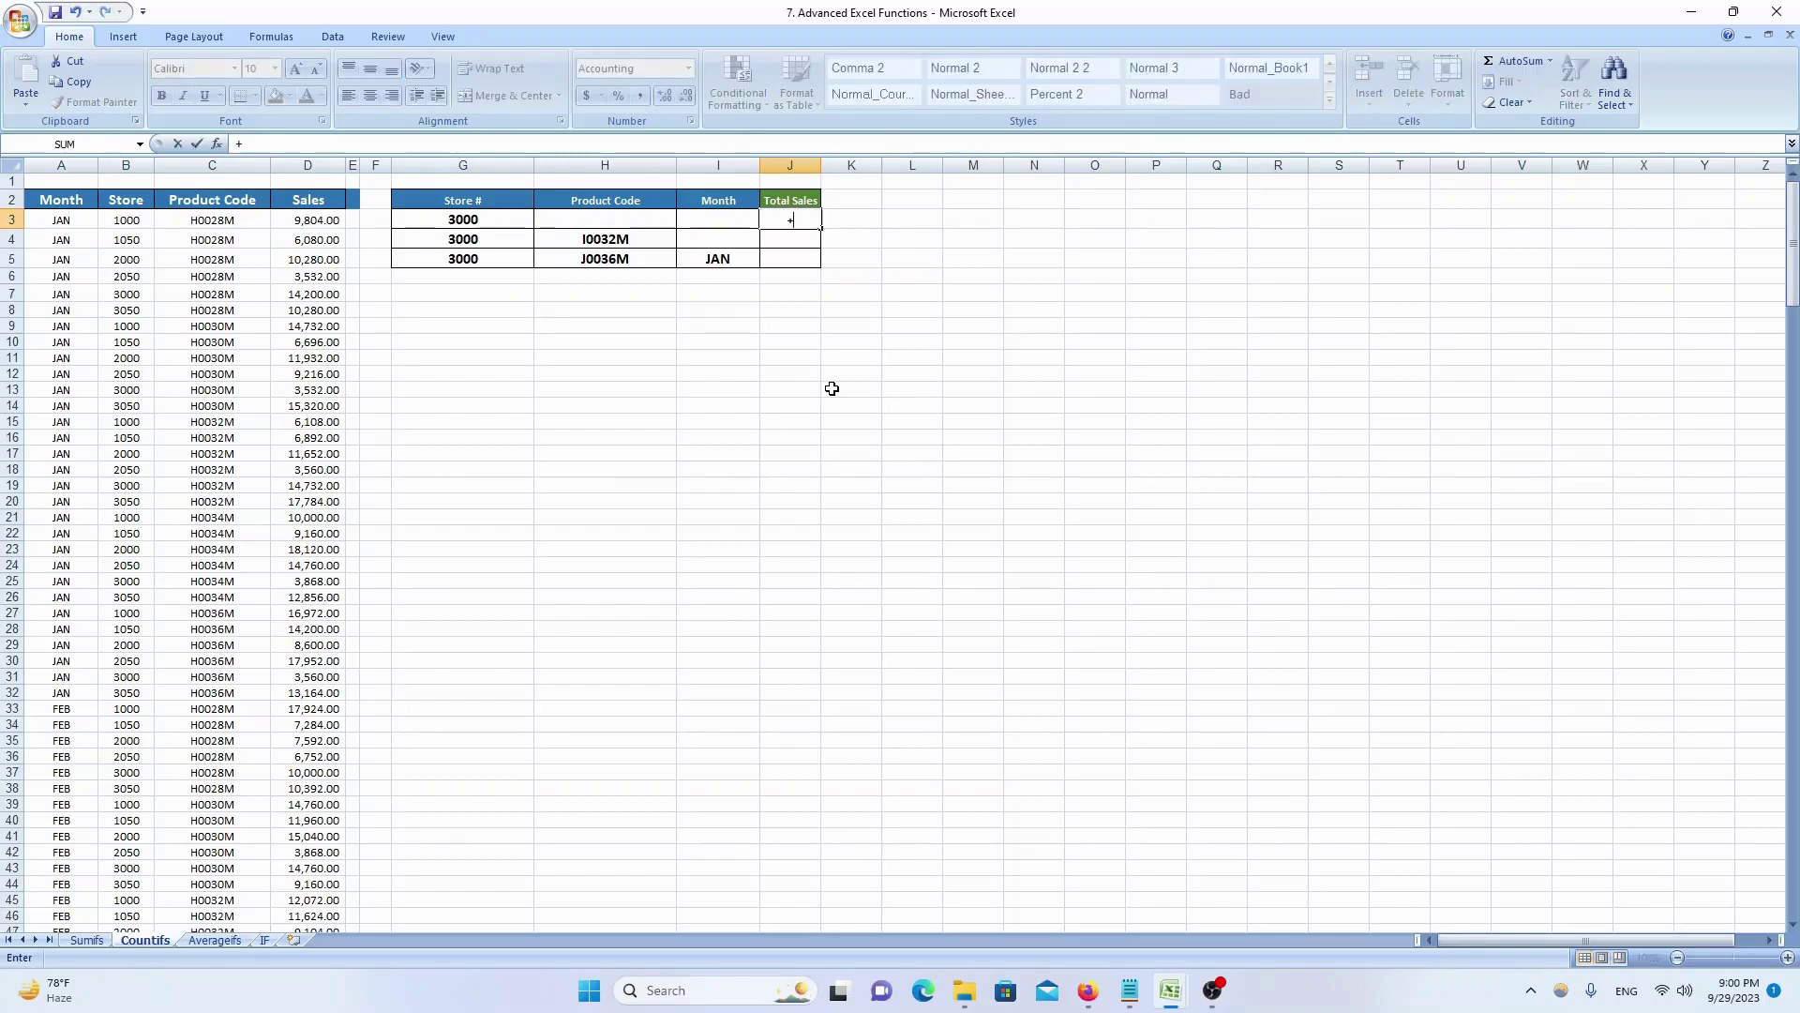
pyautogui.write('counti')
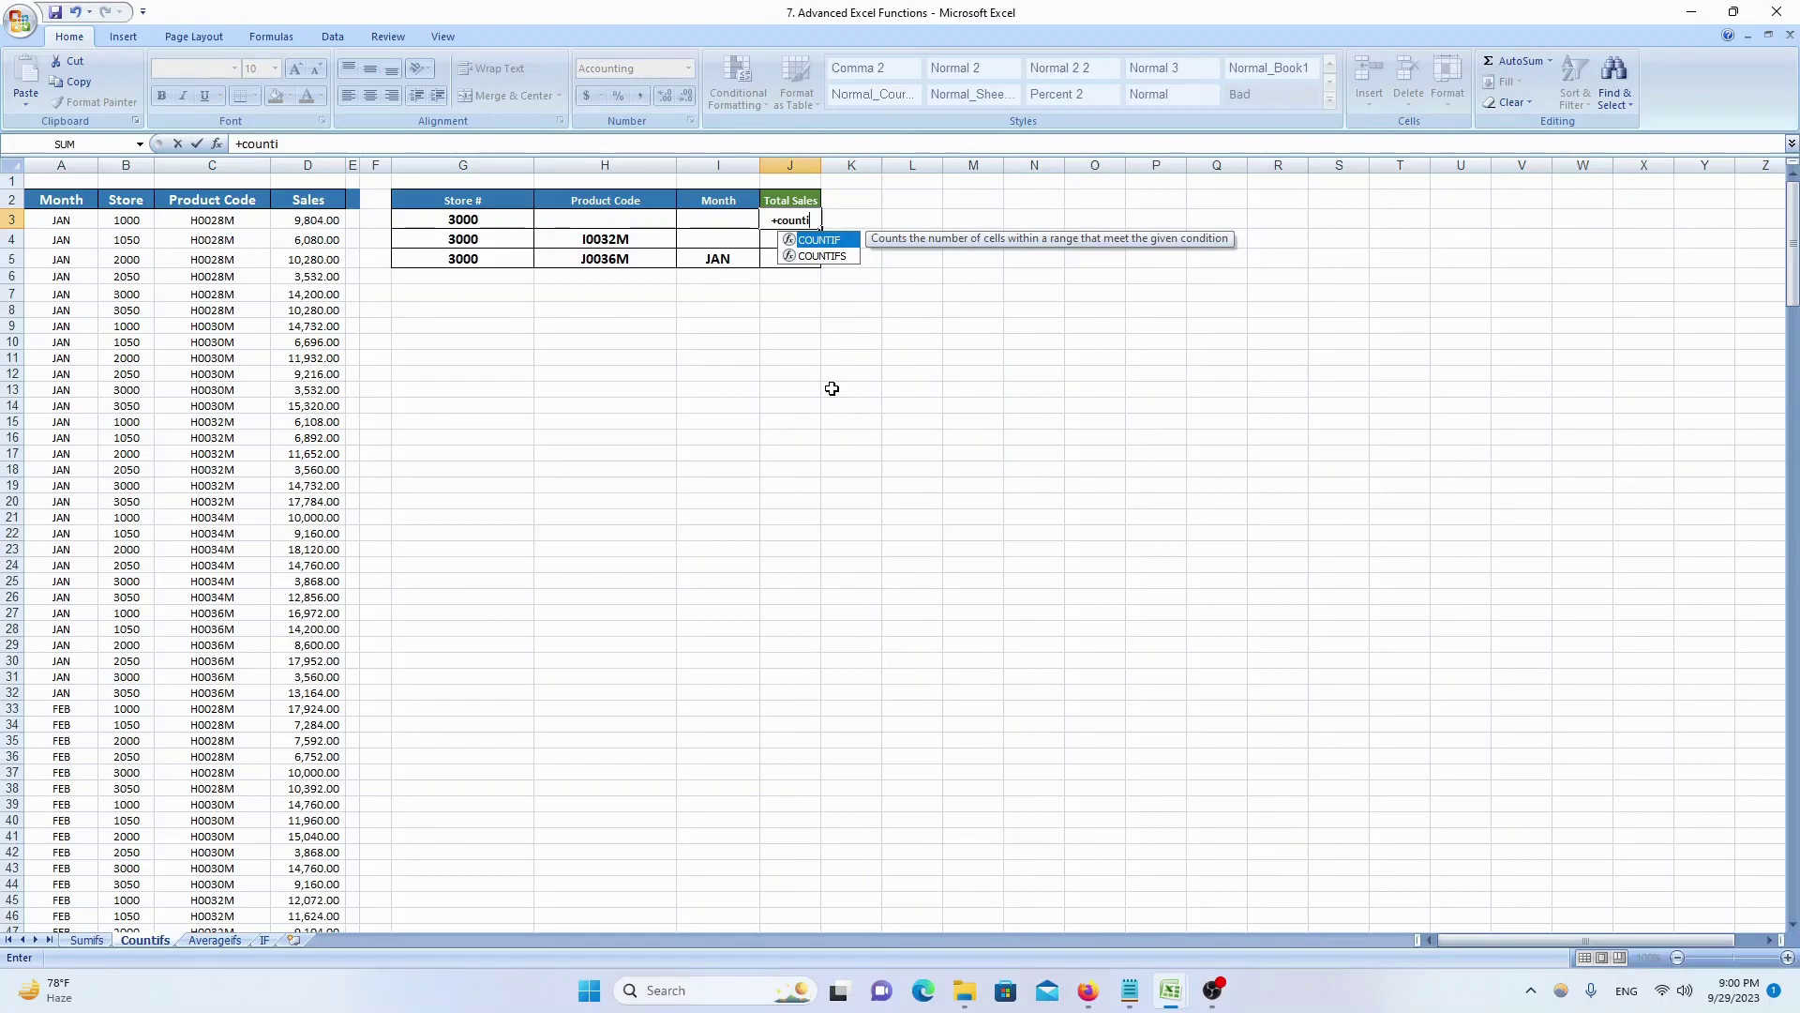
pyautogui.press('Tab')
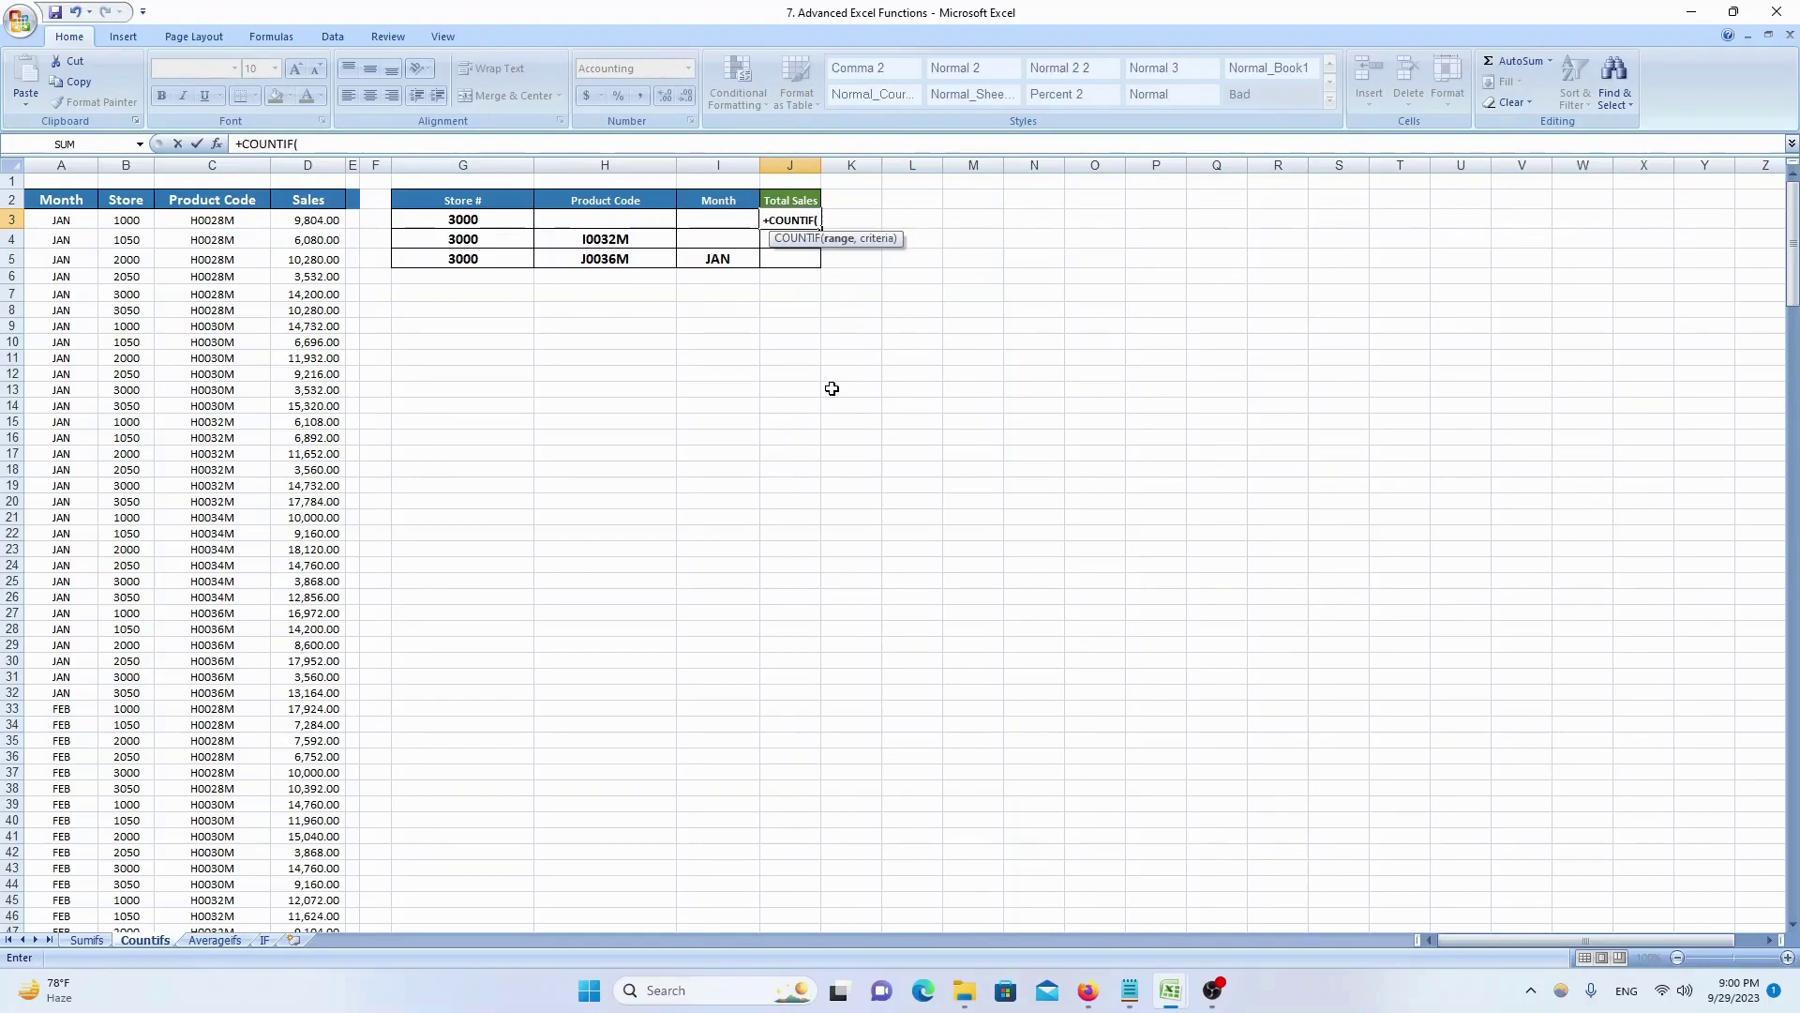
pyautogui.press('Left')
pyautogui.press('Left')
pyautogui.press('Left')
pyautogui.press('Left')
pyautogui.press('Left')
pyautogui.press('Left')
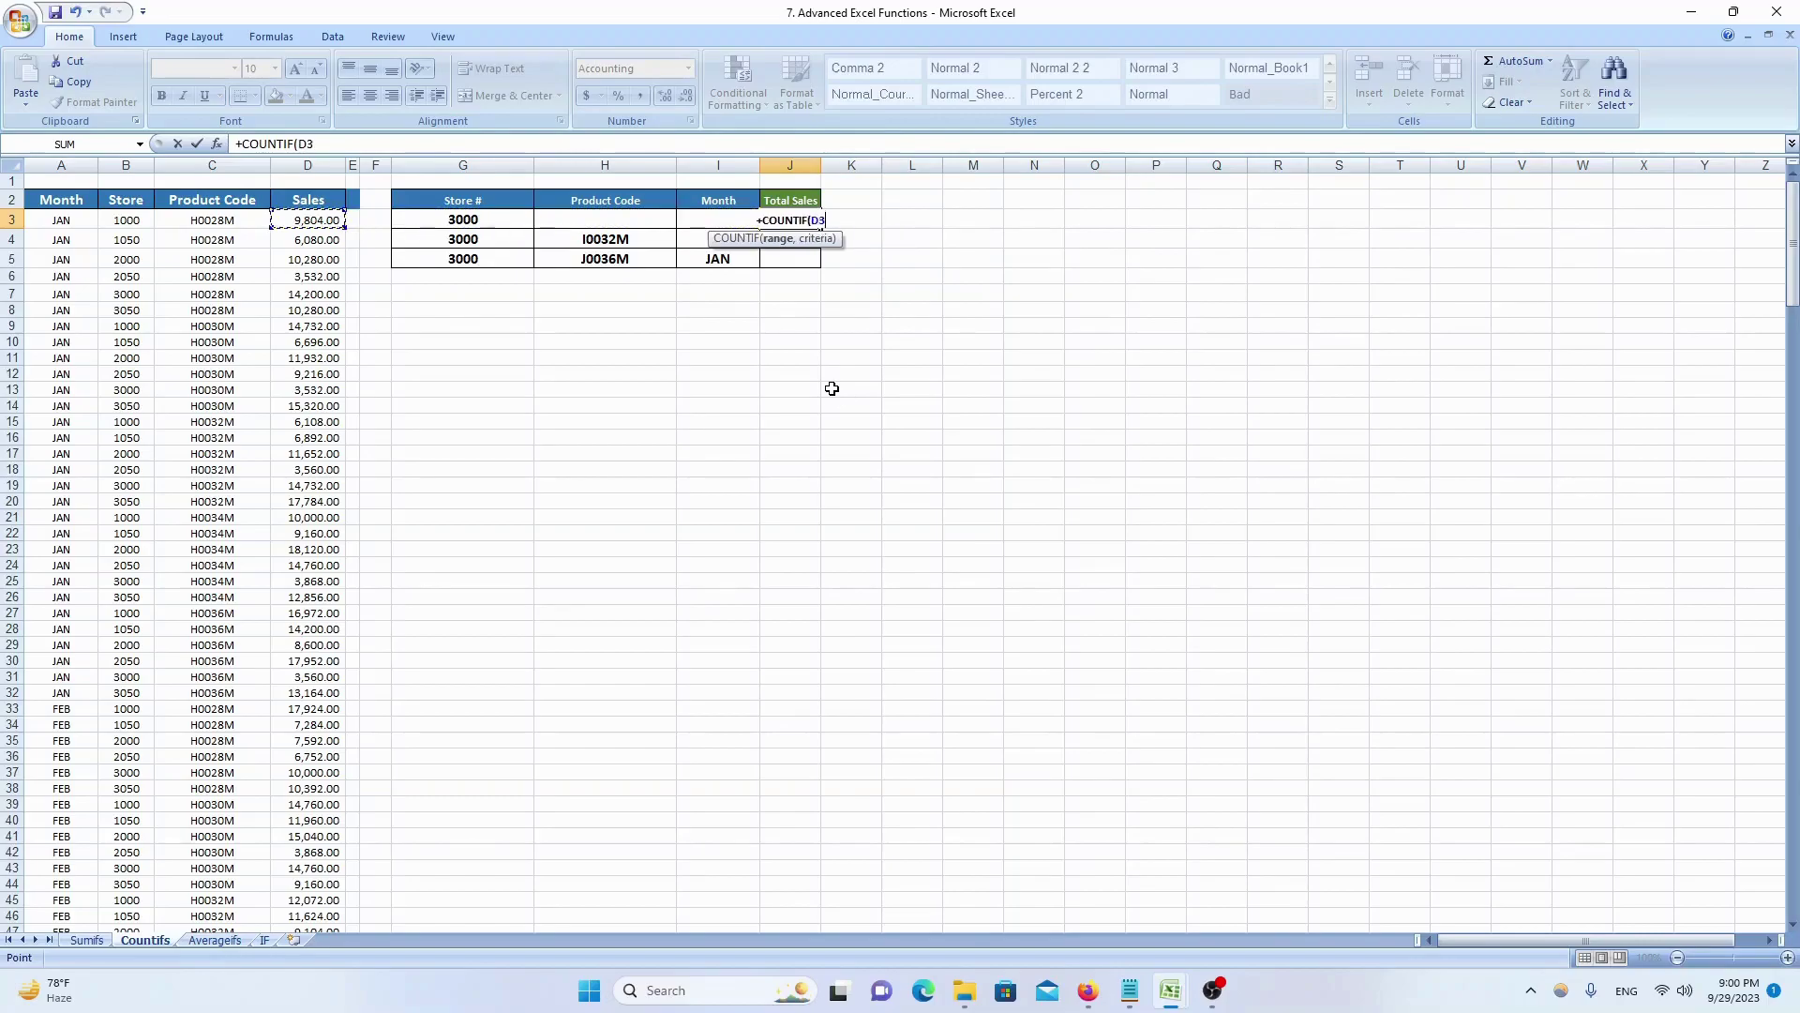
pyautogui.press('Left')
pyautogui.press('Left')
pyautogui.hotkey('ctrl', 'space')
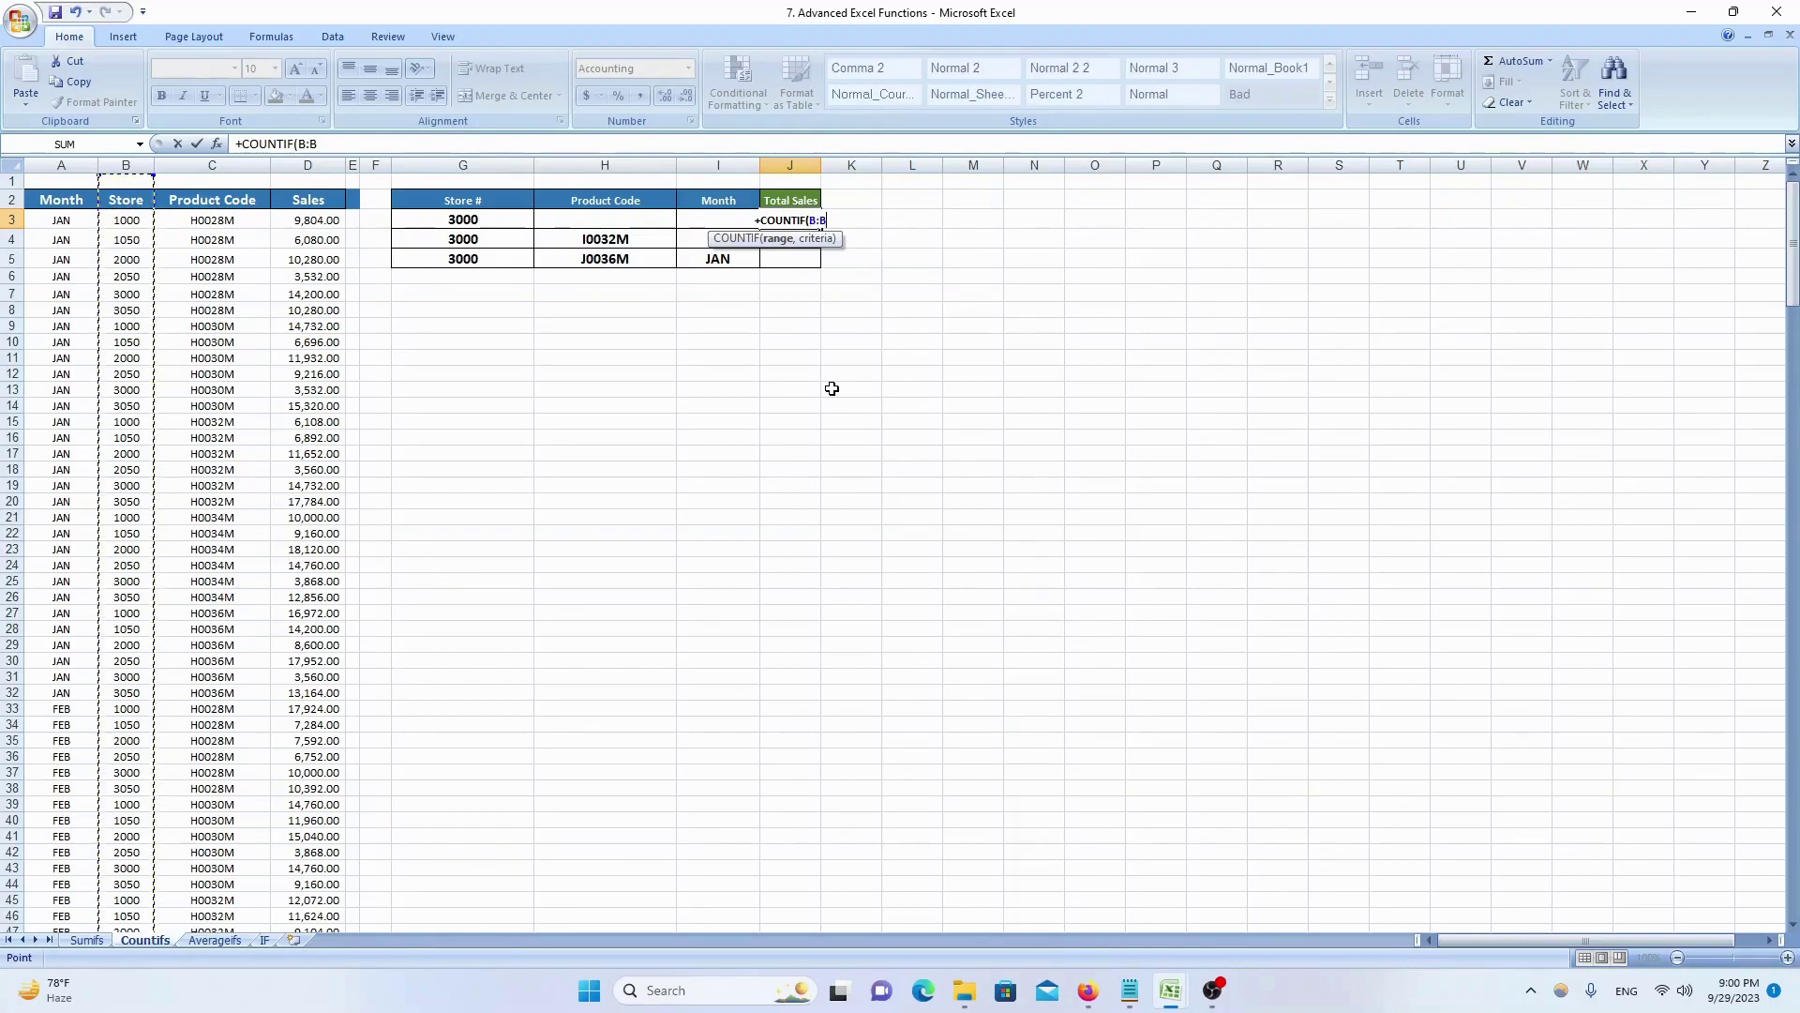
# - Use the store number in G3 as the criteria and complete J3 as +COUNTIF(B:B,G3)
pyautogui.write(',')
pyautogui.press('Left')
pyautogui.press('Left')
pyautogui.press('Left')
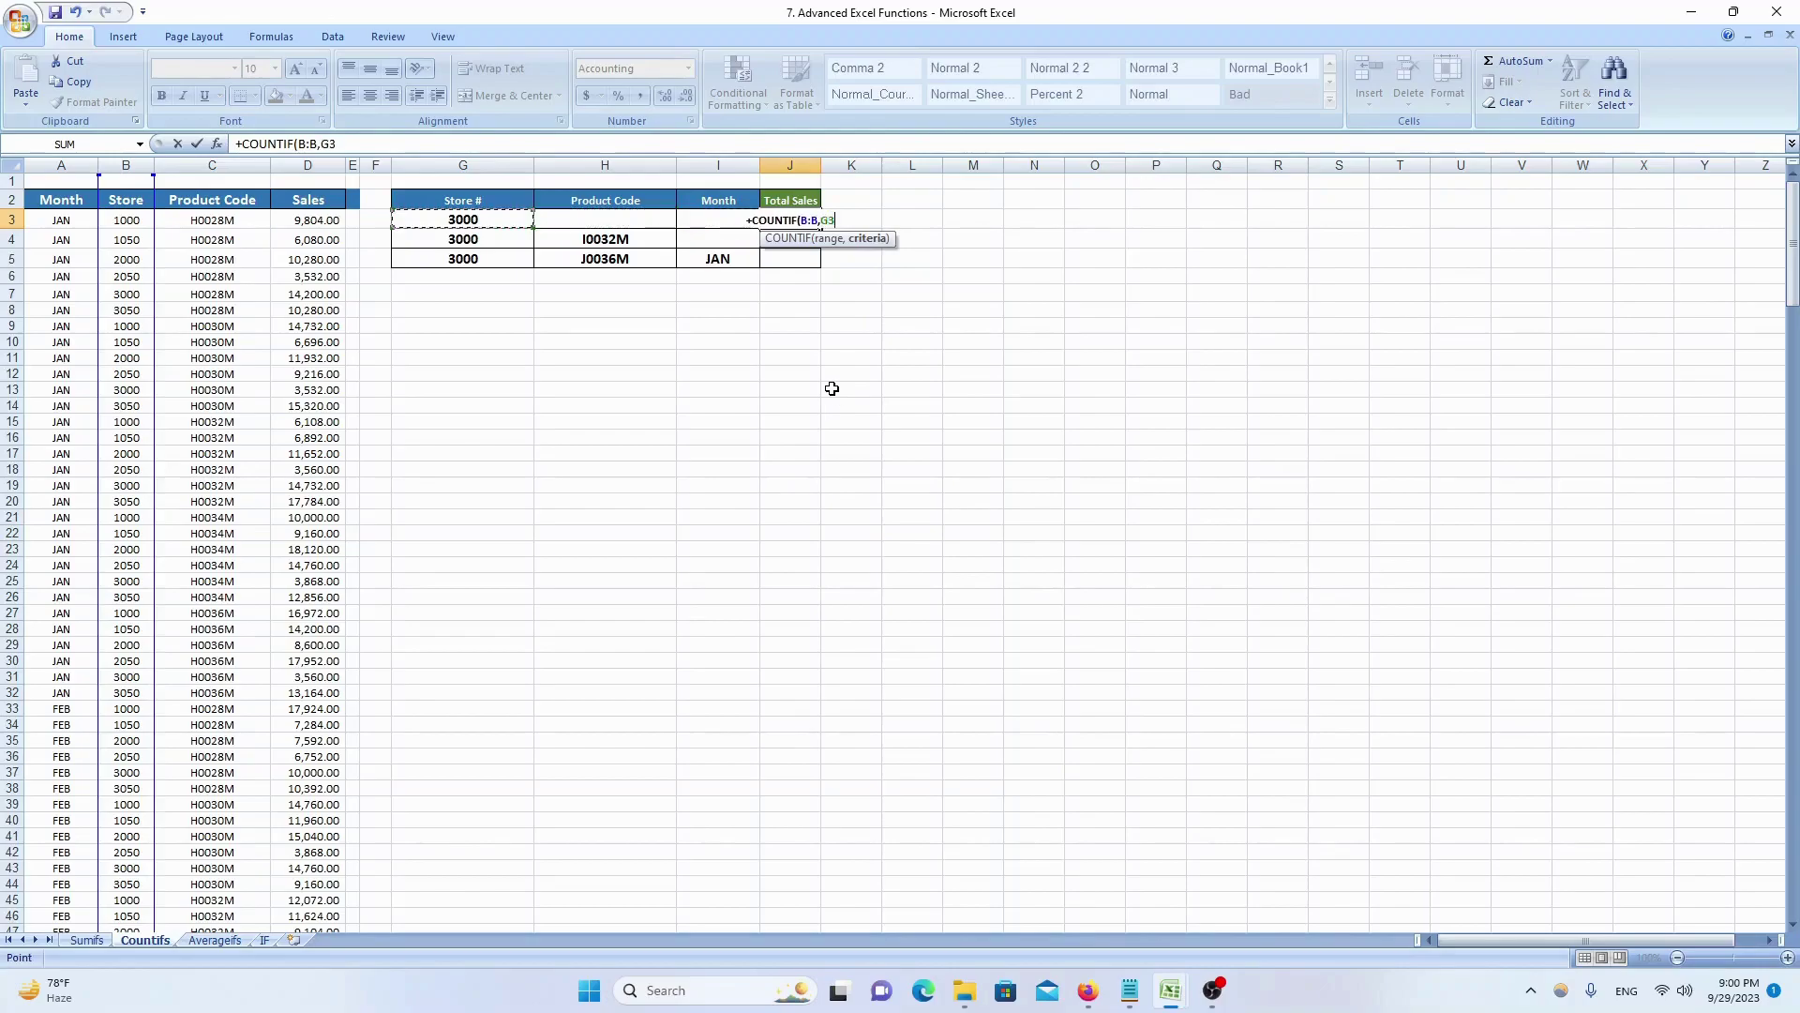
pyautogui.write(')')
pyautogui.hotkey('ctrl', 'Return')
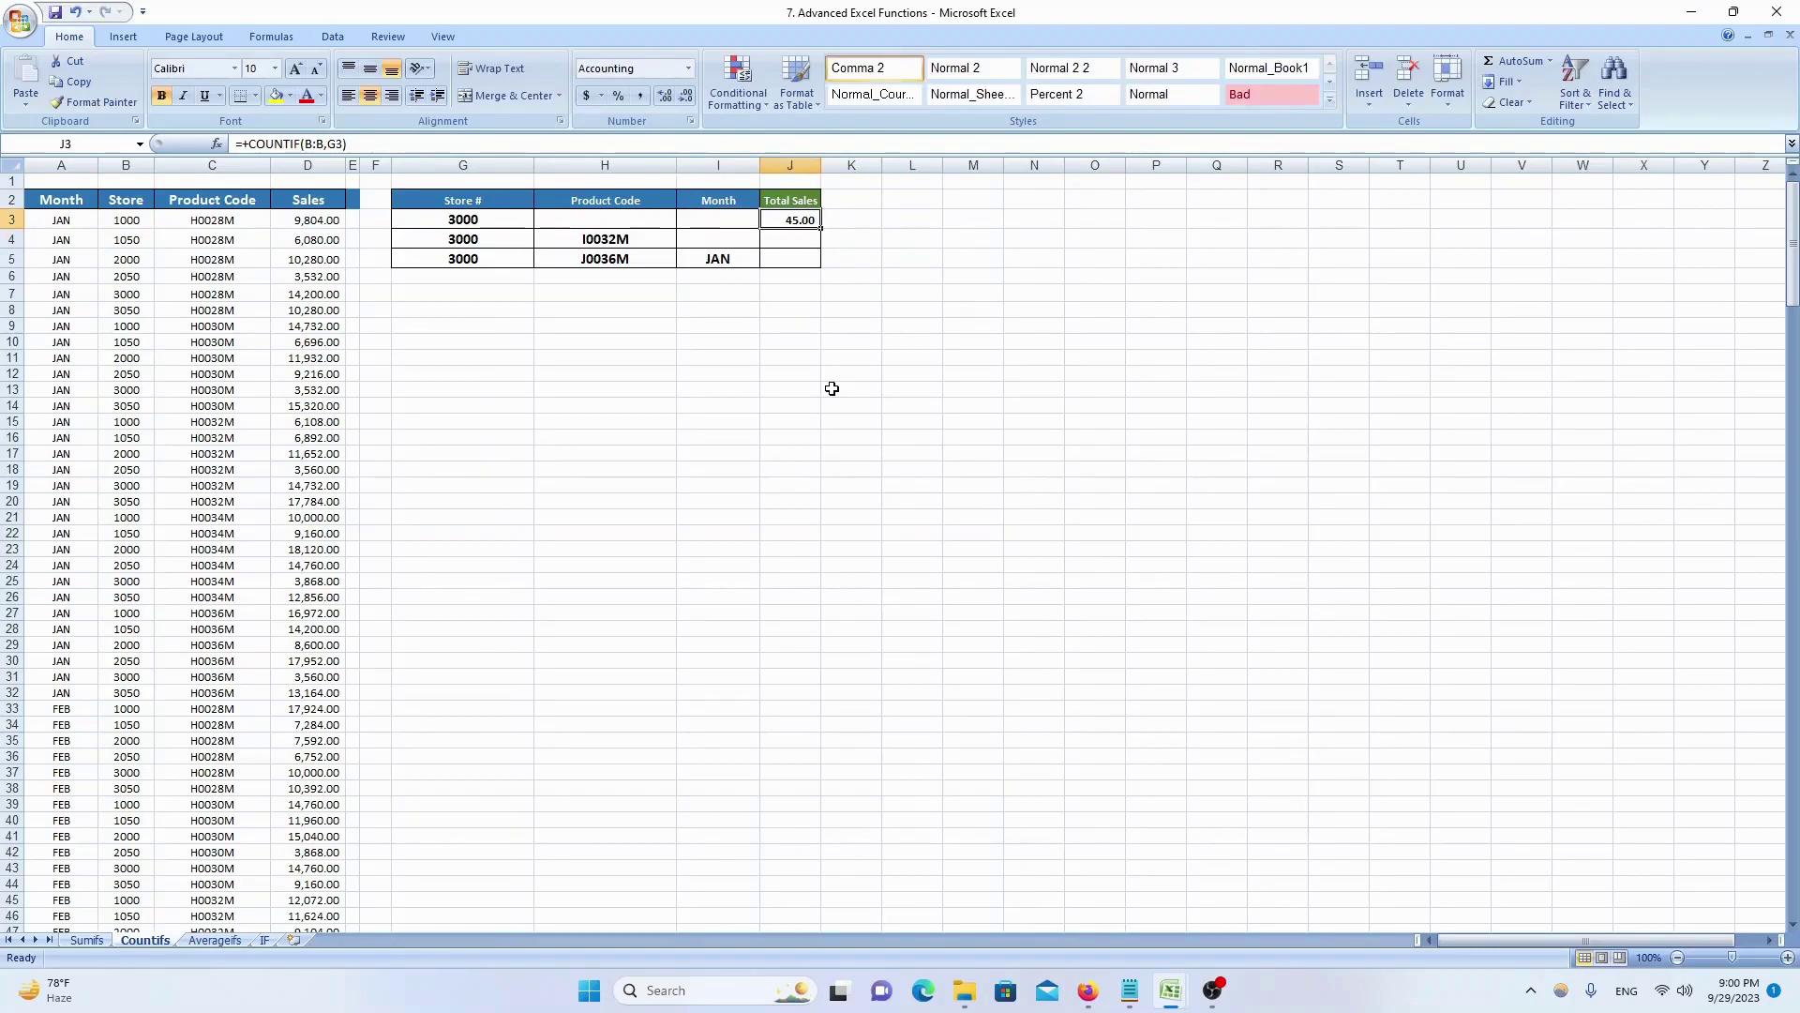
# - Check the J3 count against the store in G3 and review the store and product code criteria in row 4
pyautogui.press('Left')
pyautogui.press('Left')
pyautogui.press('Left')
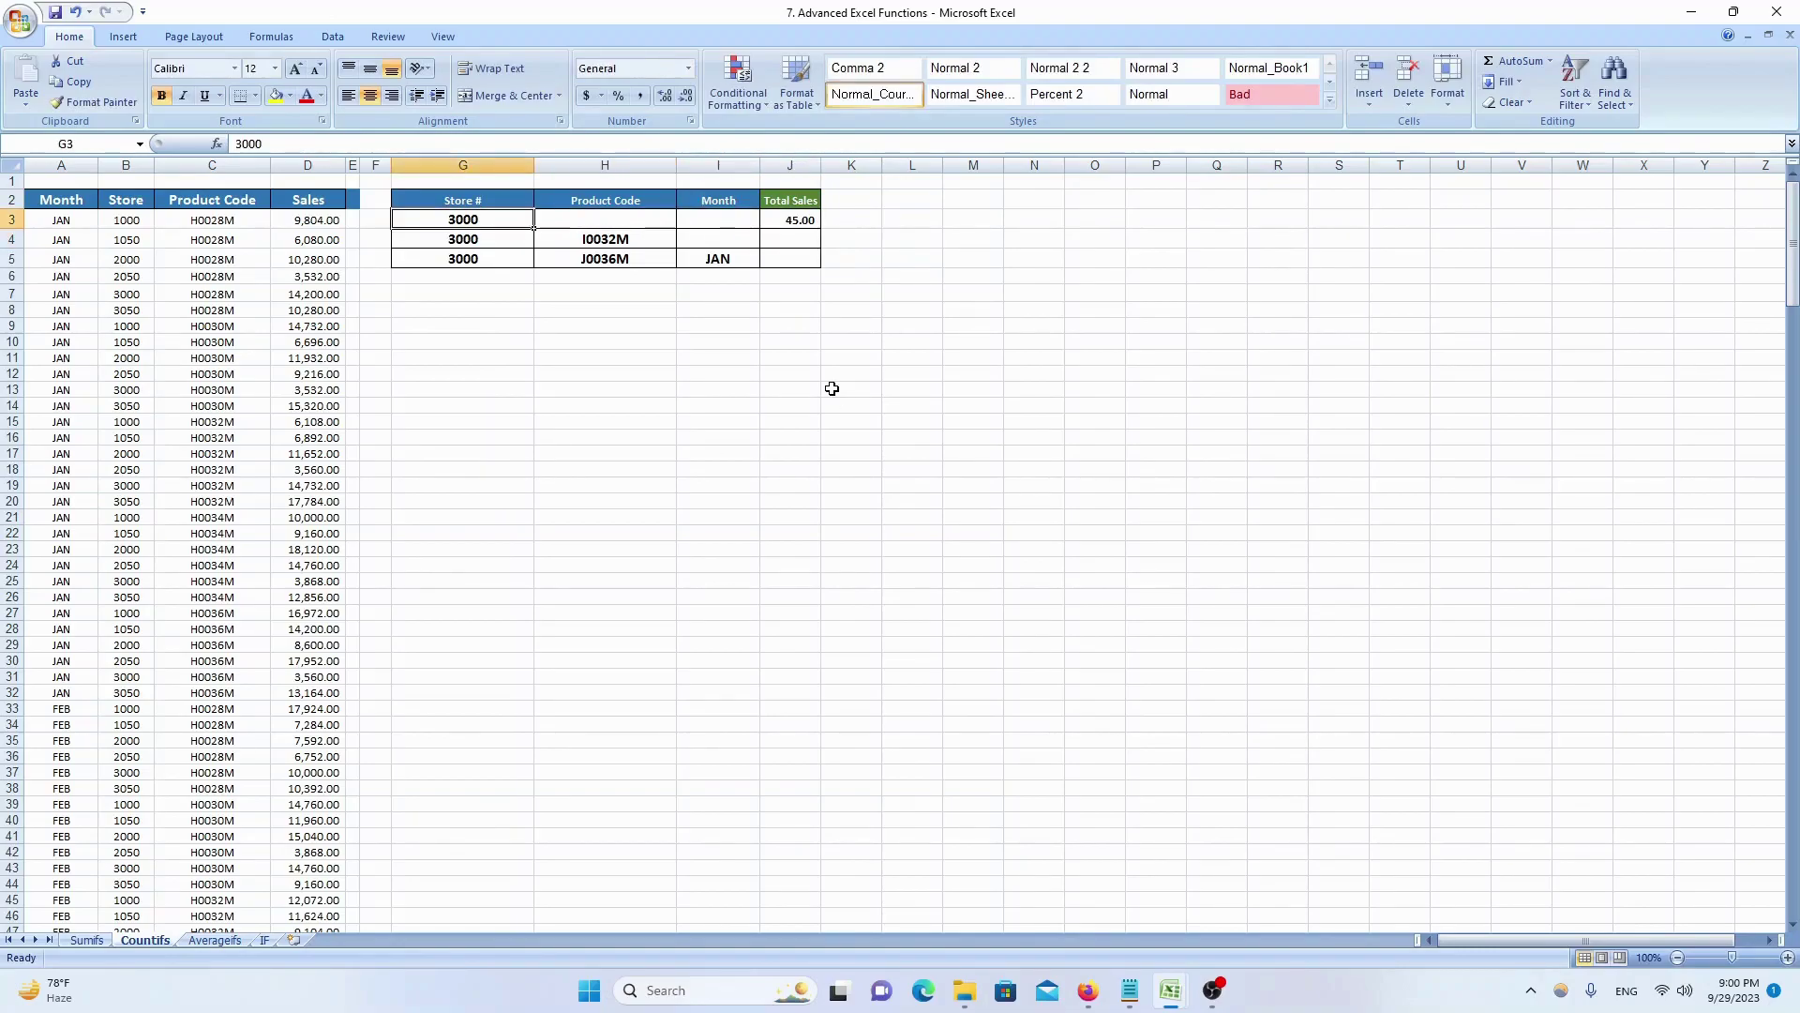
pyautogui.press('Right')
pyautogui.press('Right')
pyautogui.press('Right')
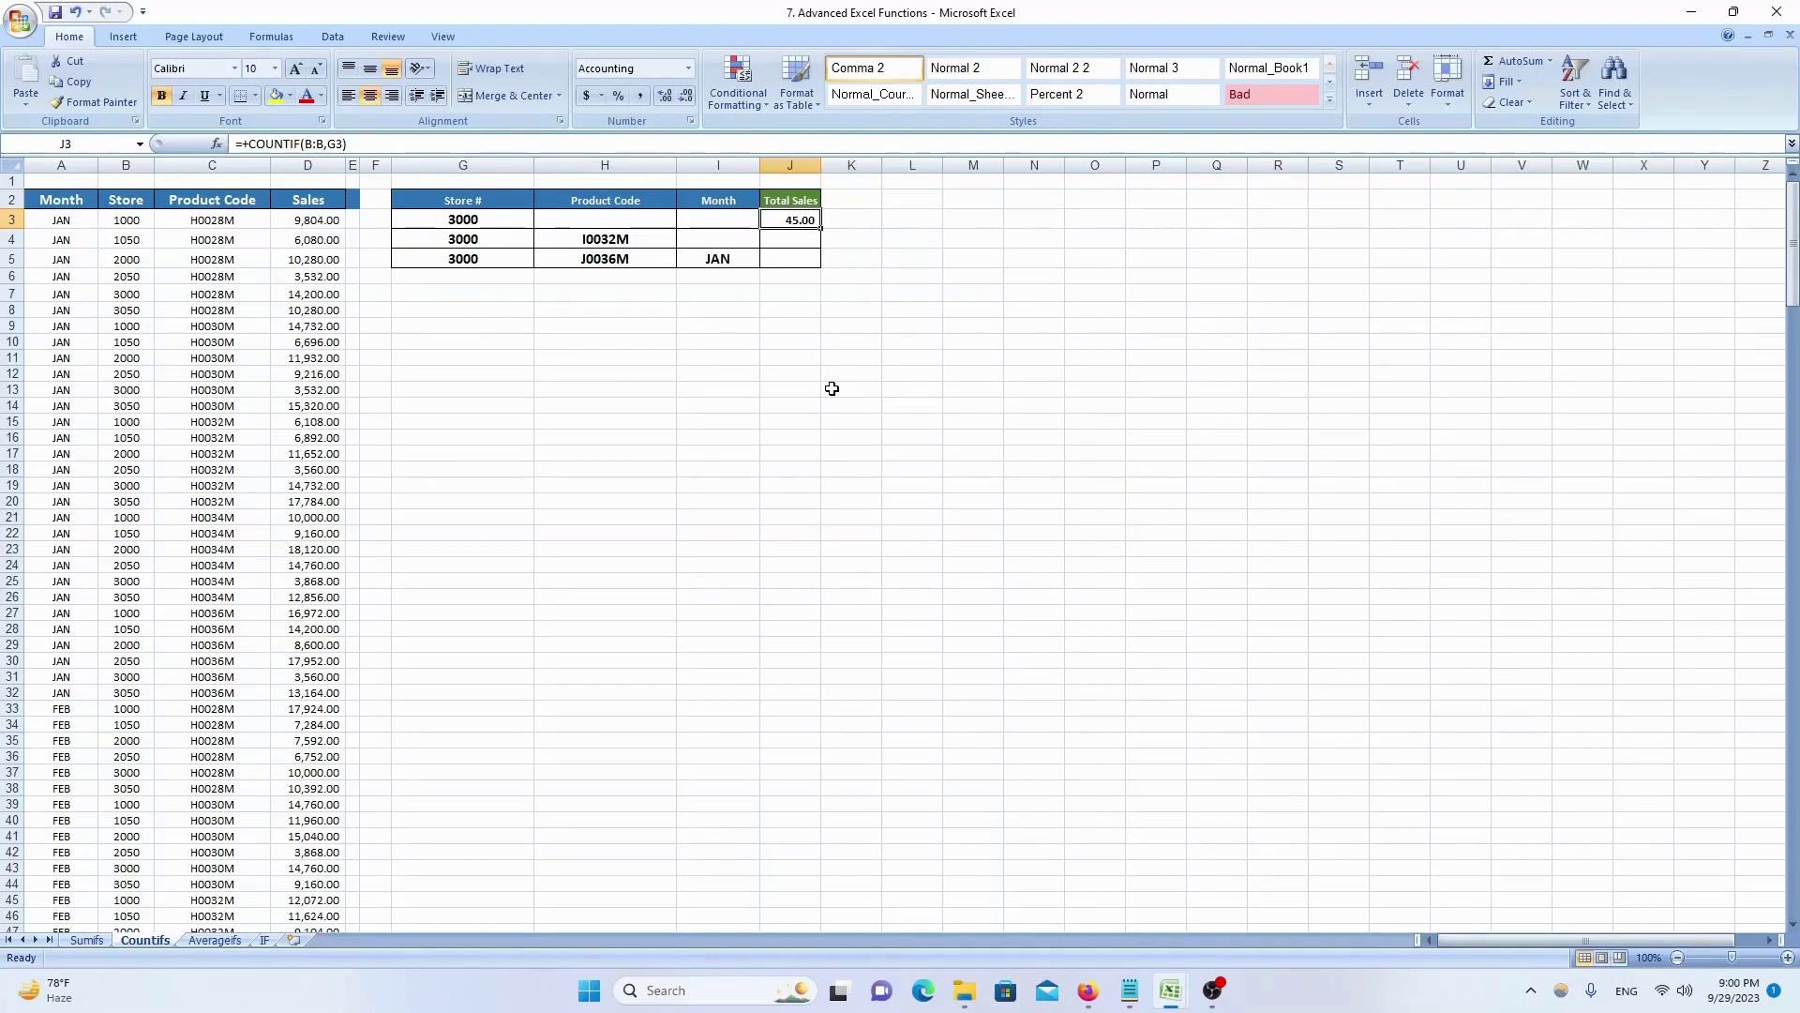
pyautogui.press('Down')
pyautogui.press('Left')
pyautogui.press('Left')
pyautogui.press('Left')
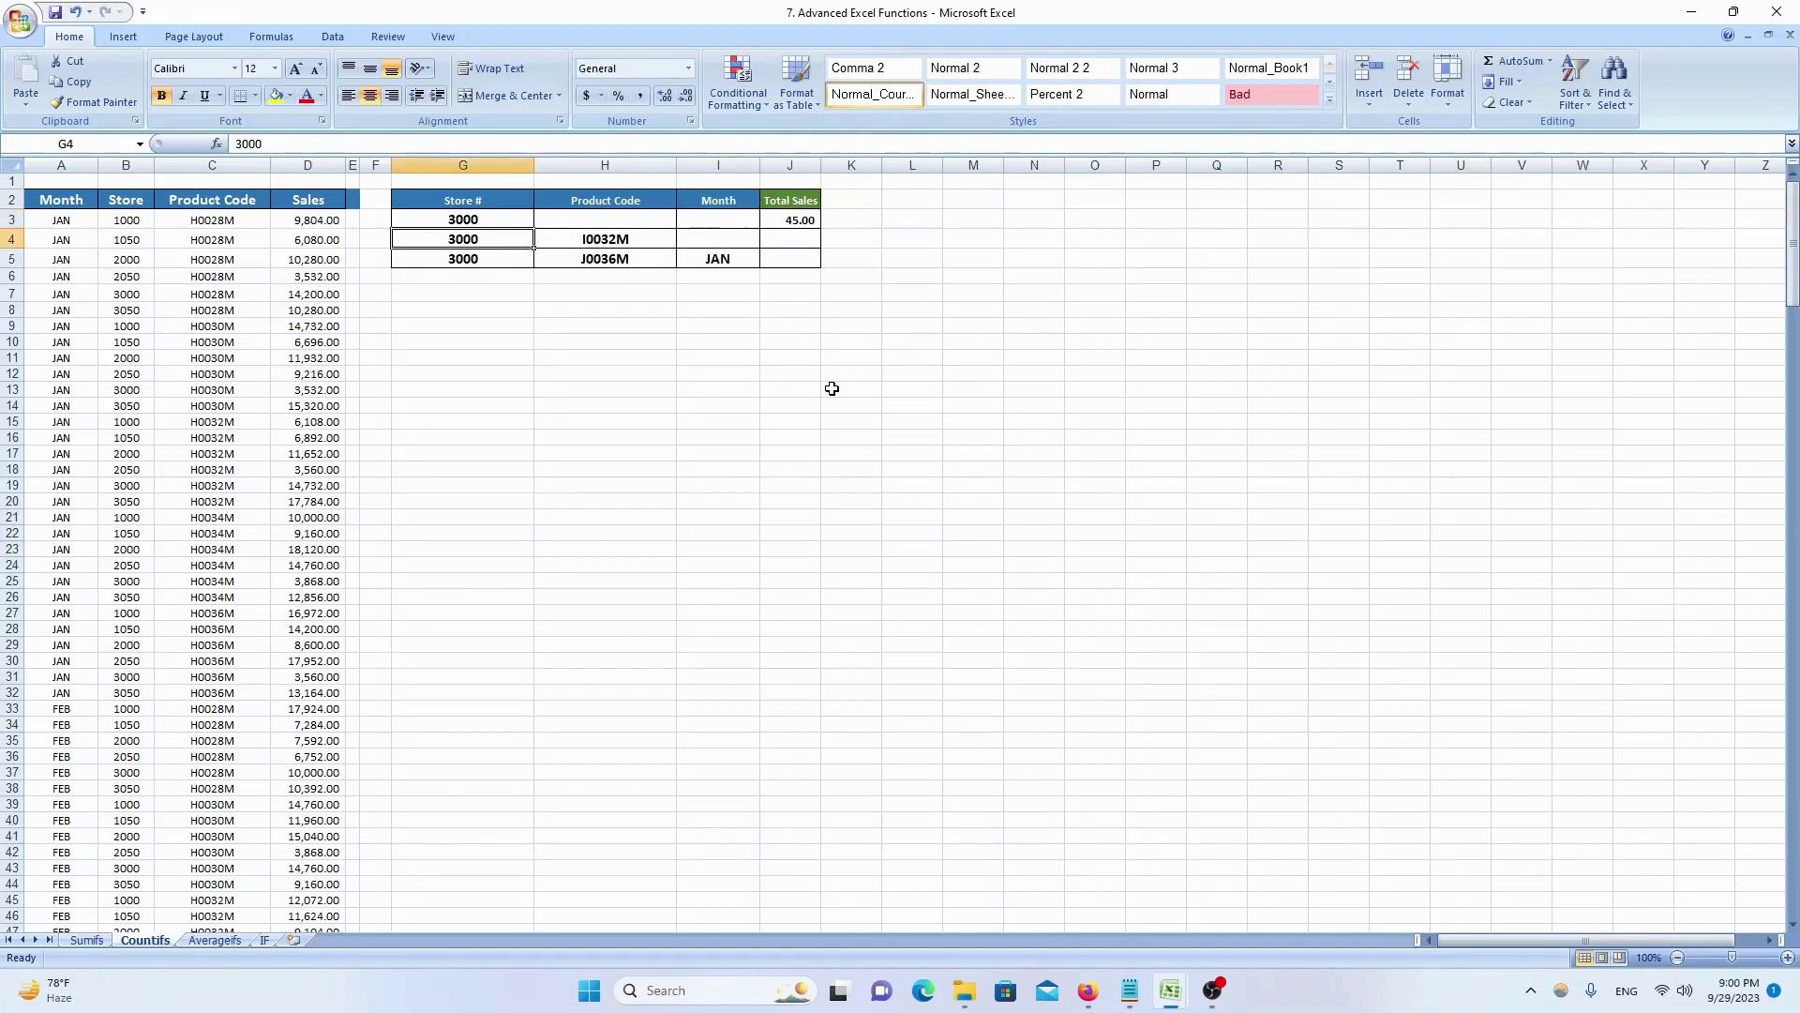
pyautogui.press('Right')
pyautogui.press('Left')
pyautogui.press('Right')
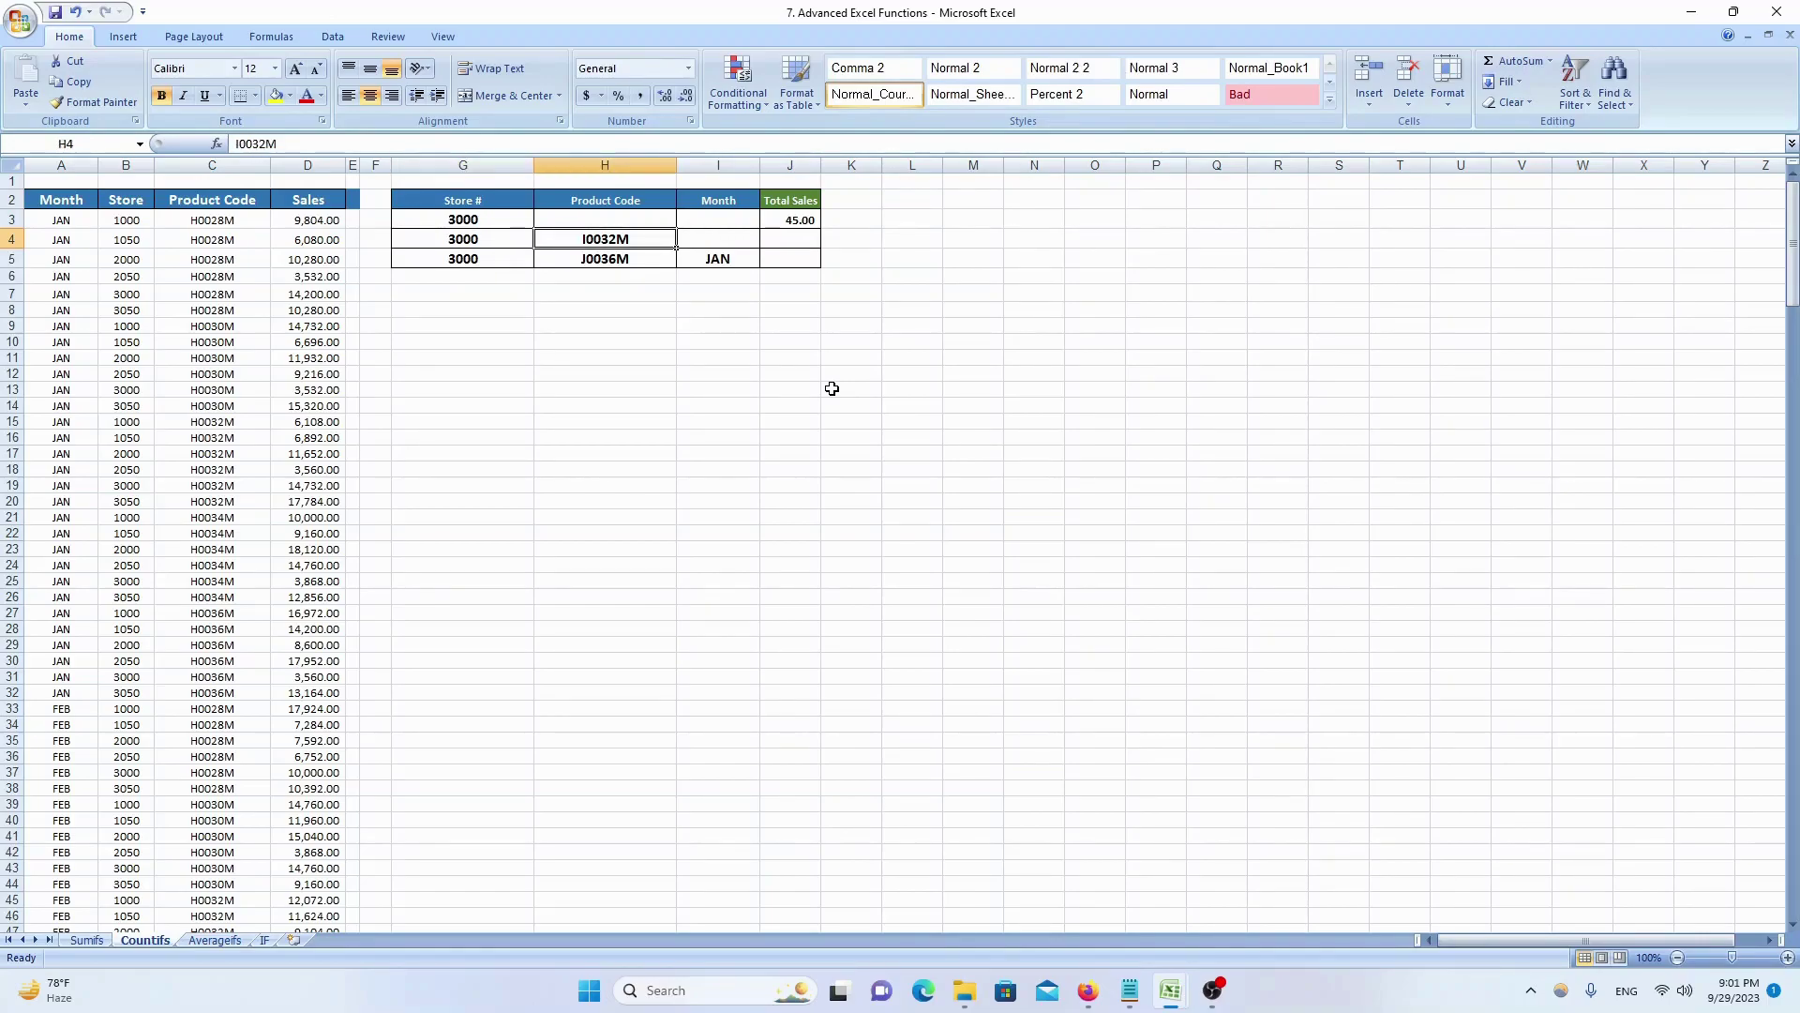
pyautogui.press('Right')
pyautogui.press('Right')
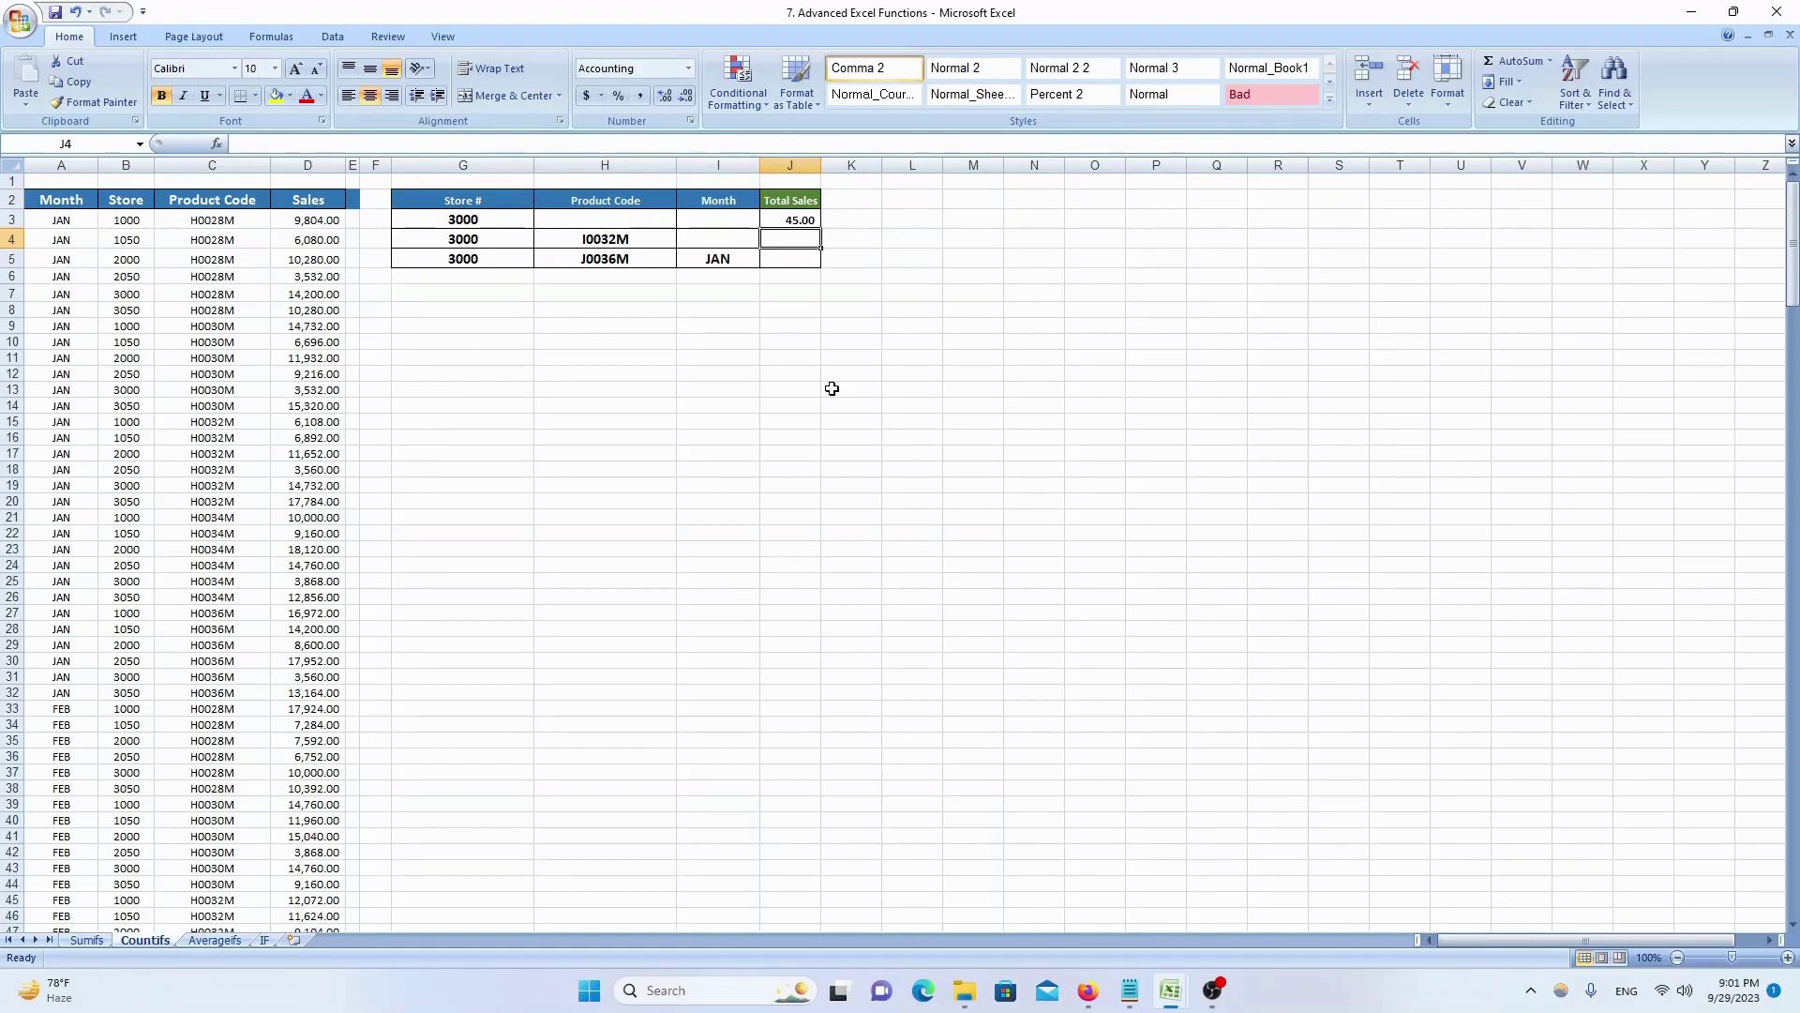
pyautogui.write('+coun')
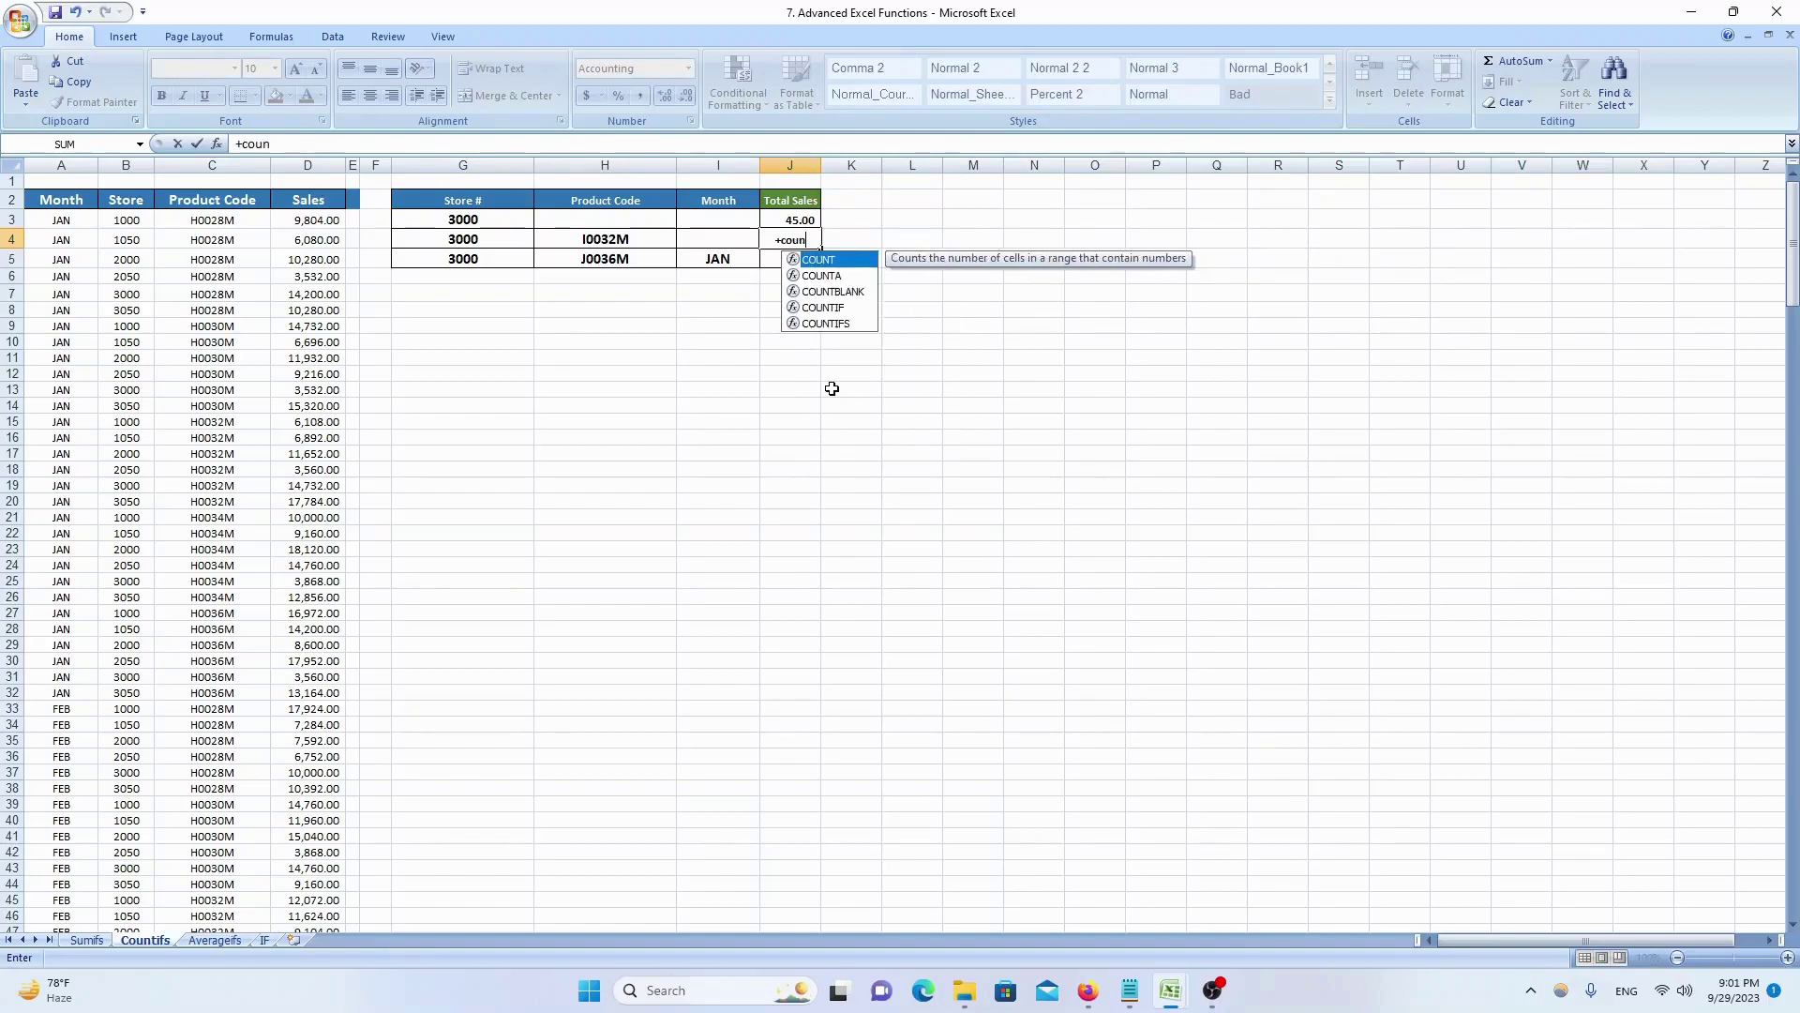
pyautogui.write('ifs')
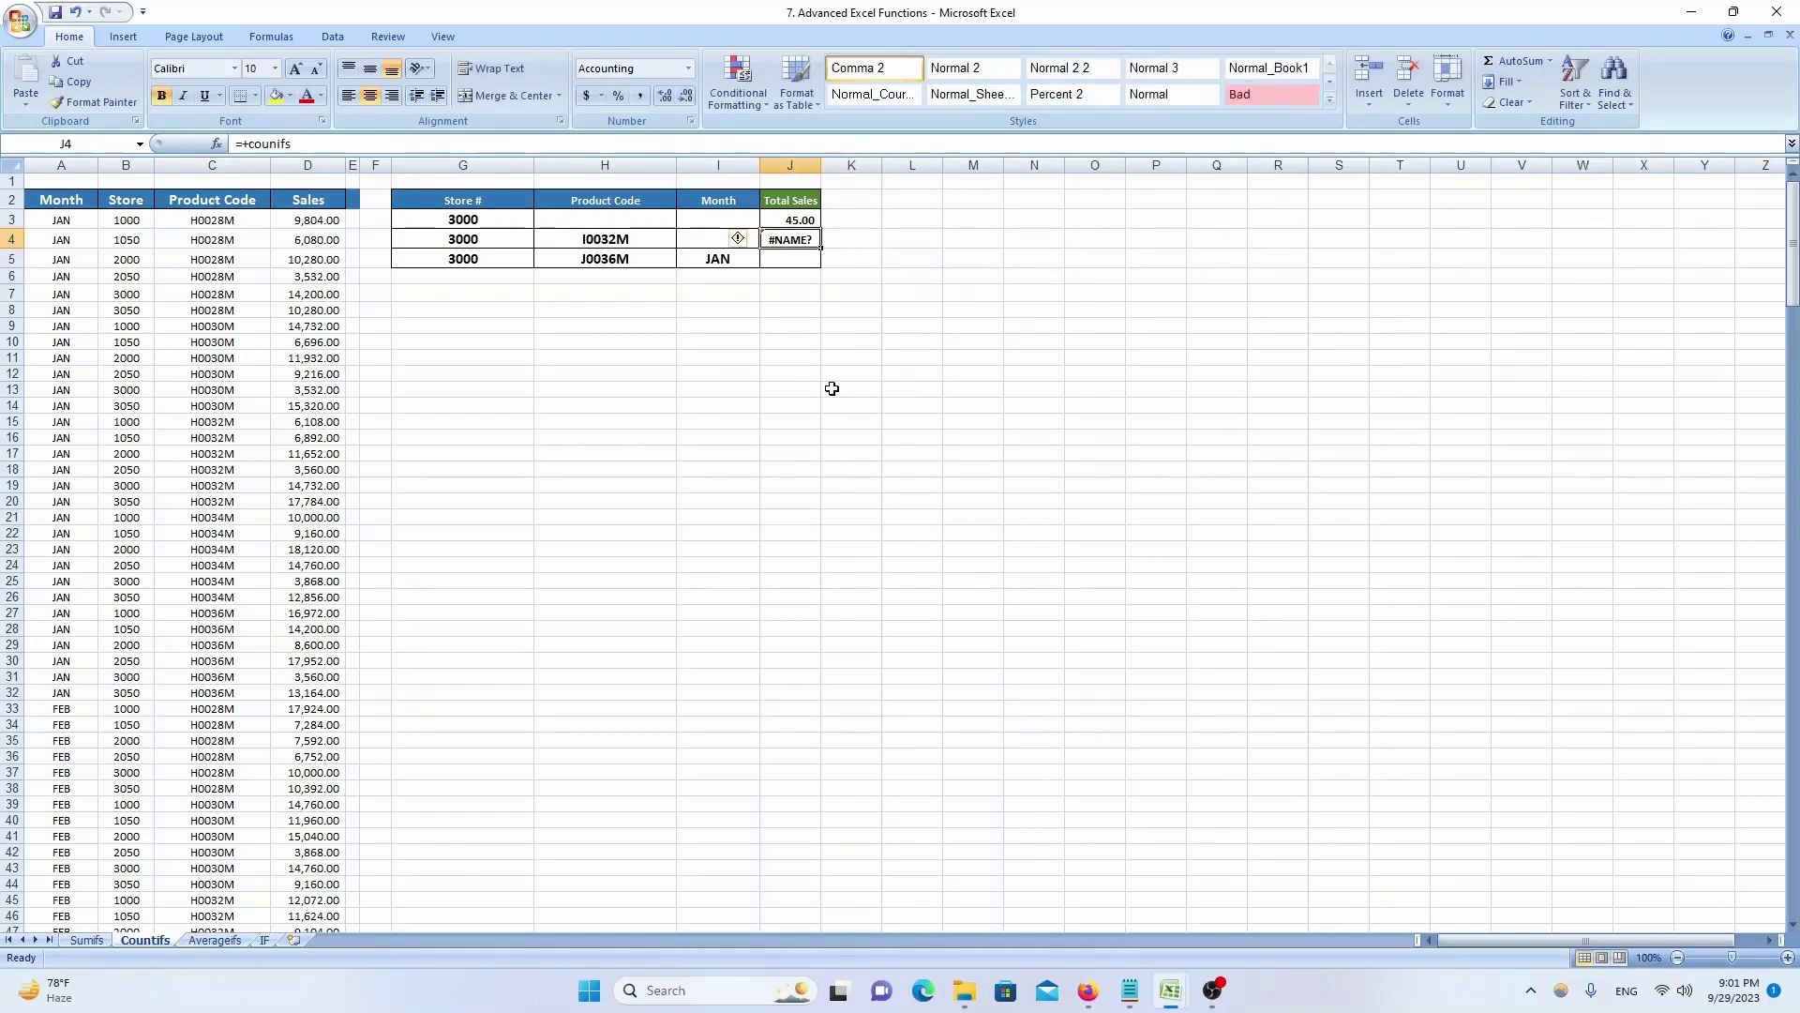
pyautogui.press('BackSpace')
pyautogui.press('BackSpace')
pyautogui.press('BackSpace')
pyautogui.press('BackSpace')
pyautogui.press('BackSpace')
pyautogui.press('BackSpace')
pyautogui.press('BackSpace')
# - Start a COUNTIFS formula in J4 with Store column B:B matched to G4 as the first condition
pyautogui.write('counti')
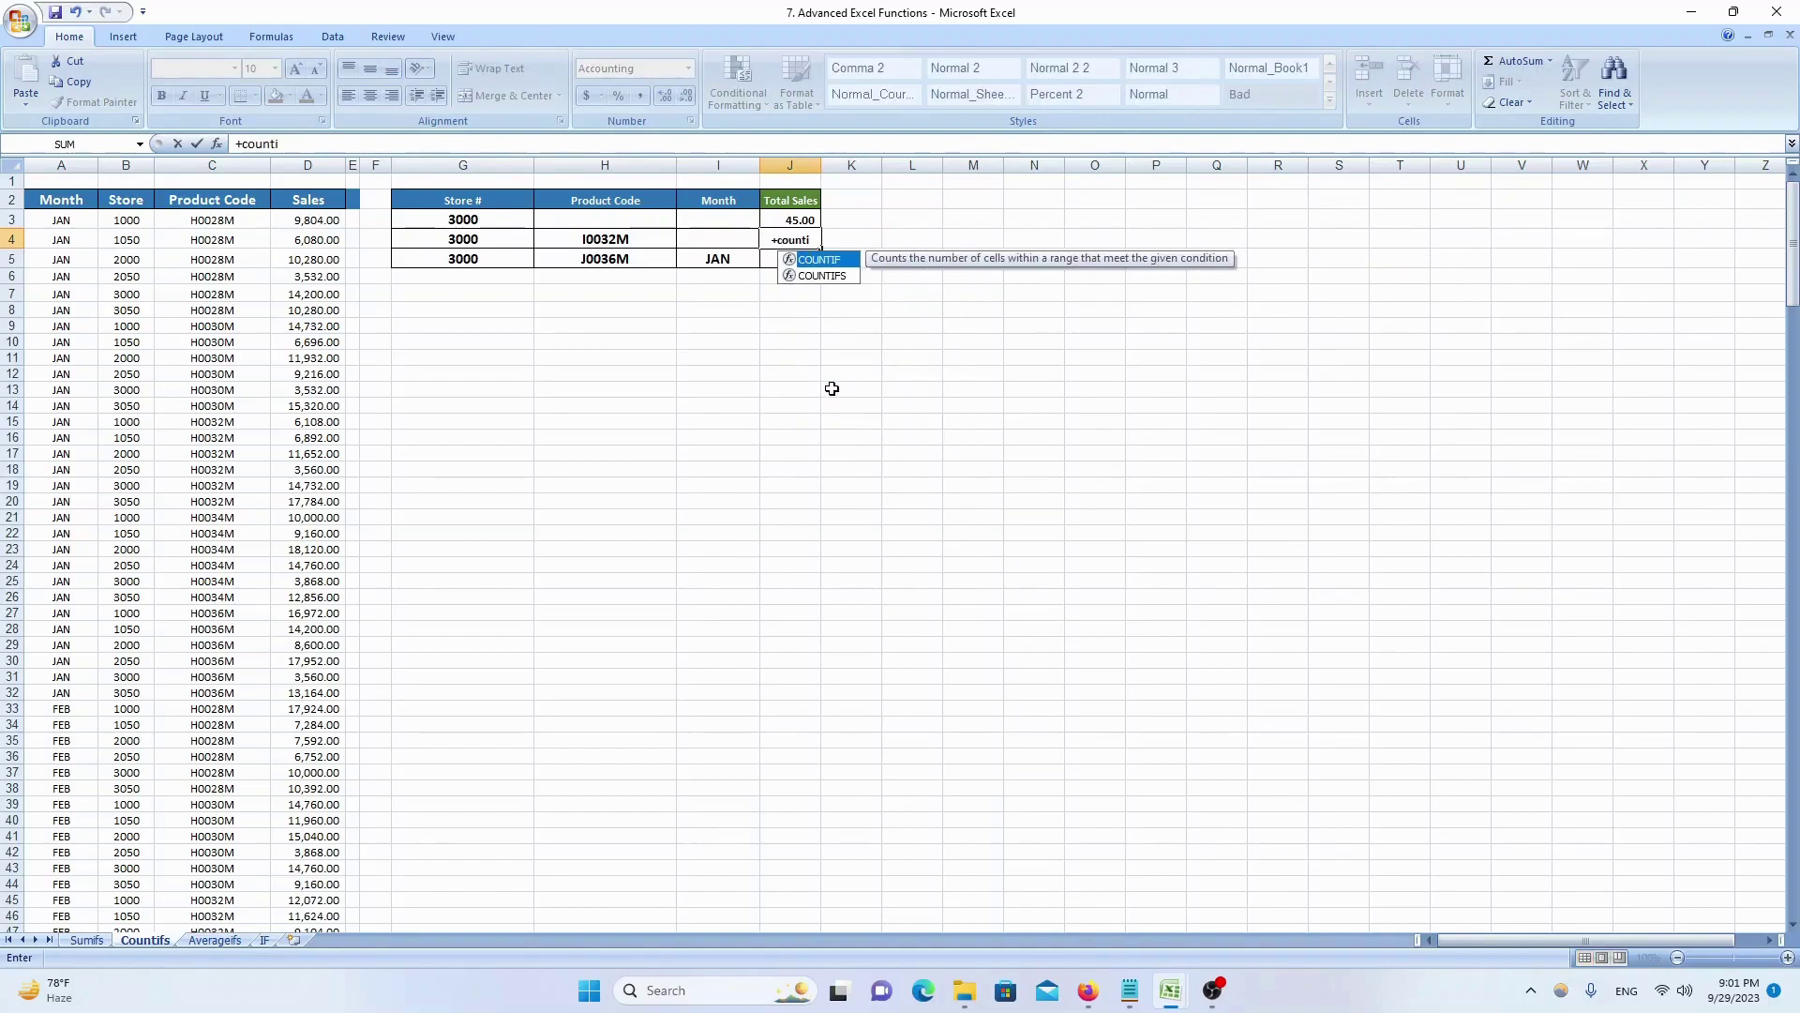
pyautogui.press('Down')
pyautogui.press('Tab')
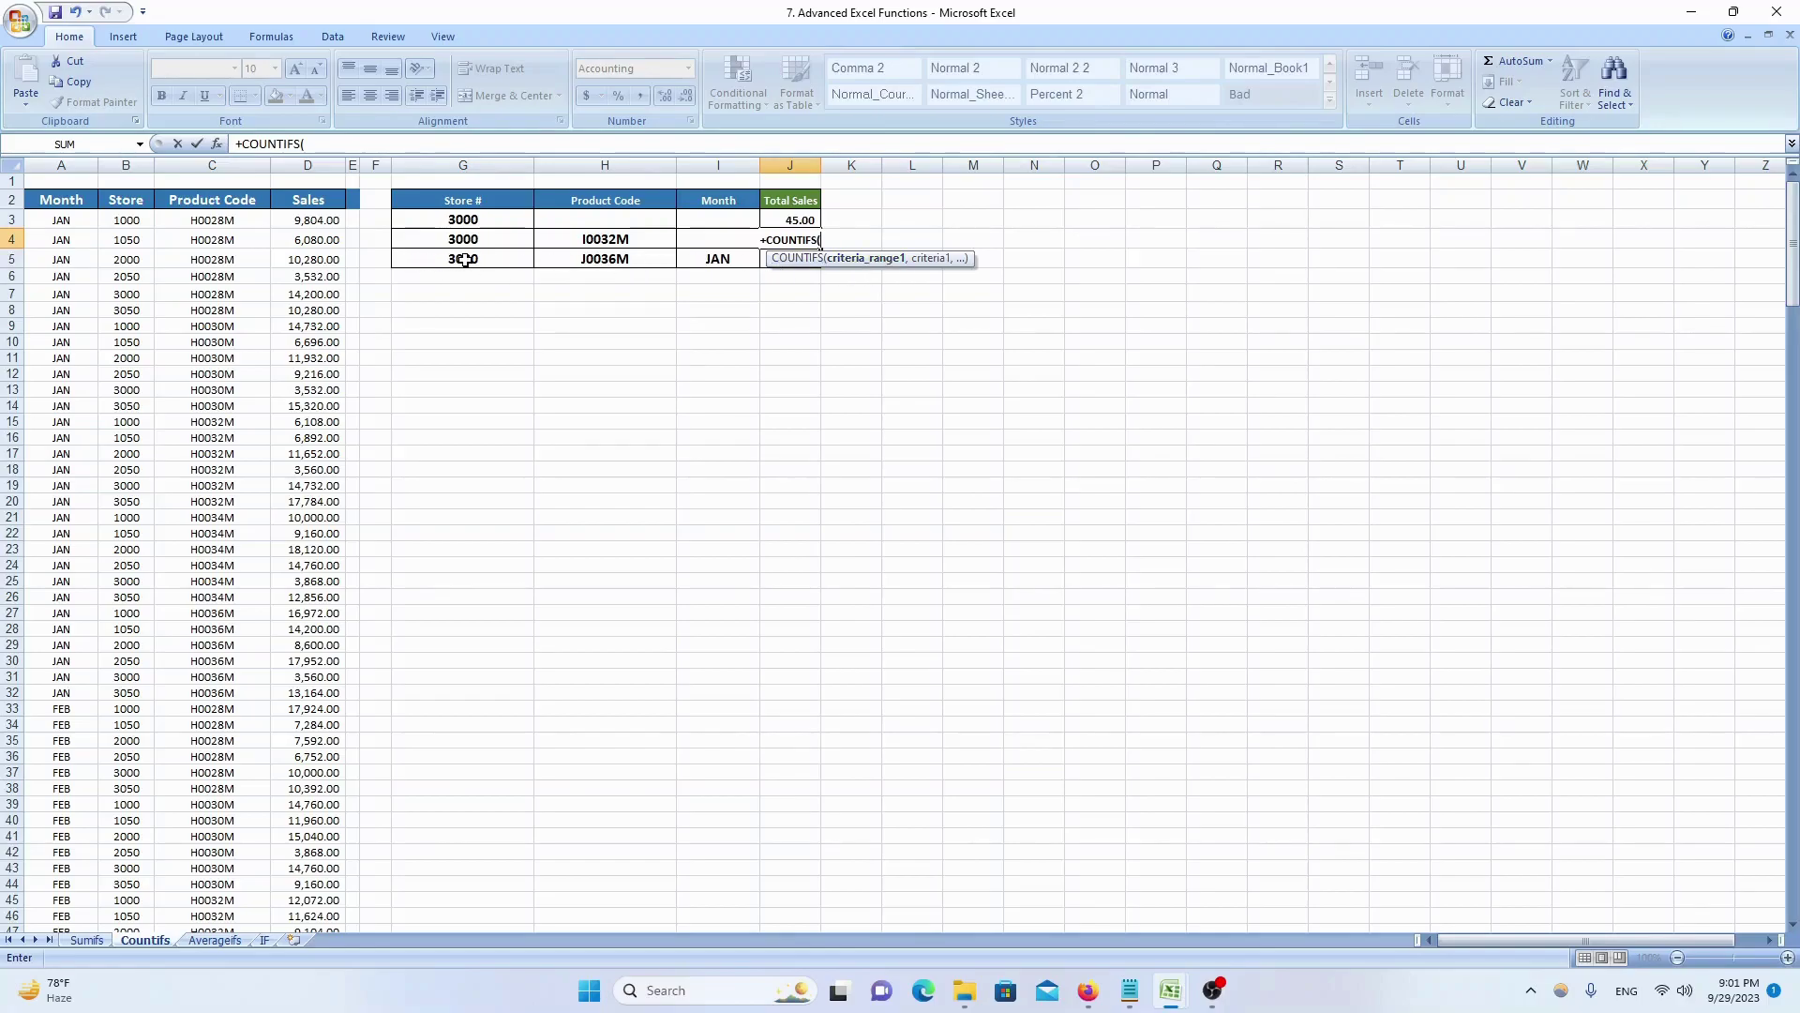
pyautogui.click(131, 164)
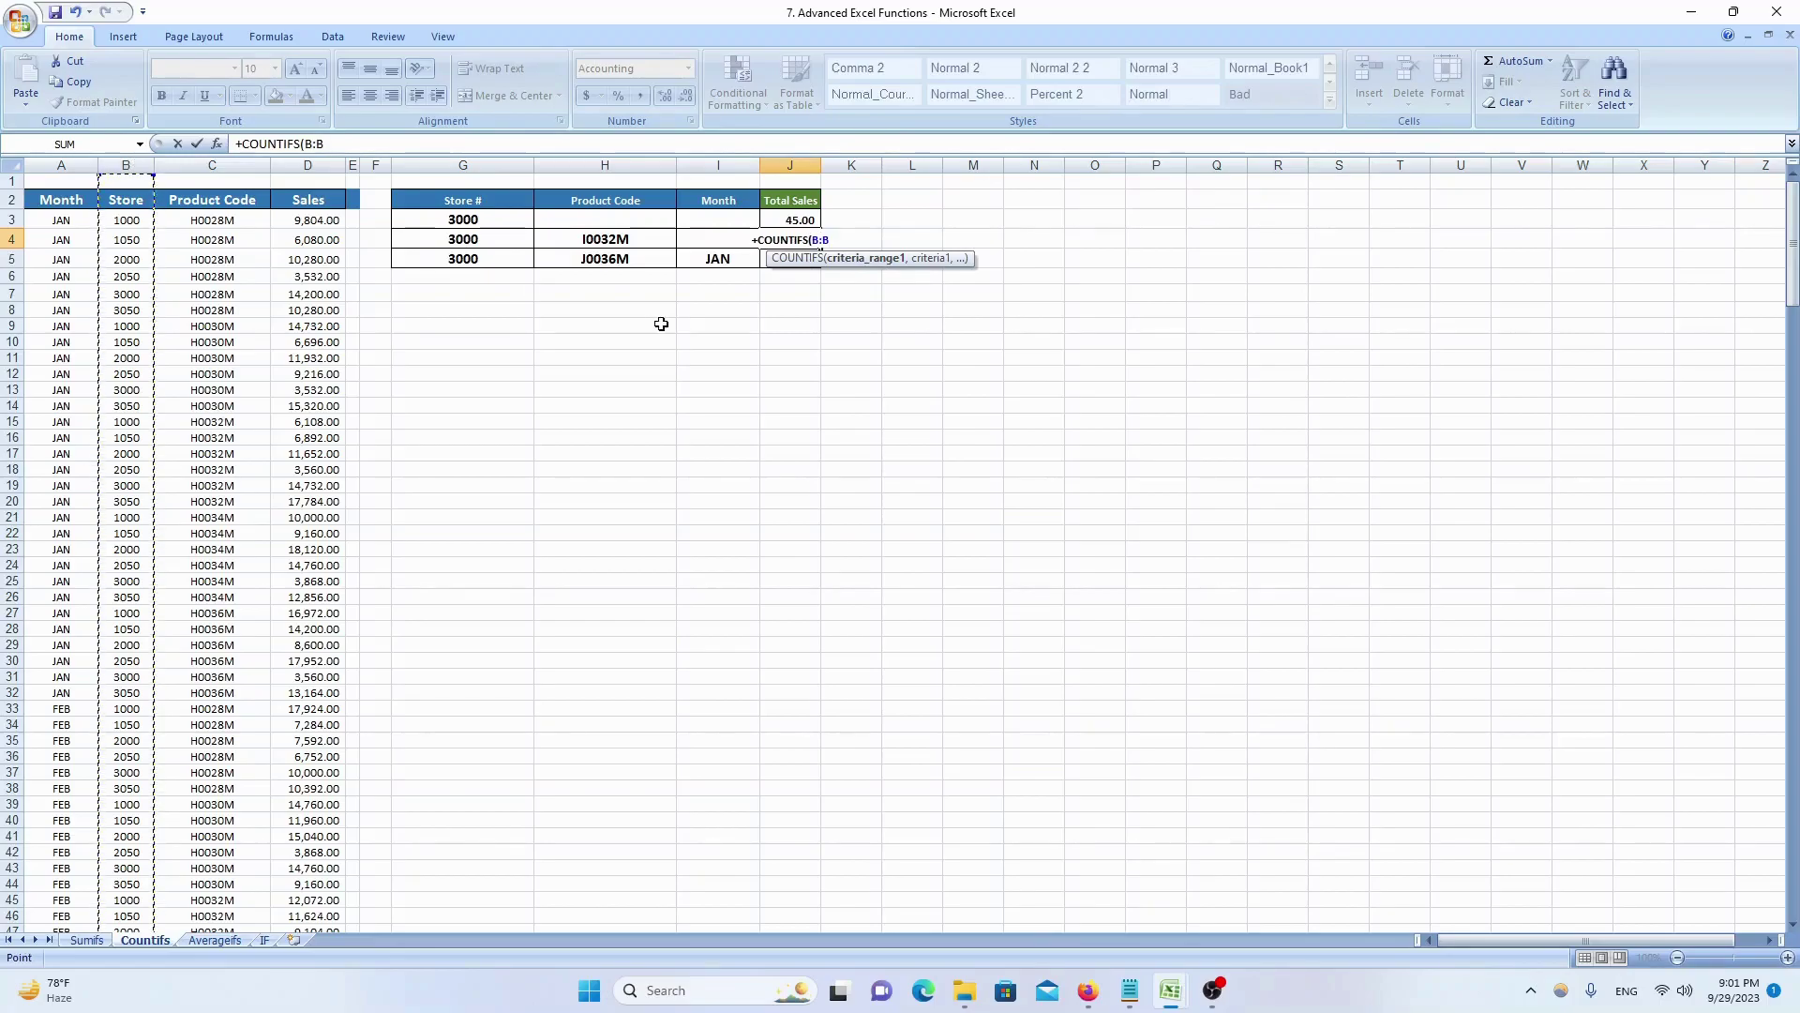
pyautogui.write(',')
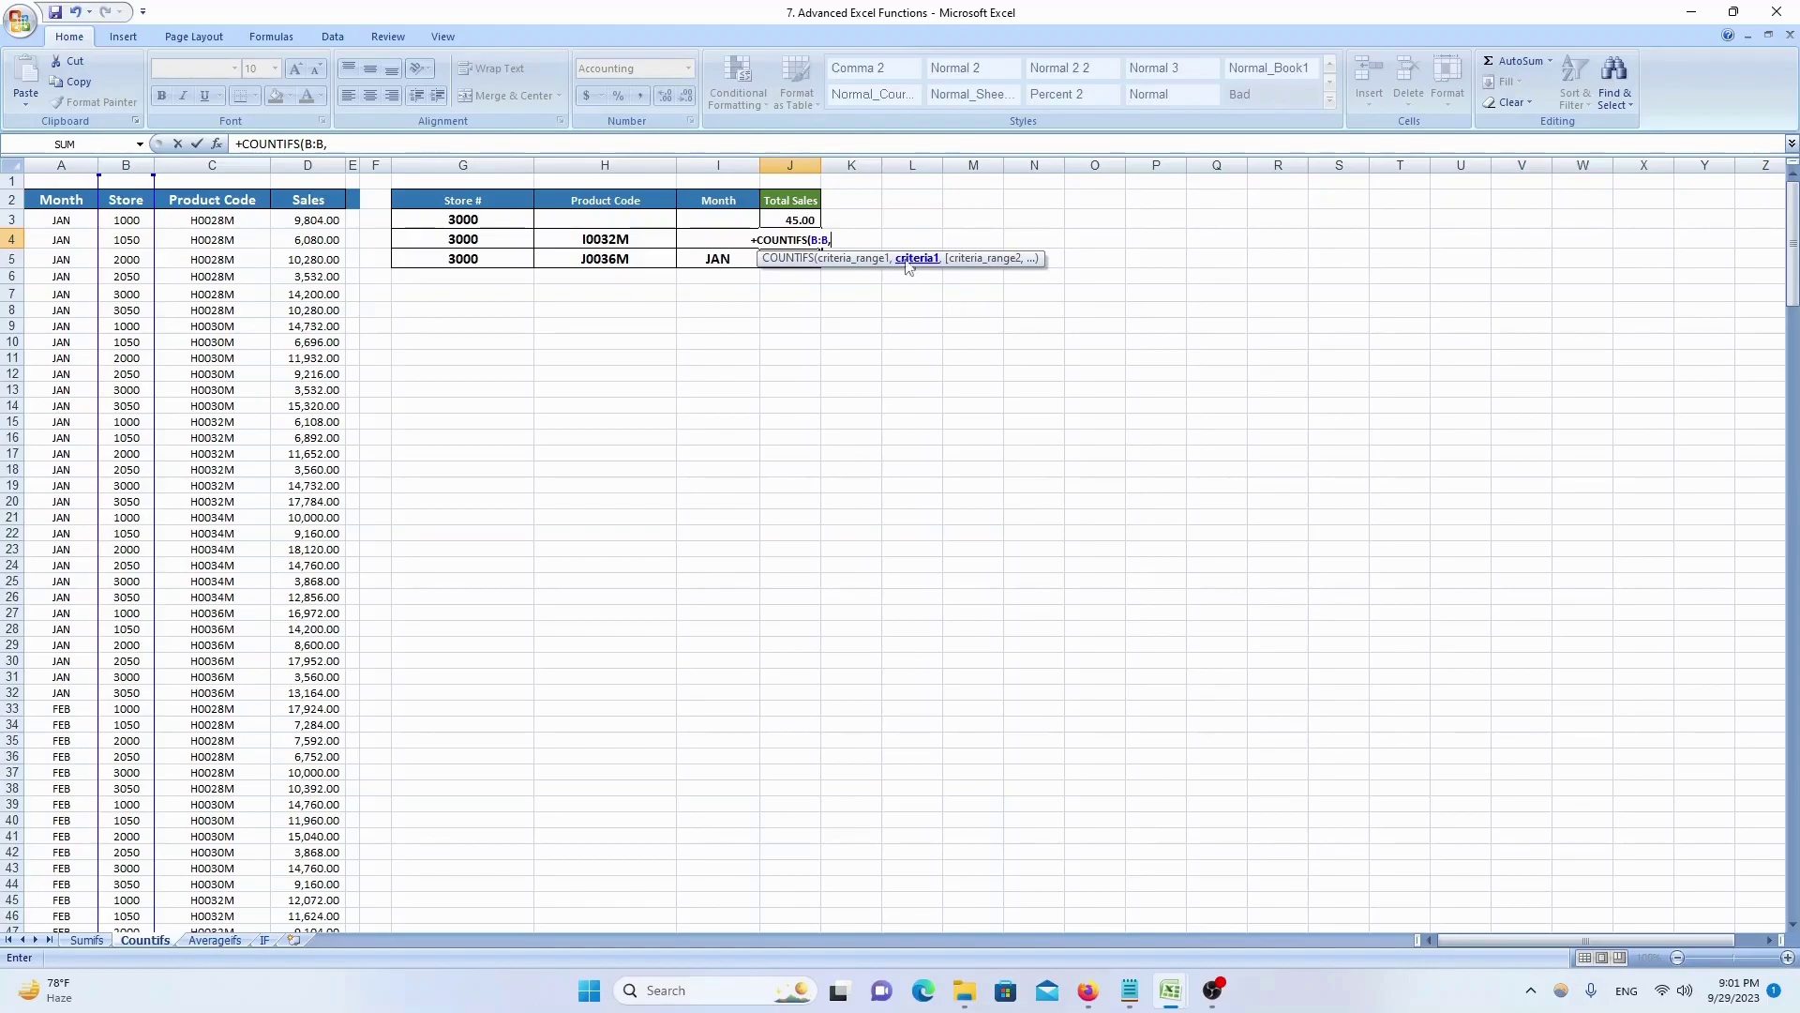
pyautogui.click(496, 239)
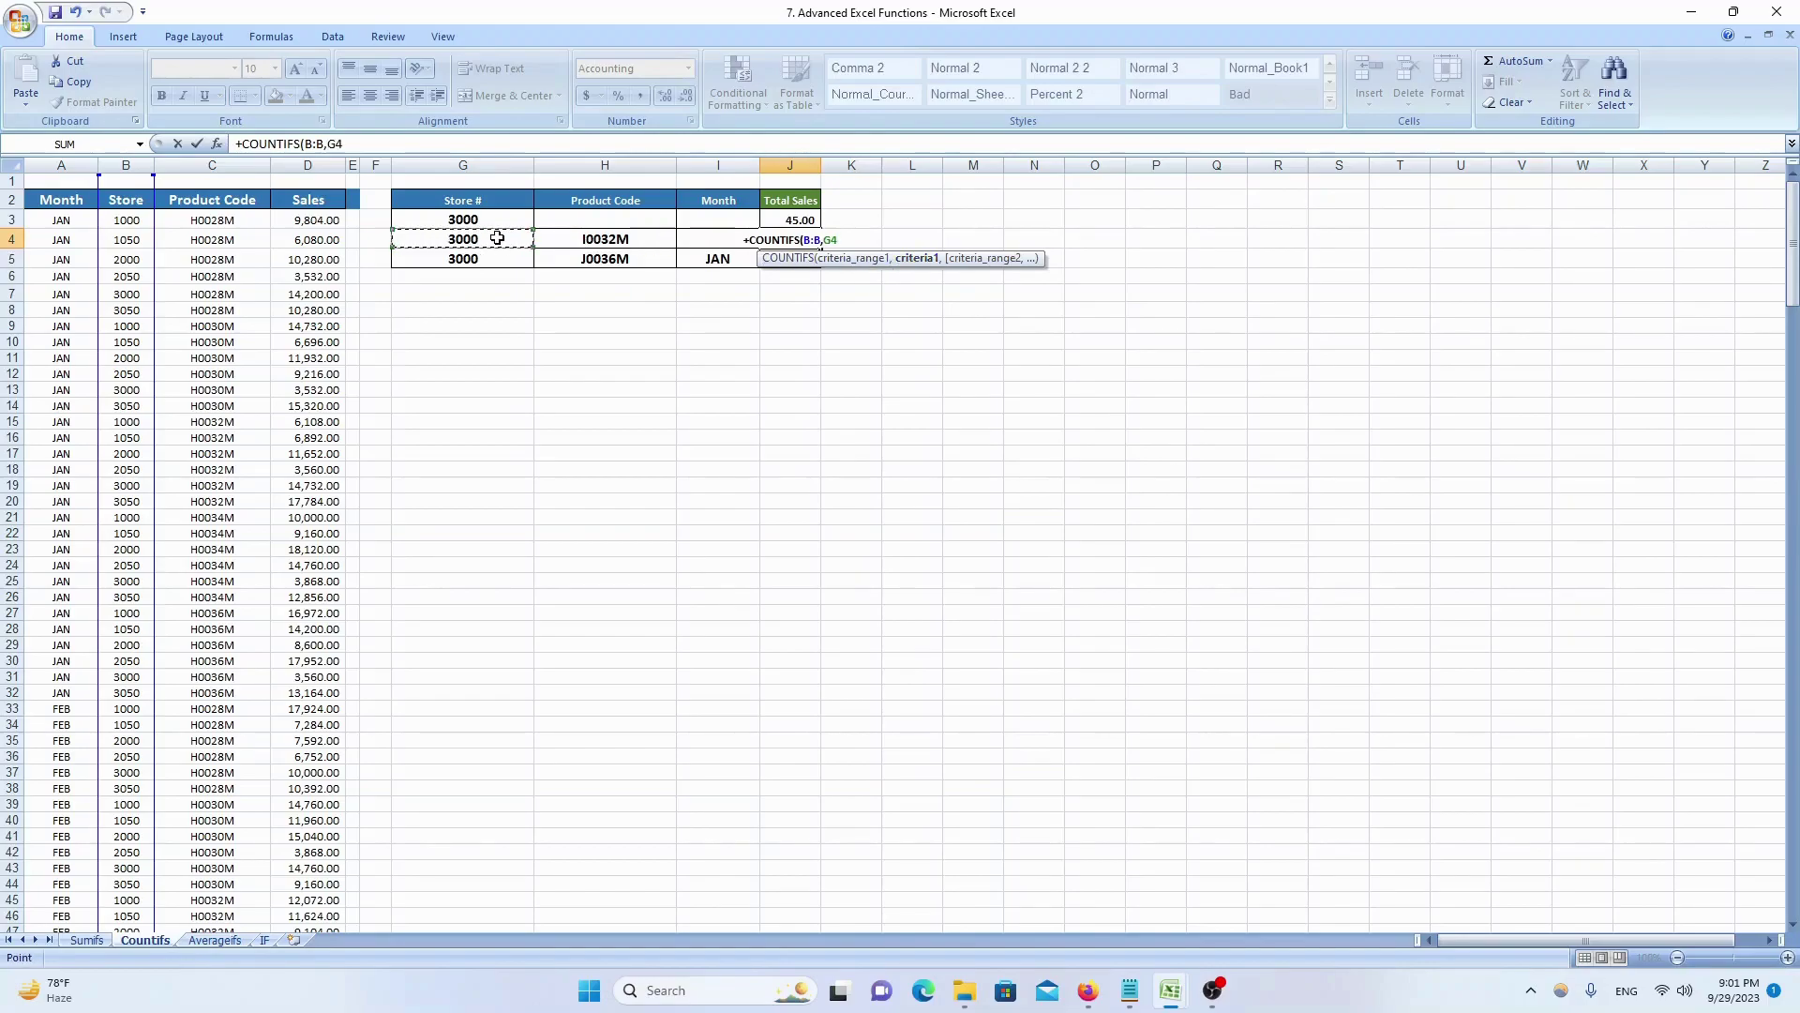
# - Add Product Code column C:C matched to H4 as the second condition, completing J4 as +COUNTIFS(B:B,G4,C:C,H4)
pyautogui.write(',')
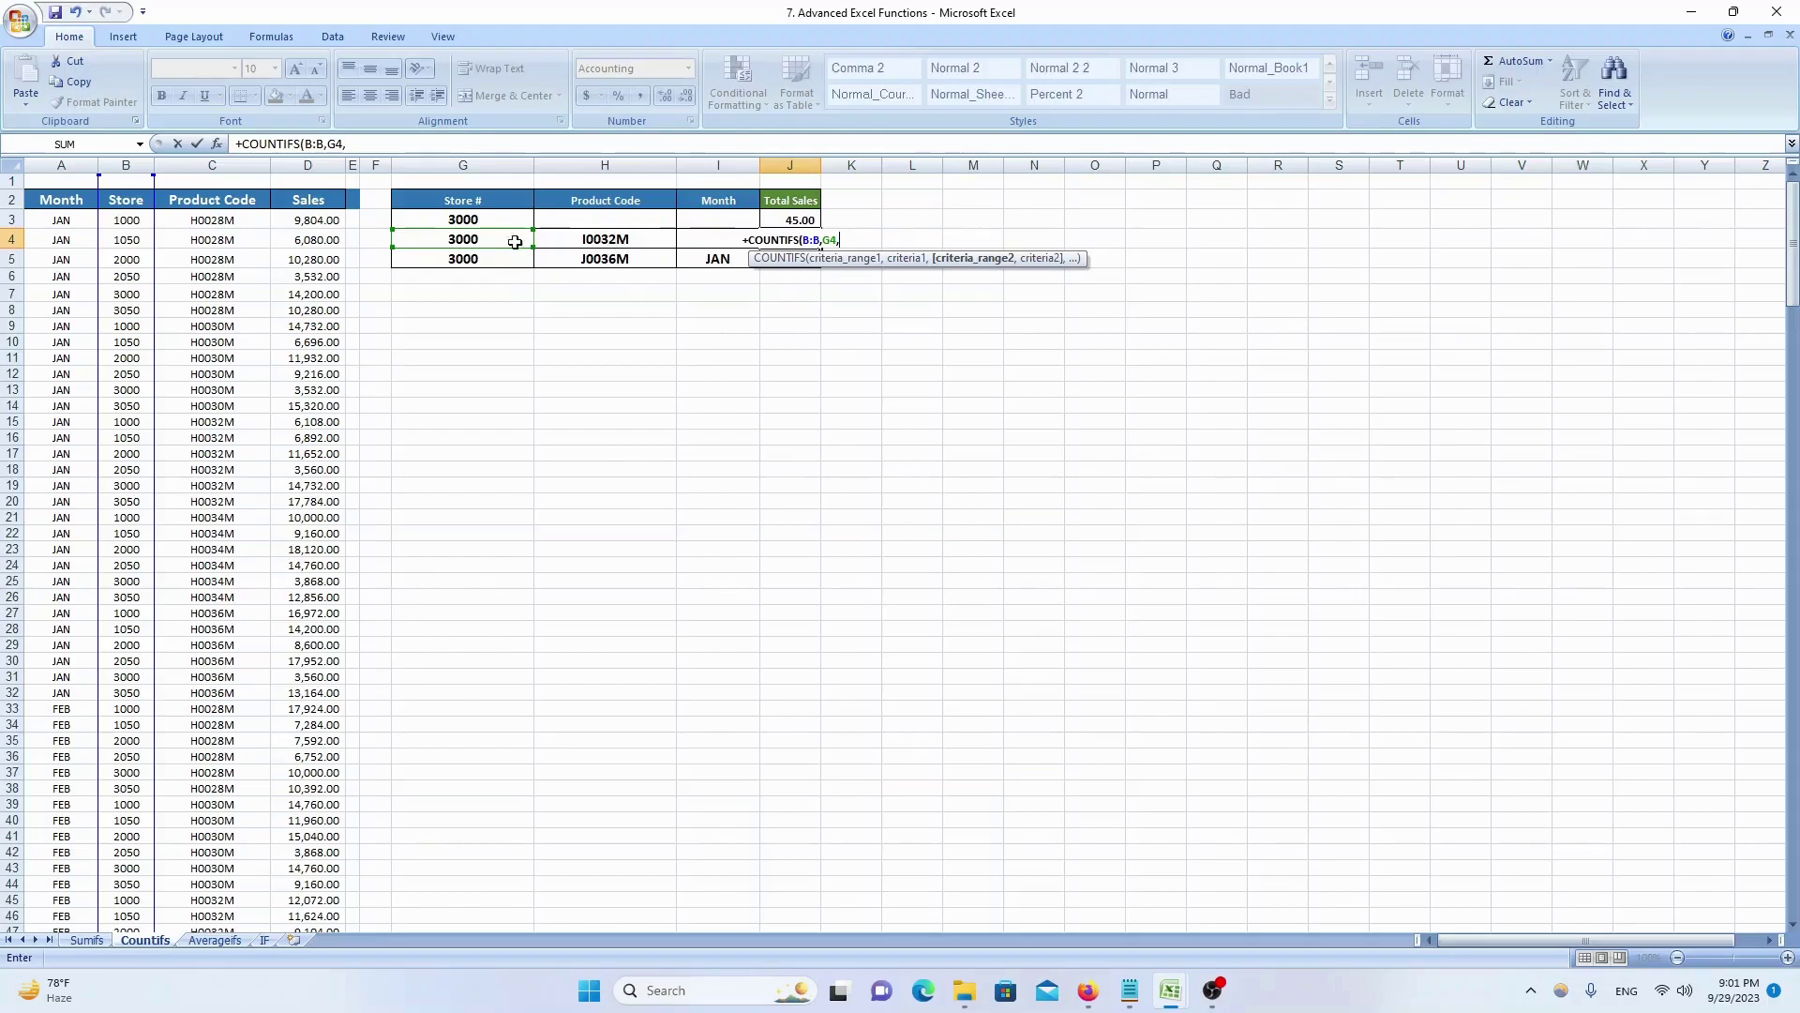
pyautogui.click(210, 165)
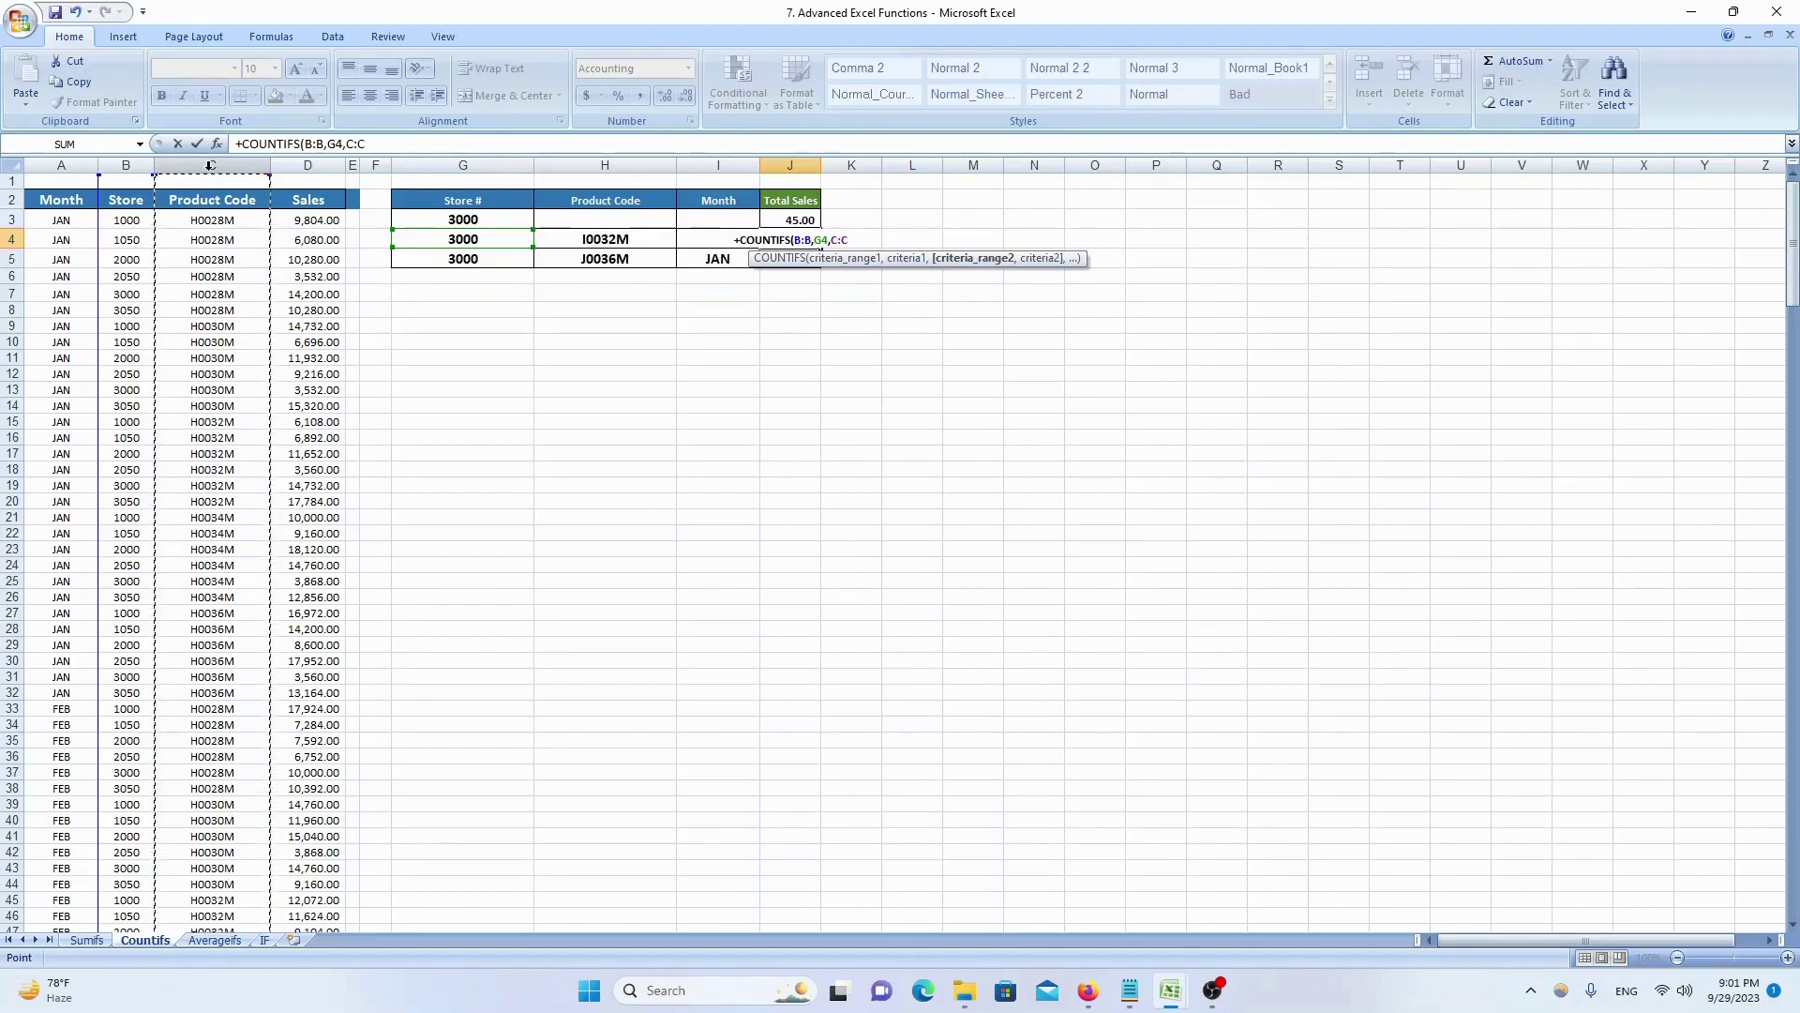
pyautogui.write(',')
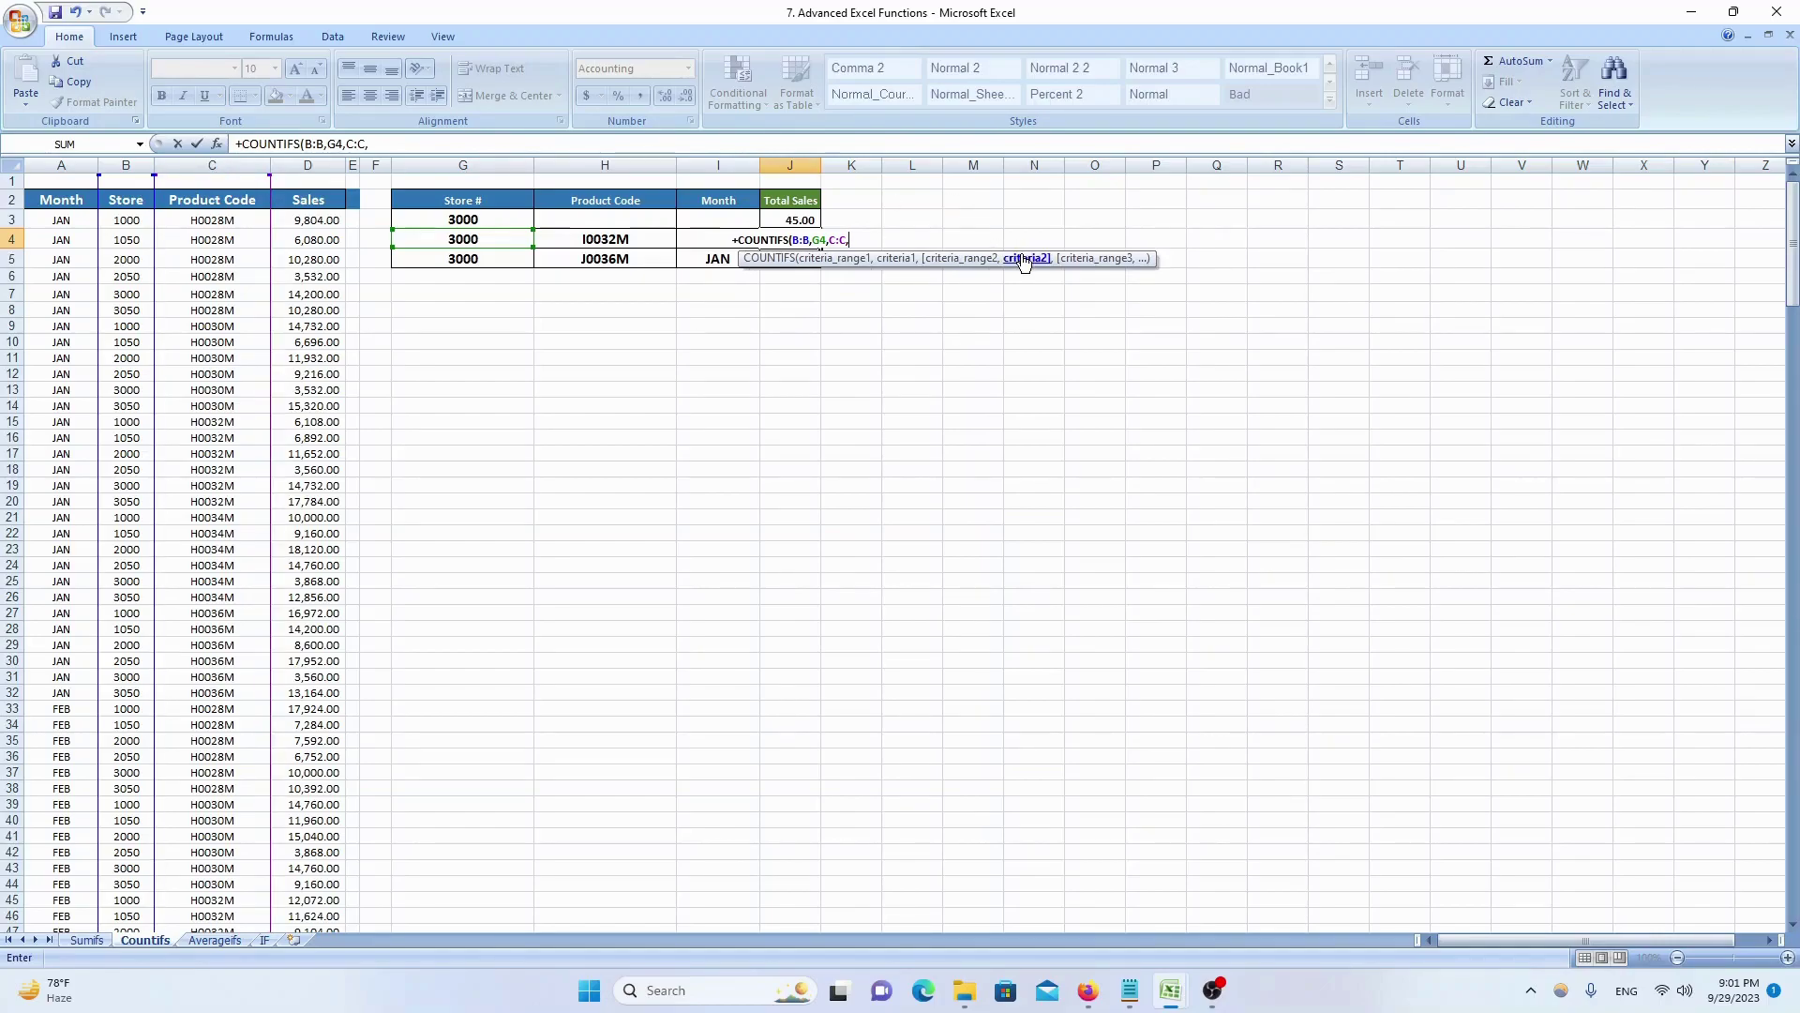
pyautogui.click(582, 241)
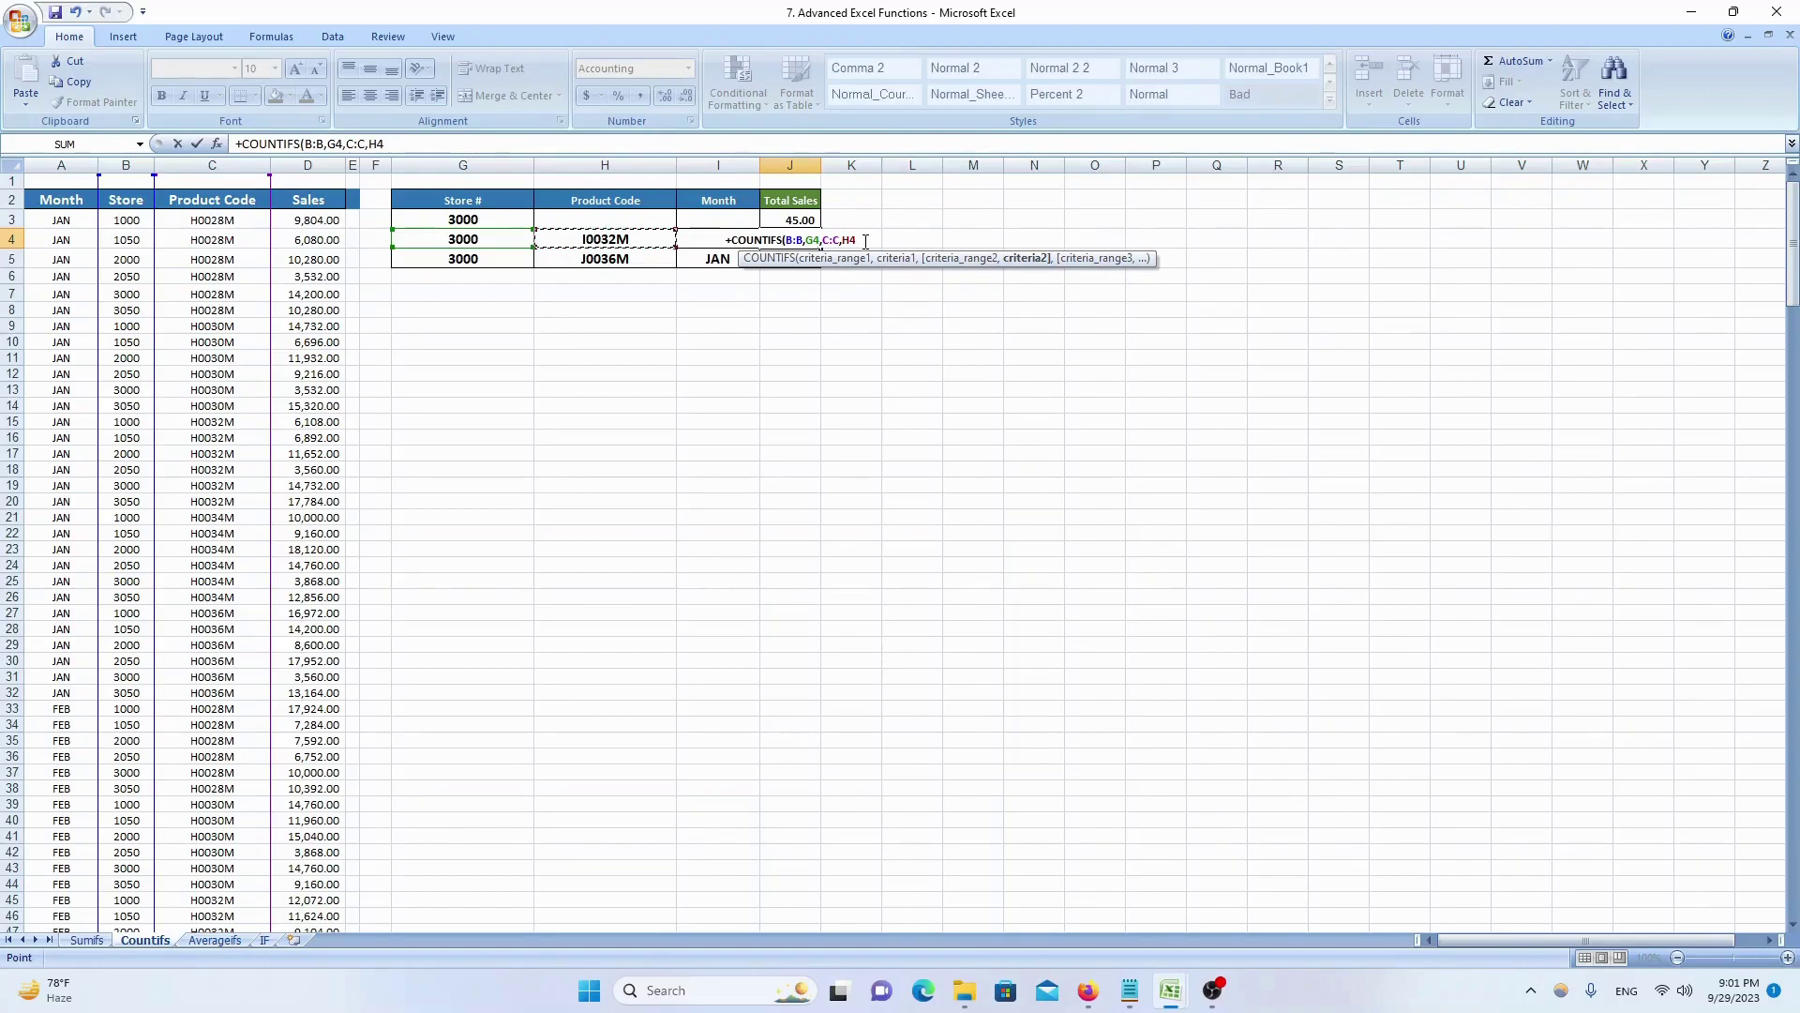
pyautogui.write(')')
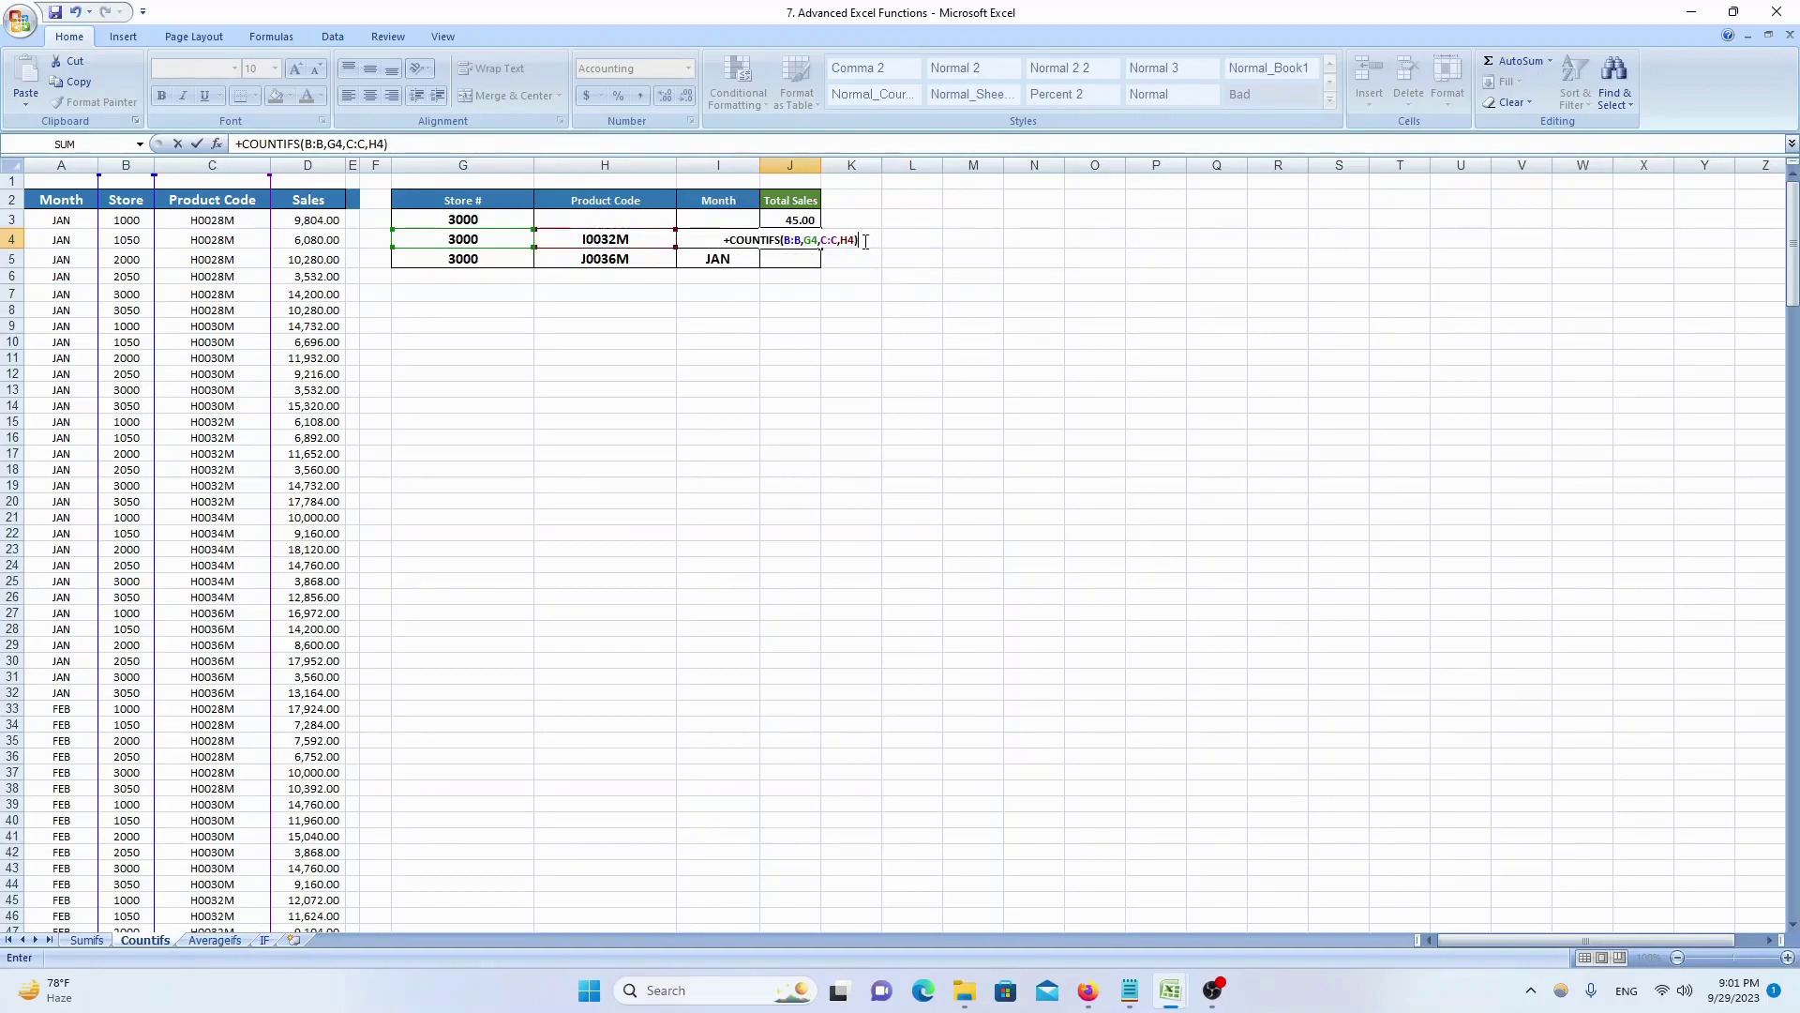
pyautogui.press('Return')
pyautogui.press('Up')
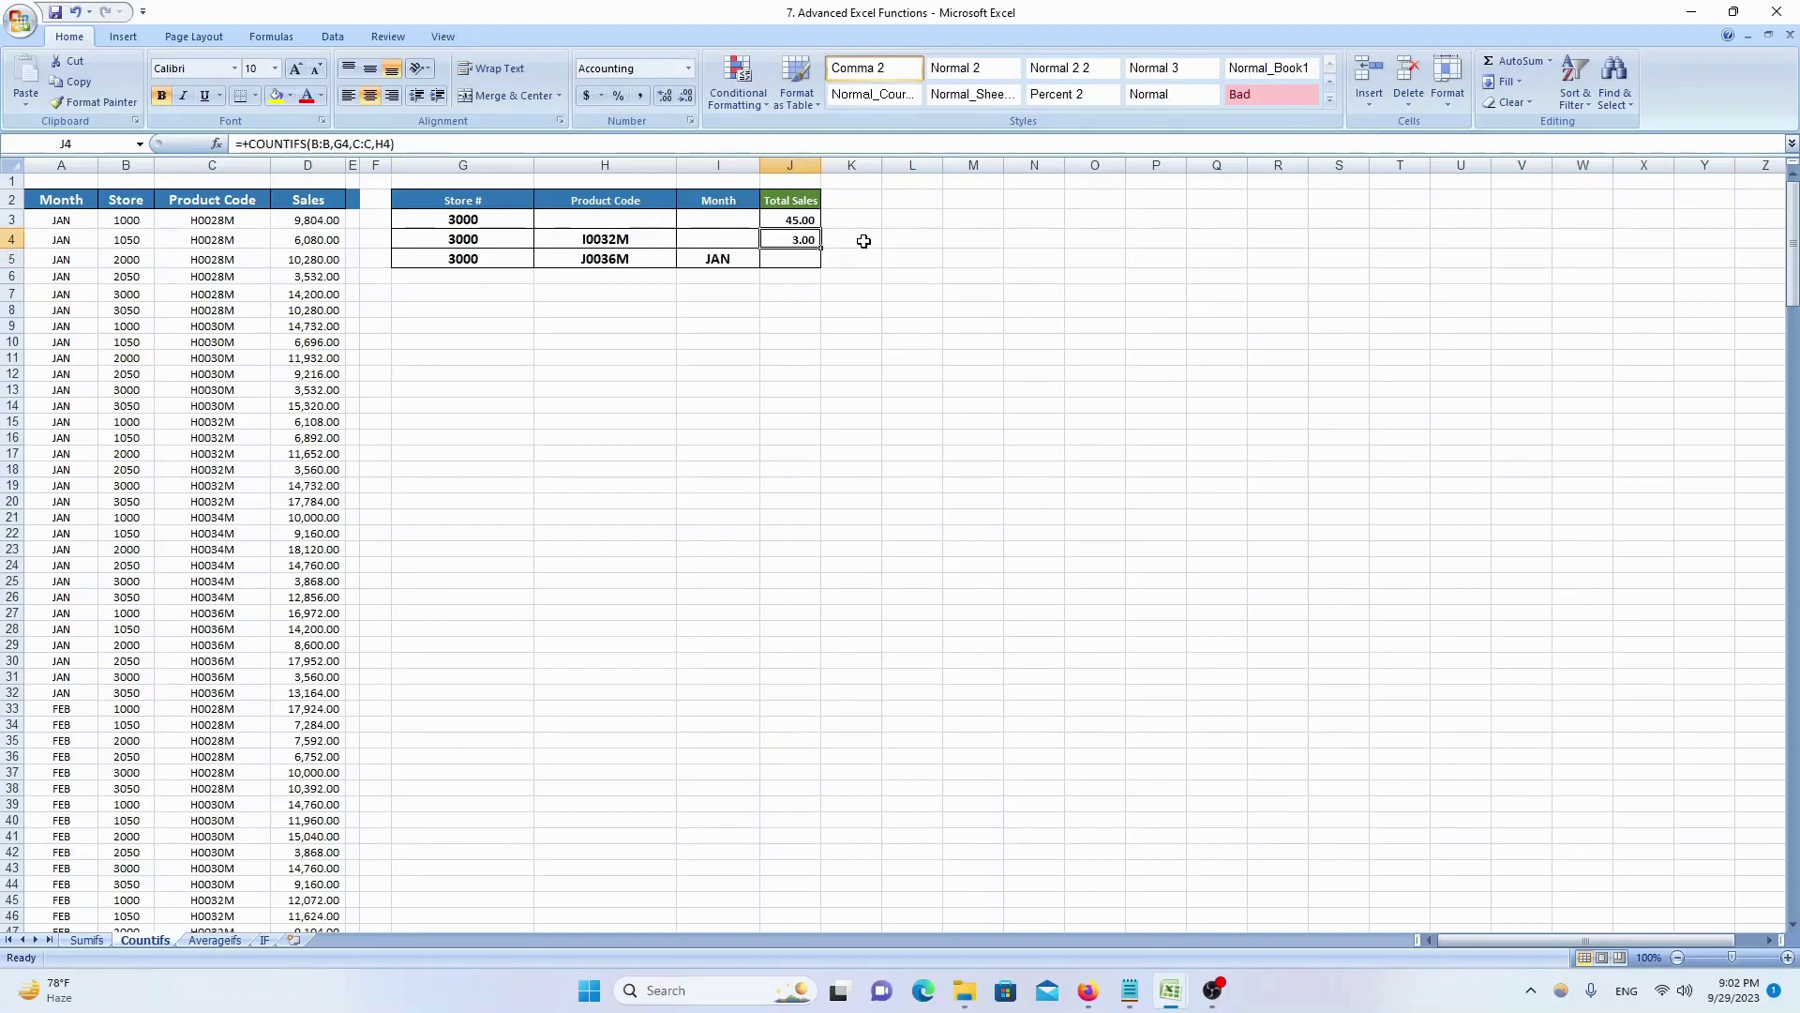
# - Start a COUNTIFS formula in J5 with Store column B:B matched to G5 as the first condition
pyautogui.press('Left')
pyautogui.press('Right')
pyautogui.press('Down')
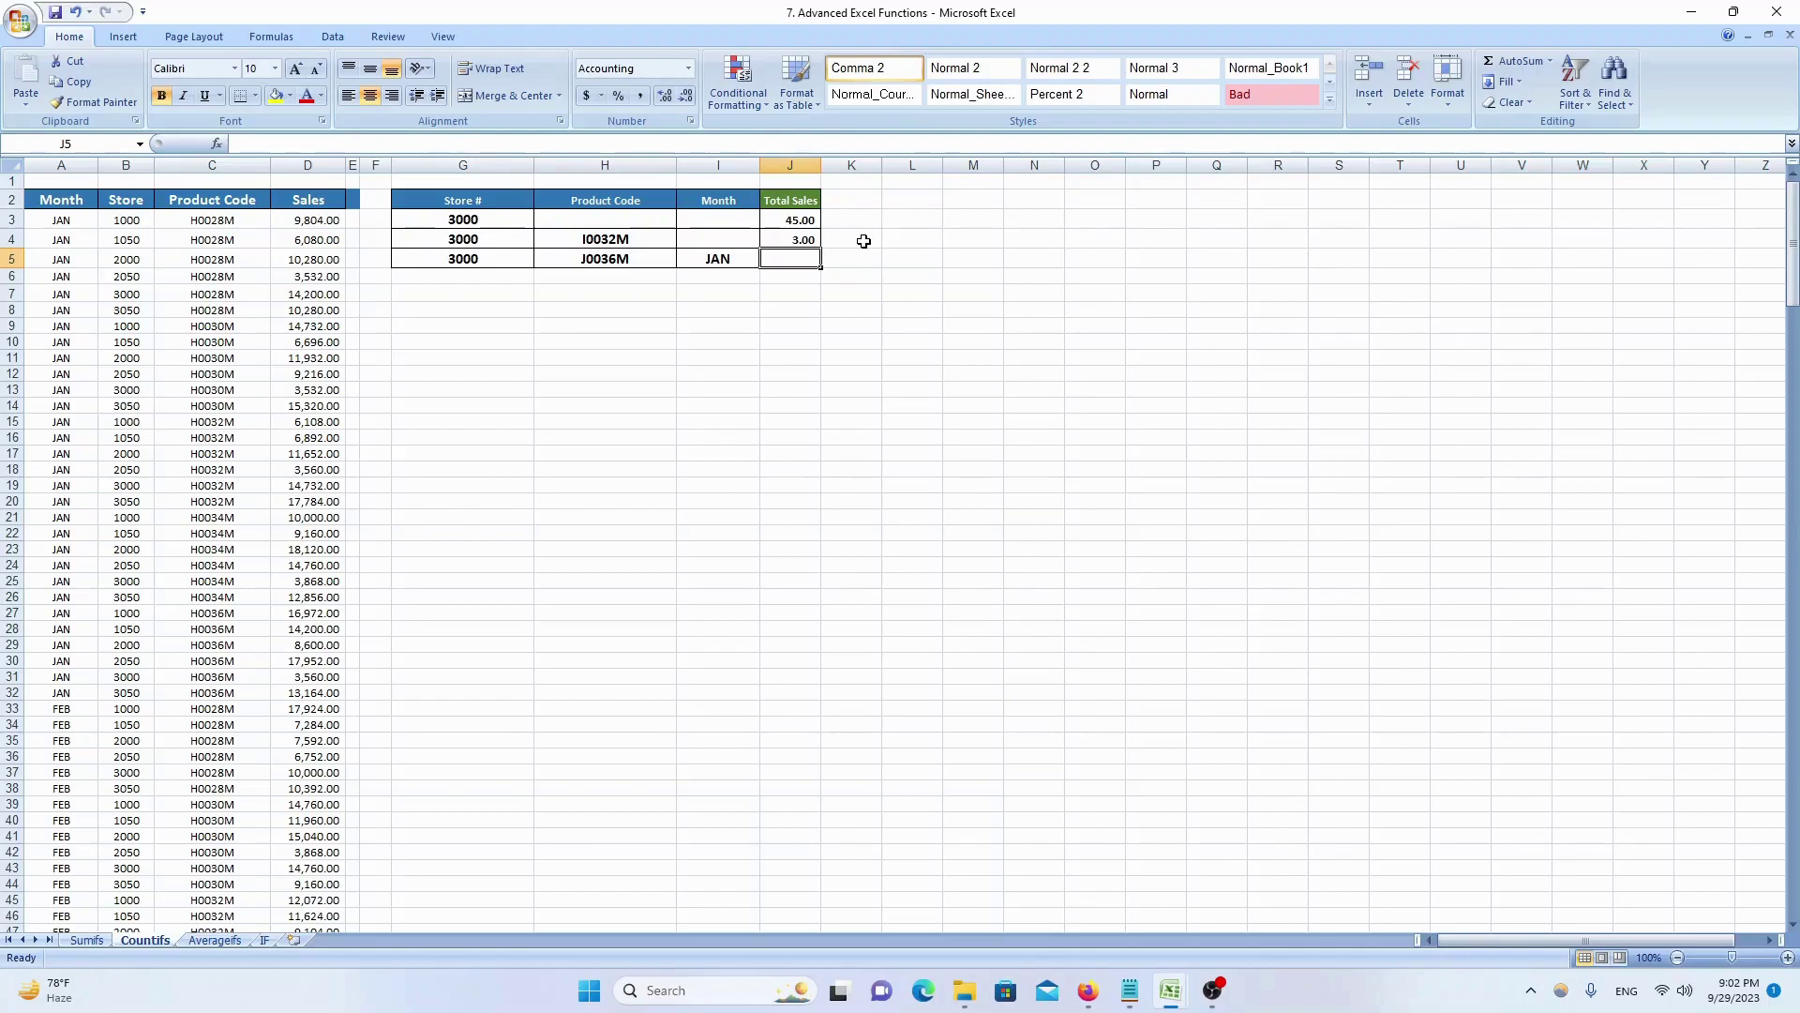
pyautogui.write('+')
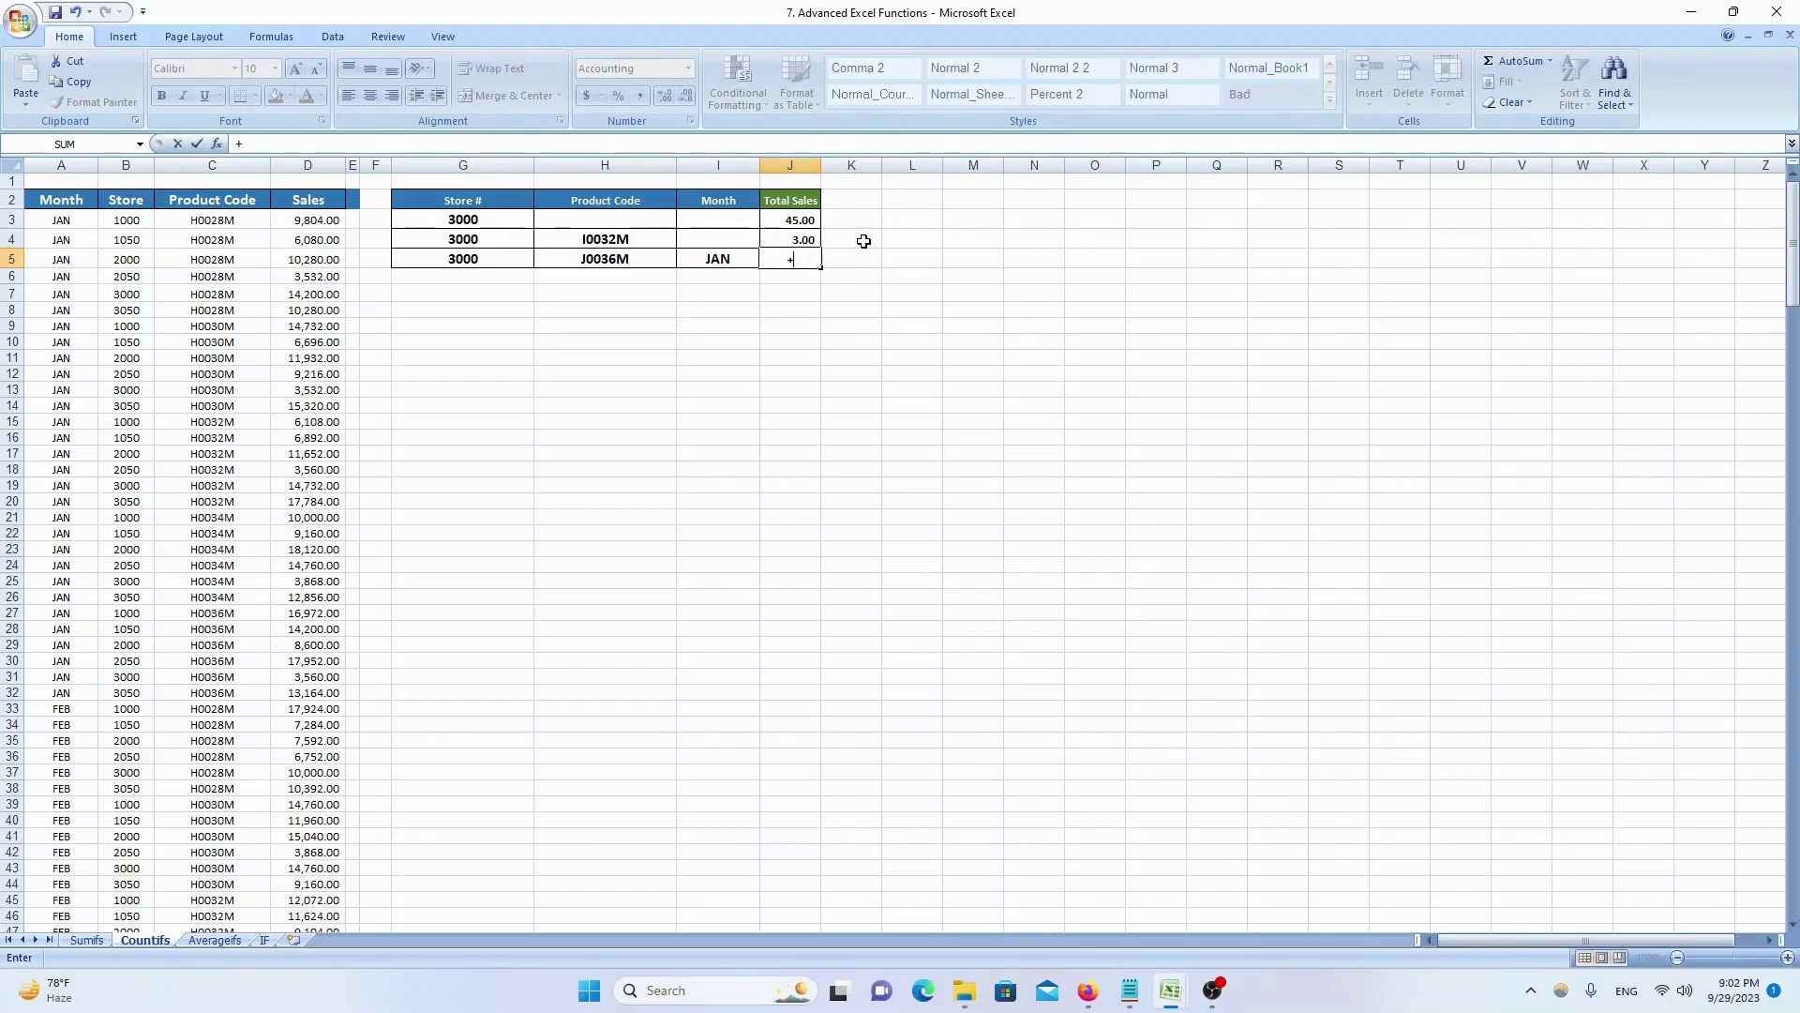
pyautogui.write('counti')
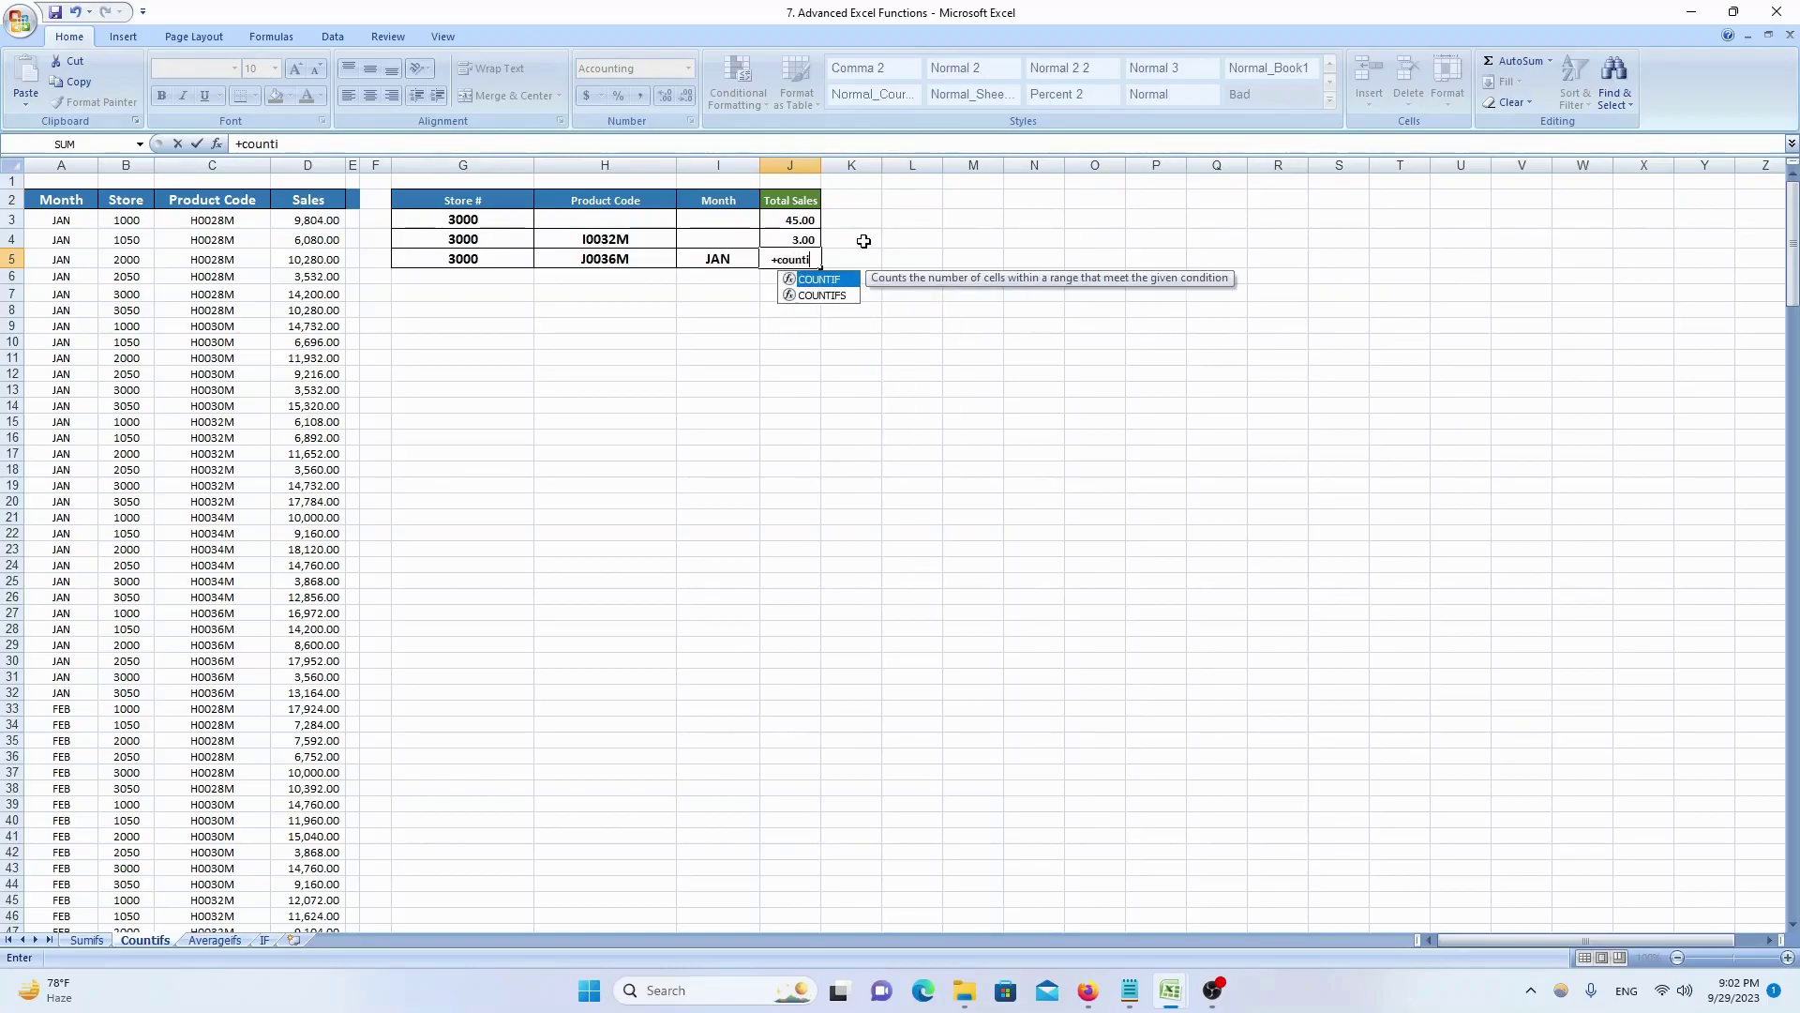
pyautogui.write('fs')
pyautogui.press('Tab')
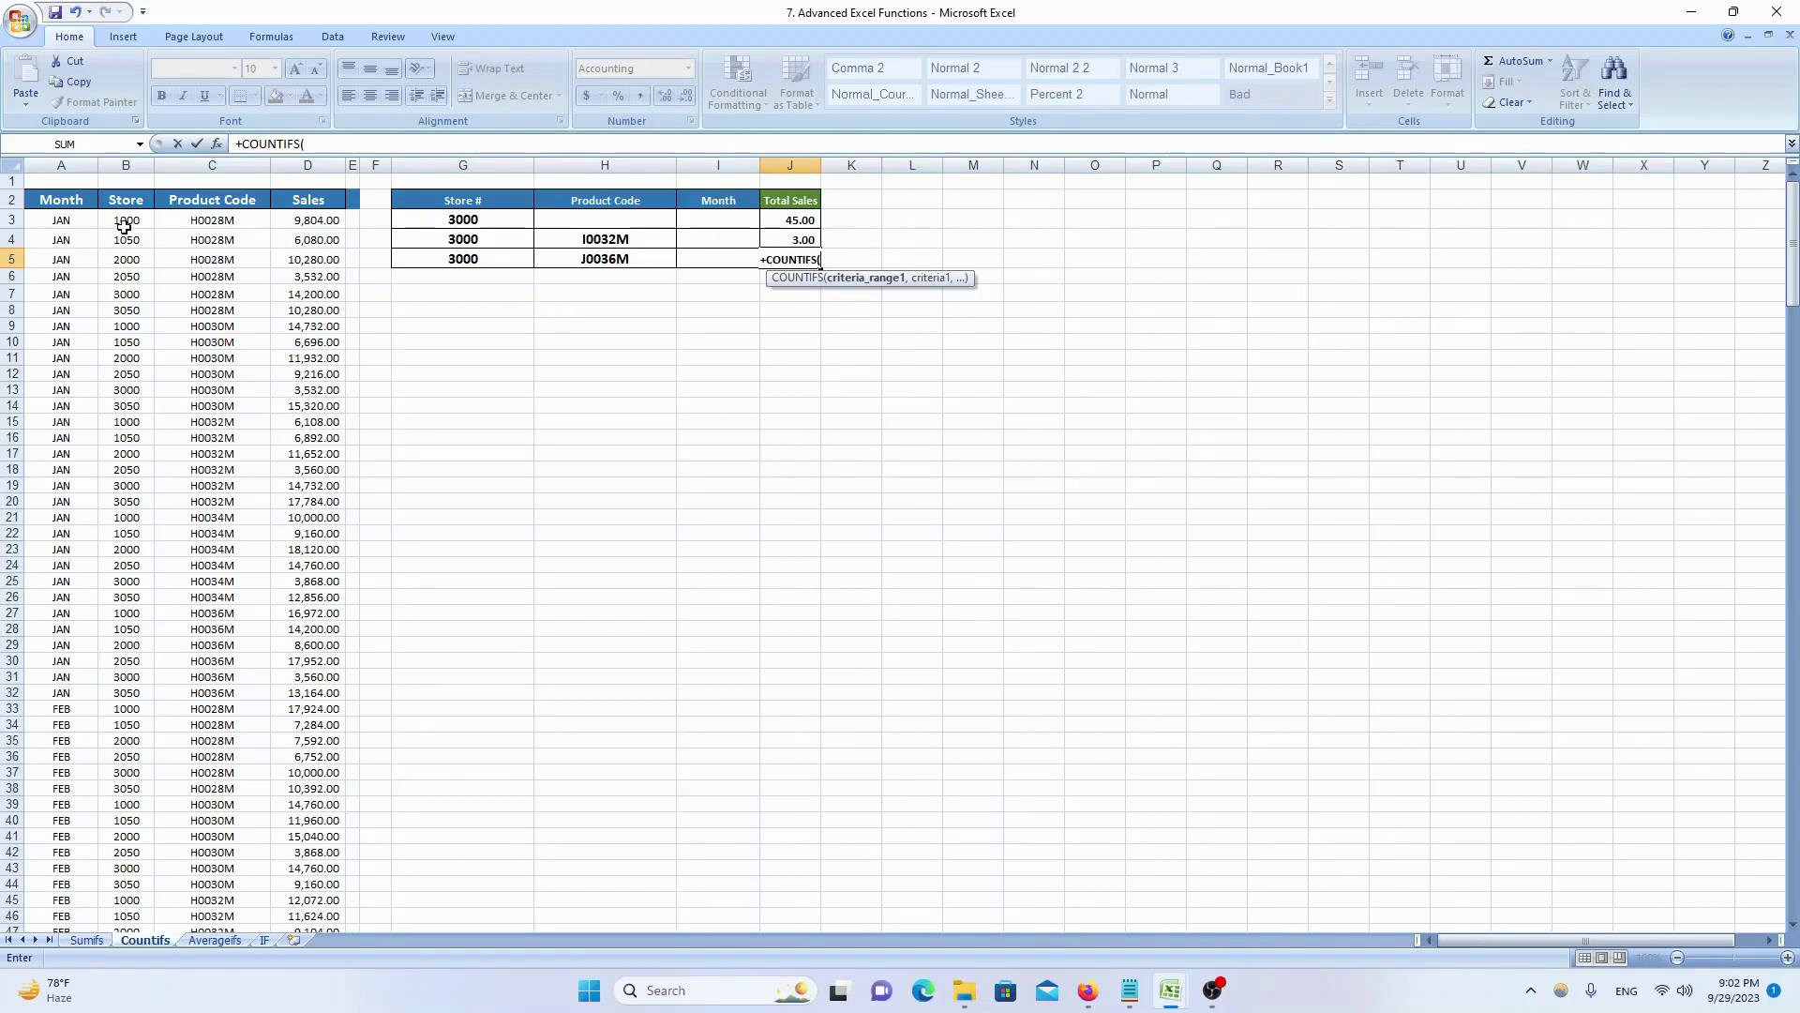
pyautogui.click(125, 165)
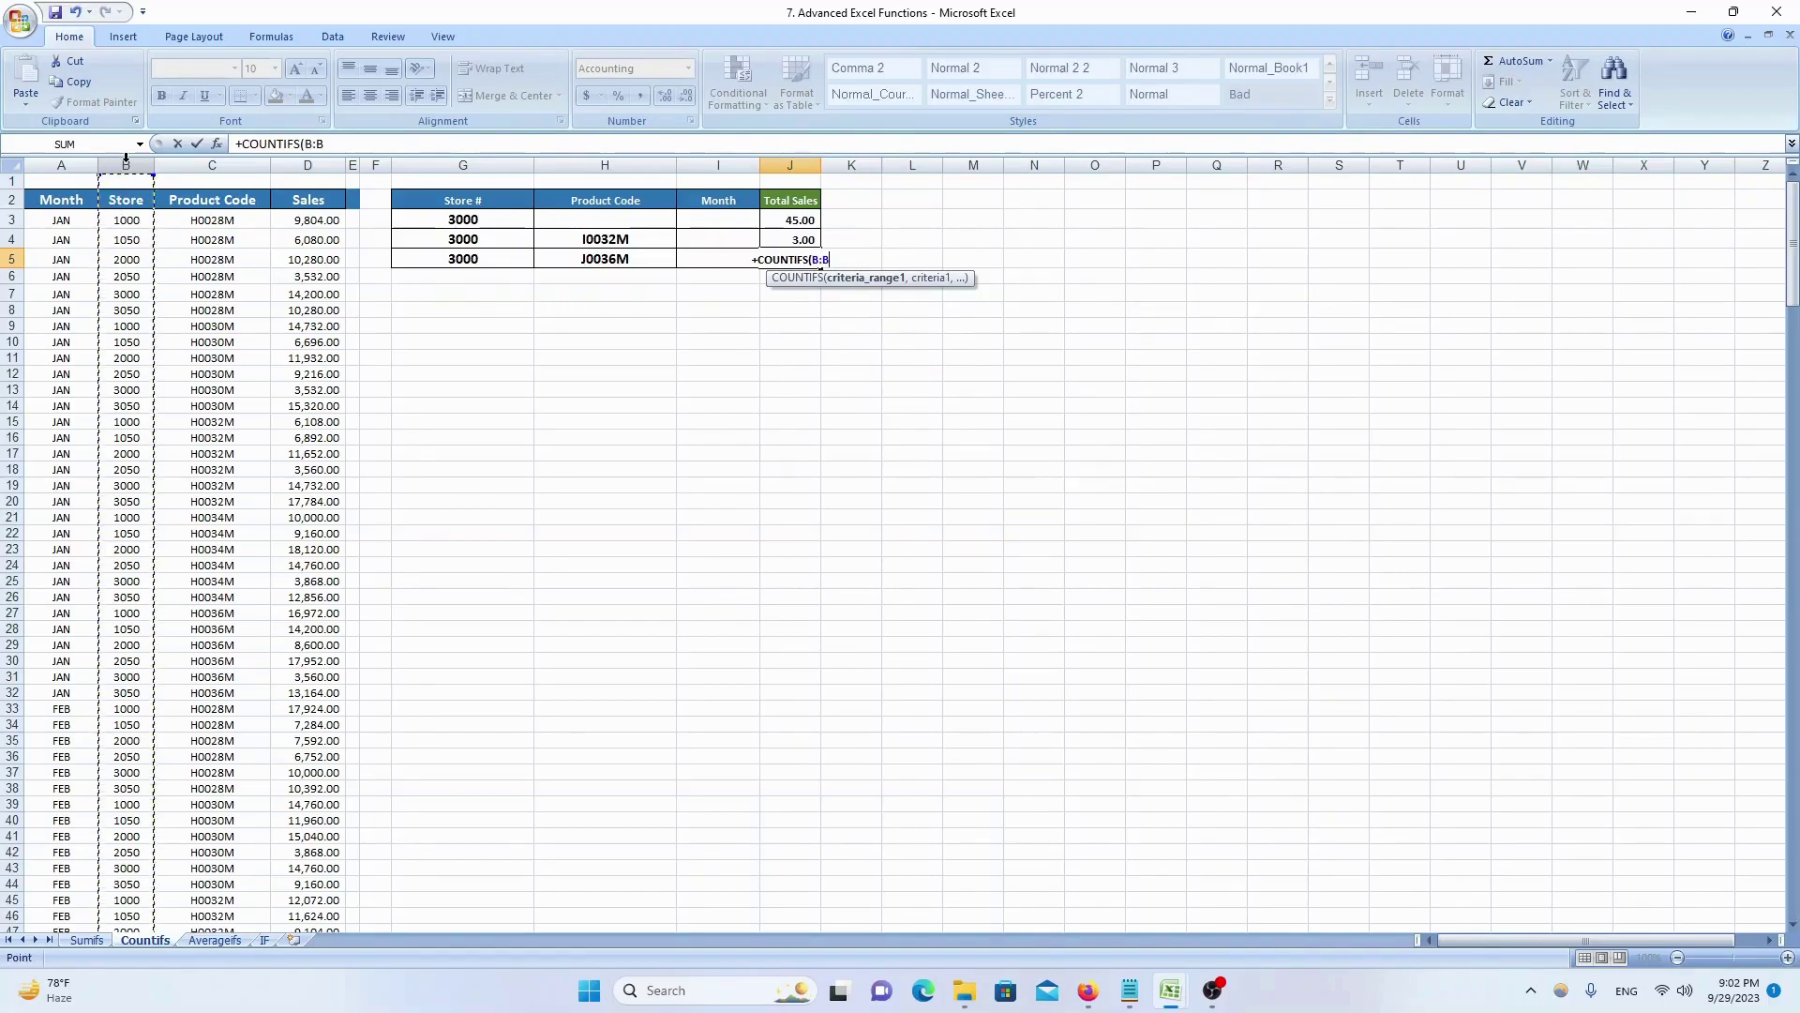
pyautogui.write(',')
pyautogui.press('Left')
pyautogui.press('Left')
pyautogui.press('Left')
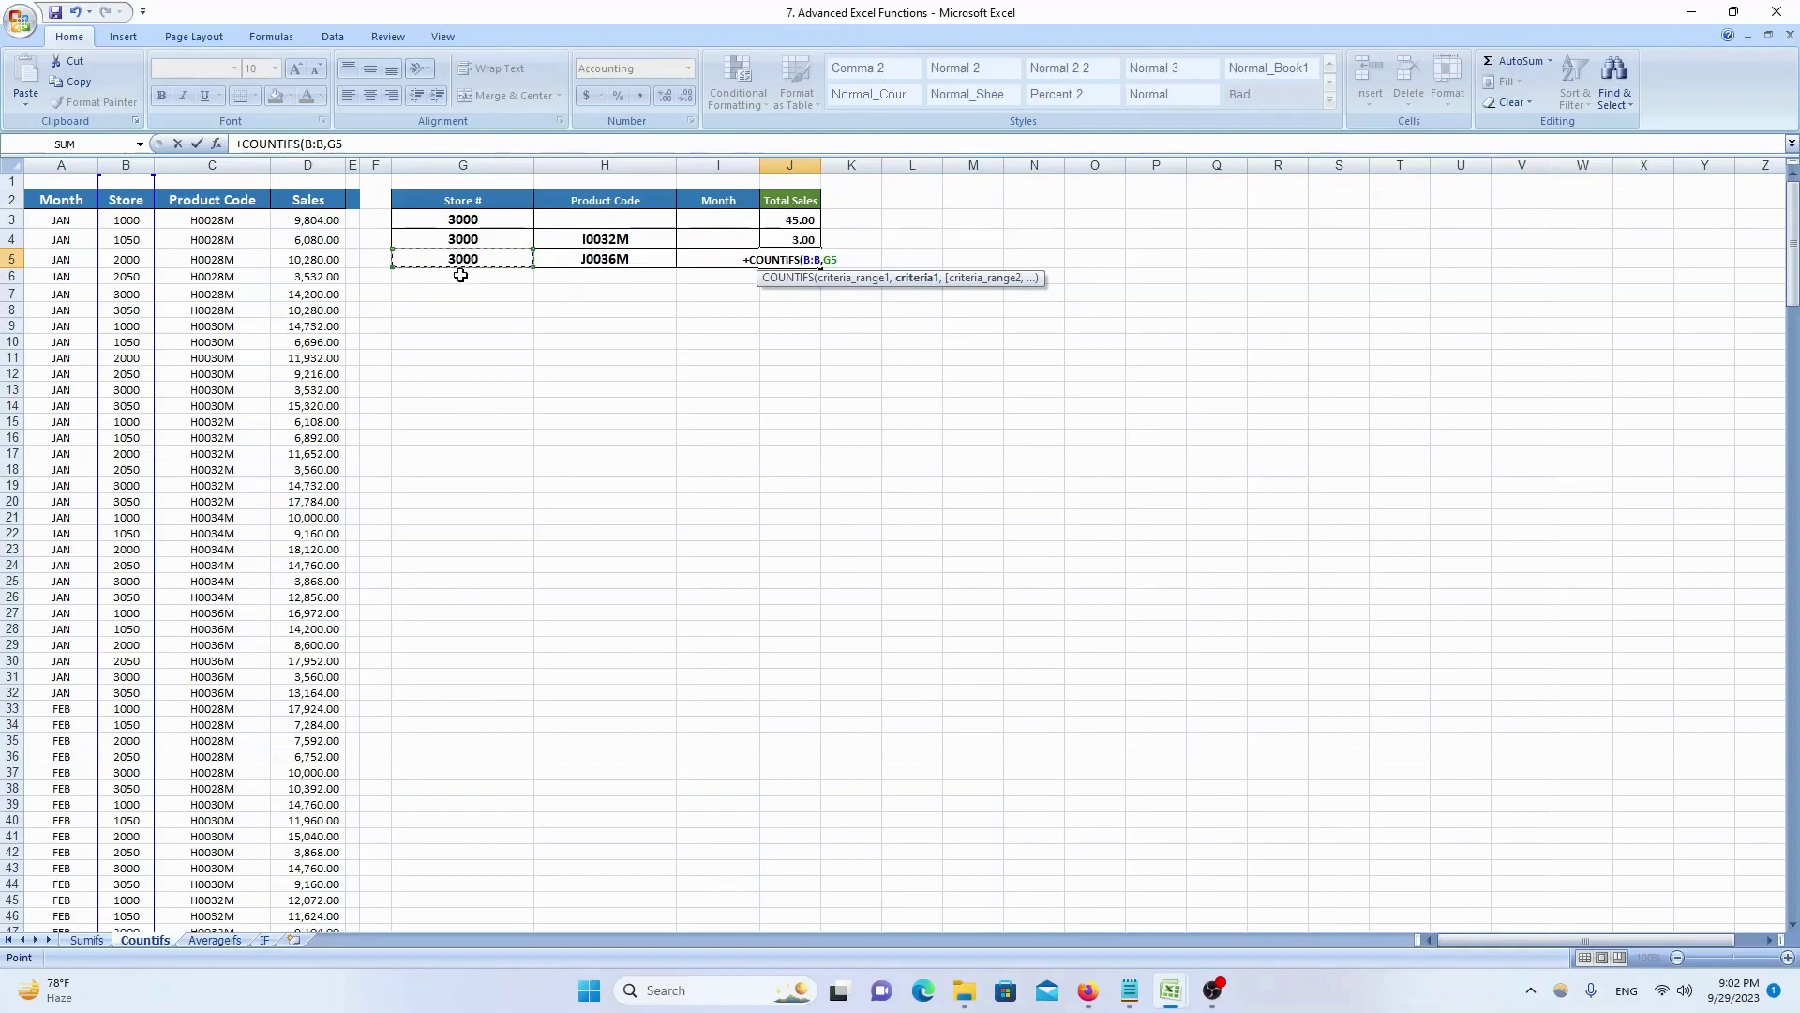
# - Add Product Code column C:C matched to H5 as the second condition of the J5 formula
pyautogui.write(',')
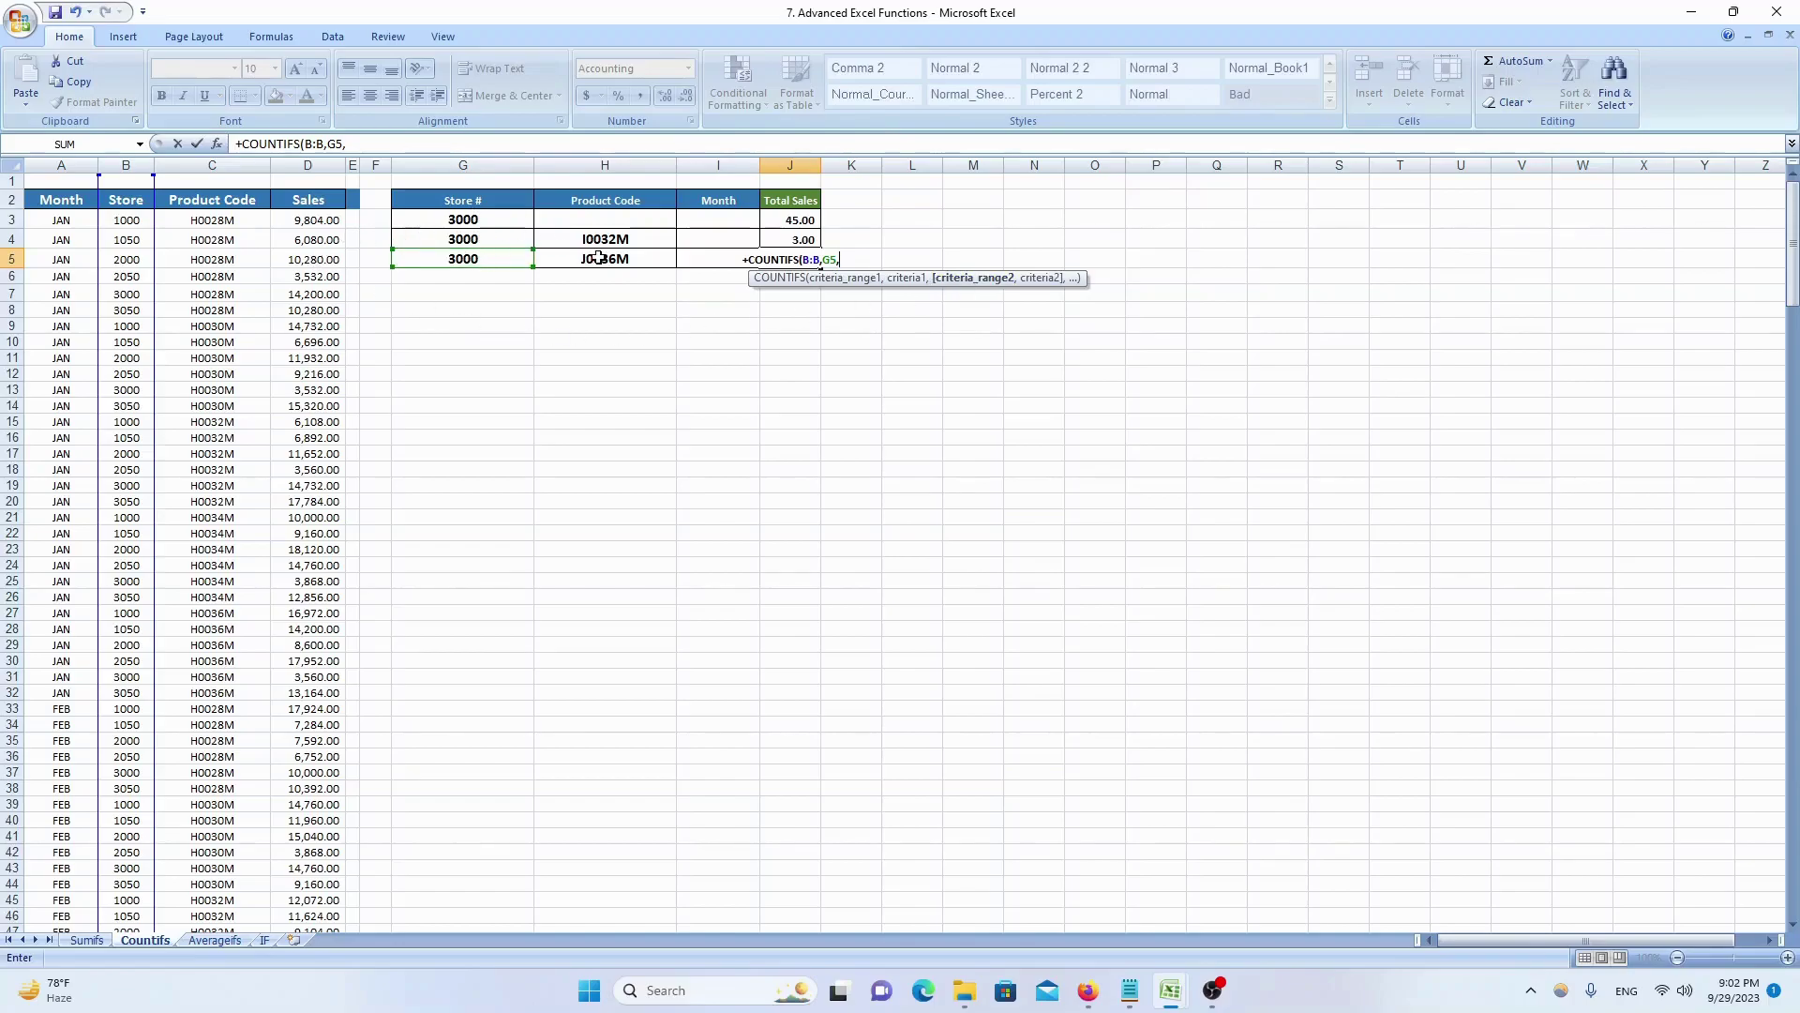
pyautogui.click(226, 161)
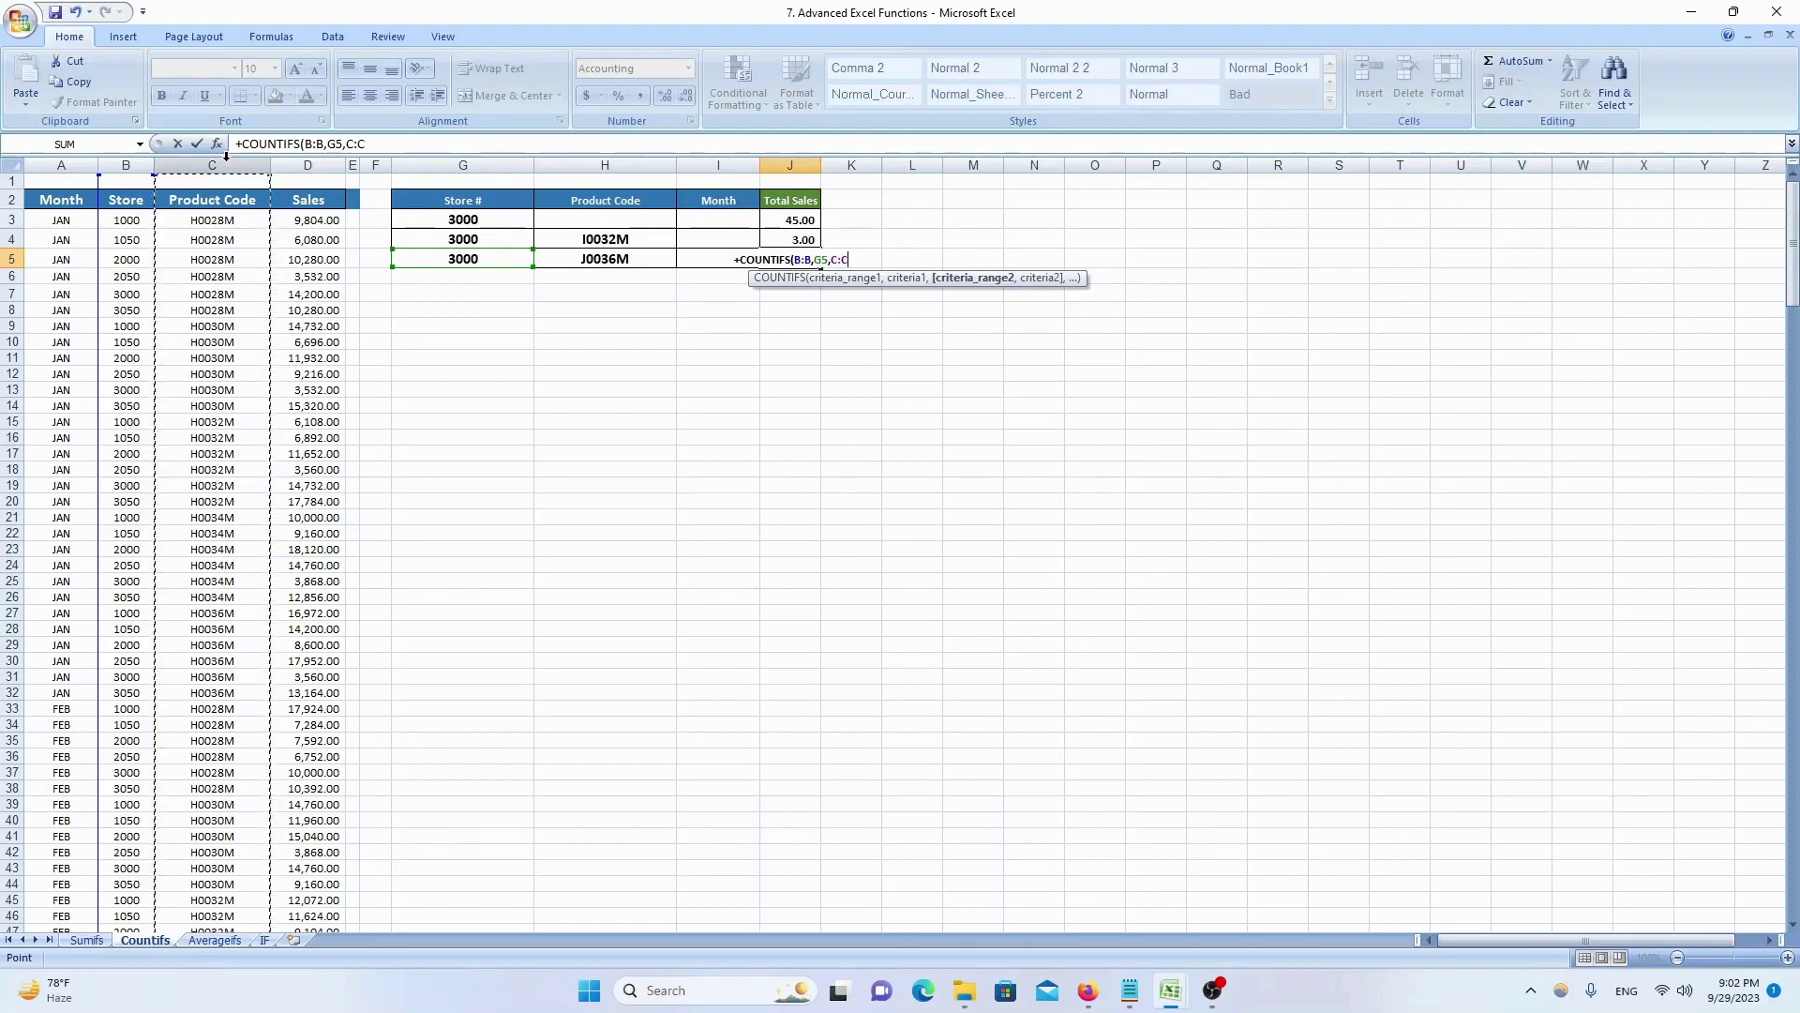
pyautogui.write(',')
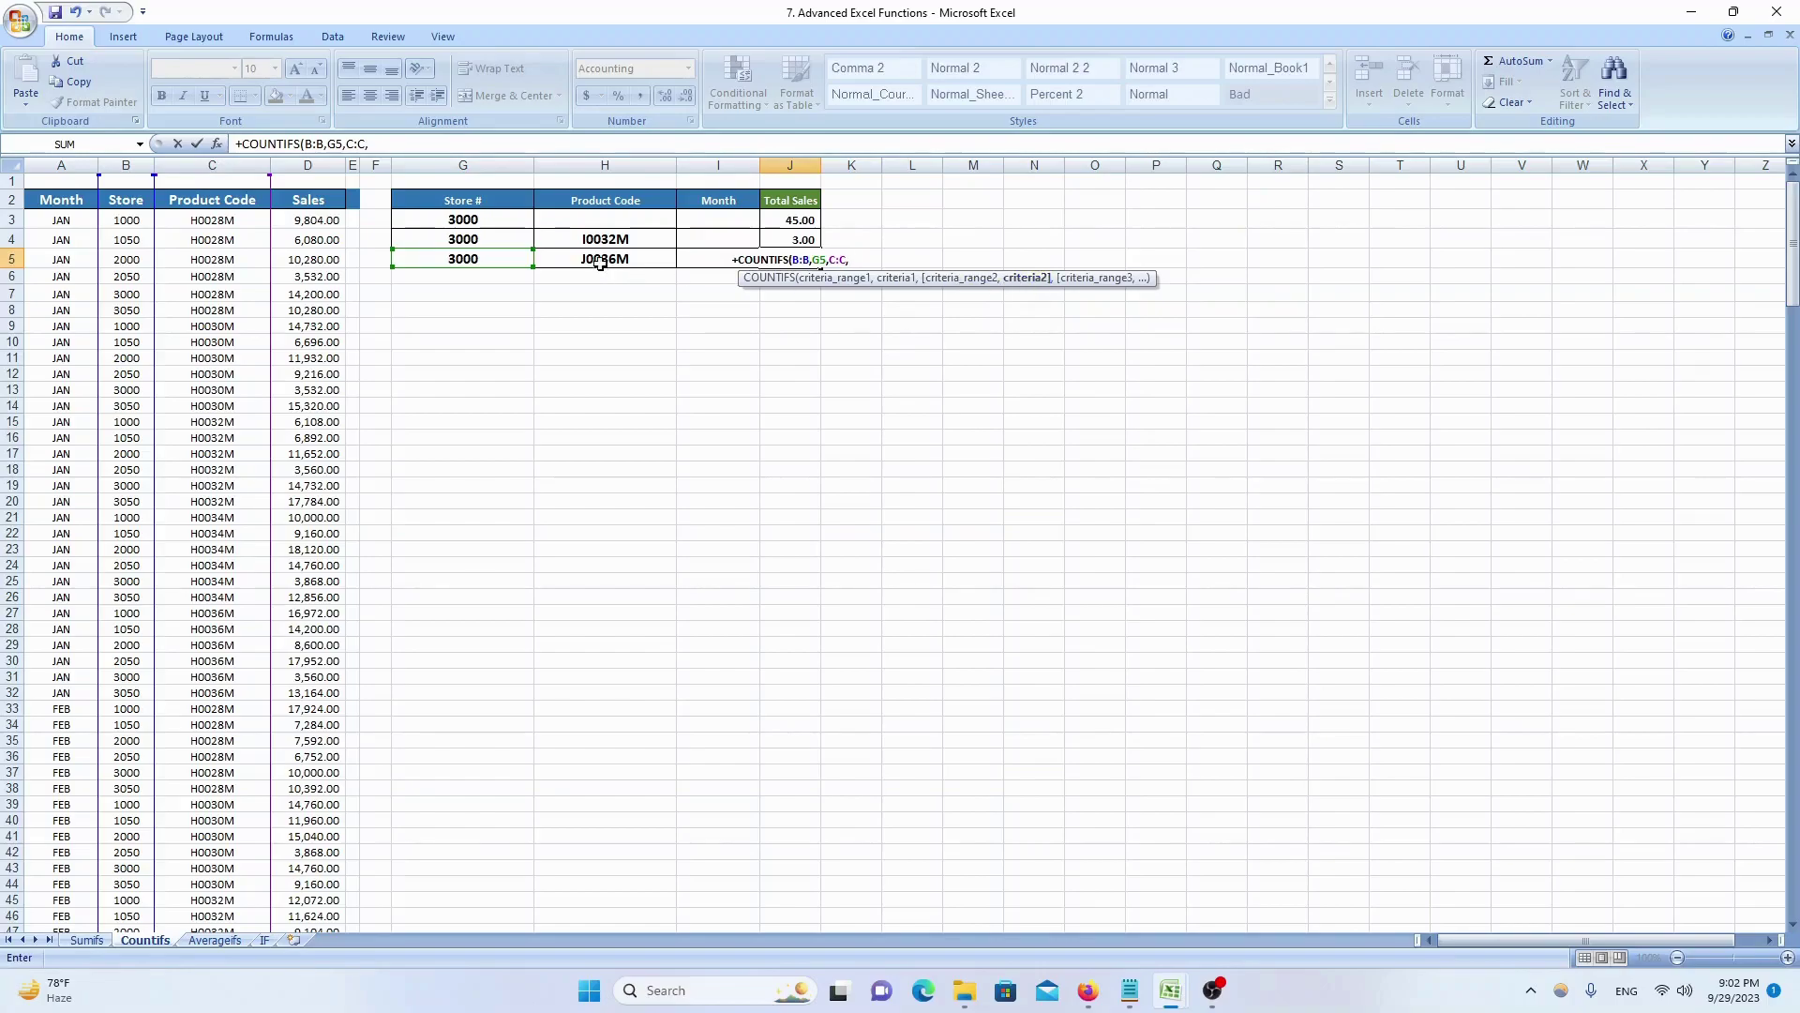
pyautogui.click(635, 266)
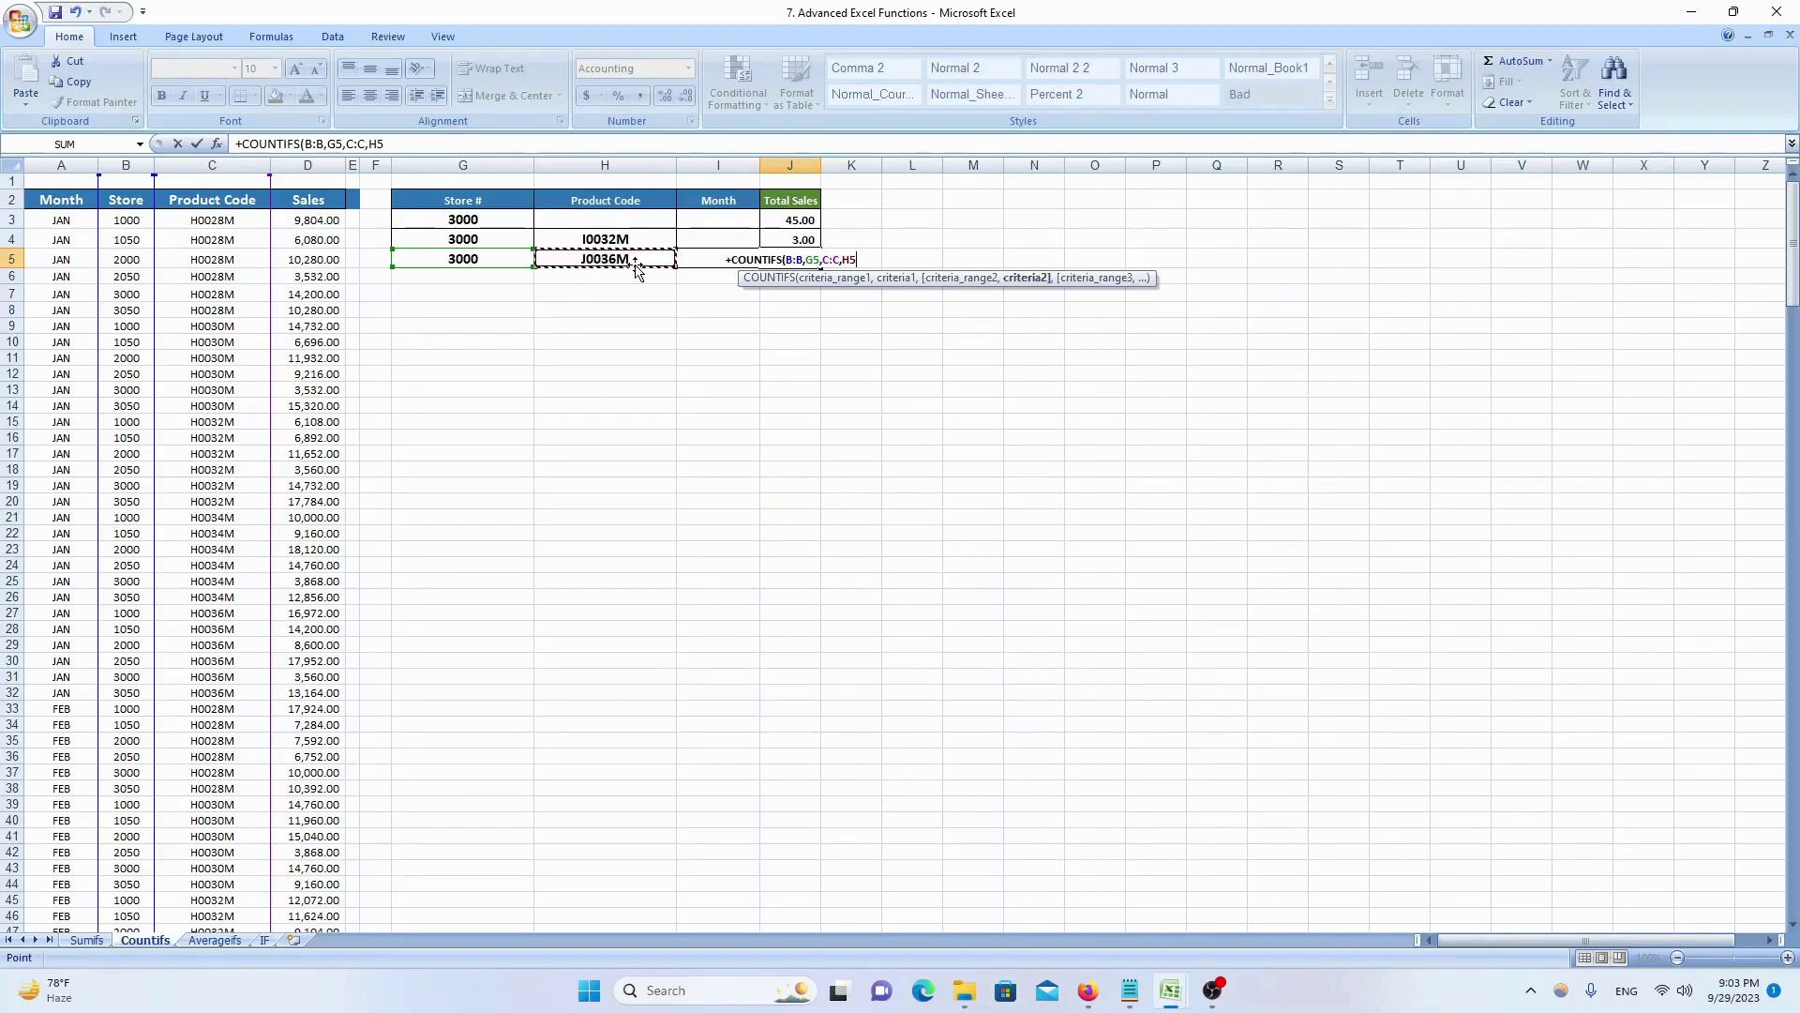
# - Add Month column A:A matched to I5 as the third condition, completing J5 as +COUNTIFS(B:B,G5,C:C,H5,A:A,I5)
pyautogui.write(',')
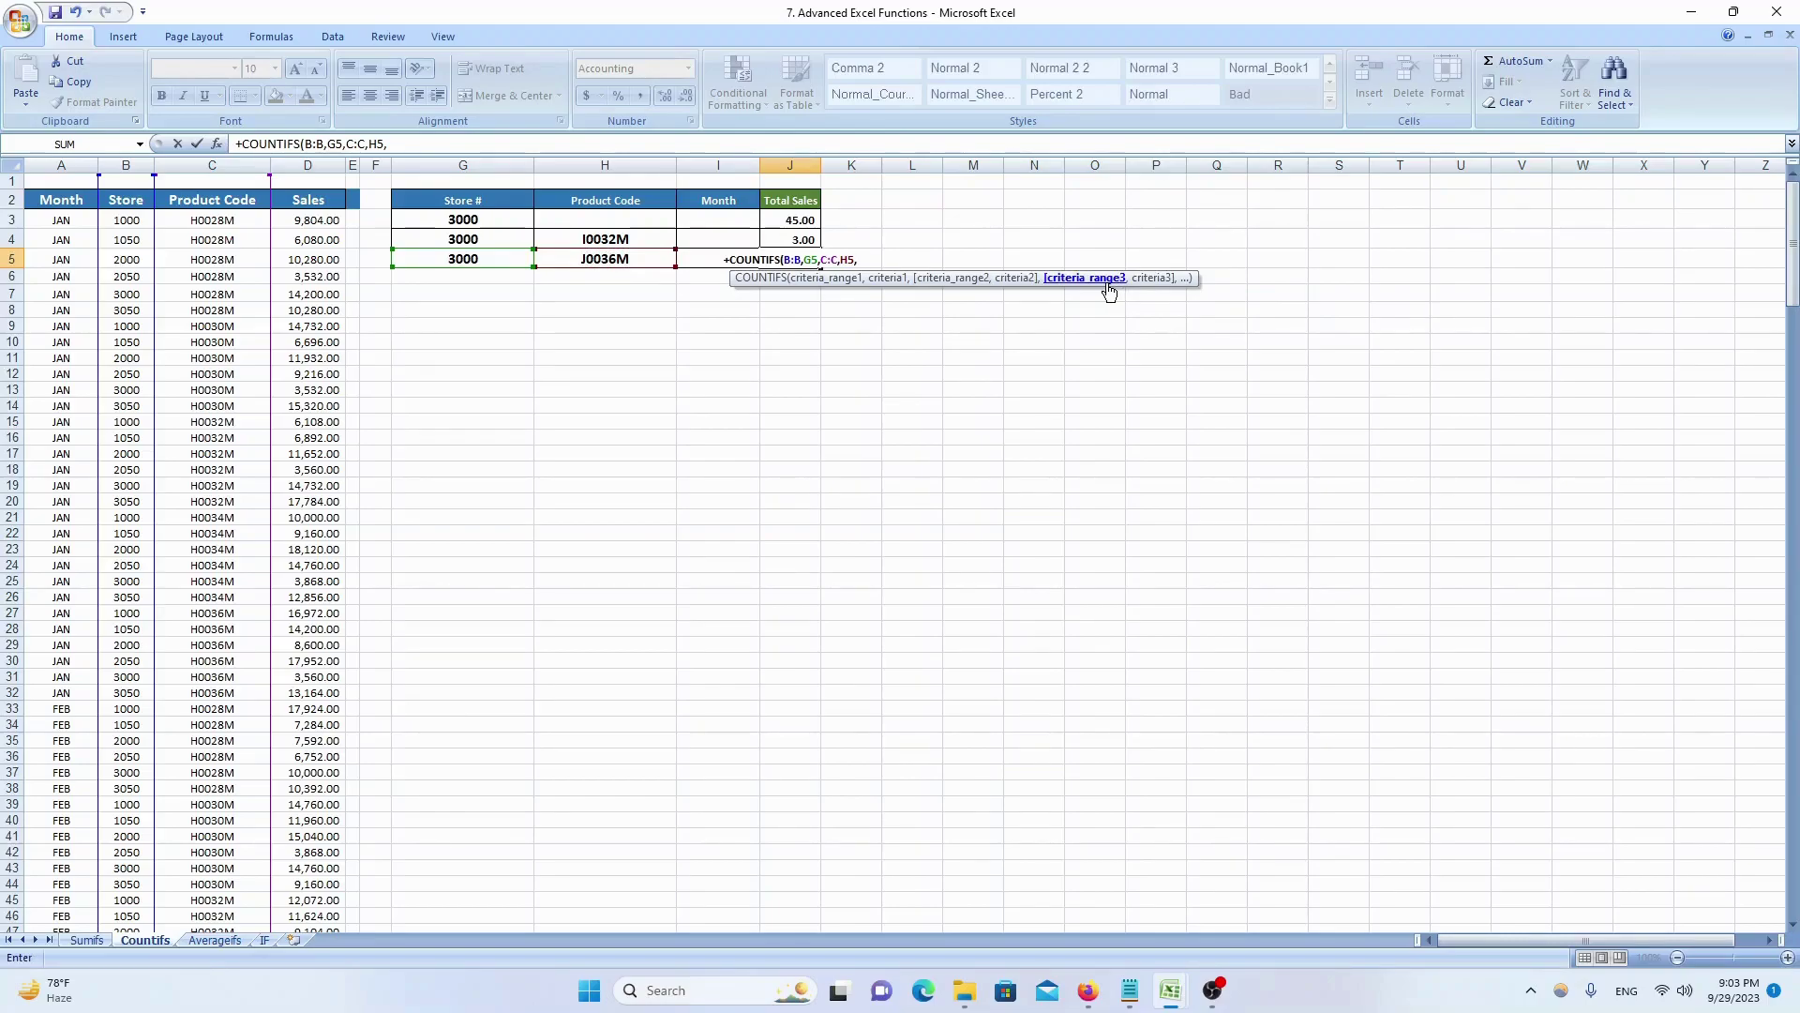
pyautogui.click(60, 165)
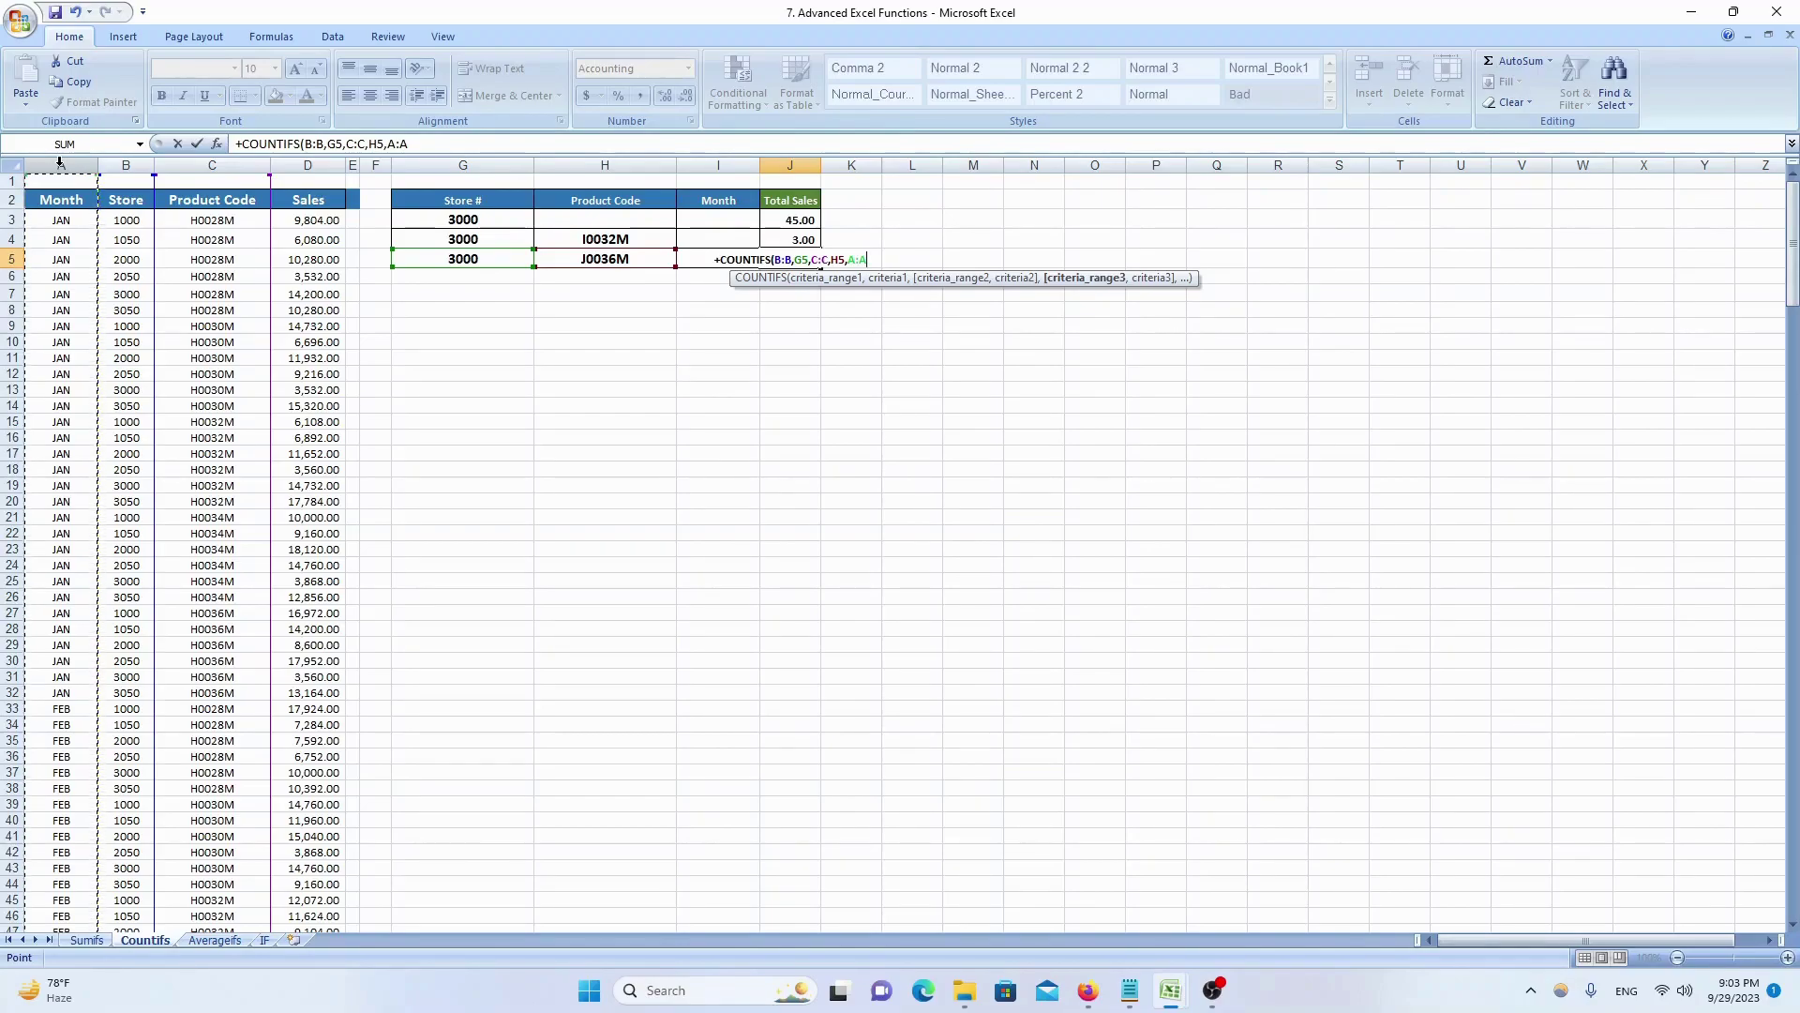
pyautogui.write(',')
pyautogui.press('Left')
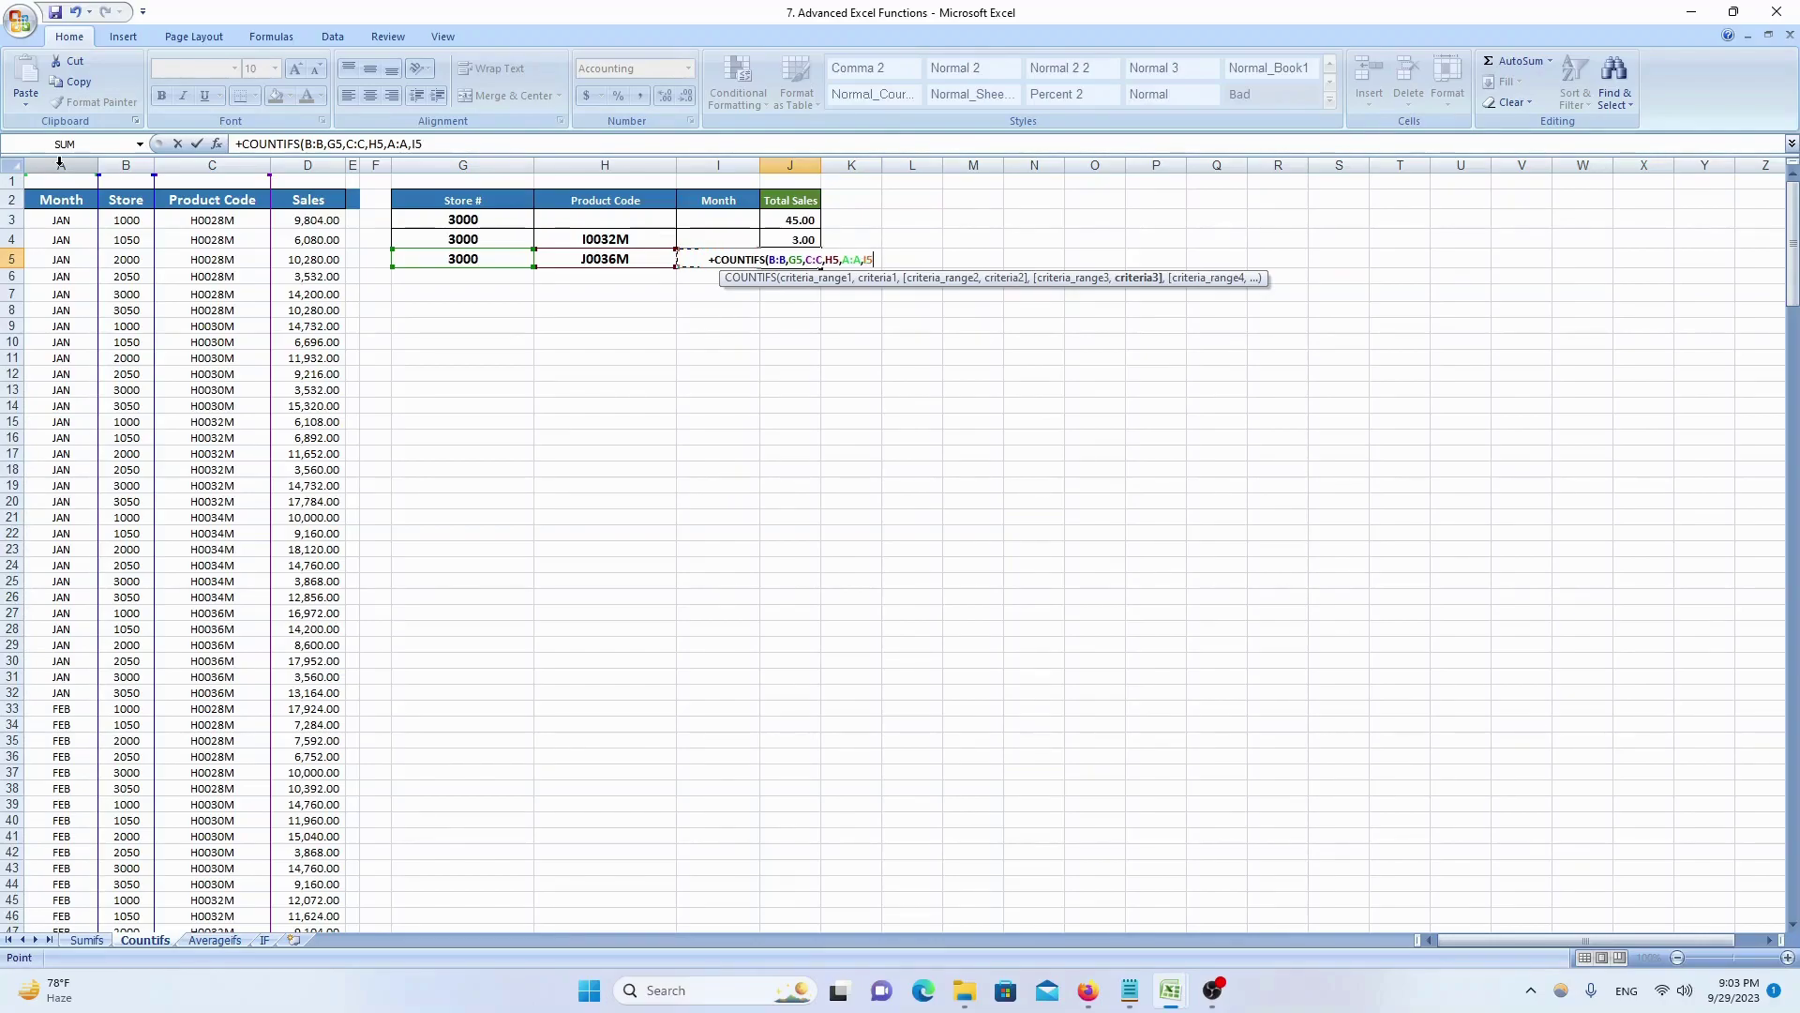
pyautogui.write(')')
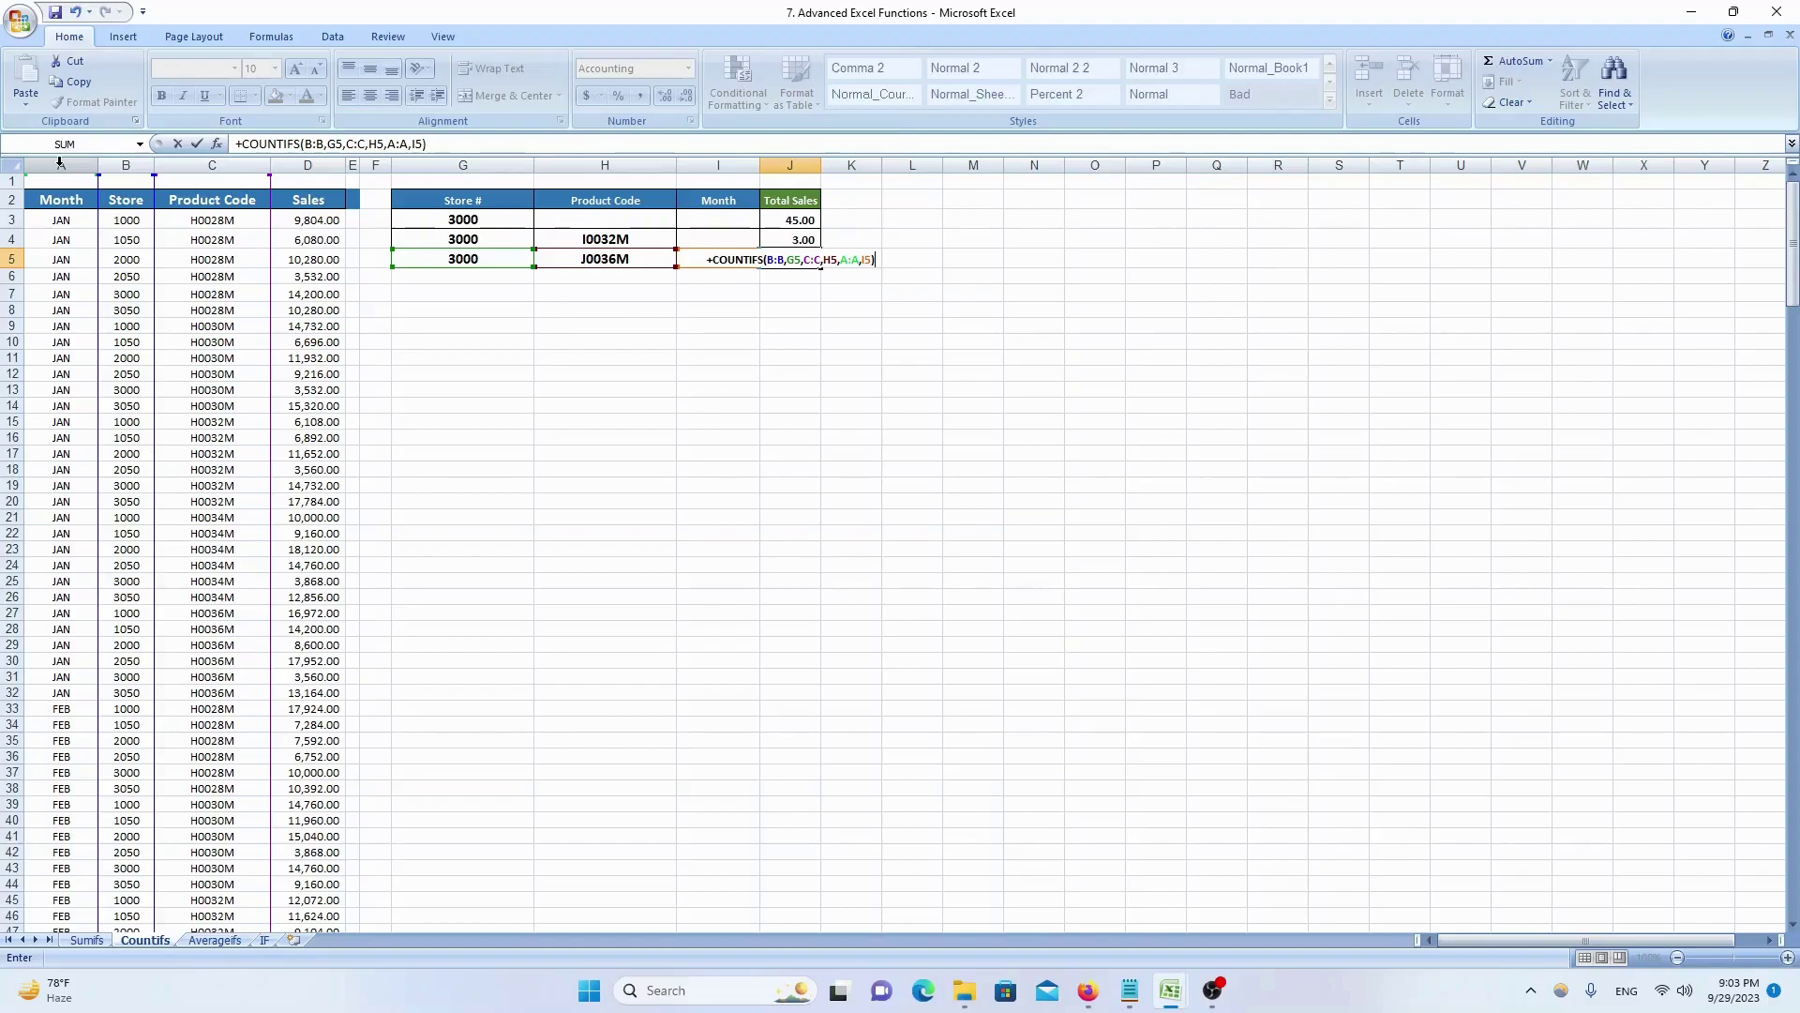
pyautogui.press('Return')
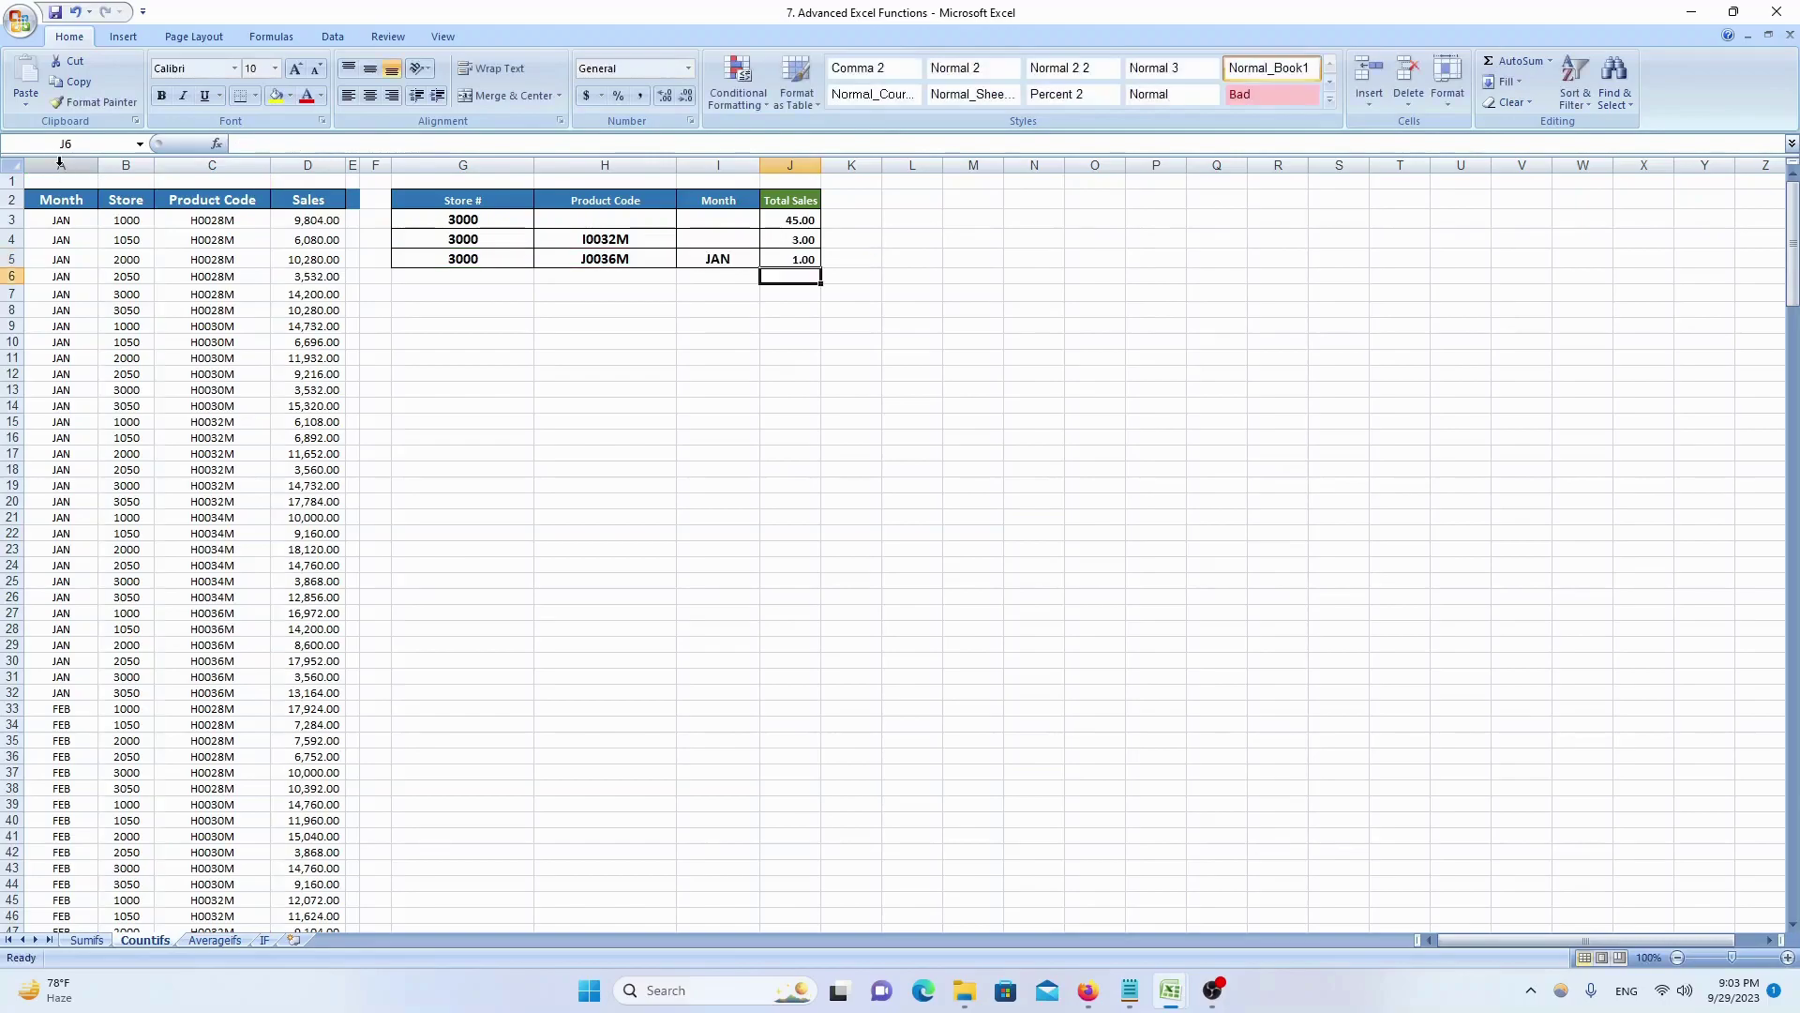
# - Review the row 5 criteria and set them to store 1000 in G5 and product code H0028M in H5
pyautogui.press('Up')
pyautogui.press('Left')
pyautogui.press('Left')
pyautogui.press('Left')
pyautogui.press('Right')
pyautogui.press('Right')
pyautogui.press('Right')
pyautogui.press('Left')
pyautogui.press('Left')
pyautogui.press('Left')
pyautogui.press('Right')
pyautogui.press('Up')
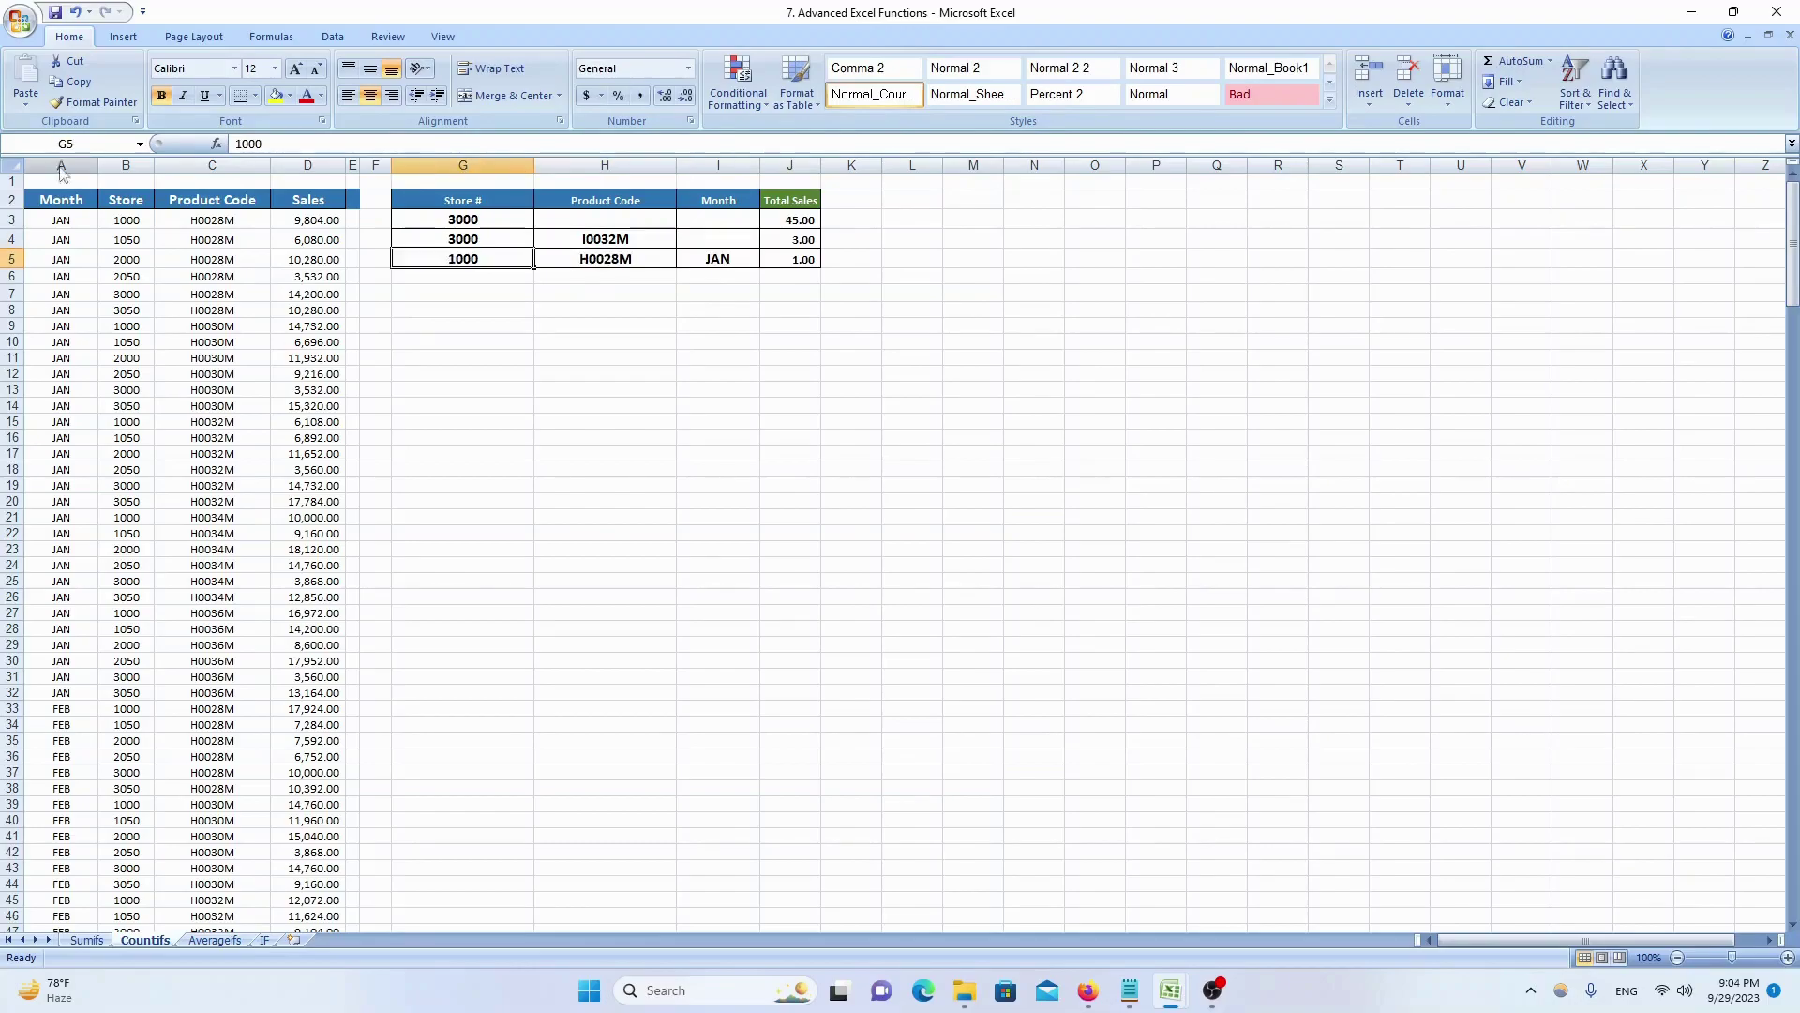
pyautogui.press('Left')
pyautogui.press('Left')
pyautogui.press('Left')
pyautogui.press('Up')
pyautogui.press('Up')
pyautogui.press('Up')
pyautogui.press('Left')
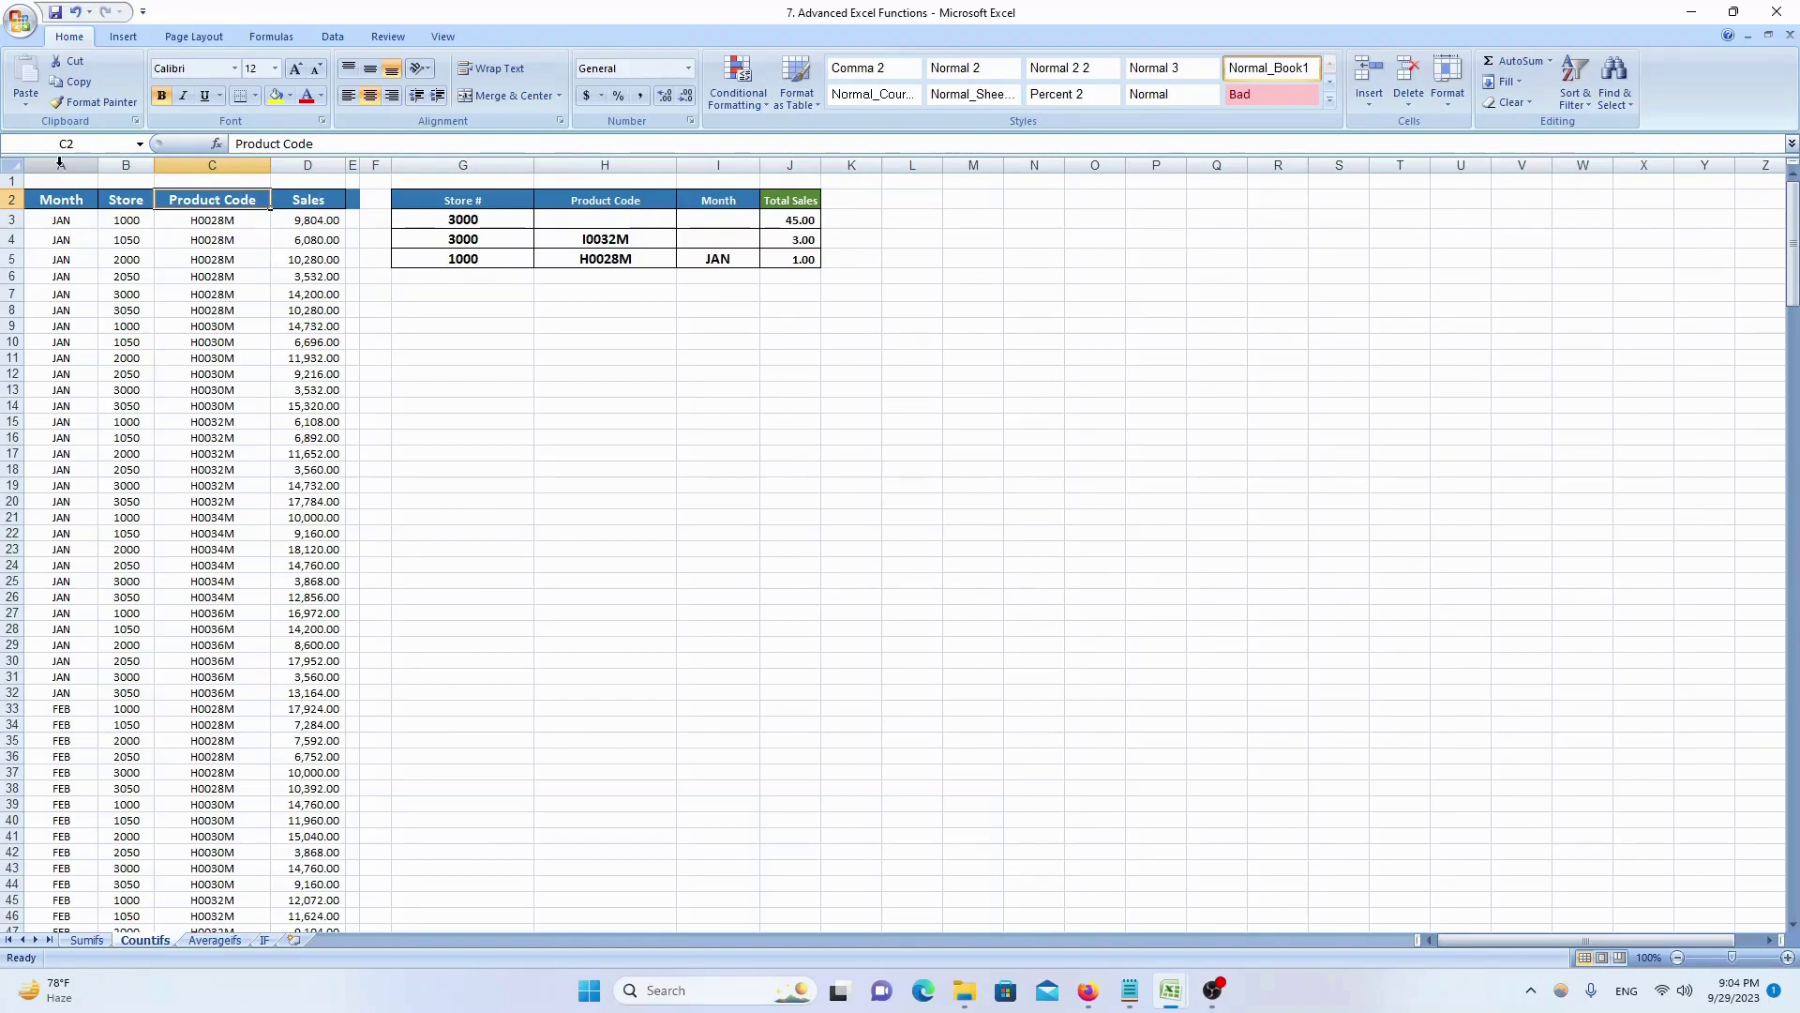
# - Switch to the Averageifs sheet, look over its criteria table and select Total Sales cell J3
pyautogui.hotkey('ctrl', 'pagedown')
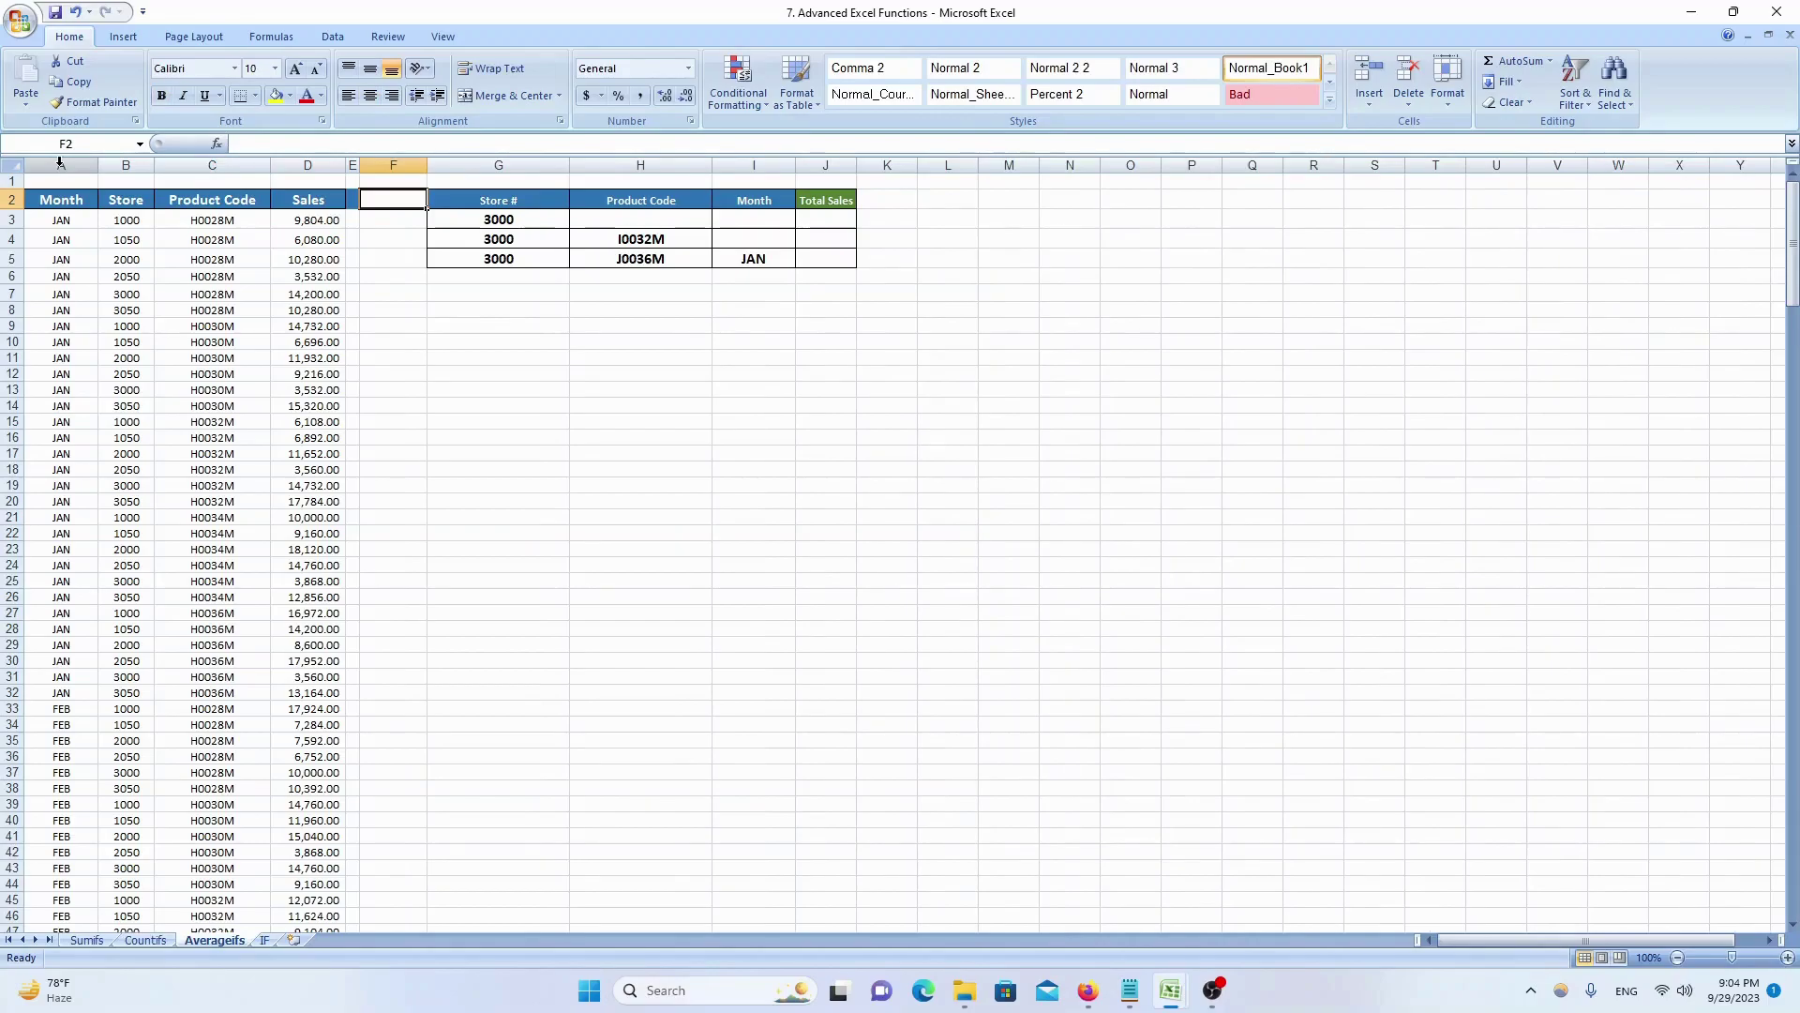
pyautogui.press('Right')
pyautogui.press('Left')
pyautogui.press('Right')
pyautogui.press('Right')
pyautogui.press('Down')
pyautogui.press('Left')
pyautogui.press('Right')
pyautogui.press('Right')
pyautogui.press('Right')
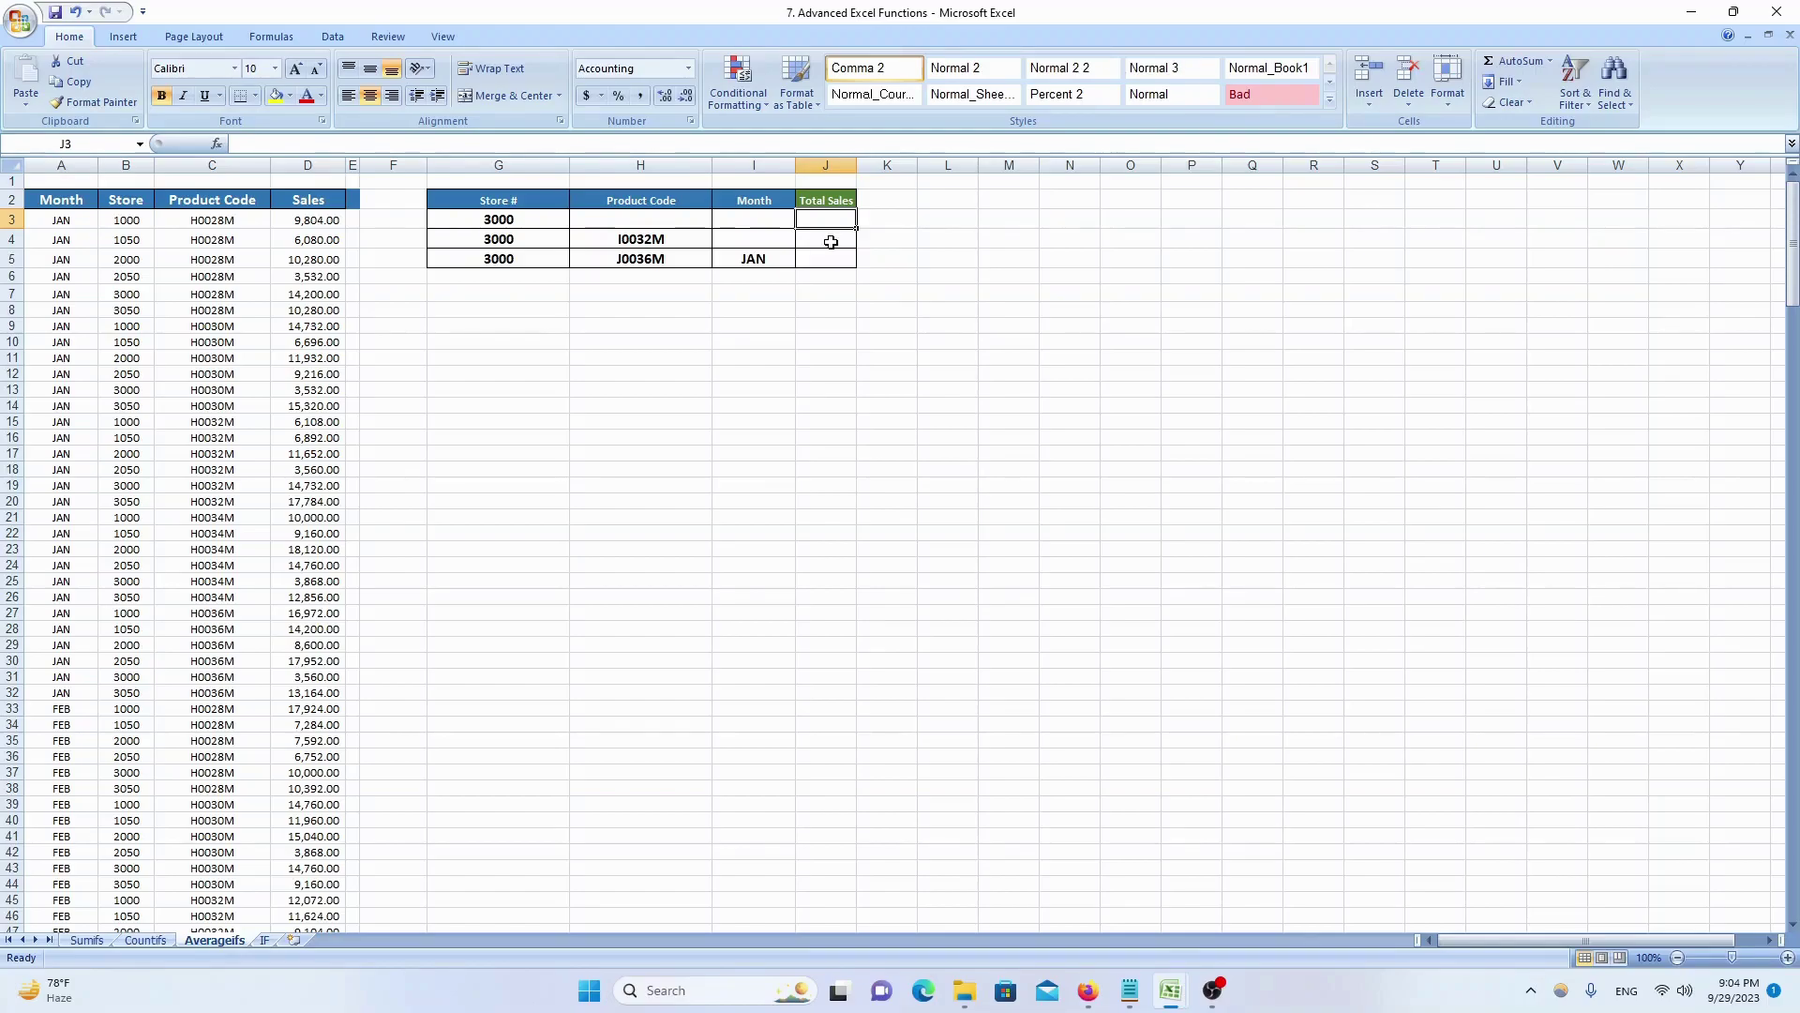
# - Start an AVERAGEIF formula in J3 with Store column B:B as the range
pyautogui.write('+aver')
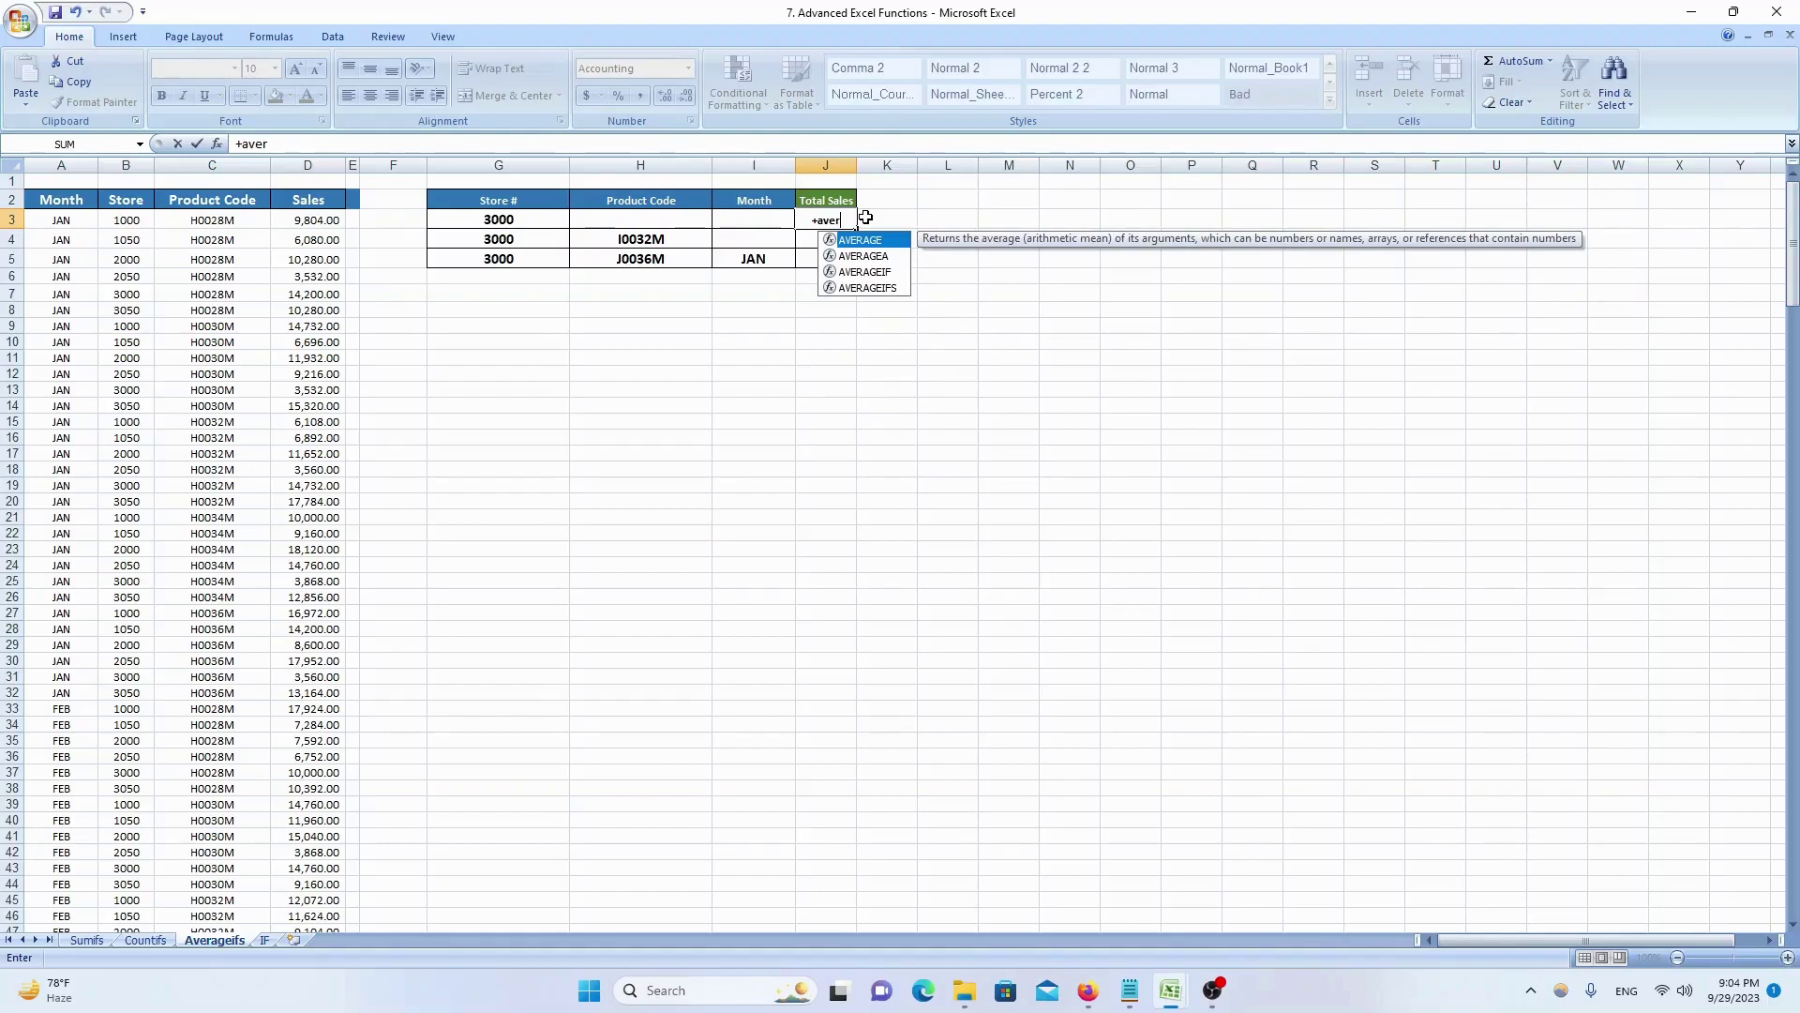
pyautogui.press('Down')
pyautogui.press('Down')
pyautogui.press('Tab')
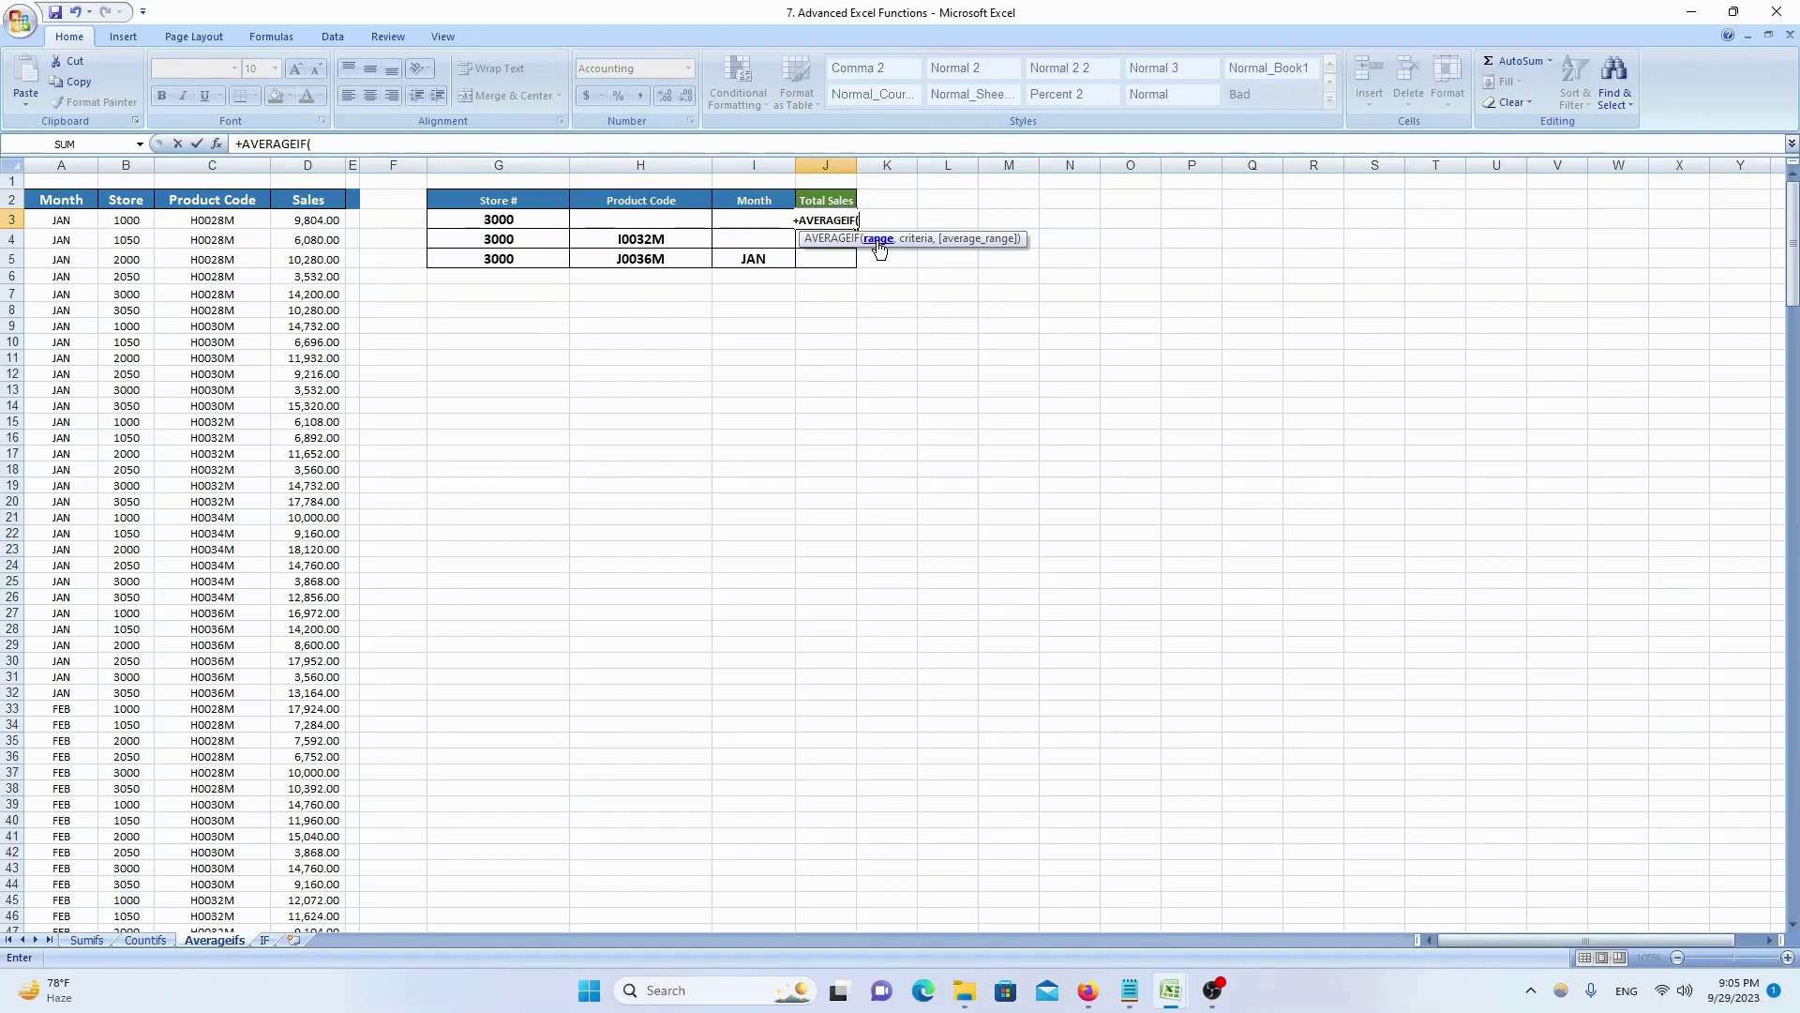
pyautogui.click(122, 165)
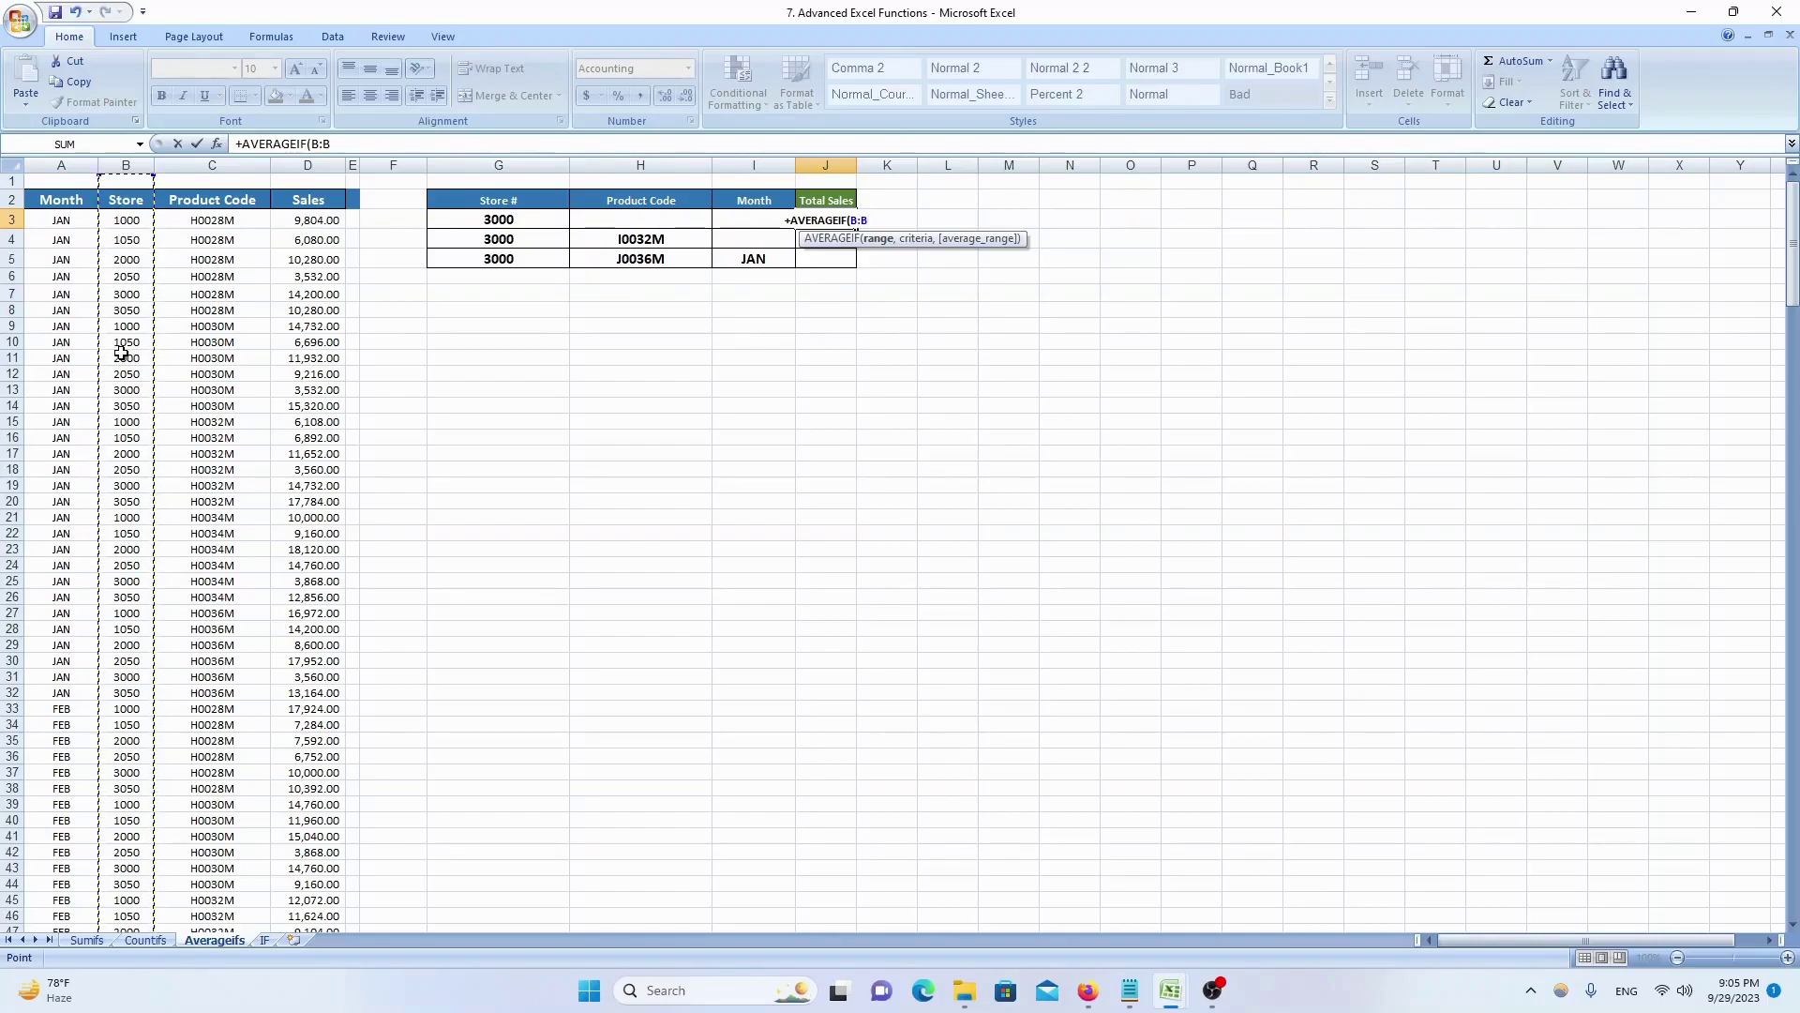
# - Use store number G3 as the criteria, completing J3 as +AVERAGEIF(B:B,G3), and check the result against G3
pyautogui.write(',')
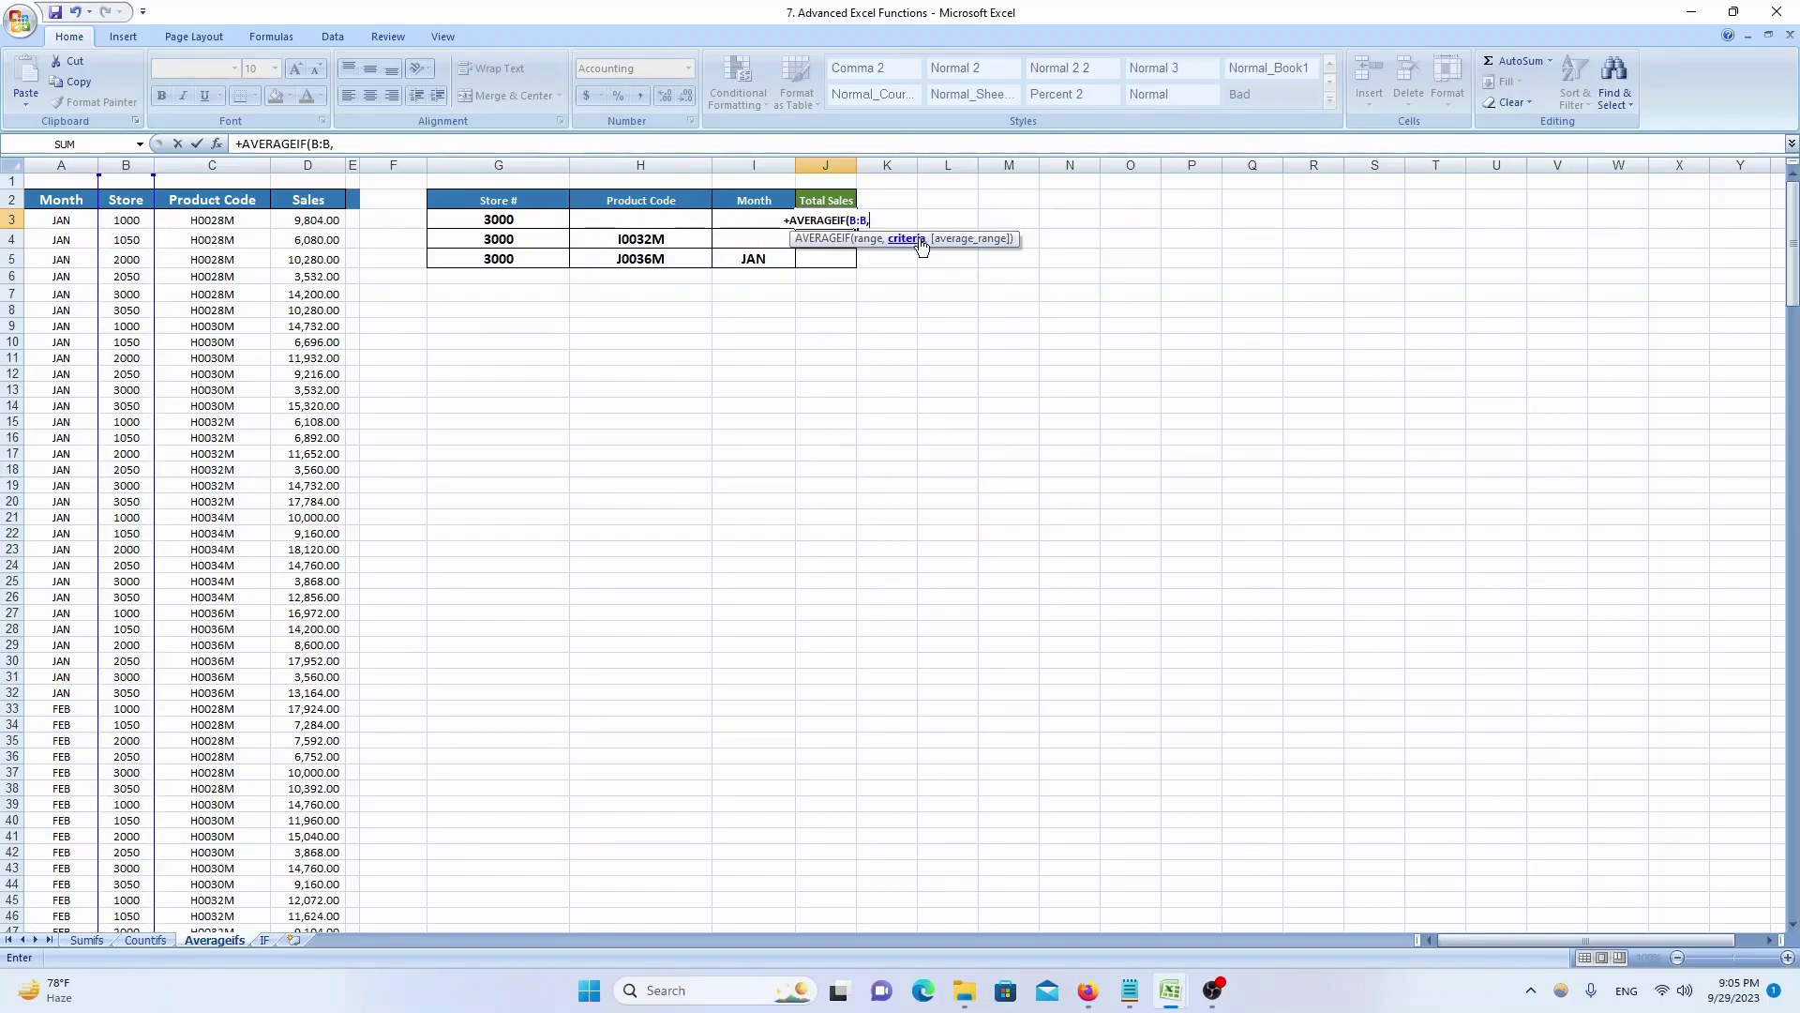
pyautogui.click(503, 220)
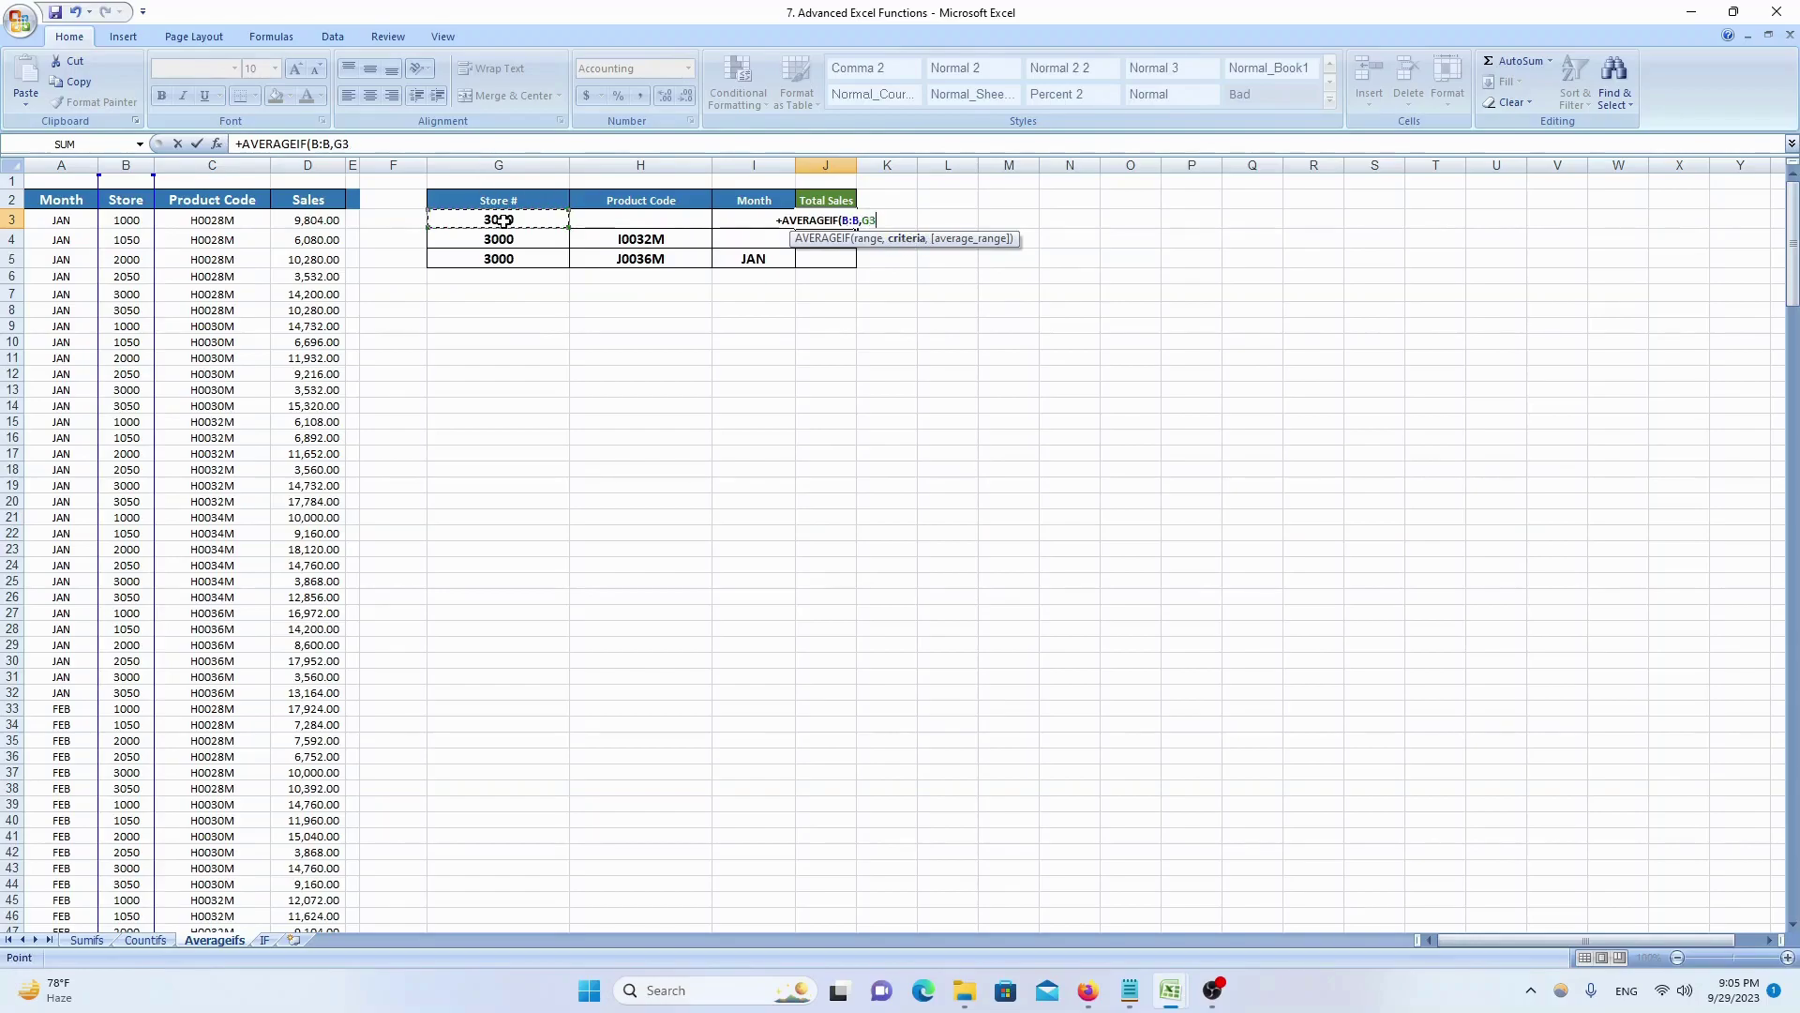
pyautogui.write(')')
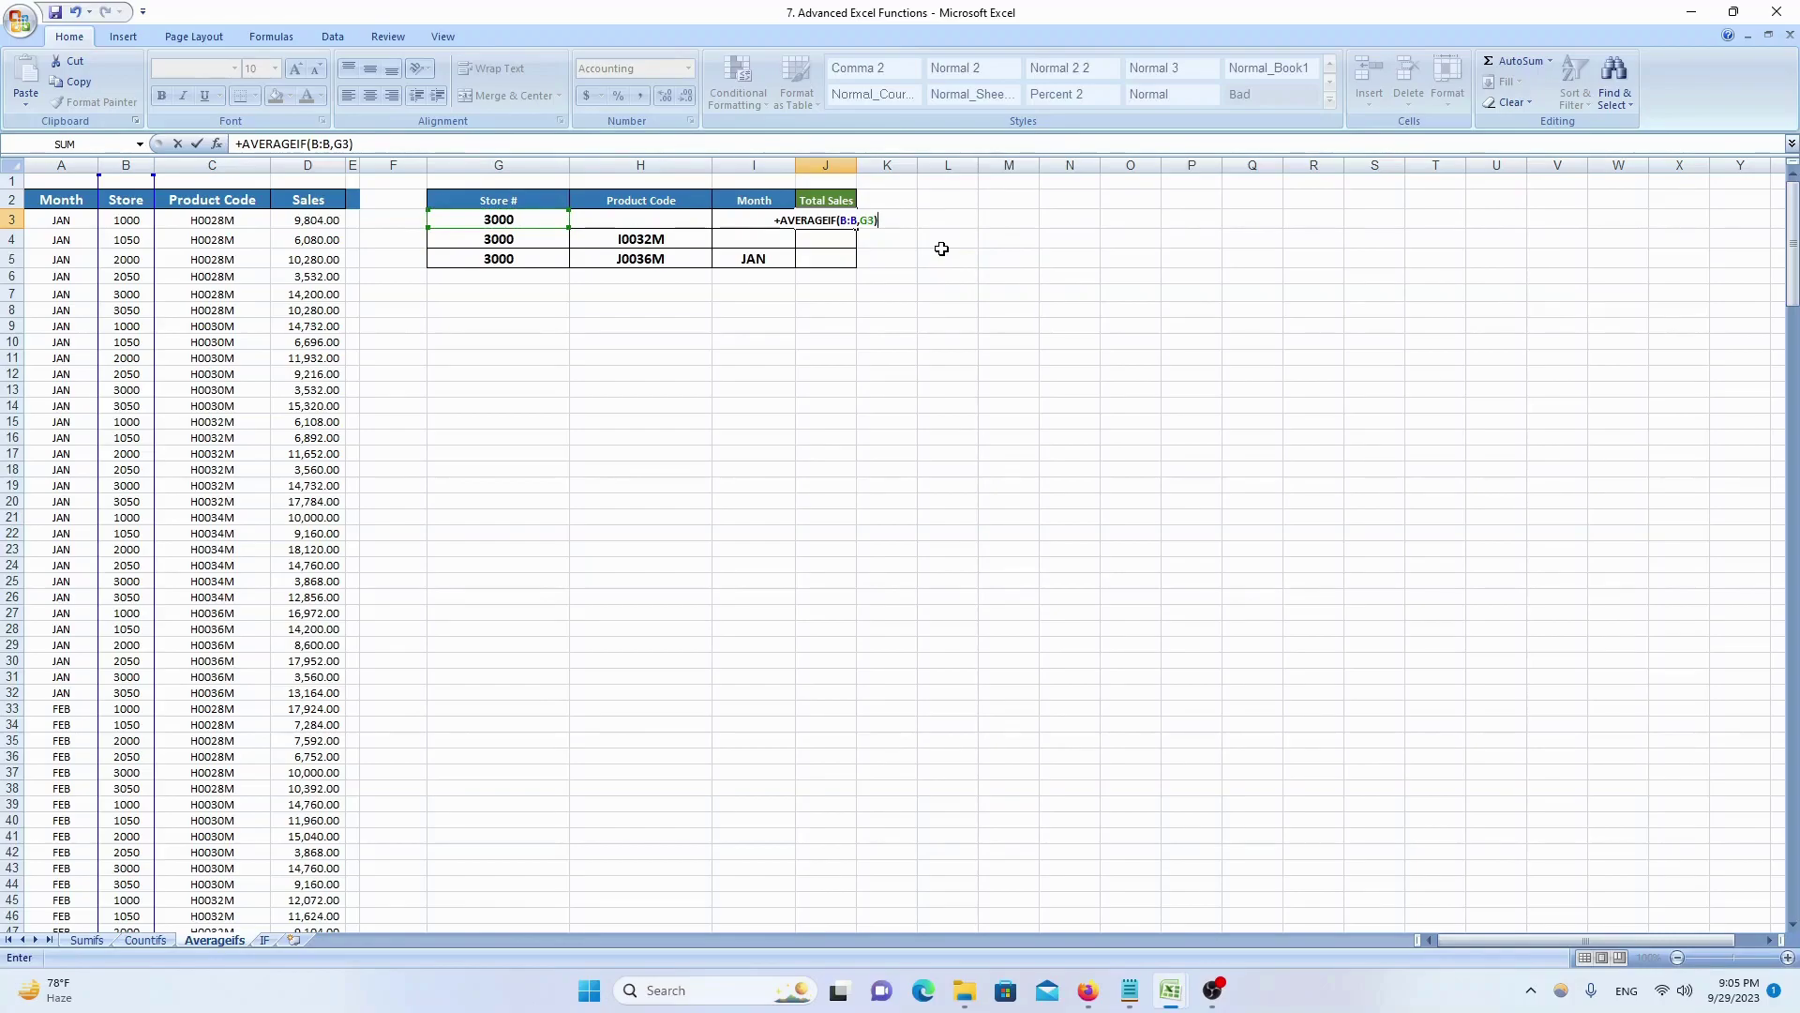
pyautogui.press('Return')
pyautogui.press('Up')
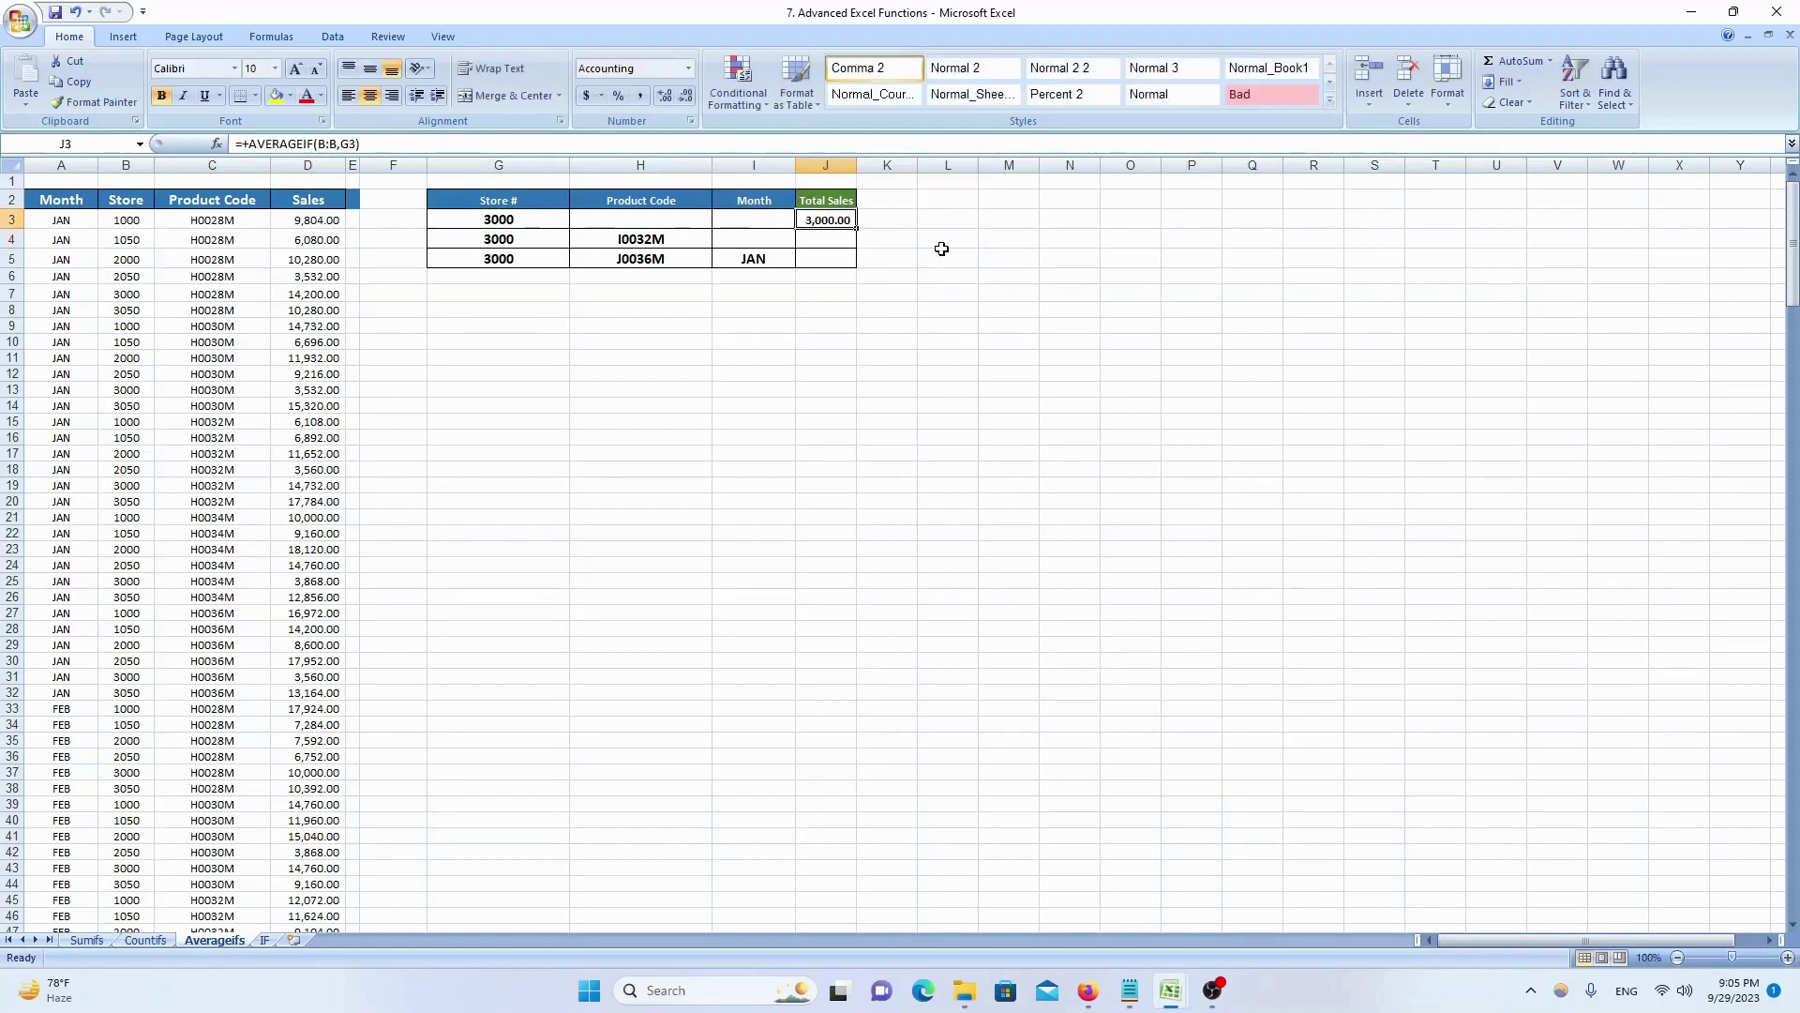
pyautogui.press('Left')
pyautogui.press('Left')
pyautogui.press('Left')
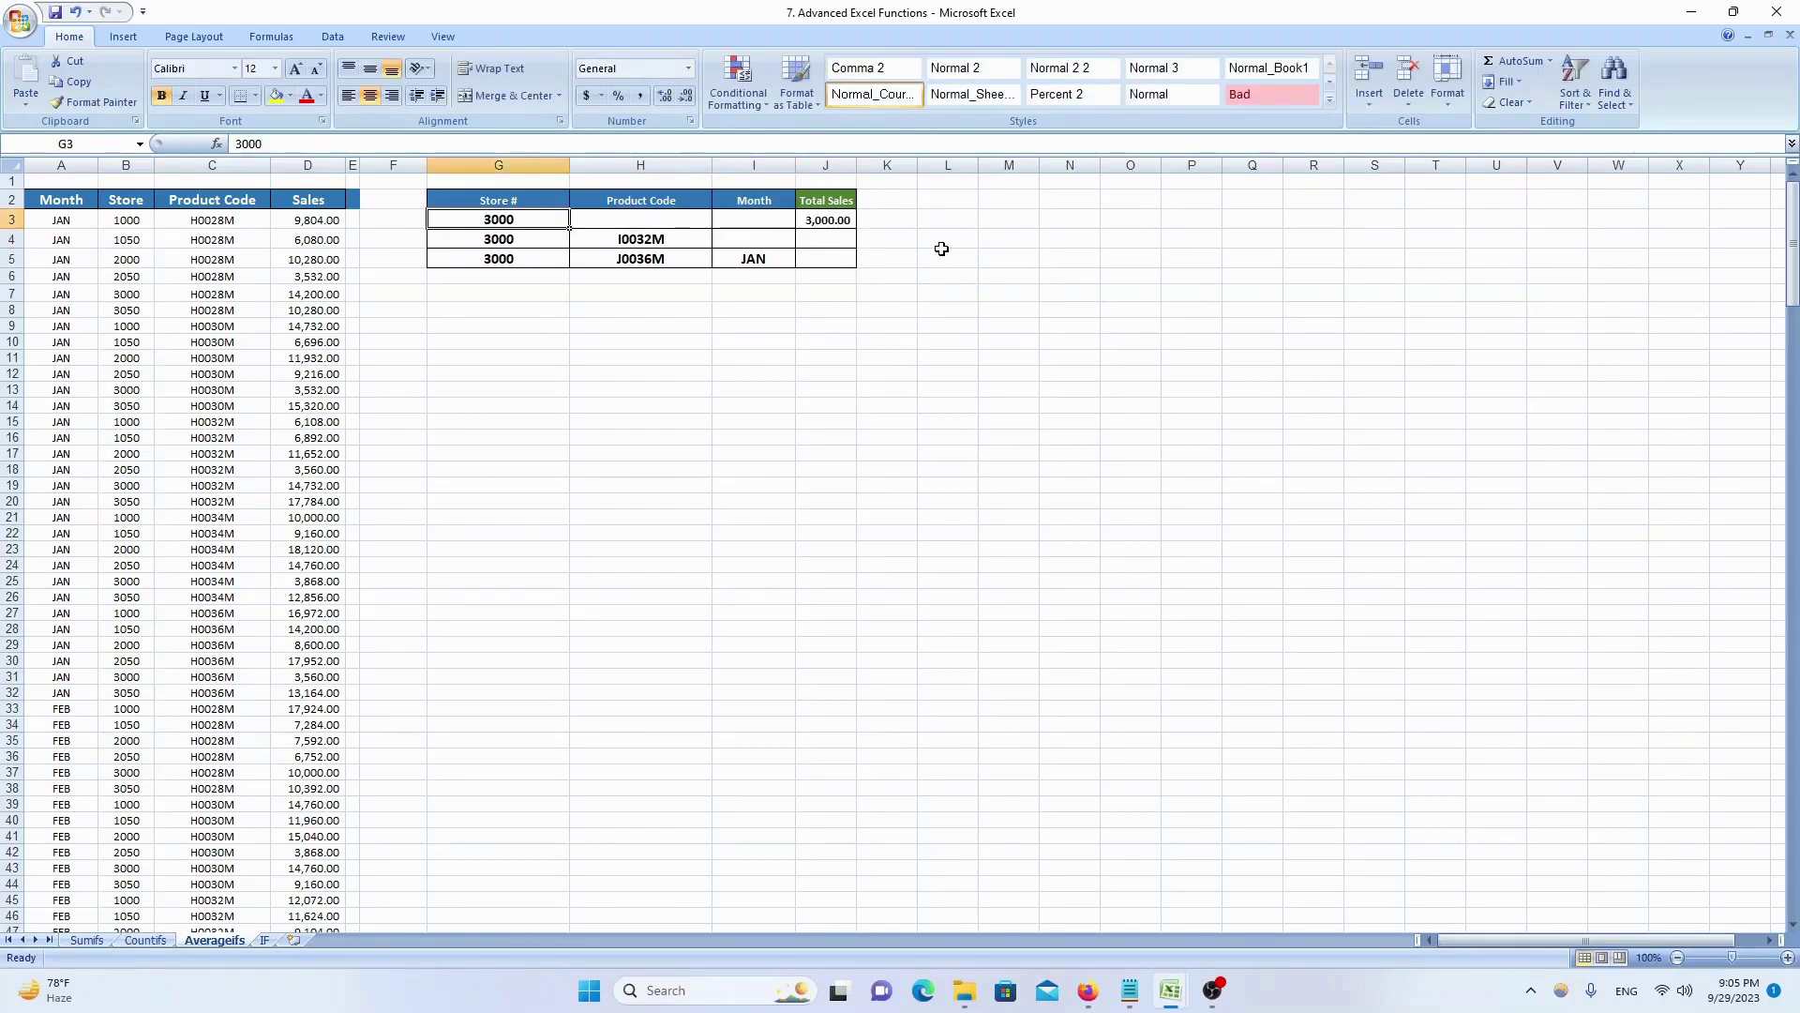
pyautogui.press('Right')
pyautogui.press('Right')
pyautogui.press('Right')
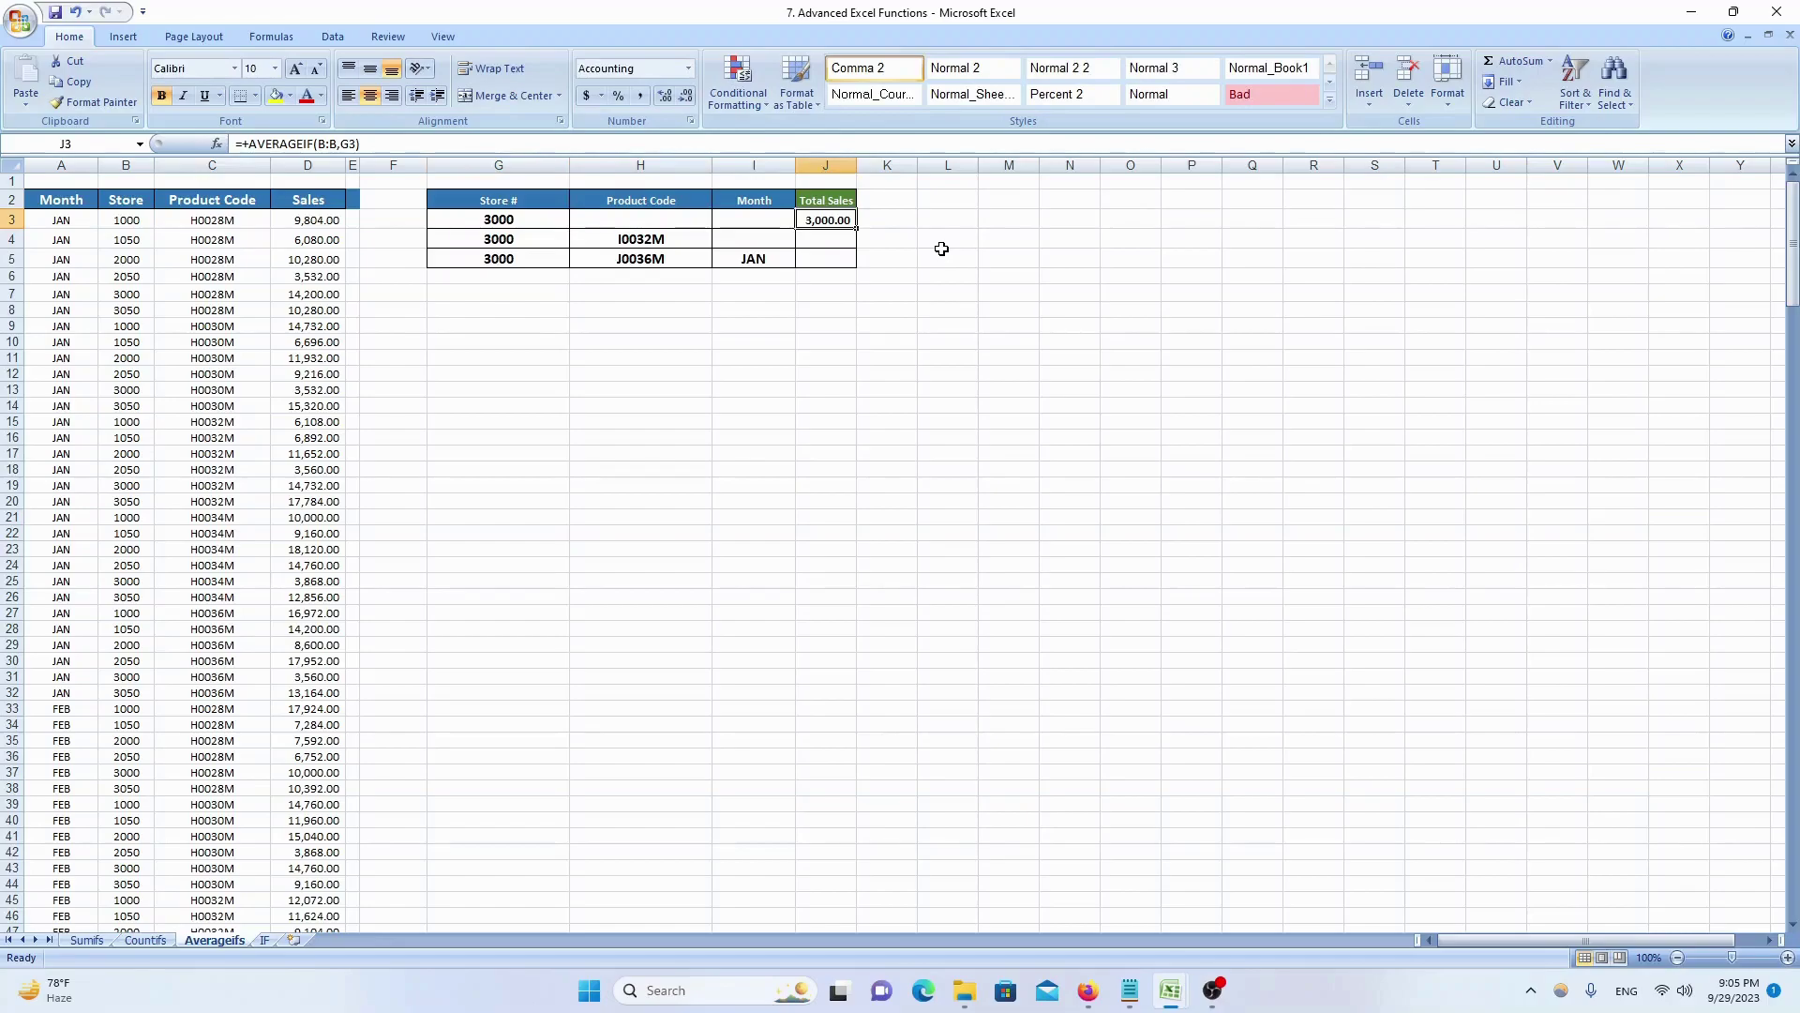
# - Start an AVERAGEIFS formula in J4 with Sales column D:D as the average range
pyautogui.press('Down')
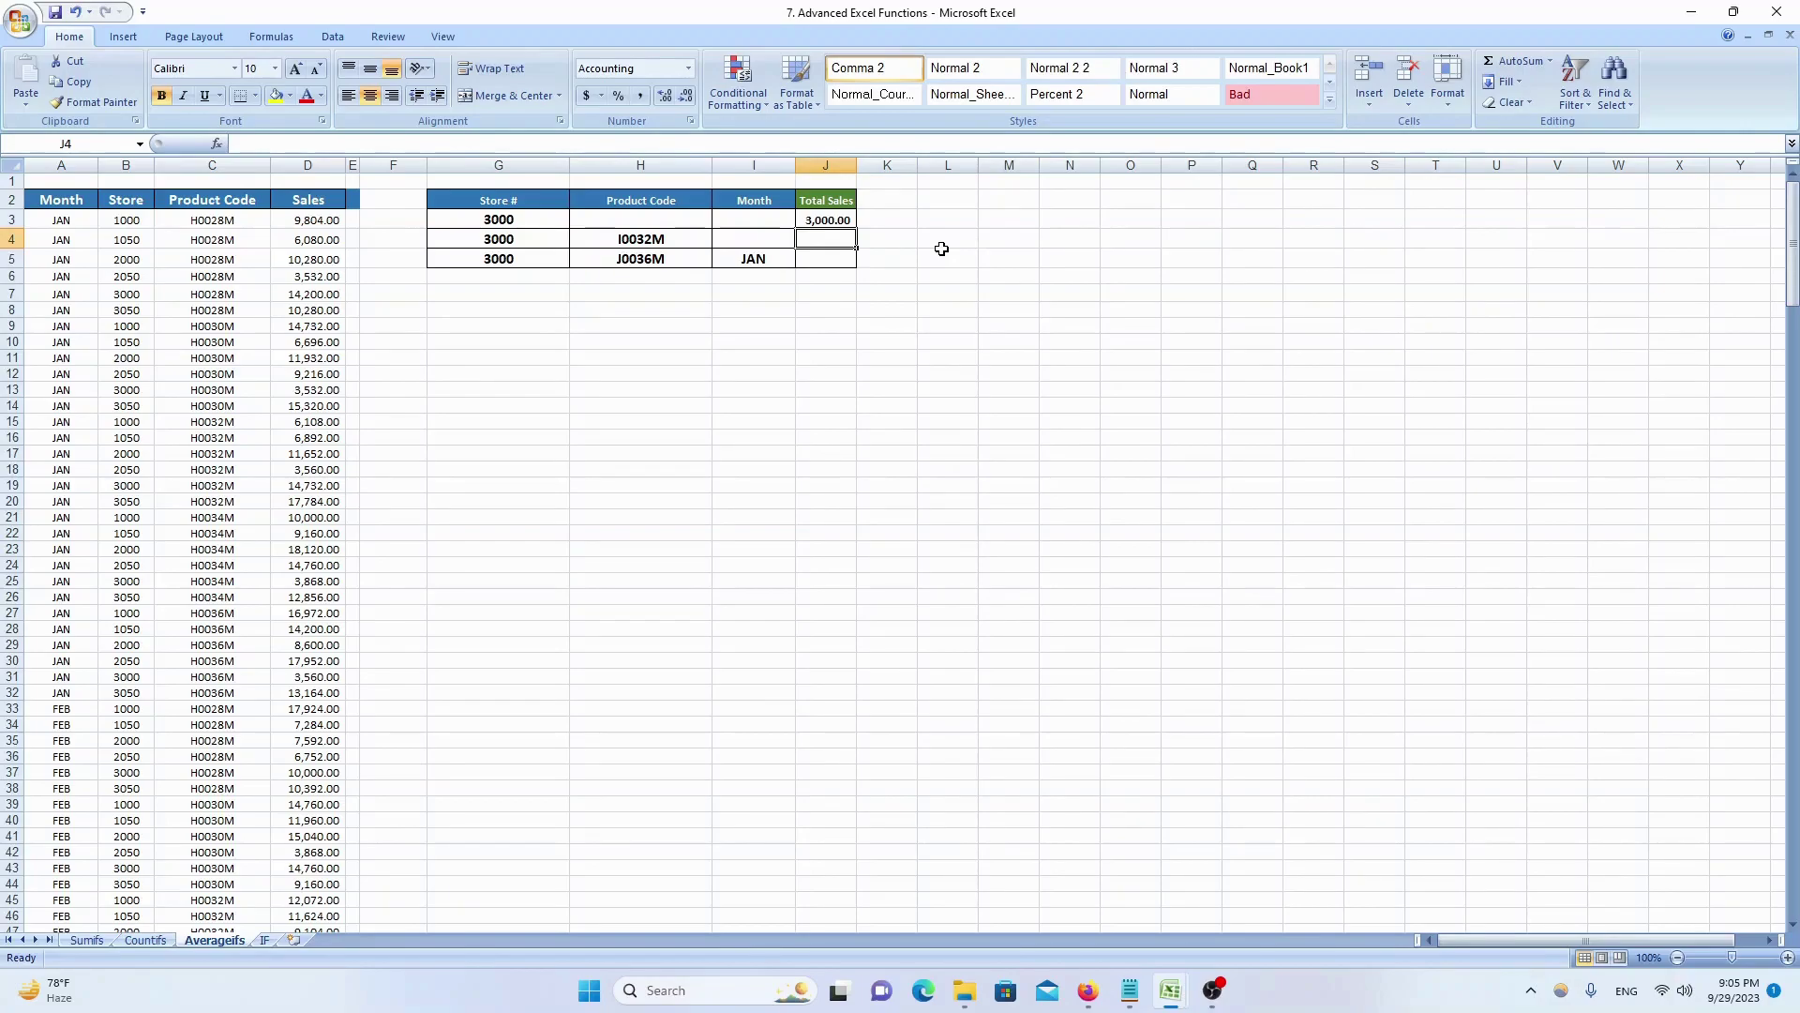
pyautogui.write('+aver')
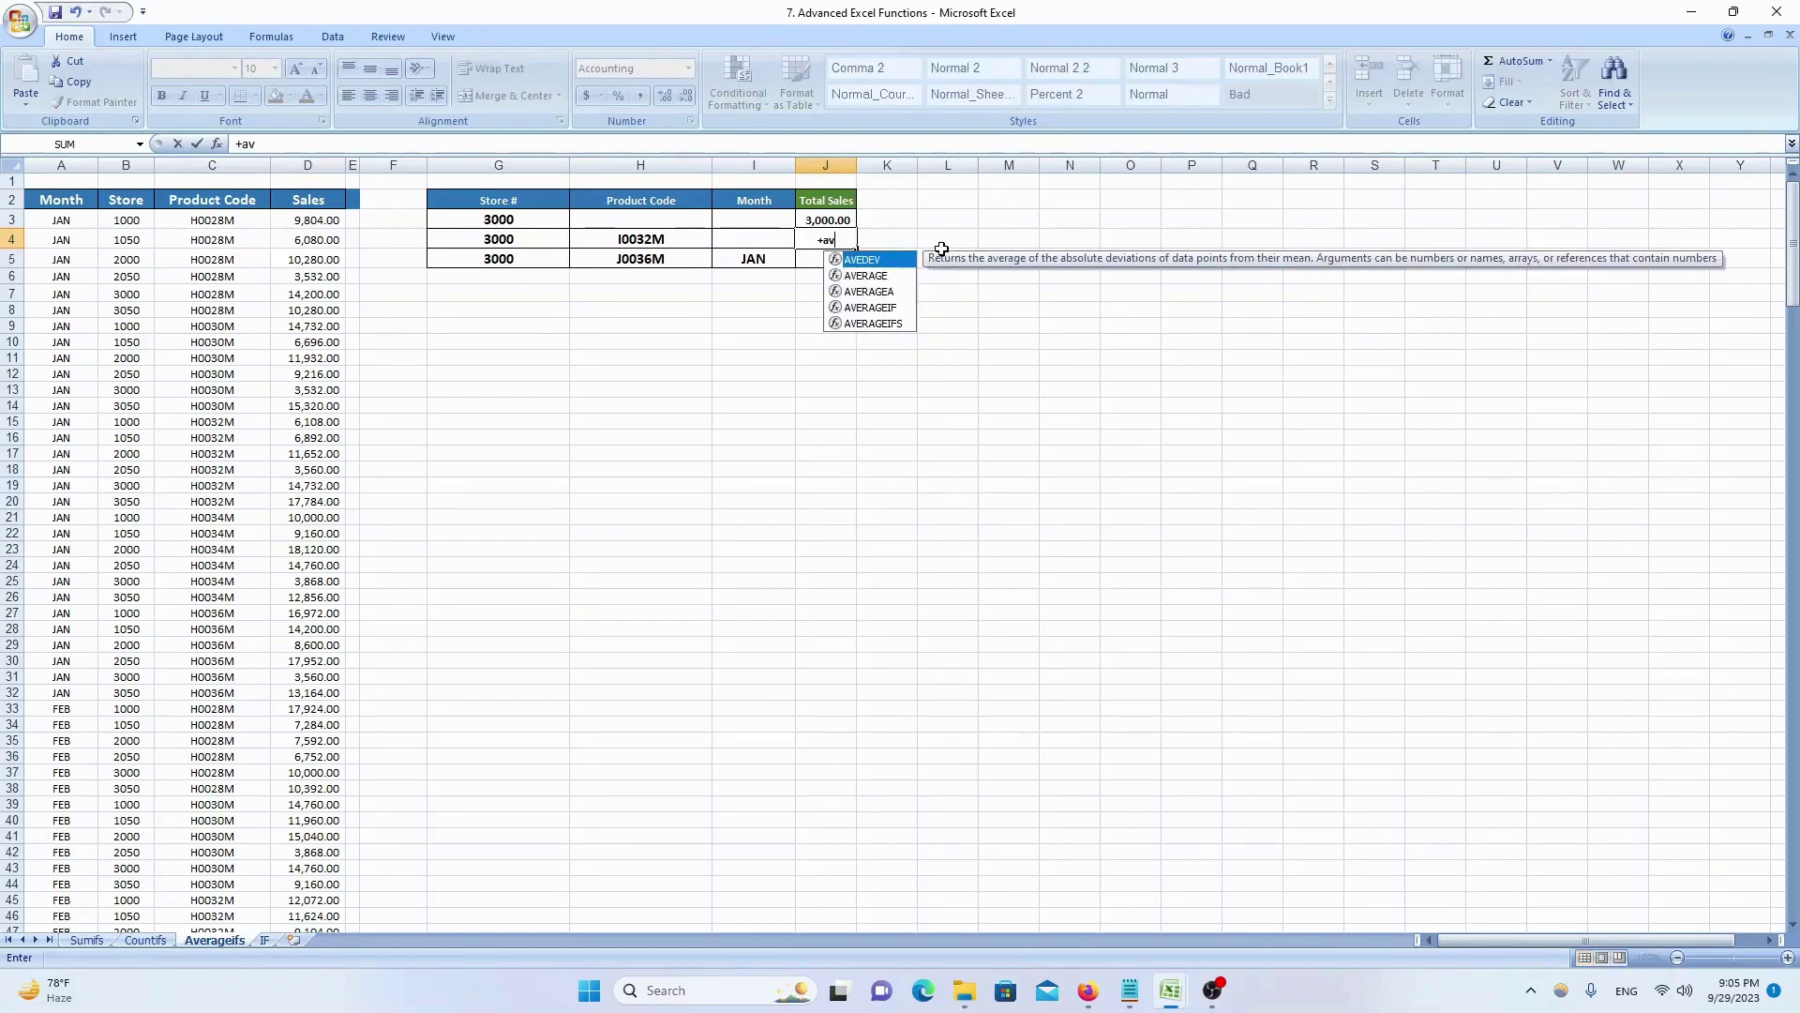
pyautogui.press('Down')
pyautogui.press('Down')
pyautogui.press('Down')
pyautogui.press('Tab')
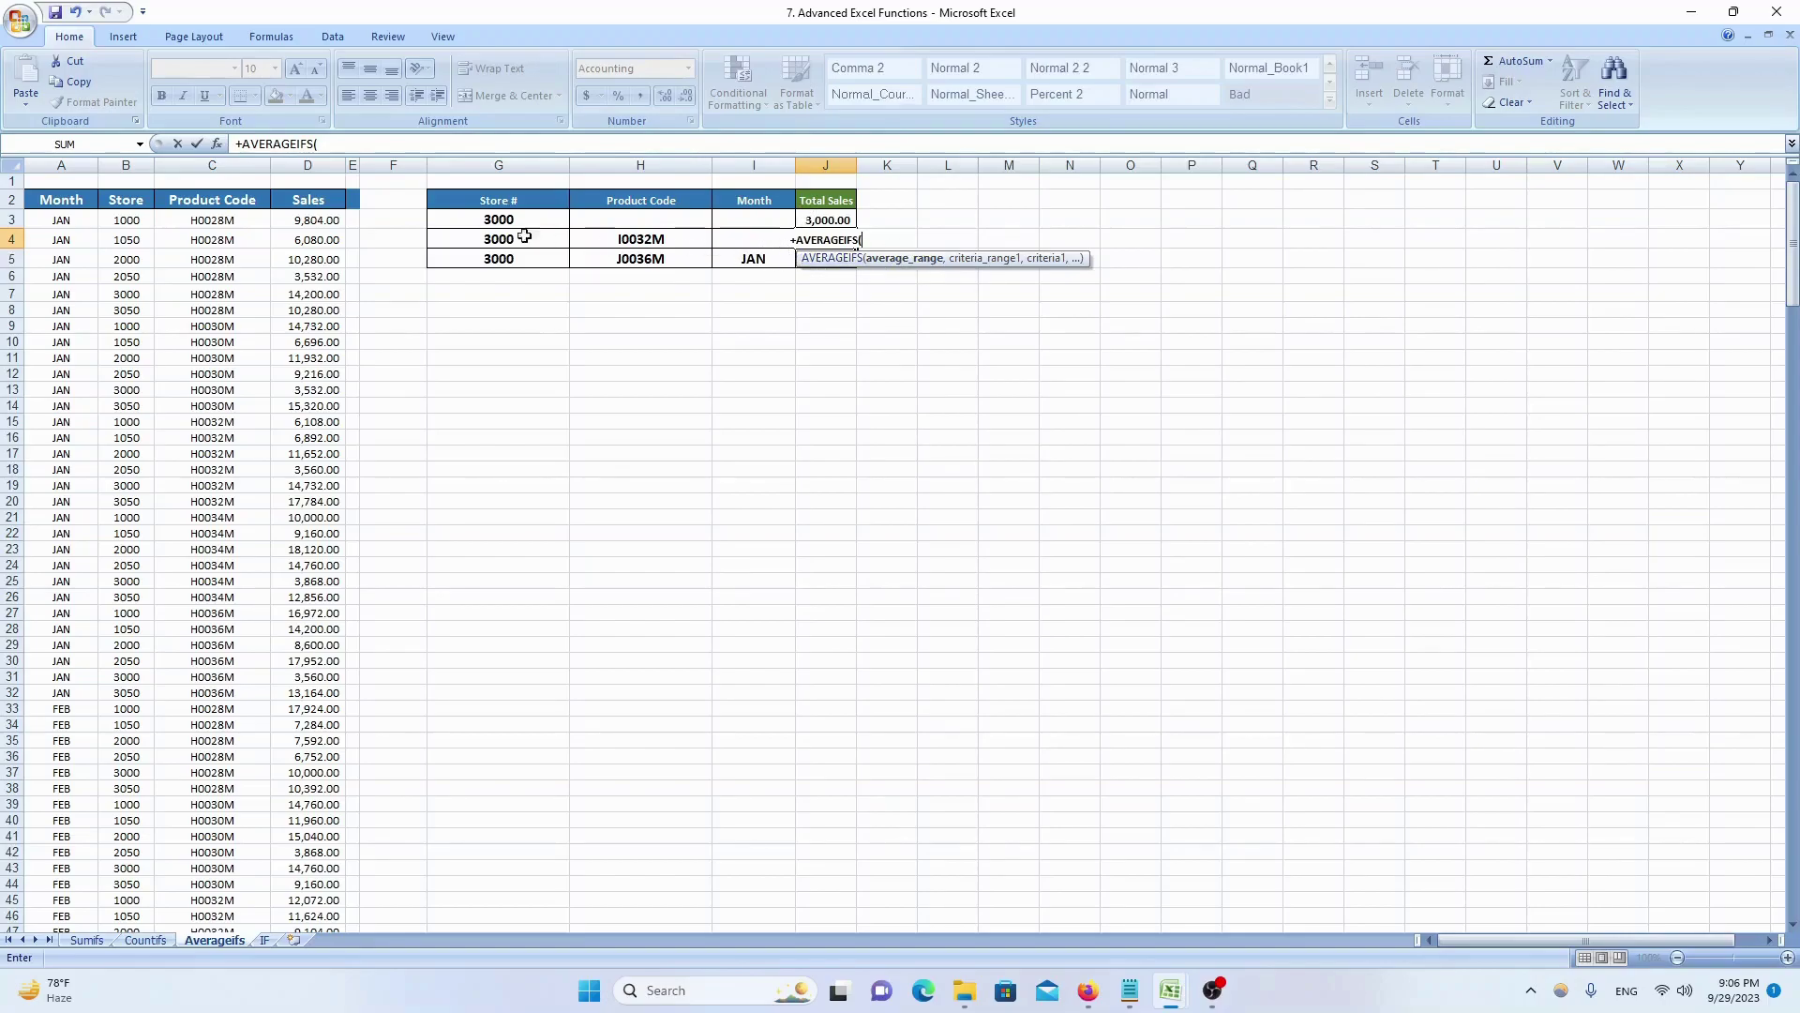
pyautogui.click(306, 166)
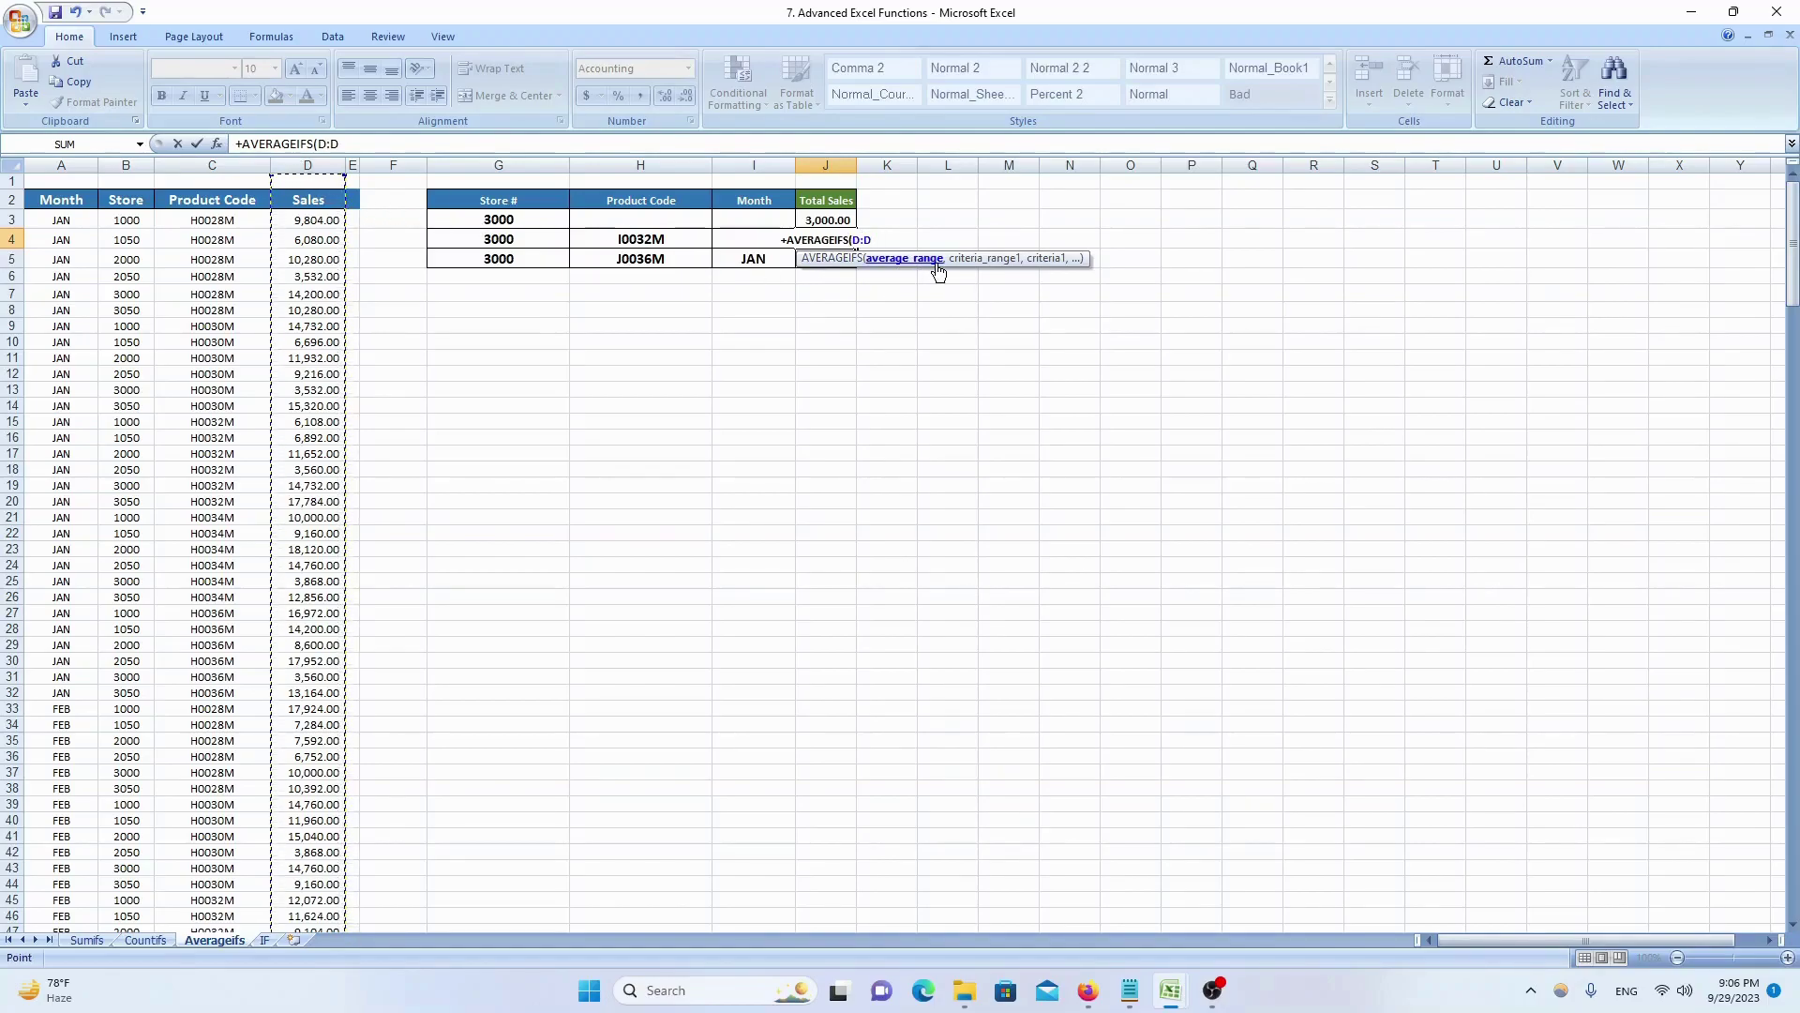
# - Add Store column B:B with store number G4 as the first criteria pair of the AVERAGEIFS formula in J4
pyautogui.write(',')
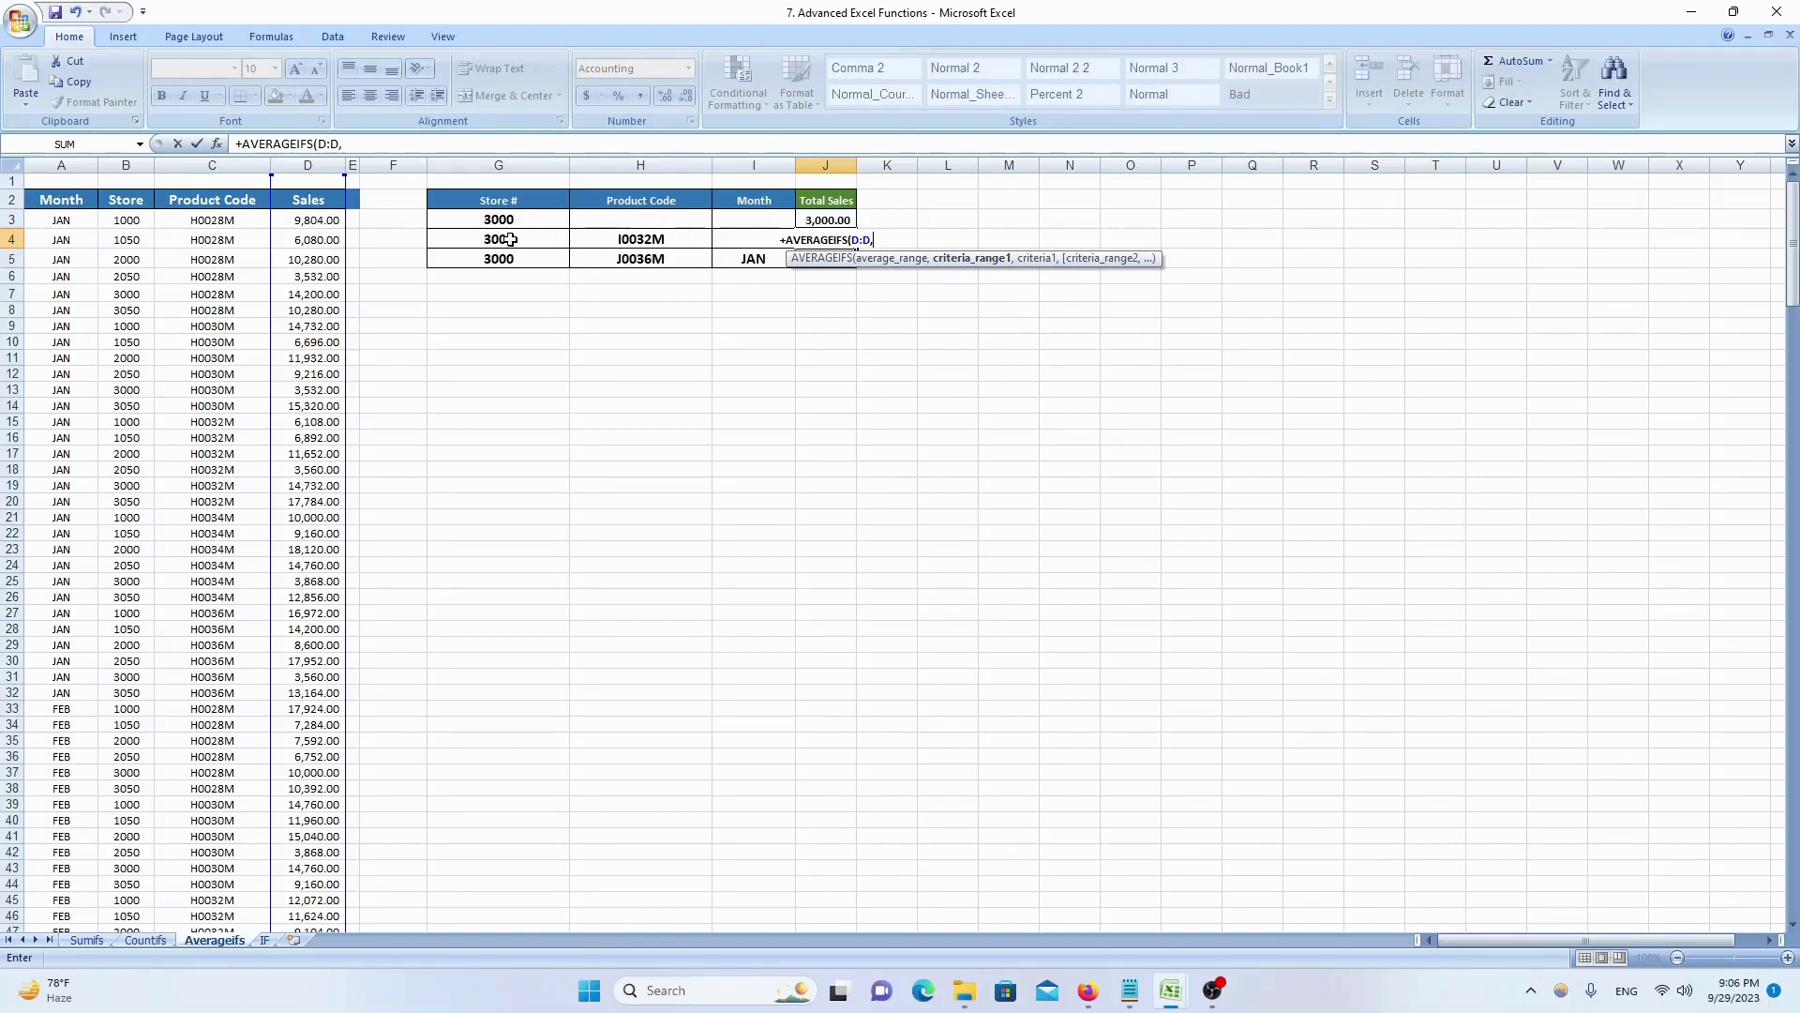
pyautogui.click(130, 163)
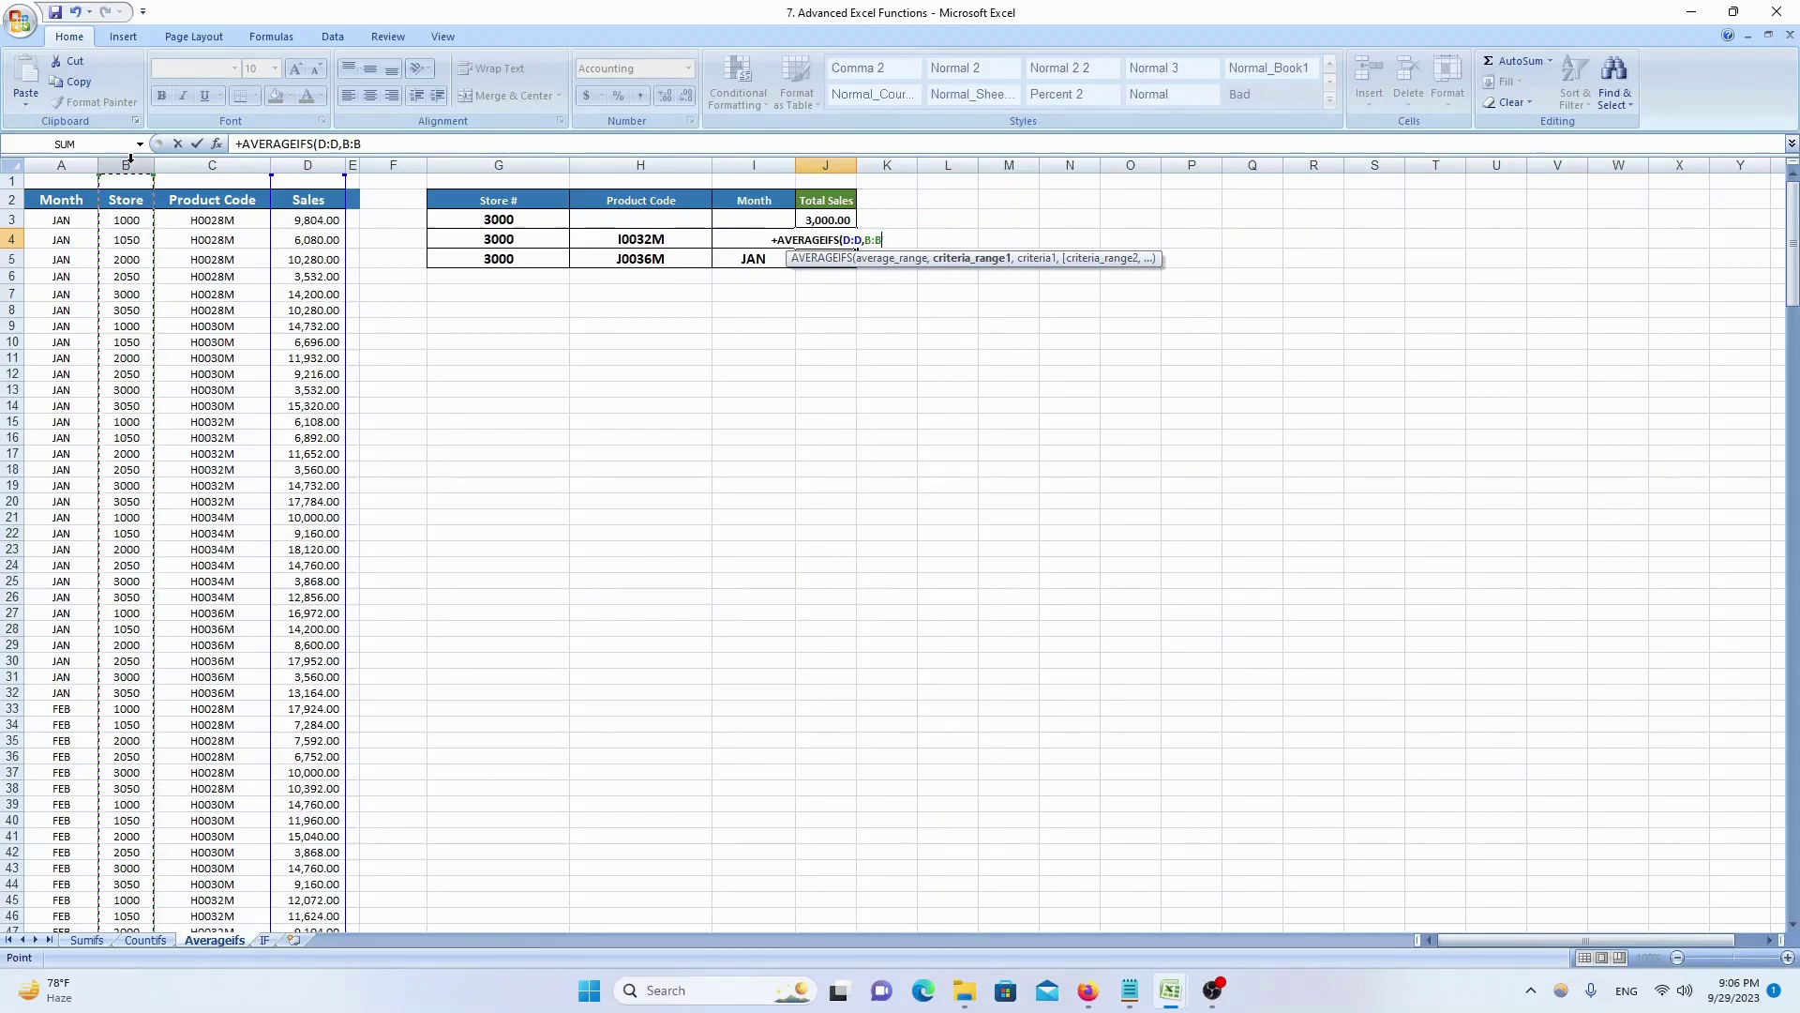
pyautogui.write(',')
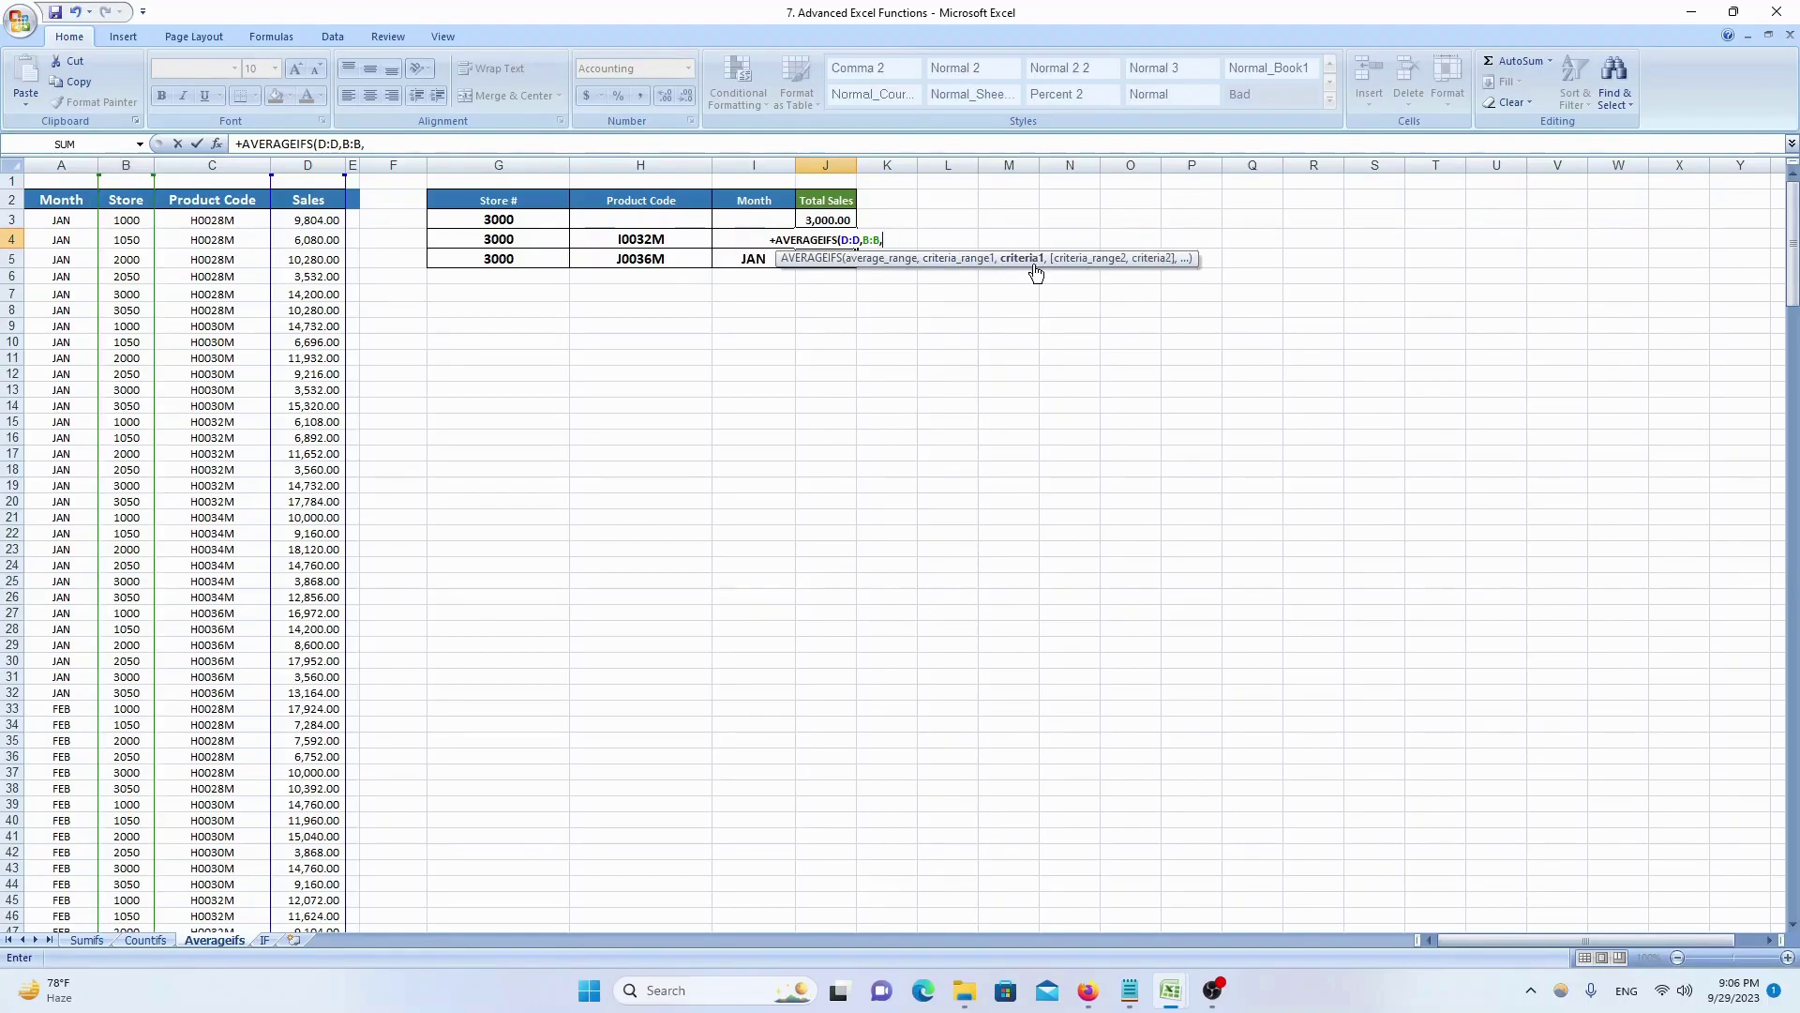
pyautogui.click(504, 238)
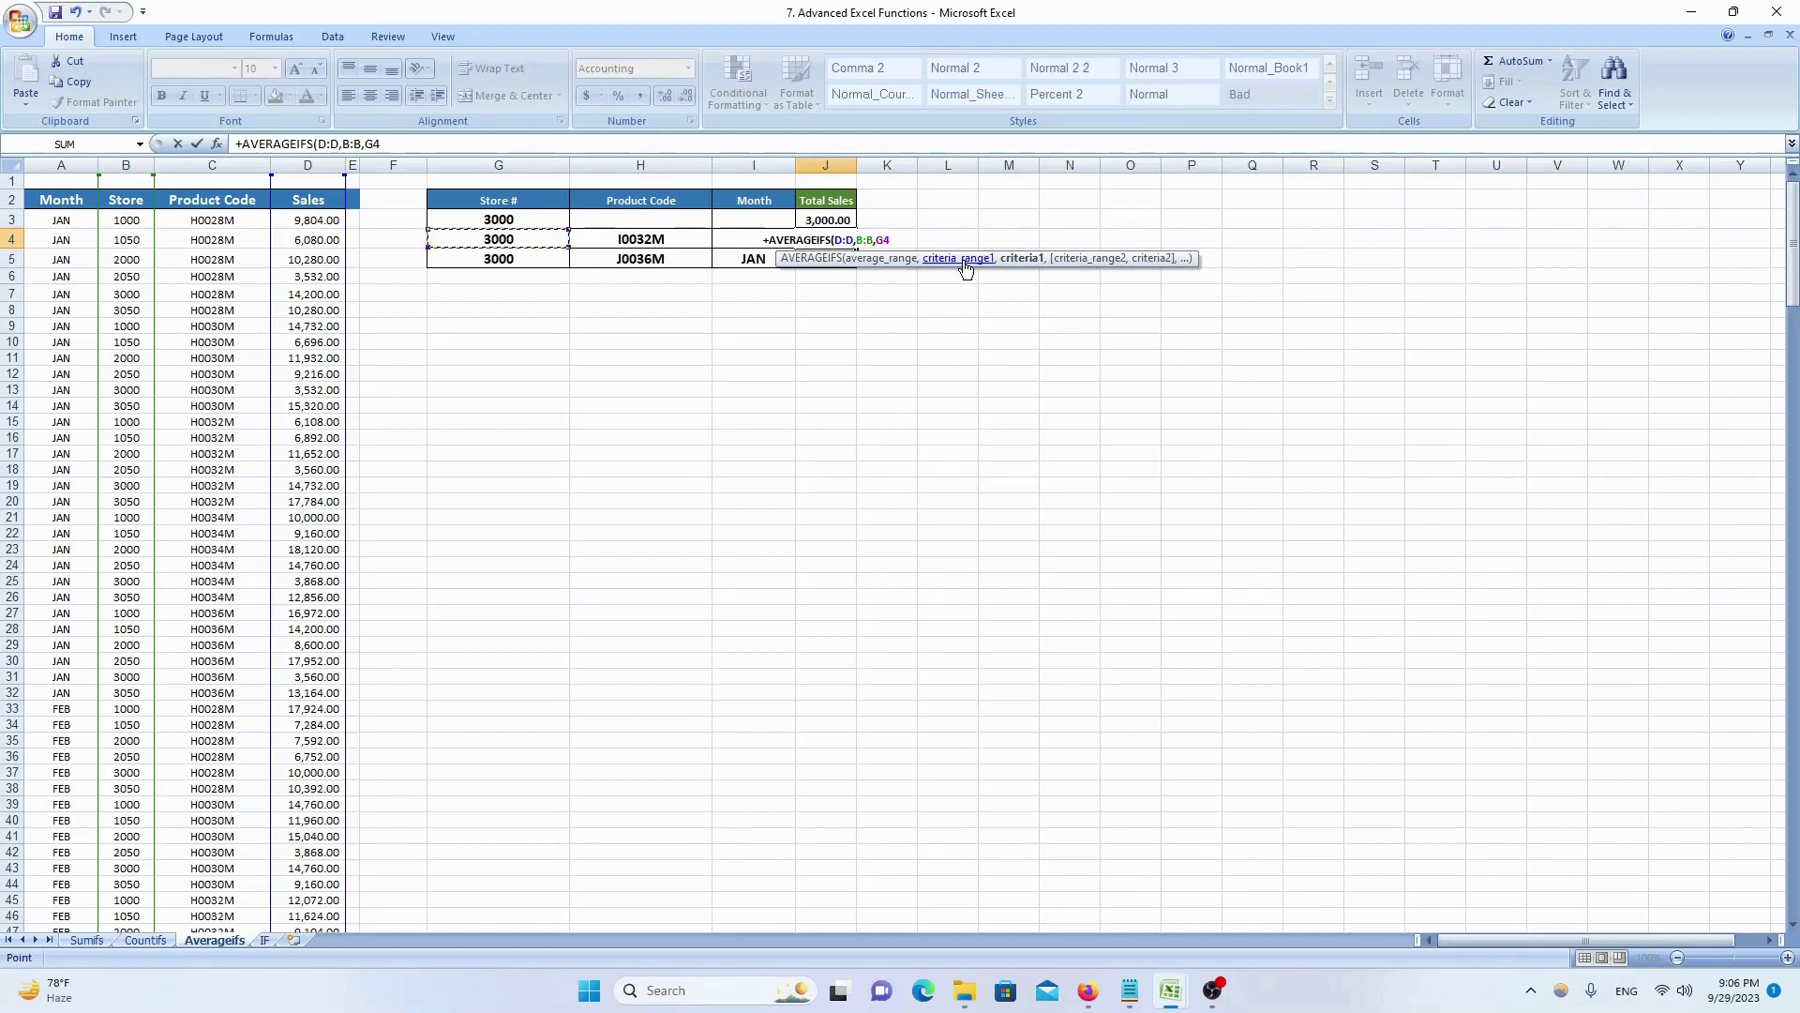
pyautogui.write(',')
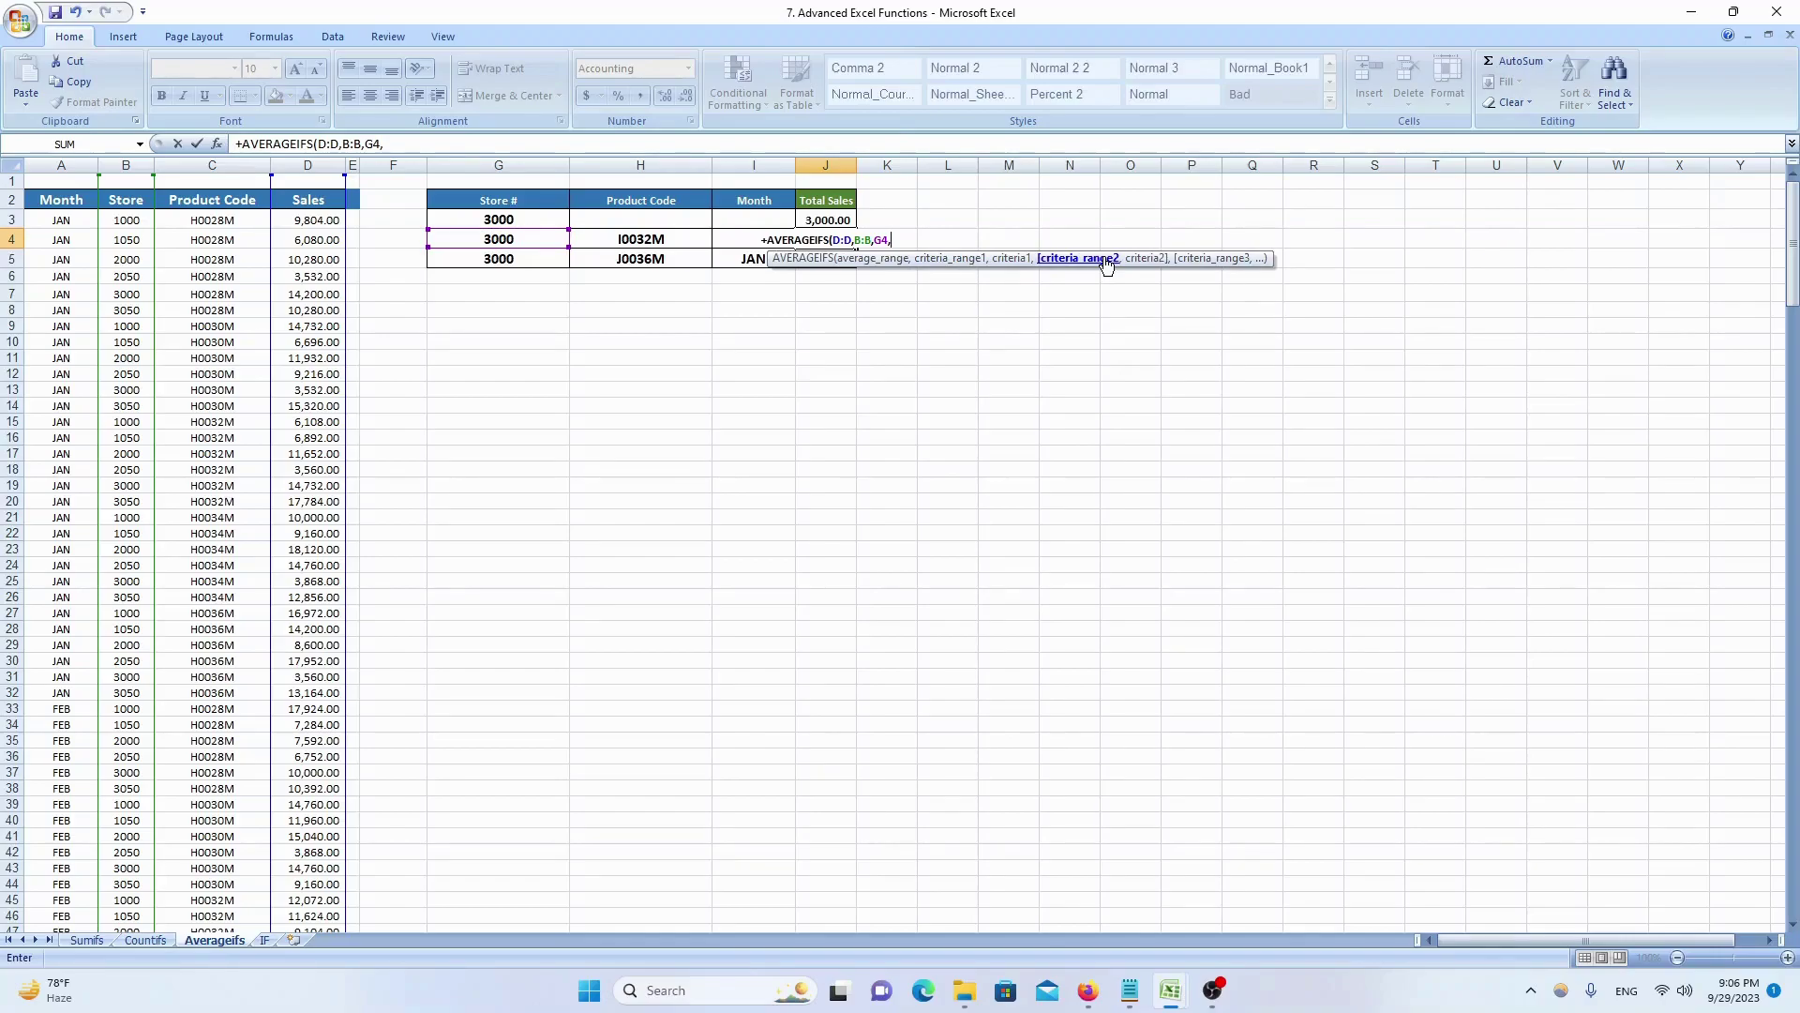
# - Add Product Code column C:C with H4 as the second criteria pair, completing J4 as +AVERAGEIFS(D:D,B:B,G4,C:C,H4)
pyautogui.click(201, 164)
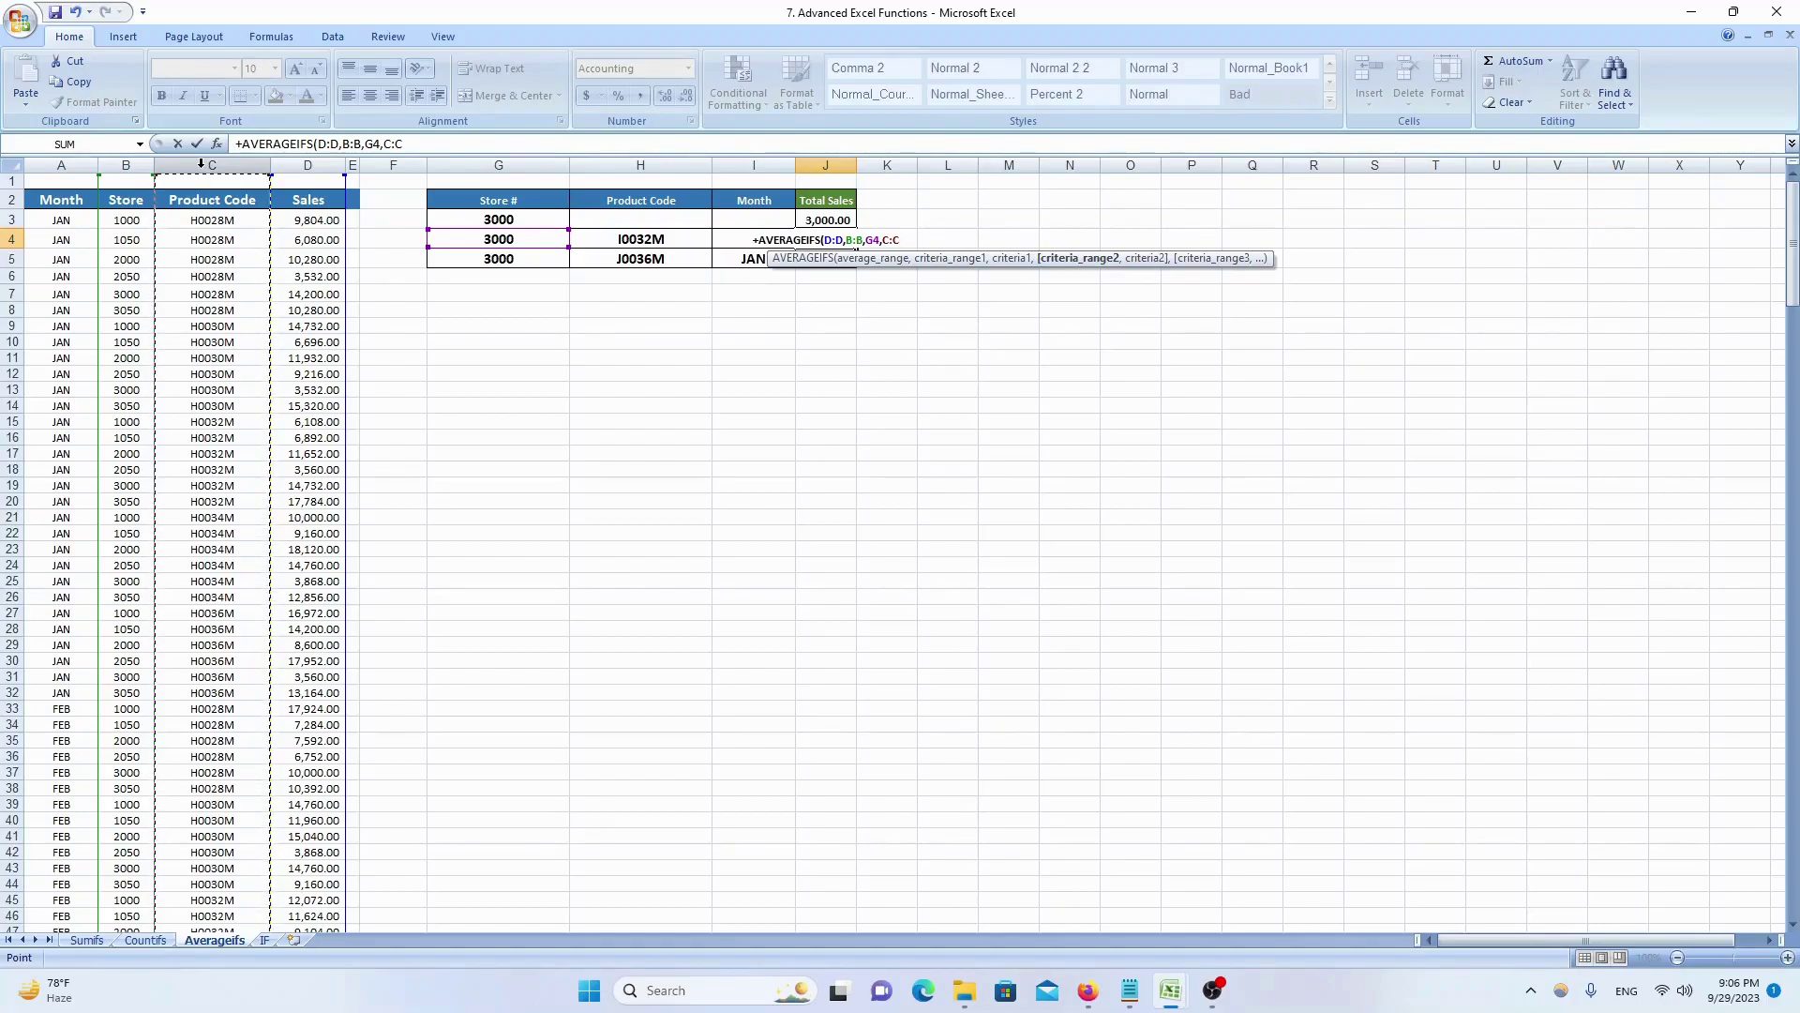
pyautogui.write(',')
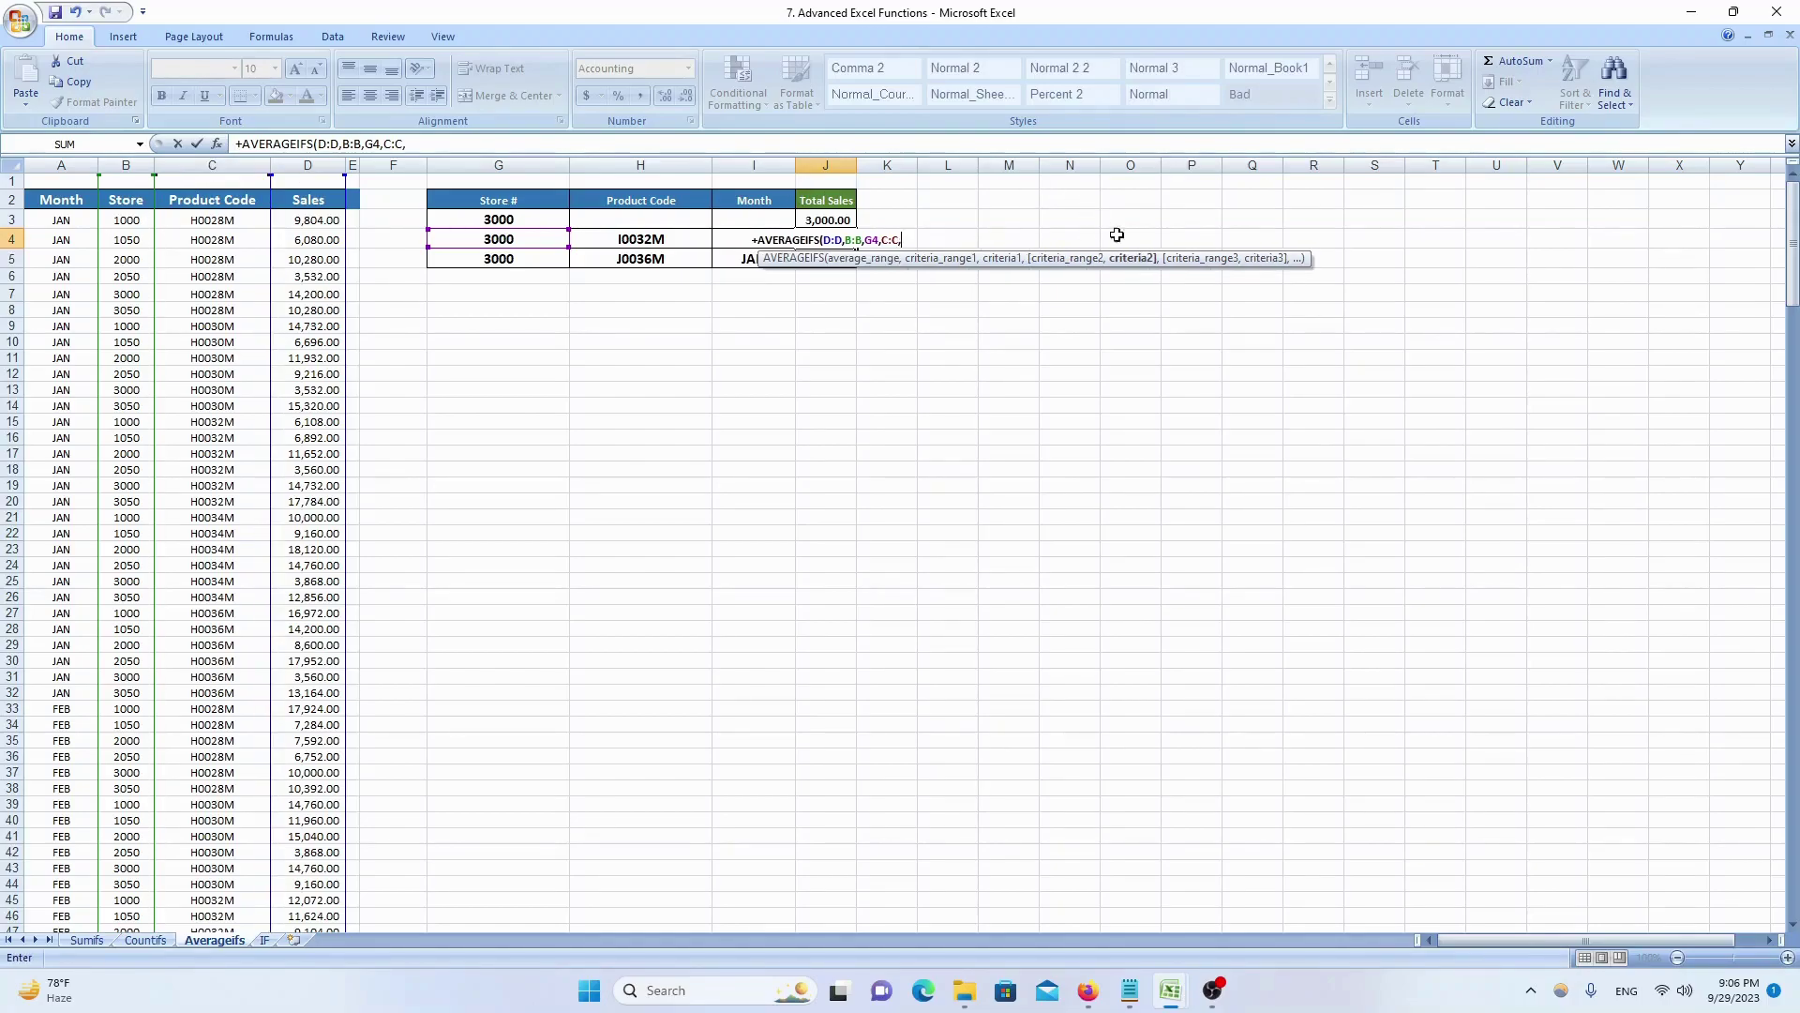
pyautogui.click(631, 237)
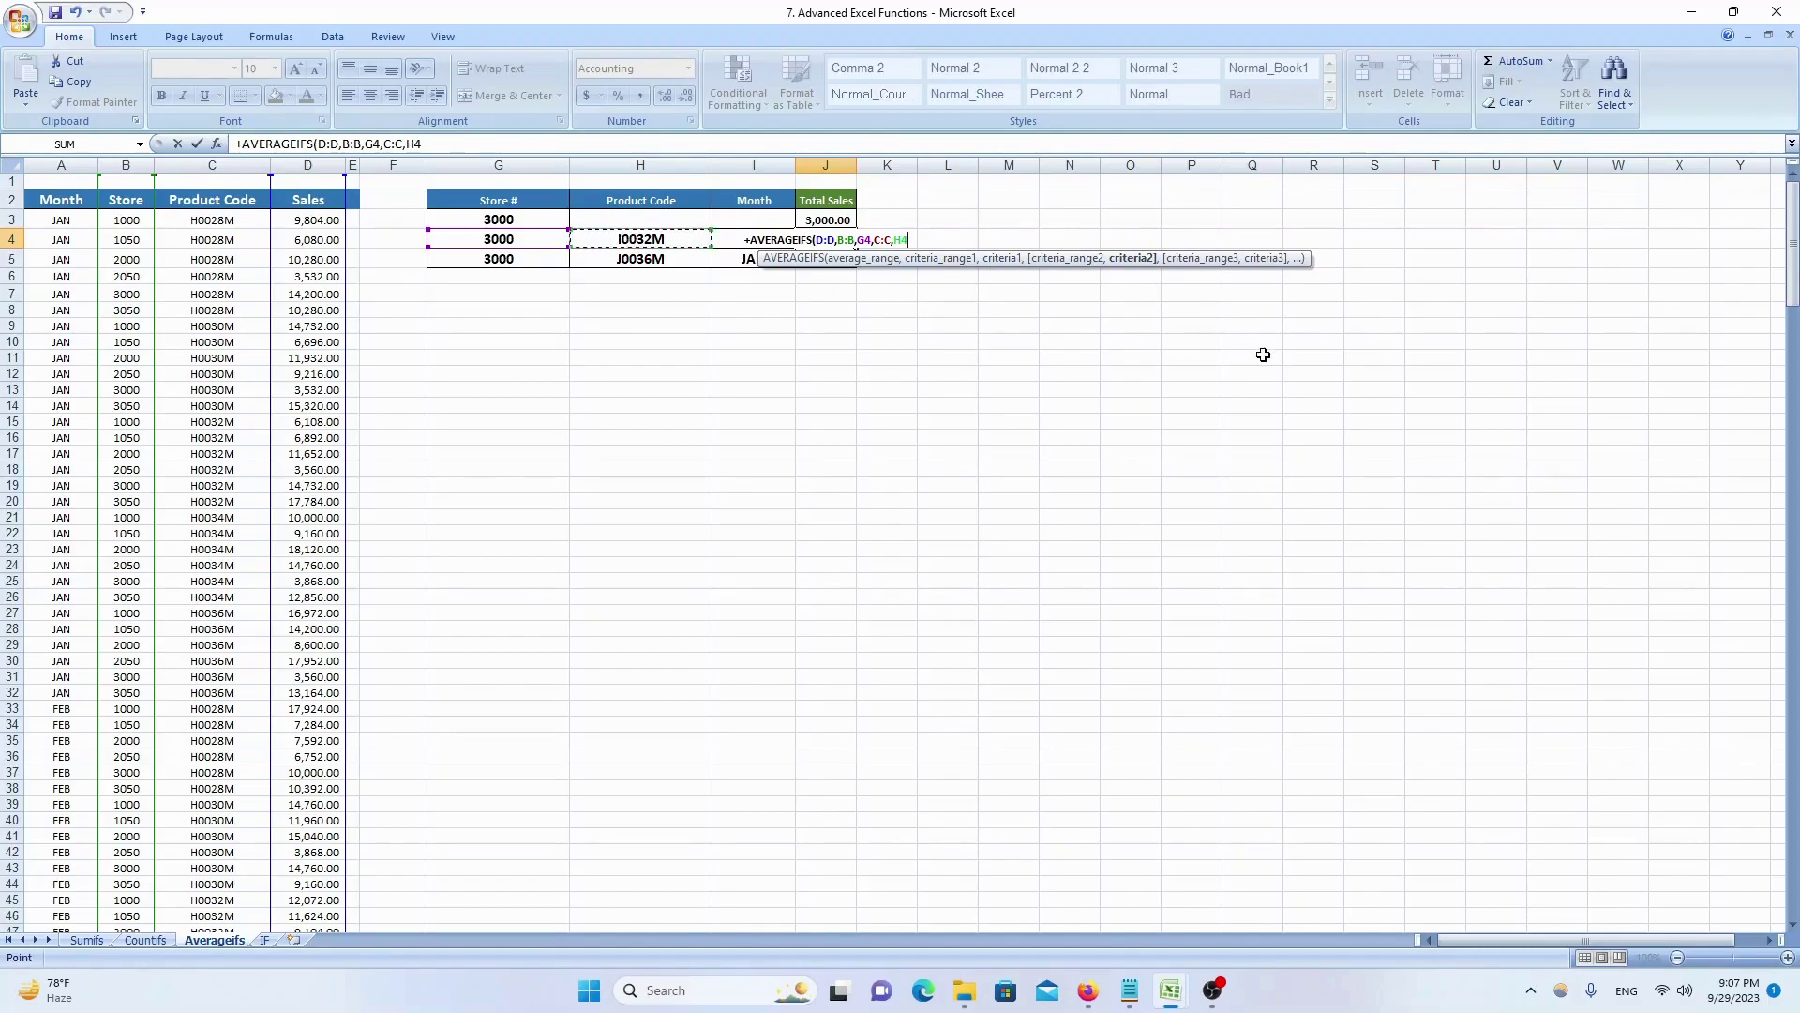
pyautogui.write(')')
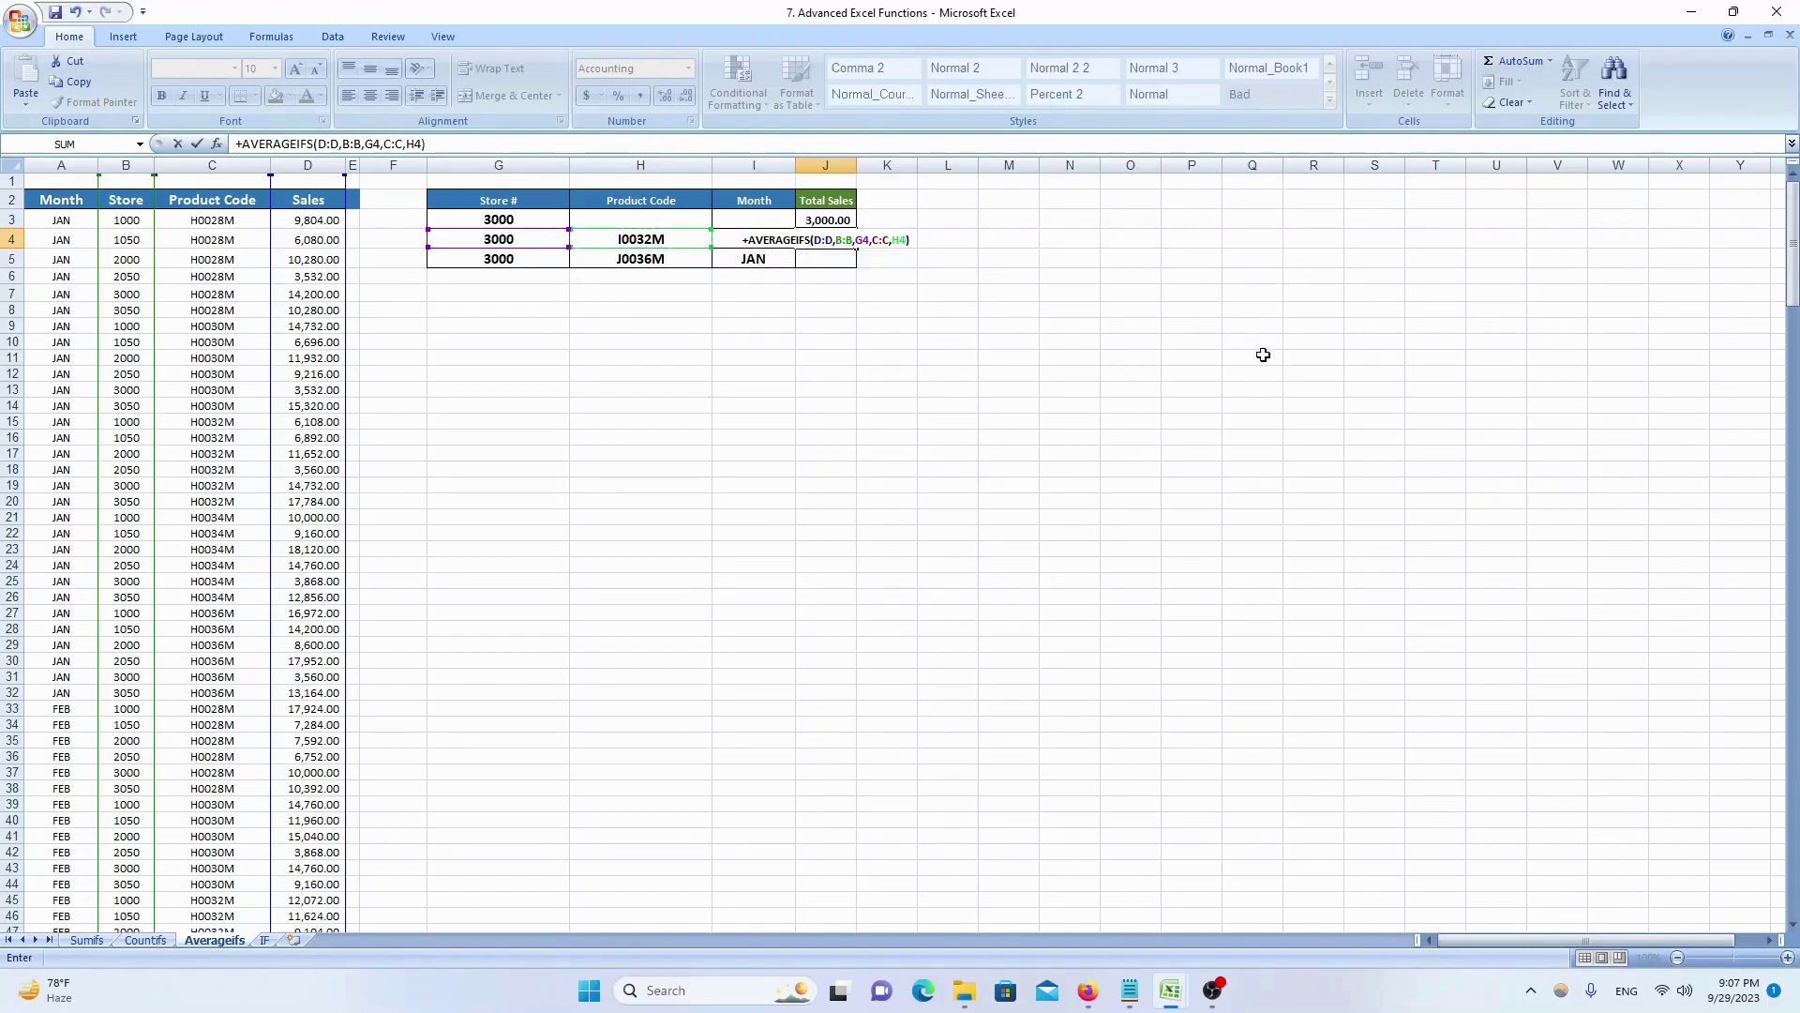
pyautogui.press('Return')
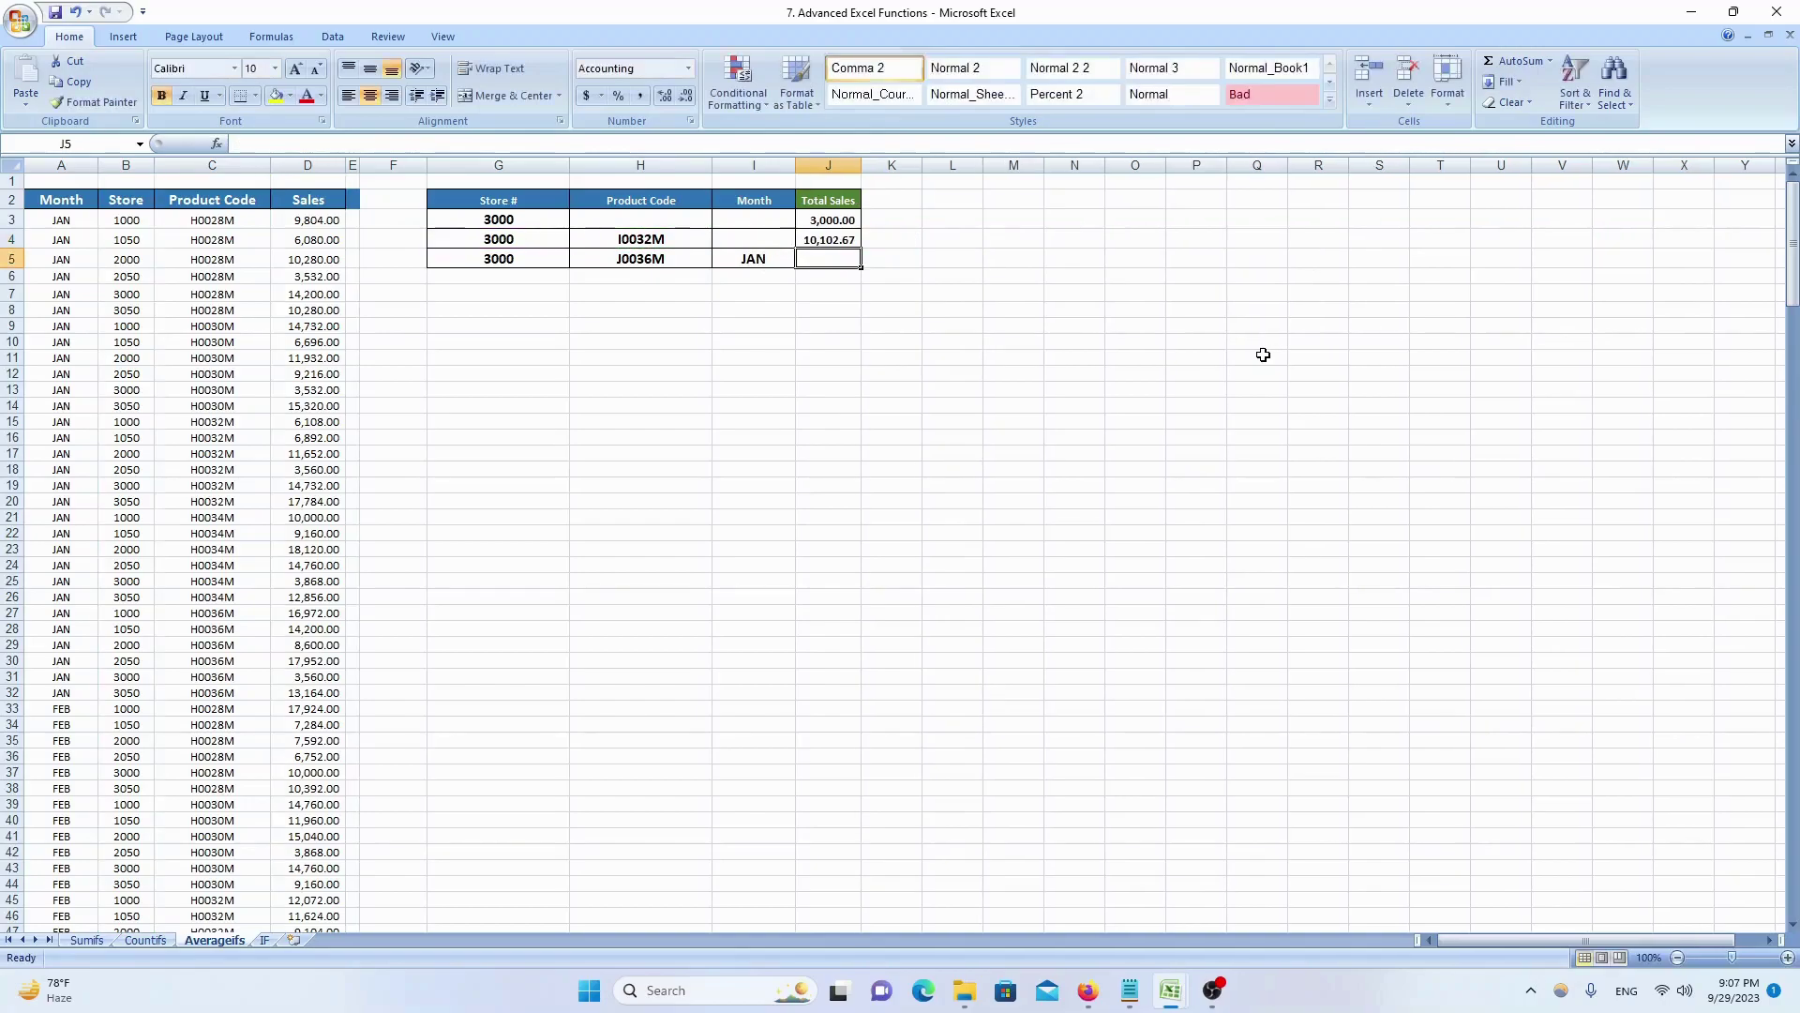
pyautogui.press('Up')
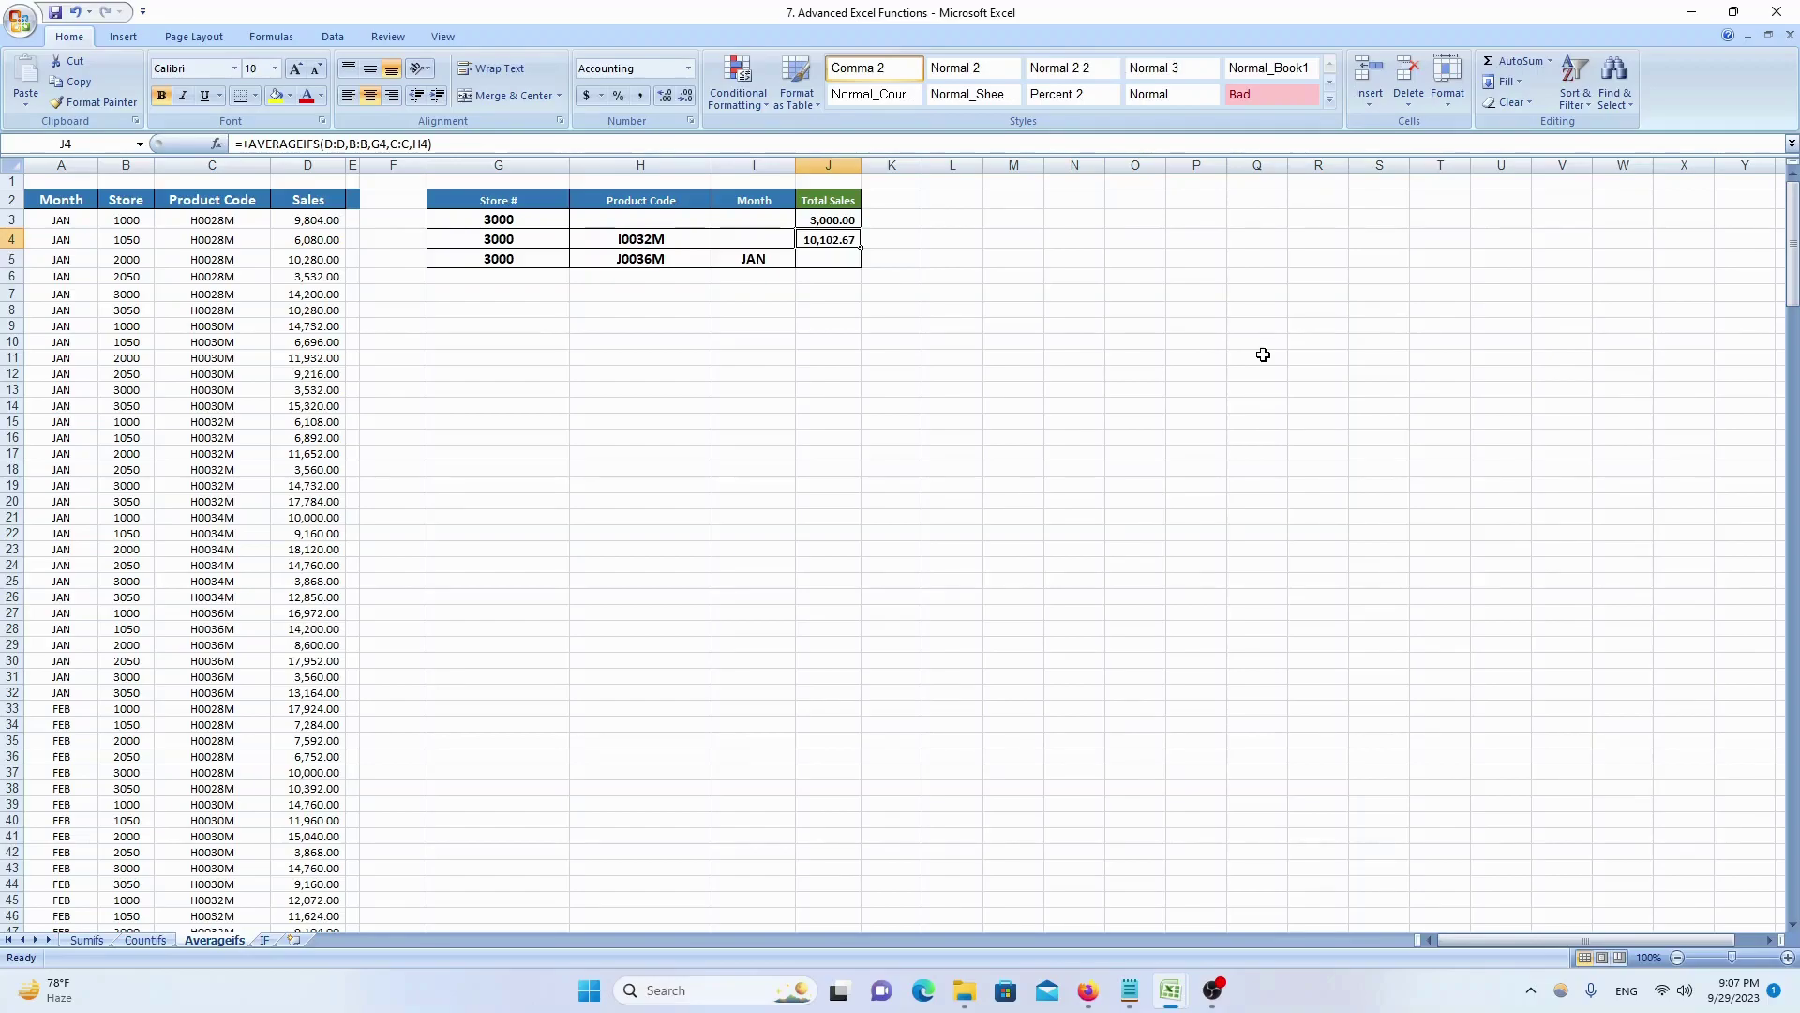
# - Start an AVERAGEIFS formula in J5 with Sales column D:D as the average range
pyautogui.press('Down')
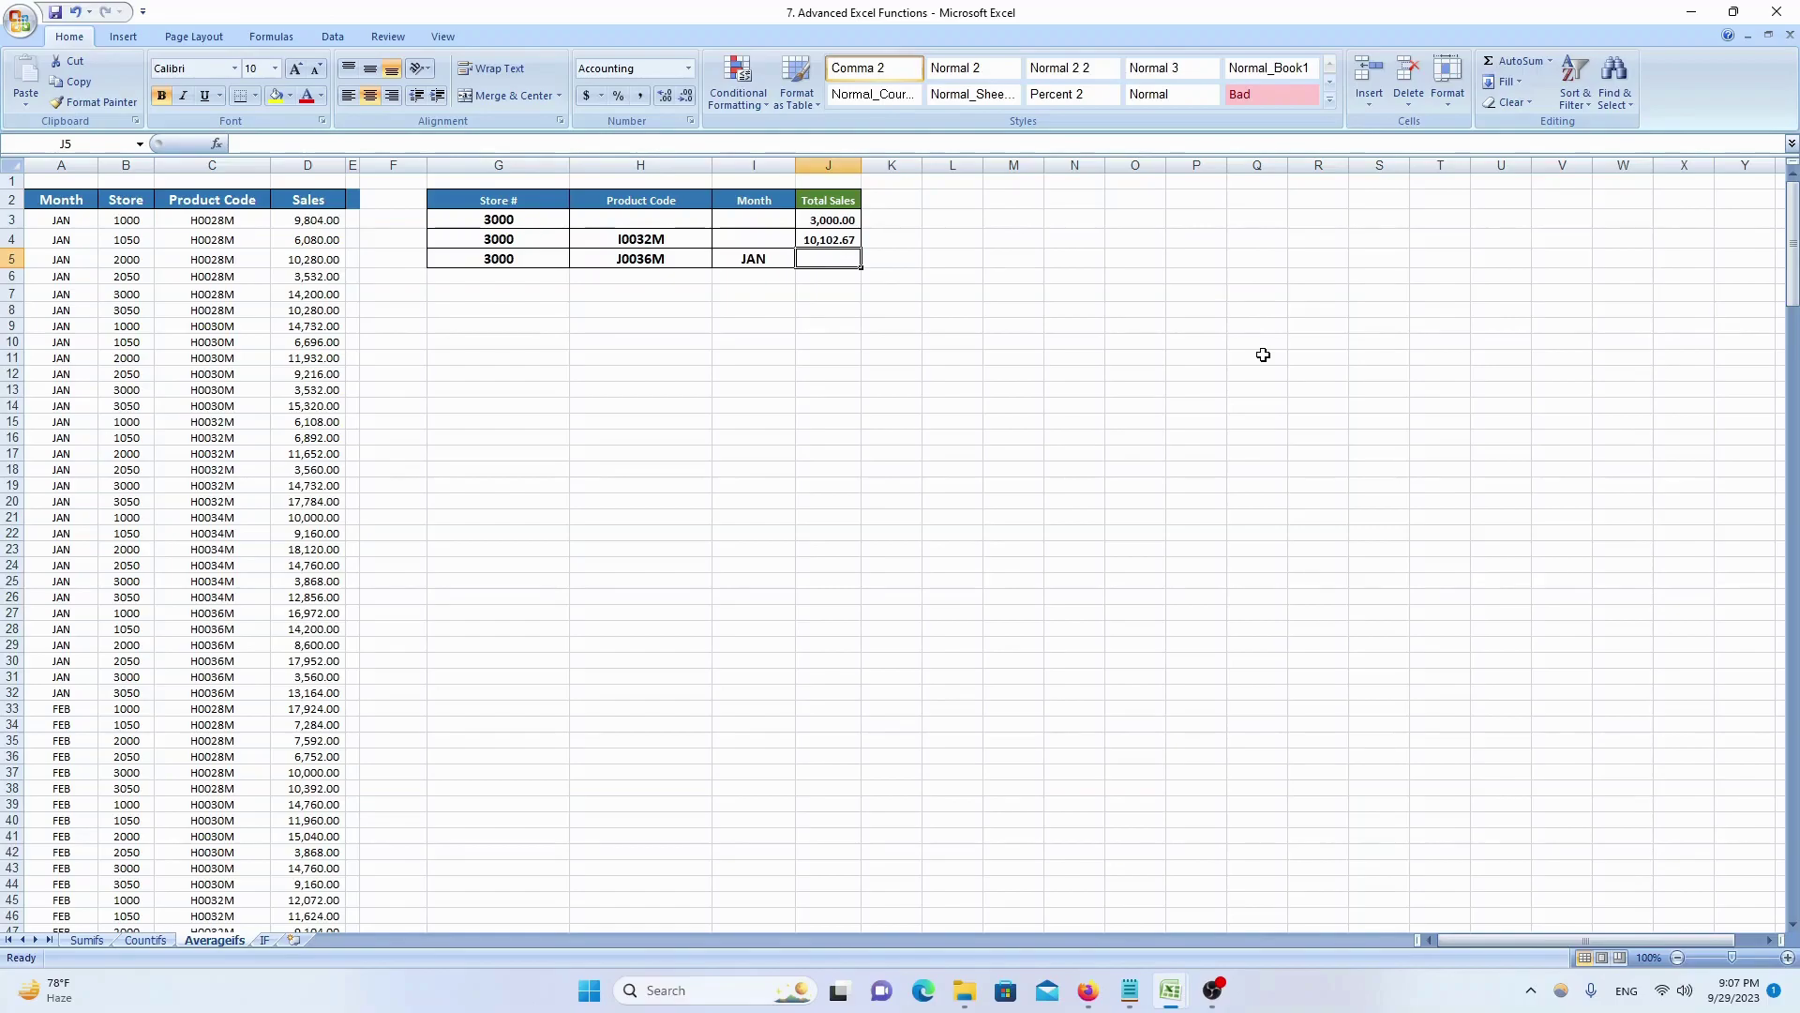
pyautogui.write('+')
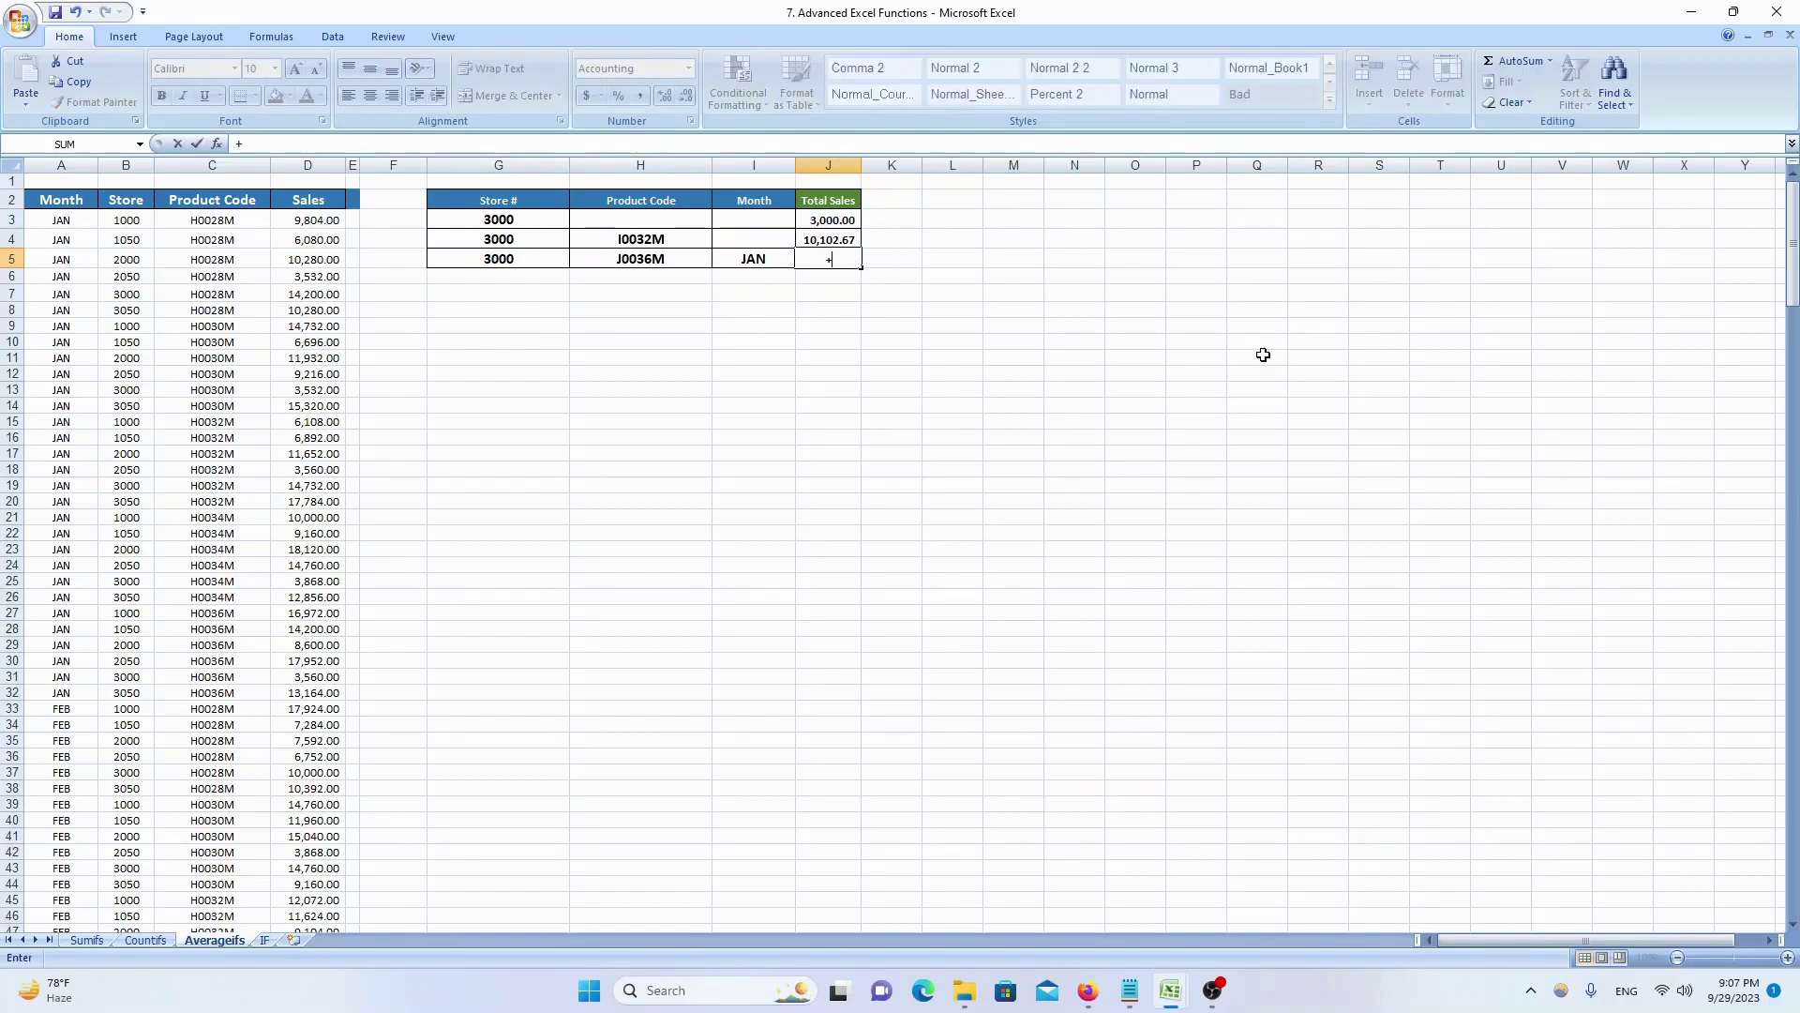
pyautogui.write('average')
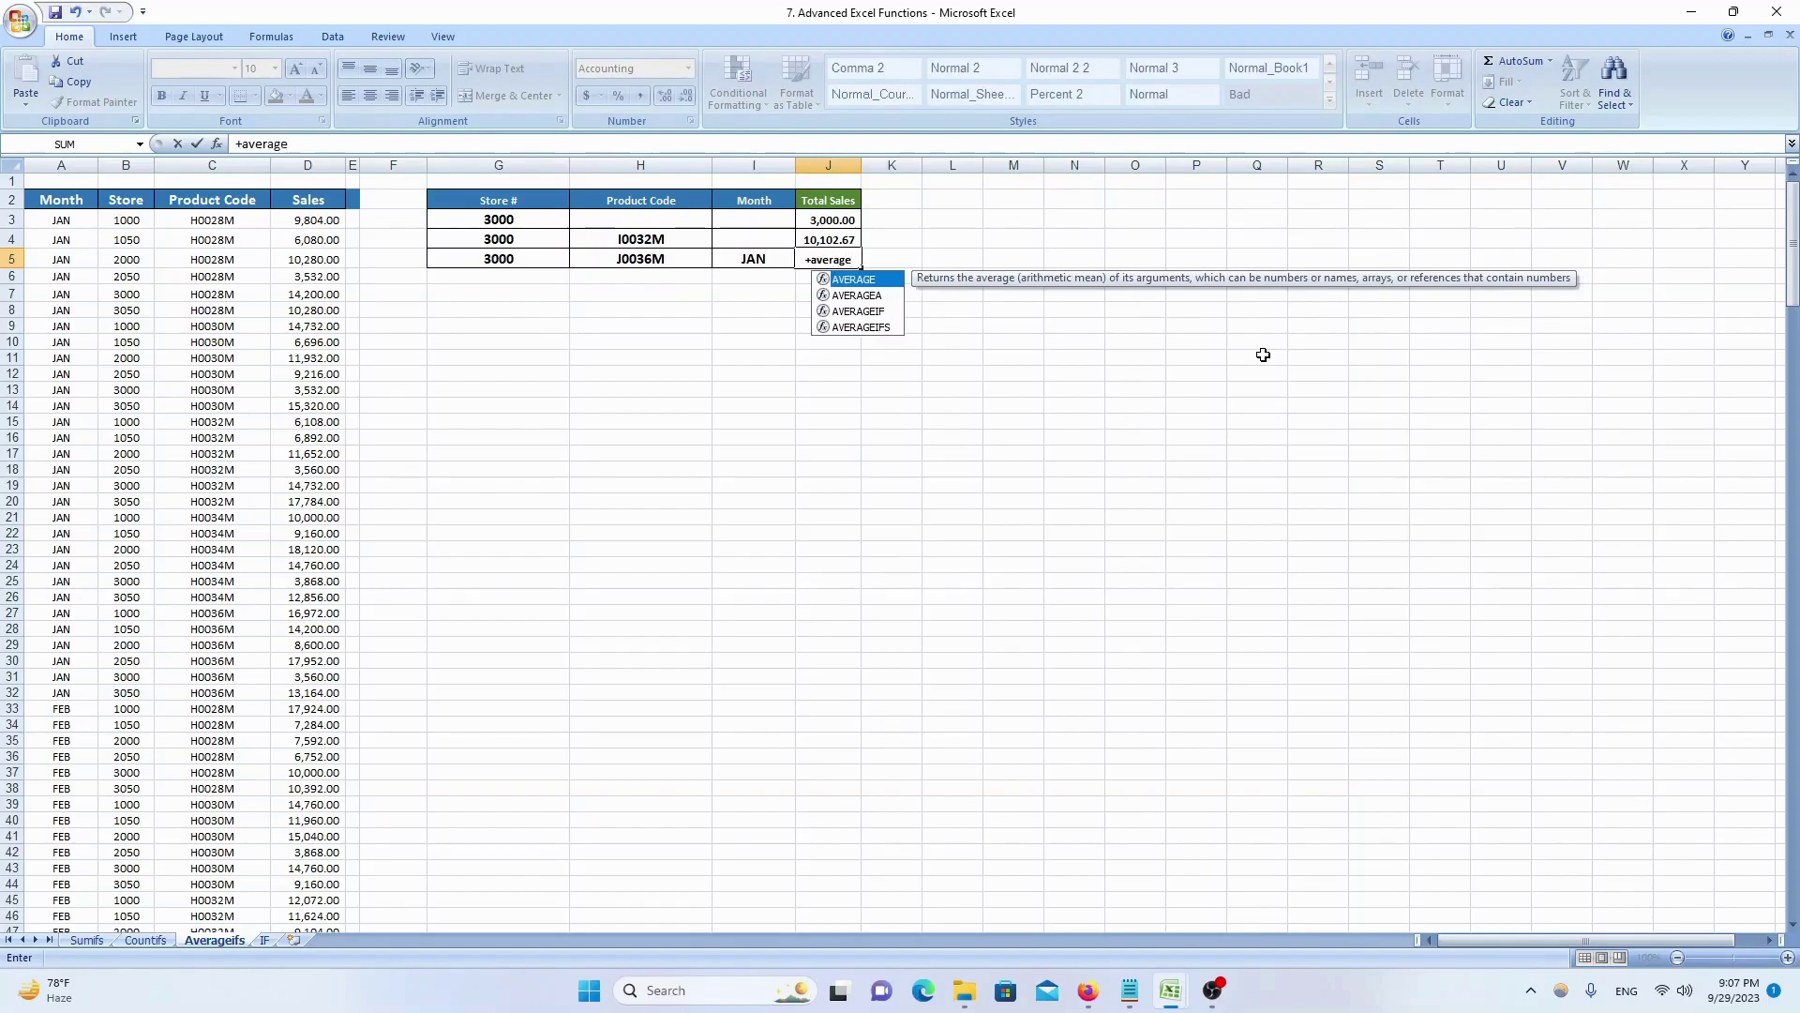
pyautogui.press('Down')
pyautogui.press('Down')
pyautogui.press('Down')
pyautogui.press('Tab')
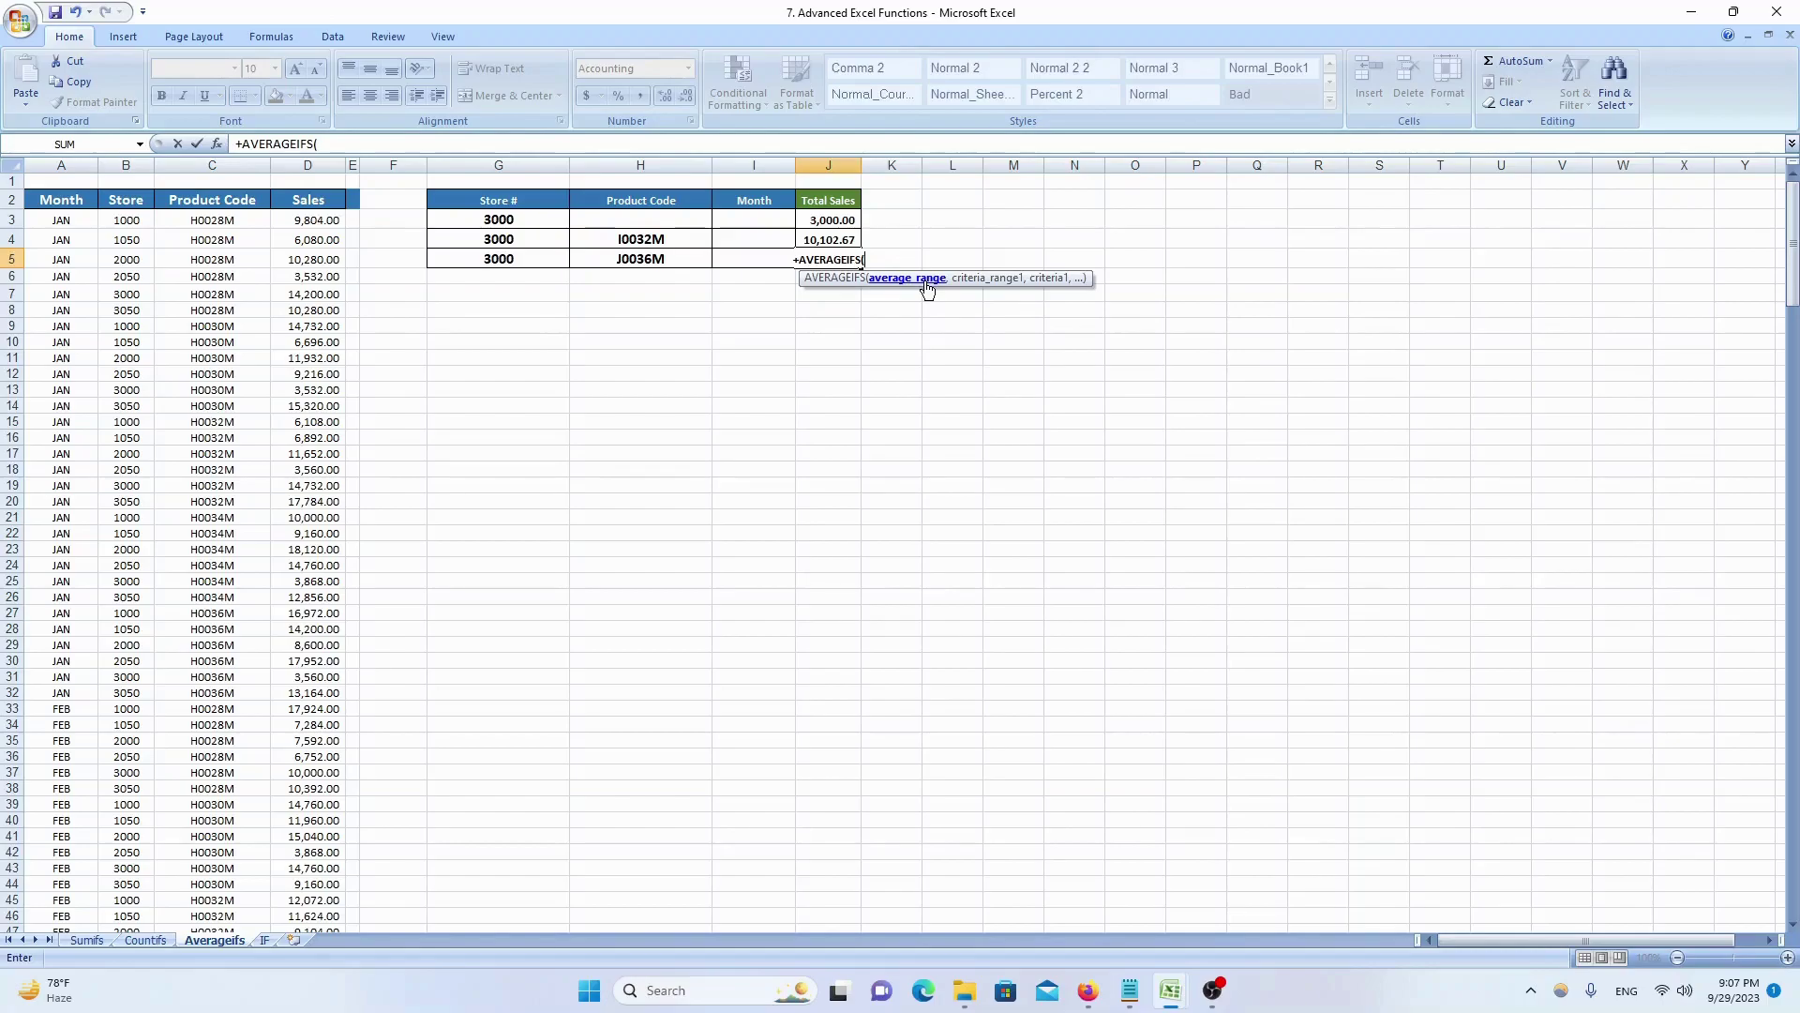
pyautogui.click(315, 161)
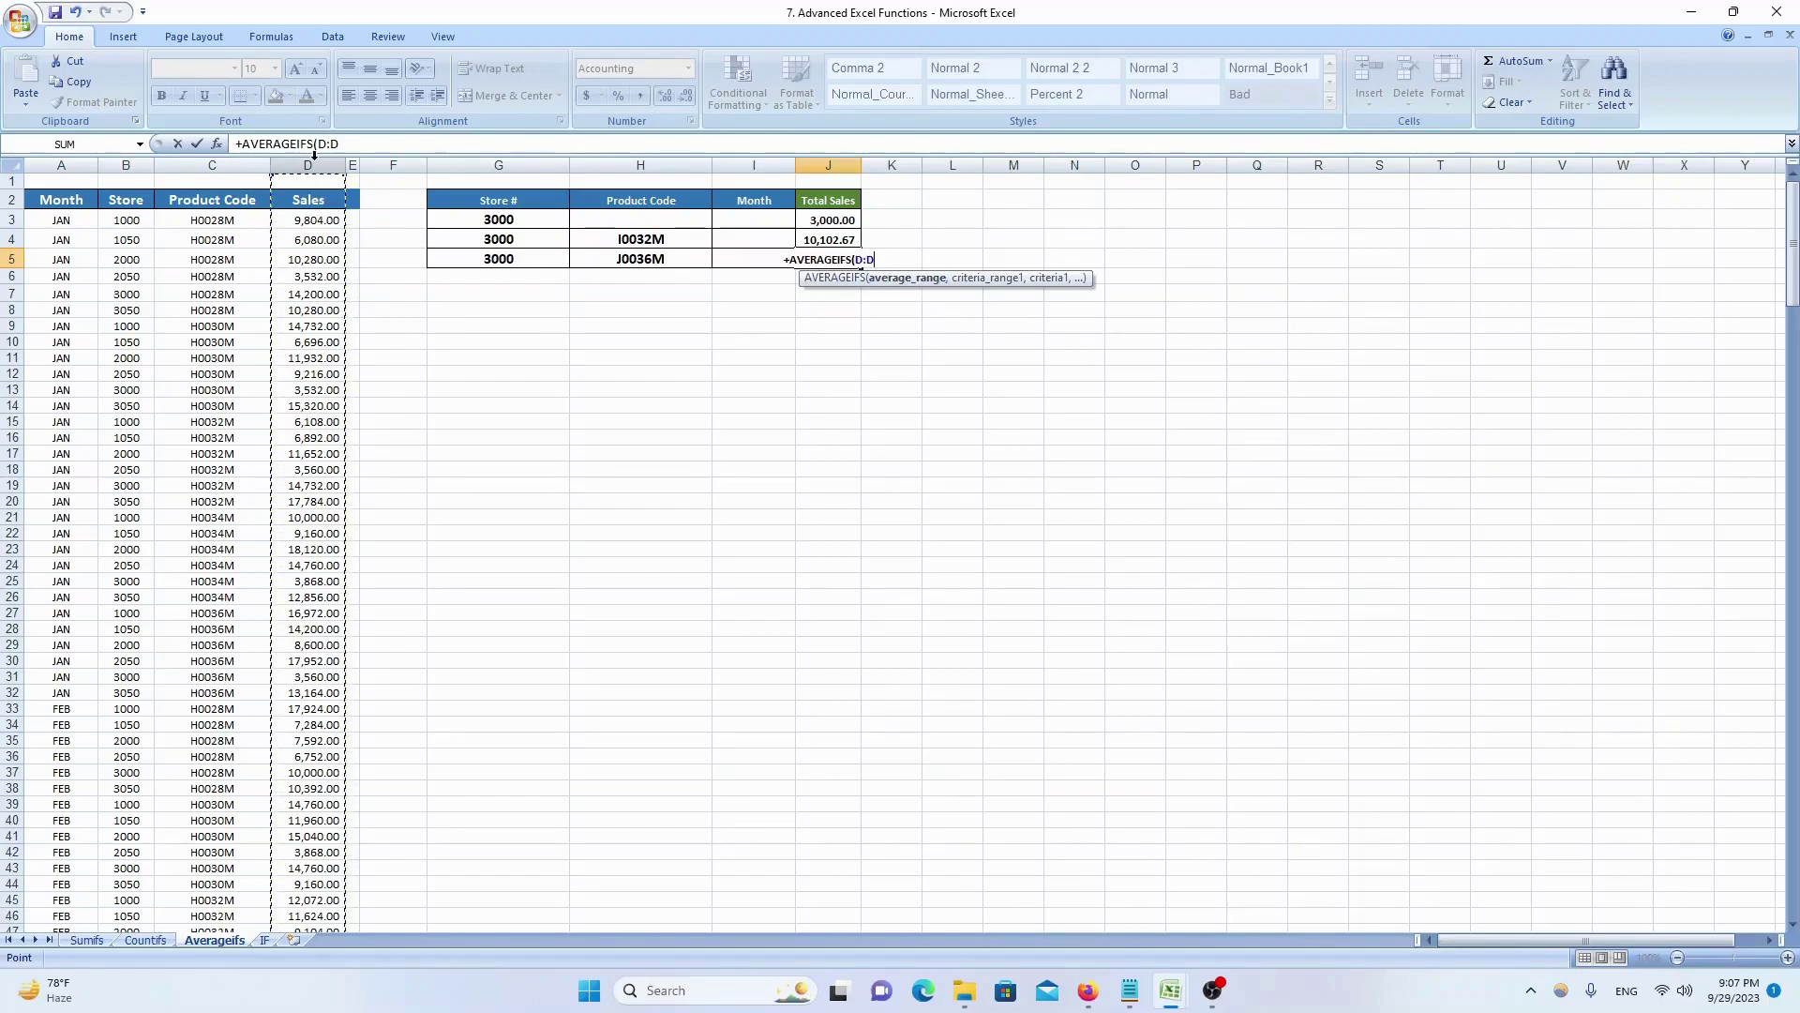
pyautogui.write(',')
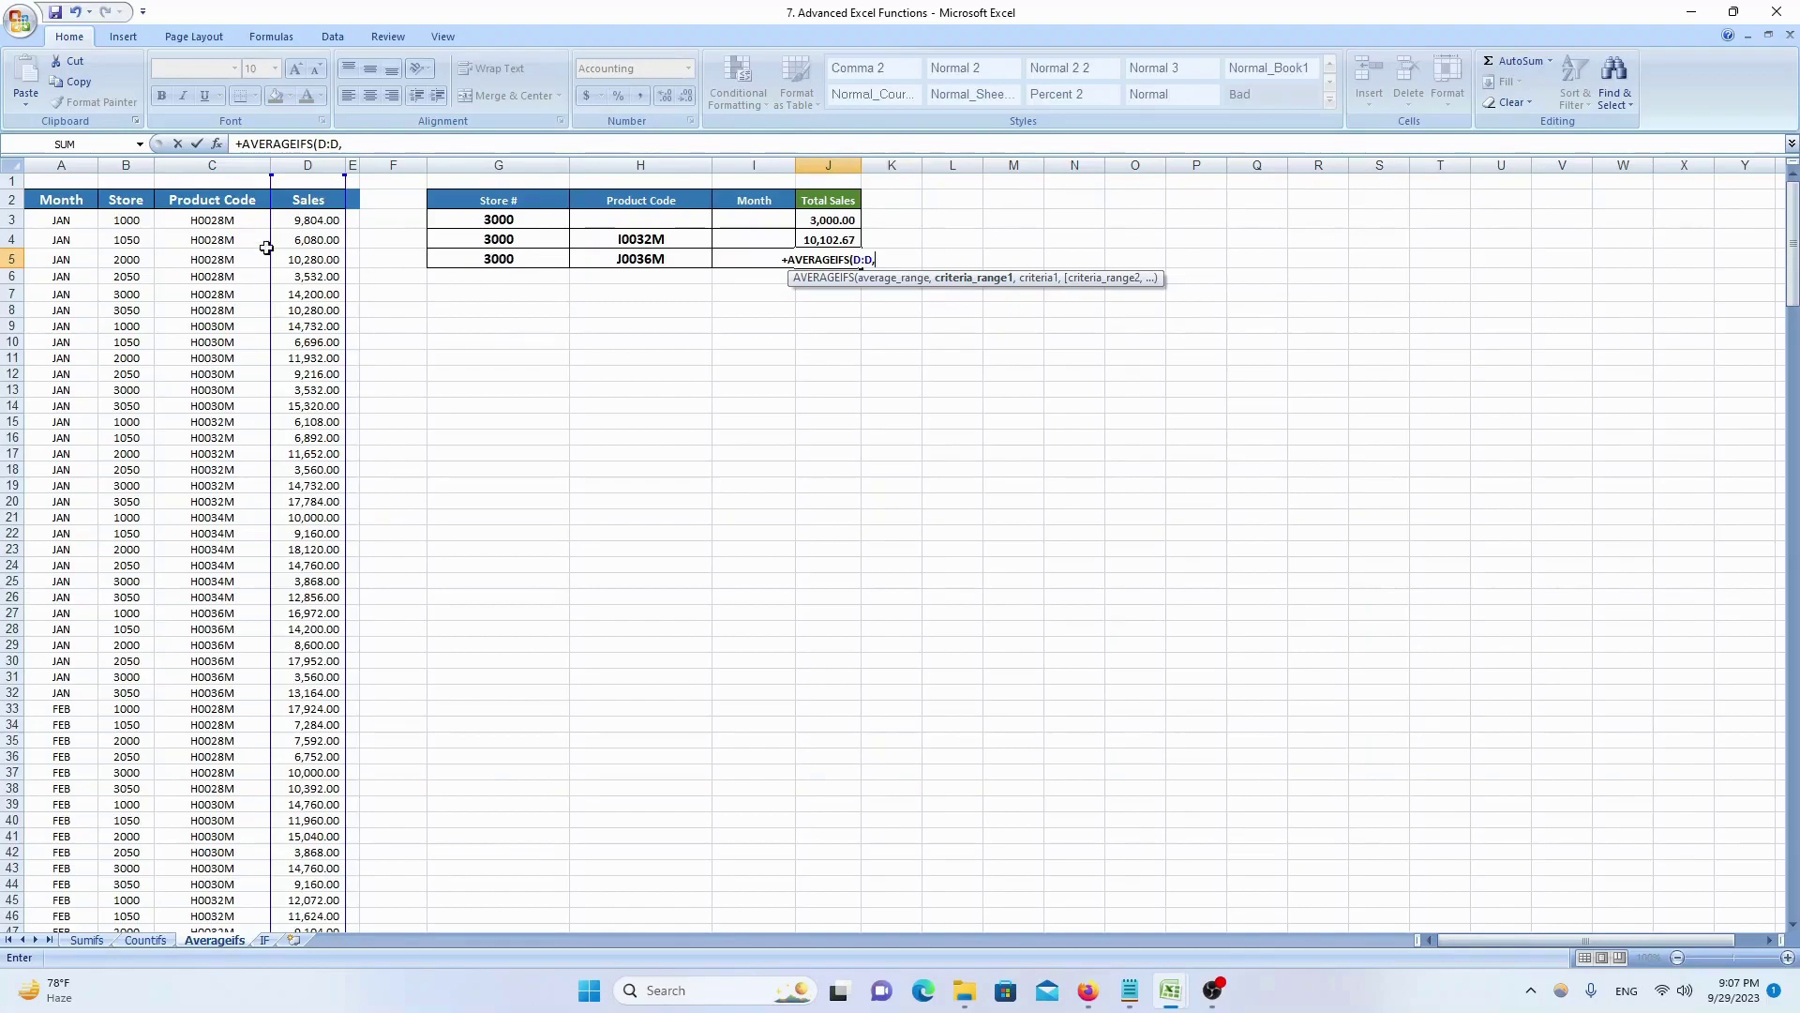
# - Add the criteria pairs B:B with store number G5 and C:C with product code H5 to the J5 formula
pyautogui.click(120, 160)
pyautogui.write(',')
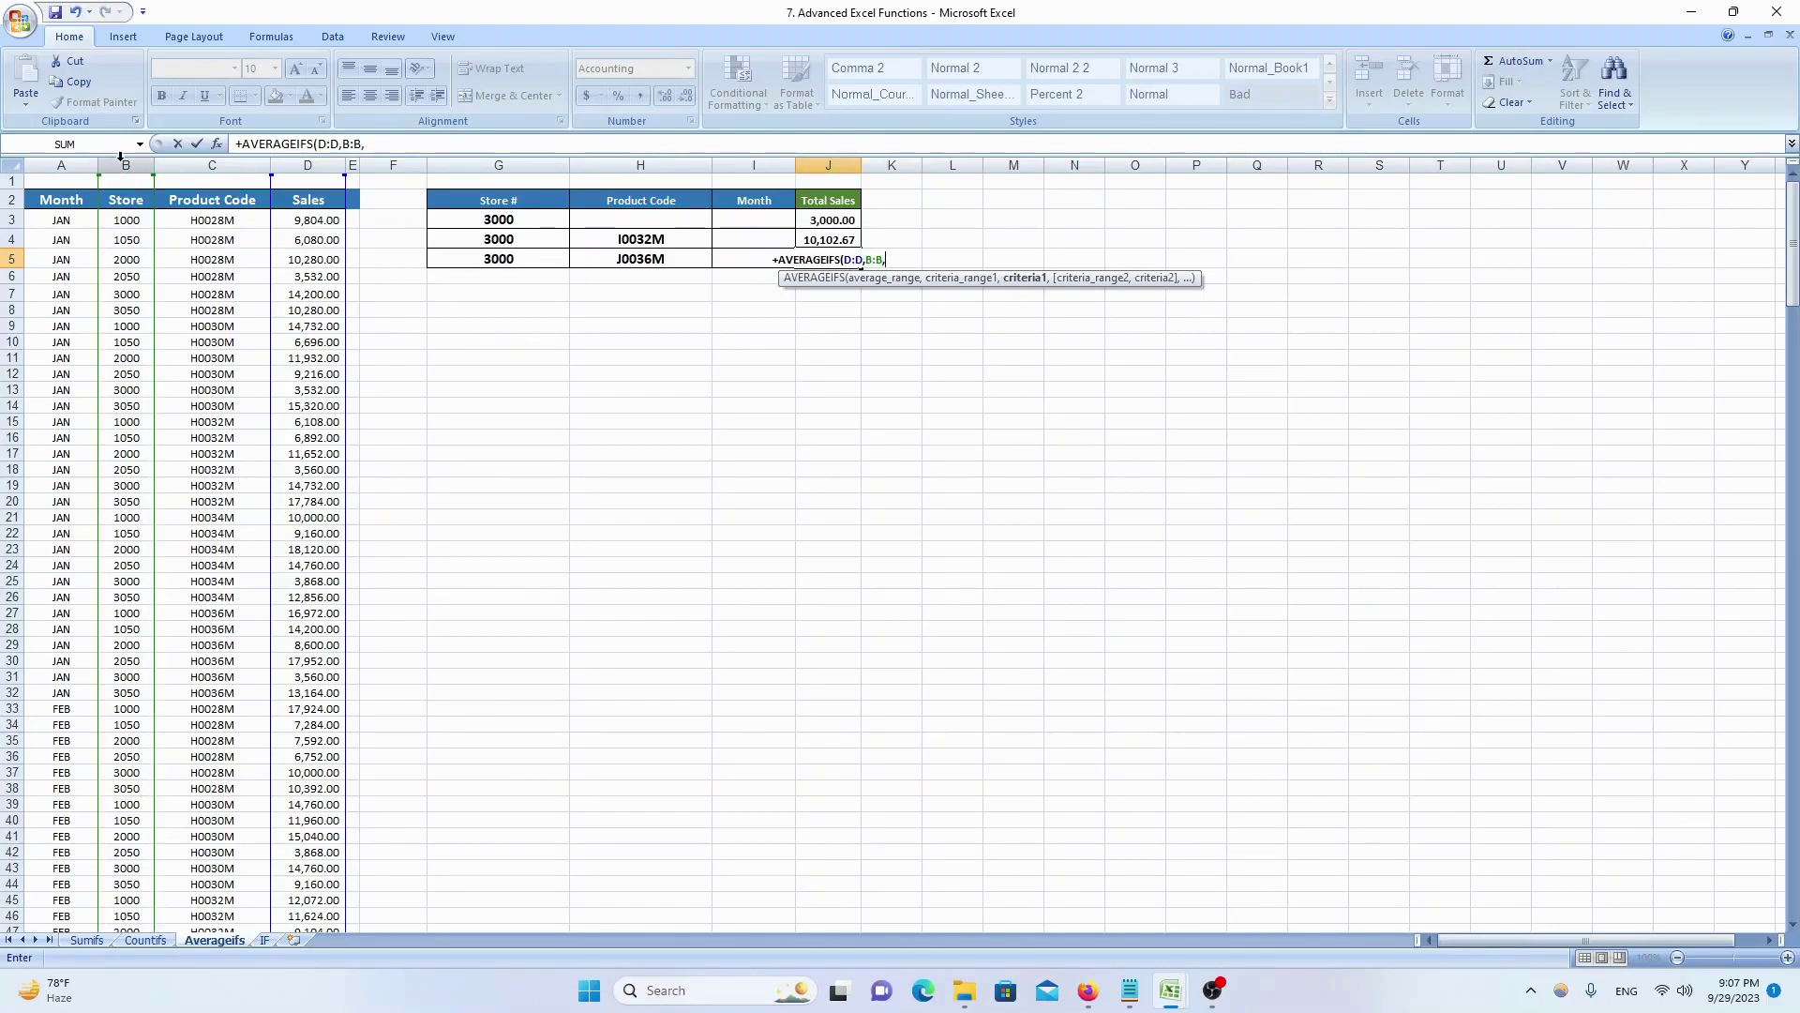
pyautogui.click(528, 261)
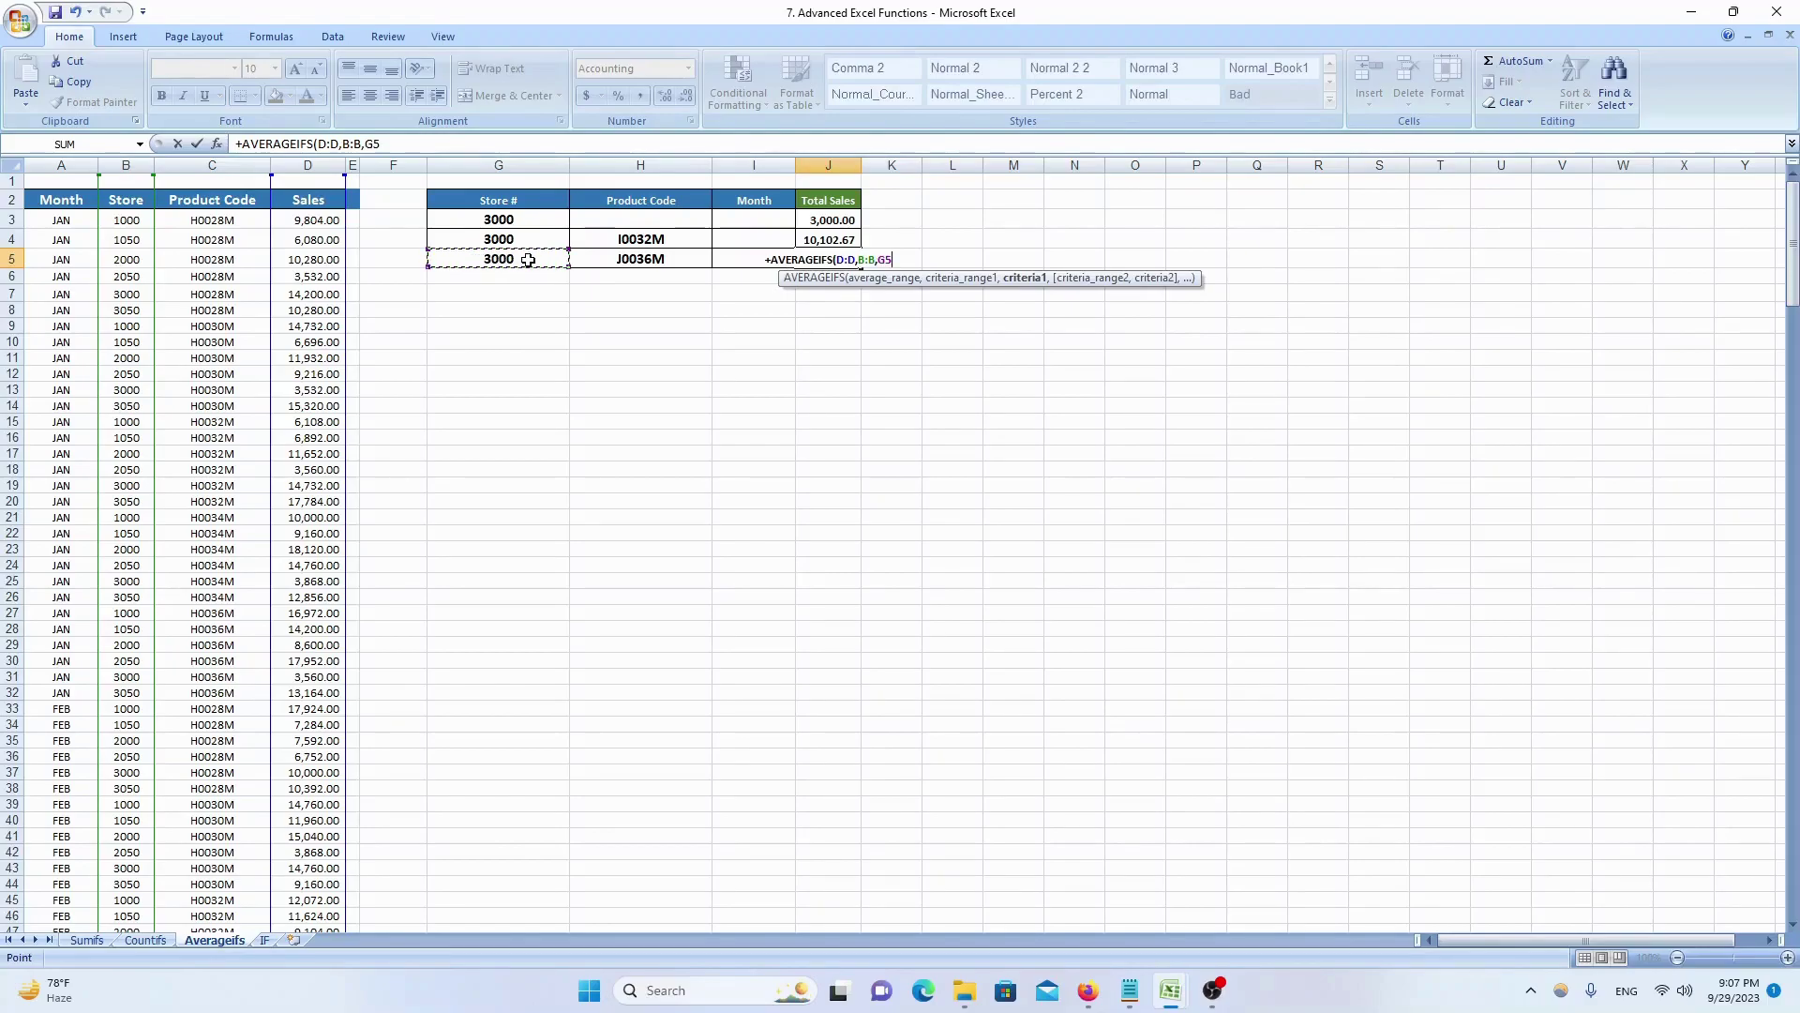
pyautogui.write(',')
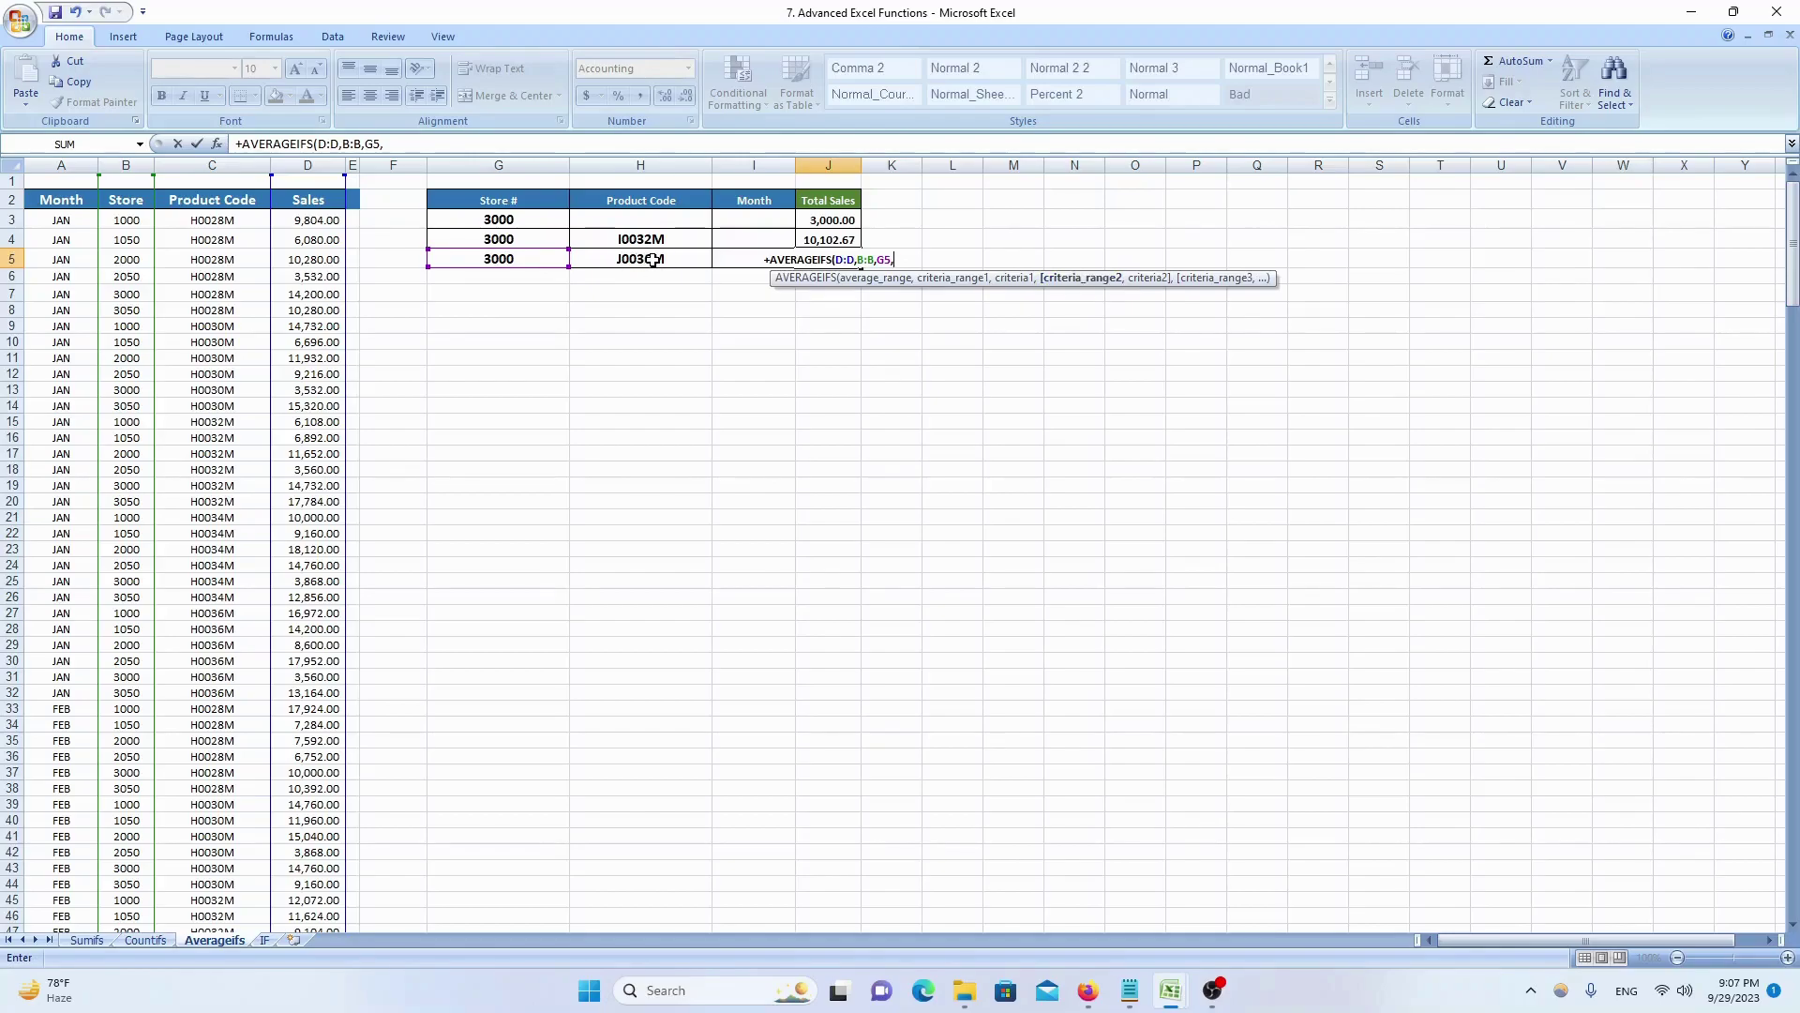
pyautogui.click(208, 165)
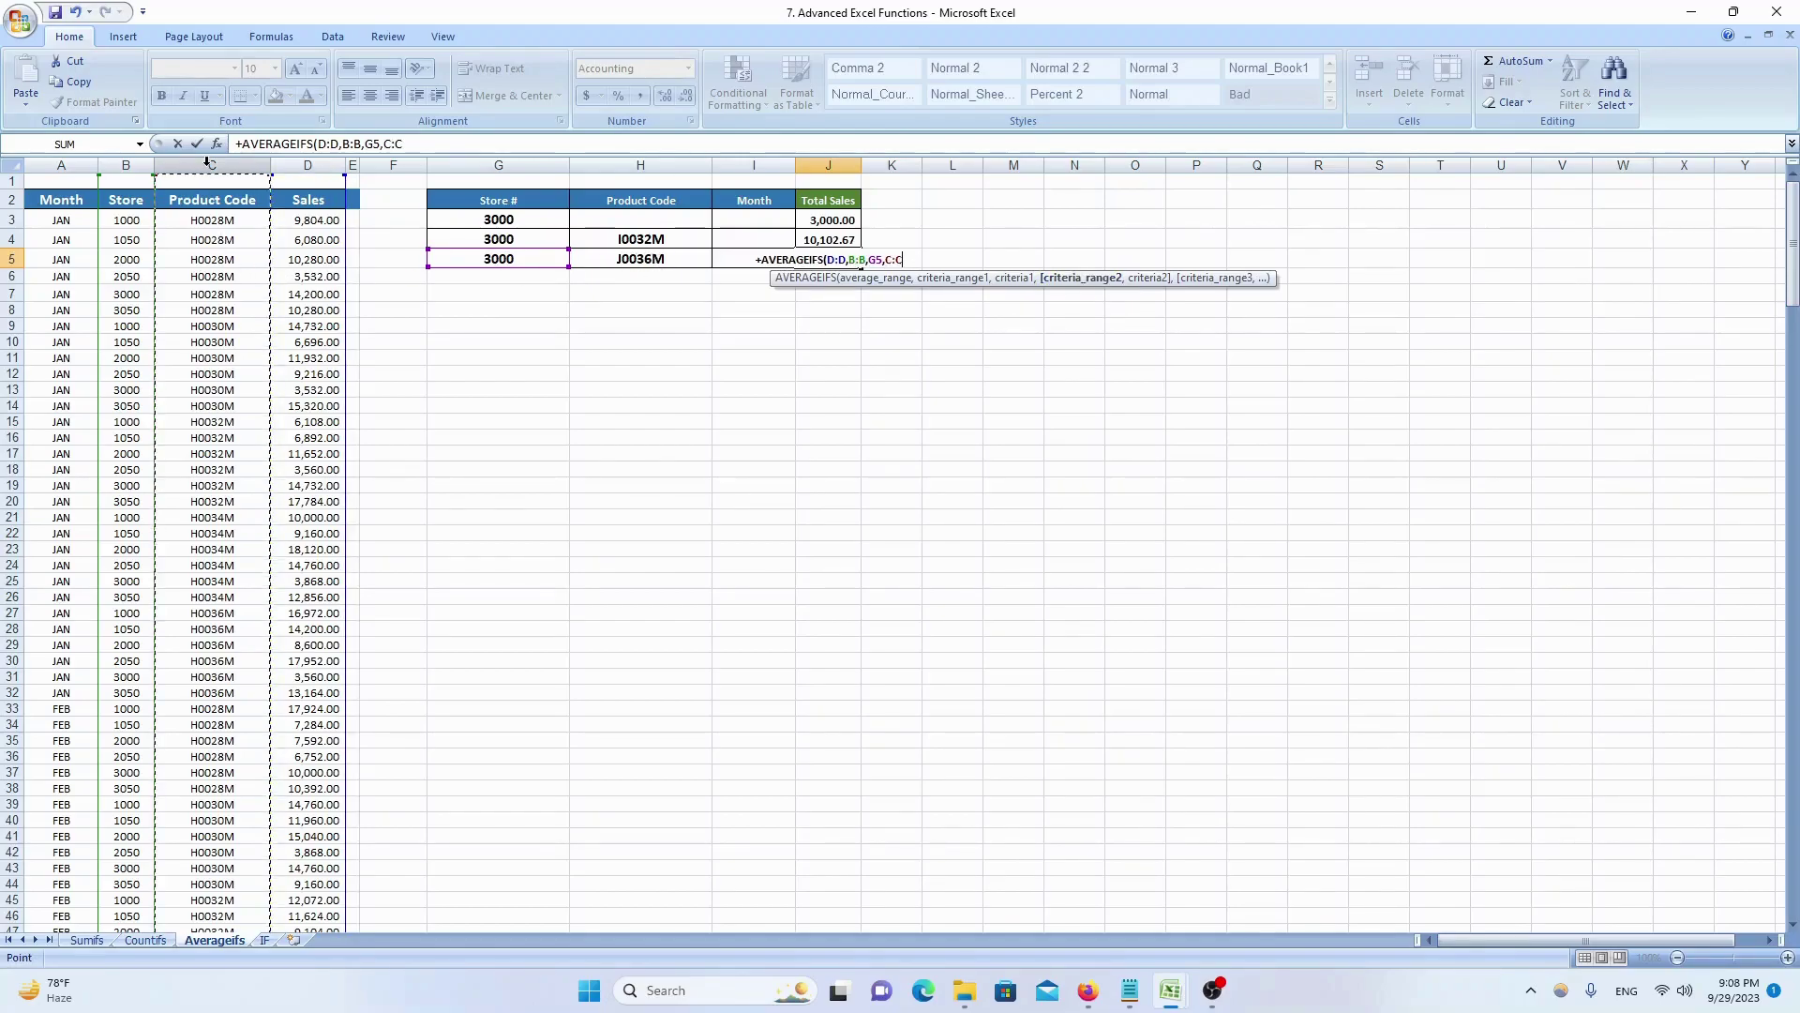
pyautogui.write(',')
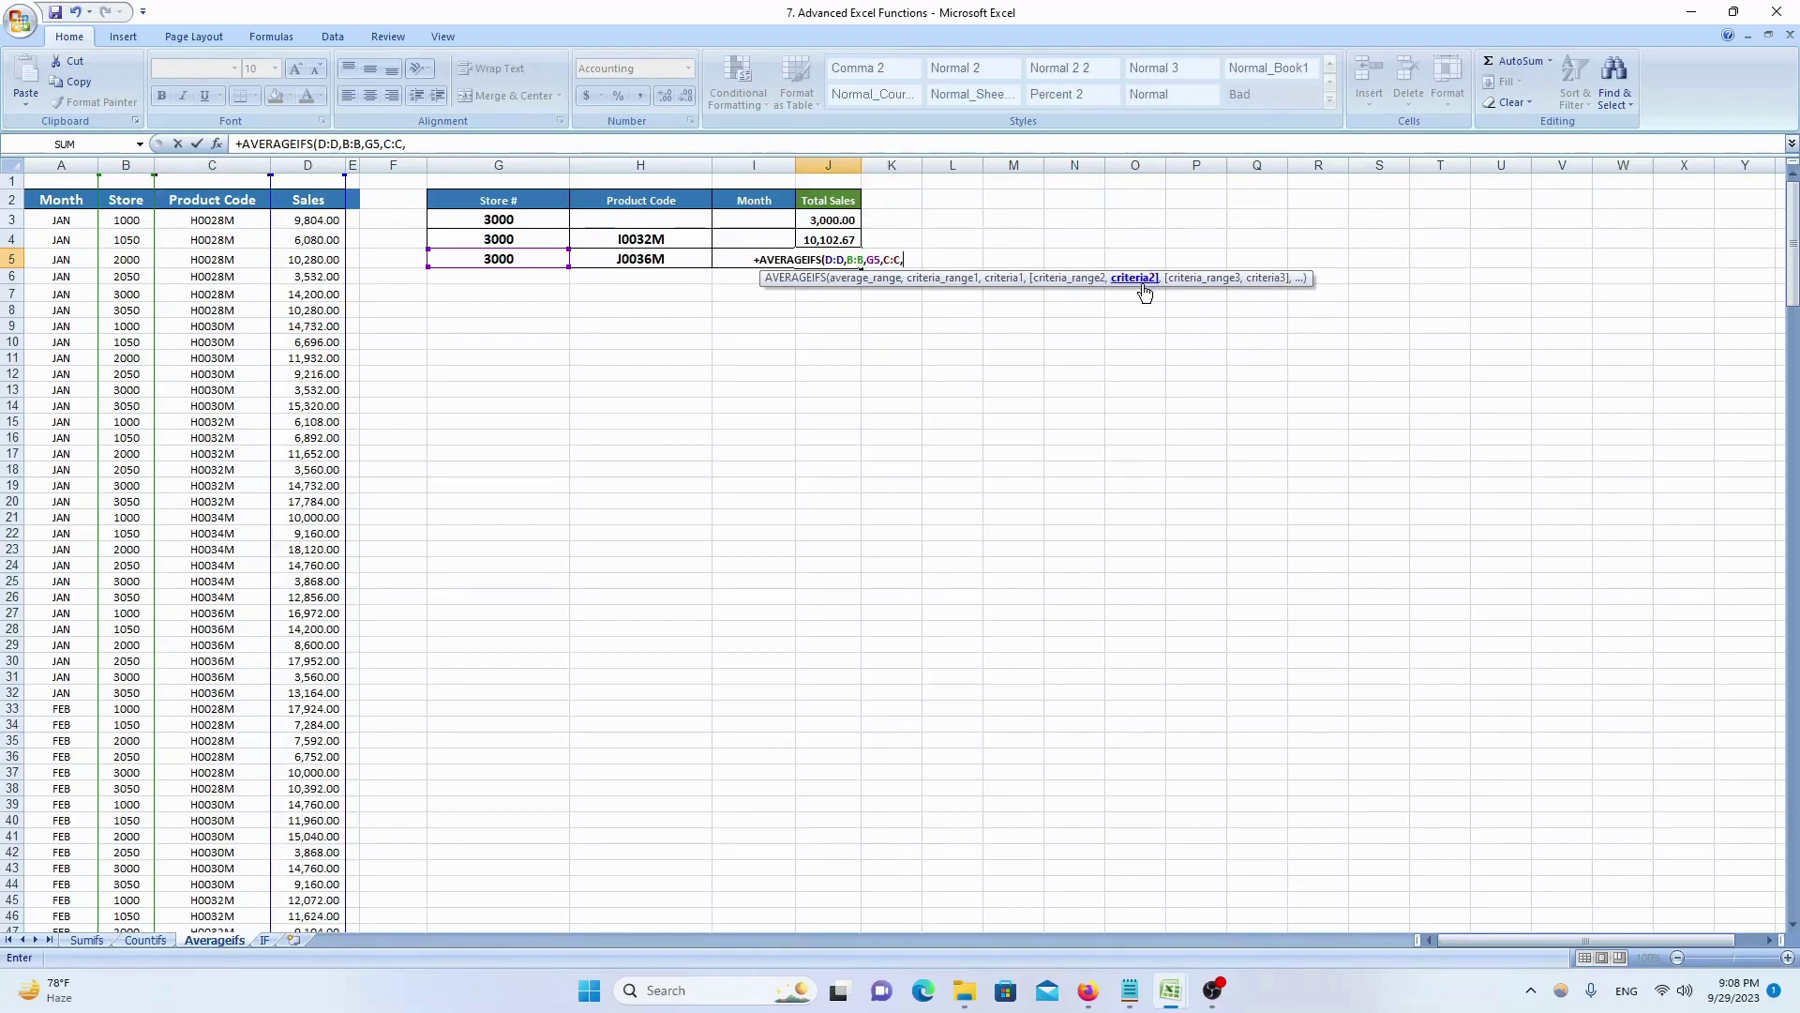
pyautogui.click(616, 260)
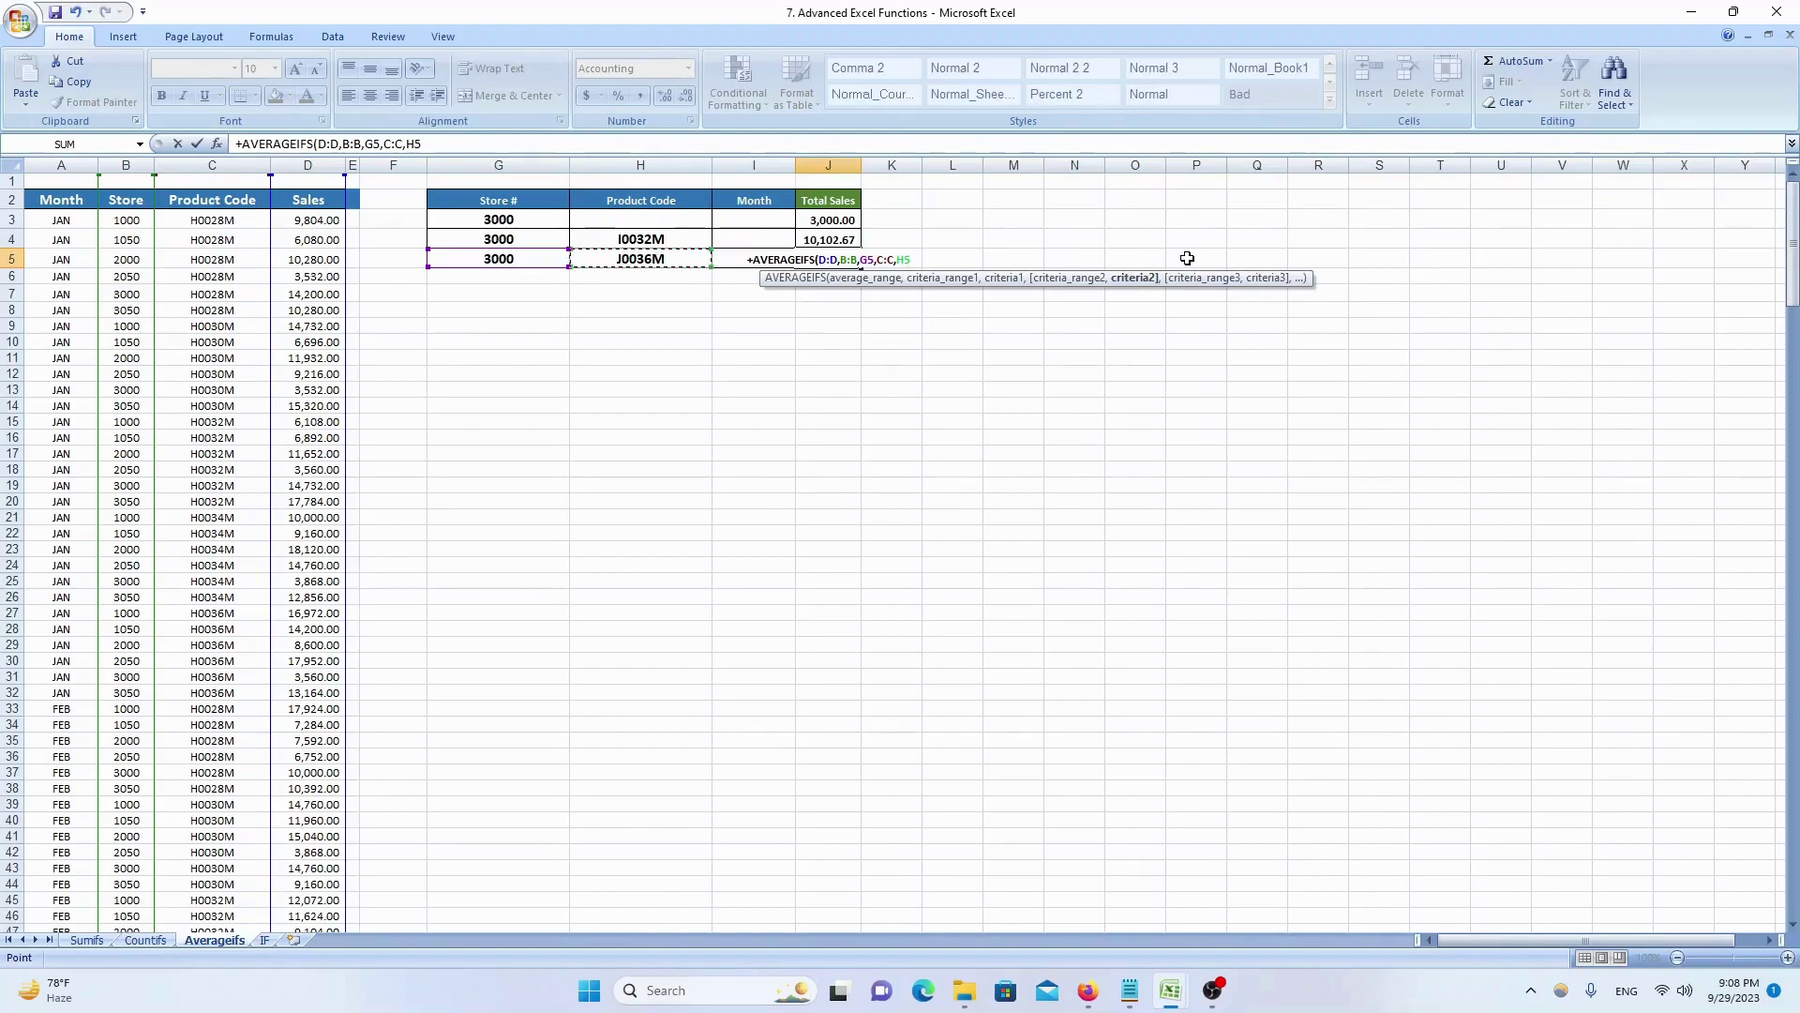
pyautogui.write(',')
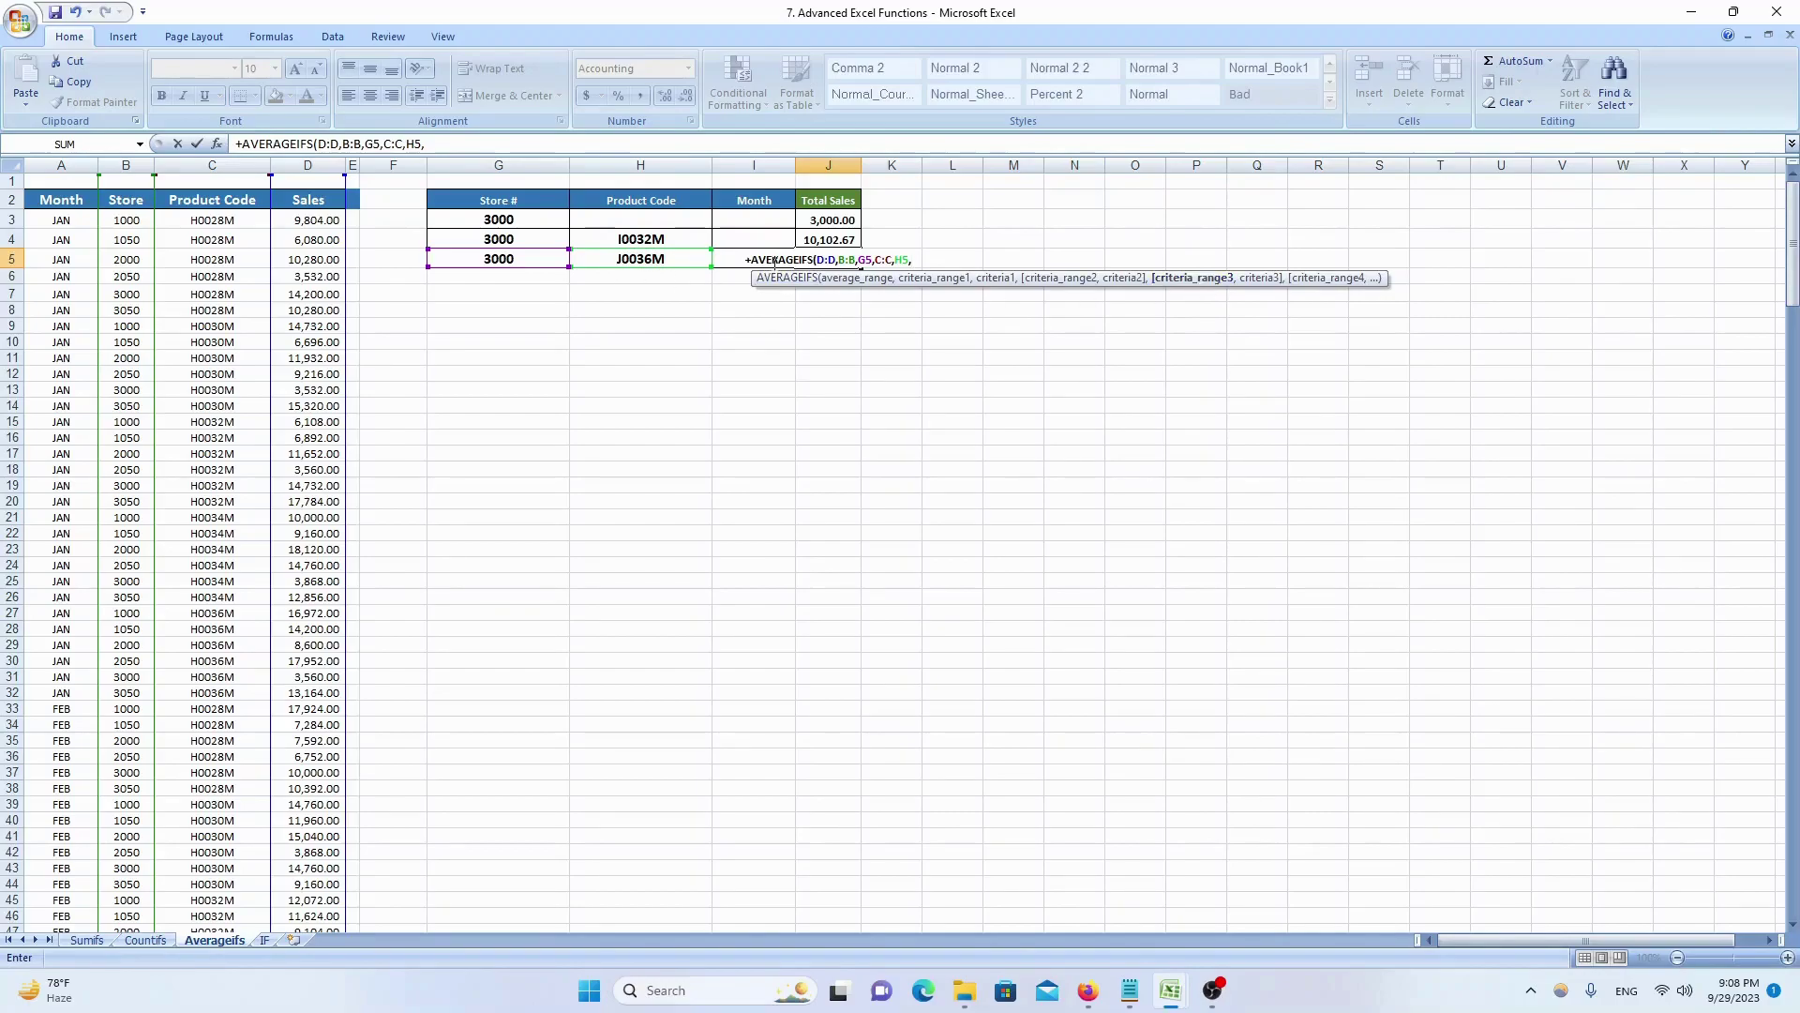
# - Add Month column A:A with I5, completing J5 as +AVERAGEIFS(D:D,B:B,G5,C:C,H5,A:A,I5), and check the result against criteria G5 to I5
pyautogui.click(61, 165)
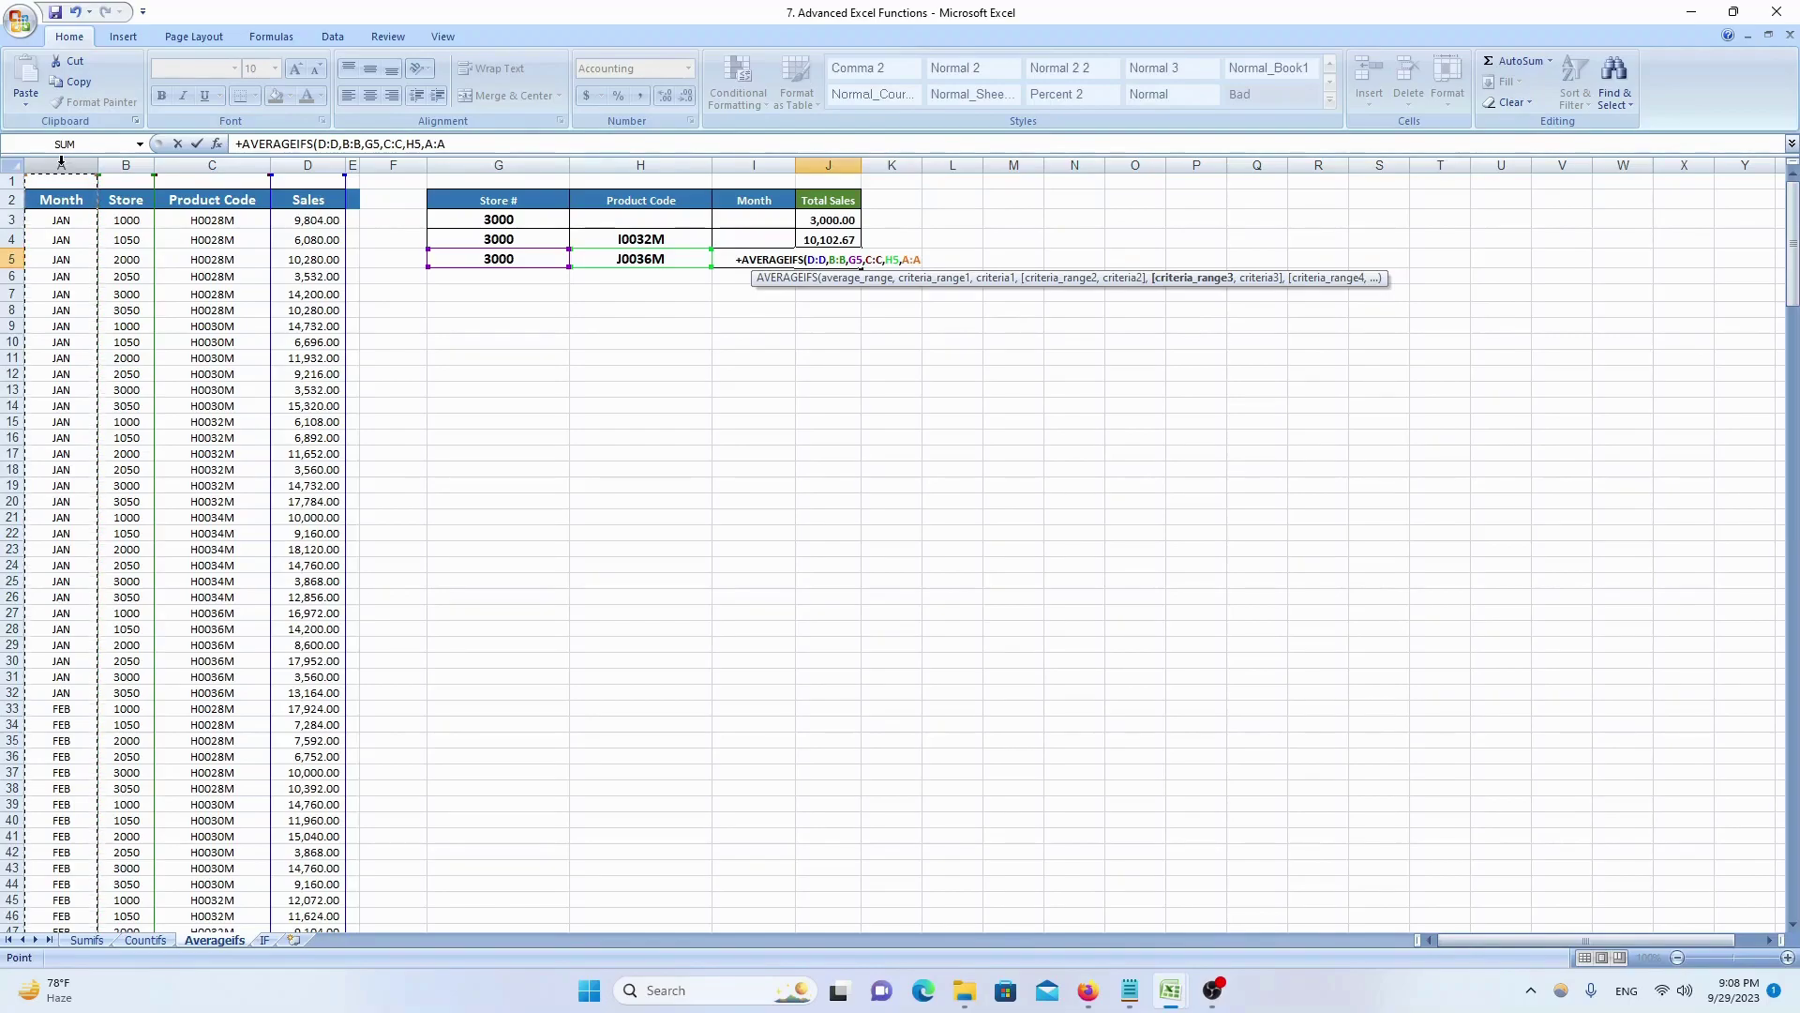
pyautogui.write(',')
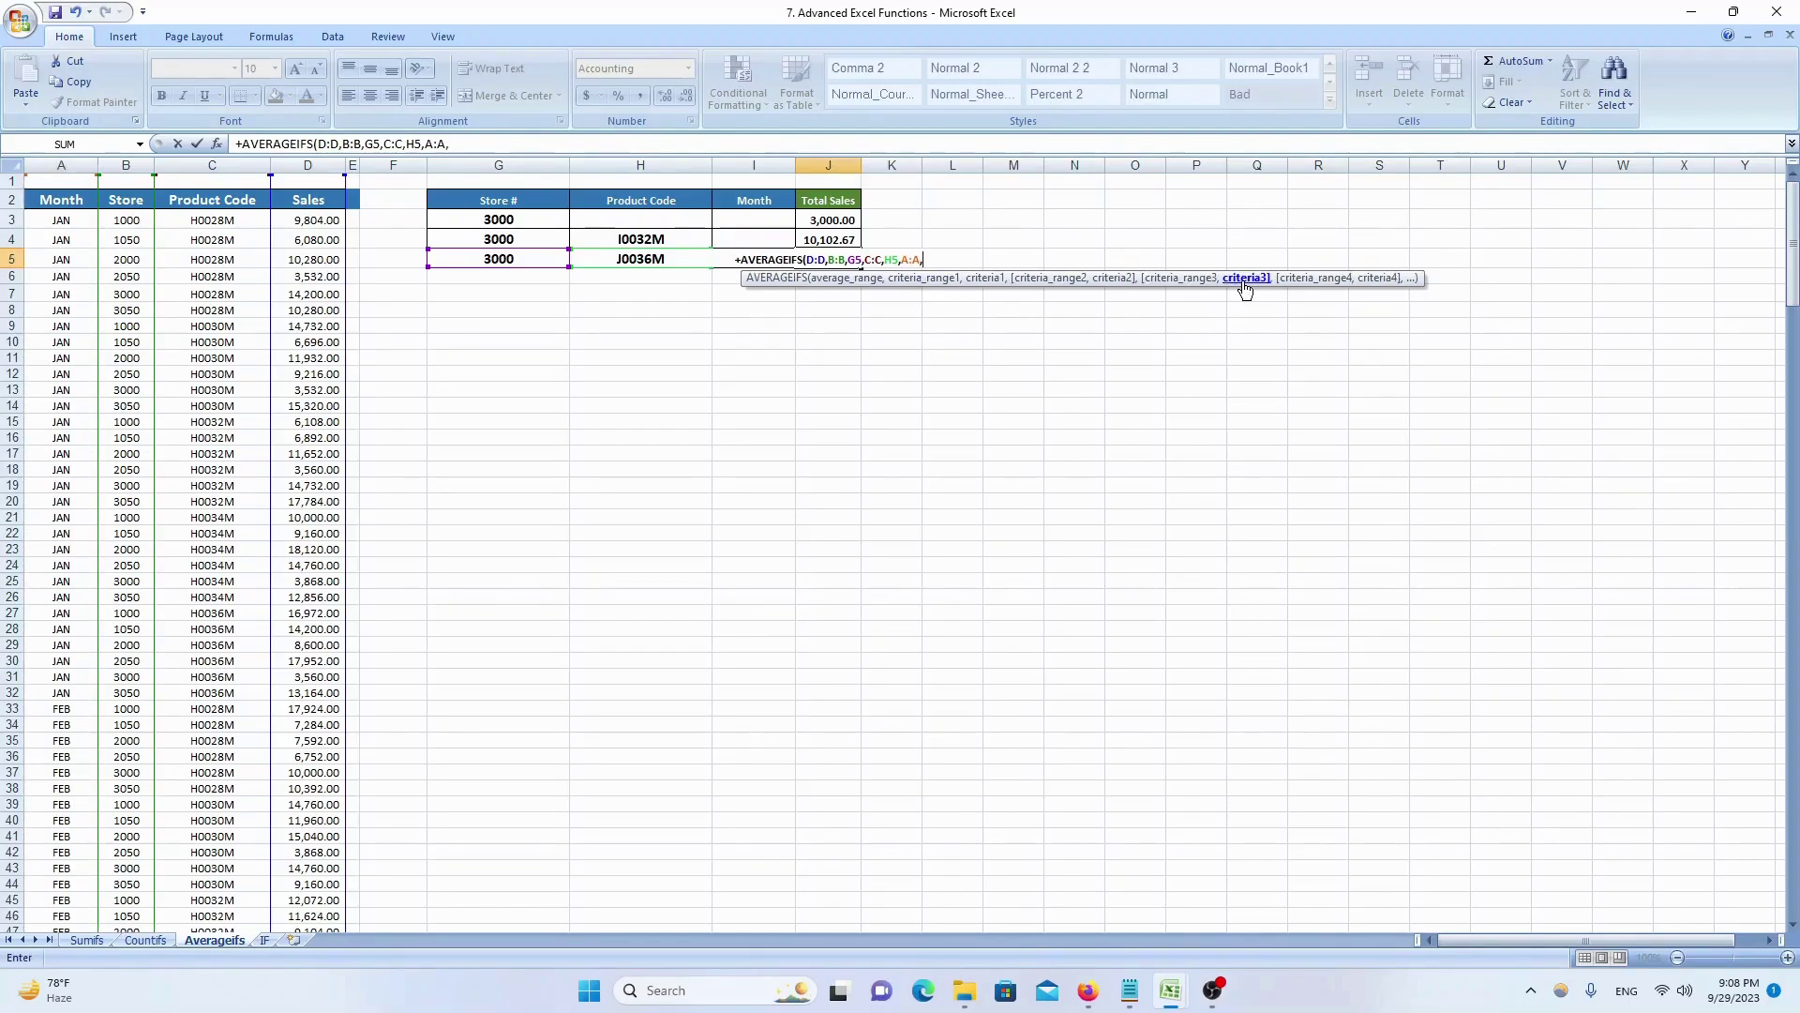
pyautogui.write('I5')
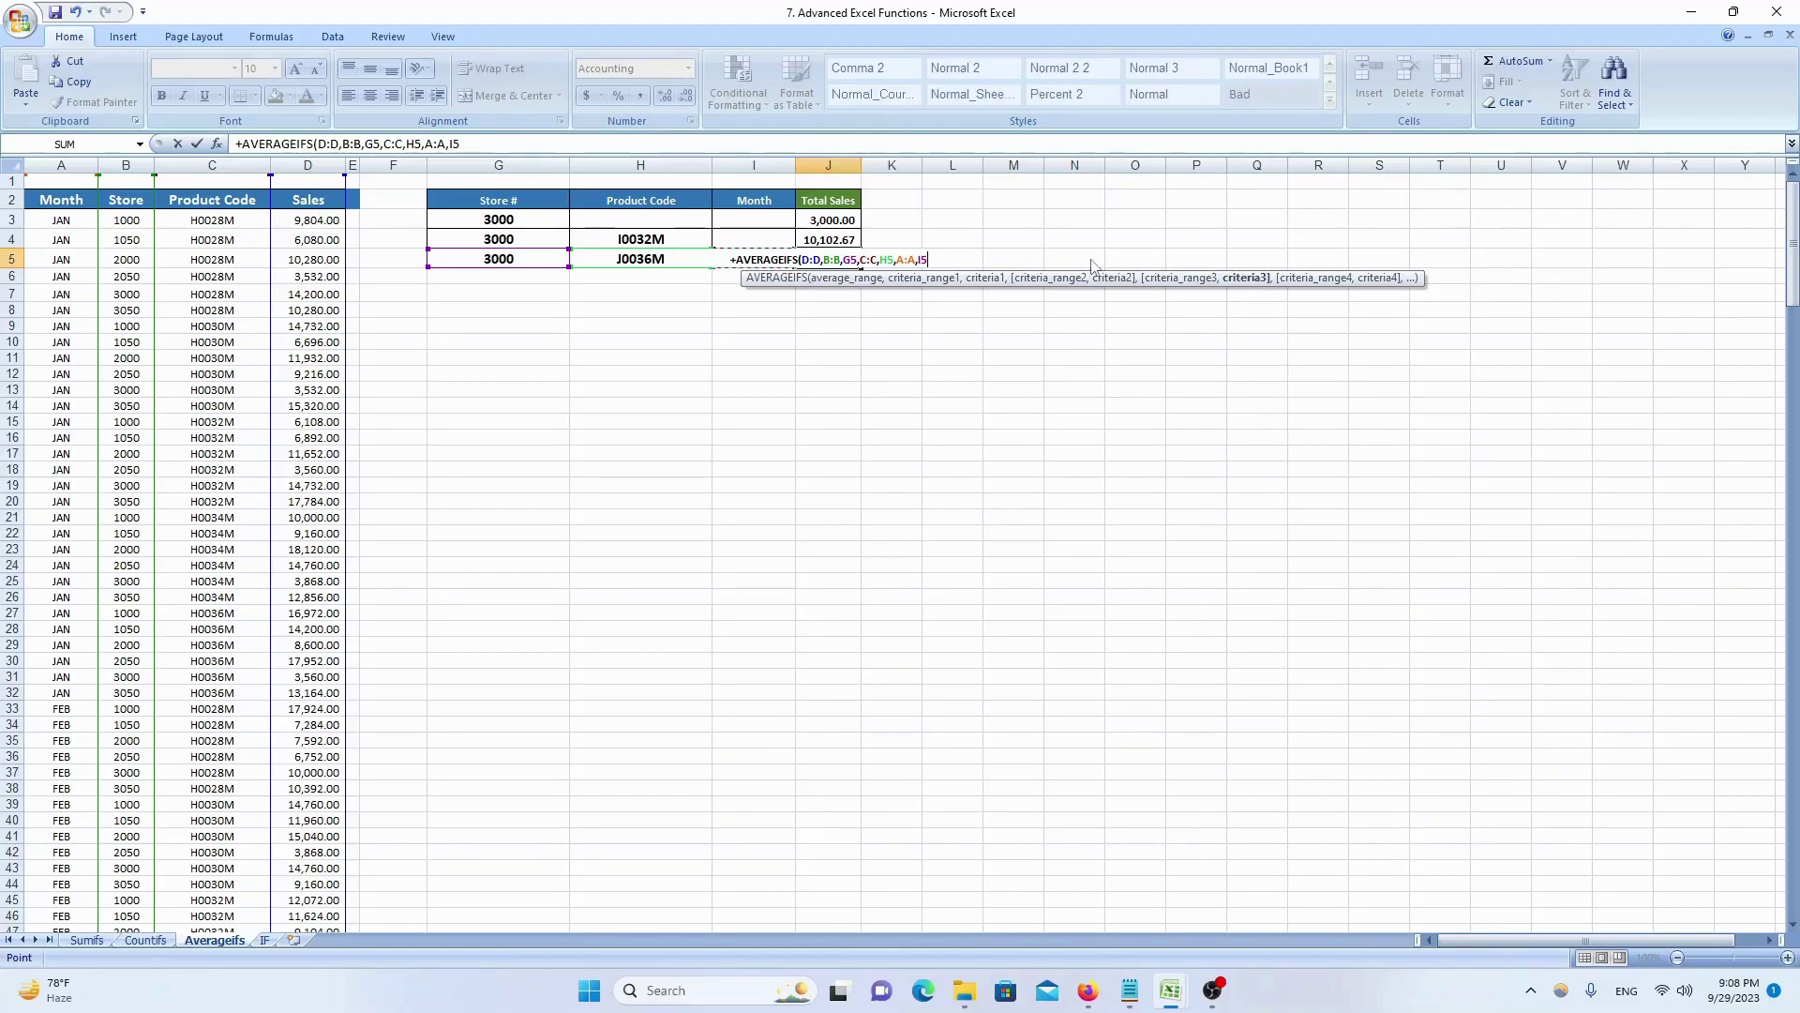
pyautogui.write(')')
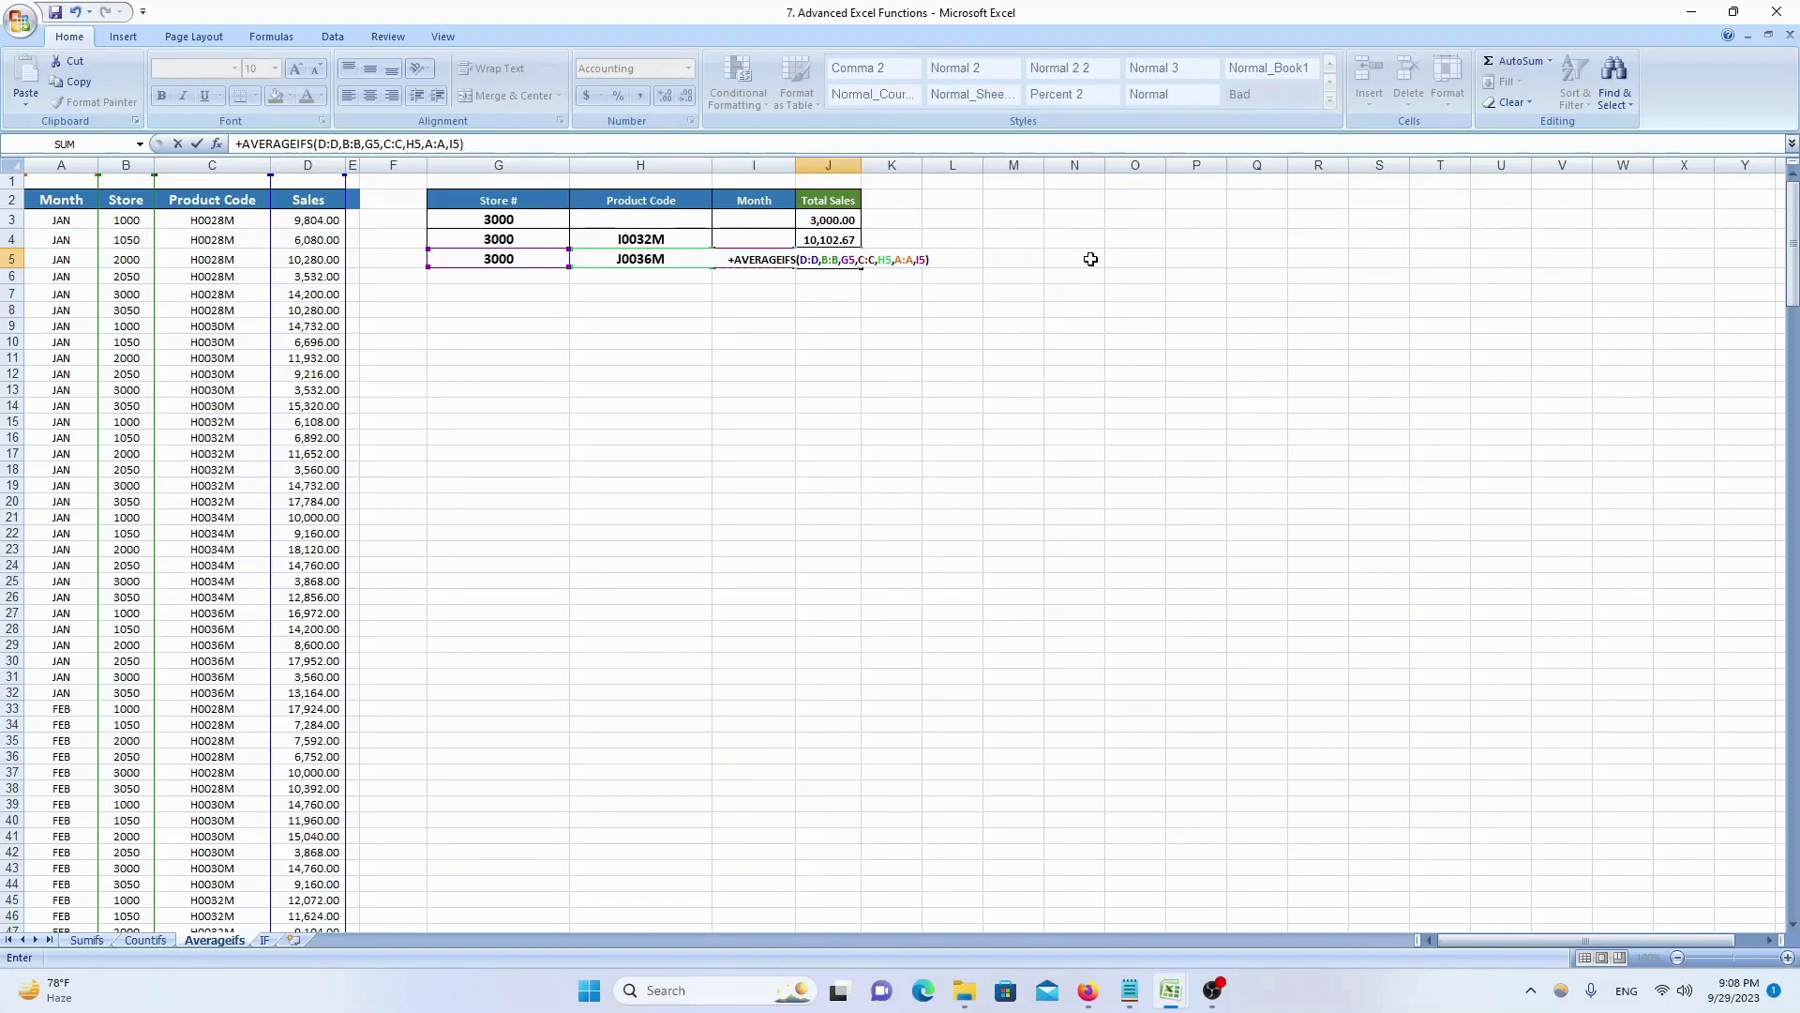
pyautogui.press('Return')
pyautogui.press('Up')
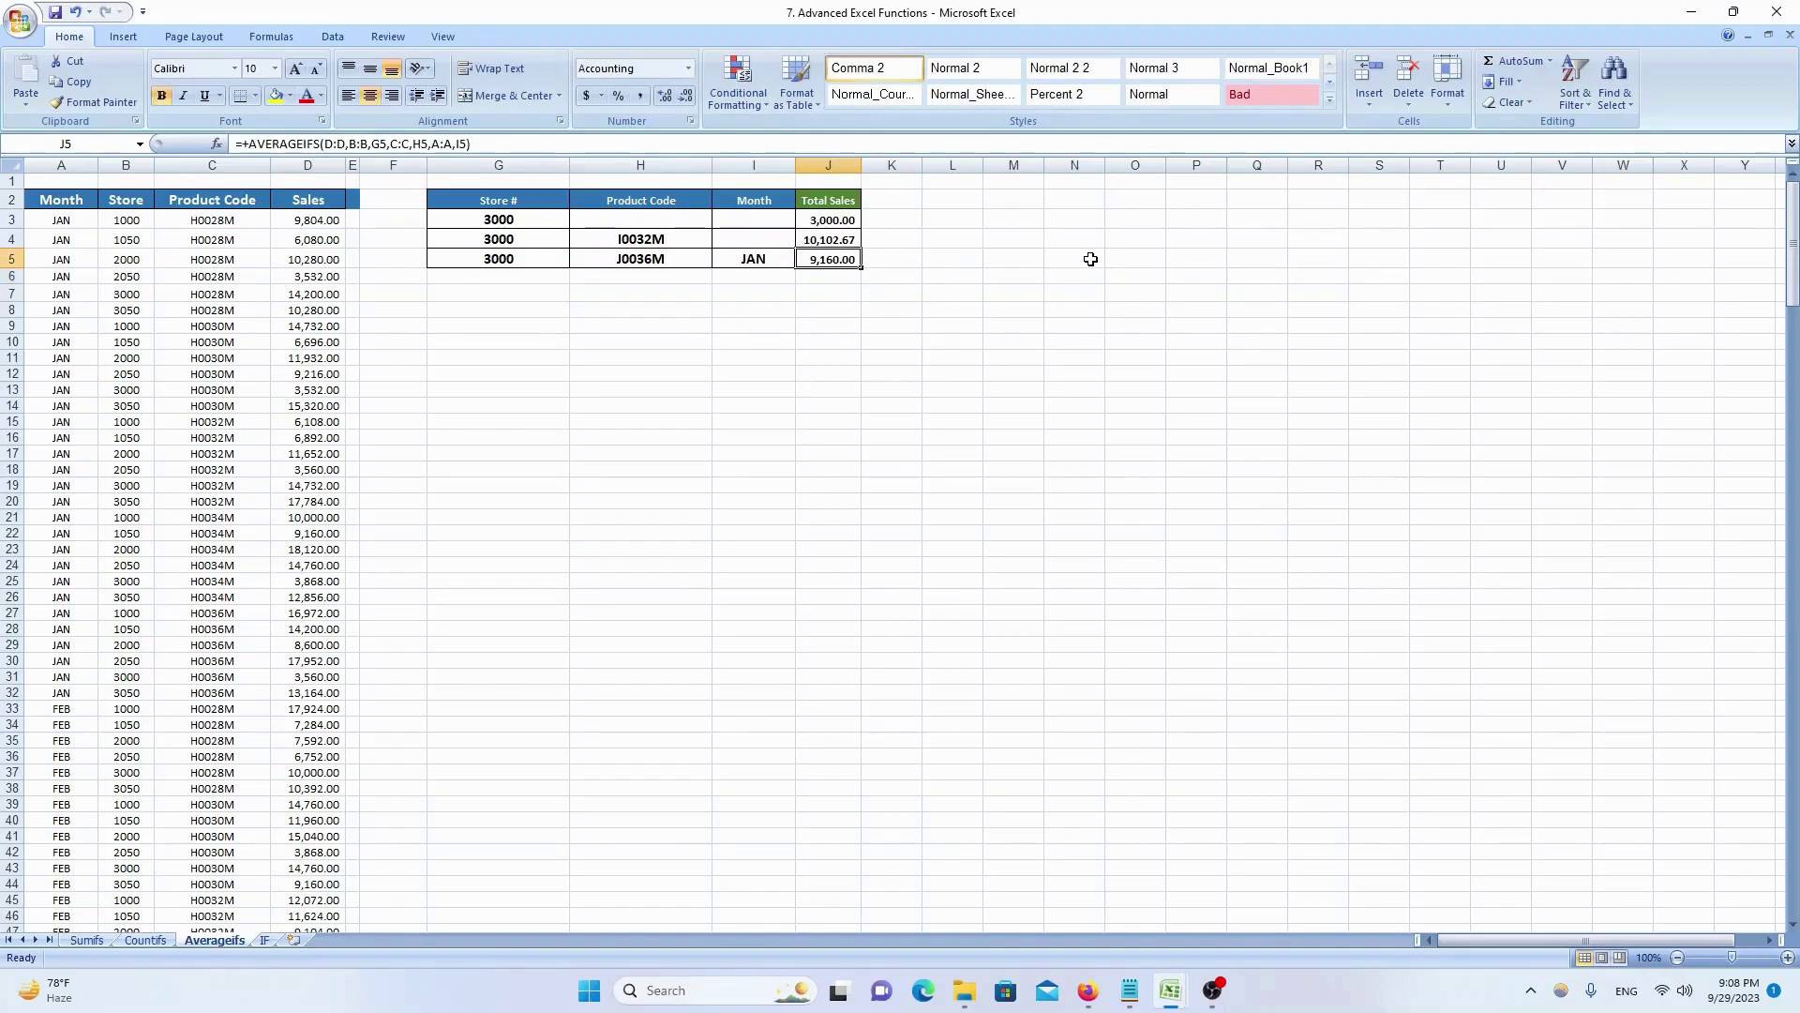
pyautogui.press('Left')
pyautogui.press('Left')
pyautogui.press('Left')
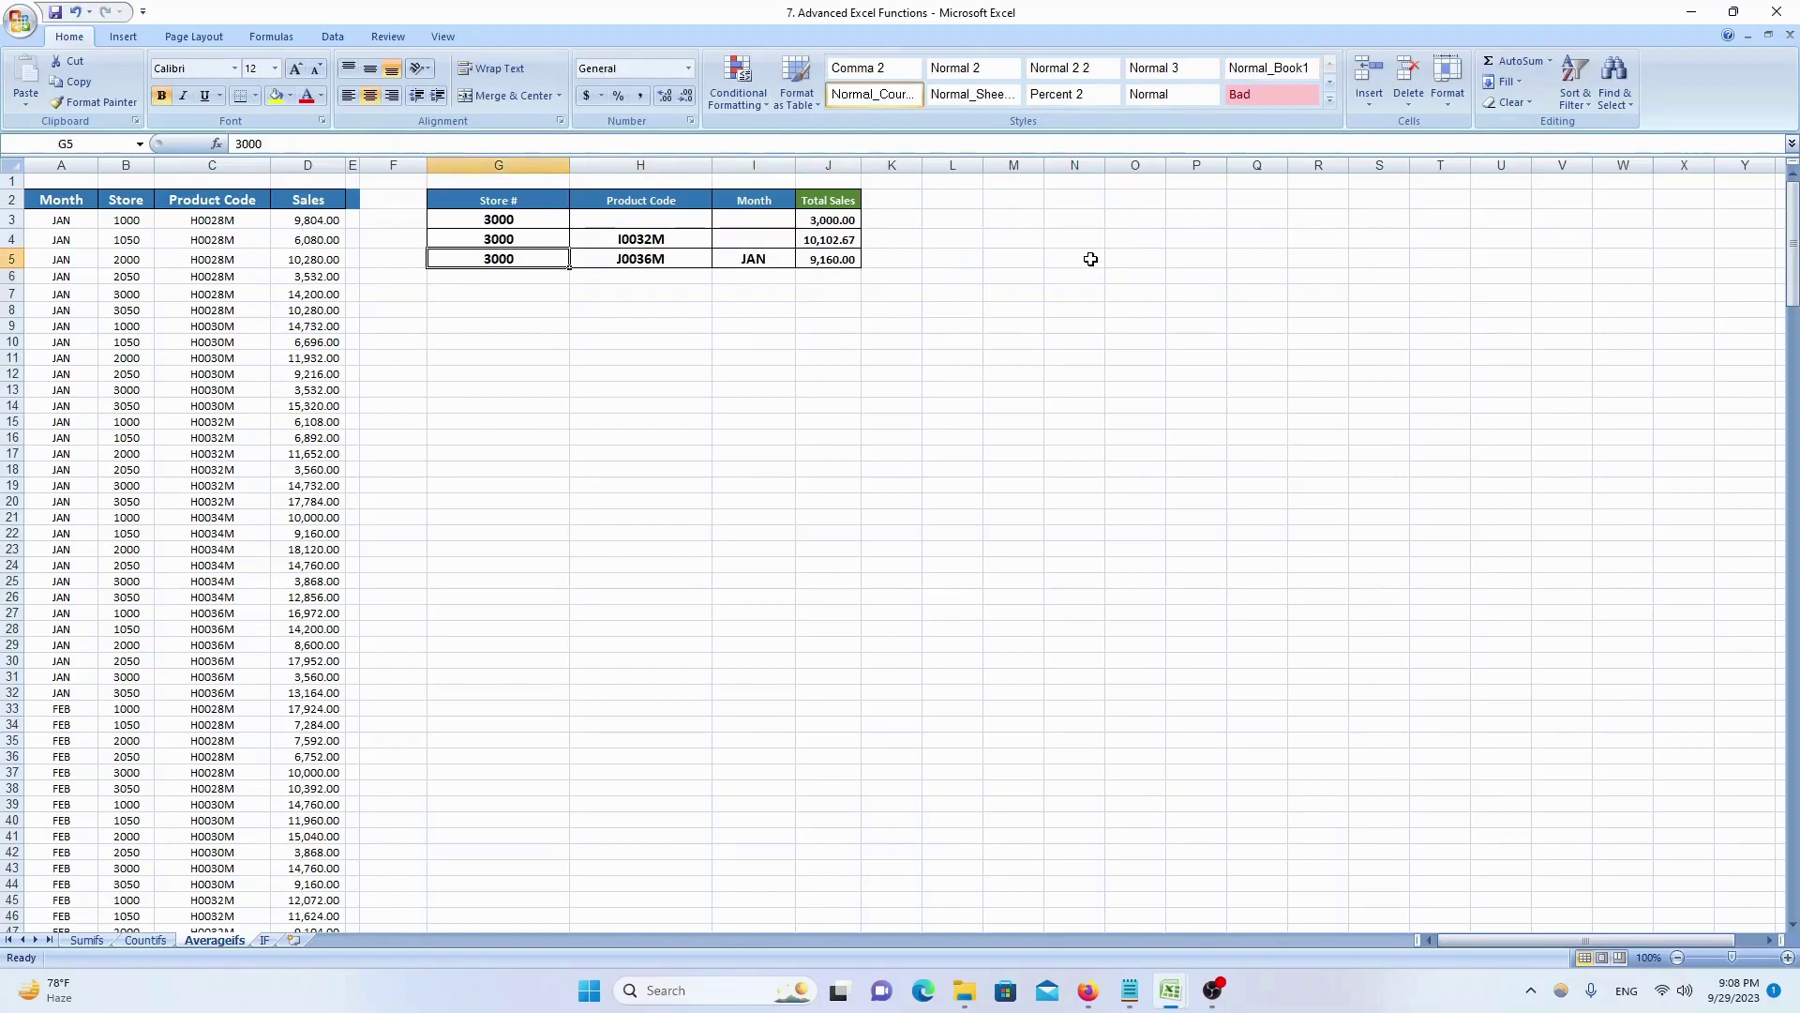
pyautogui.press('Right')
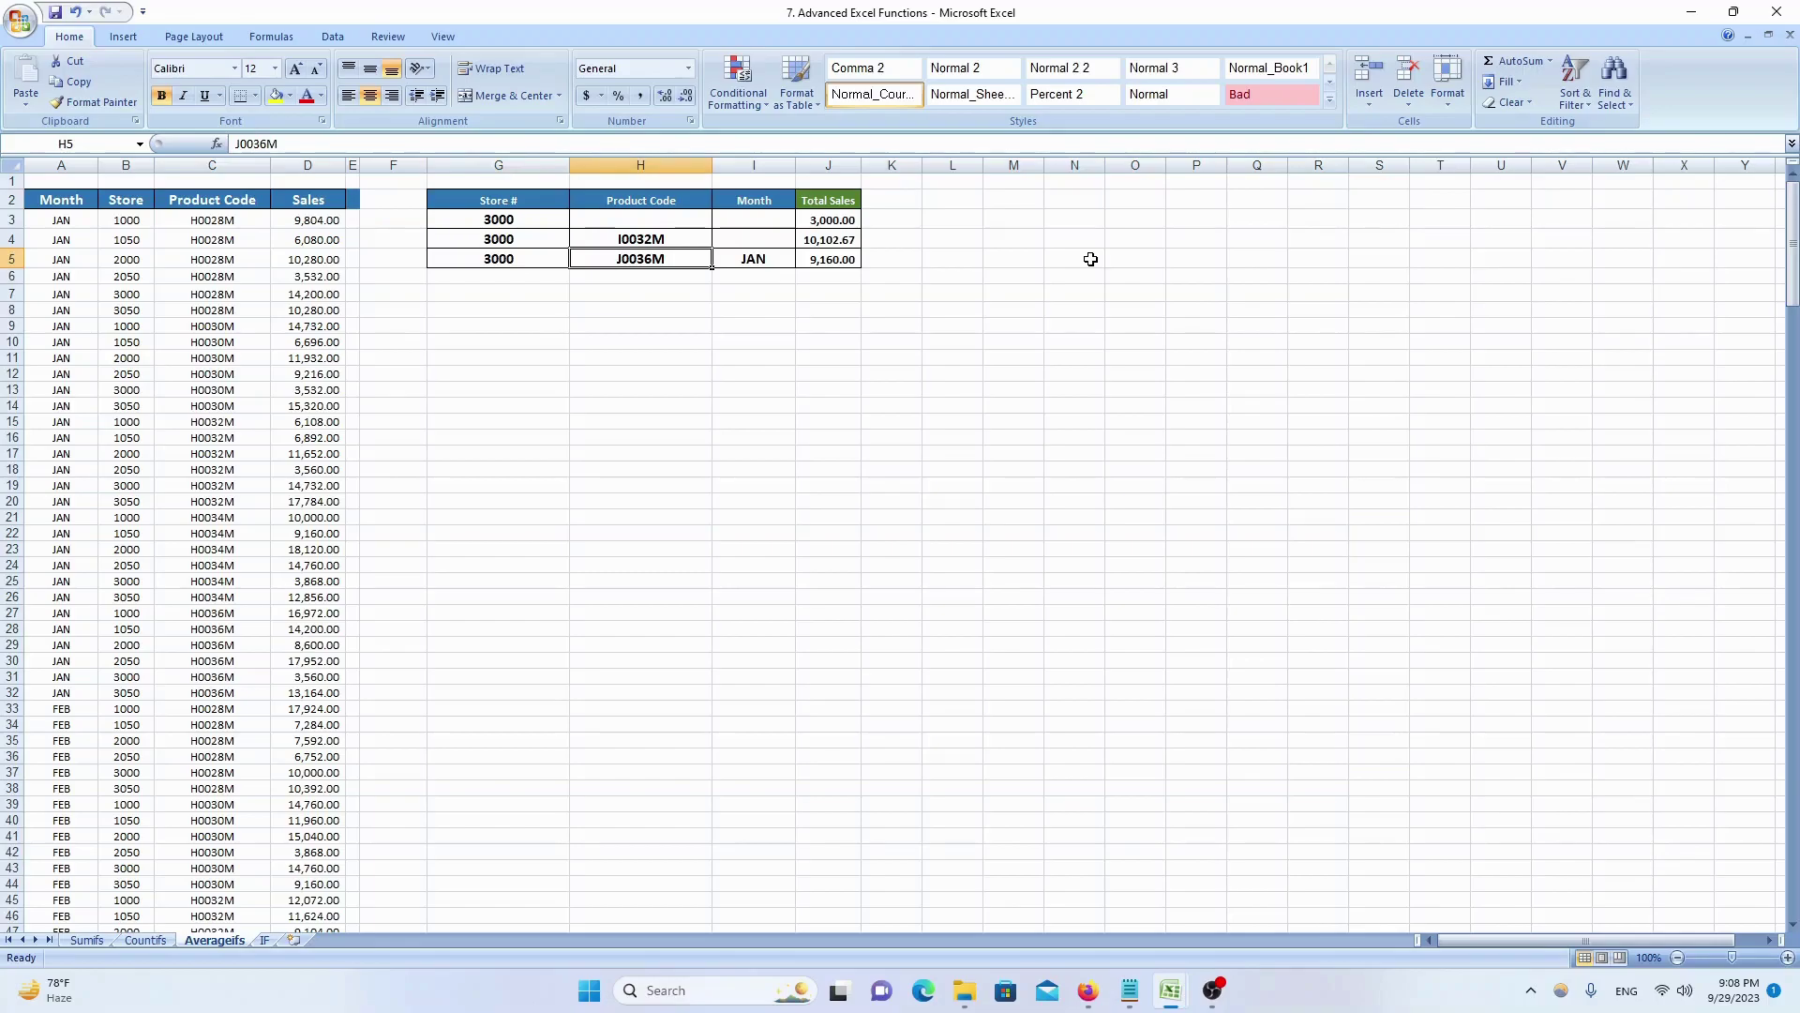
pyautogui.press('Right')
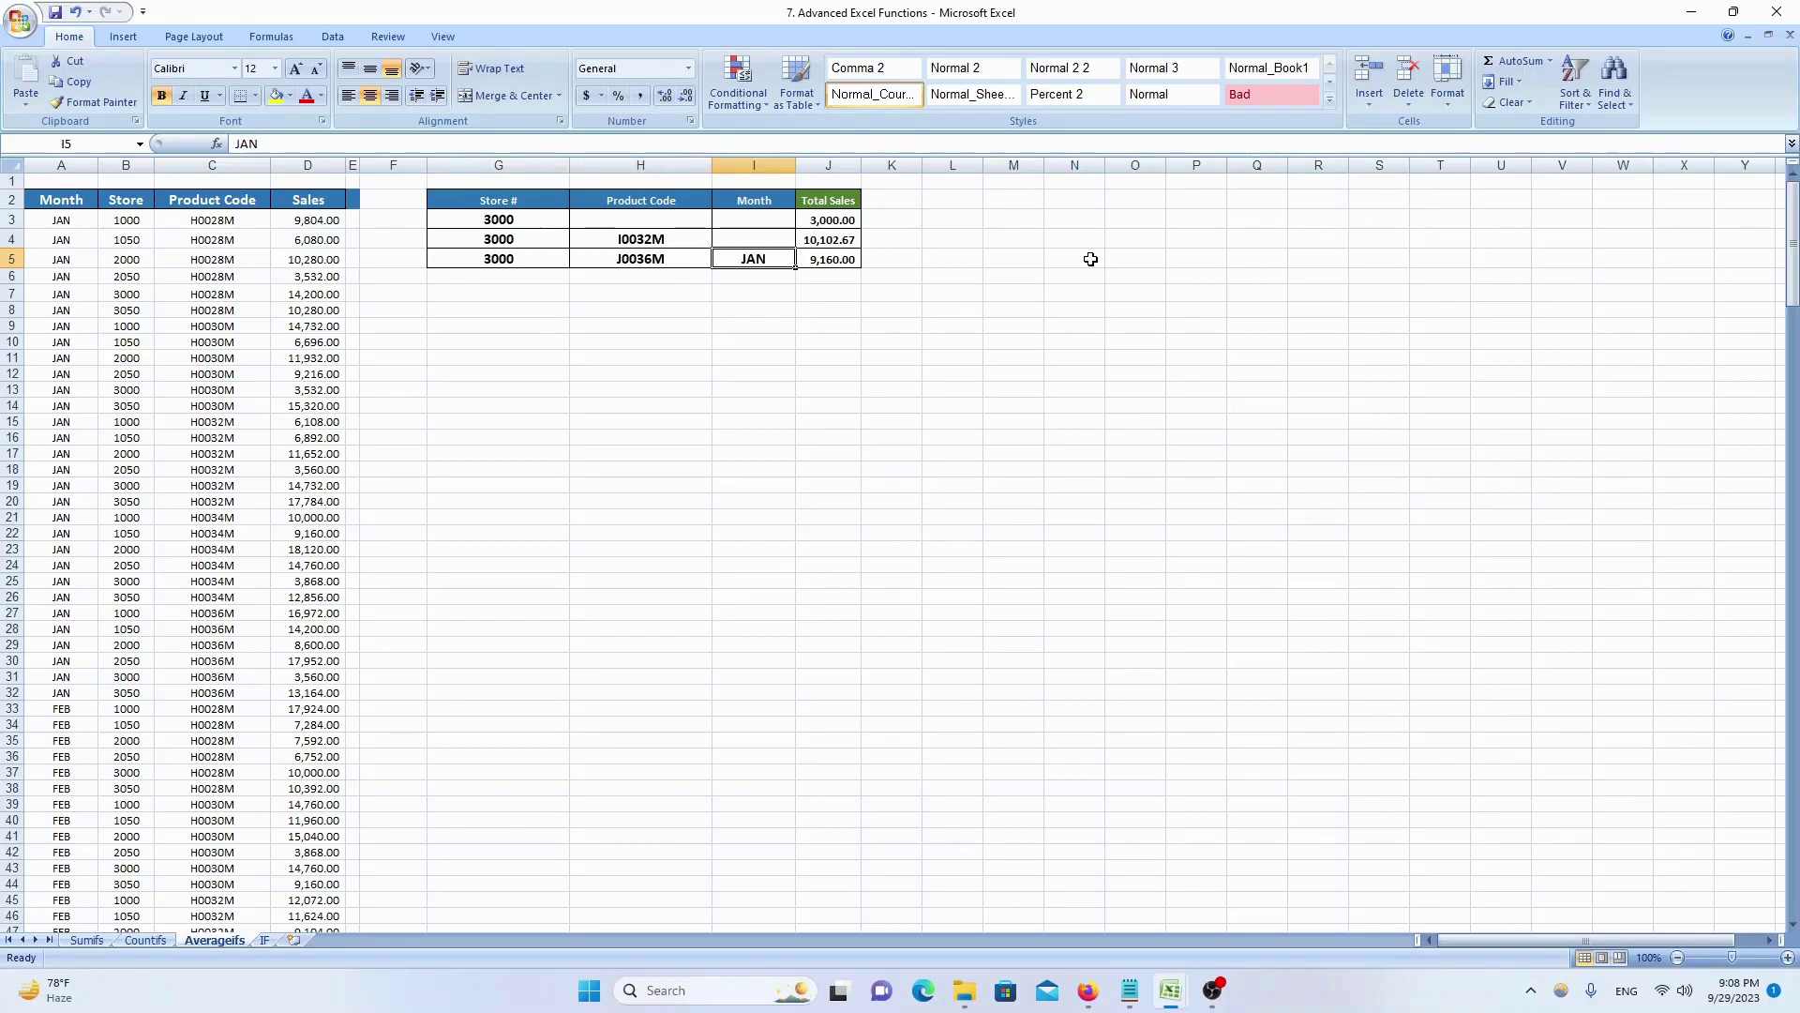
pyautogui.press('Right')
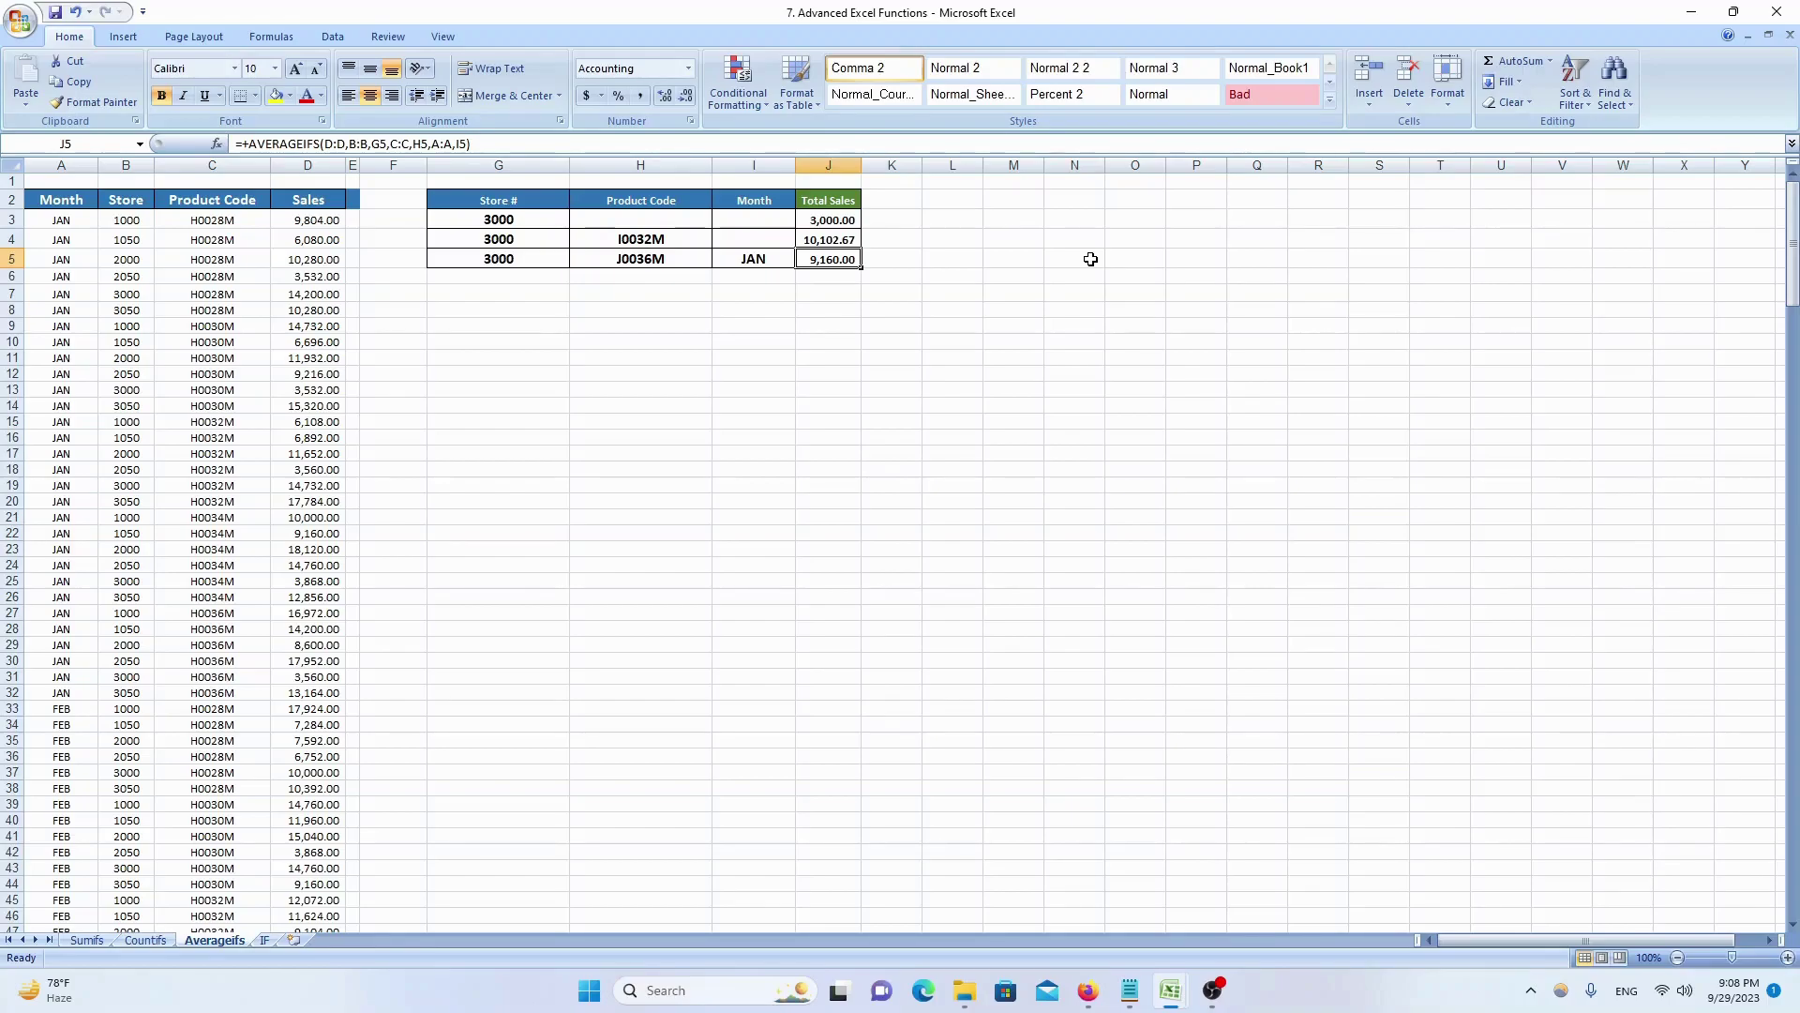
# - Open the IF sheet and go to the first entry of the Sales Person column in A5
pyautogui.click(264, 939)
pyautogui.press('Left')
pyautogui.press('Left')
pyautogui.press('Down')
pyautogui.press('Right')
pyautogui.press('Down')
pyautogui.press('Left')
pyautogui.press('Up')
pyautogui.press('Right')
pyautogui.press('Up')
pyautogui.press('Left')
pyautogui.press('Down')
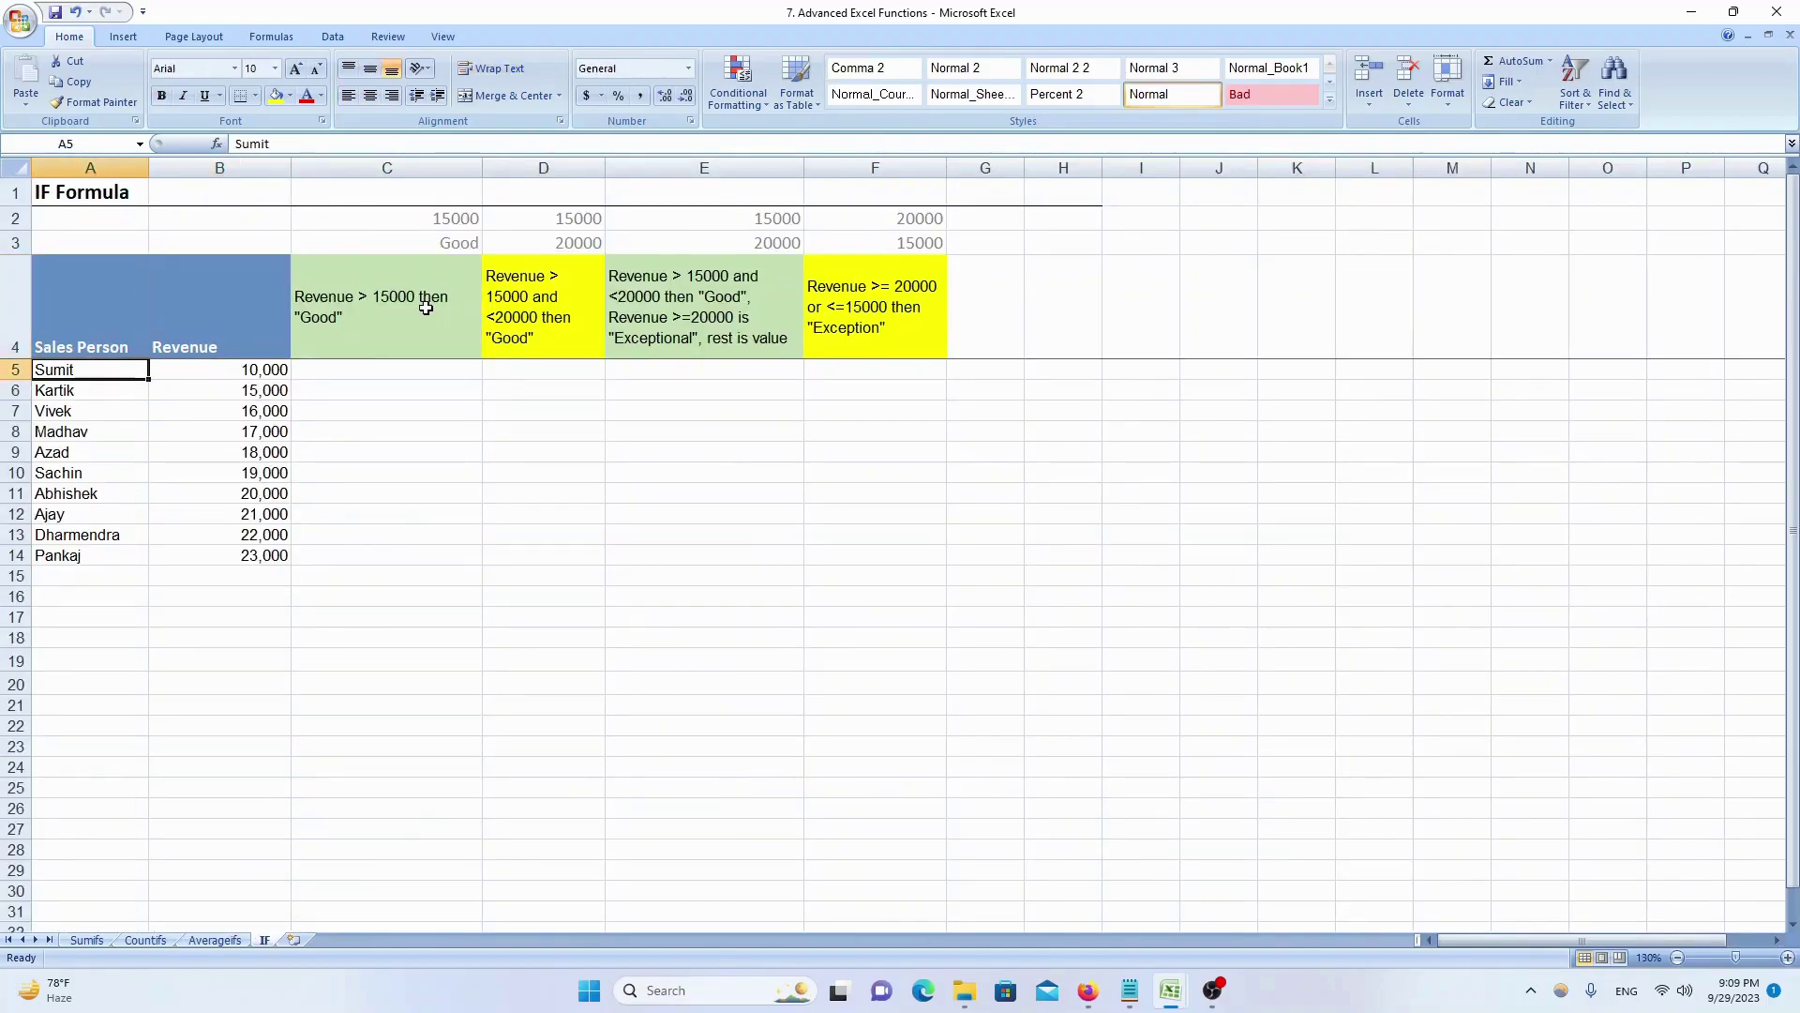
# - Examine the Sales Person and Revenue columns and the condition in C4, Revenue > 15000 then "Good"
pyautogui.hotkey('ctrl', 'shift', 'Down')
pyautogui.press('Right')
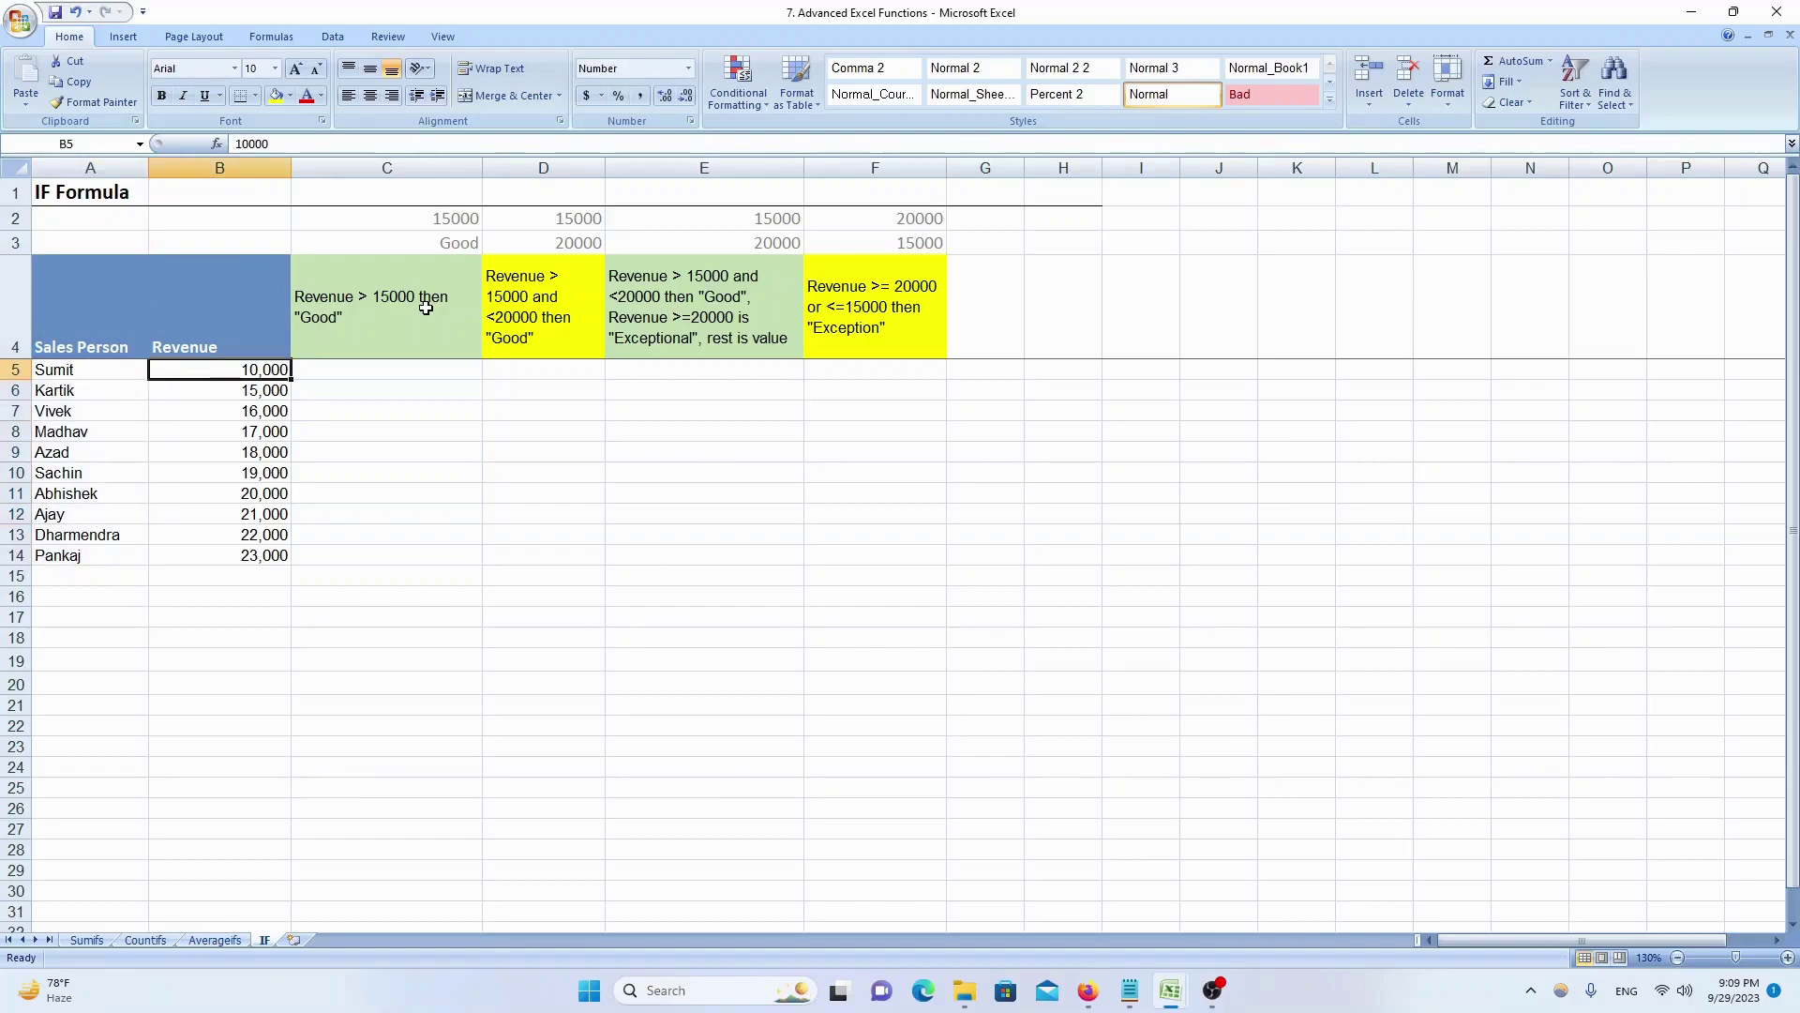
pyautogui.hotkey('ctrl', 'shift', 'Down')
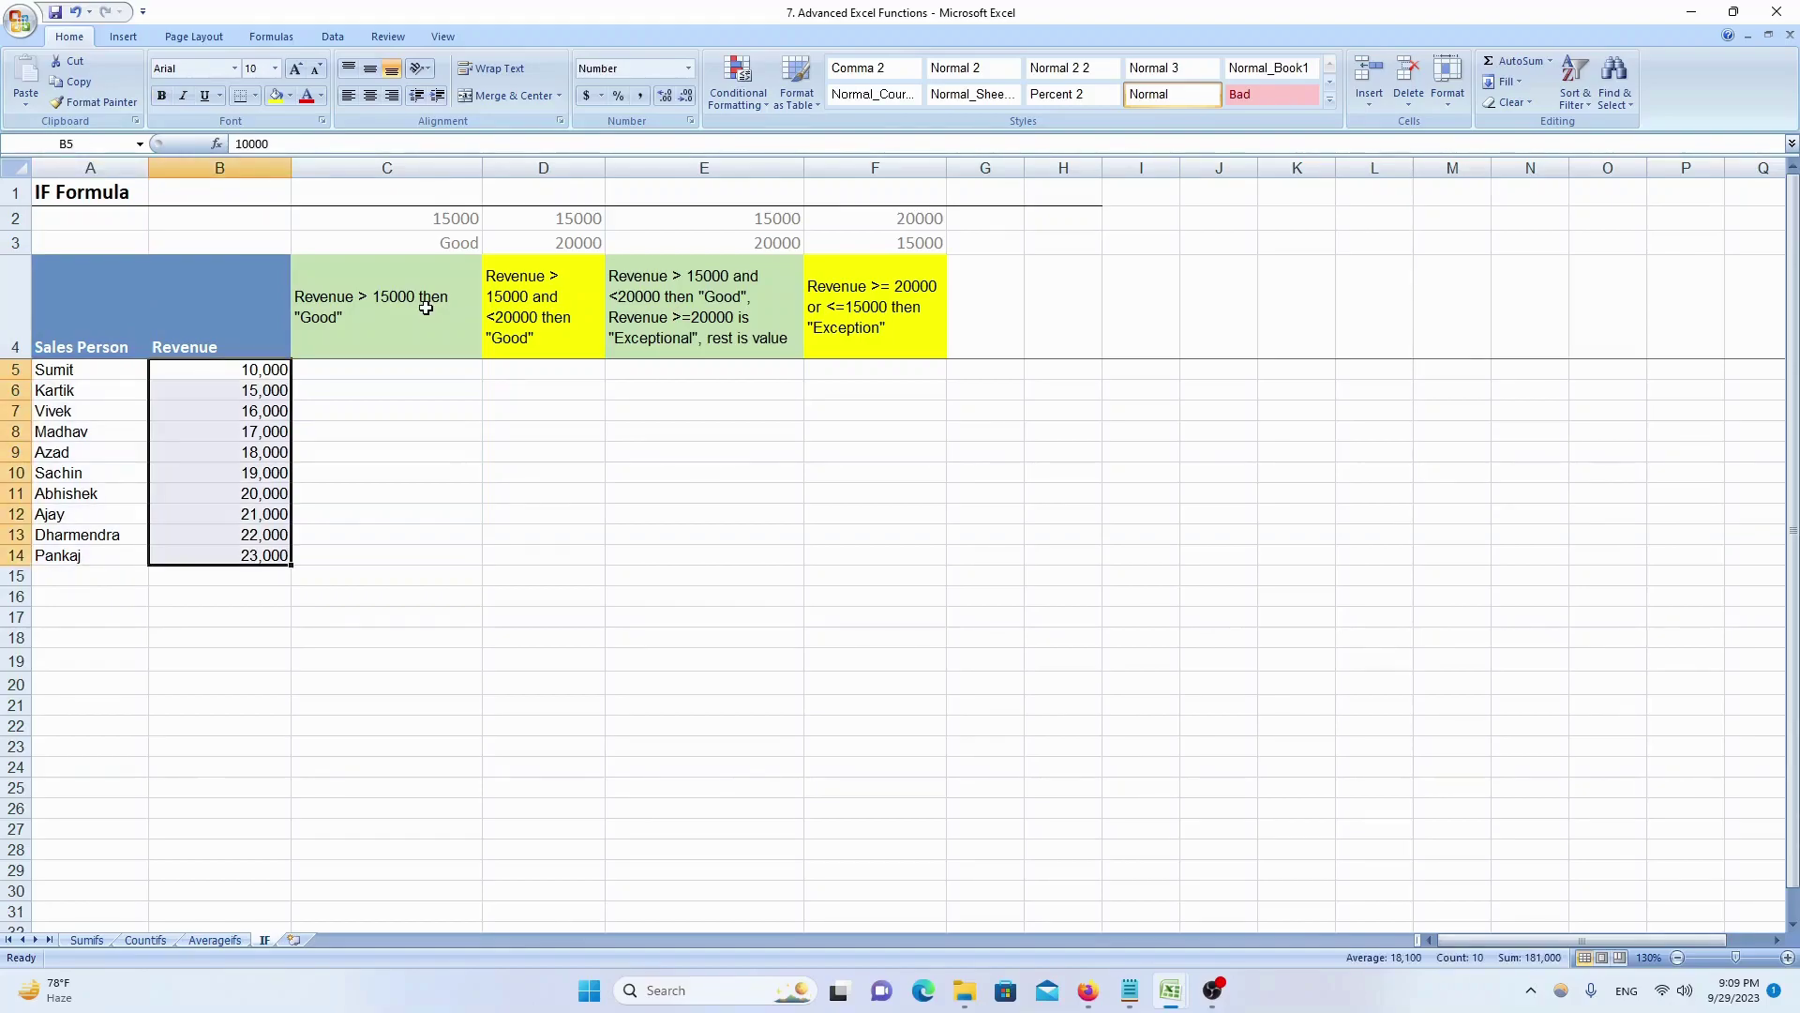
pyautogui.press('Right')
pyautogui.press('Up')
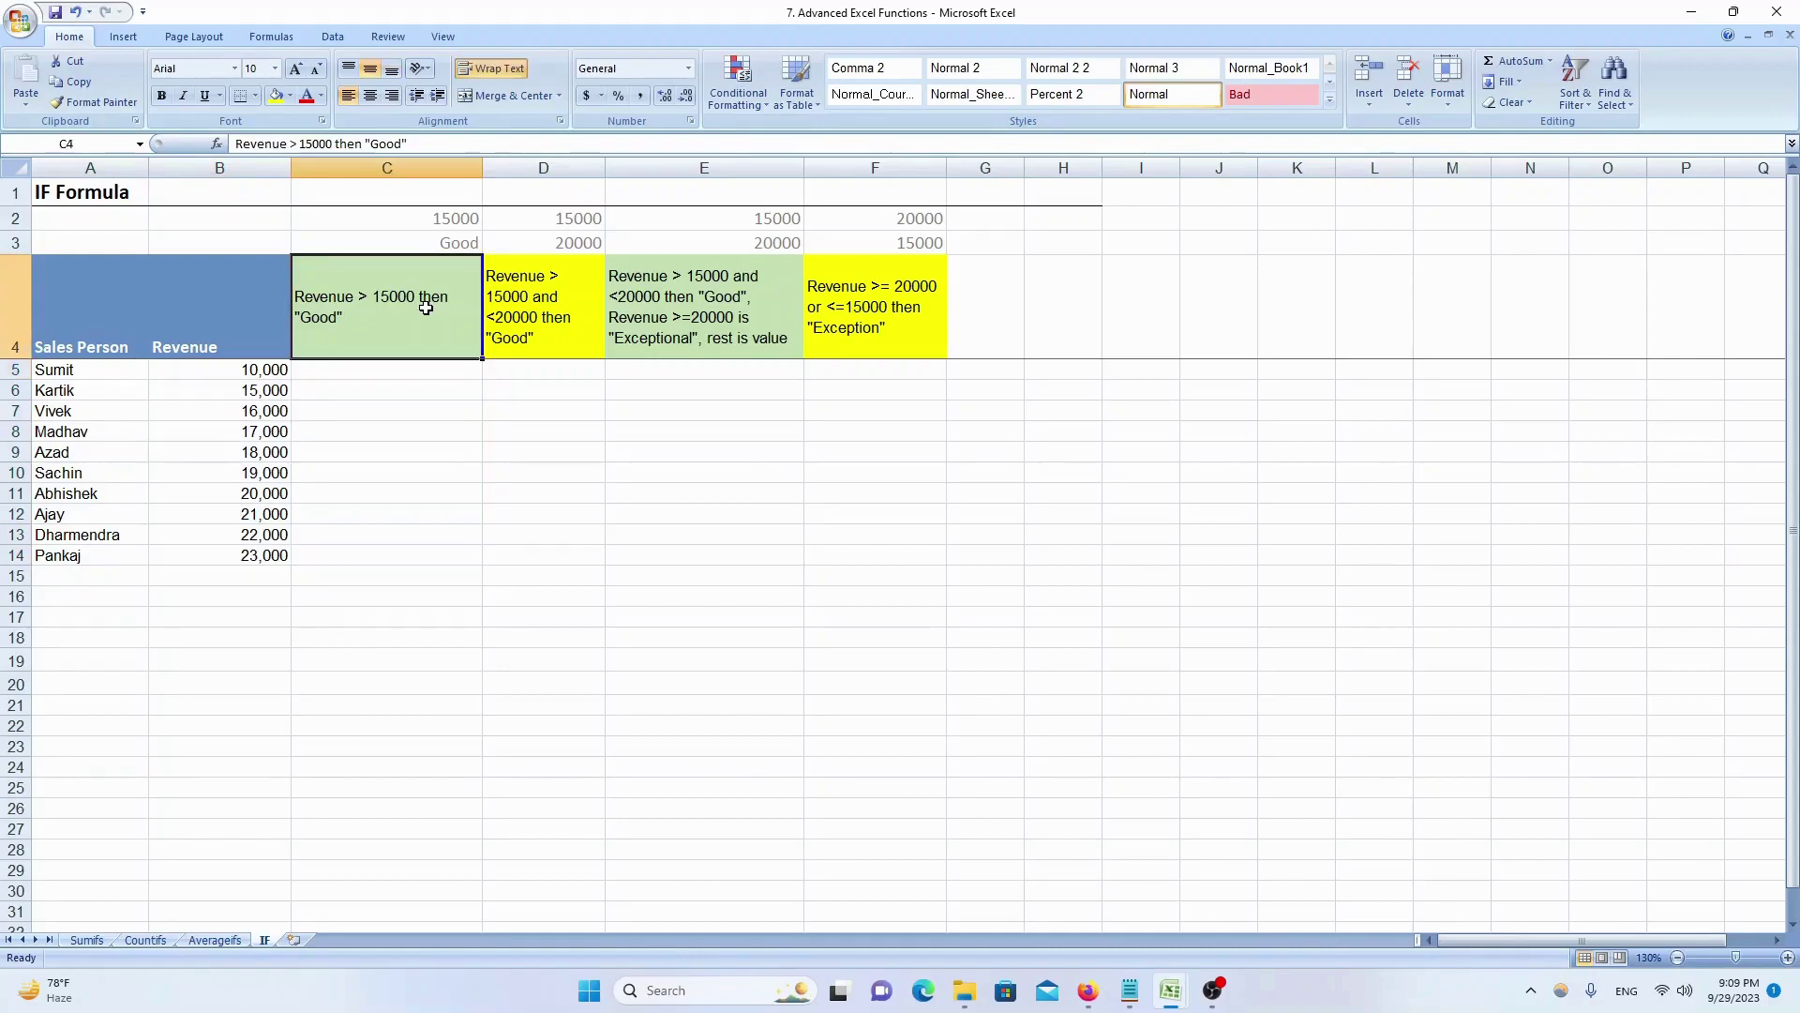
pyautogui.press('Down')
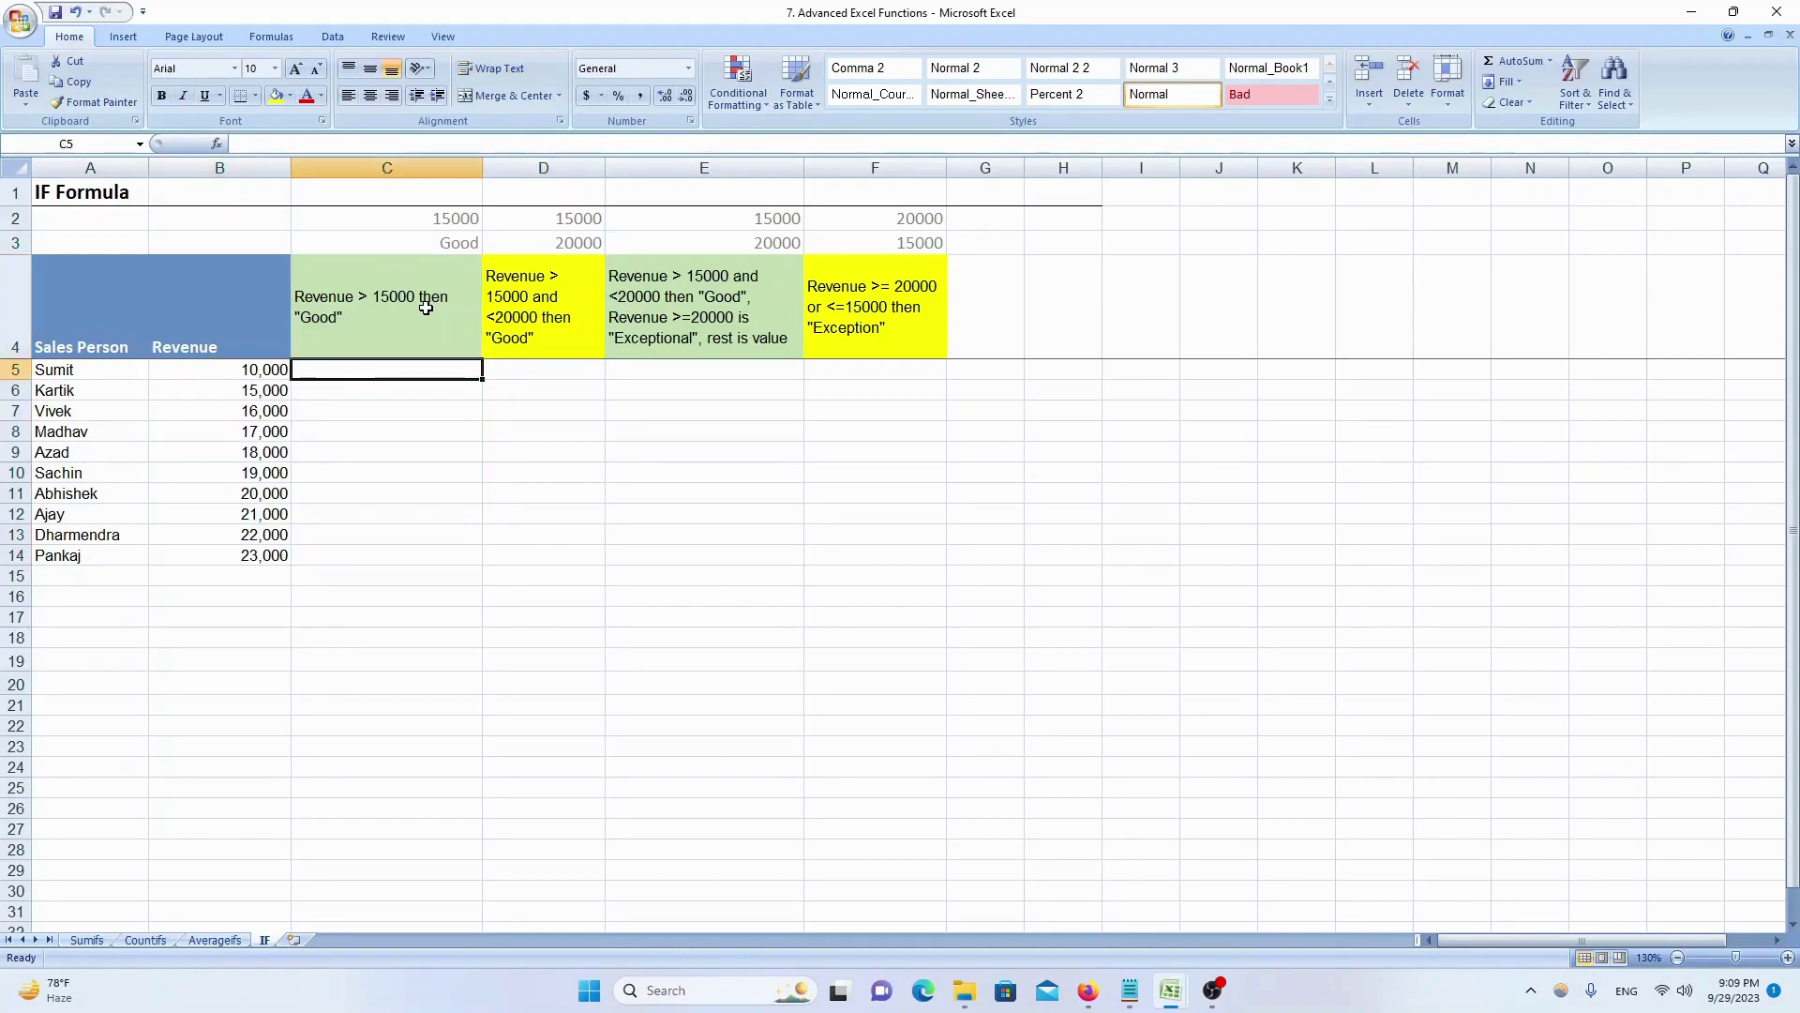
pyautogui.press('Up')
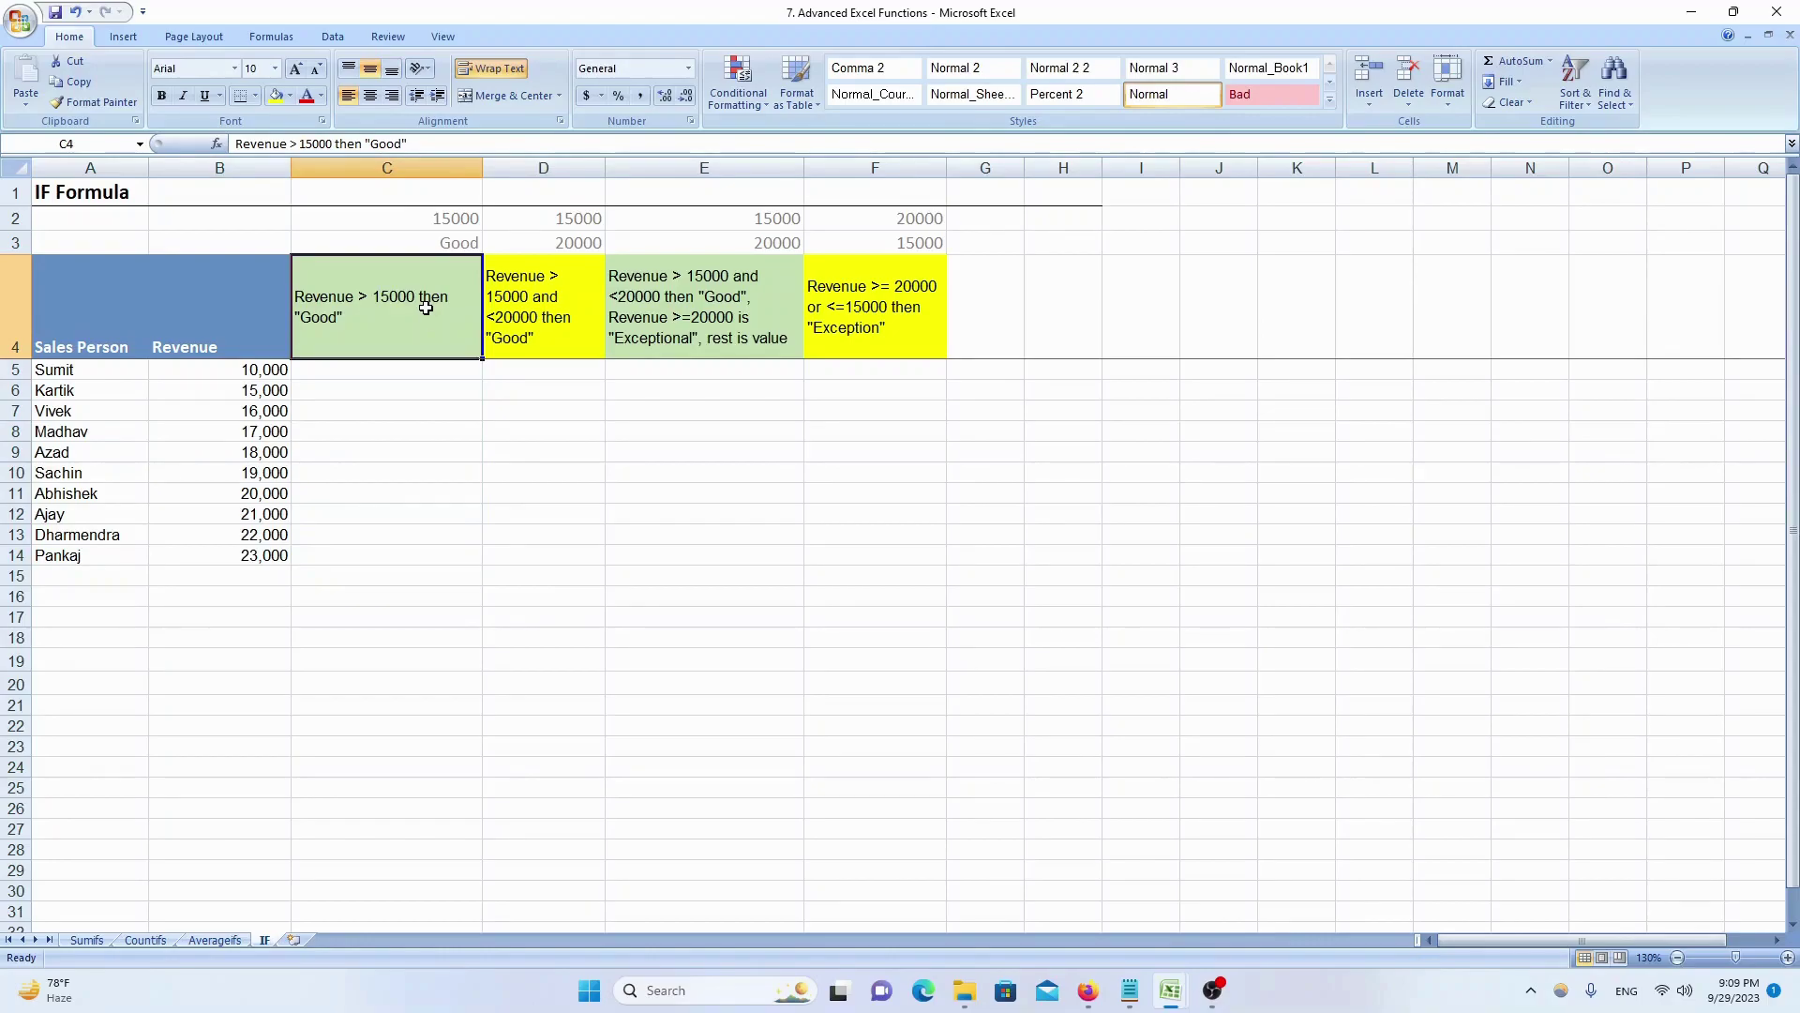
pyautogui.press('Down')
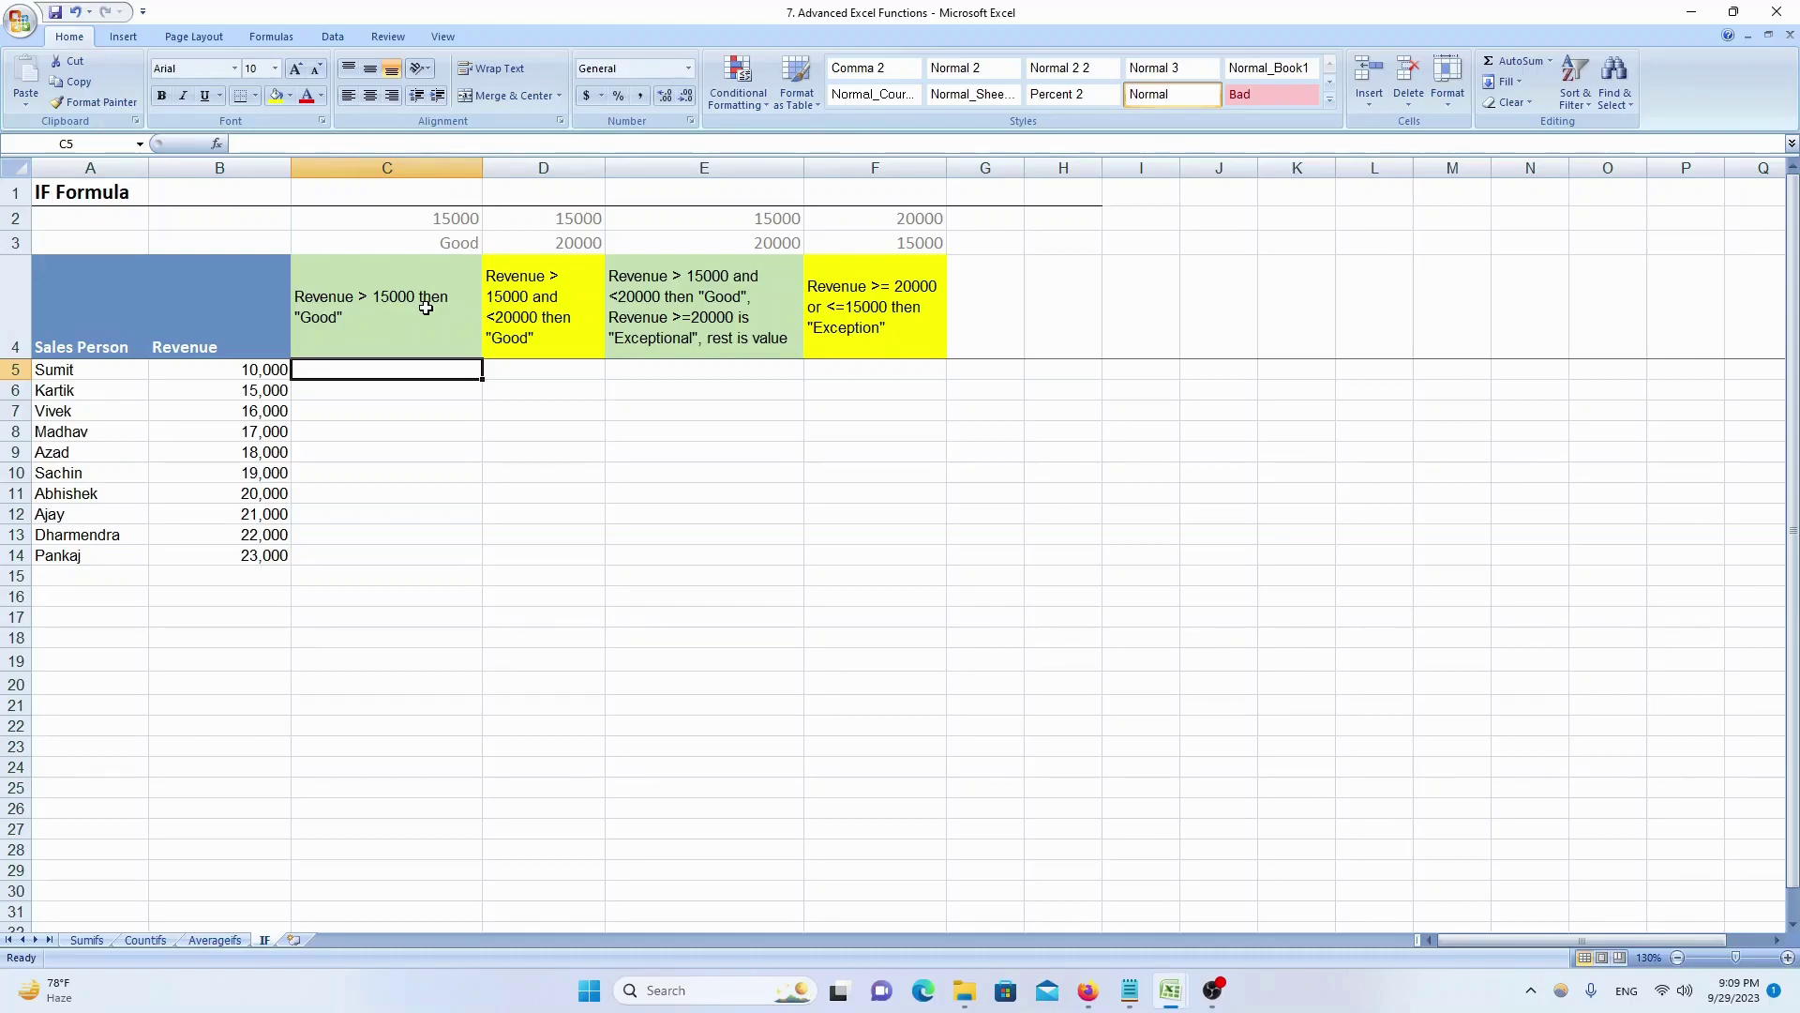
# - Start an IF formula in C5 with the logical test B5>$C$2, using an absolute reference for the threshold
pyautogui.write('+')
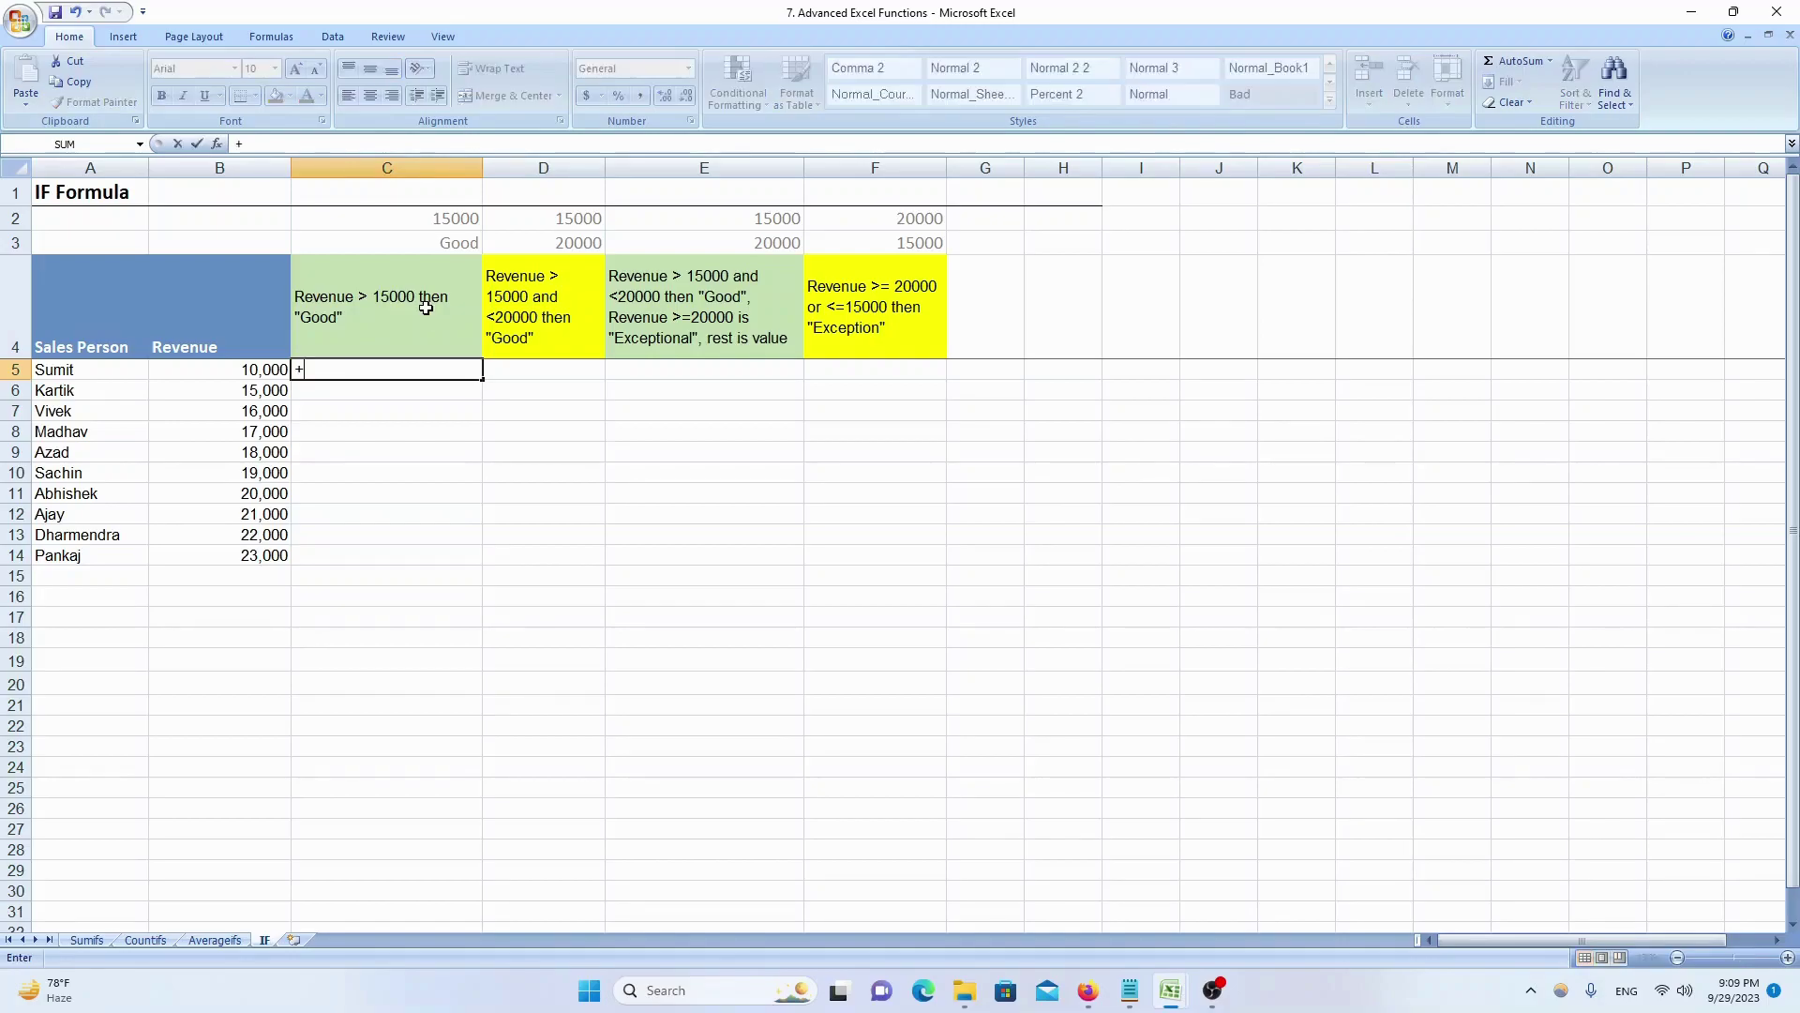
pyautogui.write('IF(')
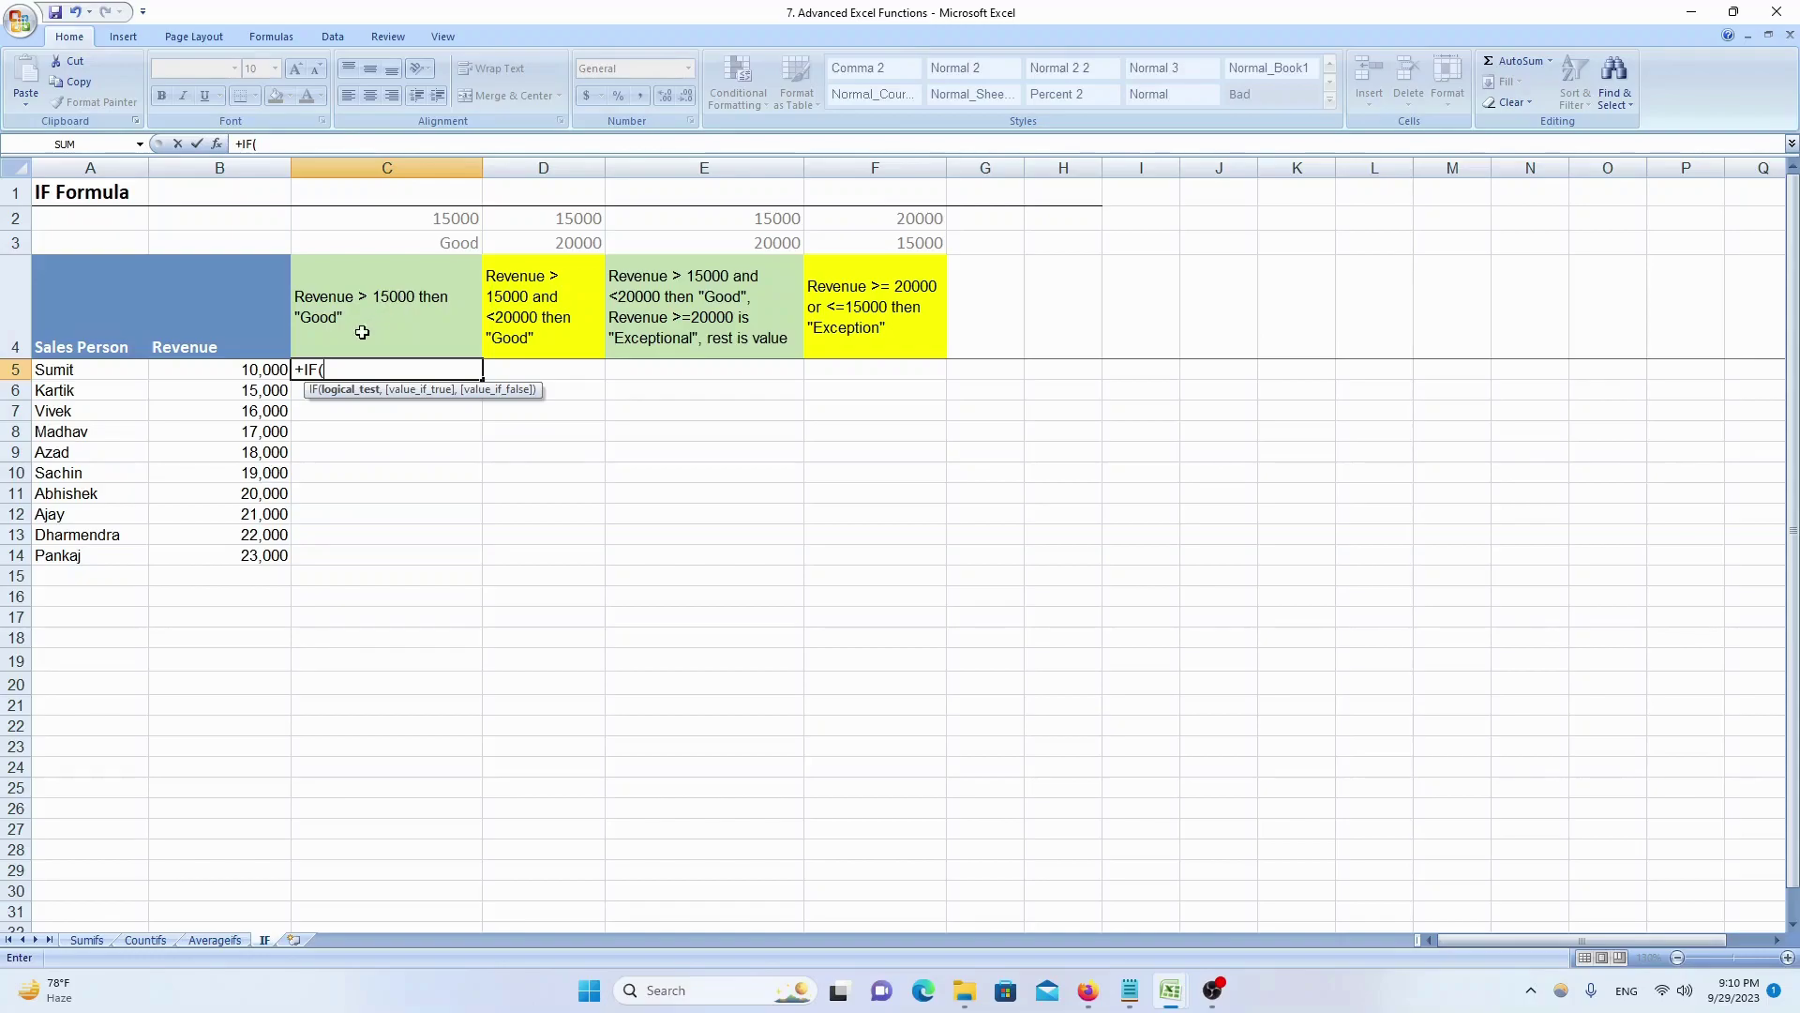
pyautogui.click(252, 371)
pyautogui.write('>')
pyautogui.click(452, 217)
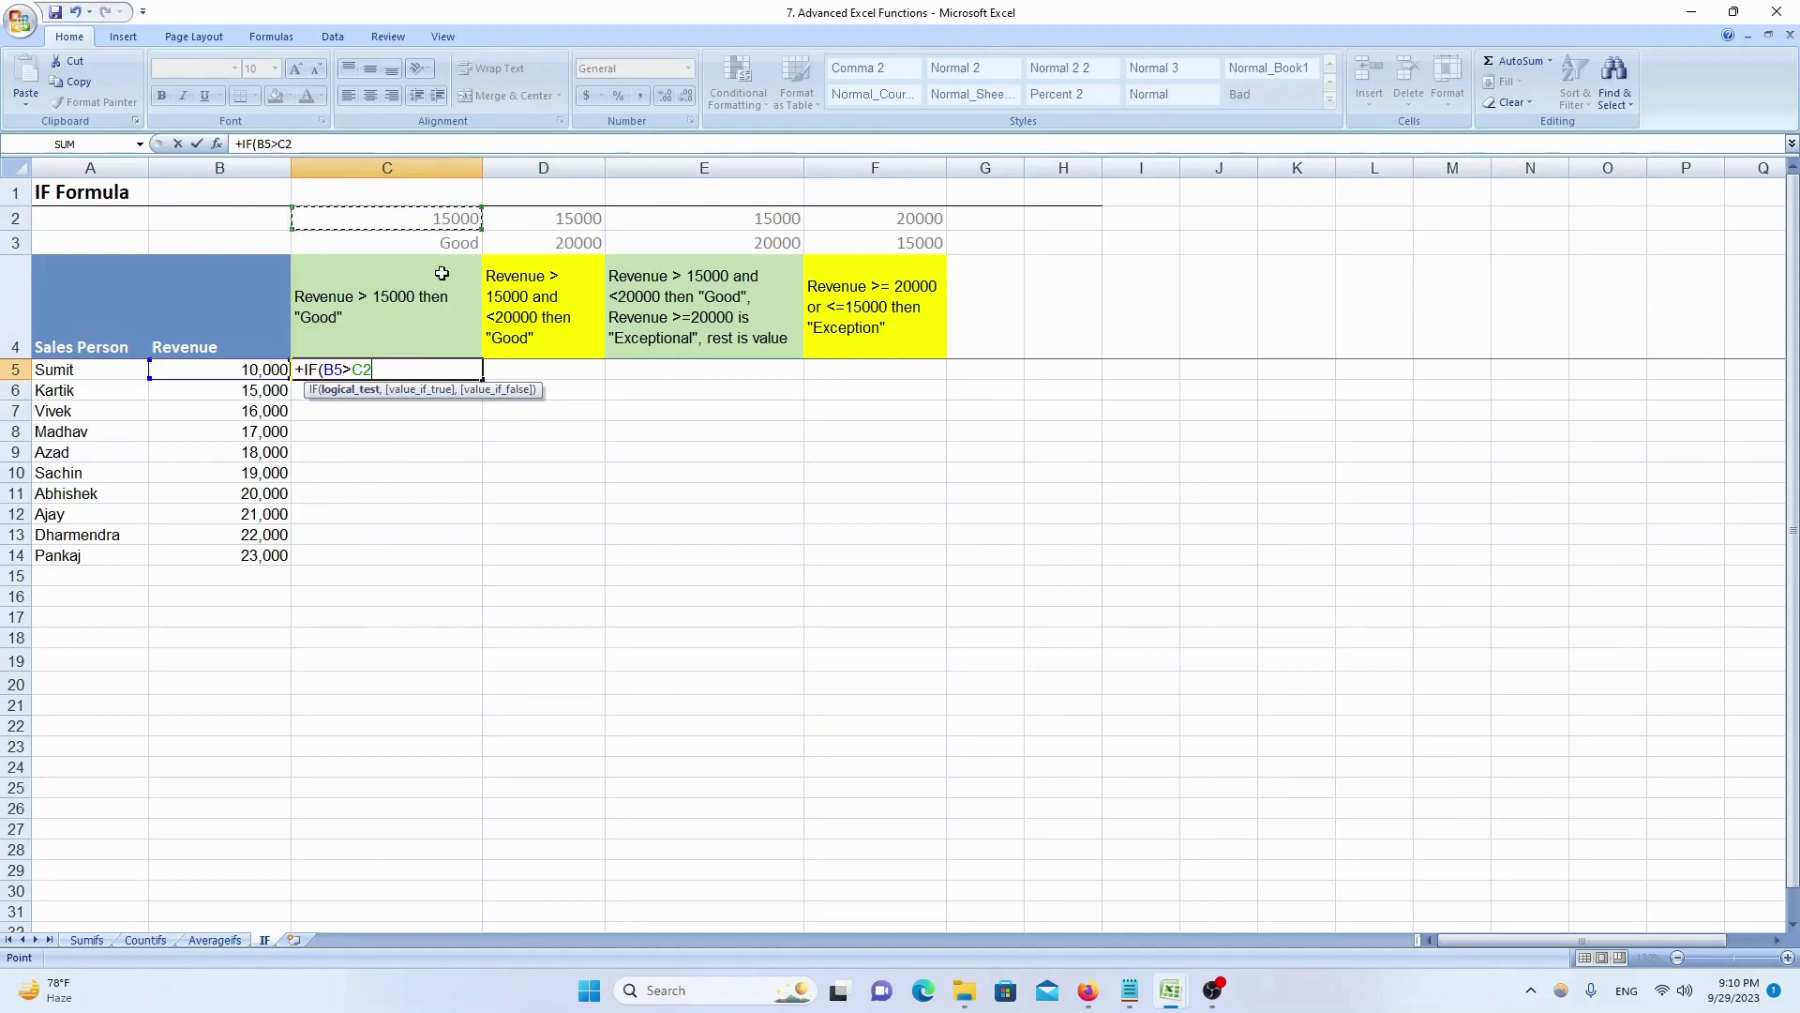
pyautogui.press('F4')
pyautogui.write(',')
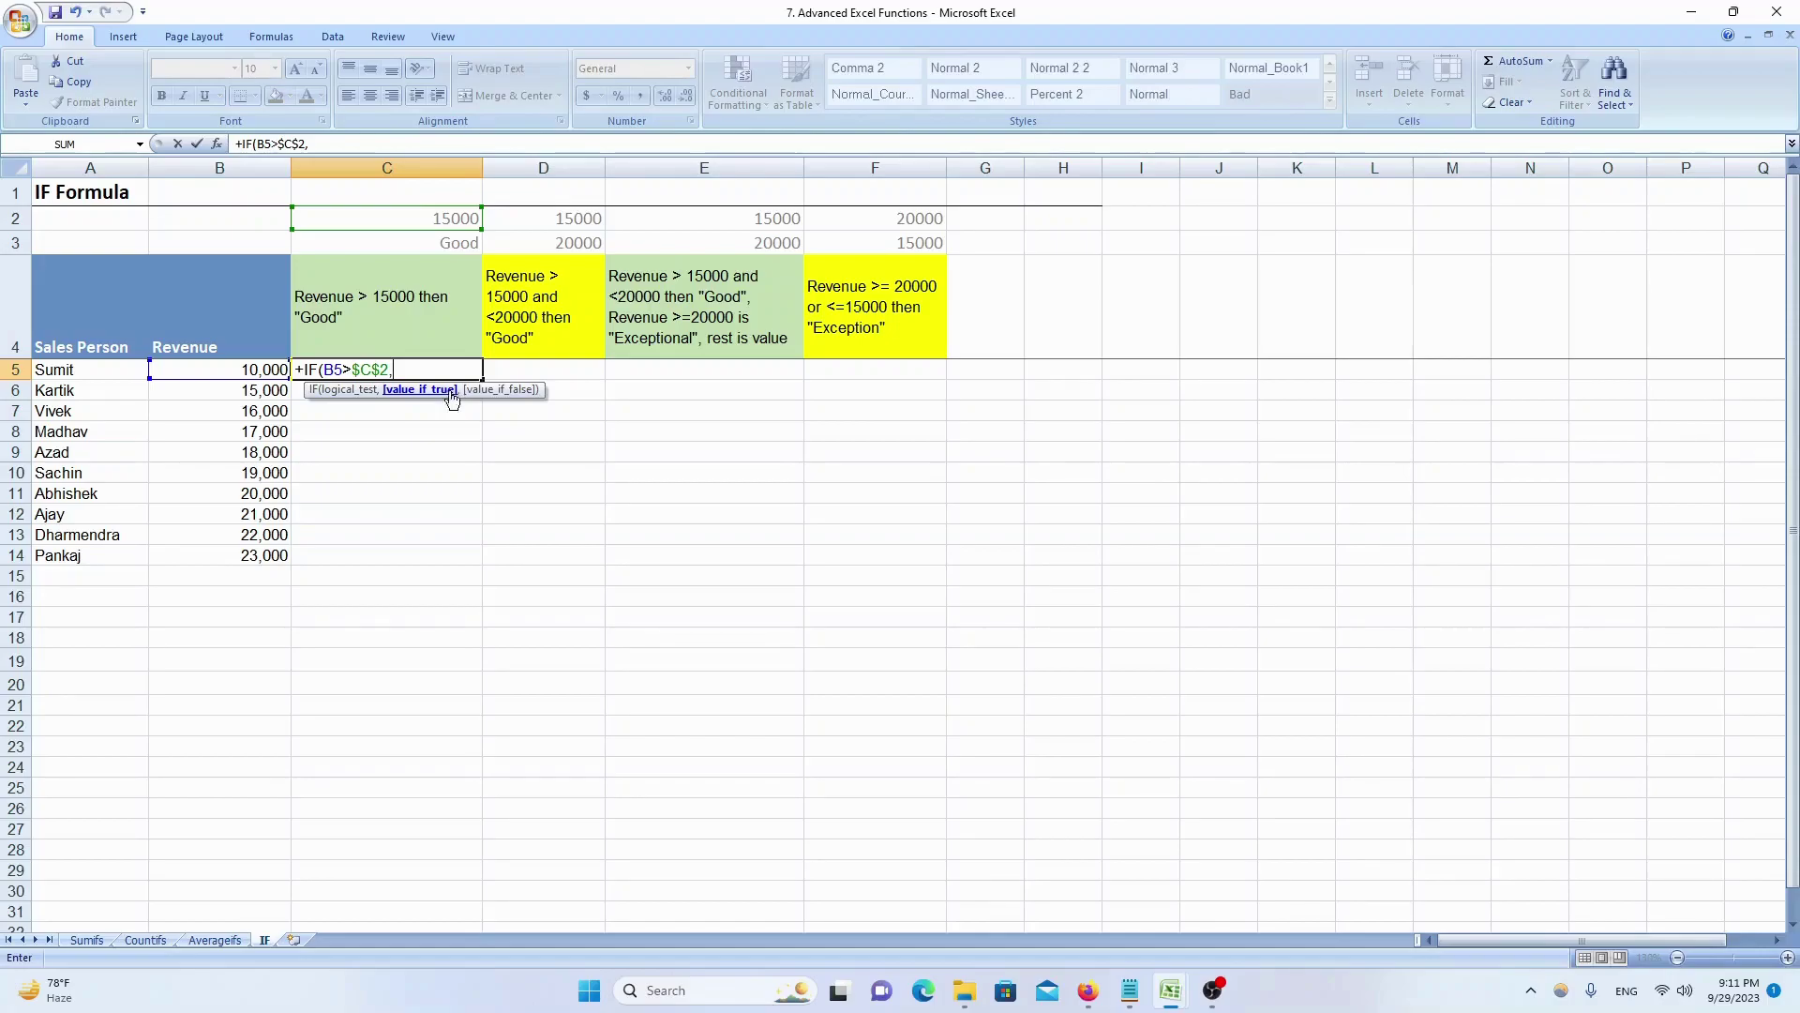
# - Set the absolute reference $C$3 as the value if true in the C5 formula
pyautogui.write('"')
pyautogui.press('BackSpace')
pyautogui.click(448, 243)
pyautogui.press('F4')
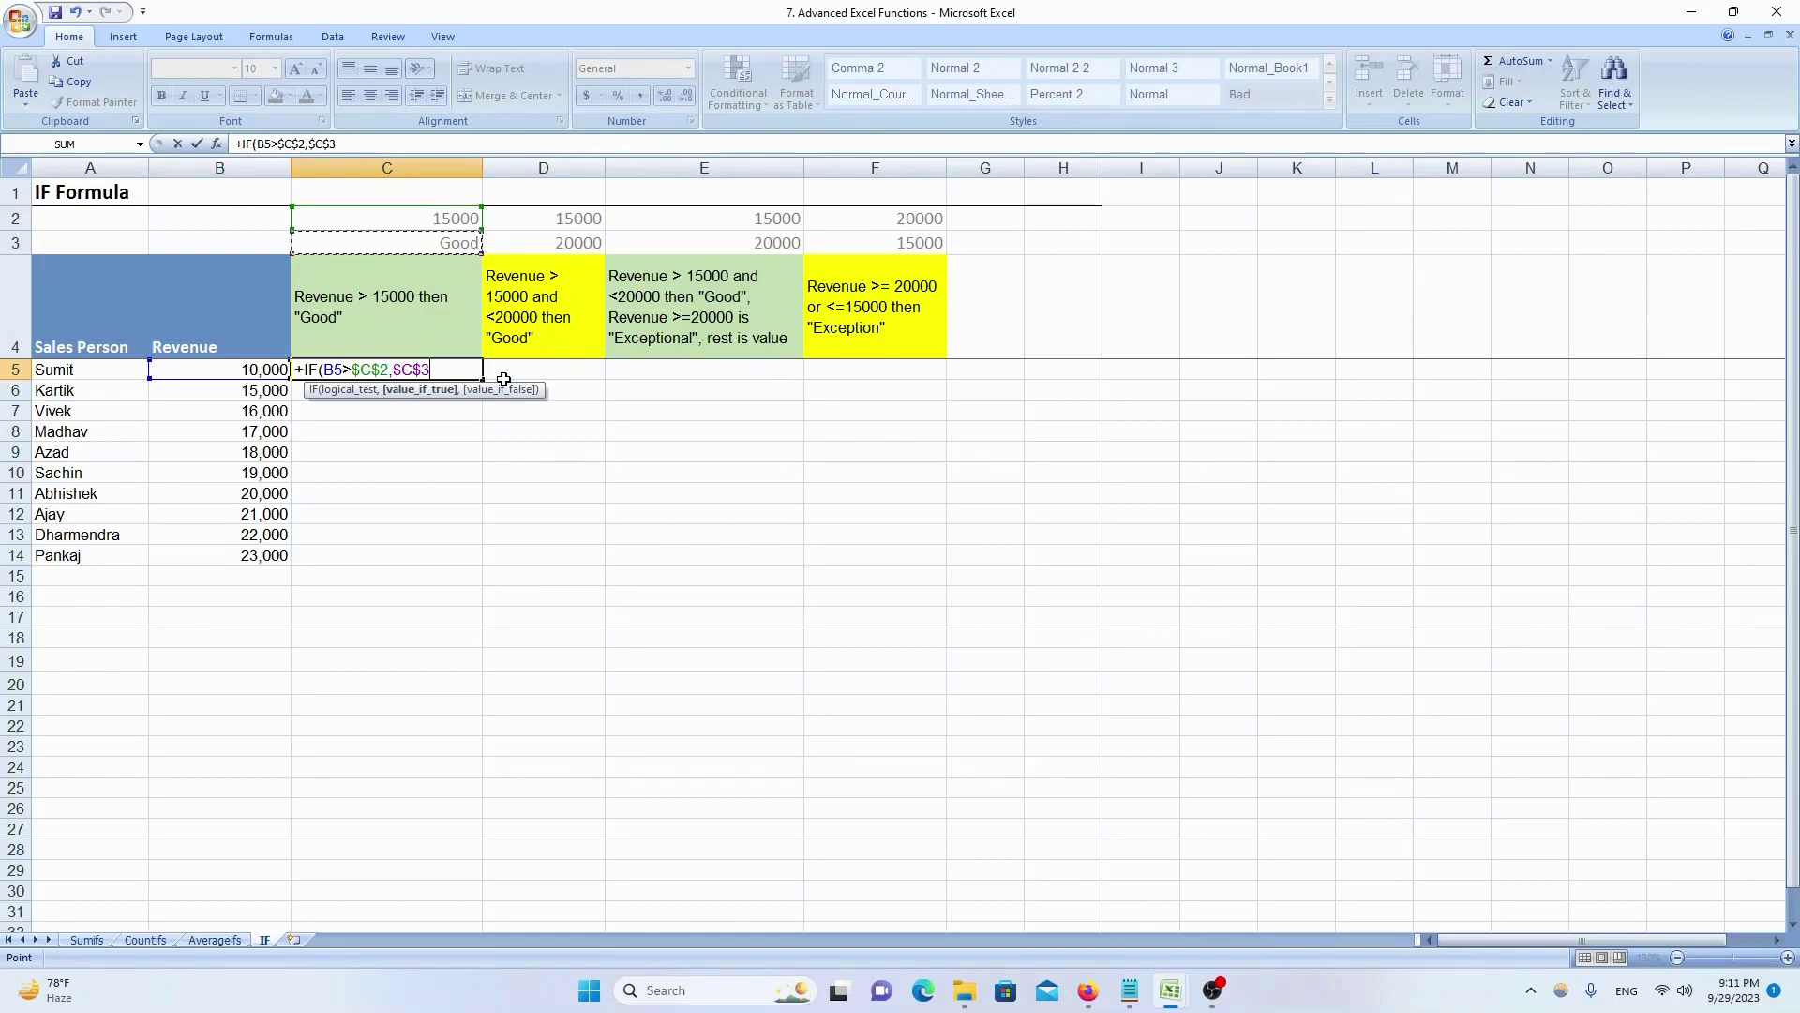
pyautogui.write(',')
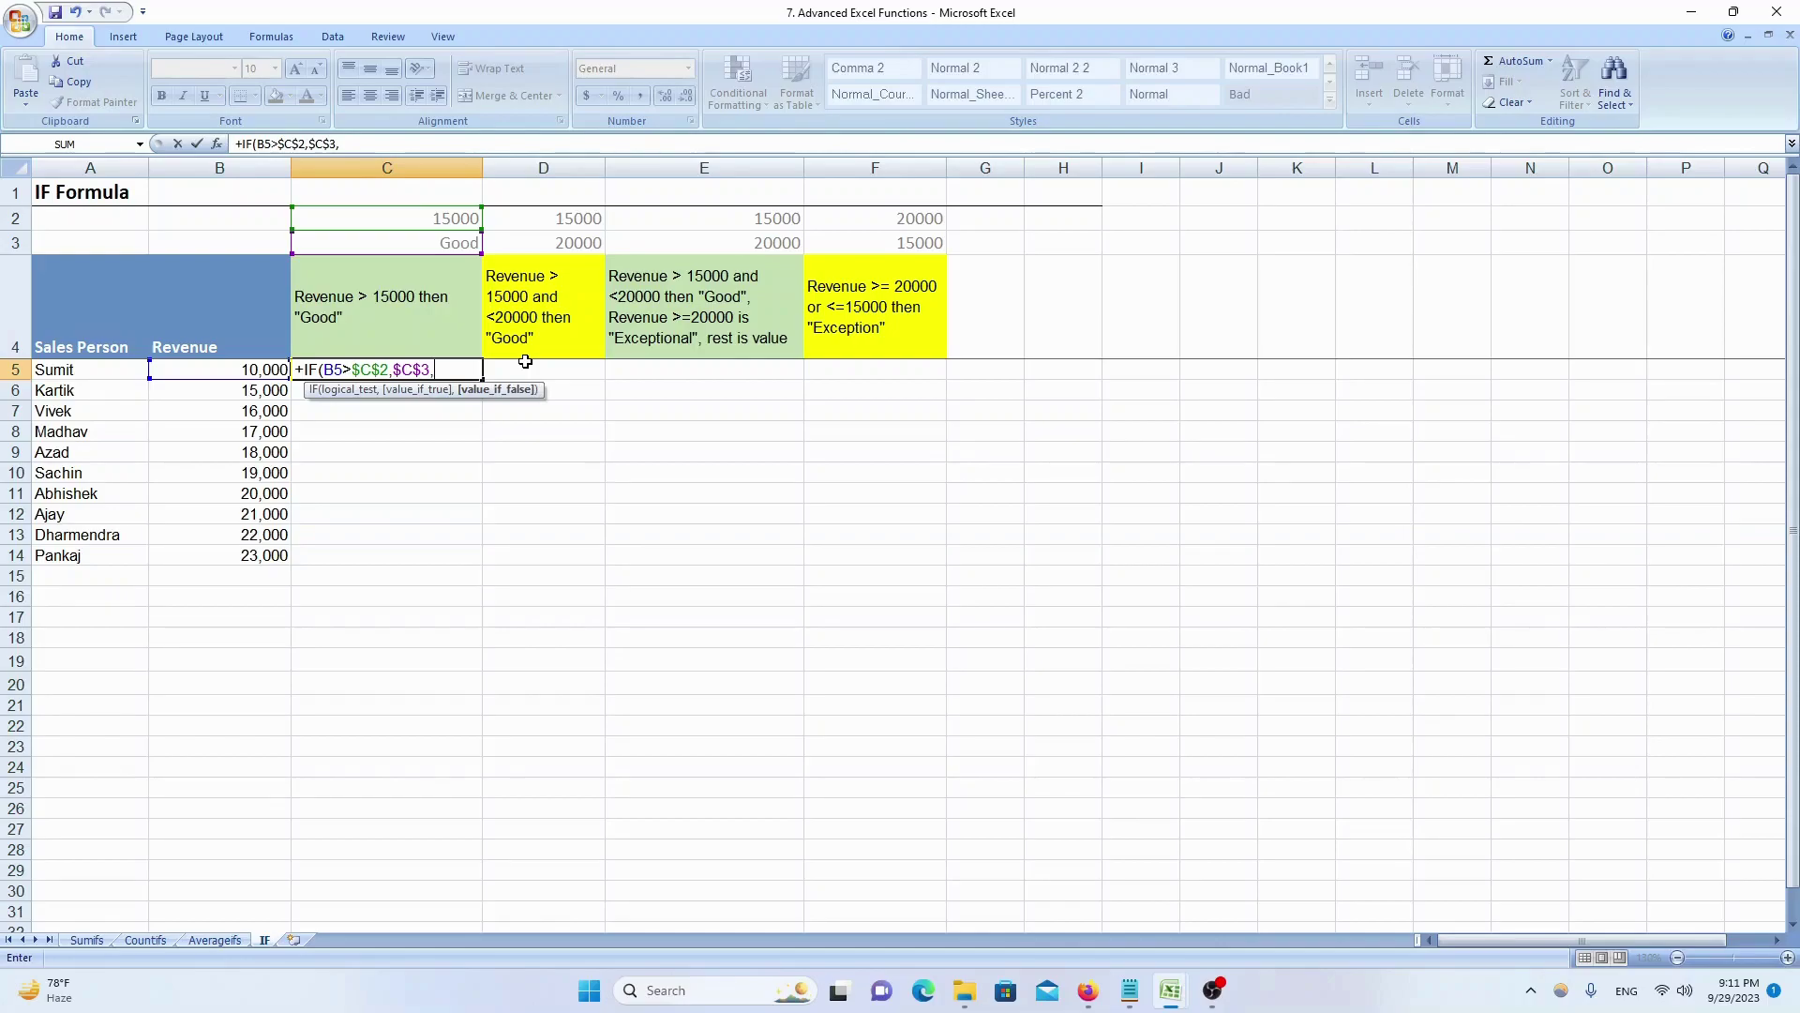
# - Set "Not Good" as the value if false, completing C5 as +IF(B5>$C$2,$C$3,"Not Good")
pyautogui.write('"')
pyautogui.write('Not F')
pyautogui.press('BackSpace')
pyautogui.write('Good')
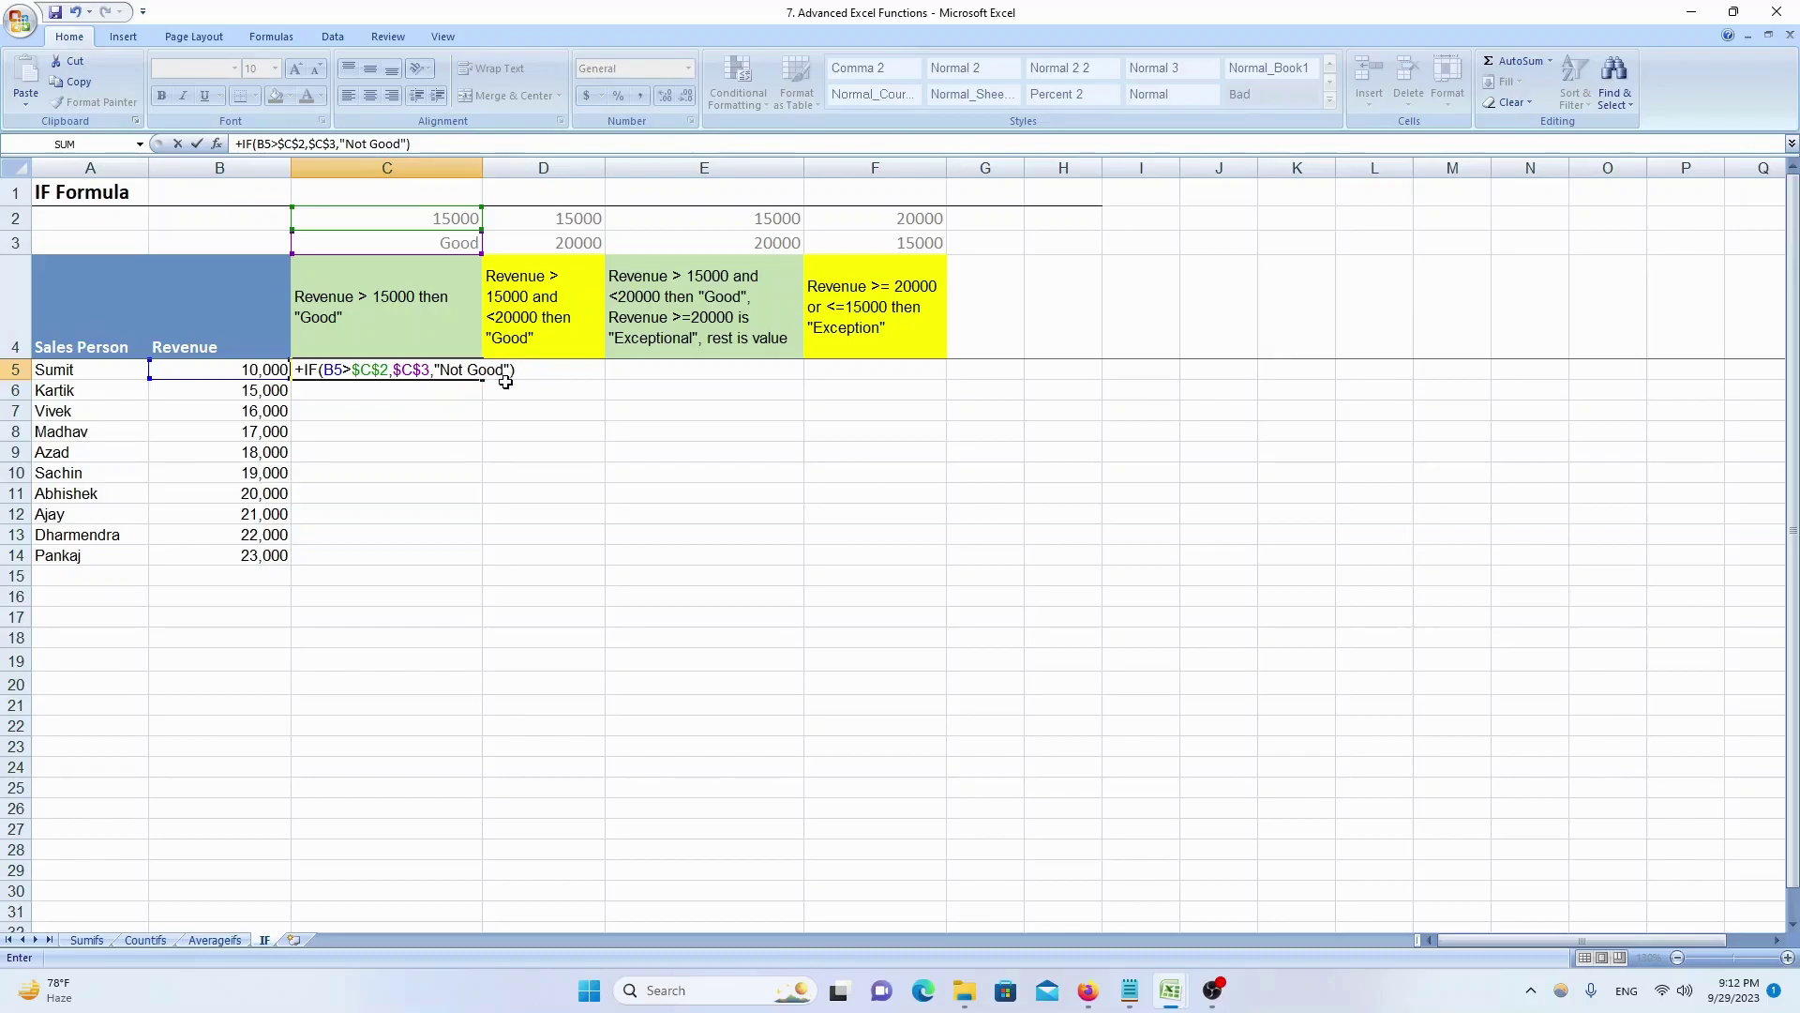
pyautogui.press('Return')
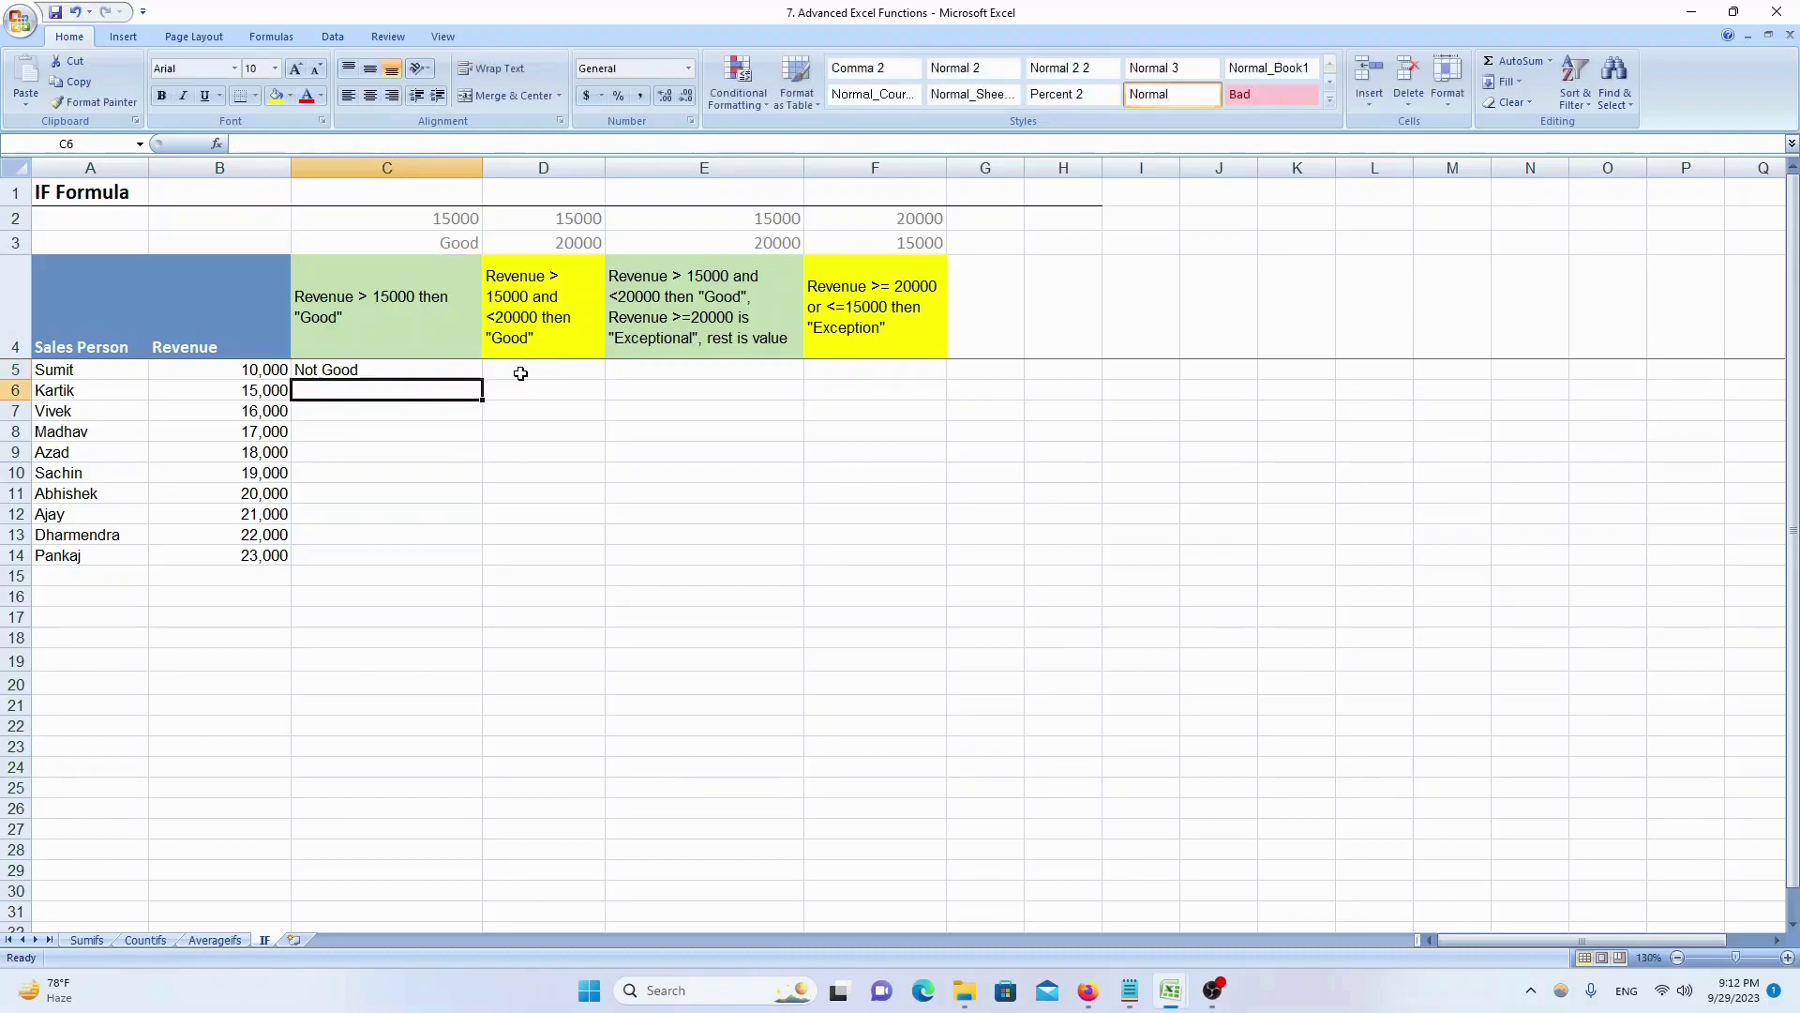
# - Fill the IF formula from C5 down to C14 for all salespeople
pyautogui.press('Up')
pyautogui.press('Left')
pyautogui.hotkey('ctrl', 'Down')
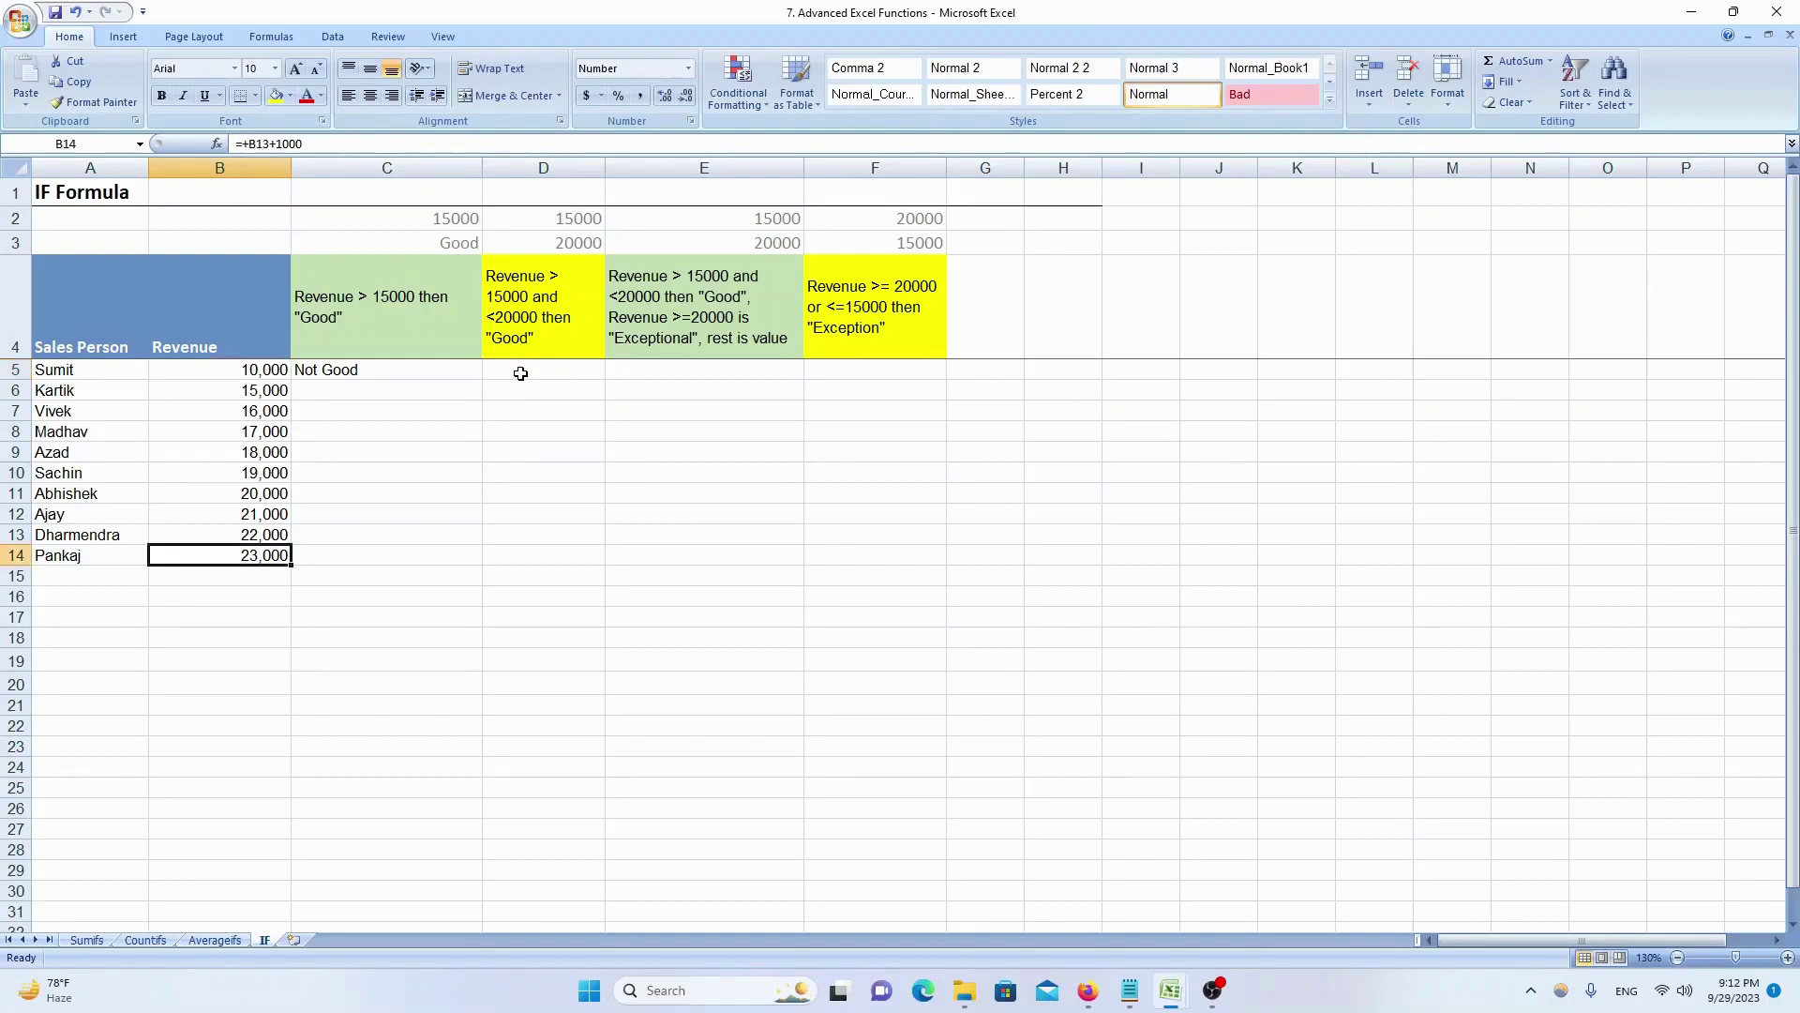
pyautogui.press('Right')
pyautogui.hotkey('ctrl', 'shift', 'Up')
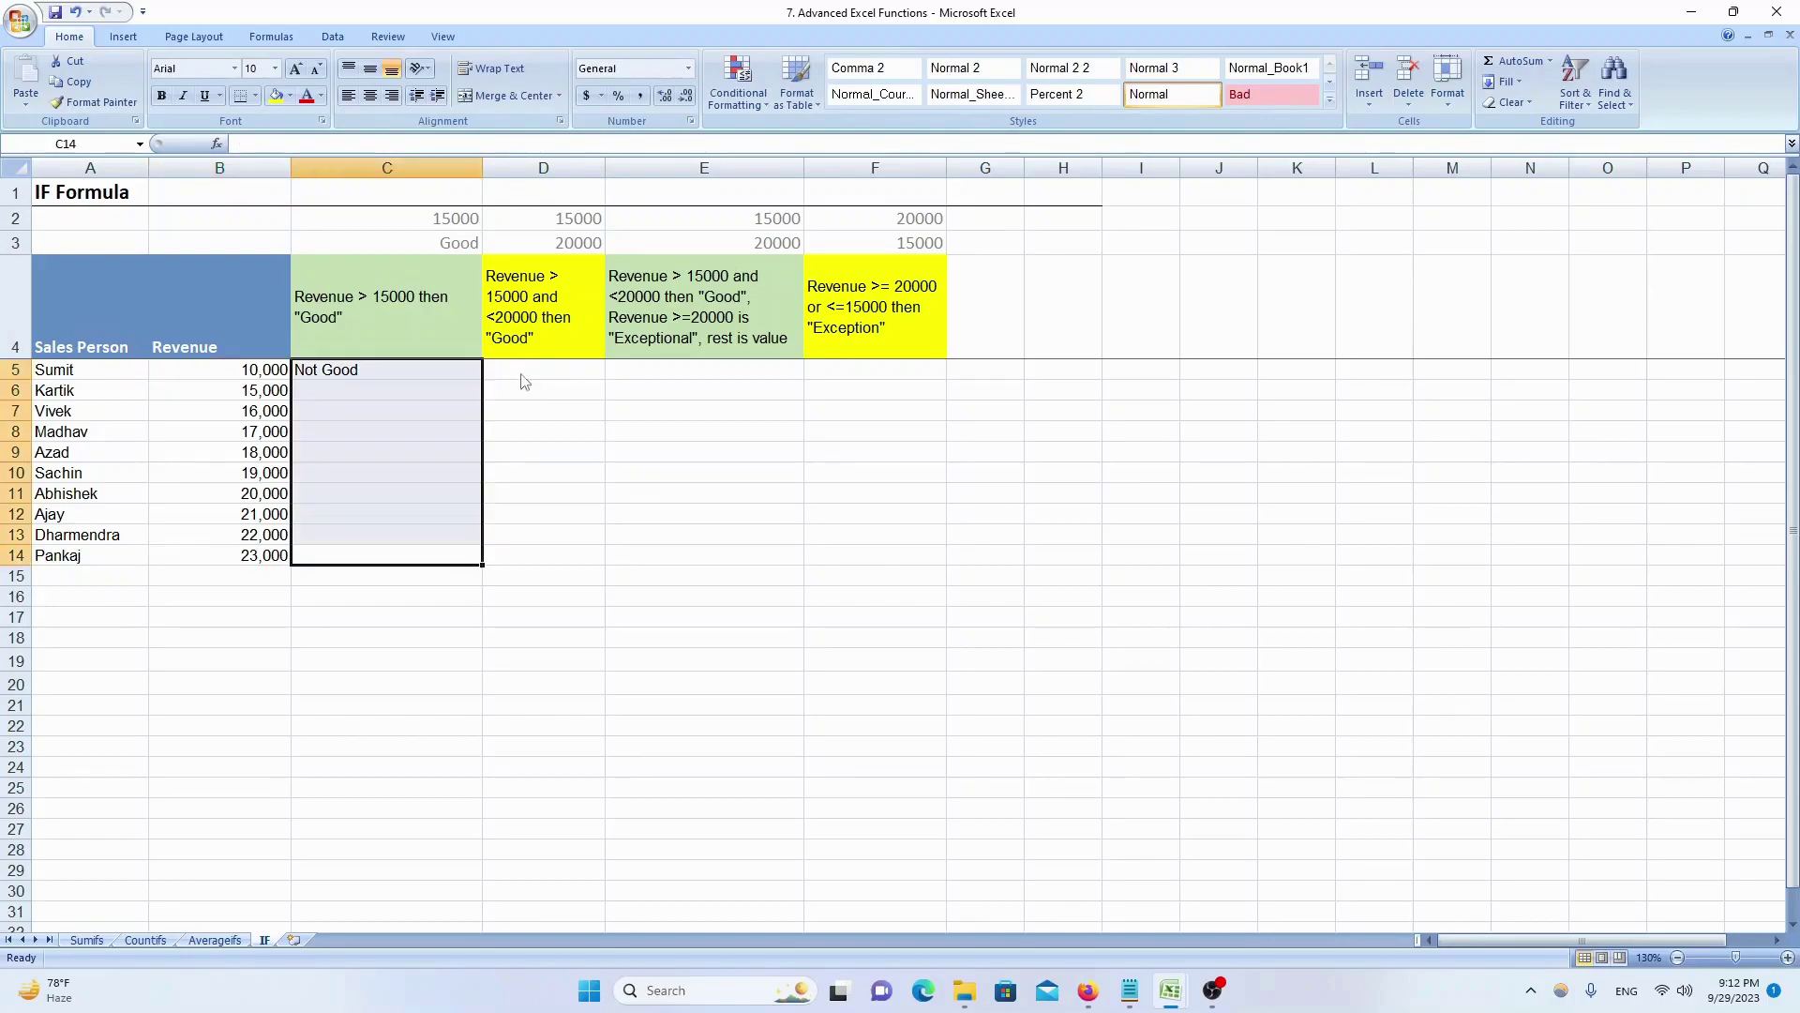
pyautogui.hotkey('ctrl', 'd')
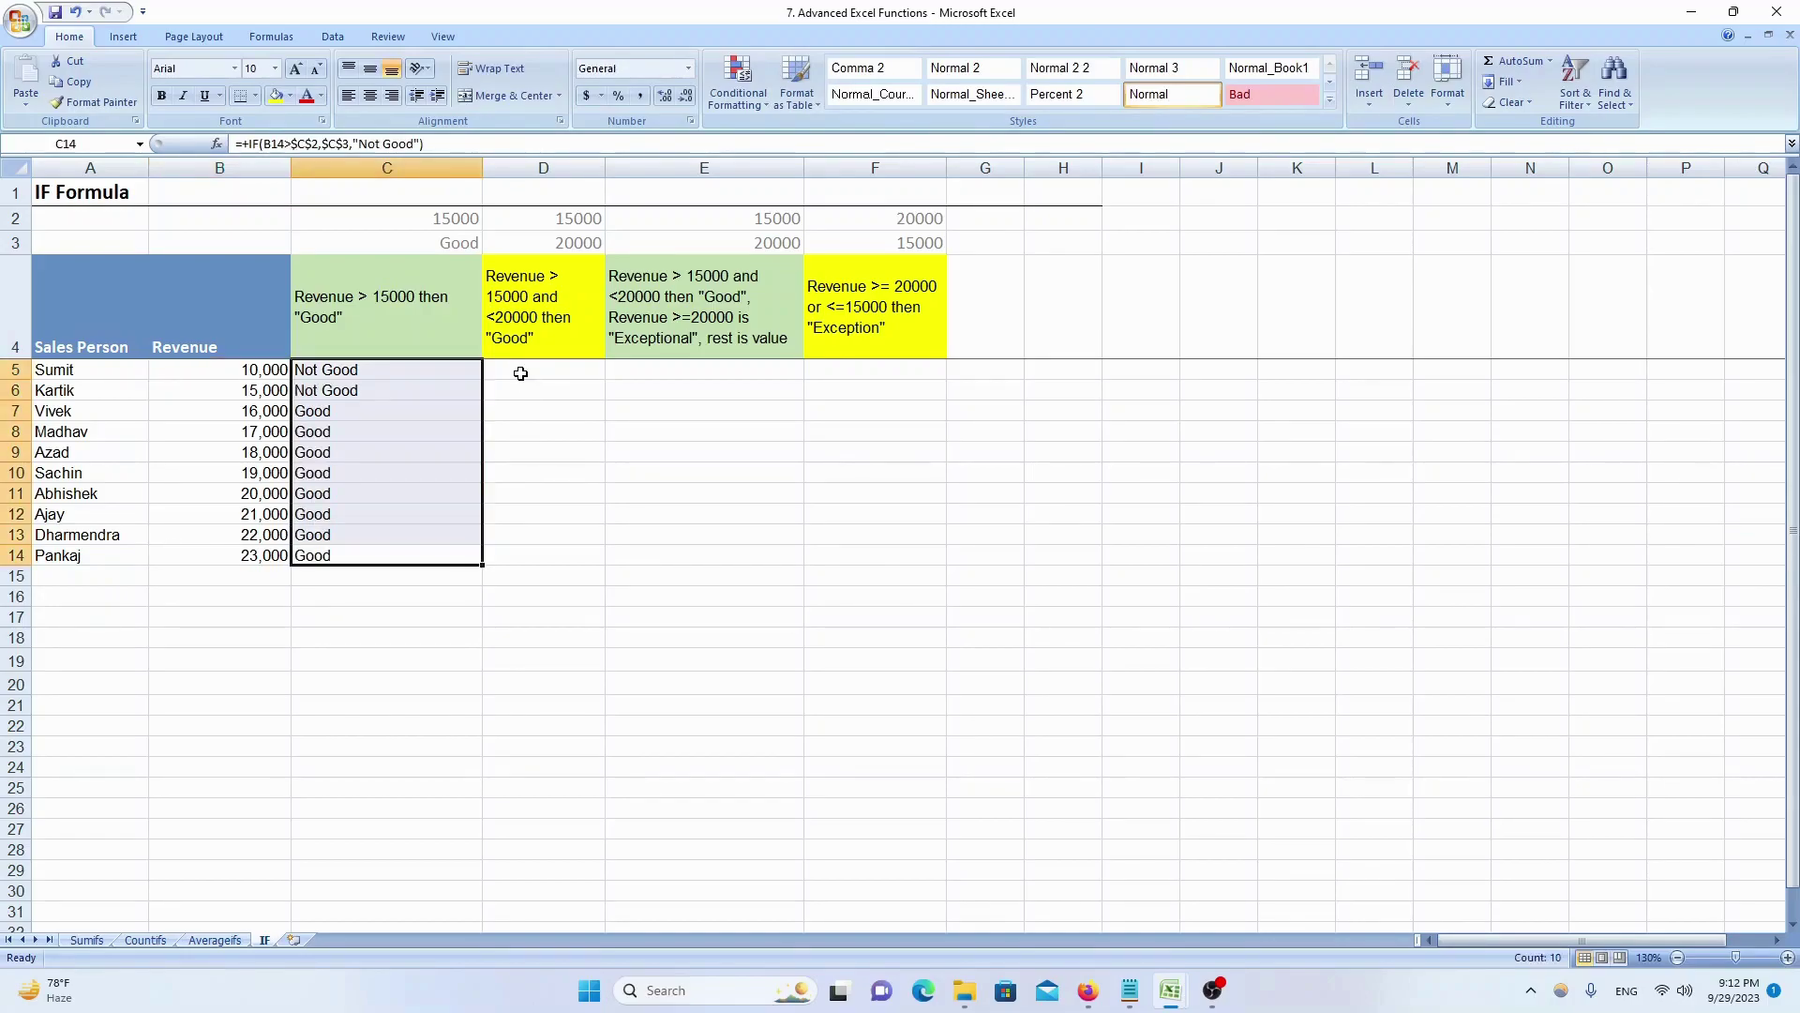
# - Review the filled IF formulas and their results in column C from C14 up to C5
pyautogui.press('Down')
pyautogui.press('Up')
pyautogui.press('Up')
pyautogui.press('Up')
pyautogui.press('Up')
pyautogui.press('Up')
pyautogui.press('Up')
pyautogui.press('Up')
pyautogui.press('Up')
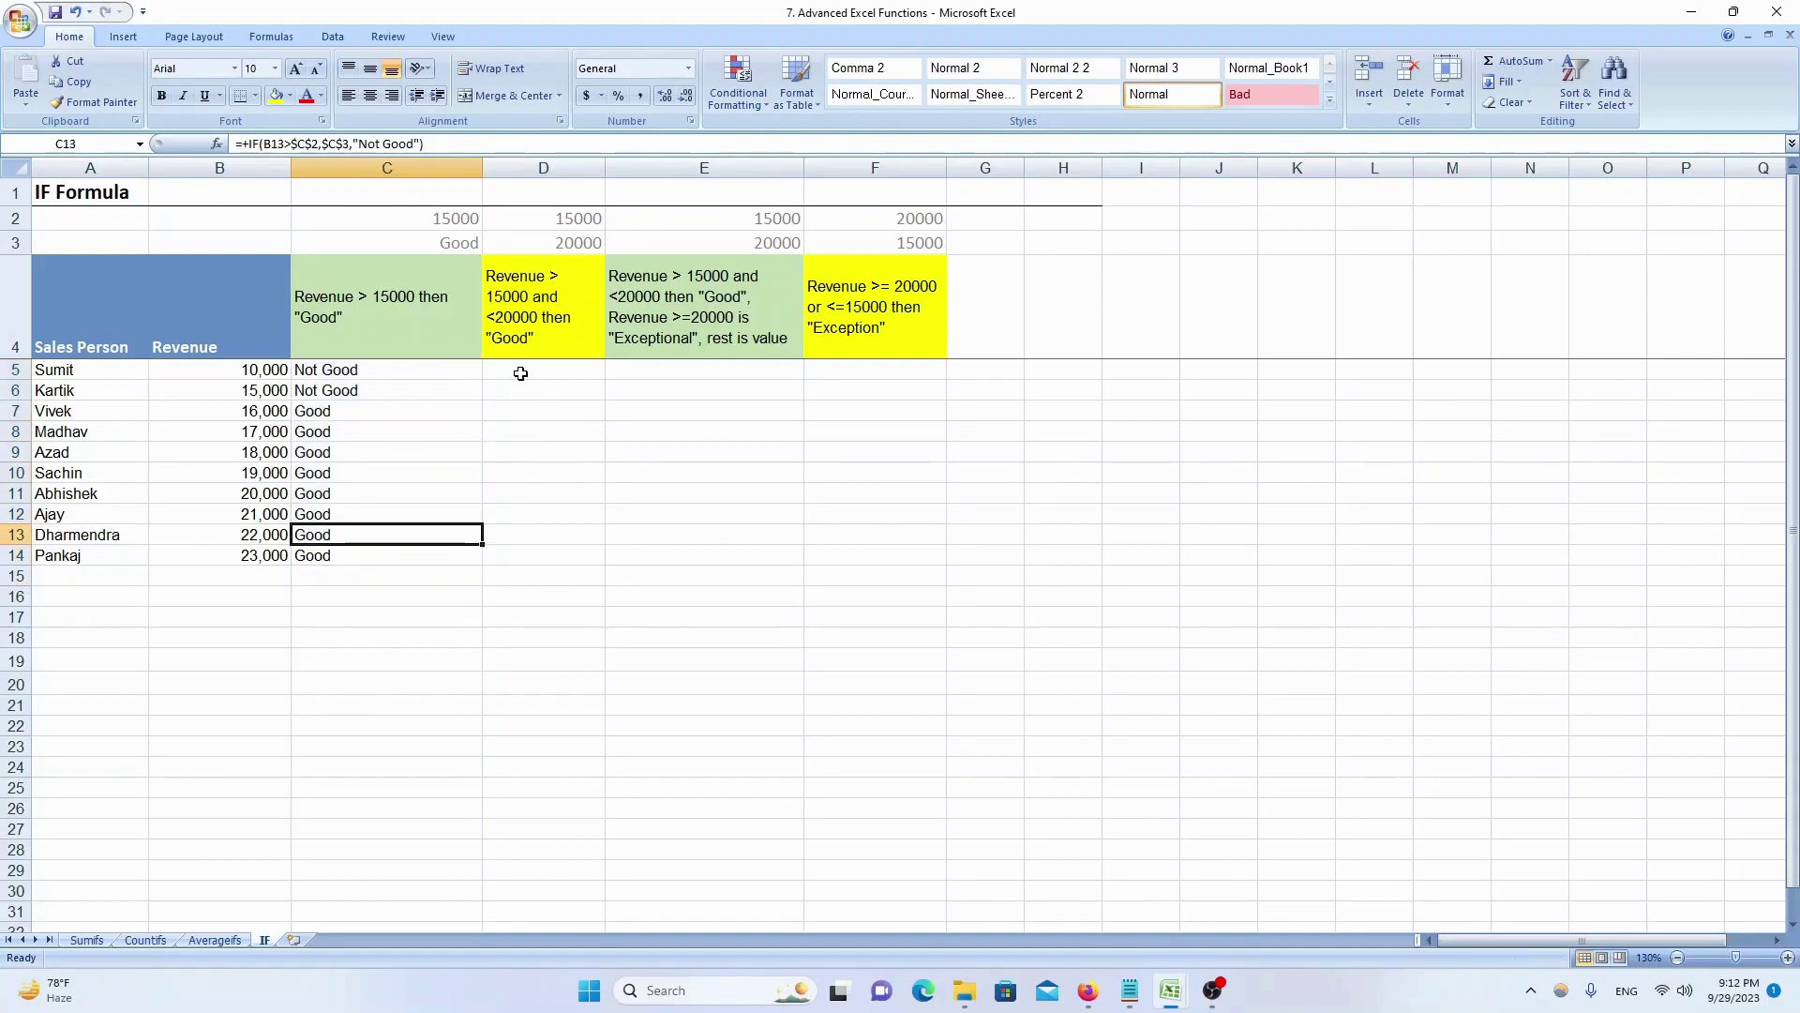
pyautogui.press('Up')
pyautogui.press('Up')
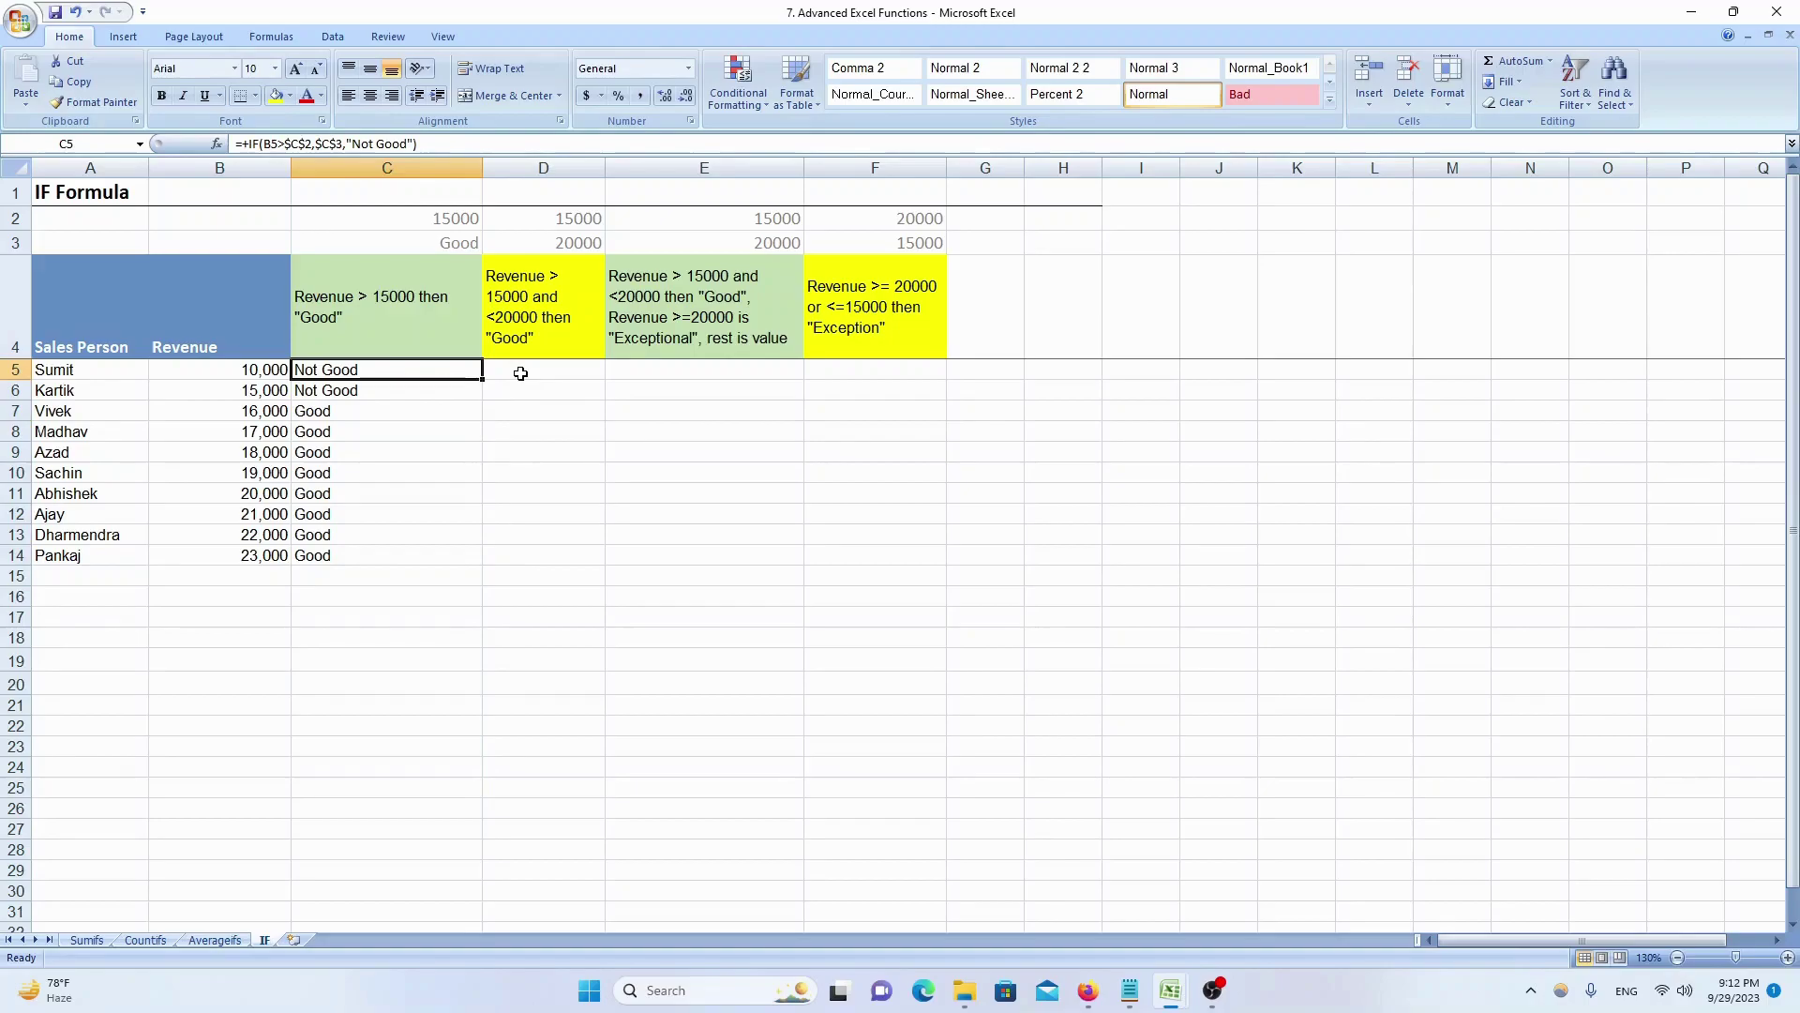
# - Compare the revenue in B6 with the result in C6 and the neighbouring row to check the greater-than condition
pyautogui.press('Down')
pyautogui.press('Down')
pyautogui.press('Up')
pyautogui.hotkey('shift', 'space')
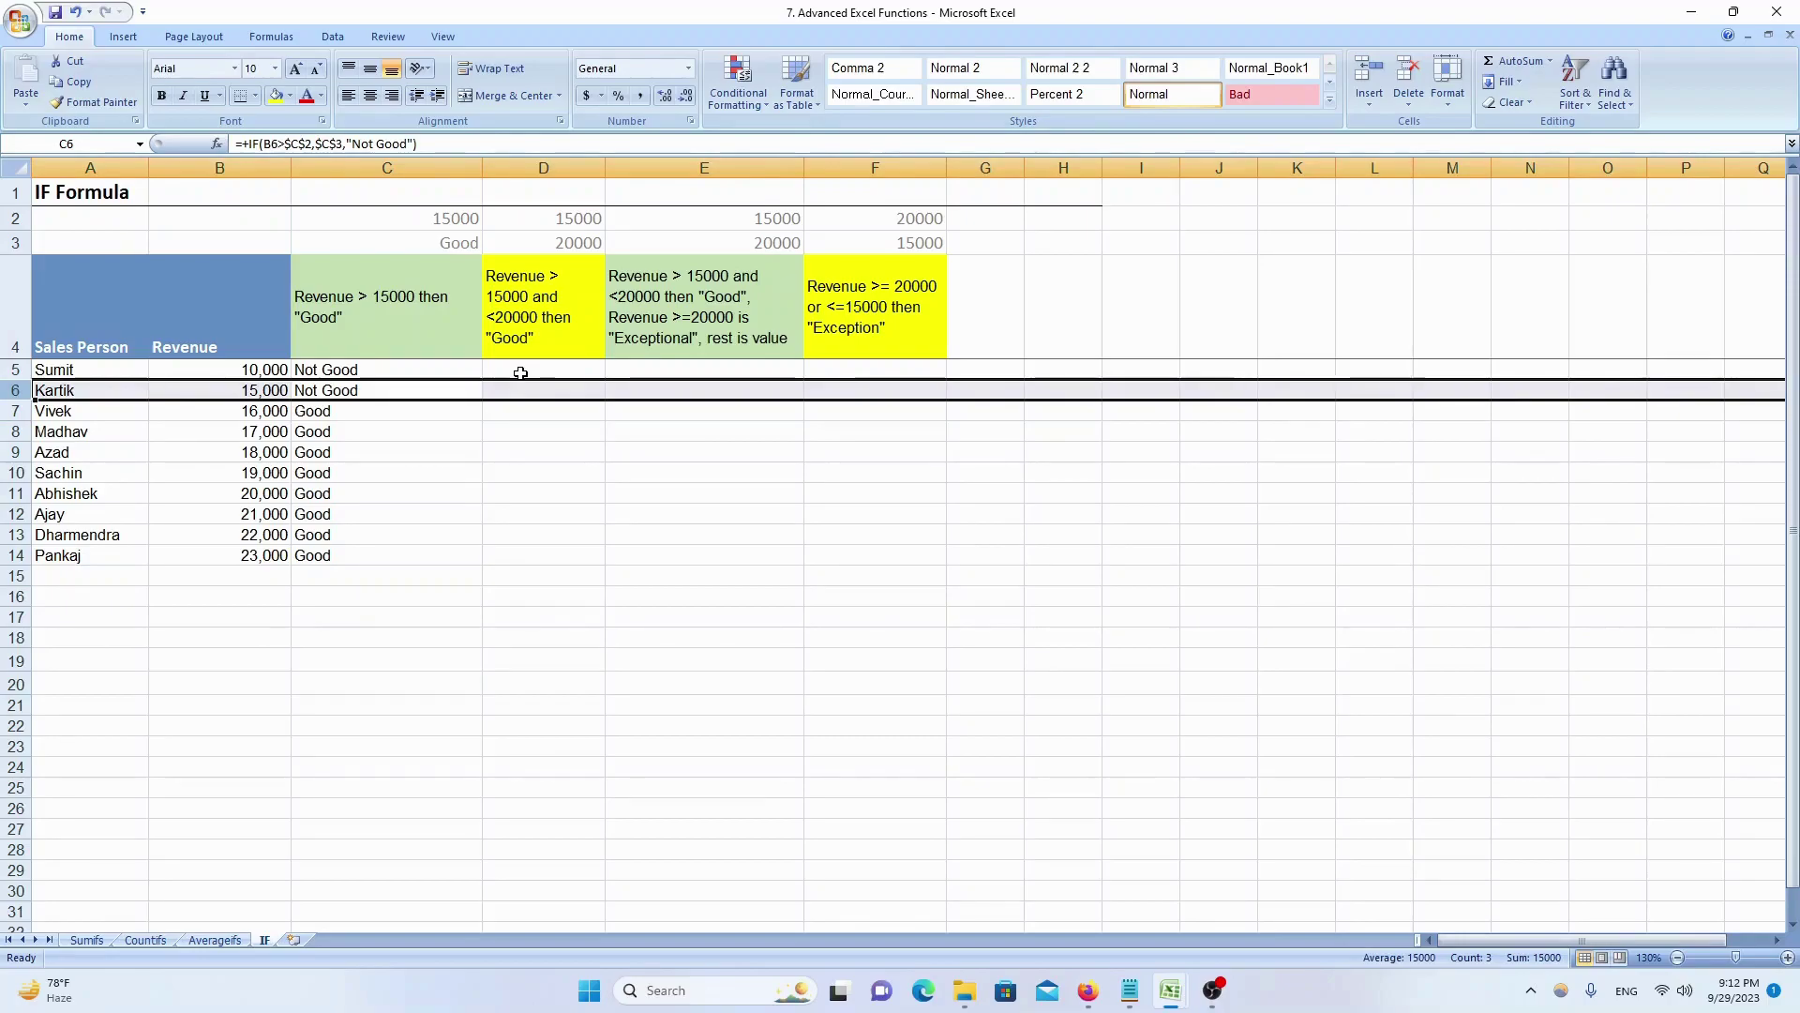
pyautogui.press('Left')
pyautogui.press('Right')
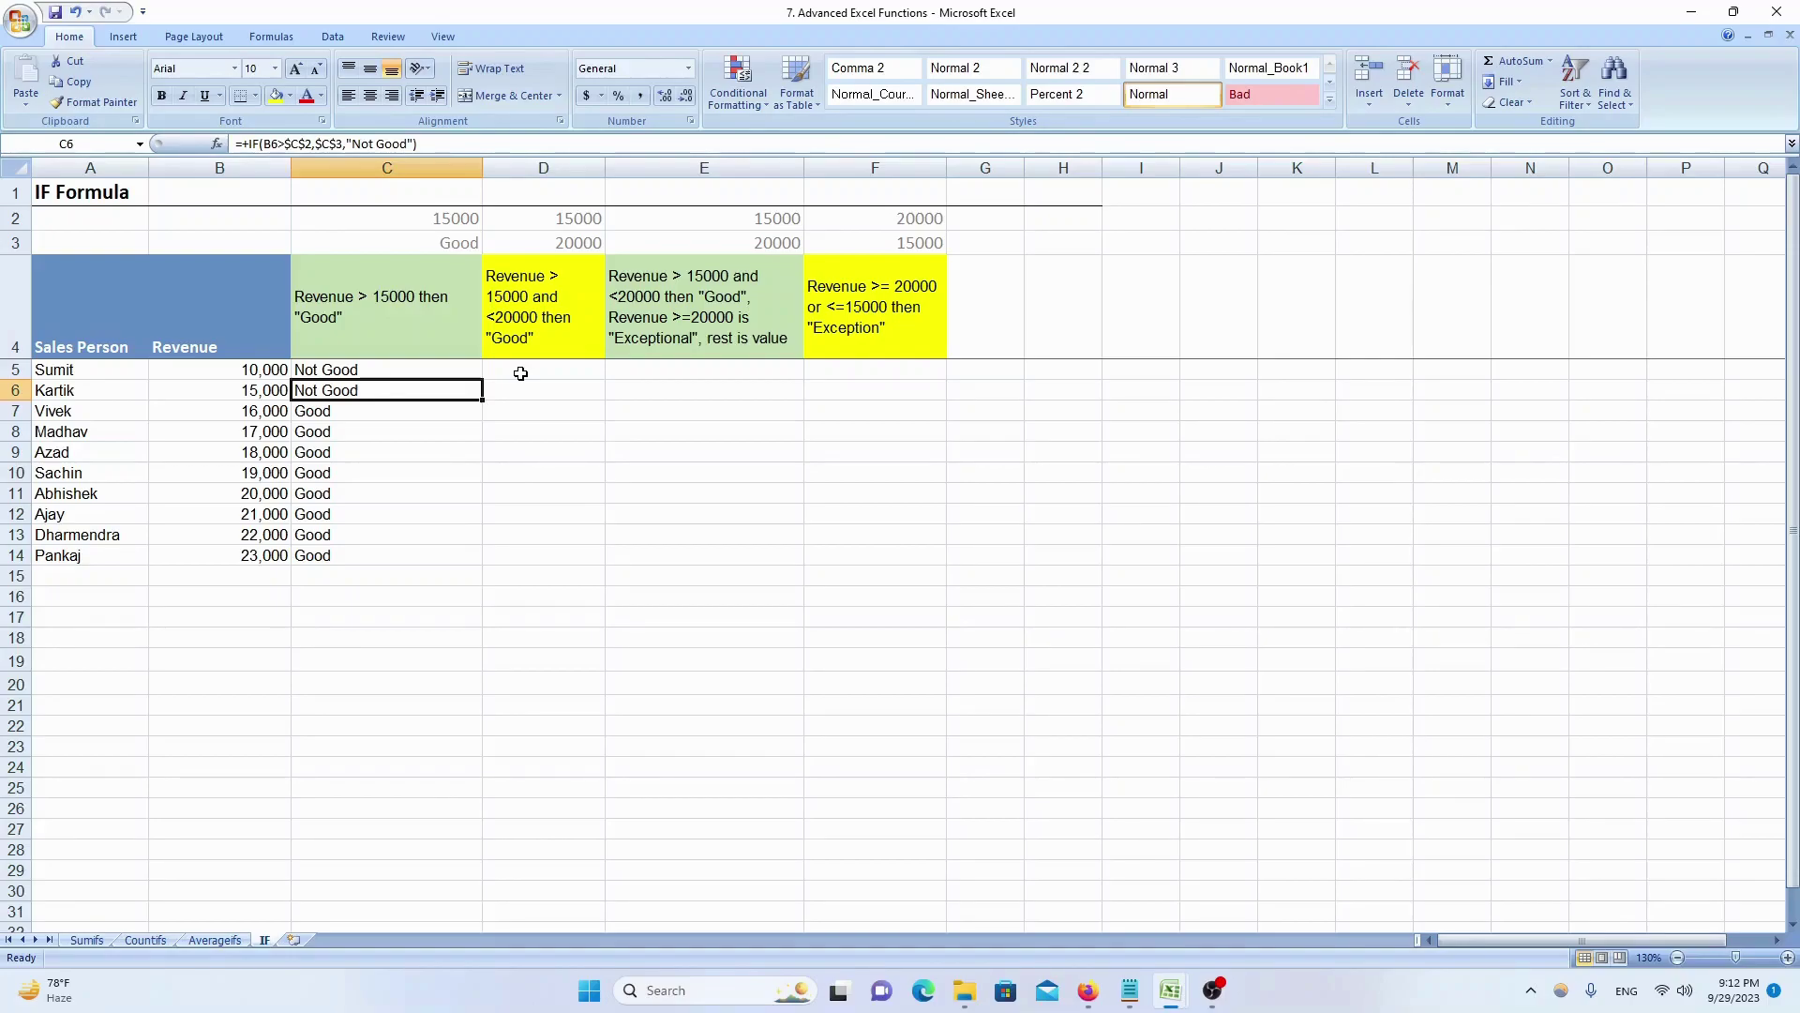
pyautogui.press('Left')
pyautogui.press('Down')
pyautogui.press('Right')
pyautogui.press('Up')
pyautogui.press('Left')
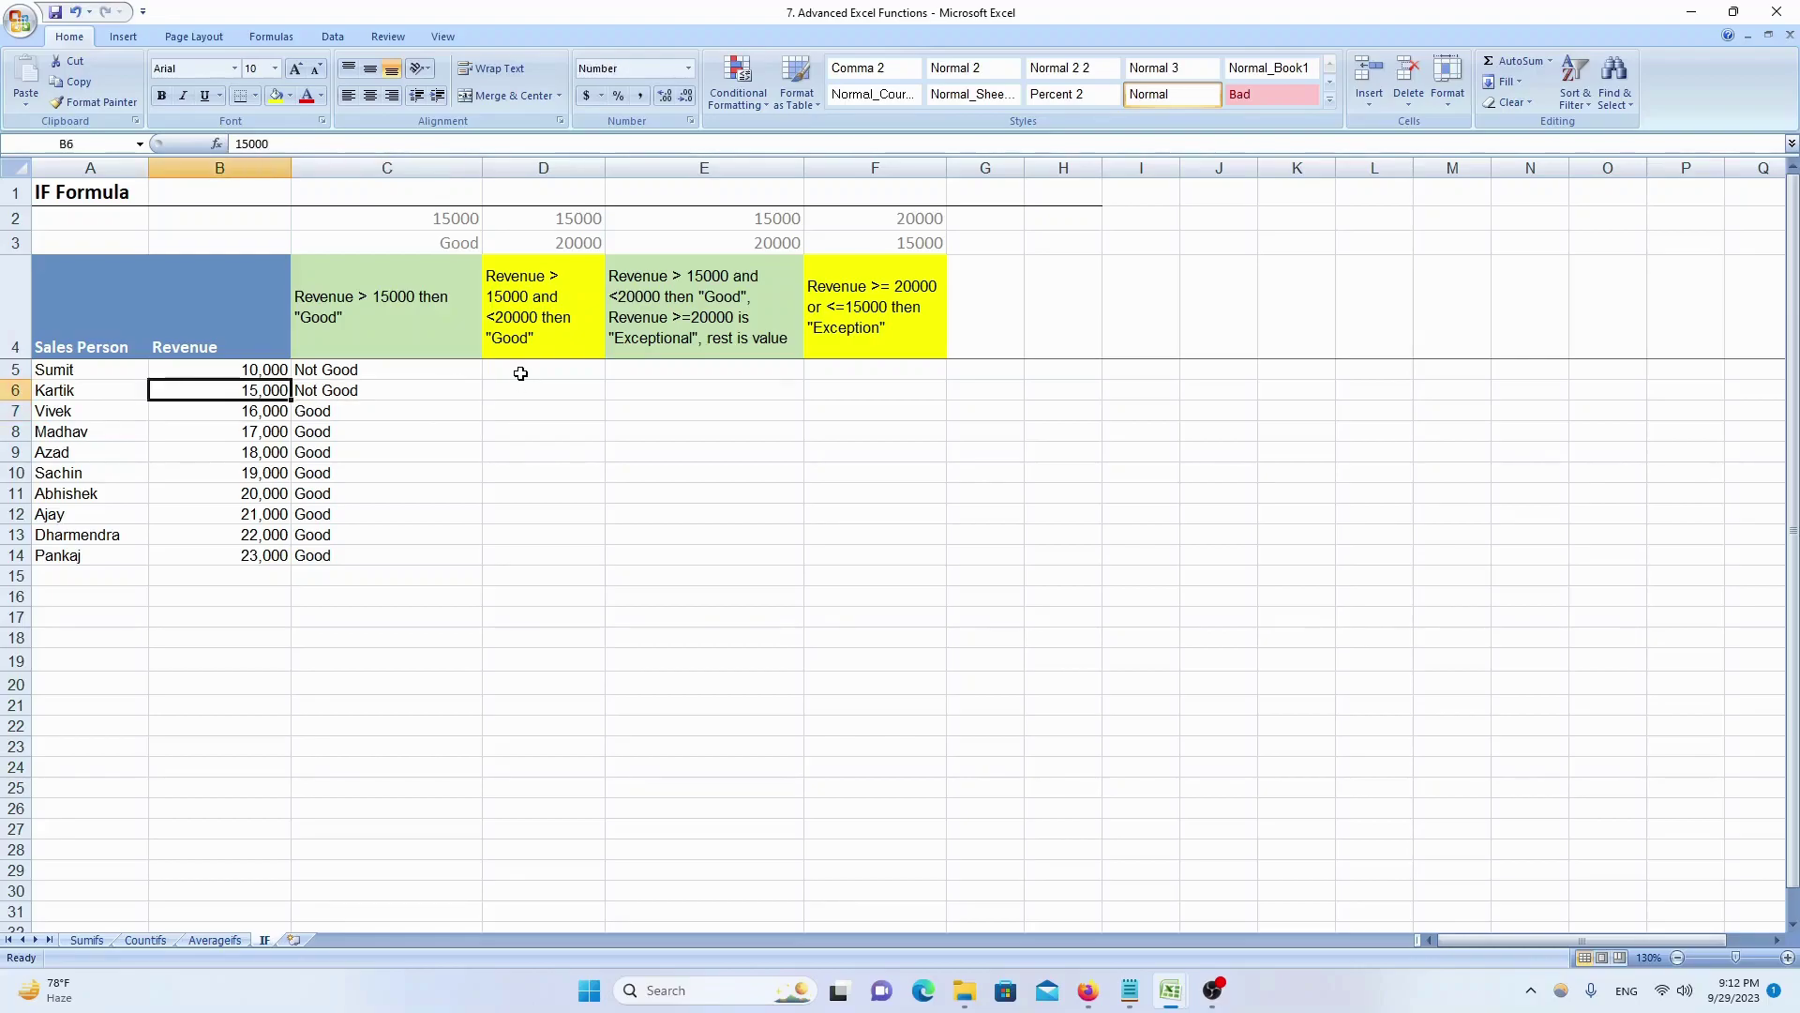
pyautogui.press('Right')
pyautogui.press('Down')
pyautogui.press('Left')
pyautogui.press('Up')
pyautogui.press('Right')
pyautogui.press('Down')
pyautogui.press('Up')
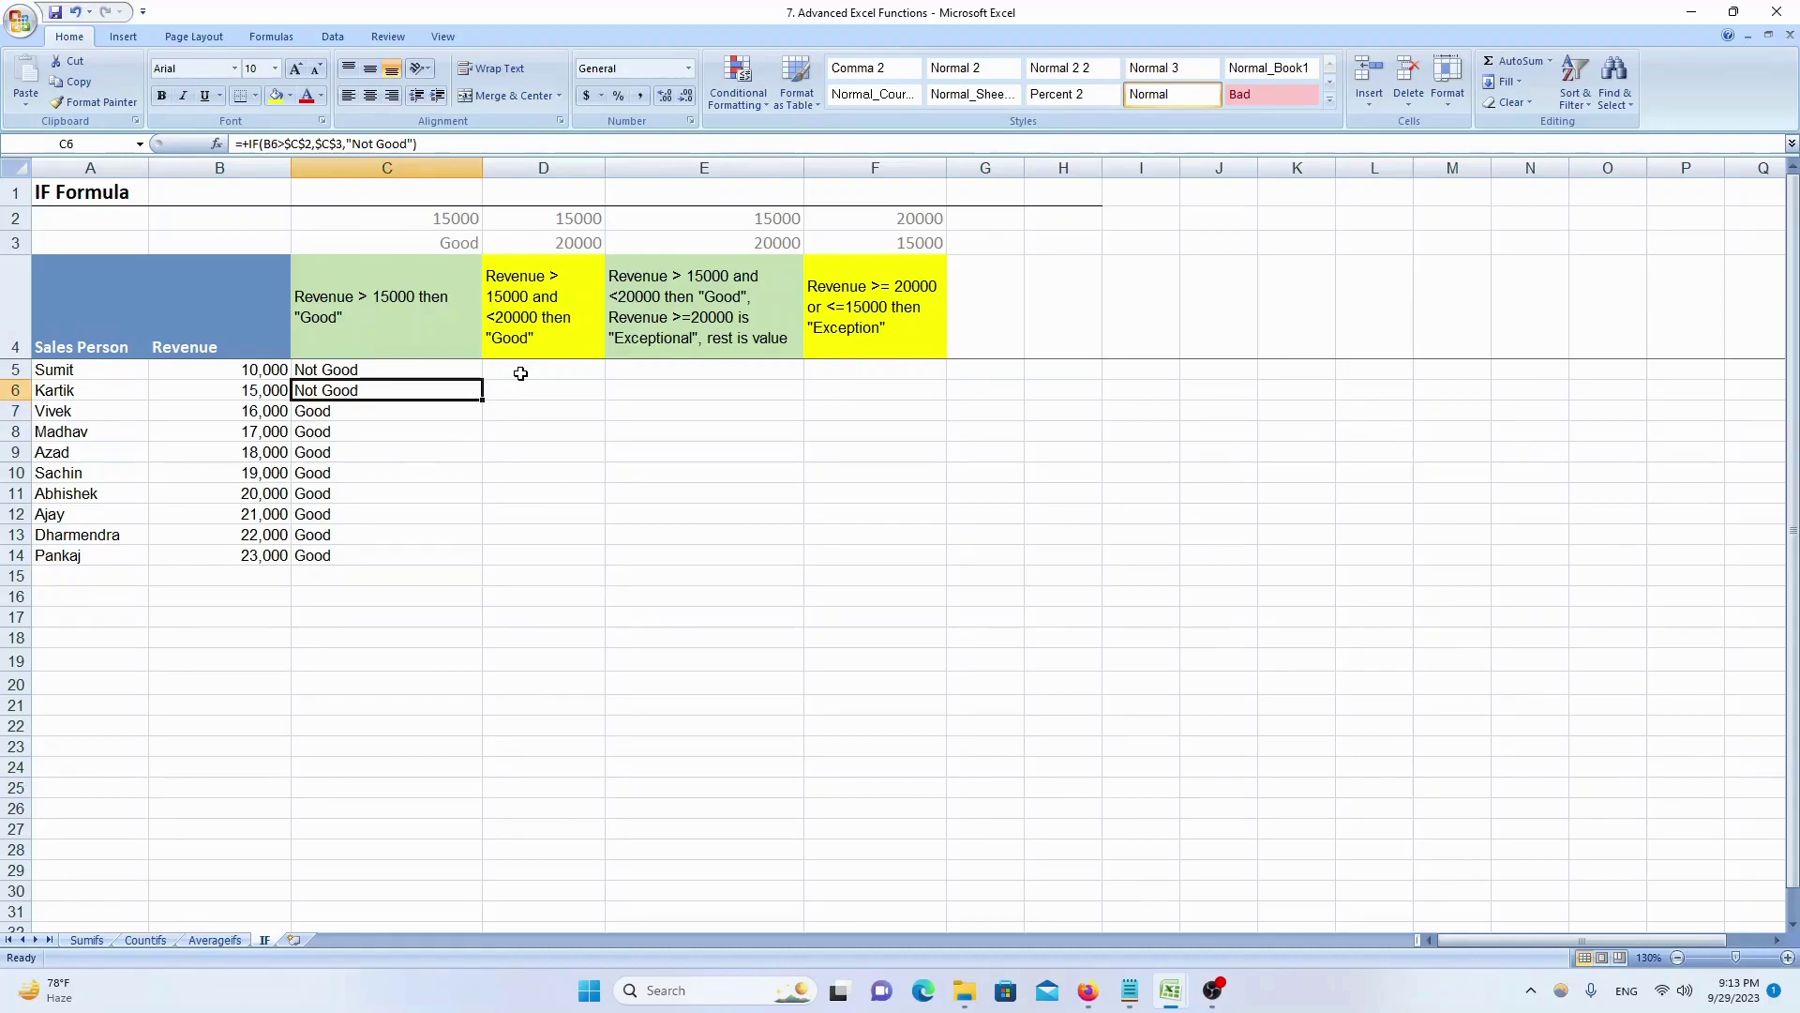
# - Start an IF formula in D5 with a nested AND function and the first condition B5>$D$2
pyautogui.press('Up')
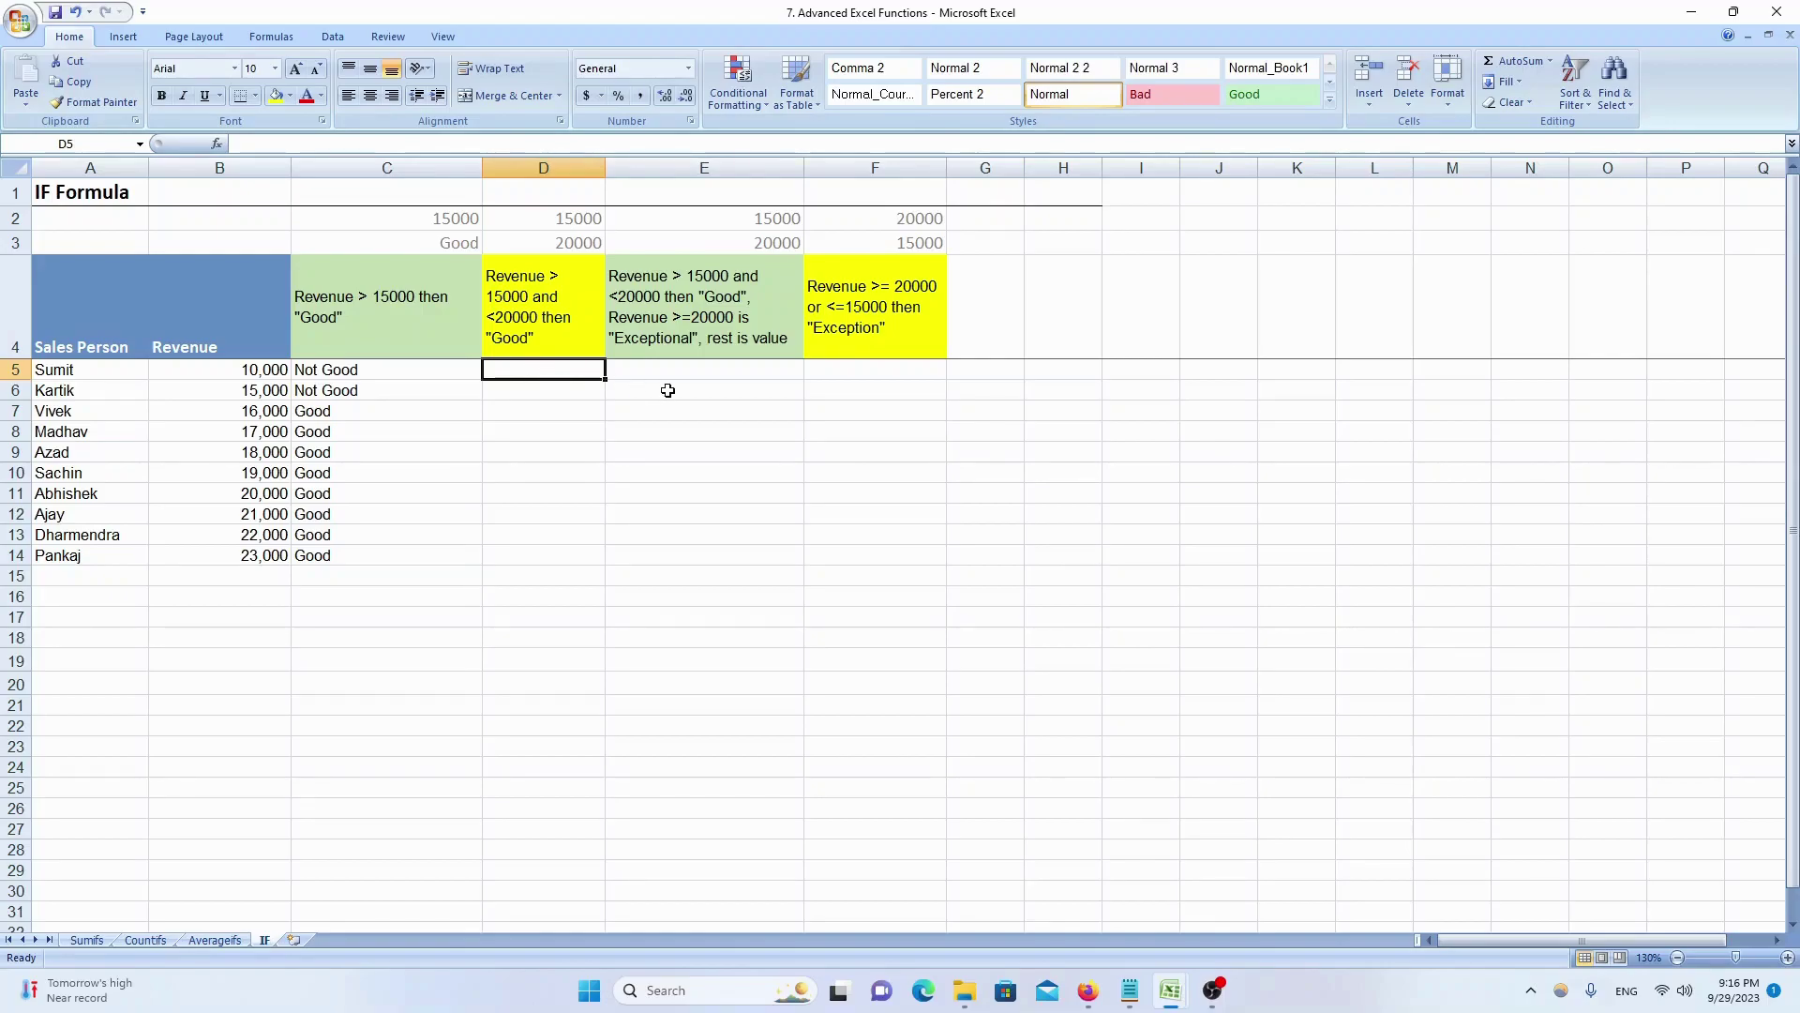
pyautogui.write('+if')
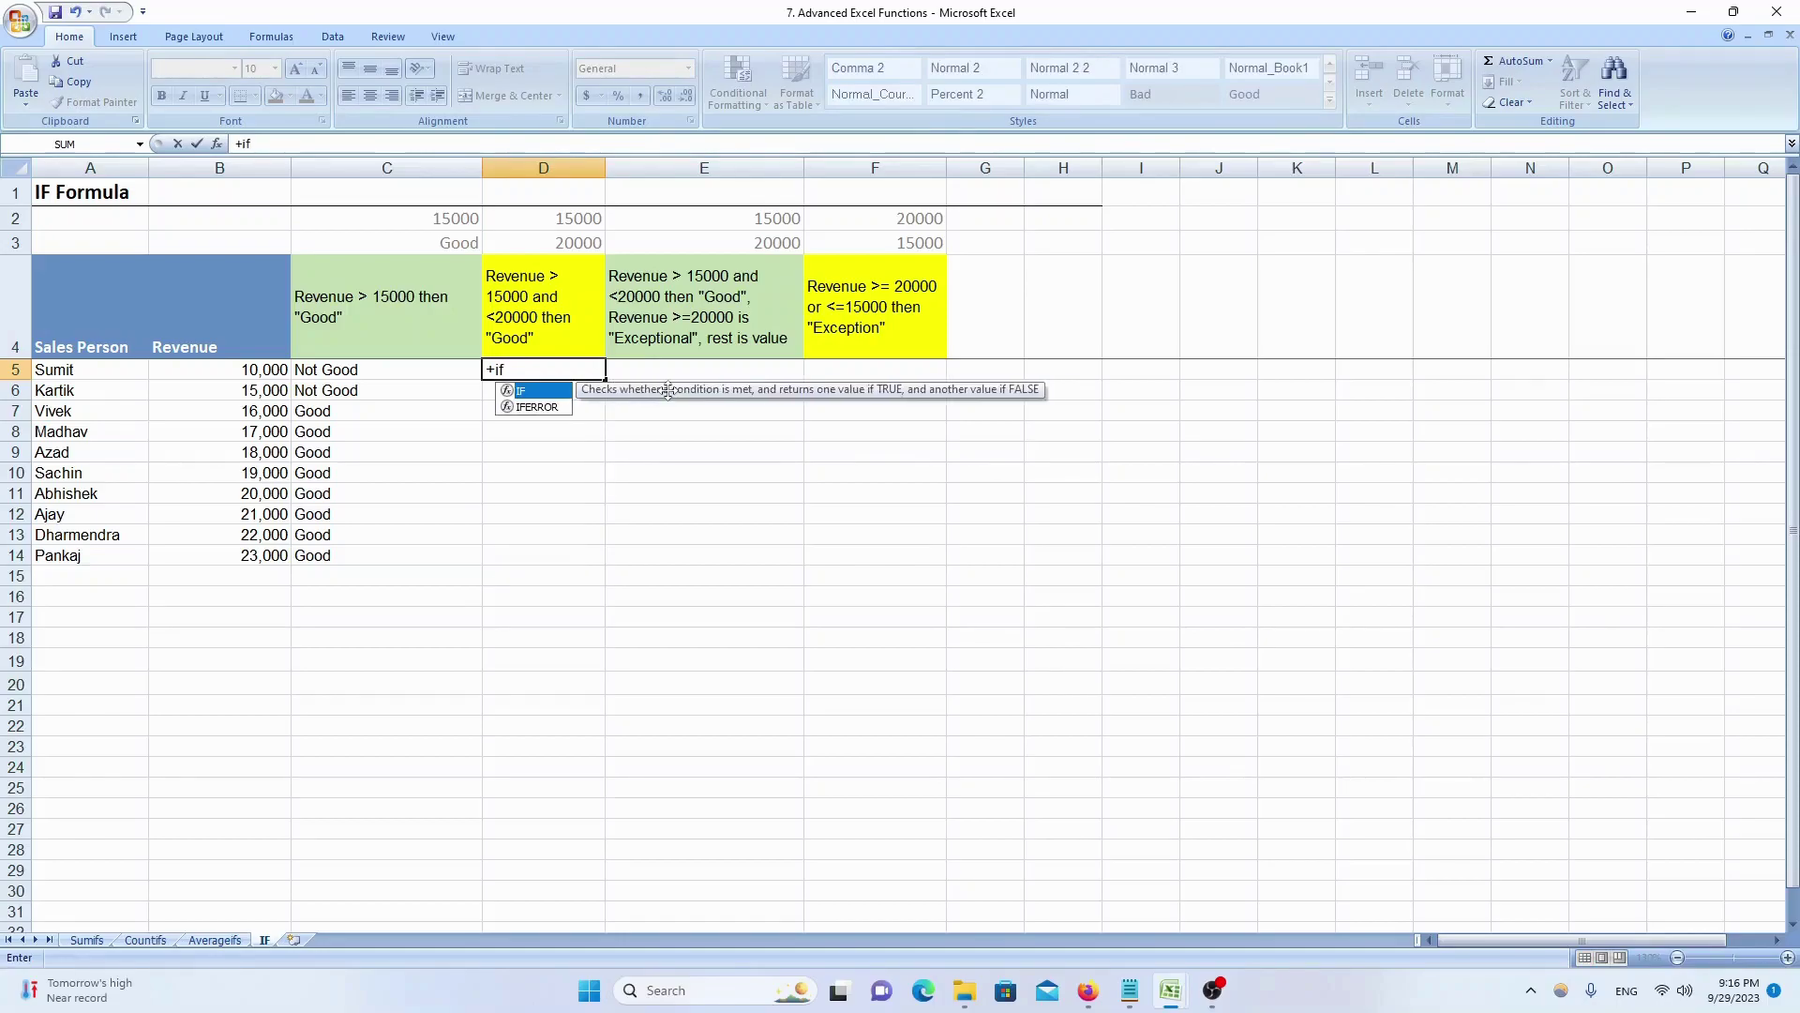
pyautogui.press('Tab')
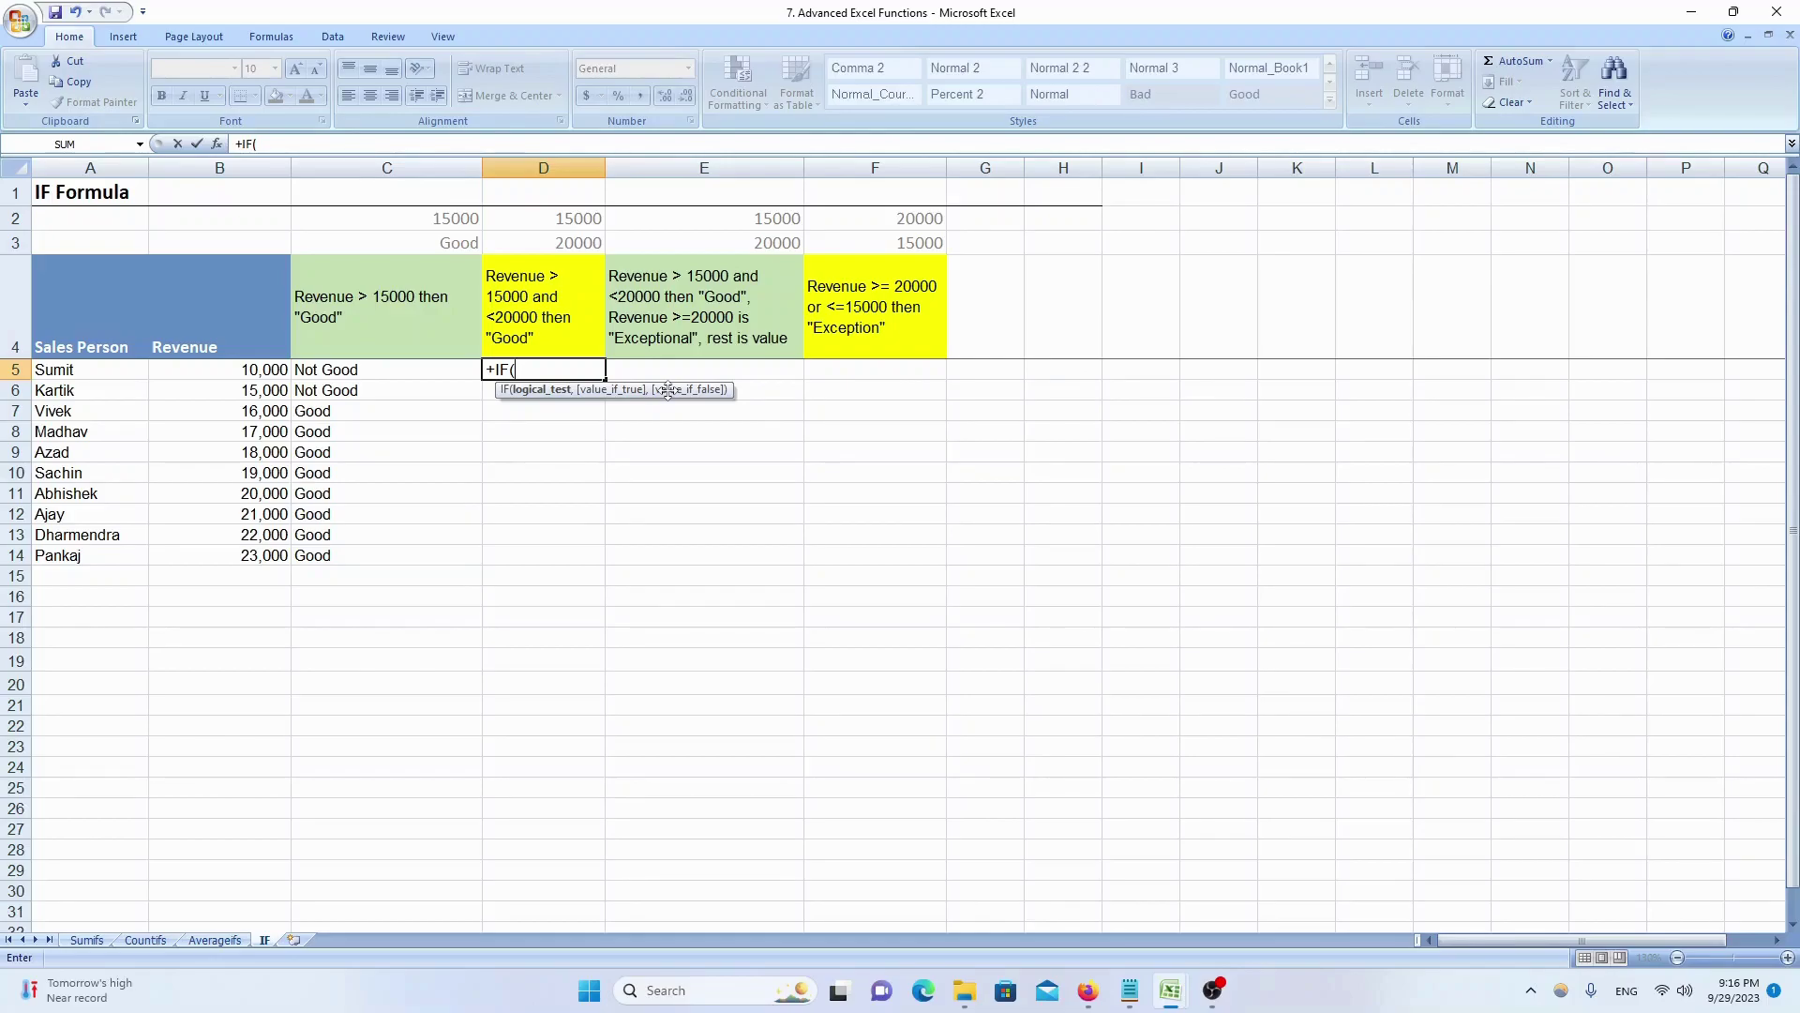
pyautogui.write('and')
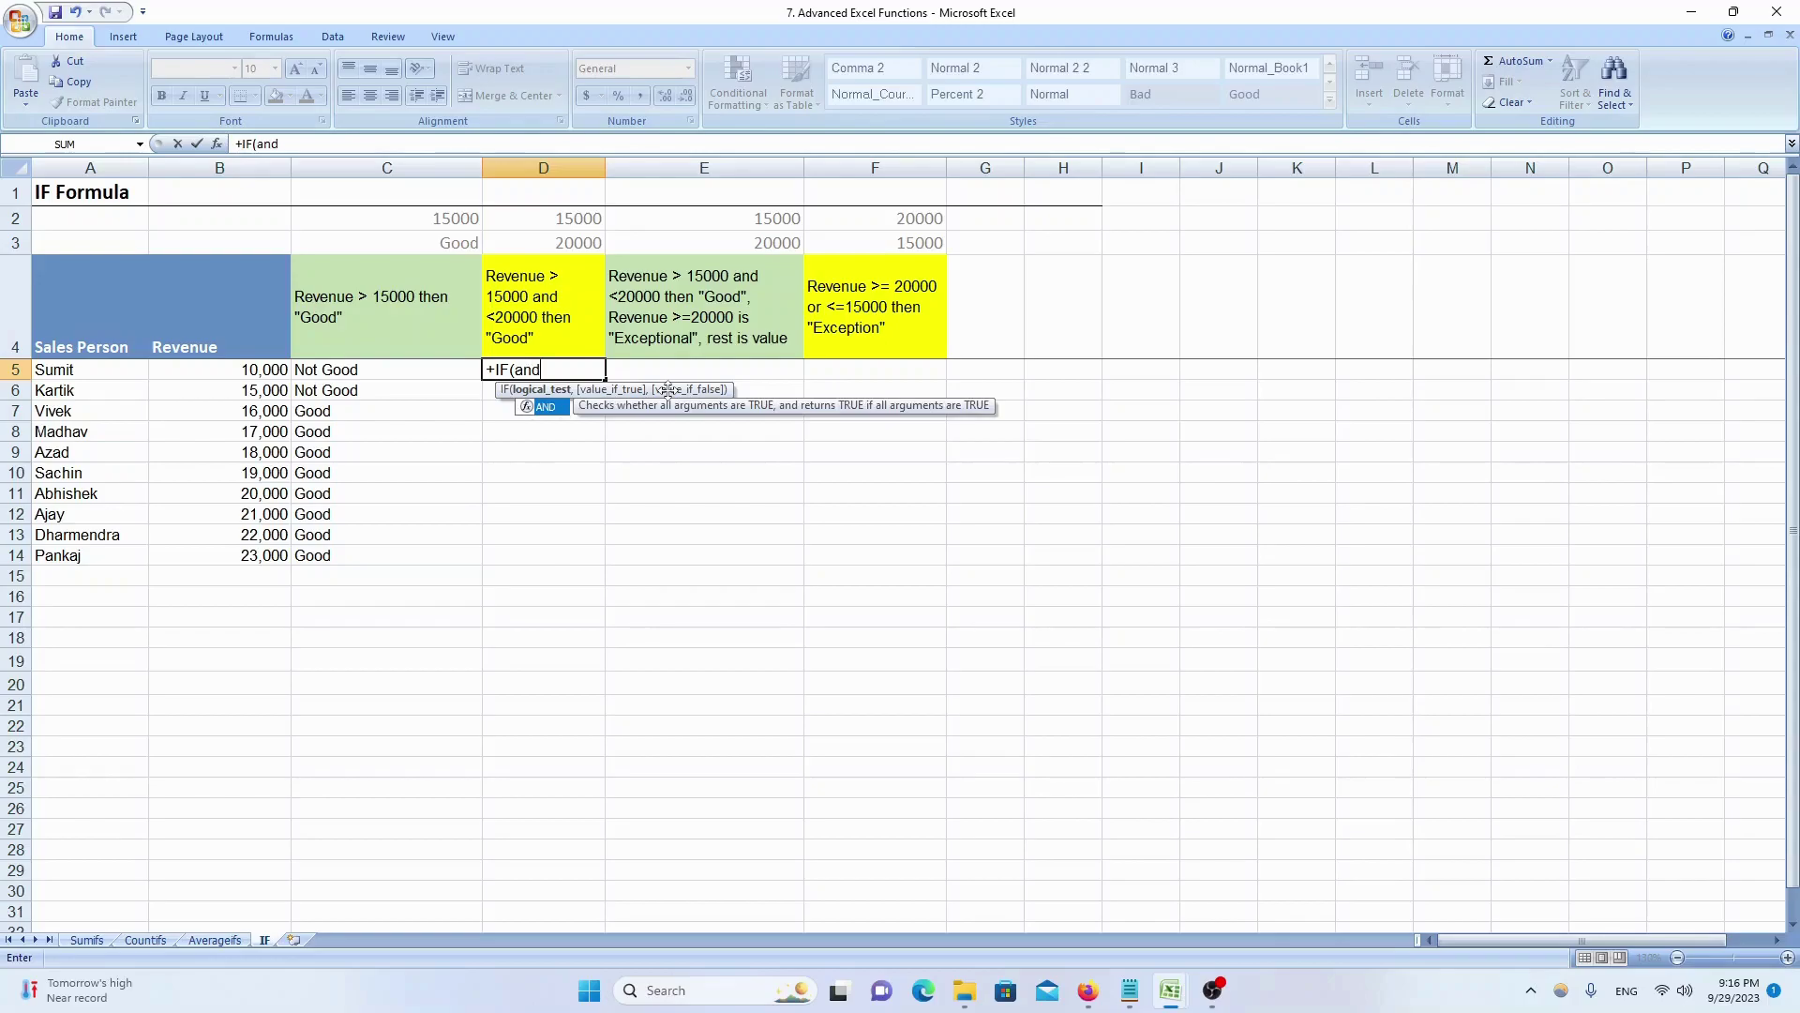
pyautogui.press('Tab')
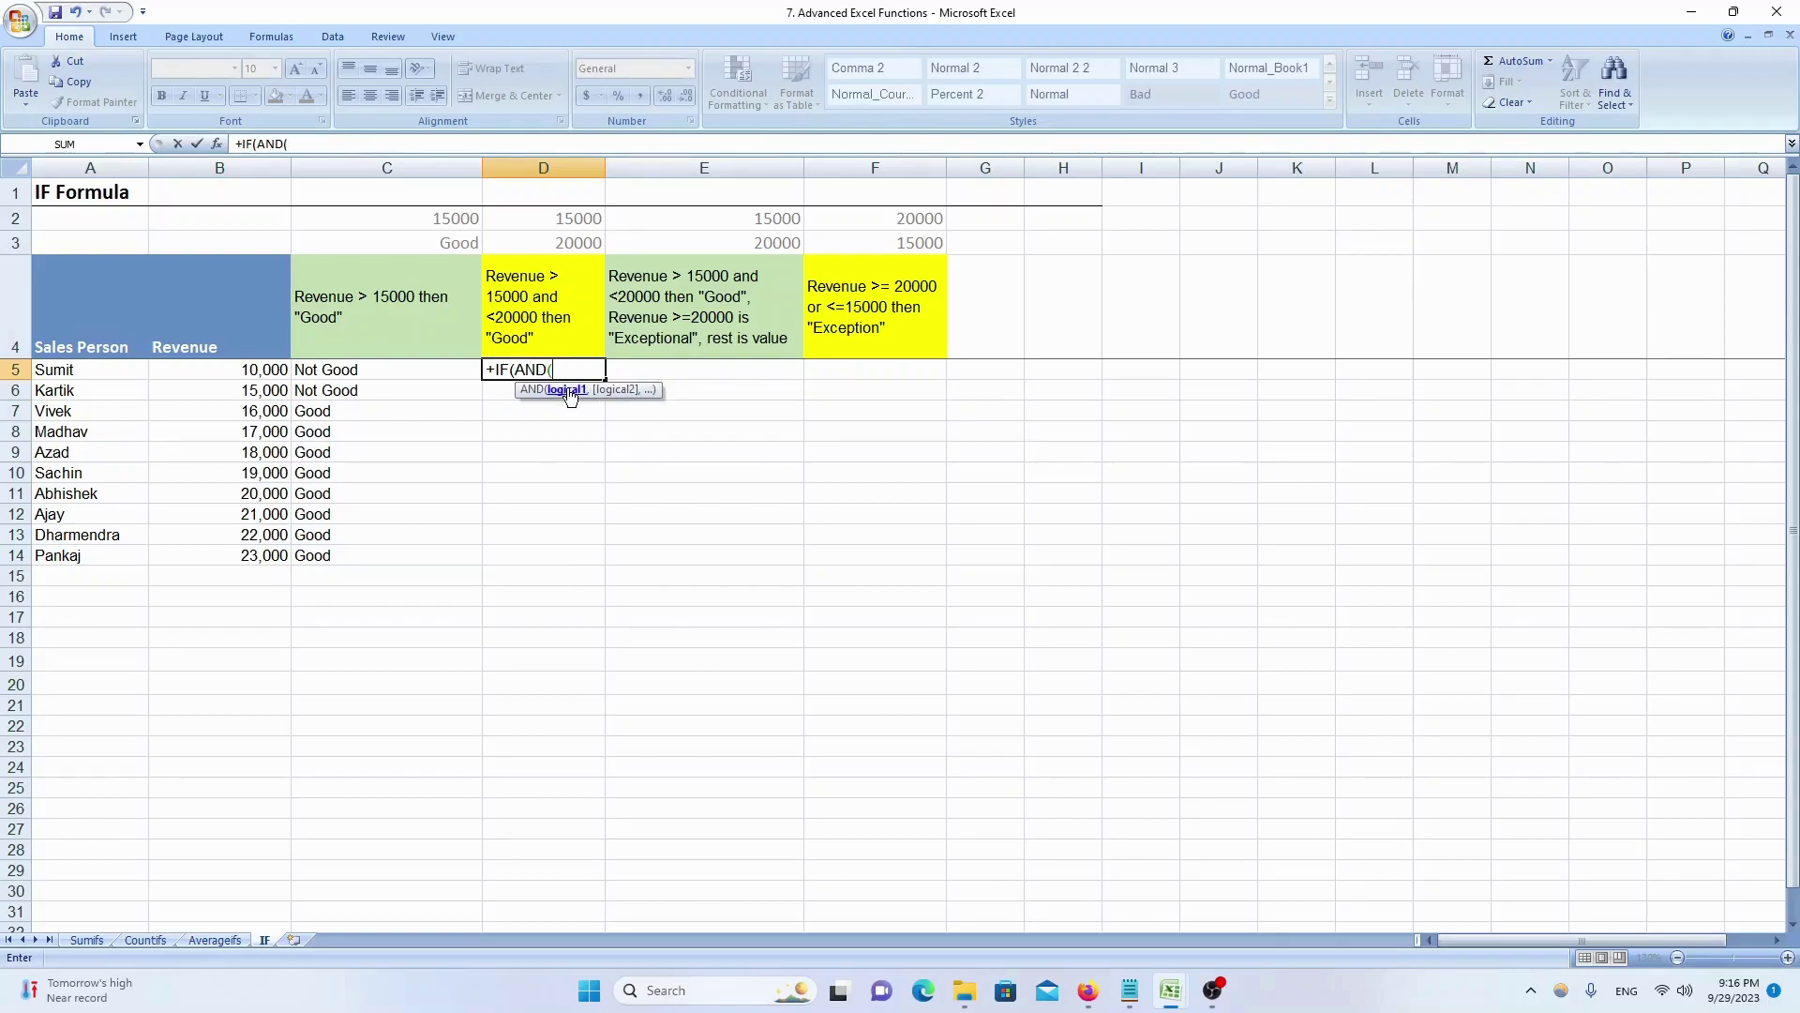
pyautogui.click(266, 372)
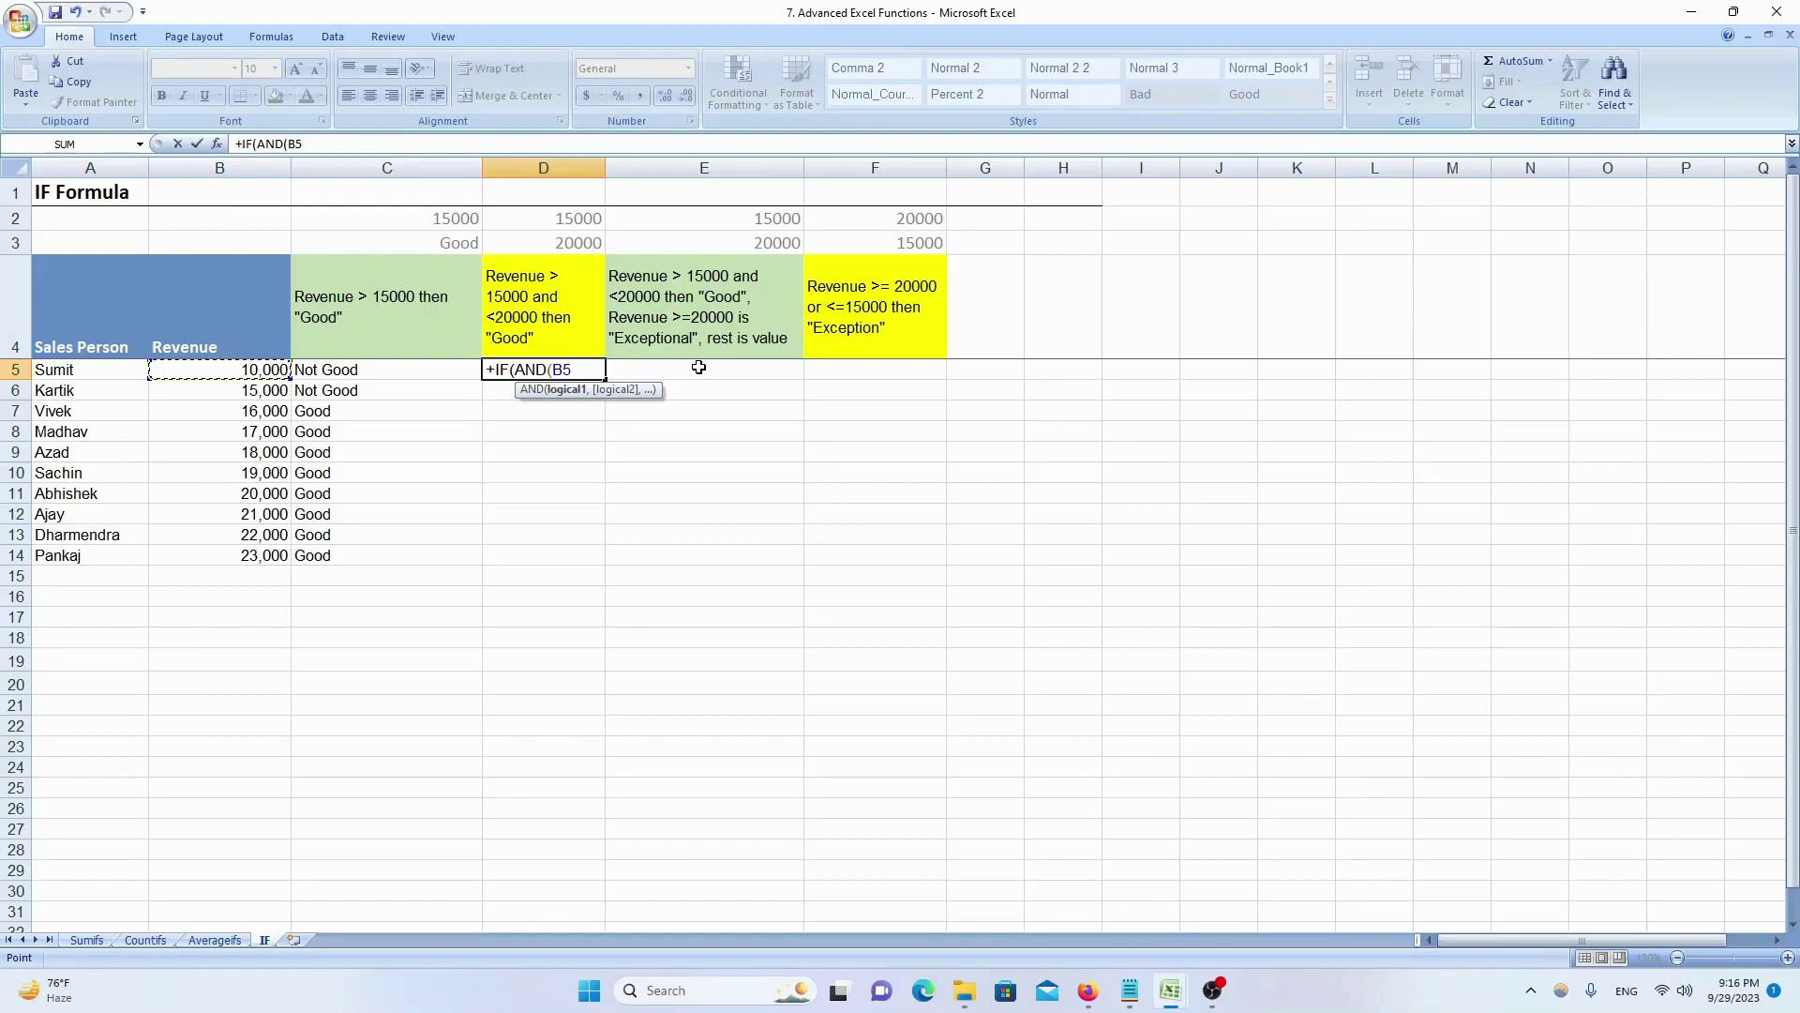
pyautogui.write('>')
pyautogui.click(566, 218)
pyautogui.press('F4')
pyautogui.write(',')
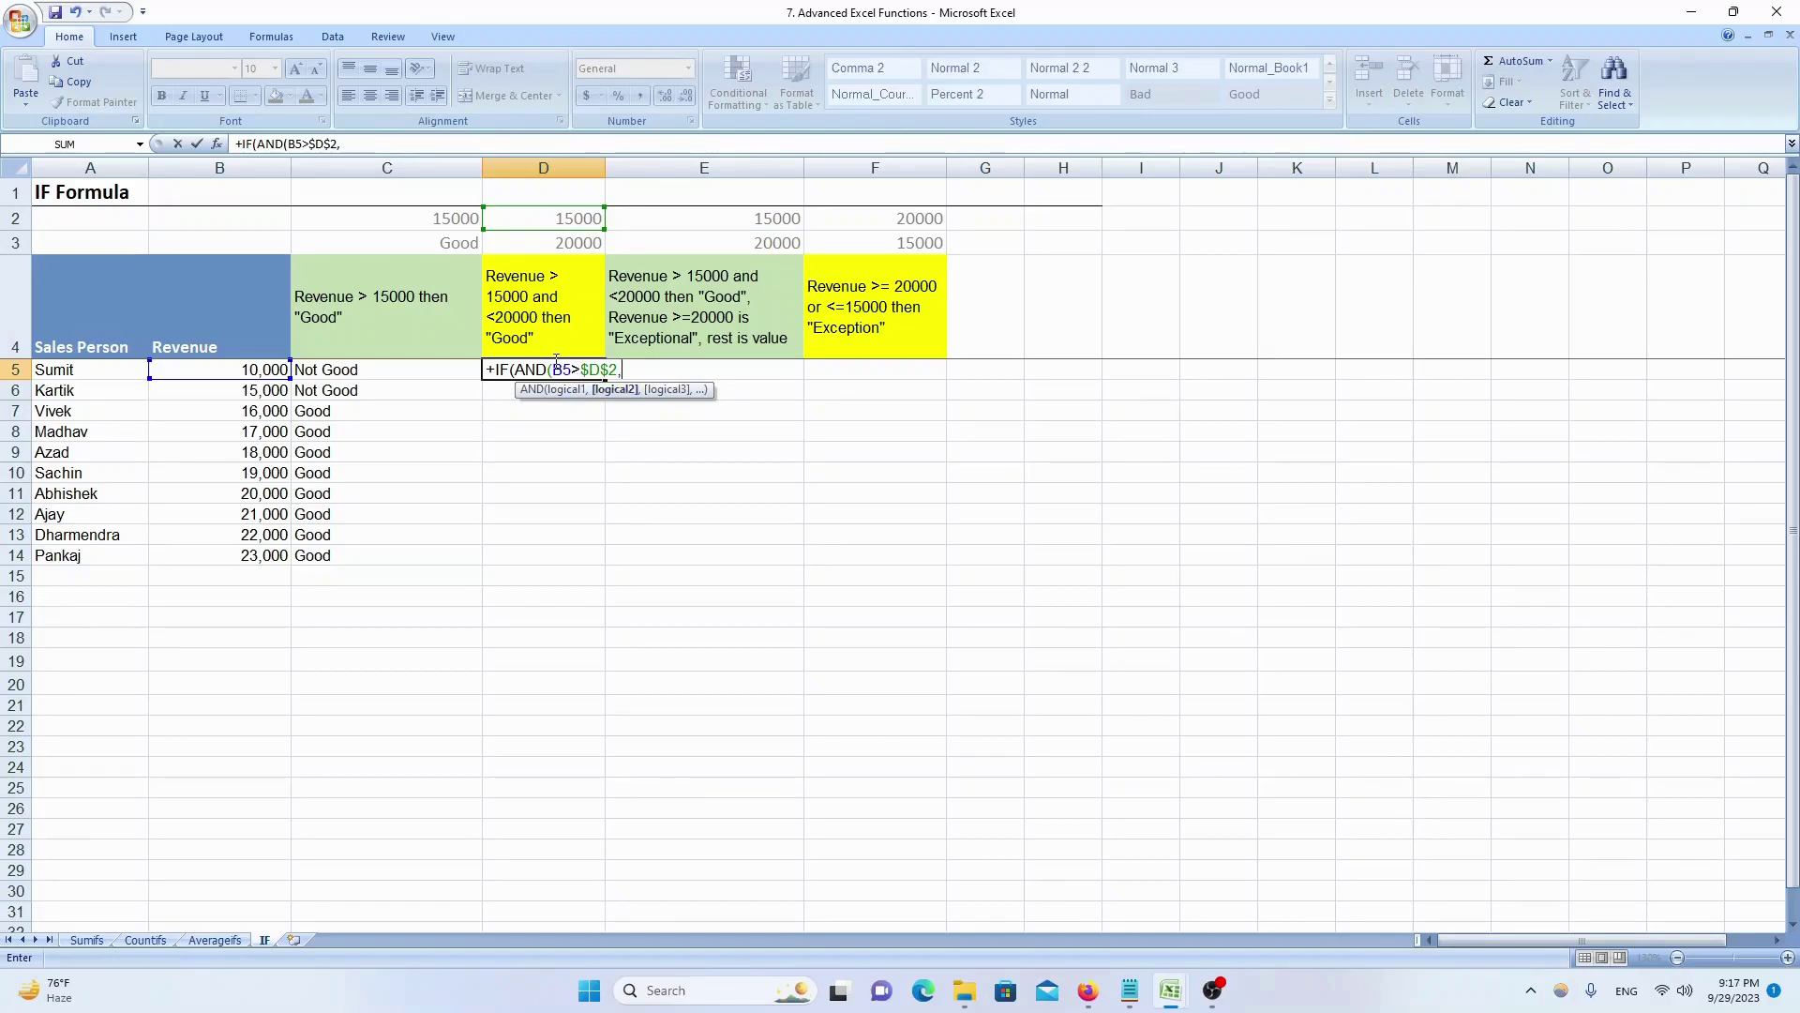
# - Add the second condition B5<$D$3 and close the AND test, making the D5 formula +IF(AND(B5>$D$2,B5<$D$3),
pyautogui.click(251, 371)
pyautogui.write('<')
pyautogui.click(565, 240)
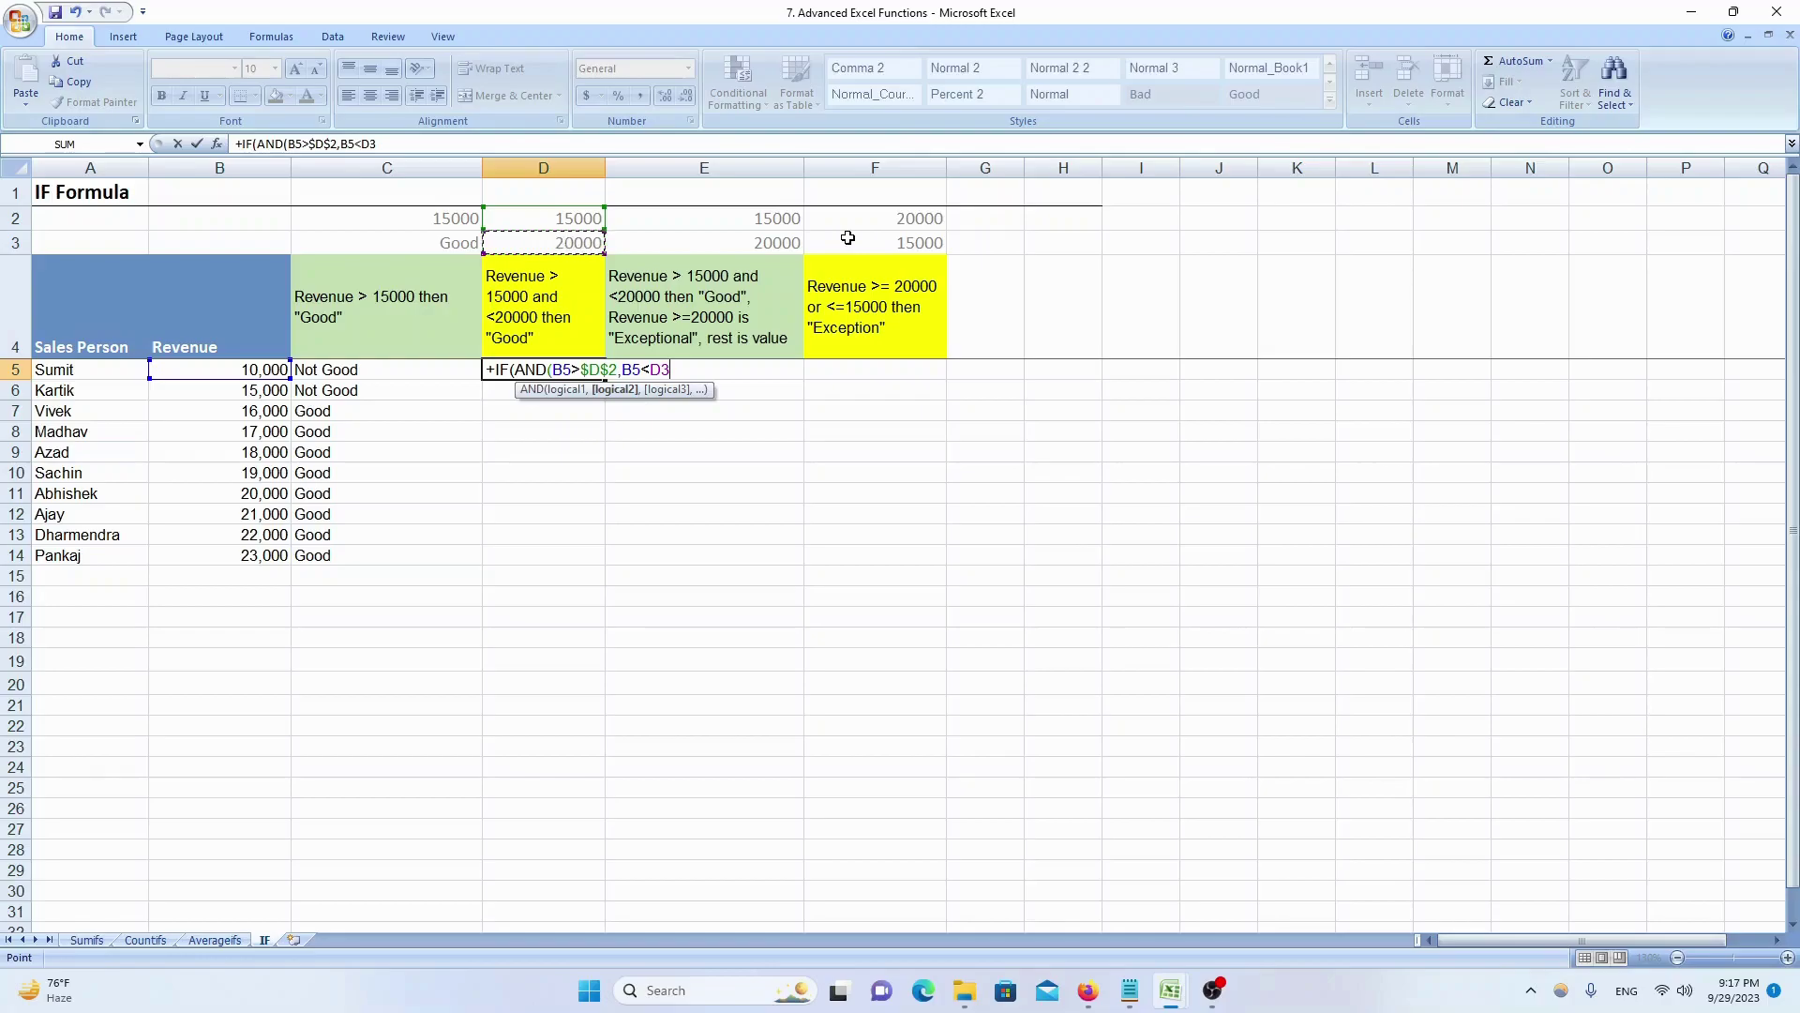
pyautogui.press('F4')
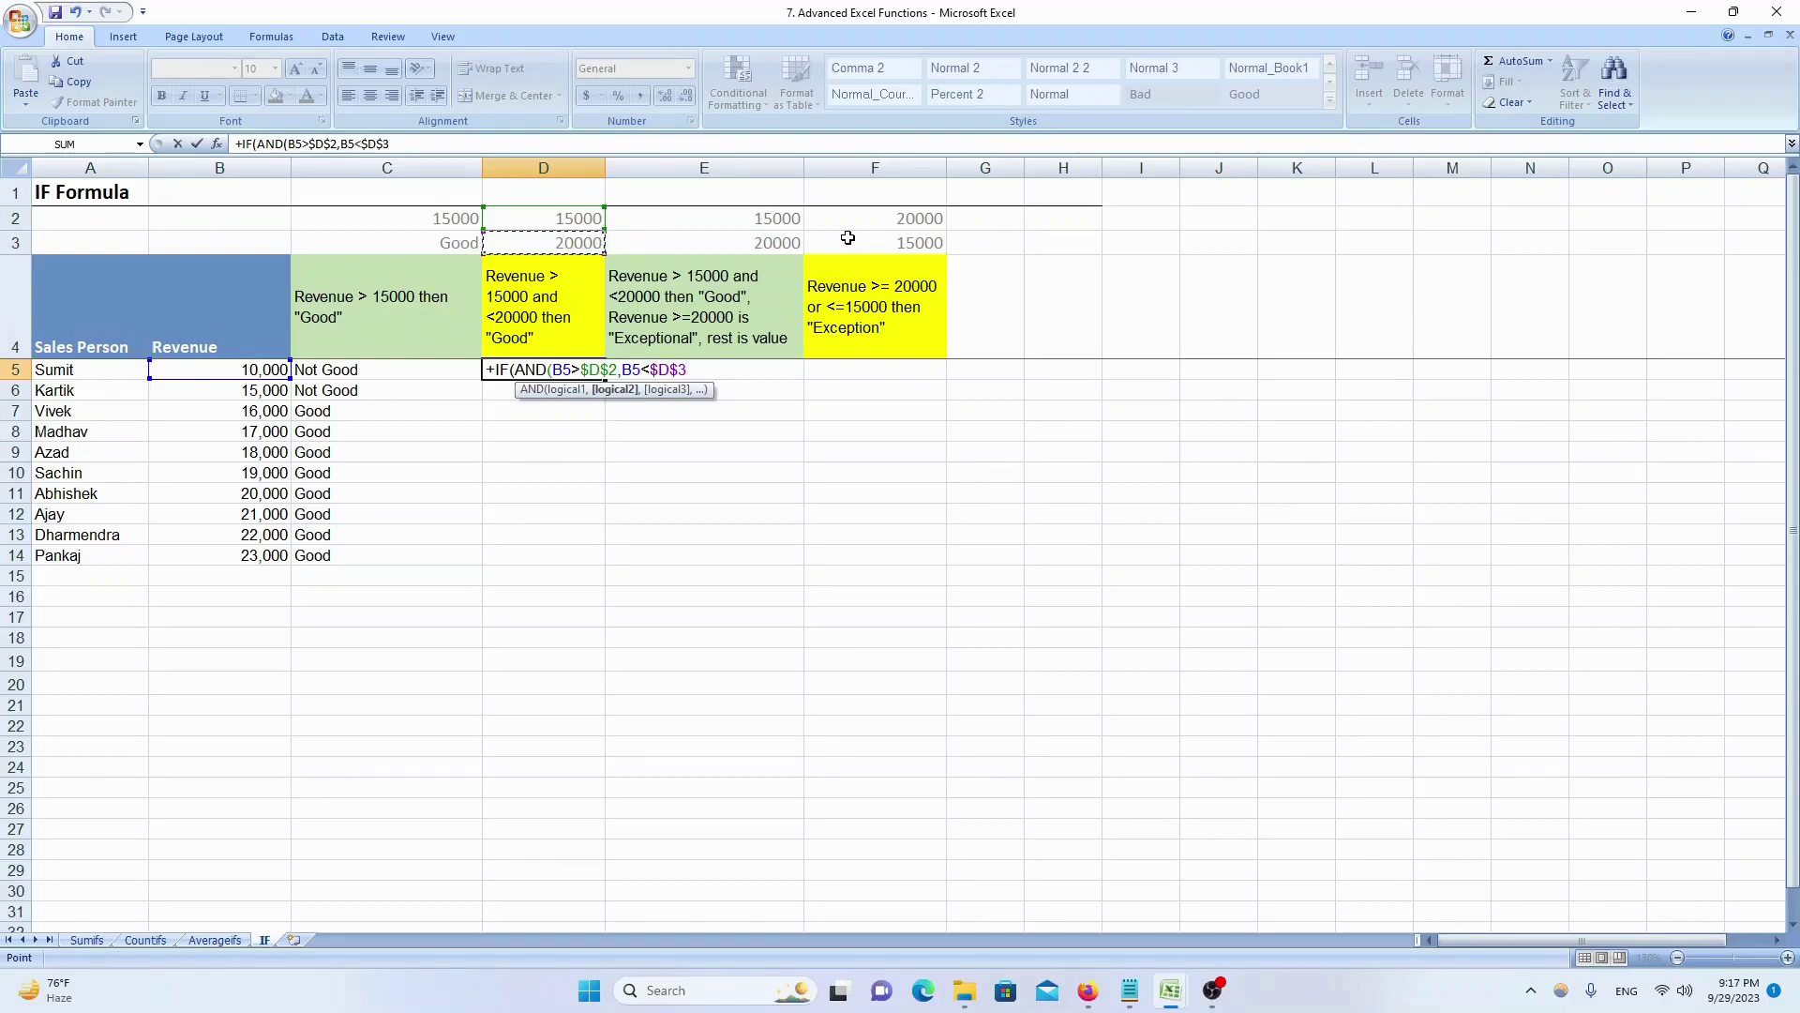
pyautogui.write(')')
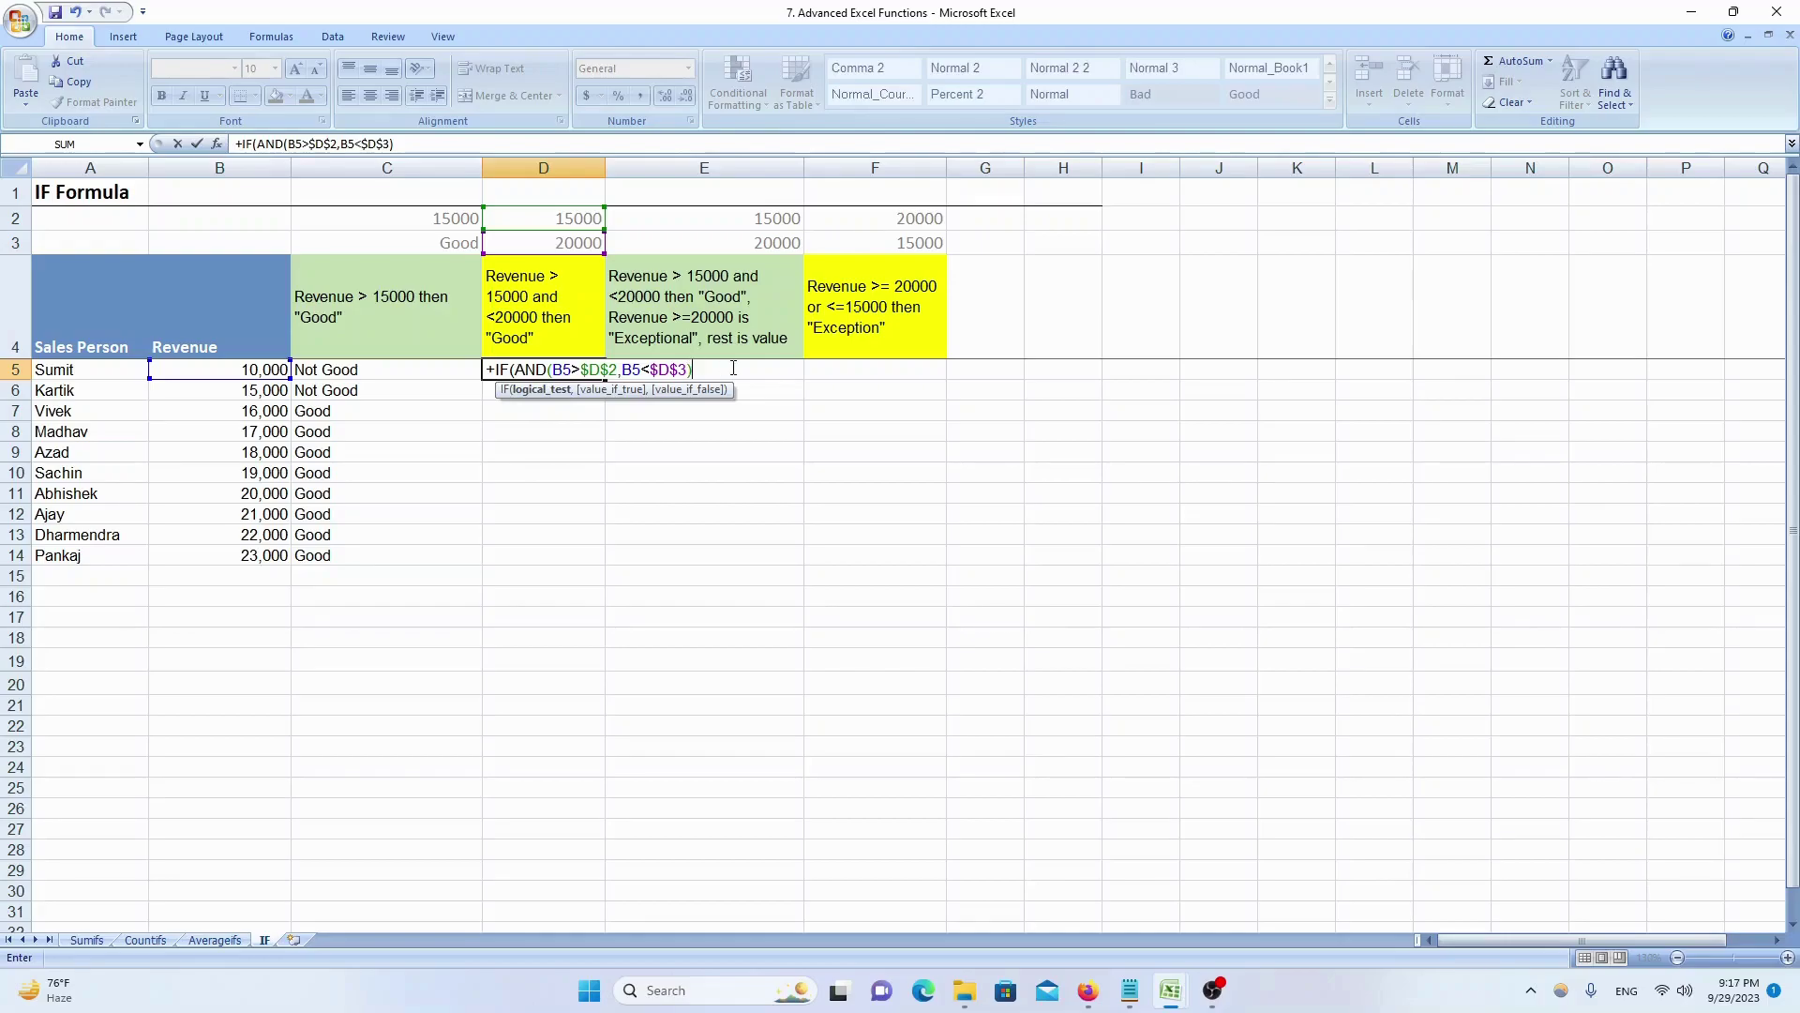
pyautogui.write(',')
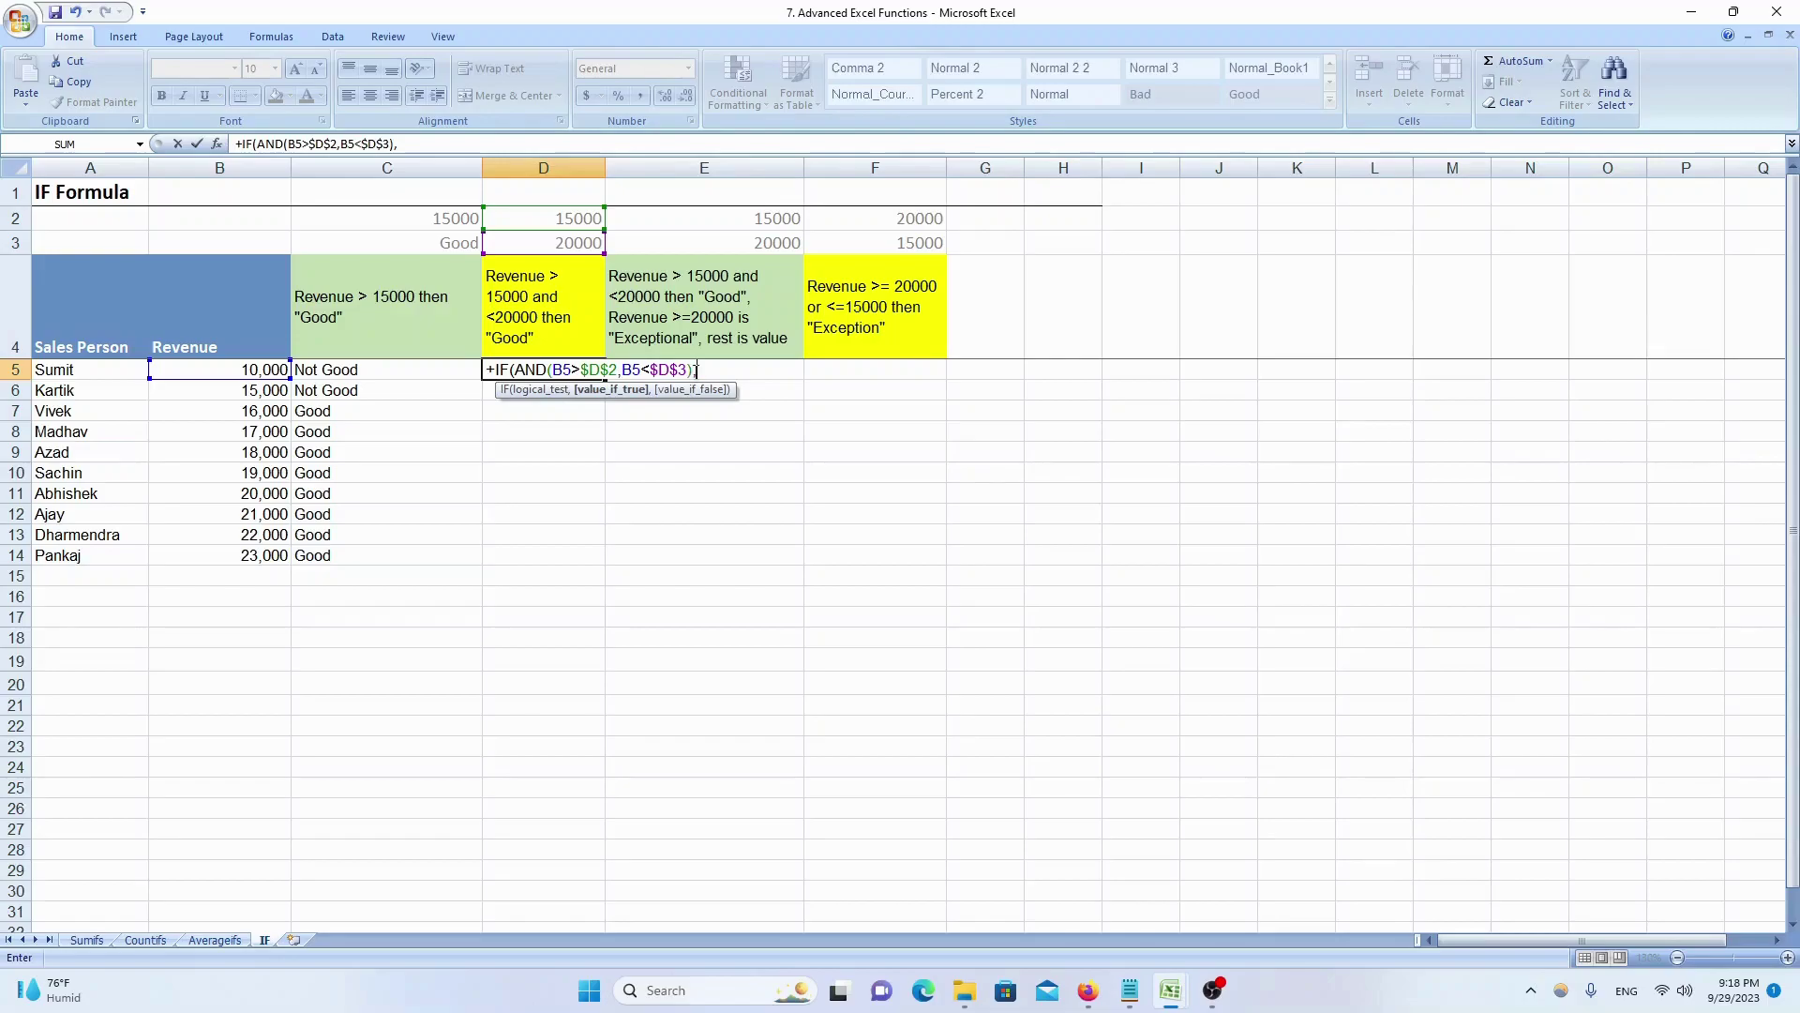
# - Complete the D5 formula with $C$3 as the true result and an empty string "" as the false result
pyautogui.click(451, 244)
pyautogui.press('F4')
pyautogui.write(',')
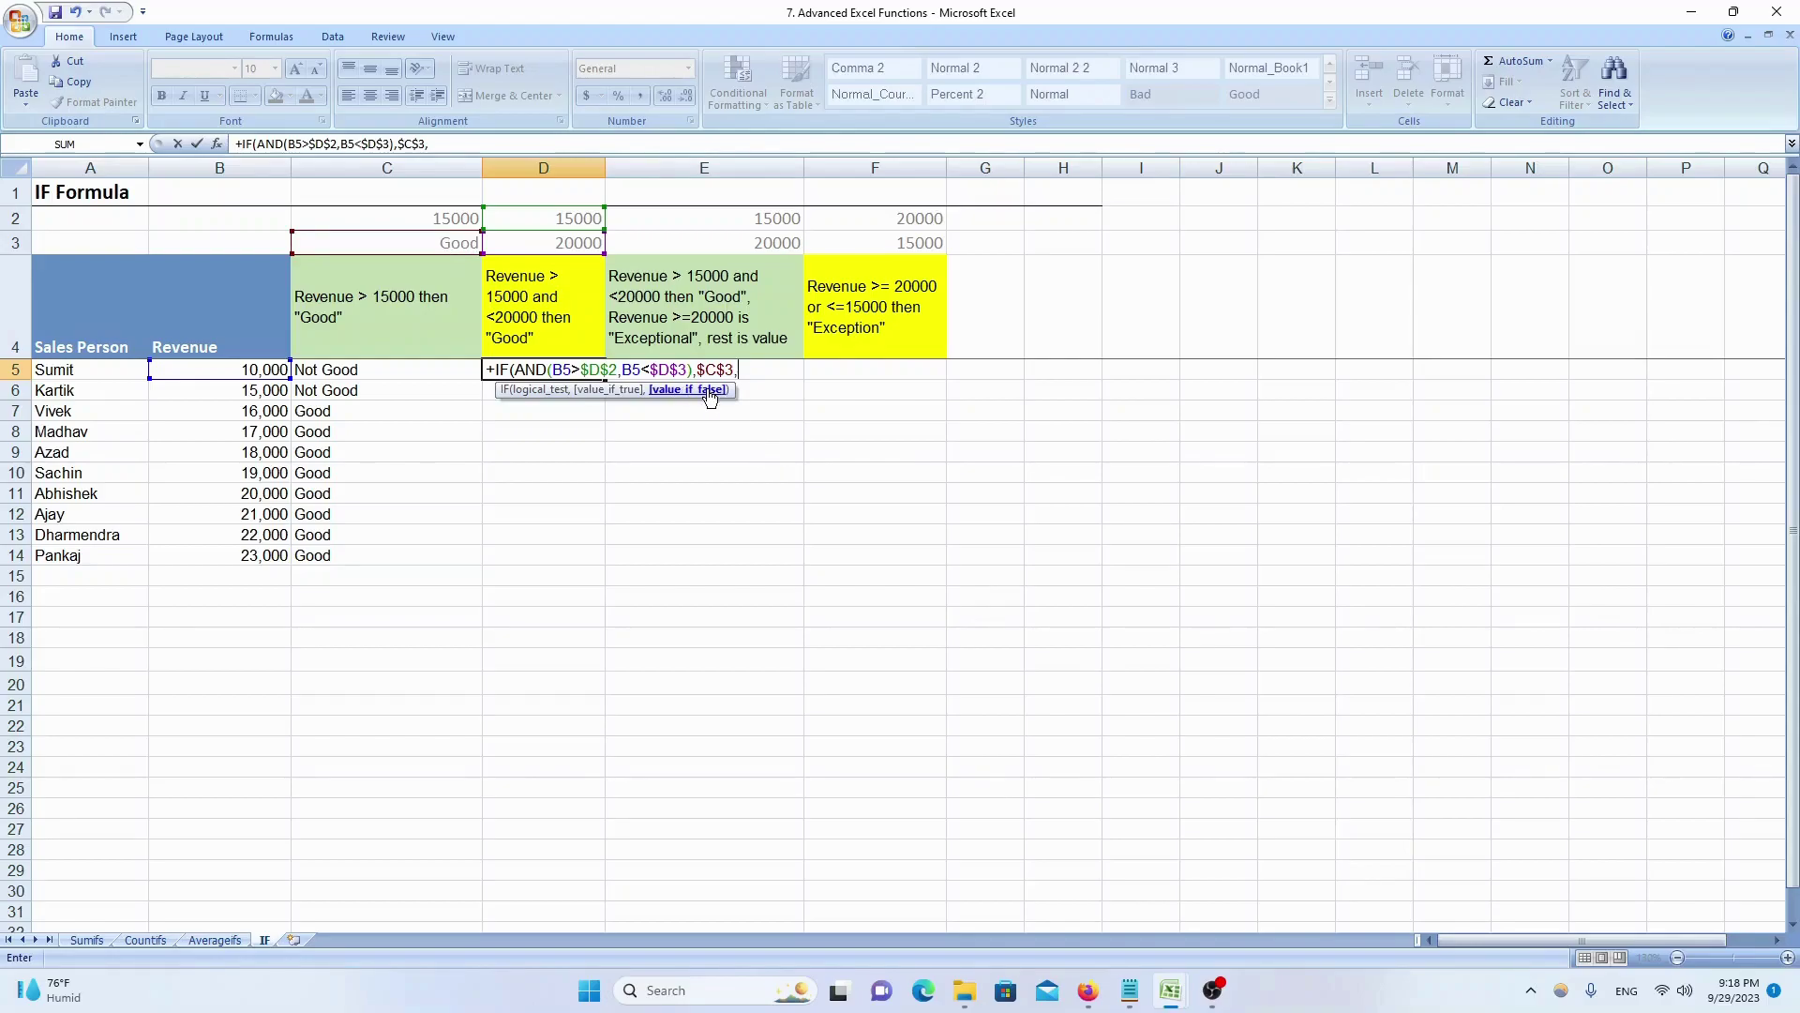
pyautogui.write('""')
pyautogui.write(')')
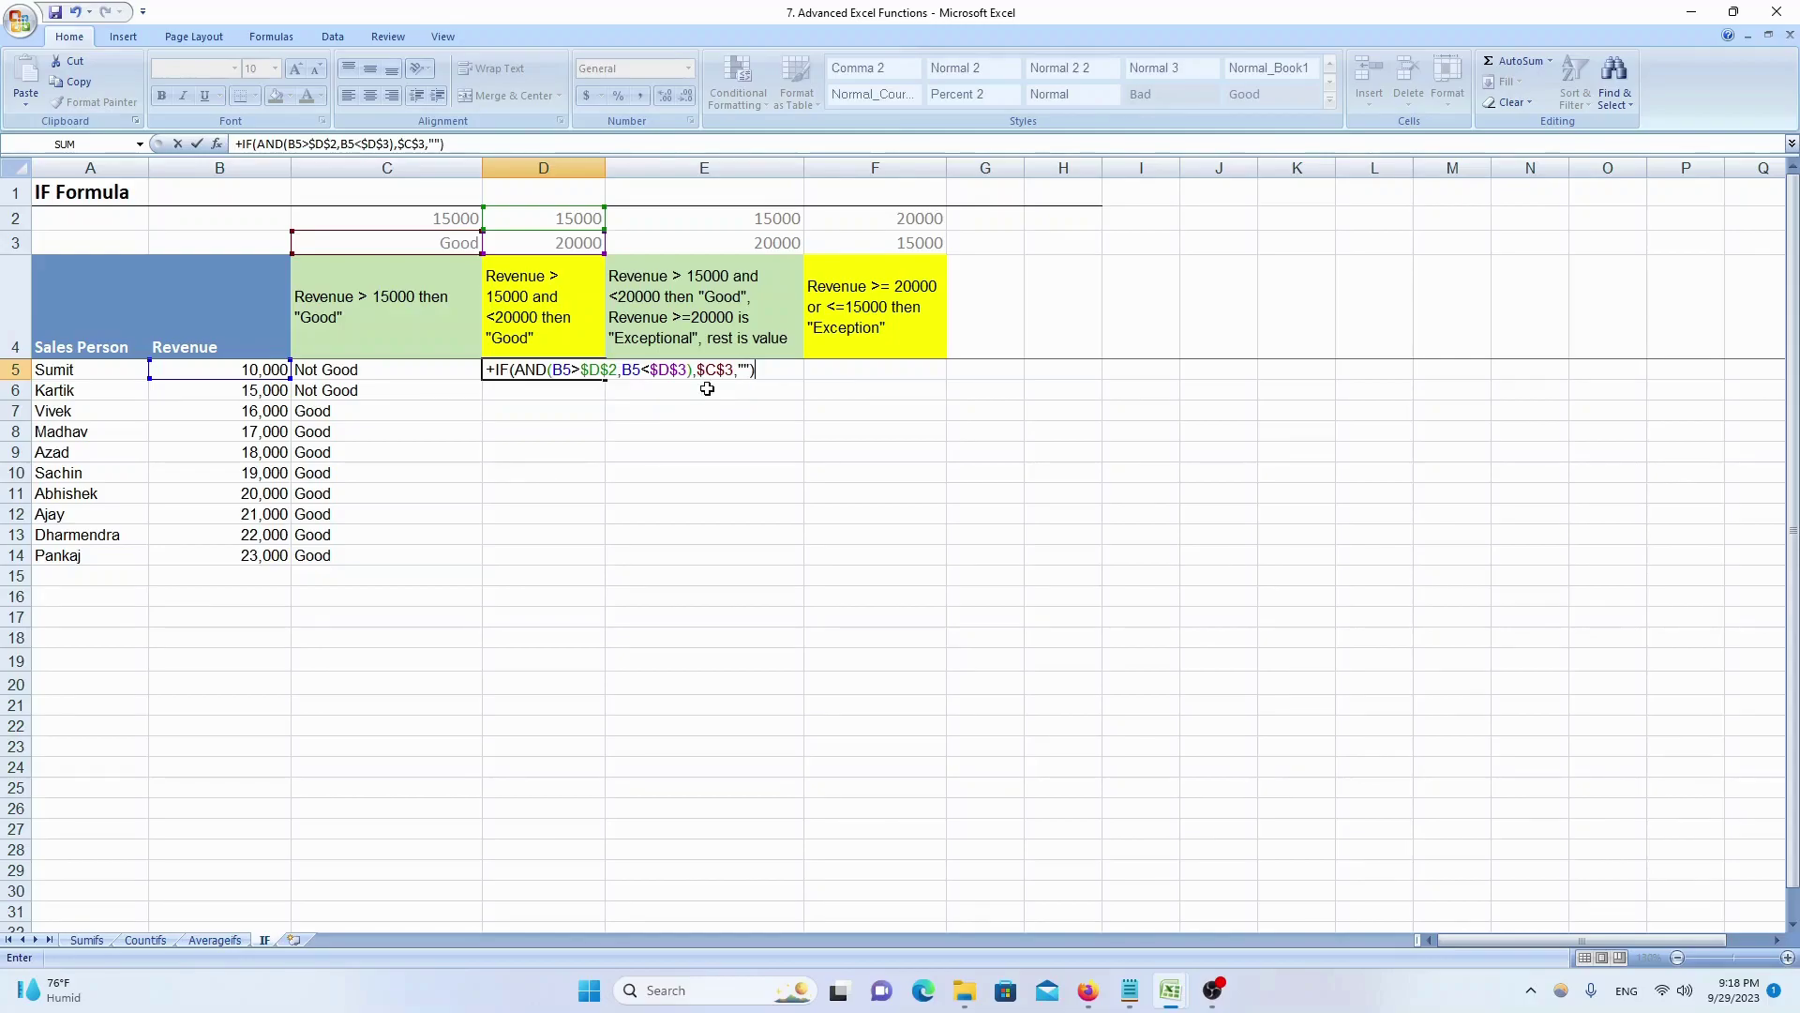
pyautogui.press('Return')
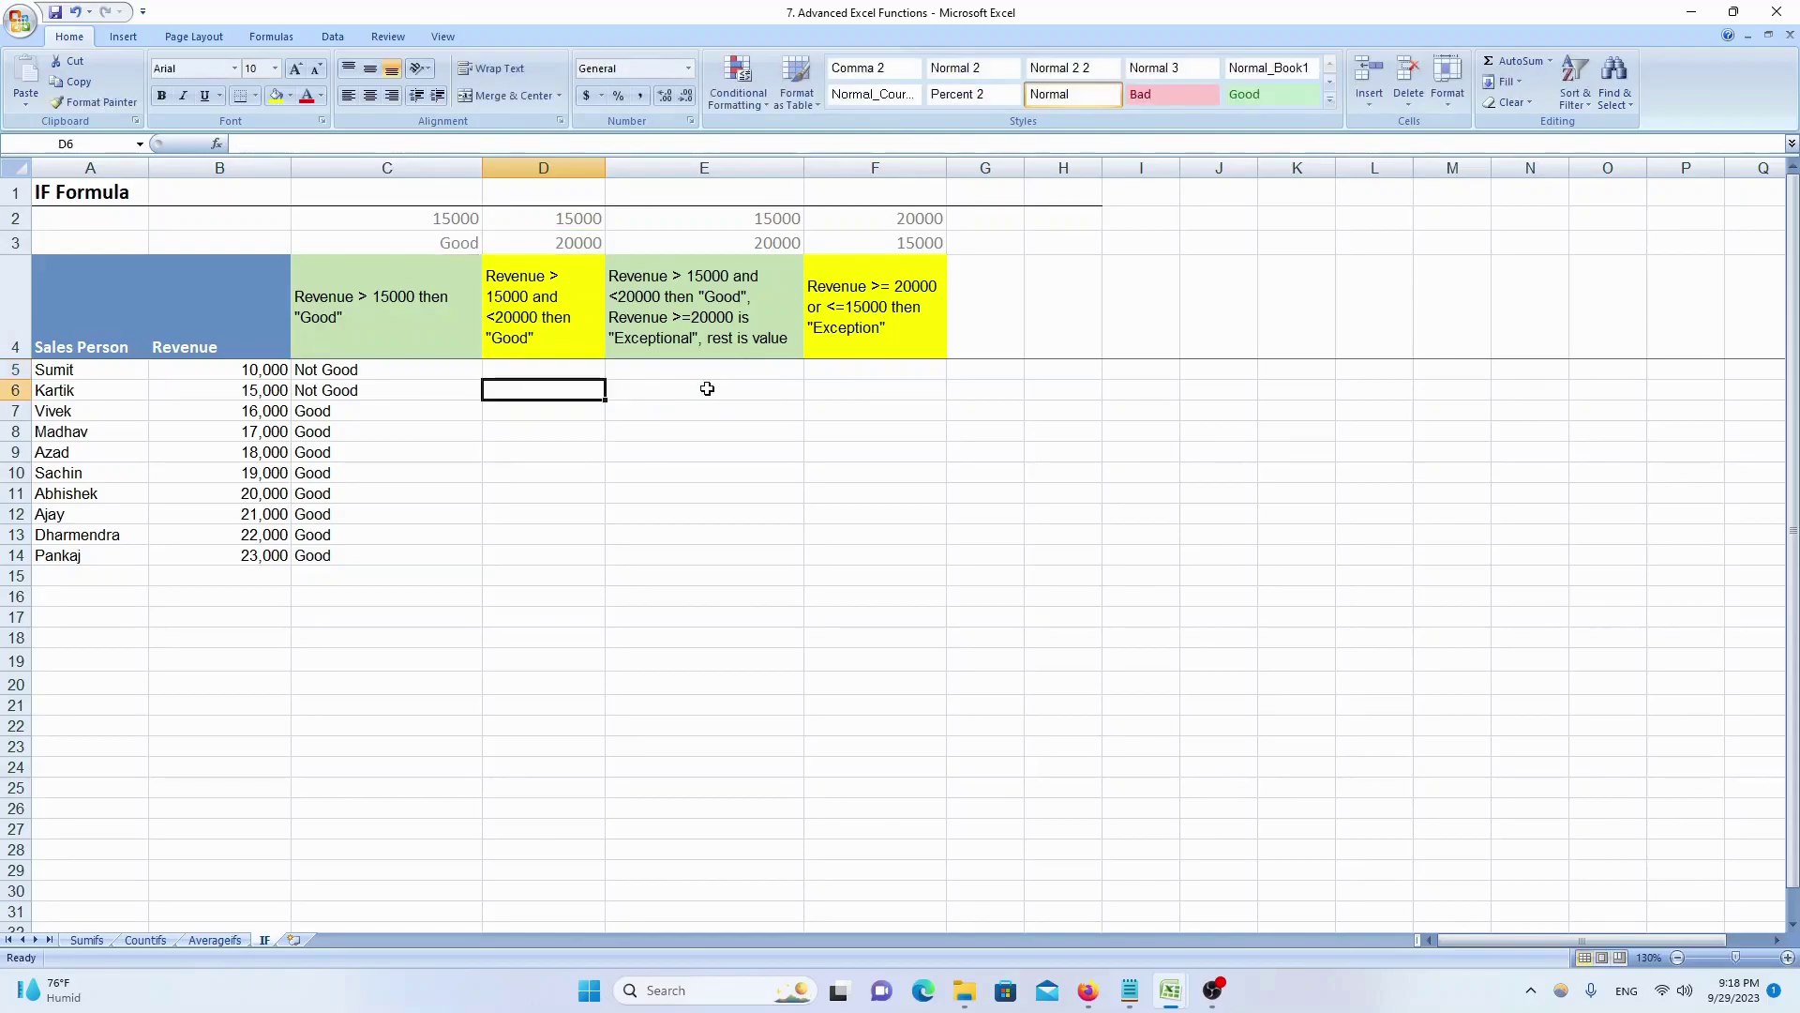
# - Copy the IF/AND formula from D5 into the whole range D5:D14
pyautogui.press('Up')
pyautogui.hotkey('ctrl', 'c')
pyautogui.press('Left')
pyautogui.press('Down')
pyautogui.hotkey('ctrl', 'Down')
pyautogui.press('Right')
pyautogui.hotkey('ctrl', 'shift', 'Up')
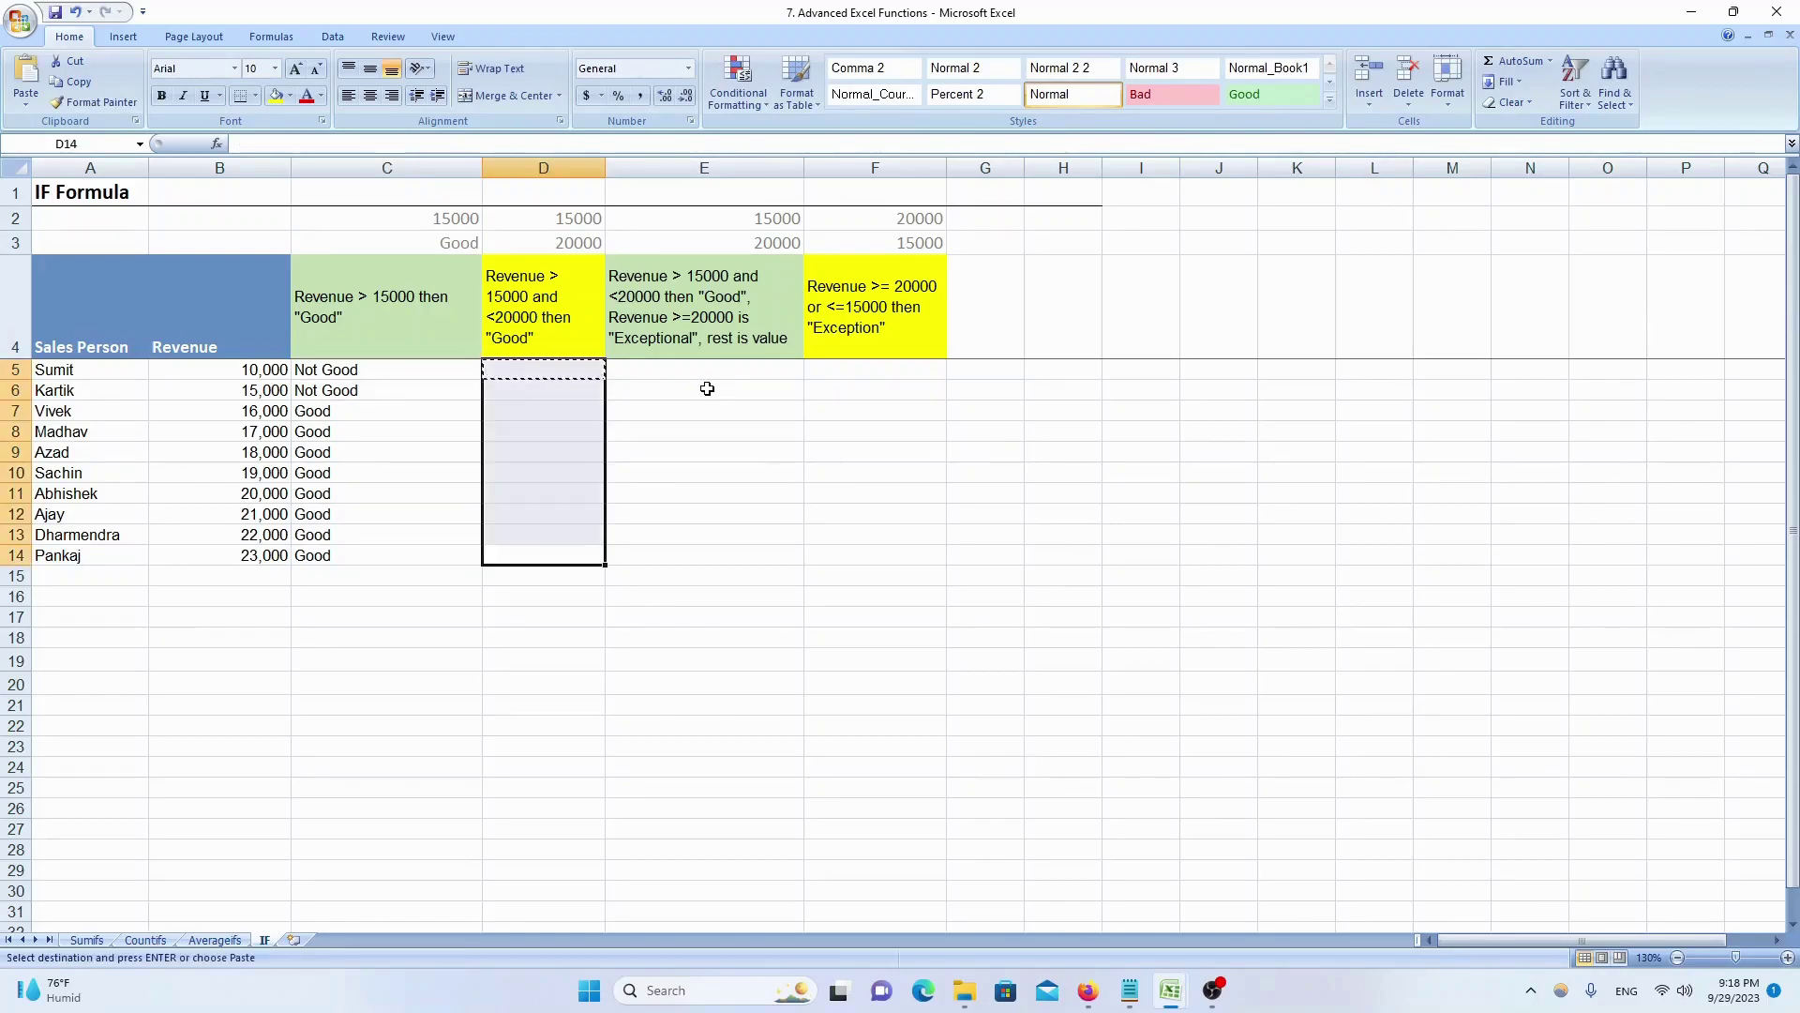
pyautogui.press('Return')
# - Review the filled IF/AND formulas in column D against the revenue in each row
pyautogui.press('Down')
pyautogui.press('Up')
pyautogui.press('Up')
pyautogui.press('Up')
pyautogui.press('Up')
pyautogui.press('Up')
pyautogui.press('Up')
pyautogui.press('Up')
pyautogui.press('Up')
pyautogui.press('Down')
pyautogui.press('Down')
pyautogui.press('Down')
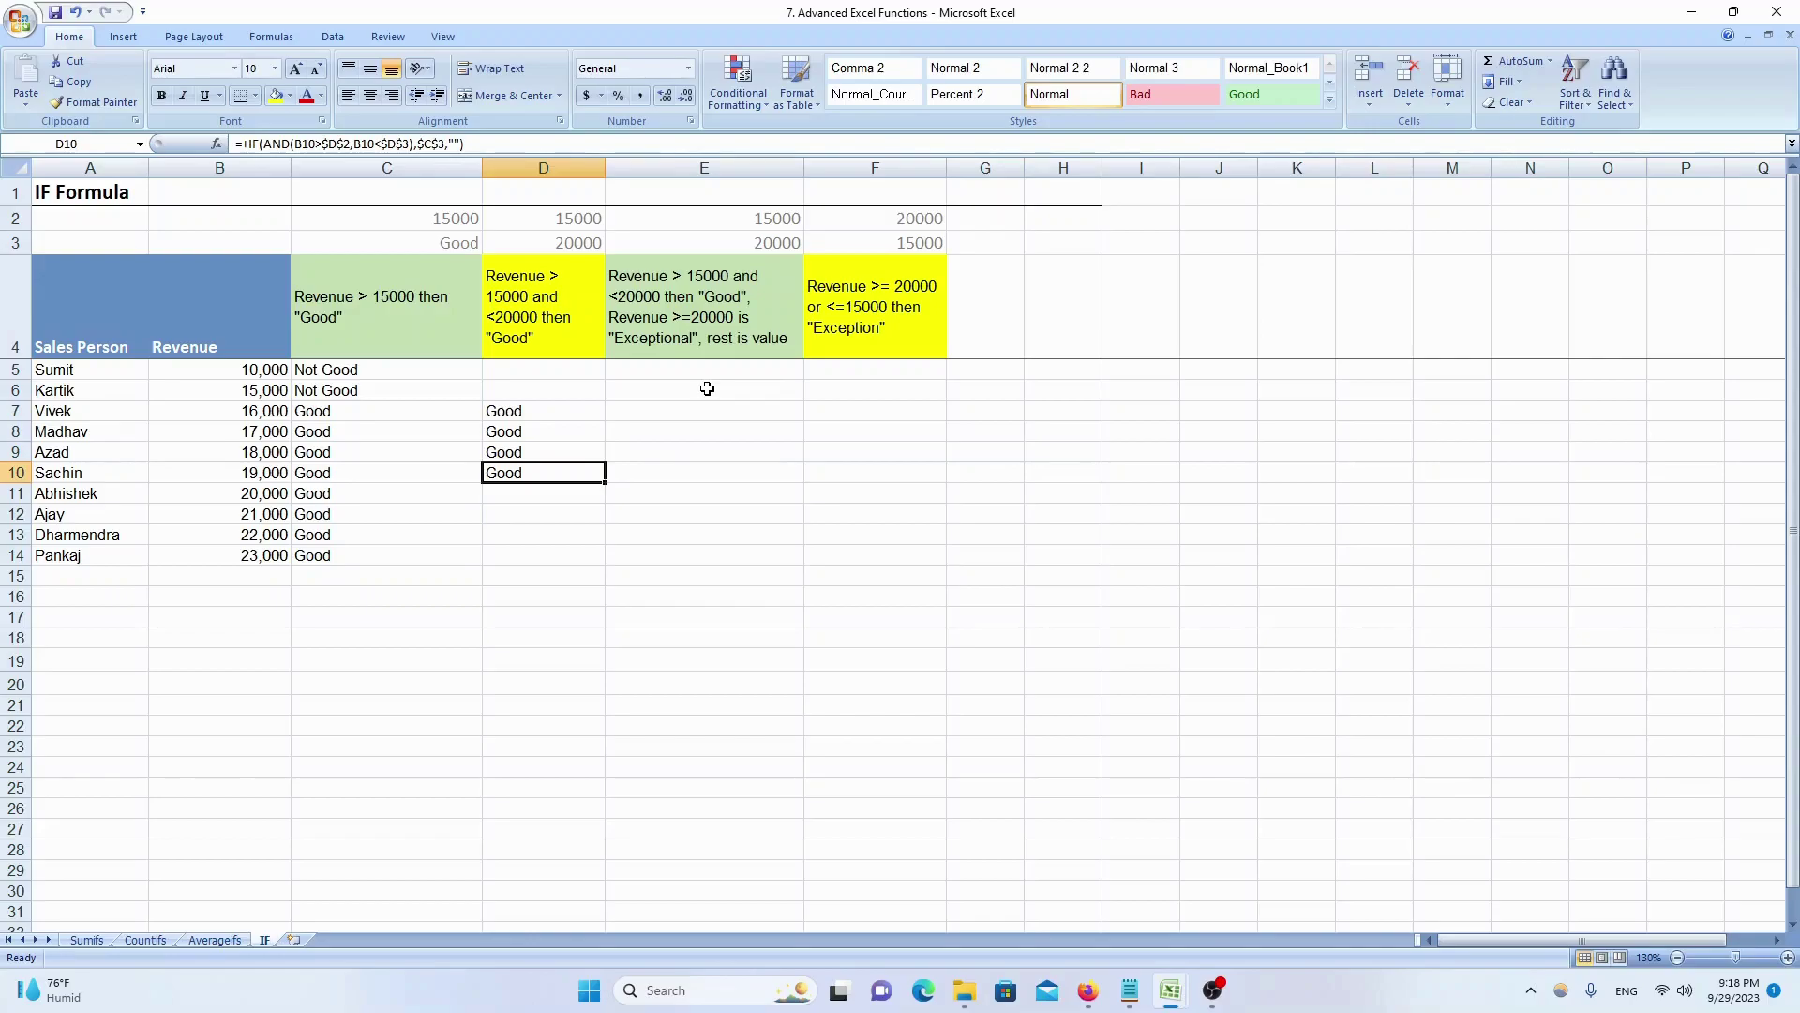
pyautogui.press('Up')
pyautogui.press('Up')
pyautogui.press('Up')
pyautogui.press('Up')
# - Start an IF formula in E5 that tests whether the revenue meets the upper limit, B5>=$E$3
pyautogui.press('Right')
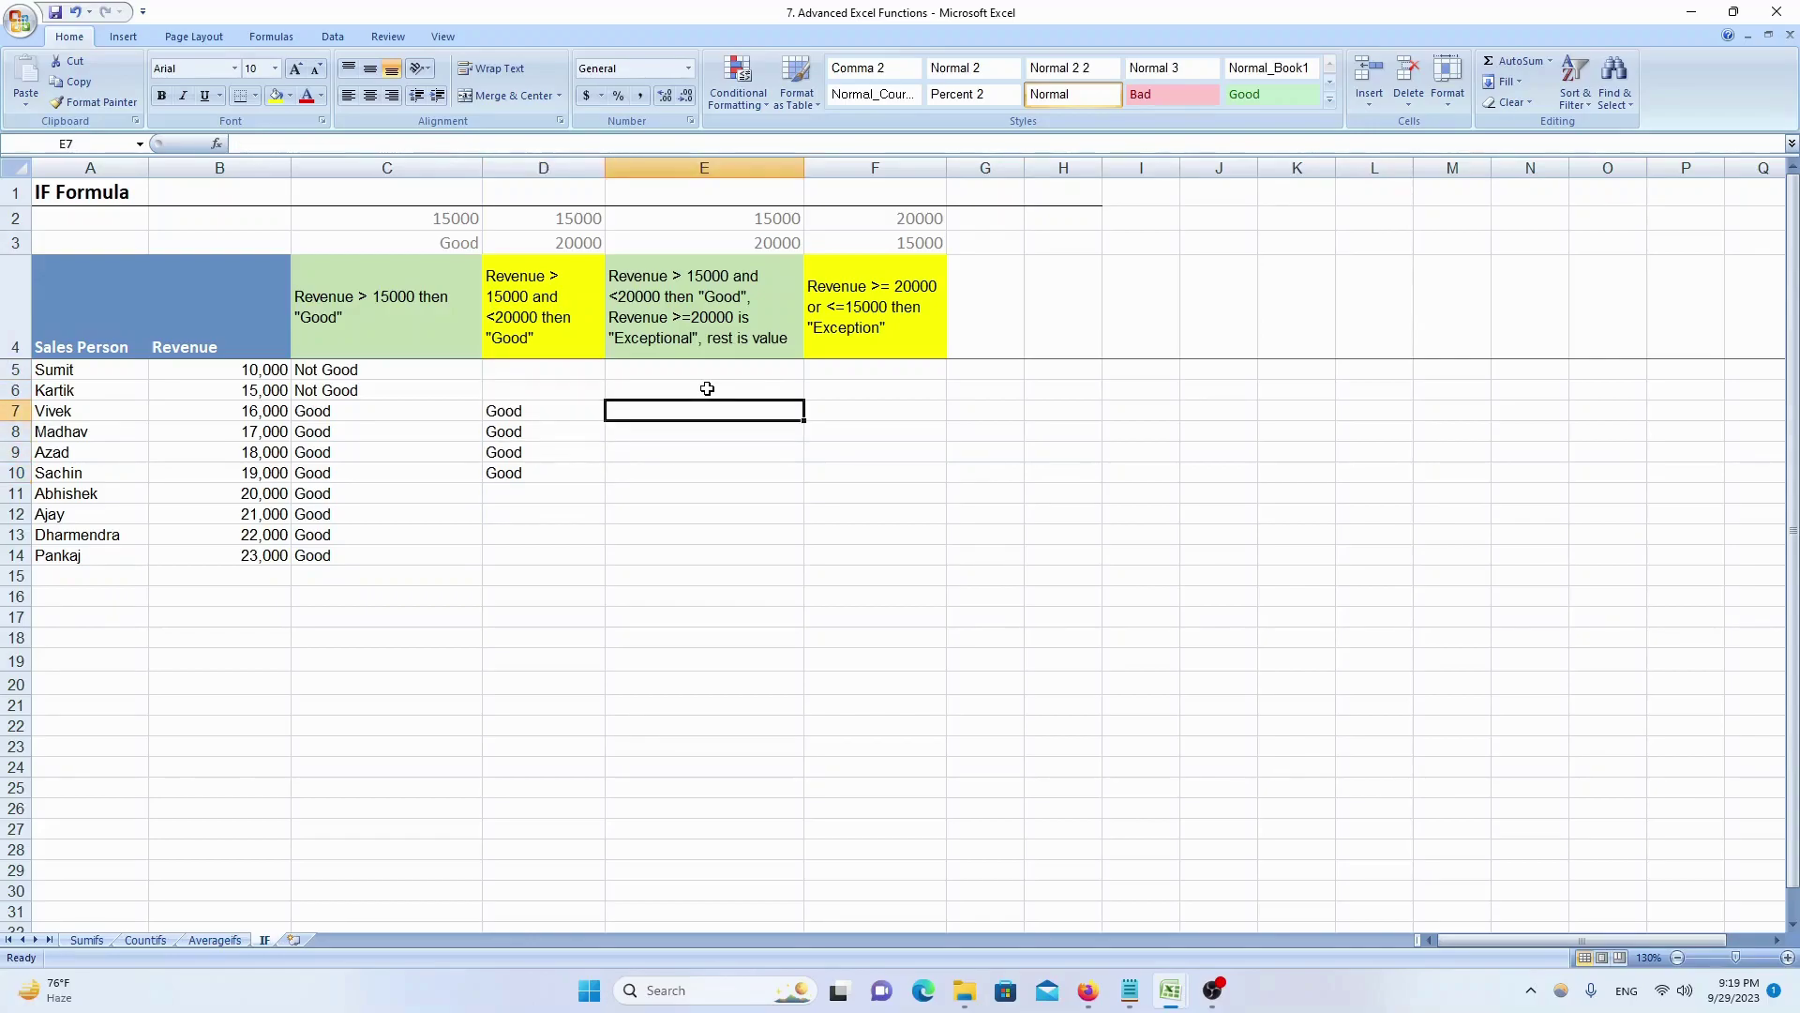
pyautogui.press('Up')
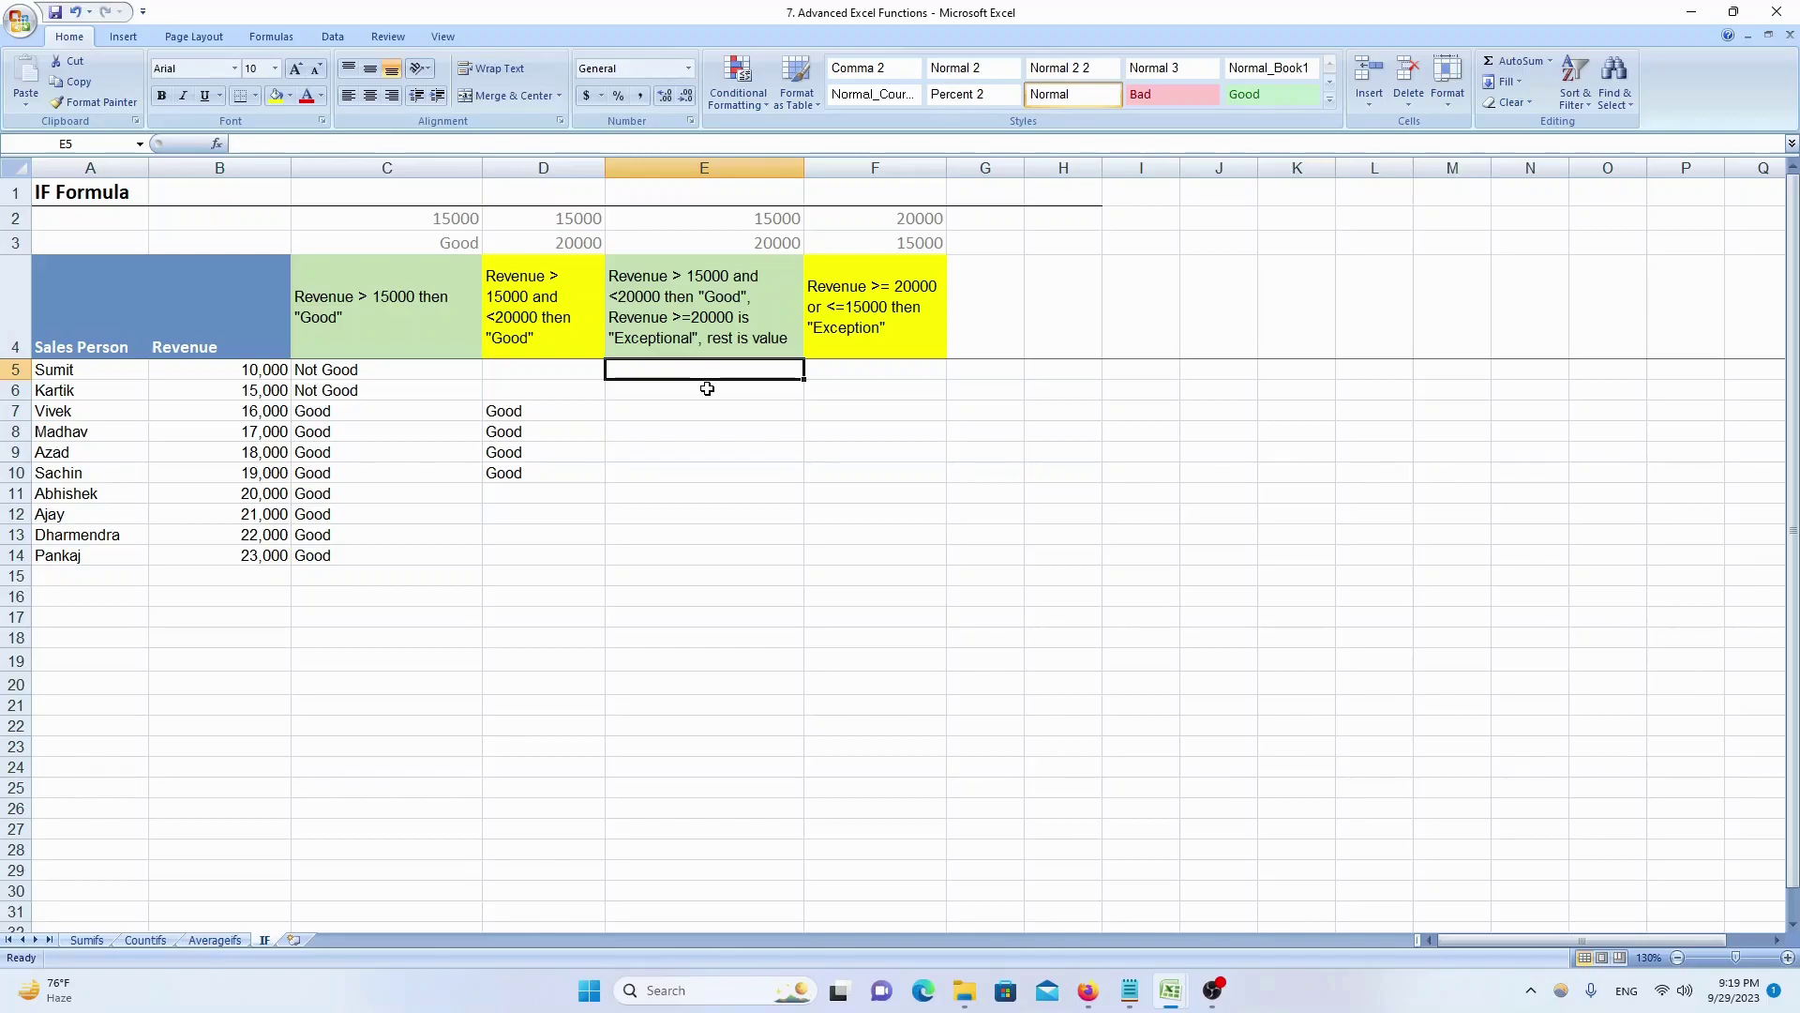
pyautogui.write('+')
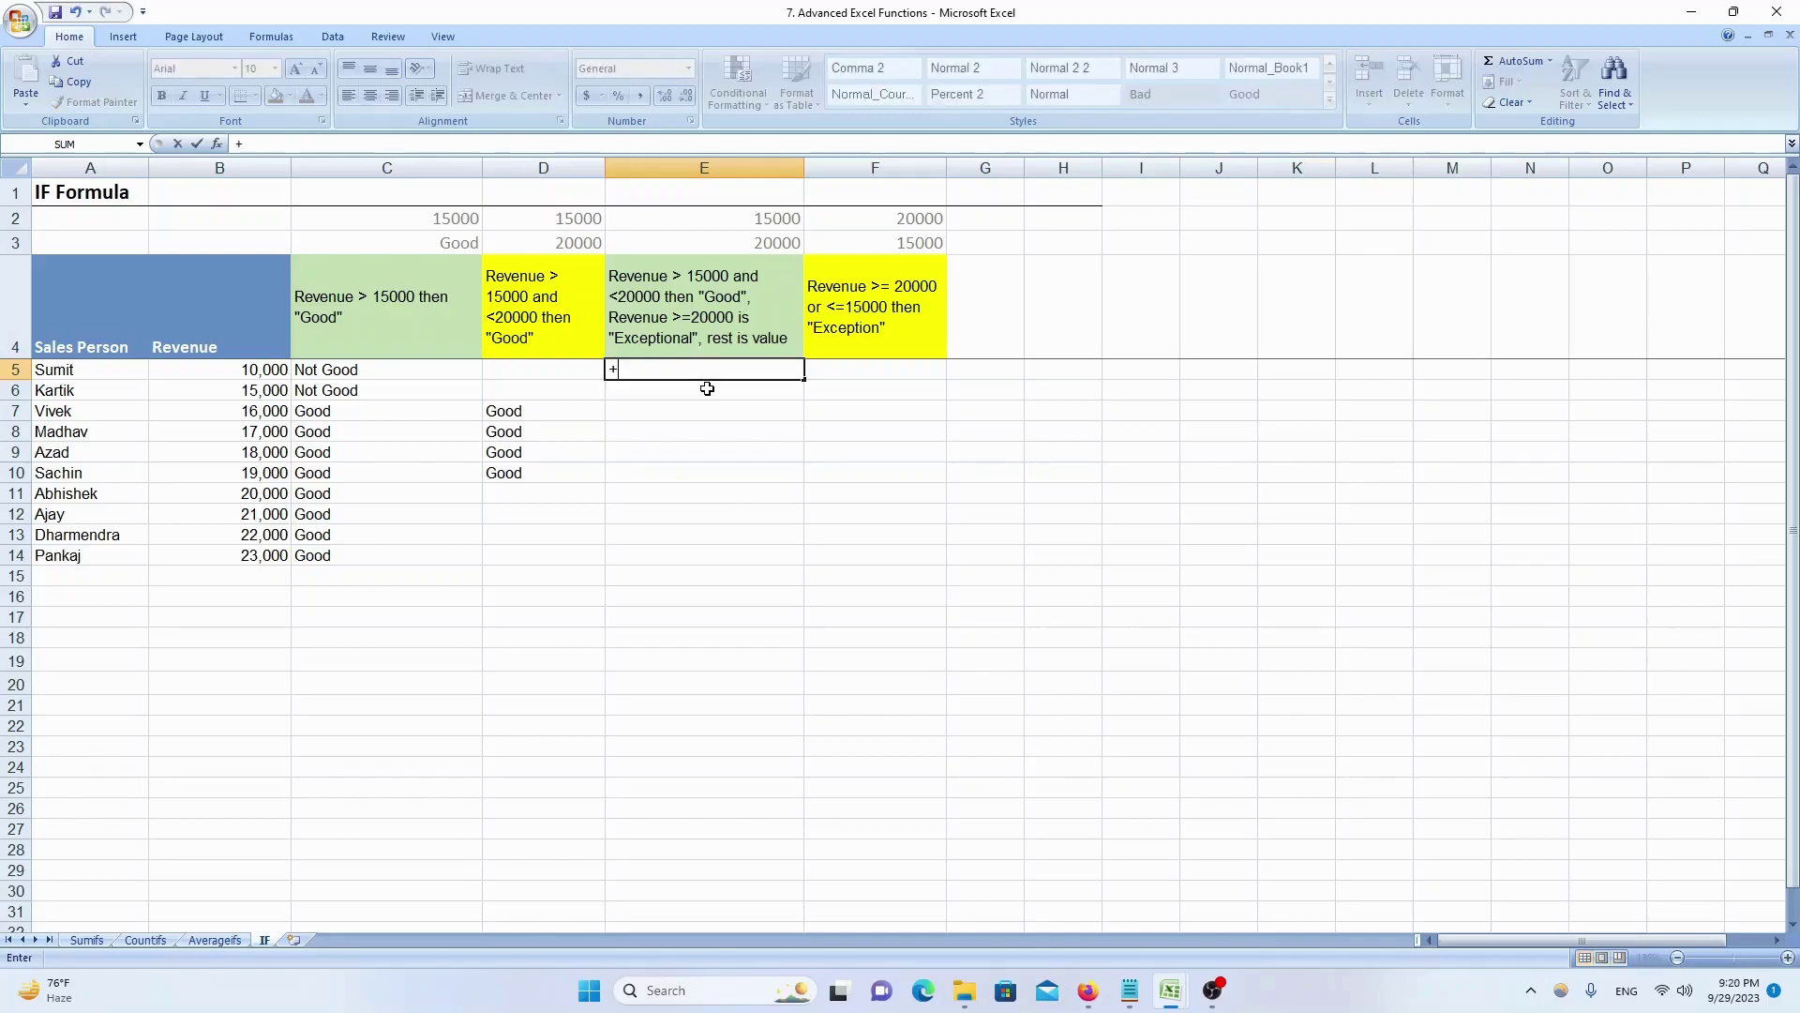
pyautogui.write('IF(')
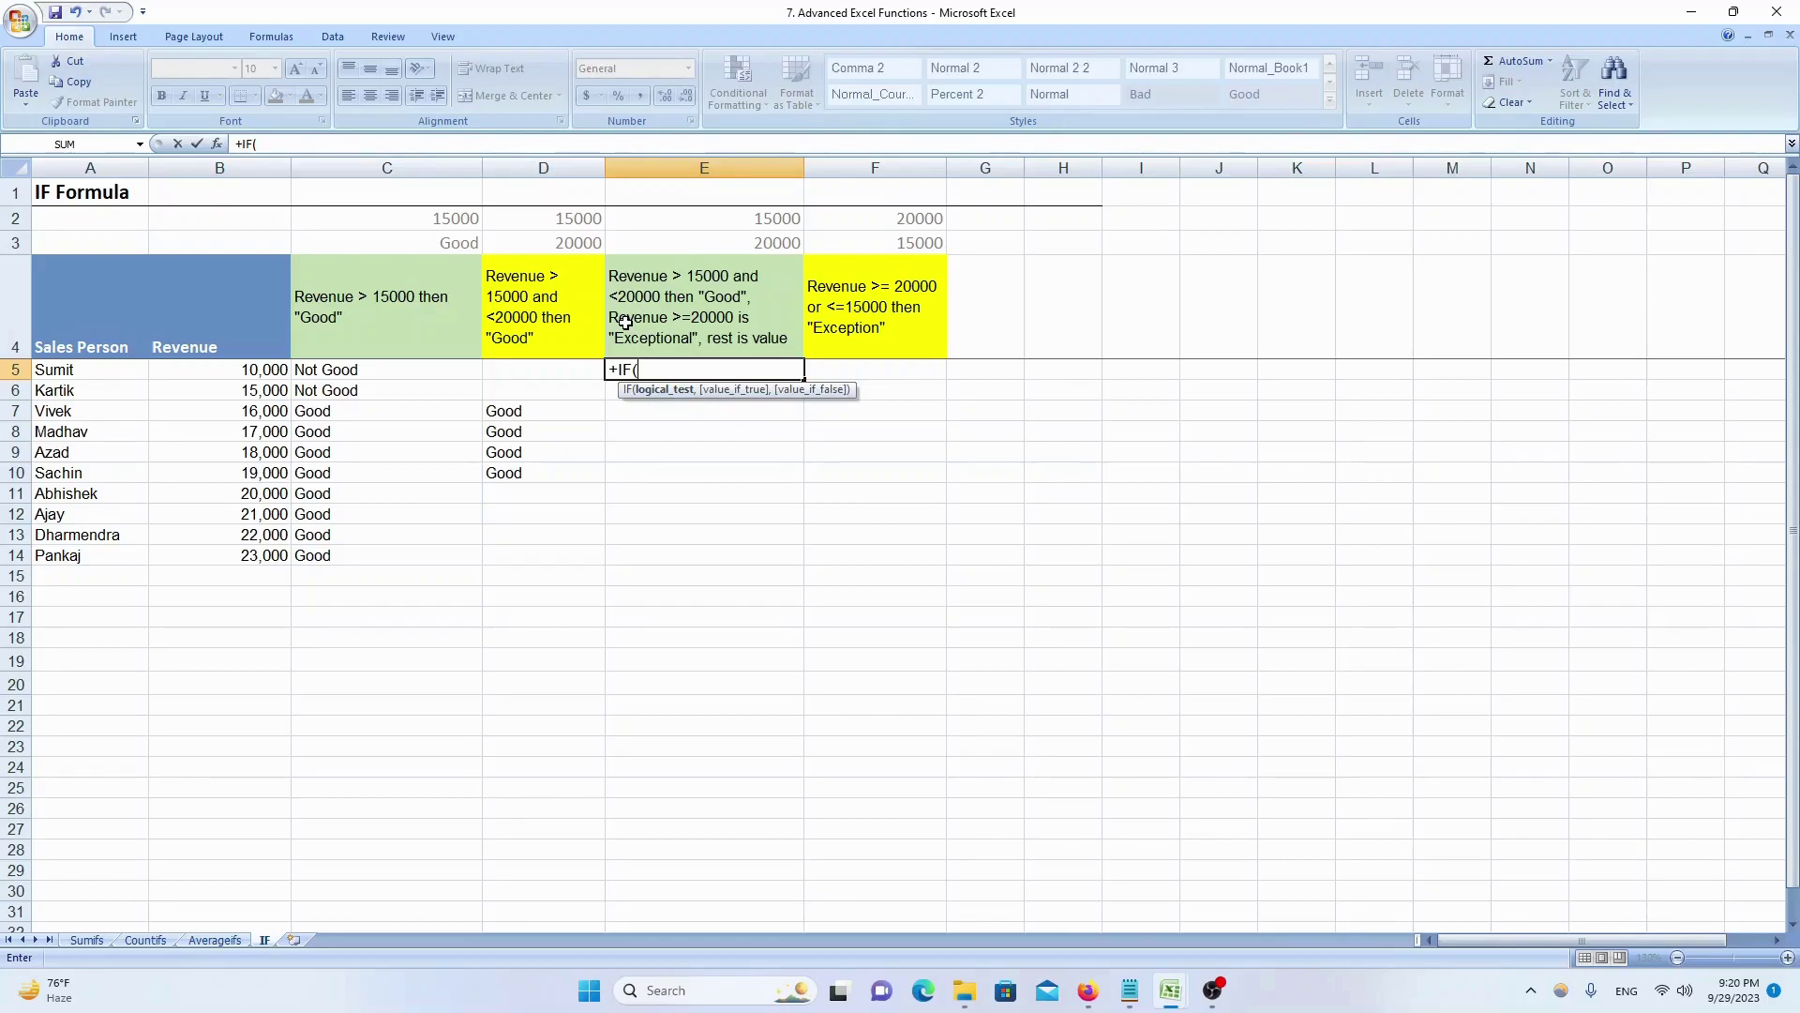
pyautogui.press('Left')
pyautogui.press('Left')
pyautogui.press('Left')
pyautogui.write('>=')
pyautogui.press('Up')
pyautogui.press('Up')
pyautogui.press('Up')
pyautogui.press('Down')
pyautogui.press('F4')
# - Add "Exceptional" as the true result in E5 and nest IF(AND( as the false argument
pyautogui.write(',"Exce')
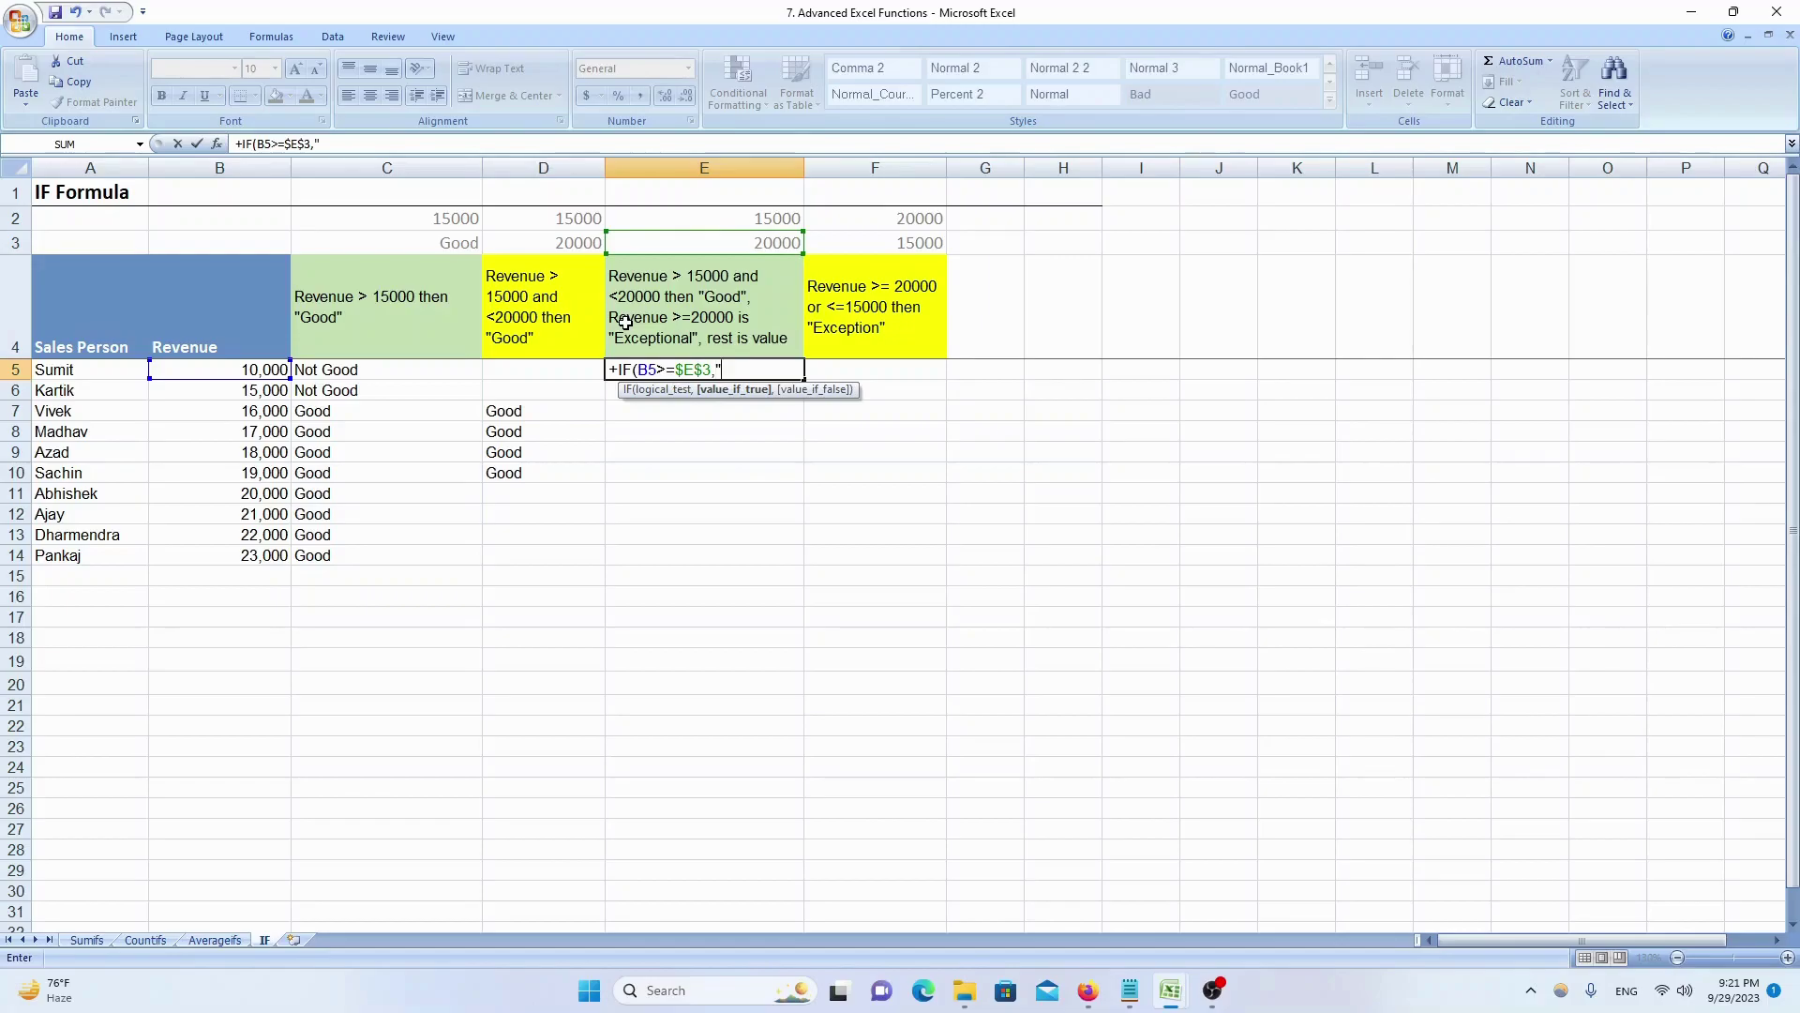
pyautogui.write('ptional",')
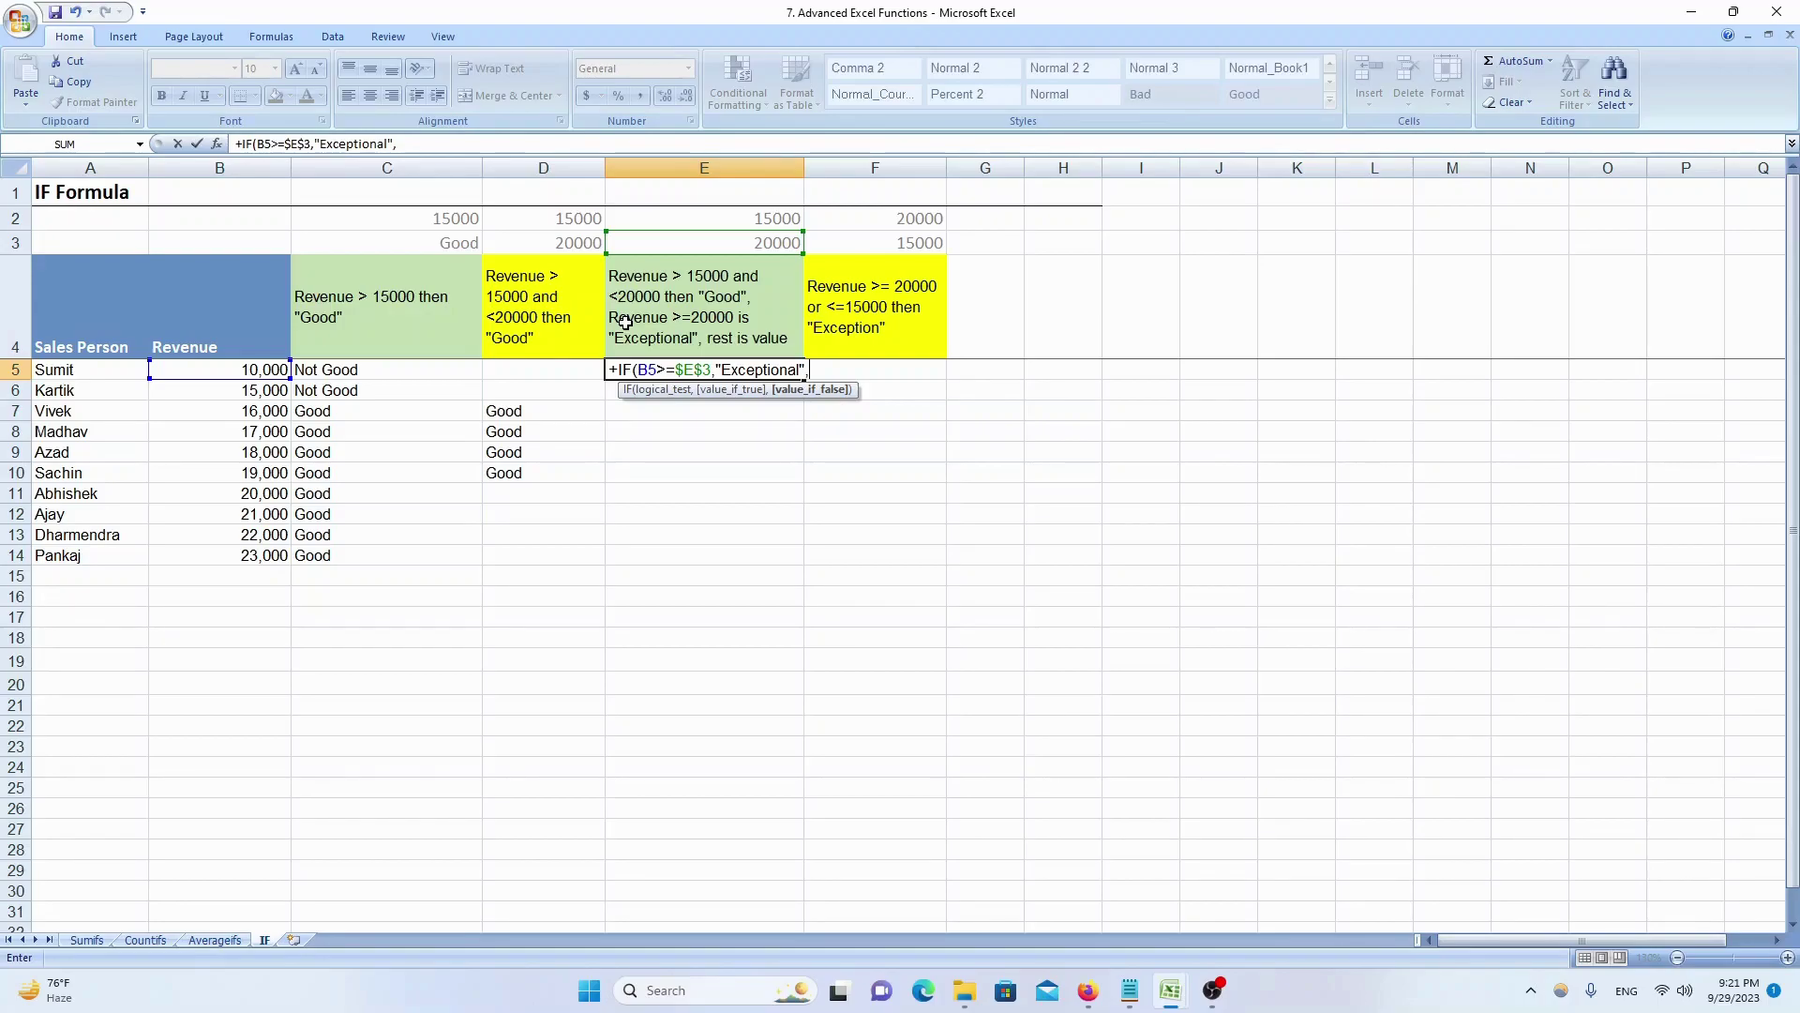
pyautogui.write('if')
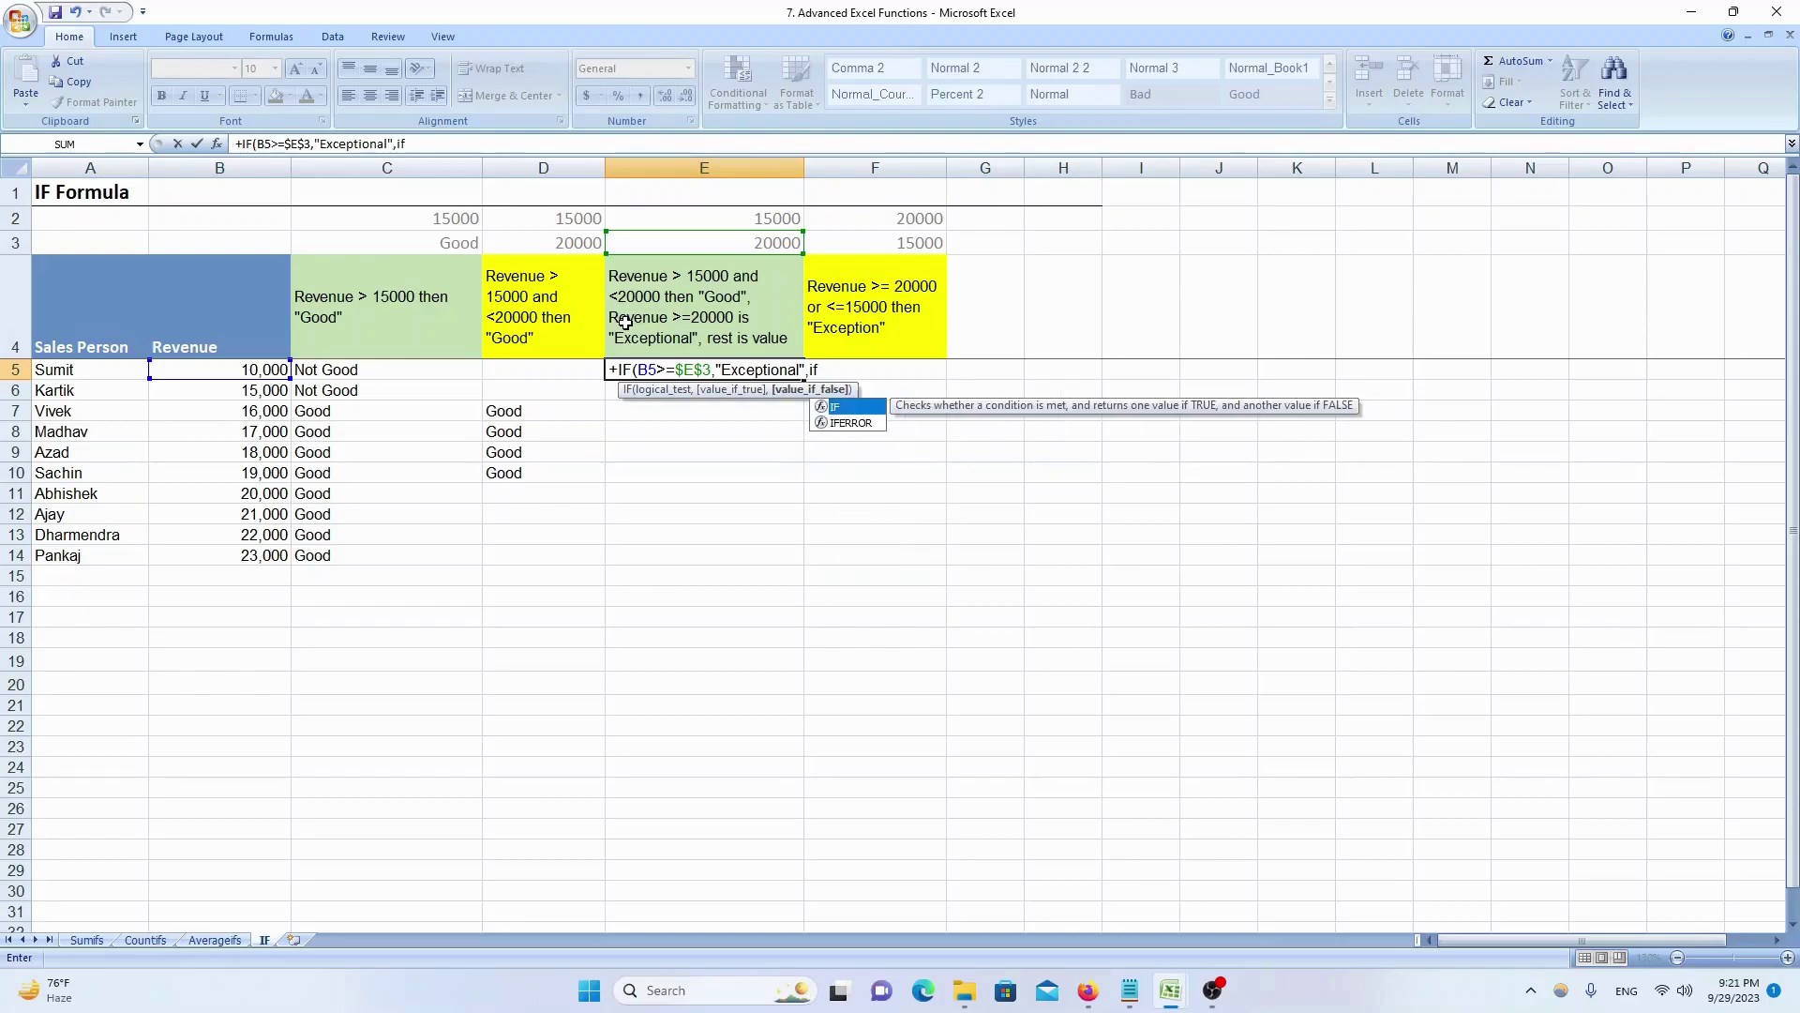
pyautogui.press('Tab')
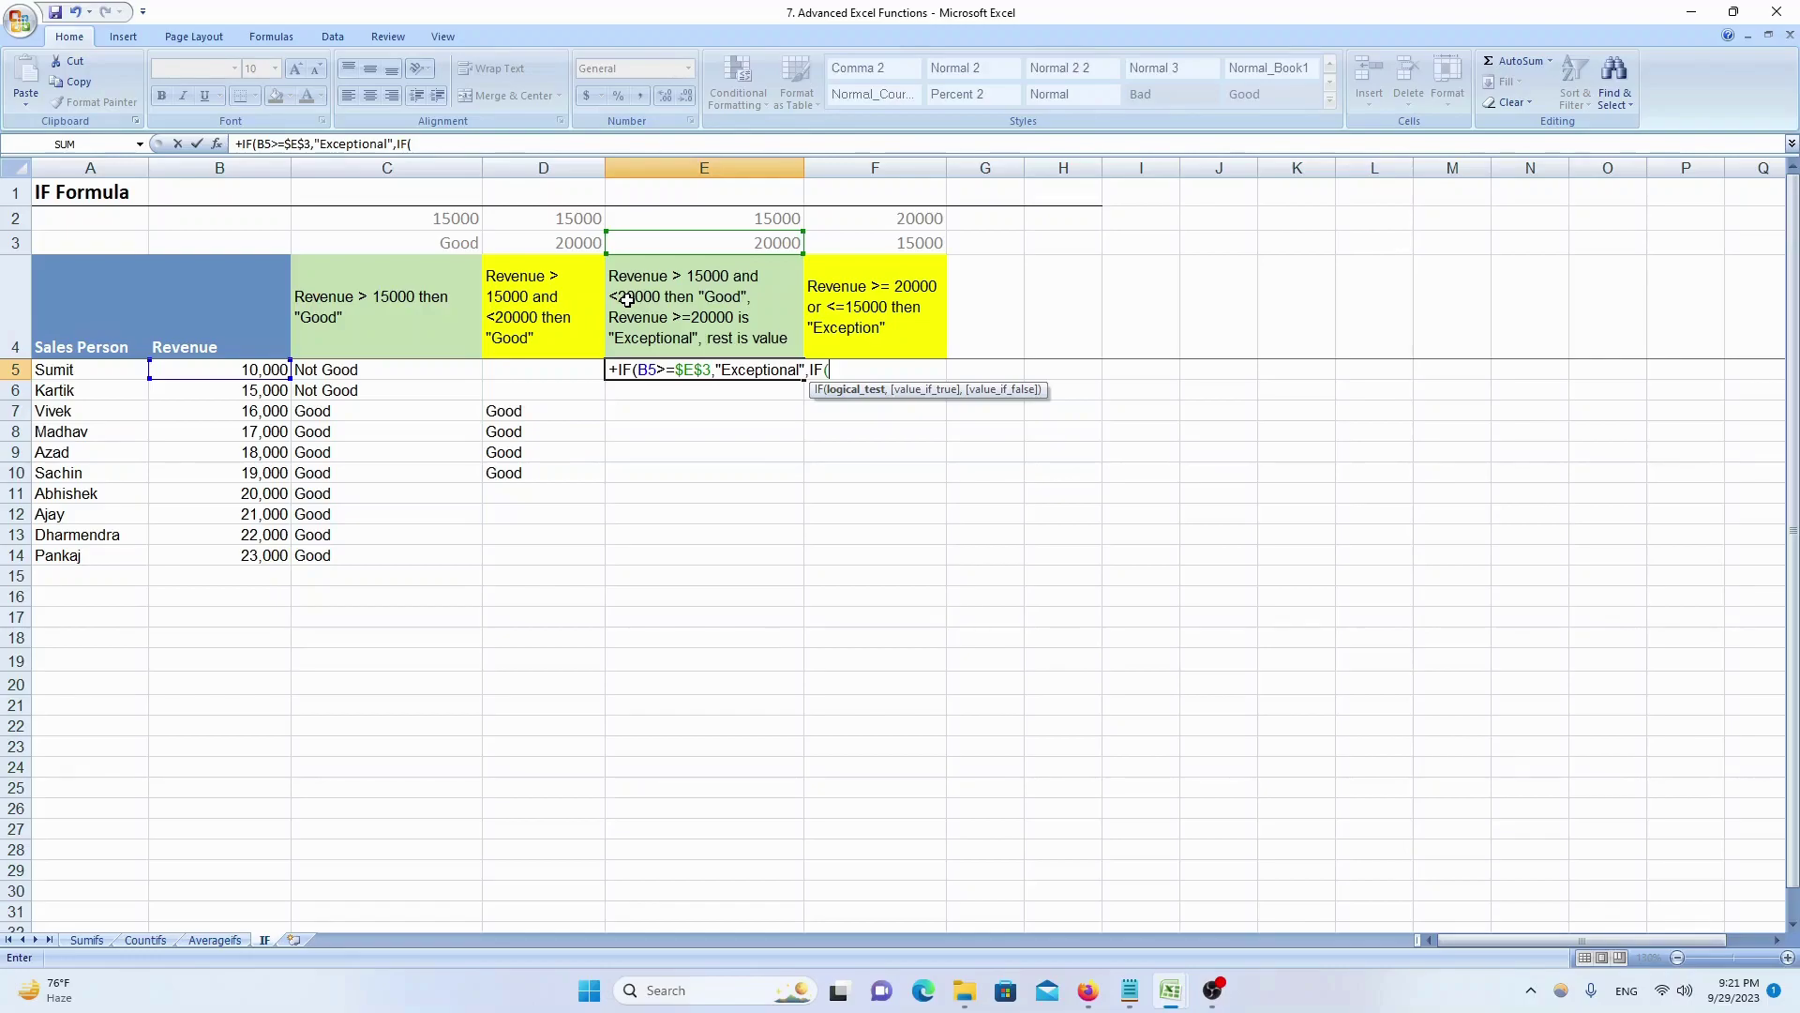
pyautogui.write('and')
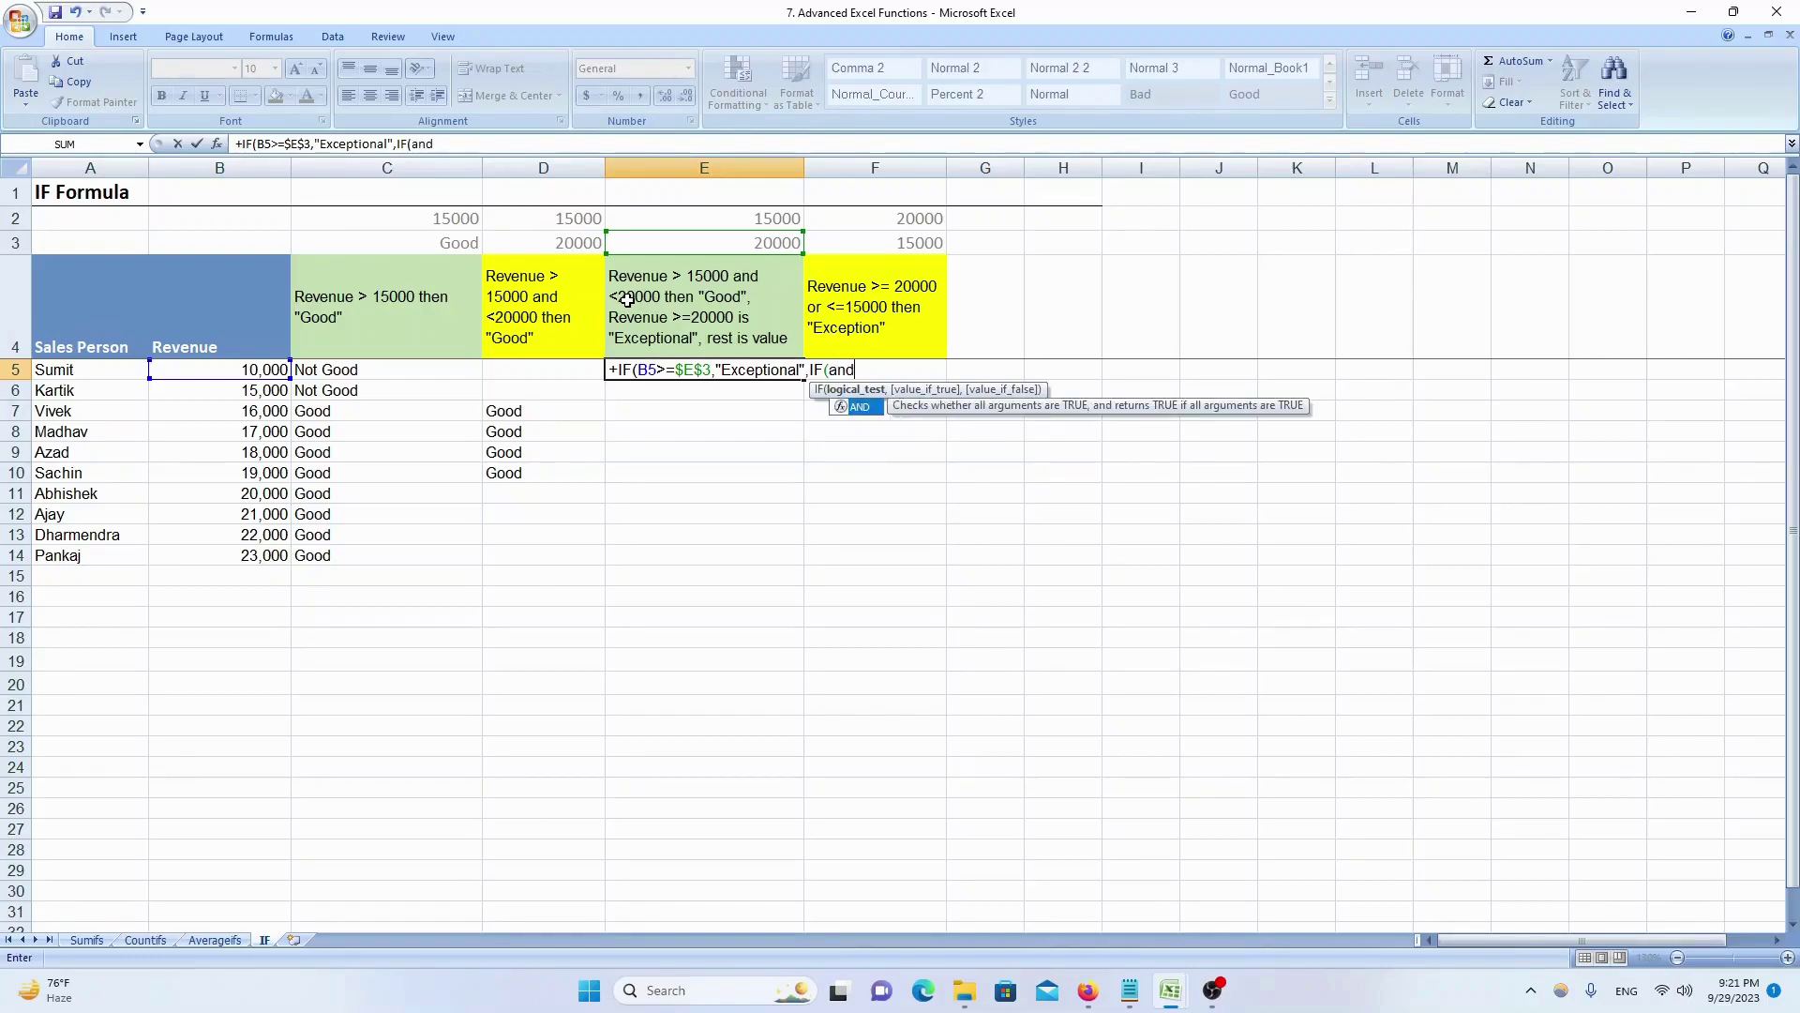
pyautogui.press('Tab')
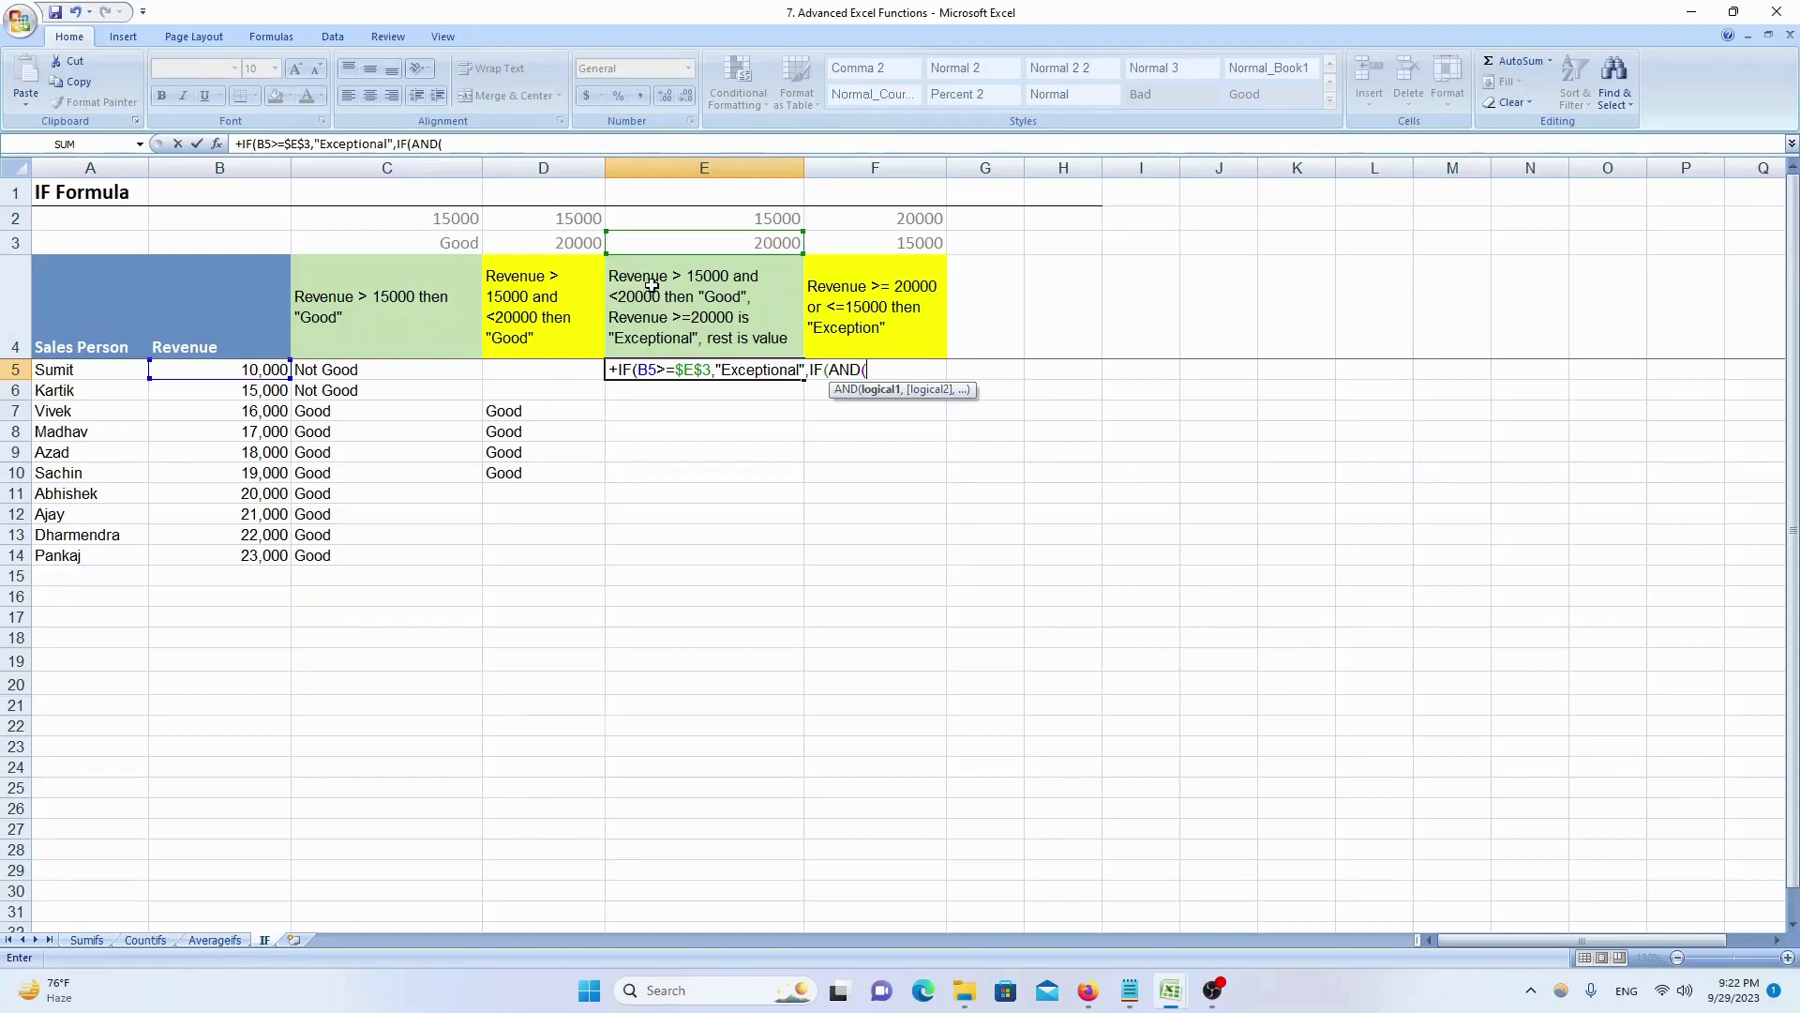
# - Enter B5>$E$2 and B5<$E$3 as the conditions of the nested AND test in E5 and close that test
pyautogui.click(208, 373)
pyautogui.write('>')
pyautogui.click(791, 221)
pyautogui.press('F4')
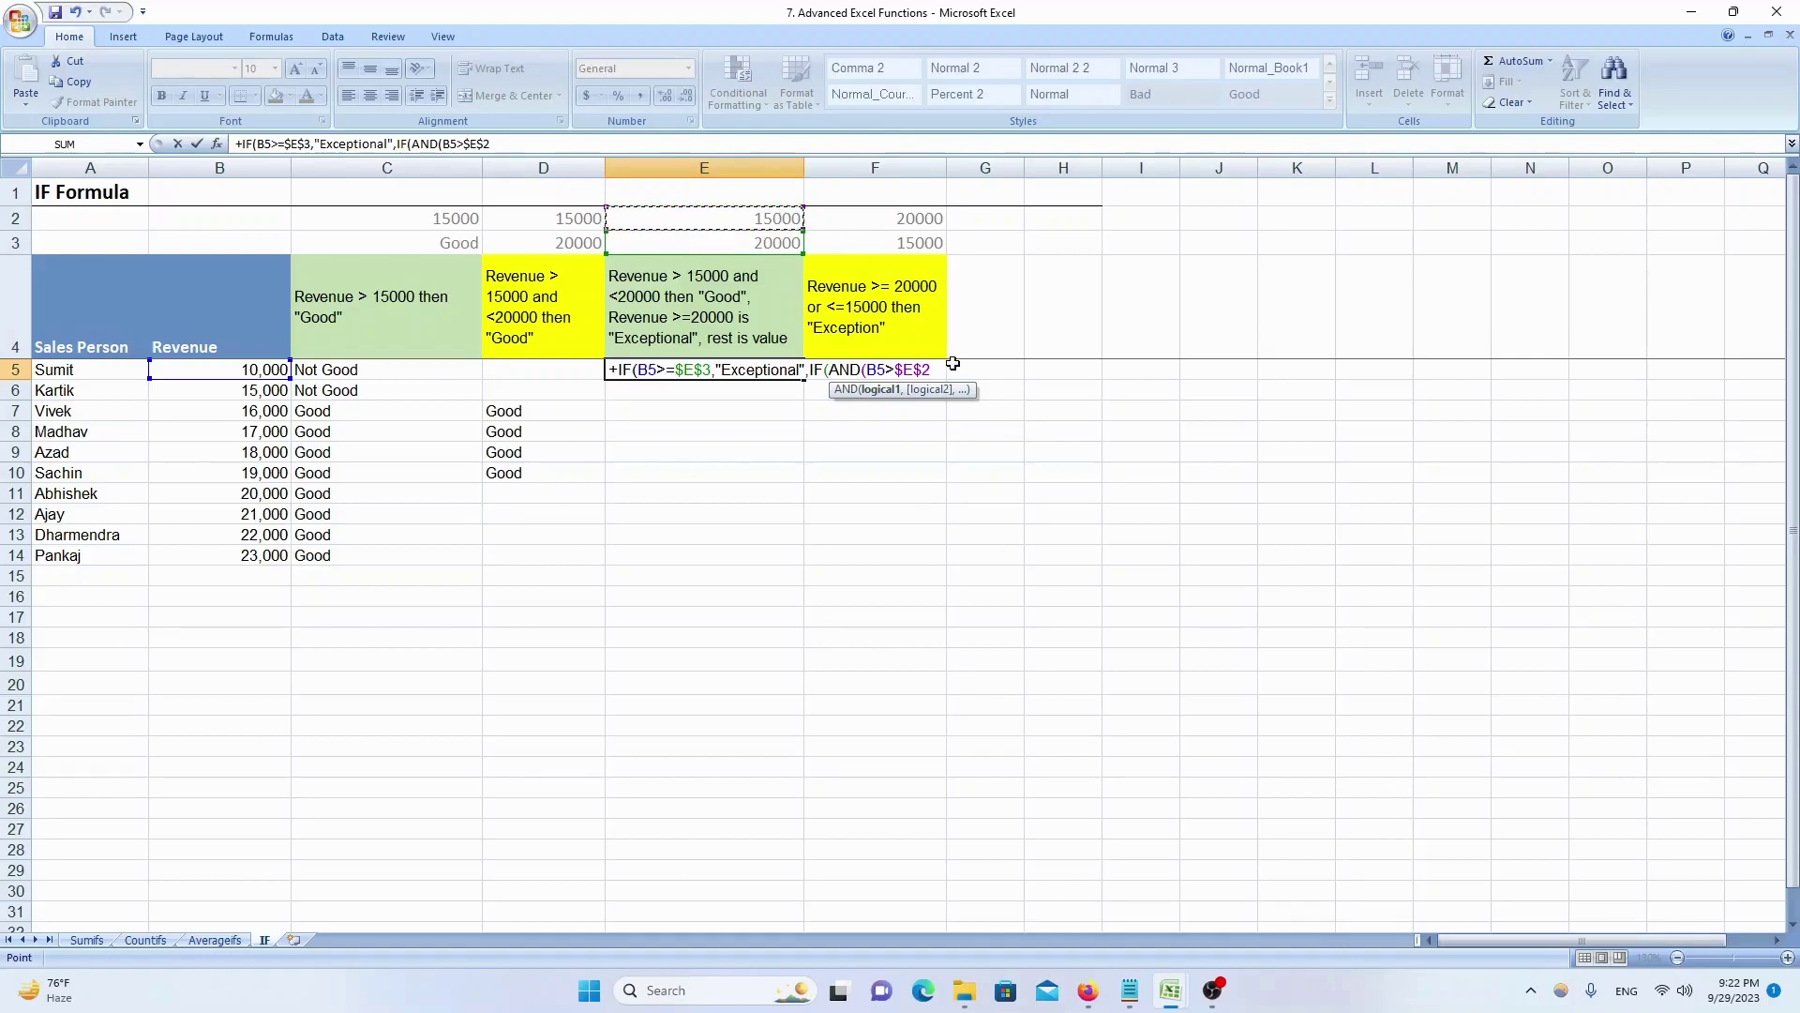
pyautogui.write(',')
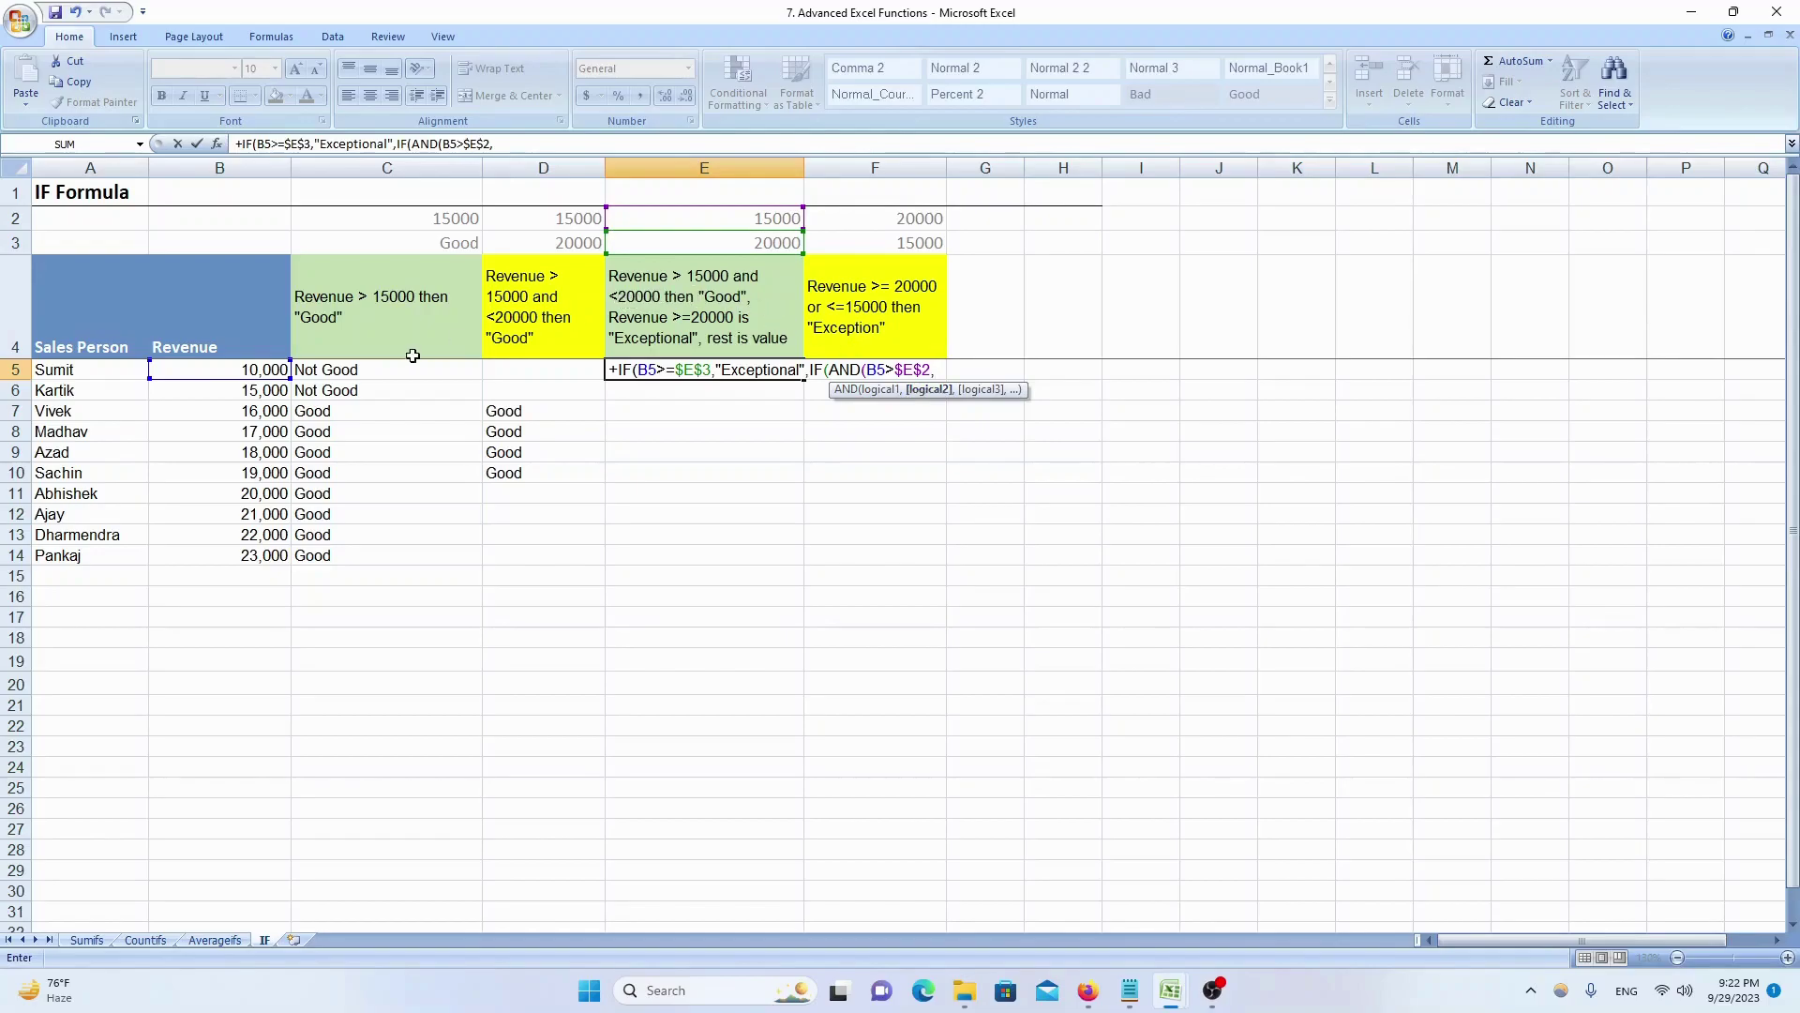
pyautogui.click(208, 372)
pyautogui.write('<')
pyautogui.click(783, 242)
pyautogui.press('F4')
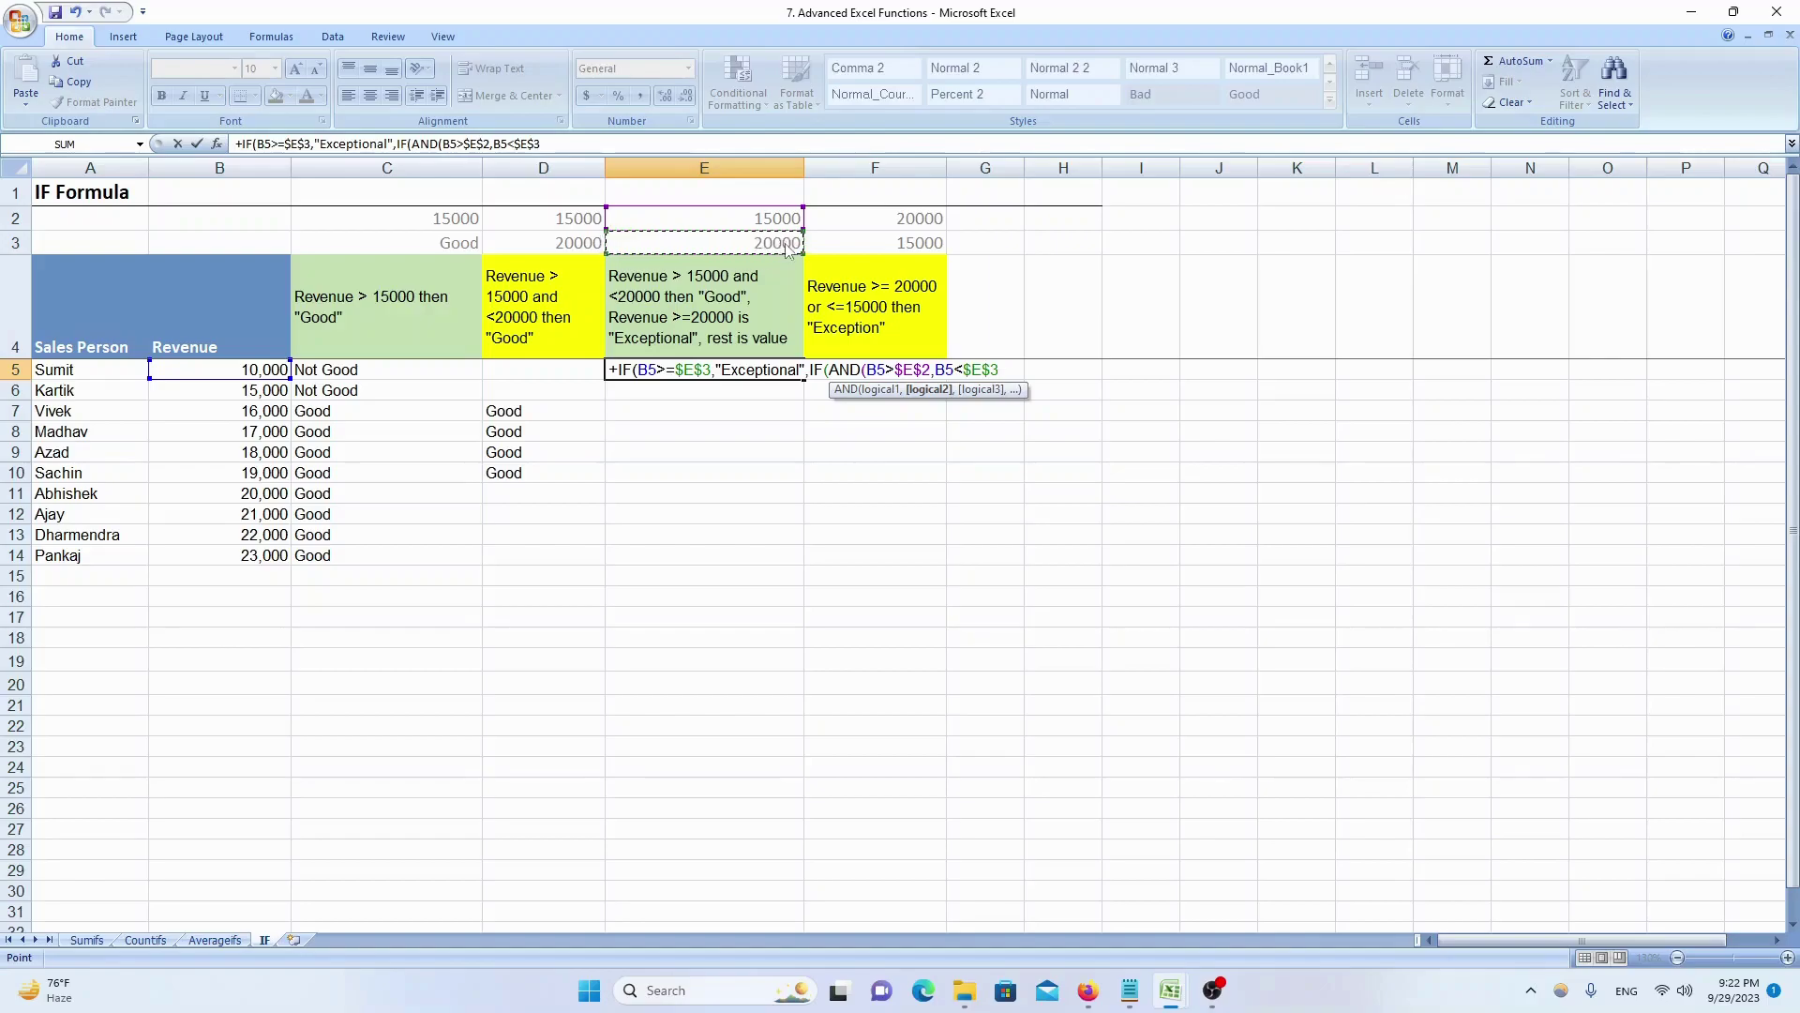
pyautogui.write(')')
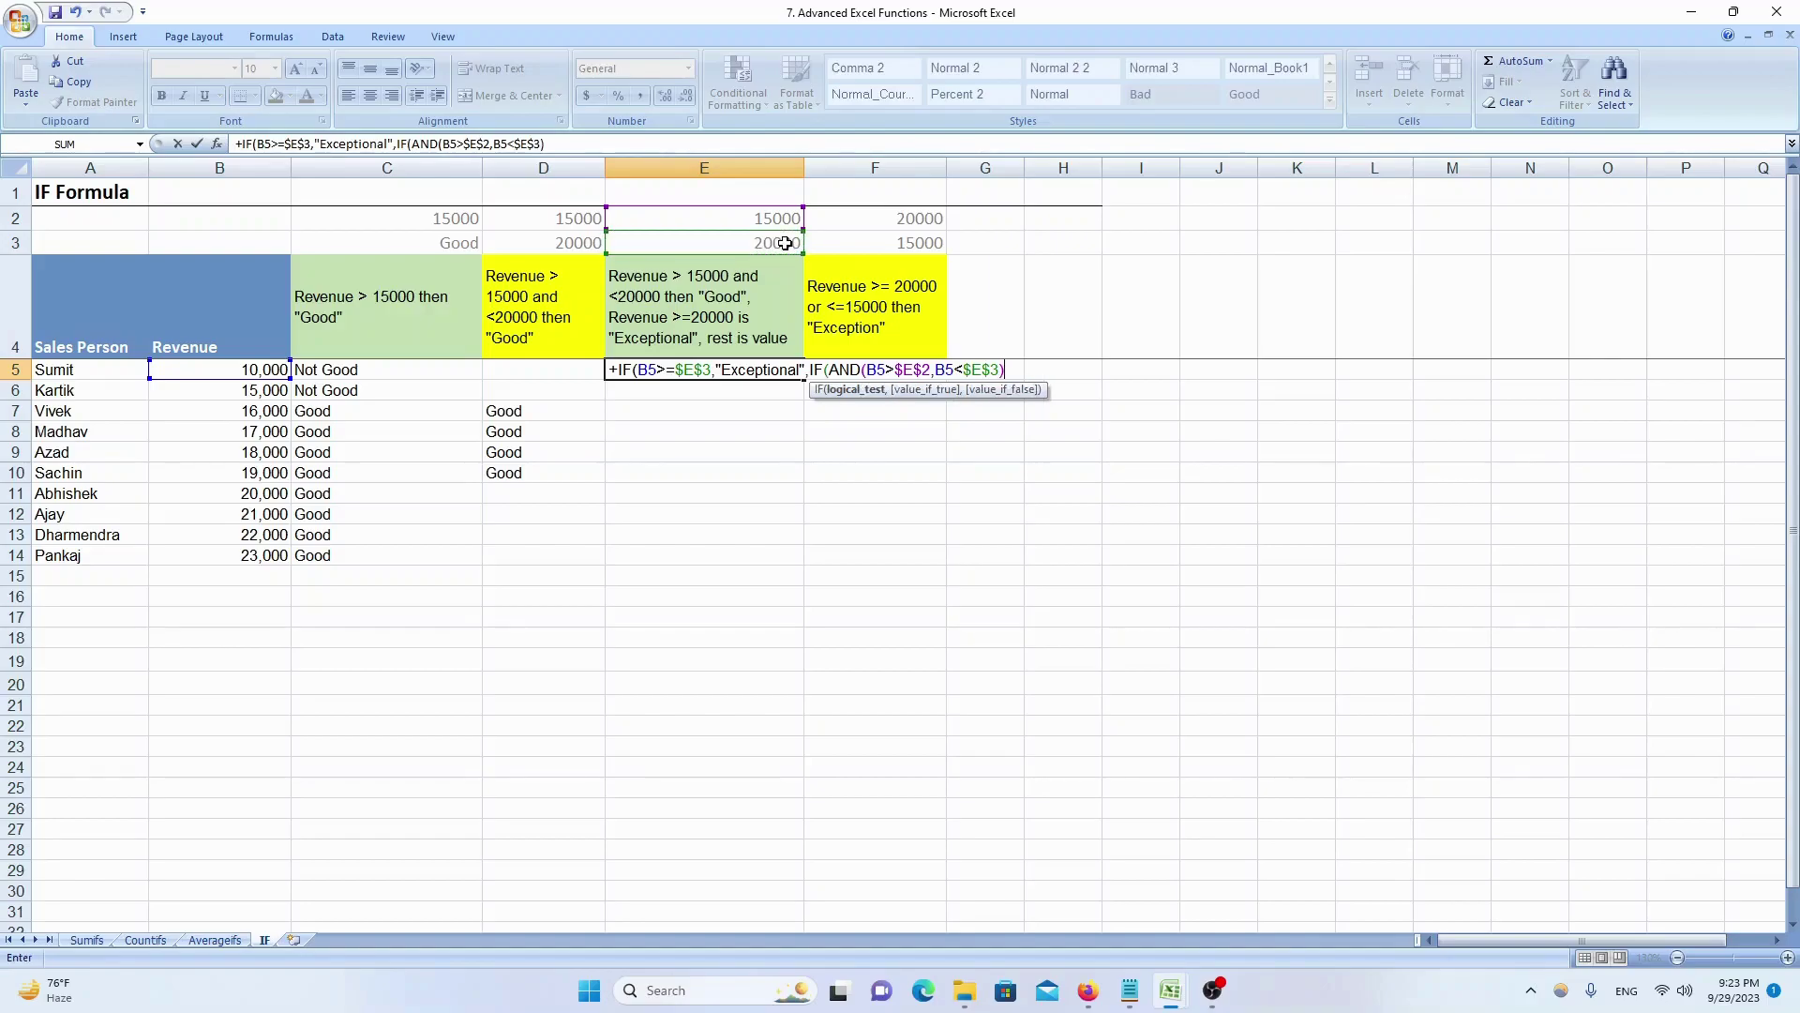
pyautogui.write(',')
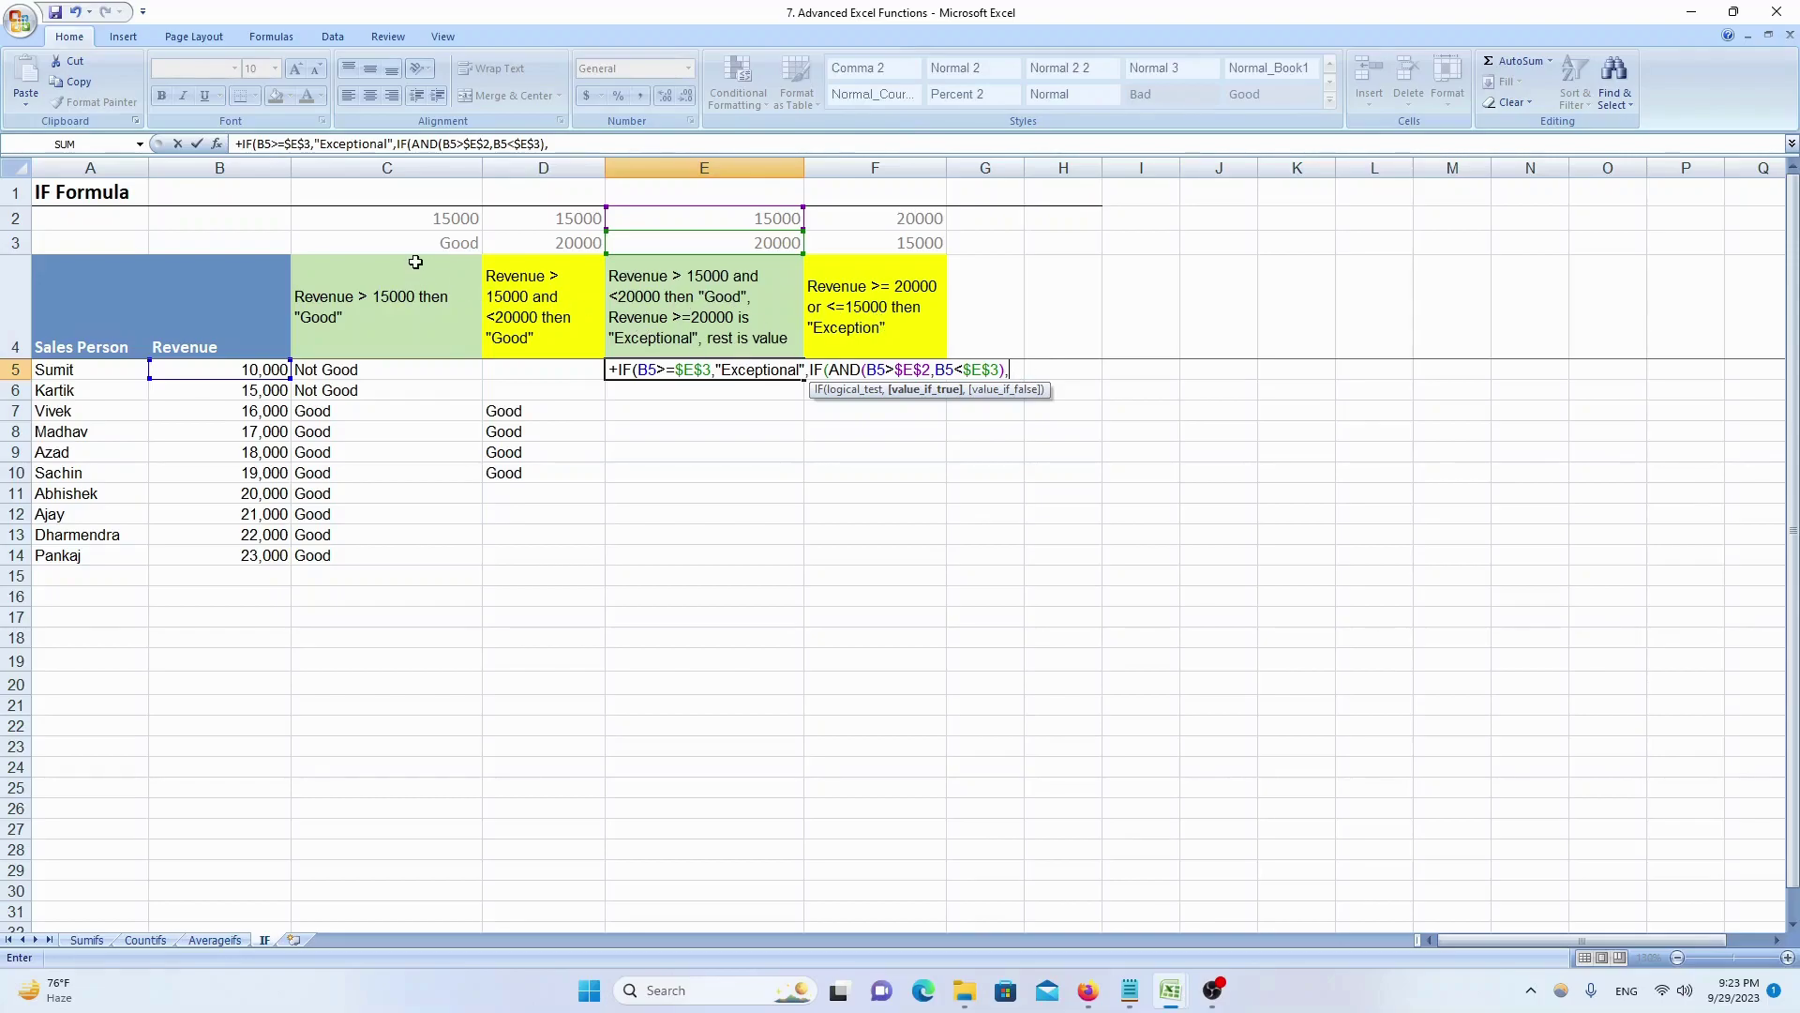
# - Finish the nested IF in E5 with $C$3 as the true result and B5 as the false result, closing both functions
pyautogui.click(443, 244)
pyautogui.press('F4')
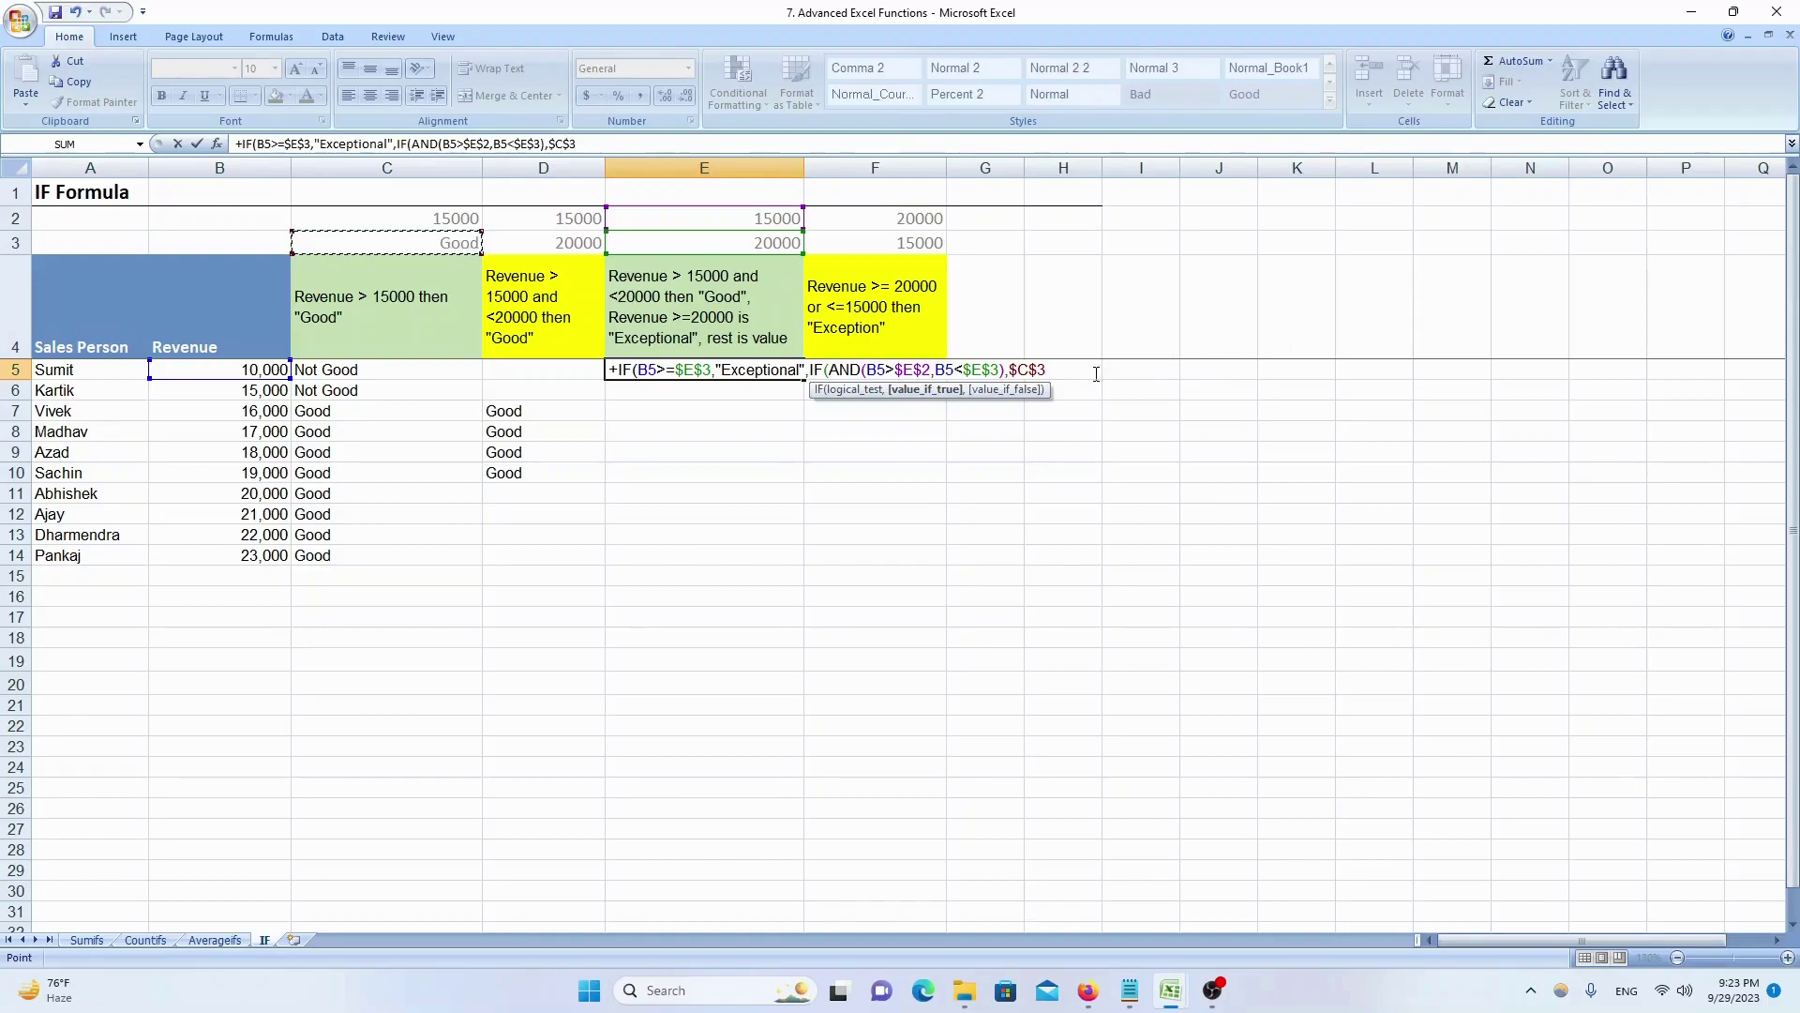
pyautogui.write(',')
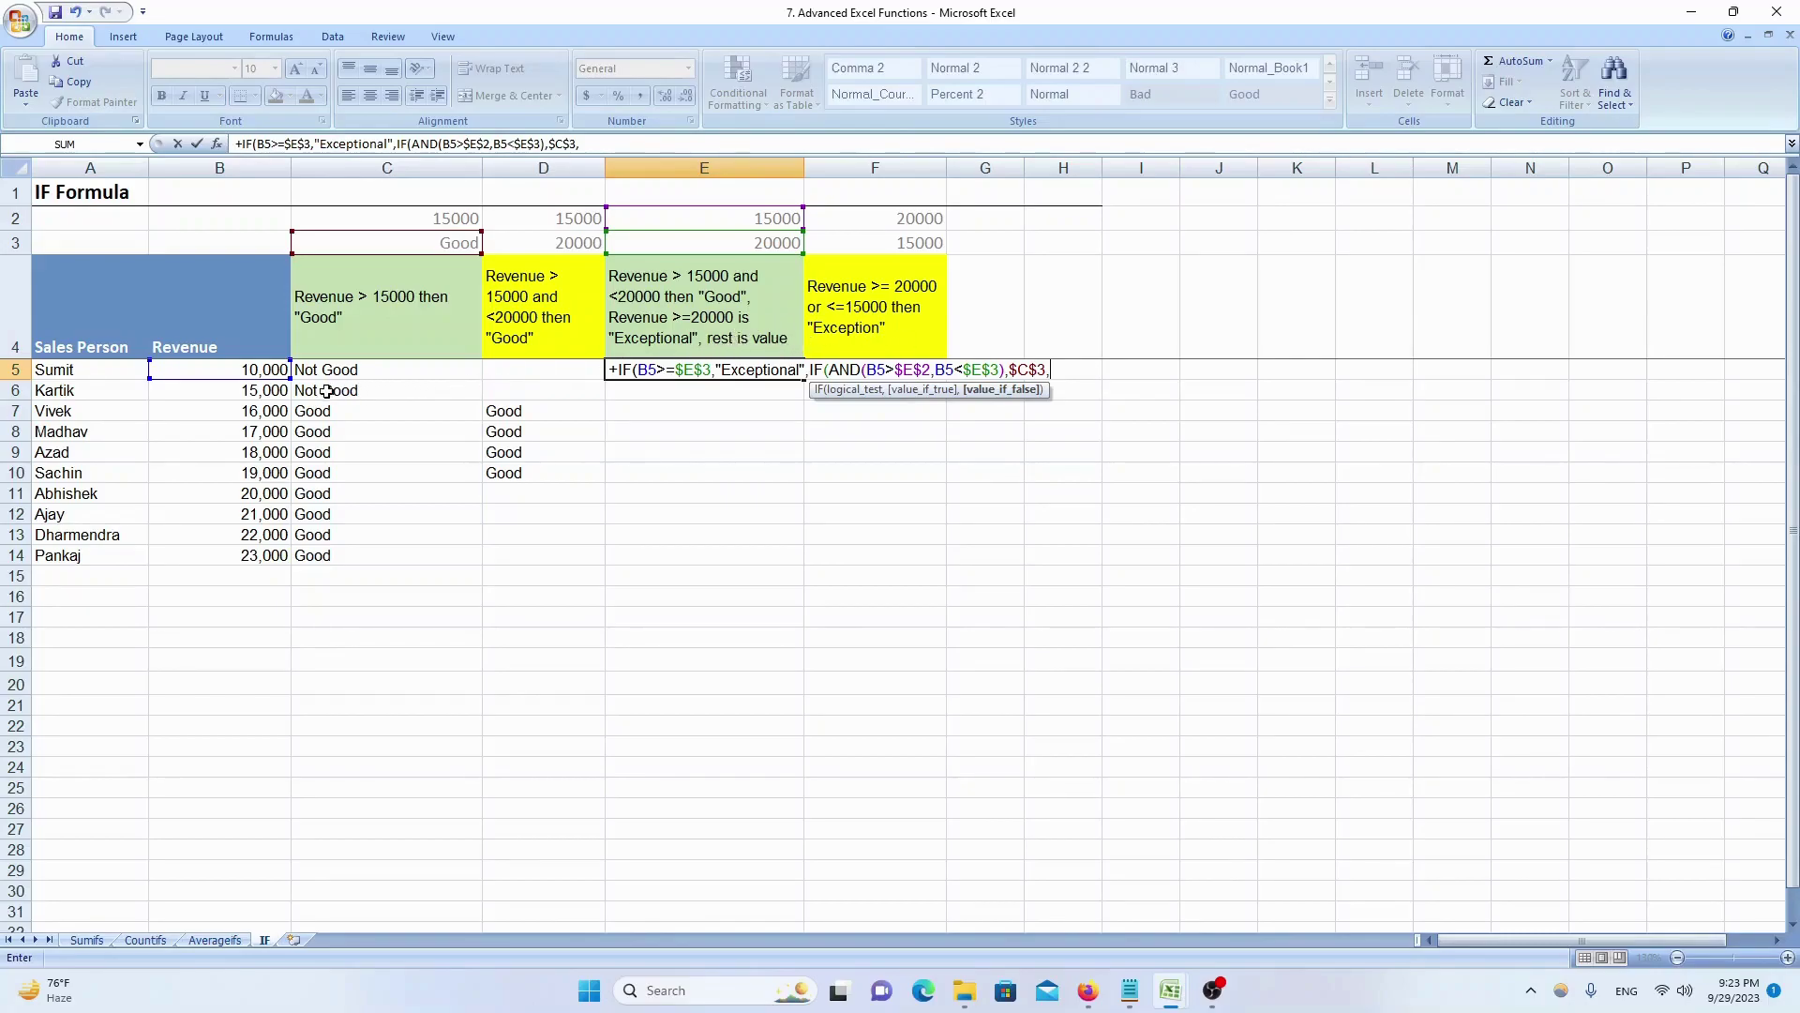
pyautogui.click(222, 369)
pyautogui.write(')')
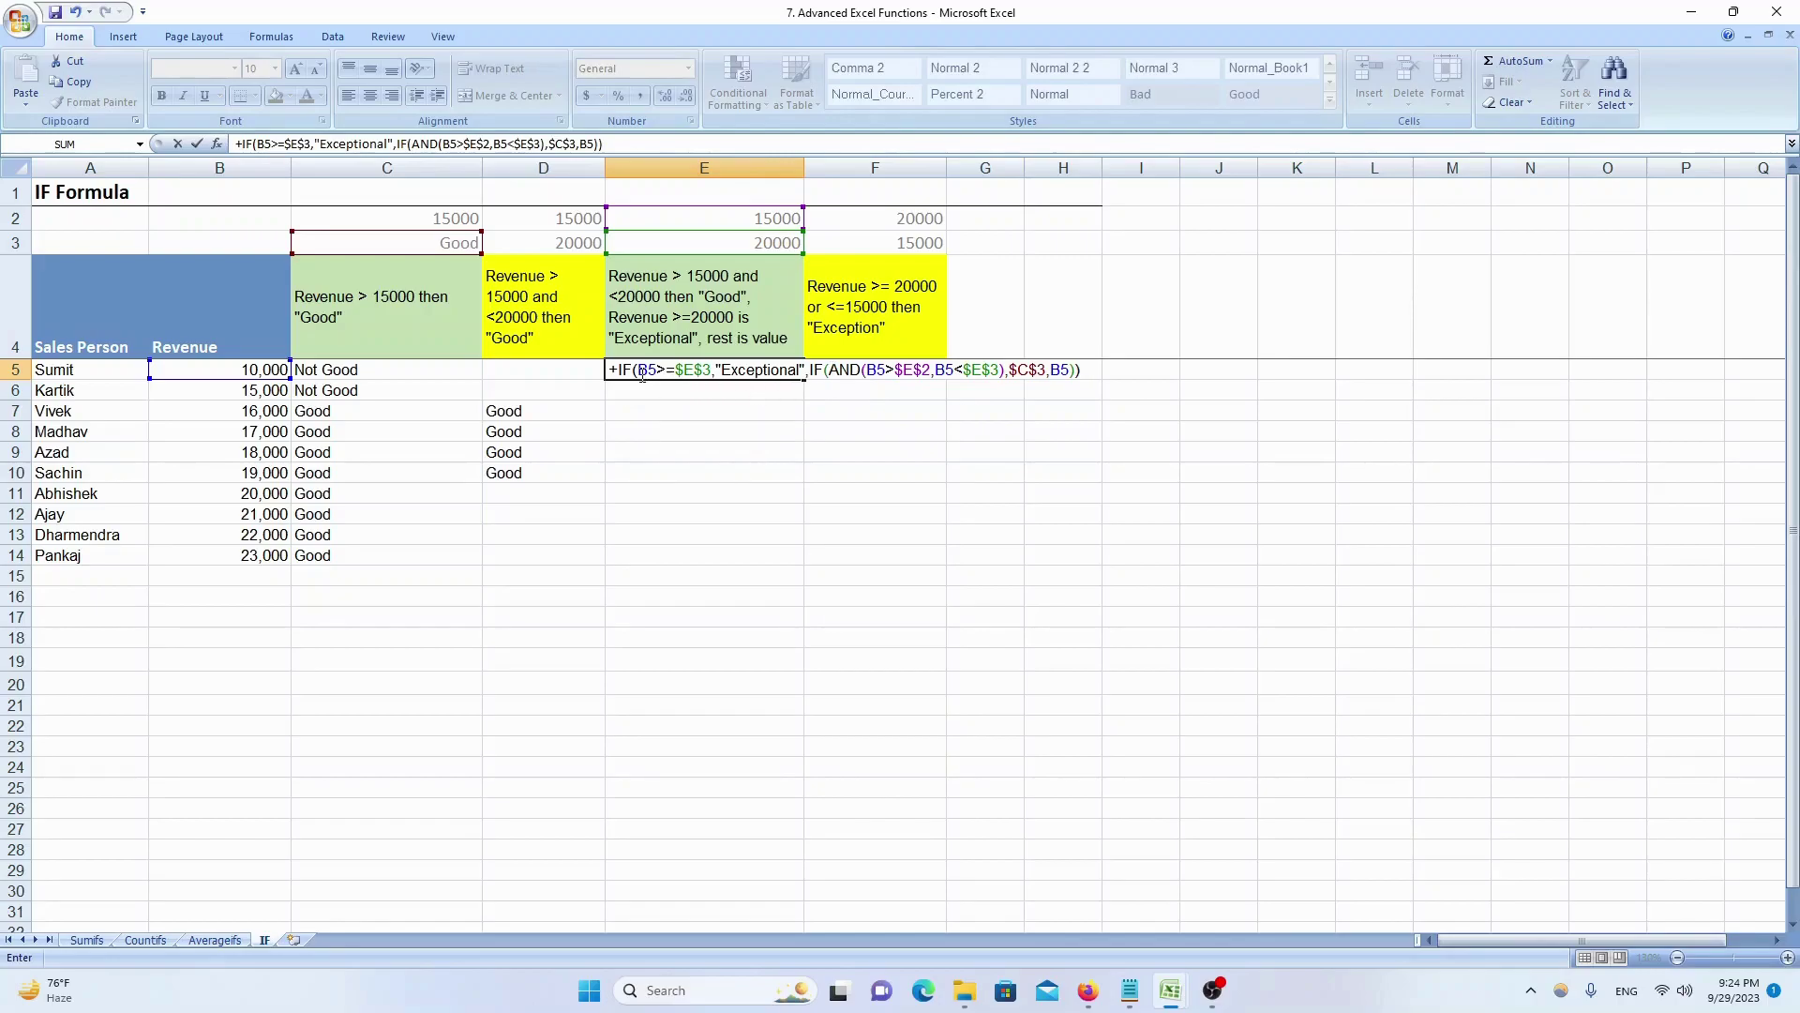
pyautogui.moveTo(632, 370); pyautogui.dragTo(636, 371)
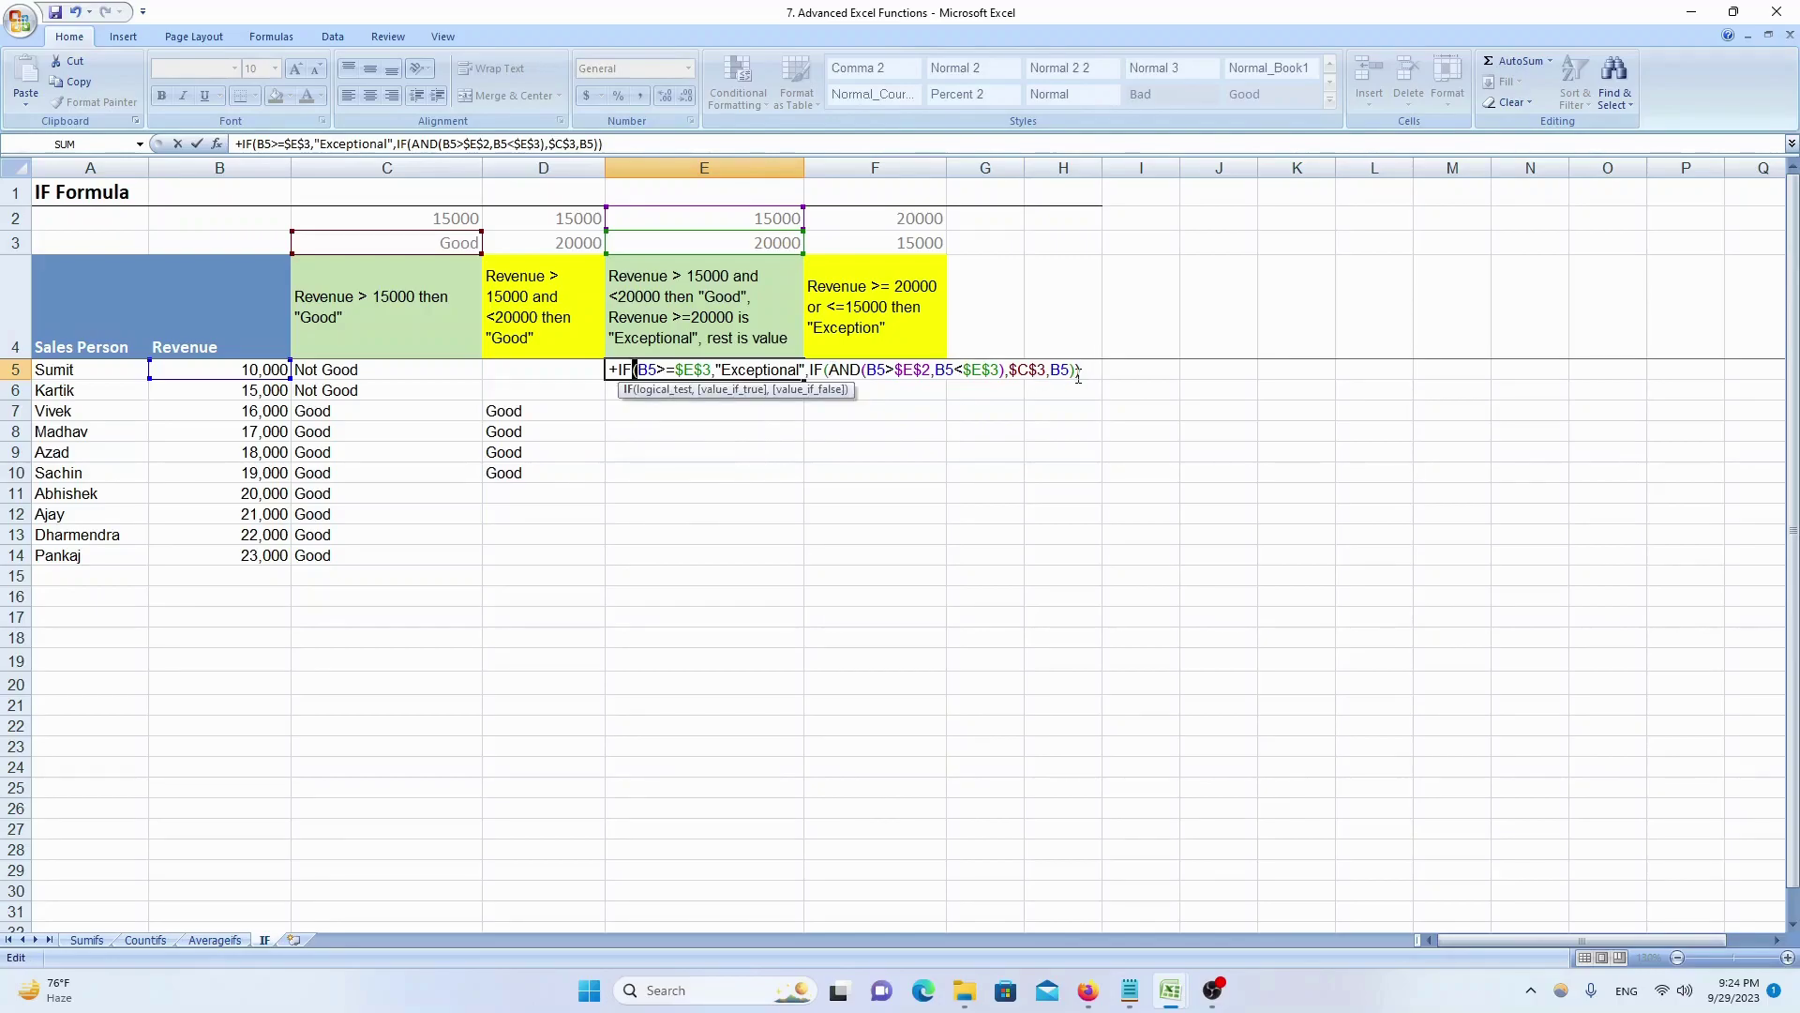
pyautogui.press('Return')
pyautogui.press('Up')
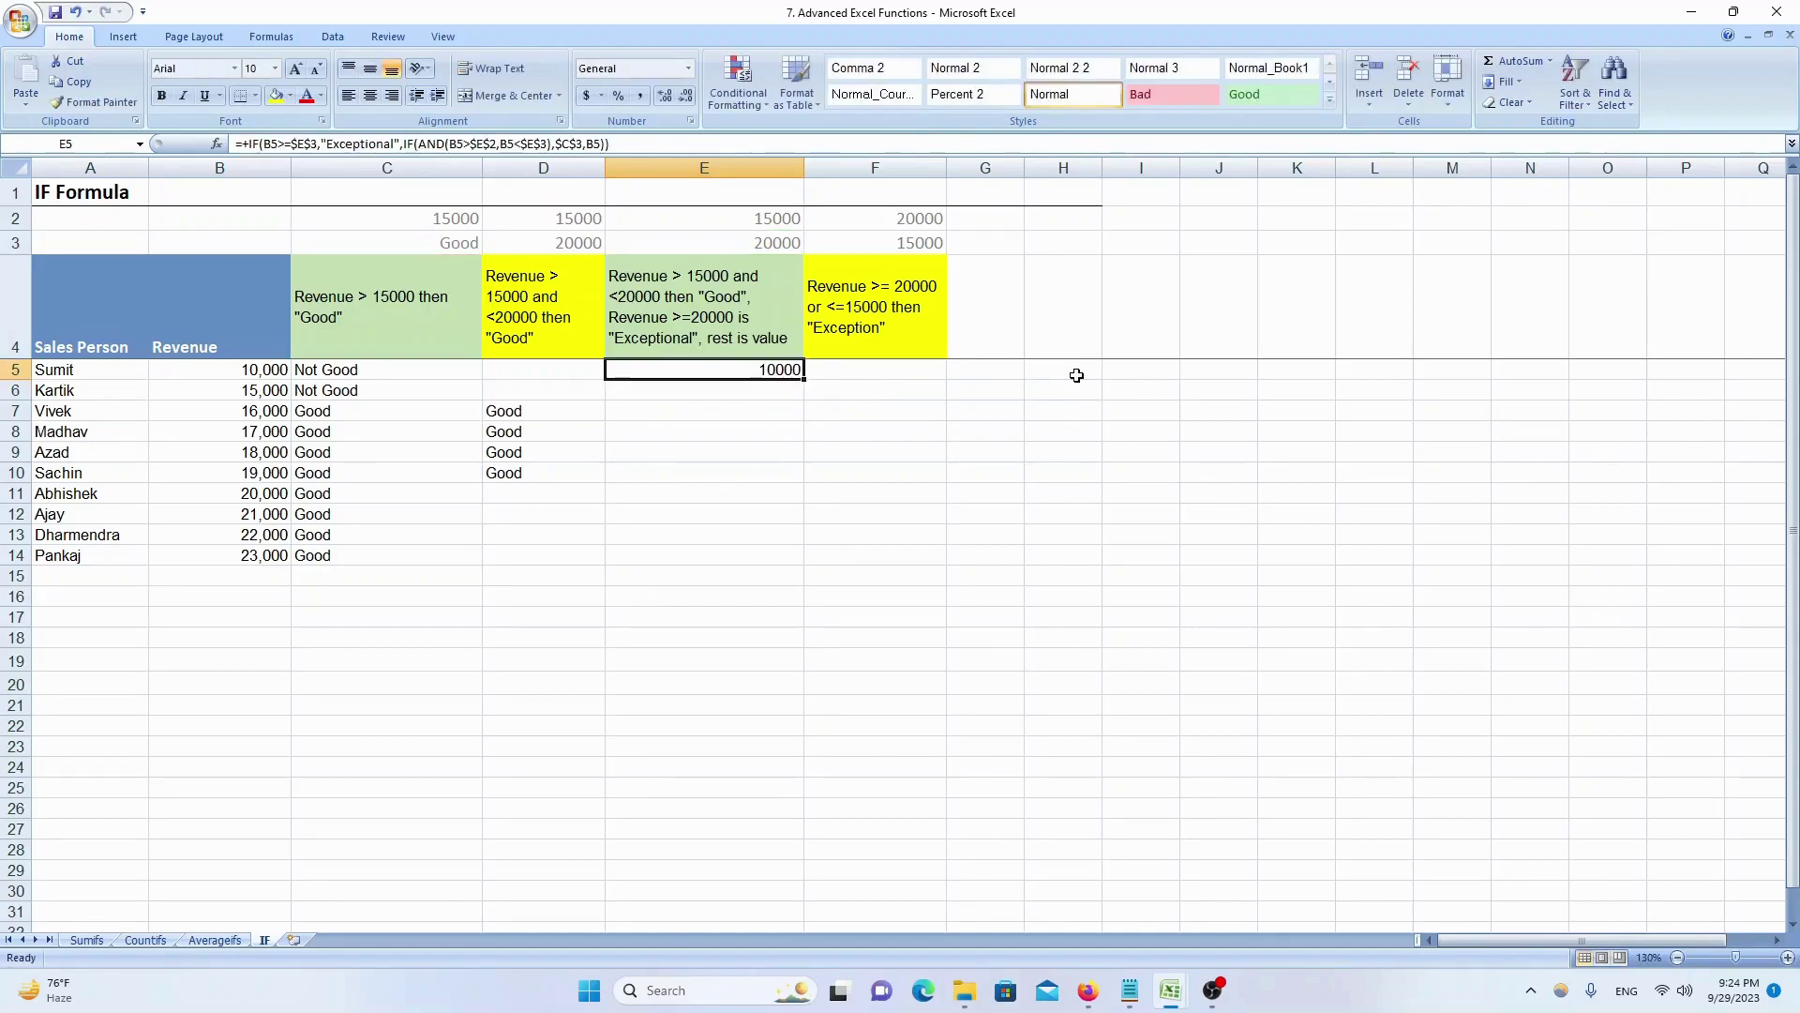
# - Fill the nested IF formula from E5 down through E14
pyautogui.press('Left')
pyautogui.hotkey('ctrl', 'Down')
pyautogui.press('Right')
pyautogui.press('Right')
pyautogui.press('Left')
pyautogui.hotkey('ctrl', 'shift', 'Up')
pyautogui.hotkey('ctrl', 'd')
# - Review the filled nested IF formulas in column E and compare them with the revenue column
pyautogui.hotkey('ctrl', 'Down')
pyautogui.press('Up')
pyautogui.press('Up')
pyautogui.press('Up')
pyautogui.hotkey('ctrl', 'Up')
pyautogui.press('Down')
pyautogui.press('Down')
pyautogui.press('Down')
pyautogui.press('Down')
pyautogui.press('Up')
pyautogui.press('Left')
pyautogui.press('Left')
pyautogui.press('Left')
pyautogui.press('Right')
pyautogui.press('Right')
pyautogui.press('Right')
pyautogui.press('Right')
pyautogui.press('Left')
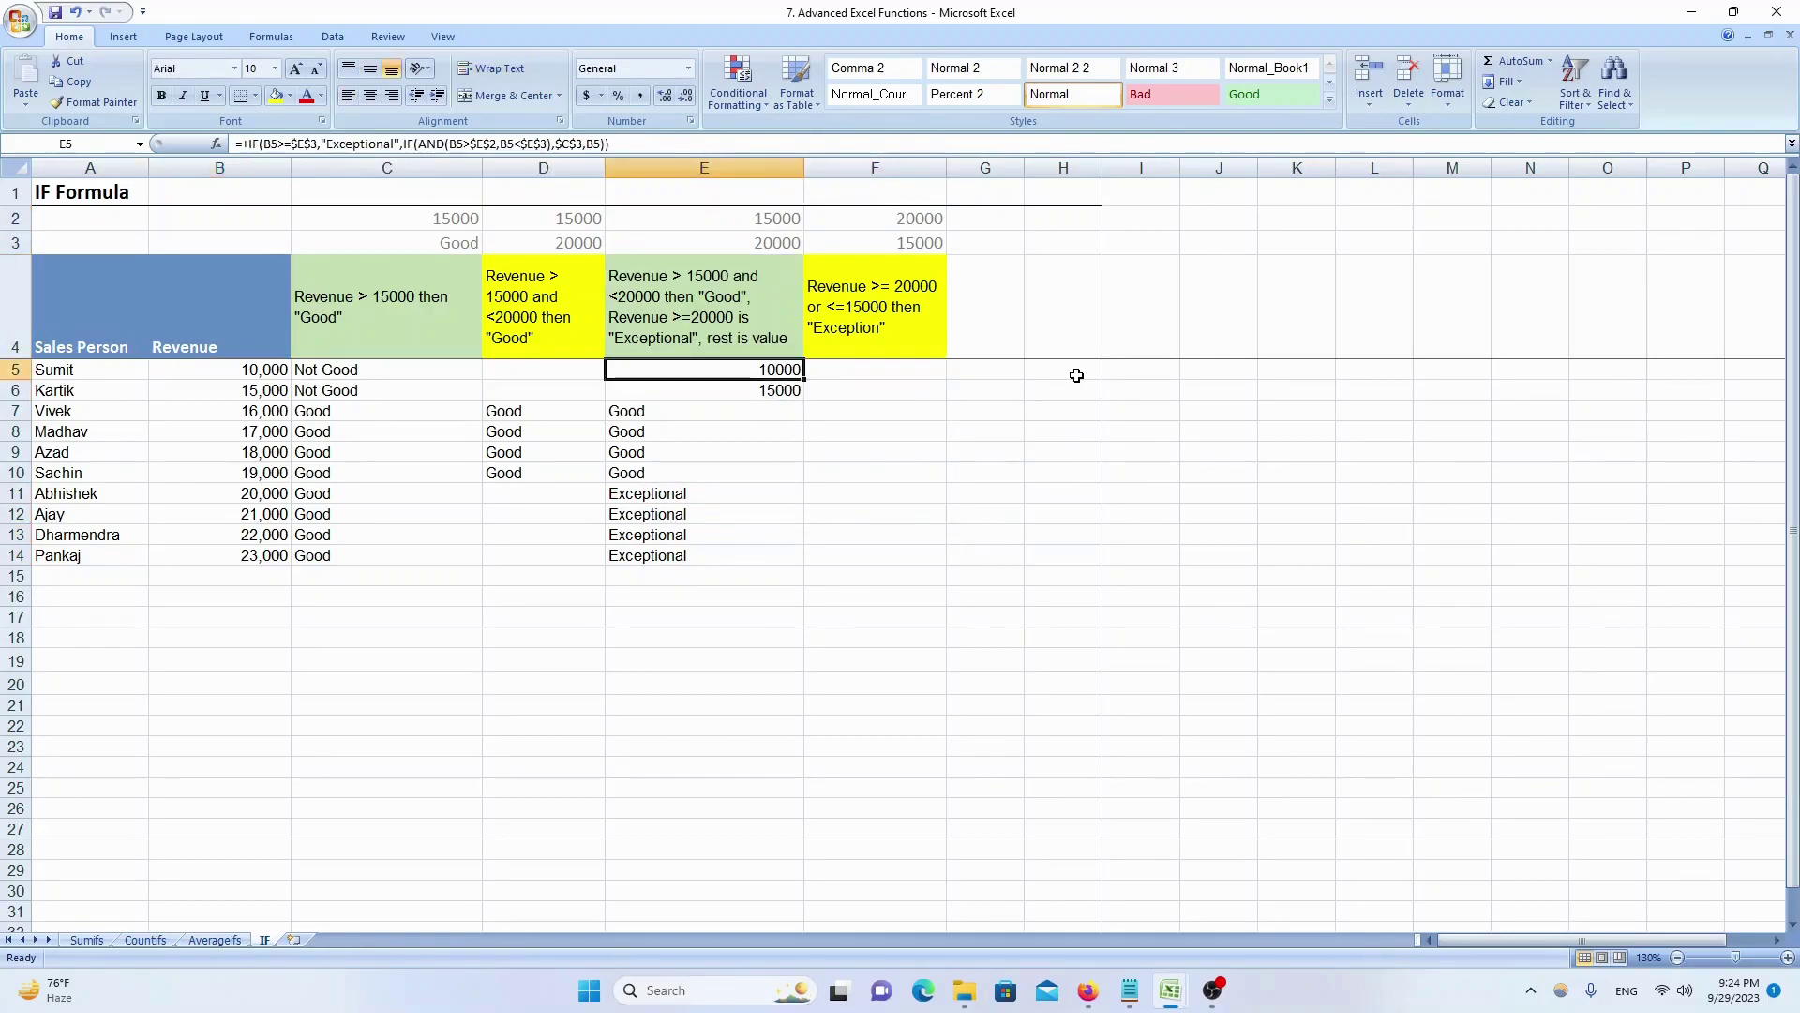
# - Examine the column E results group by group: the plain values, then E7:E10, then E11:E14
pyautogui.press('Down')
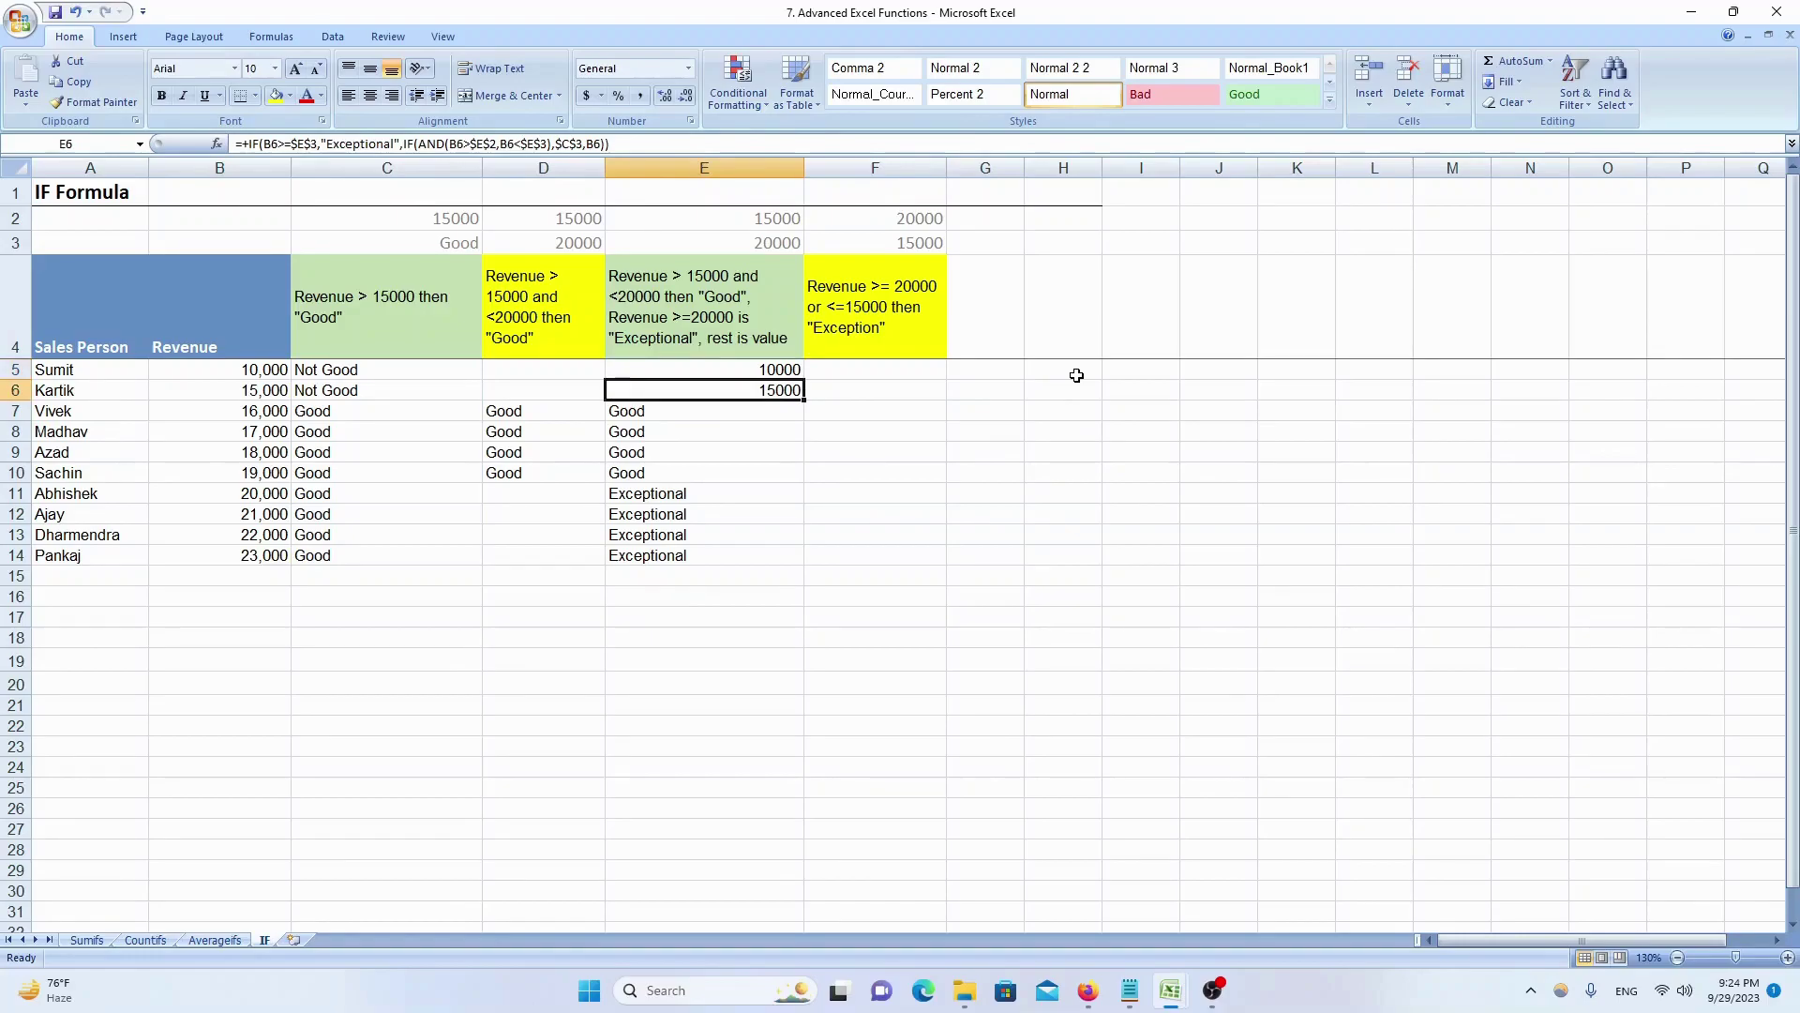
pyautogui.press('Down')
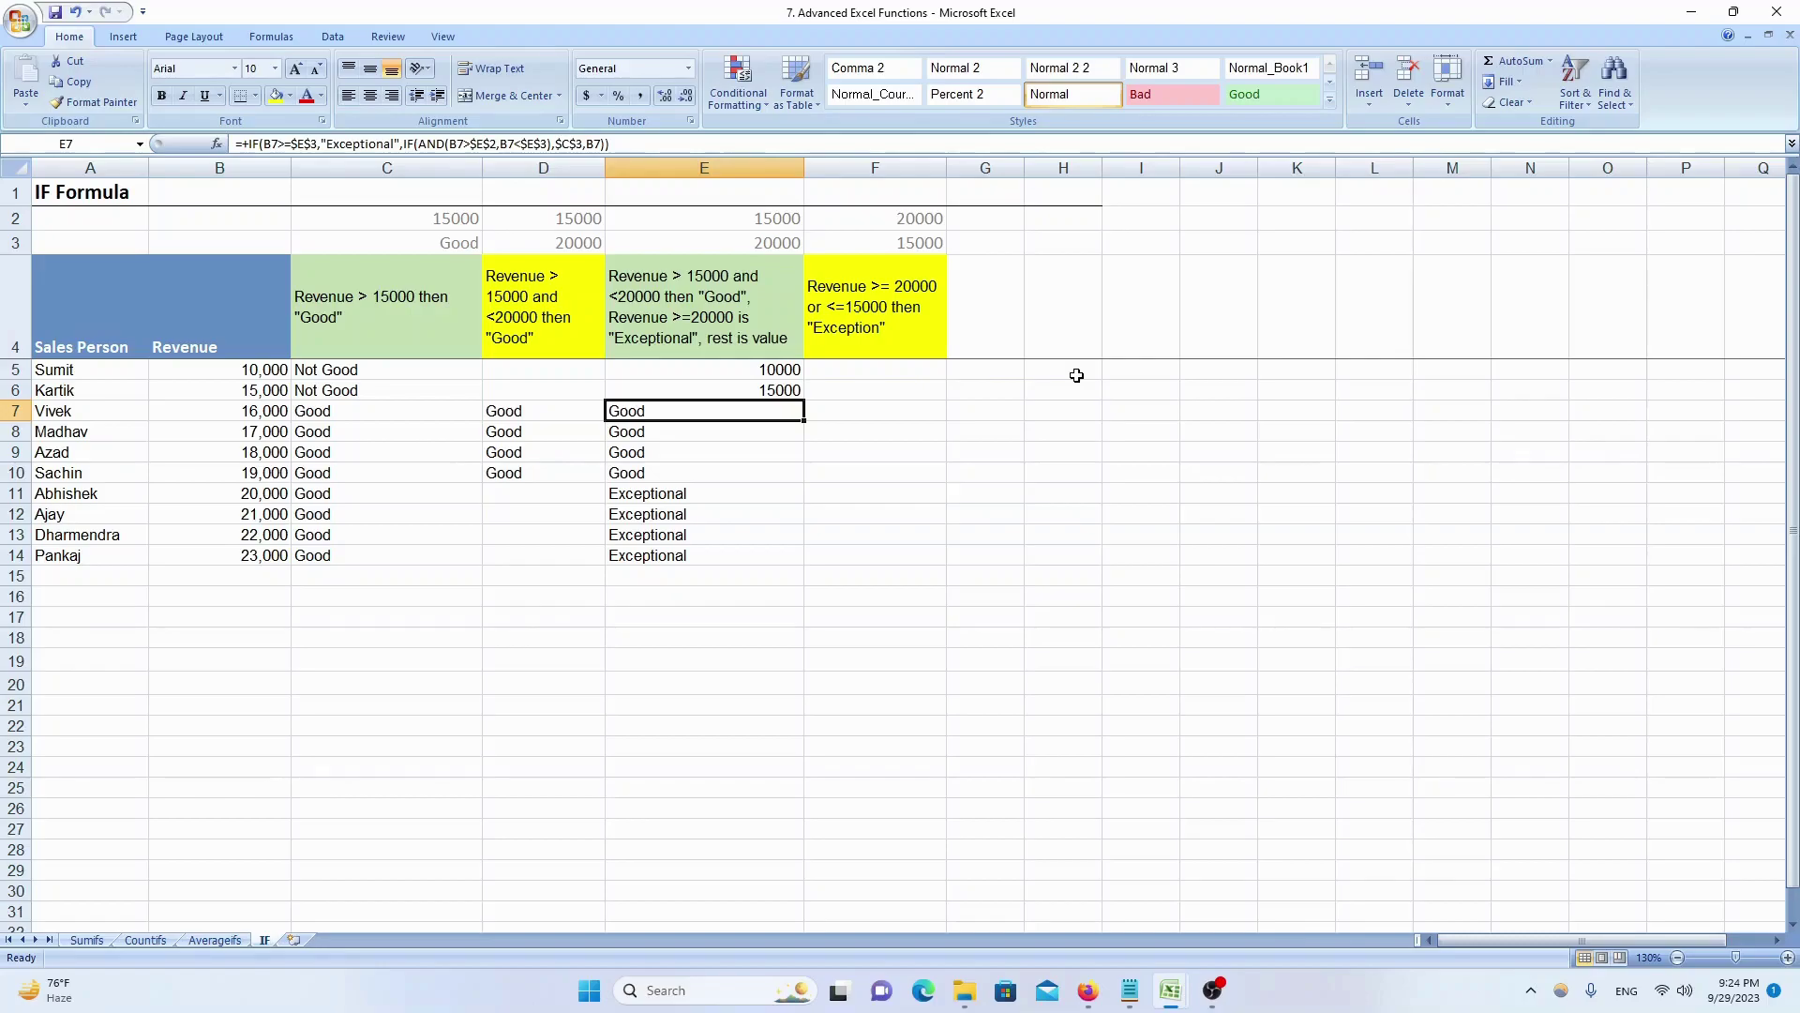
pyautogui.hotkey('shift', 'Down')
pyautogui.hotkey('shift', 'Down')
pyautogui.hotkey('shift', 'Down')
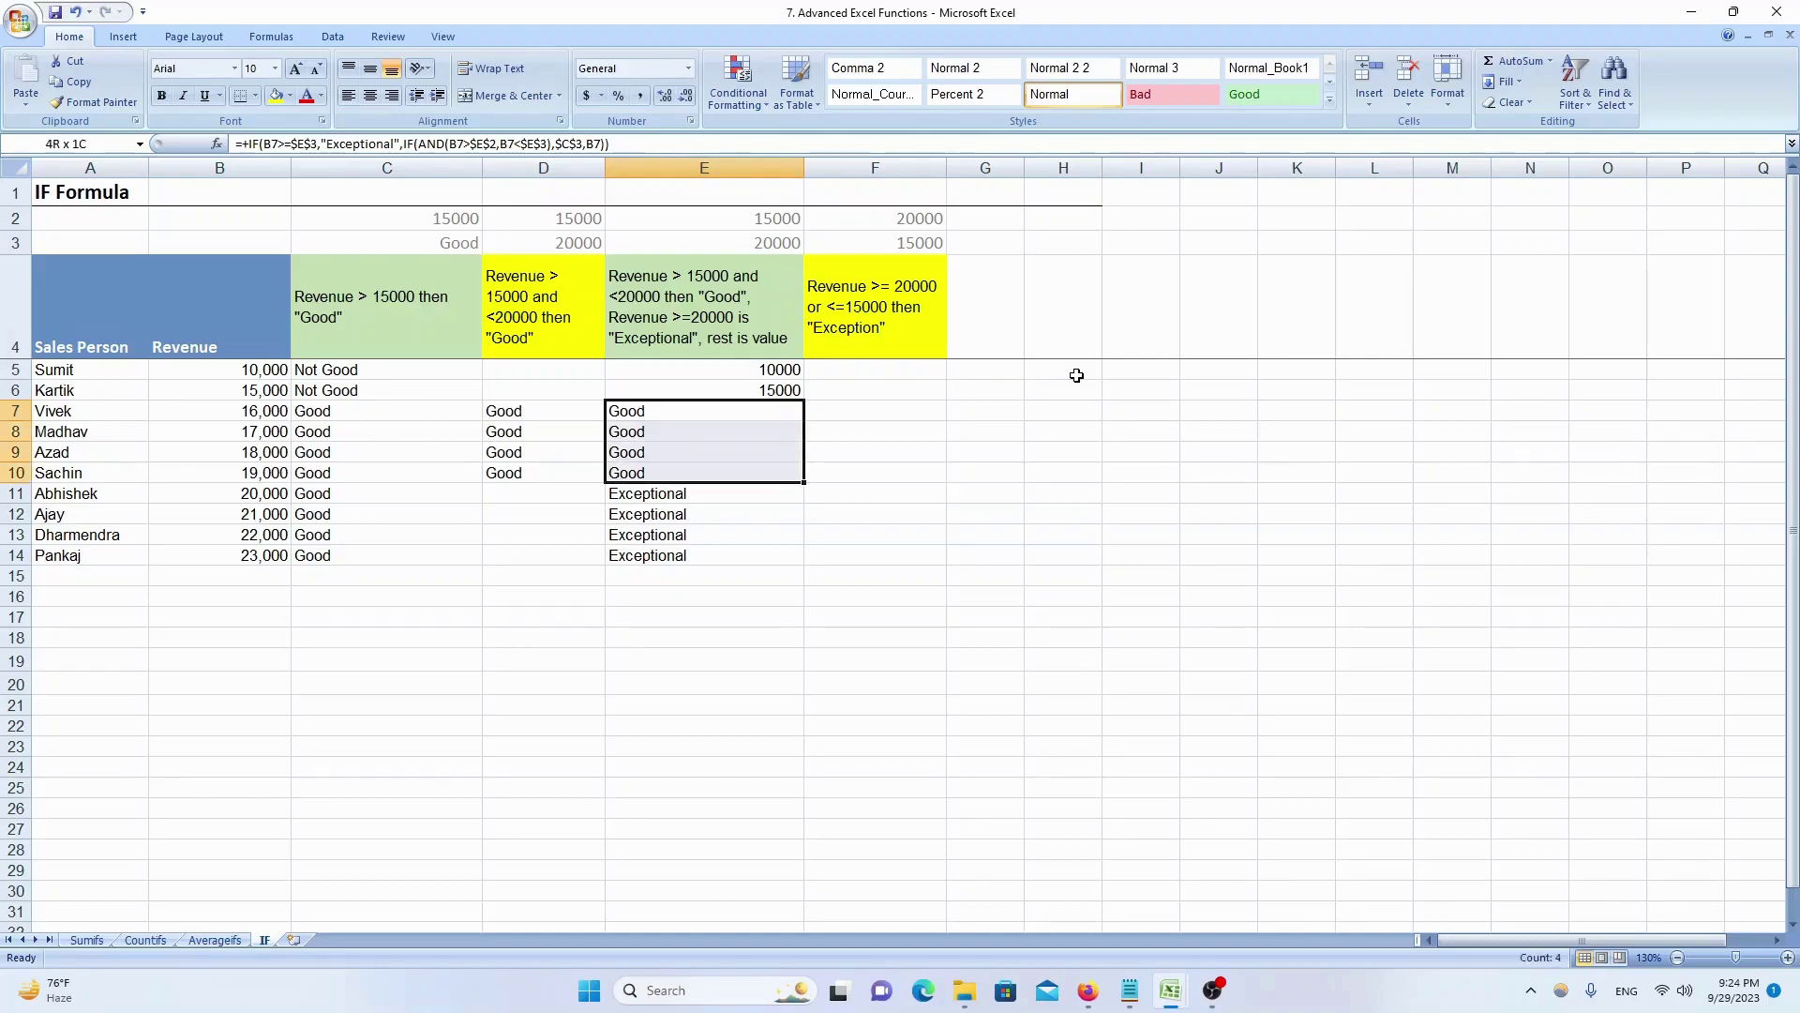
pyautogui.press('Down')
pyautogui.press('Down')
pyautogui.press('Down')
pyautogui.press('Down')
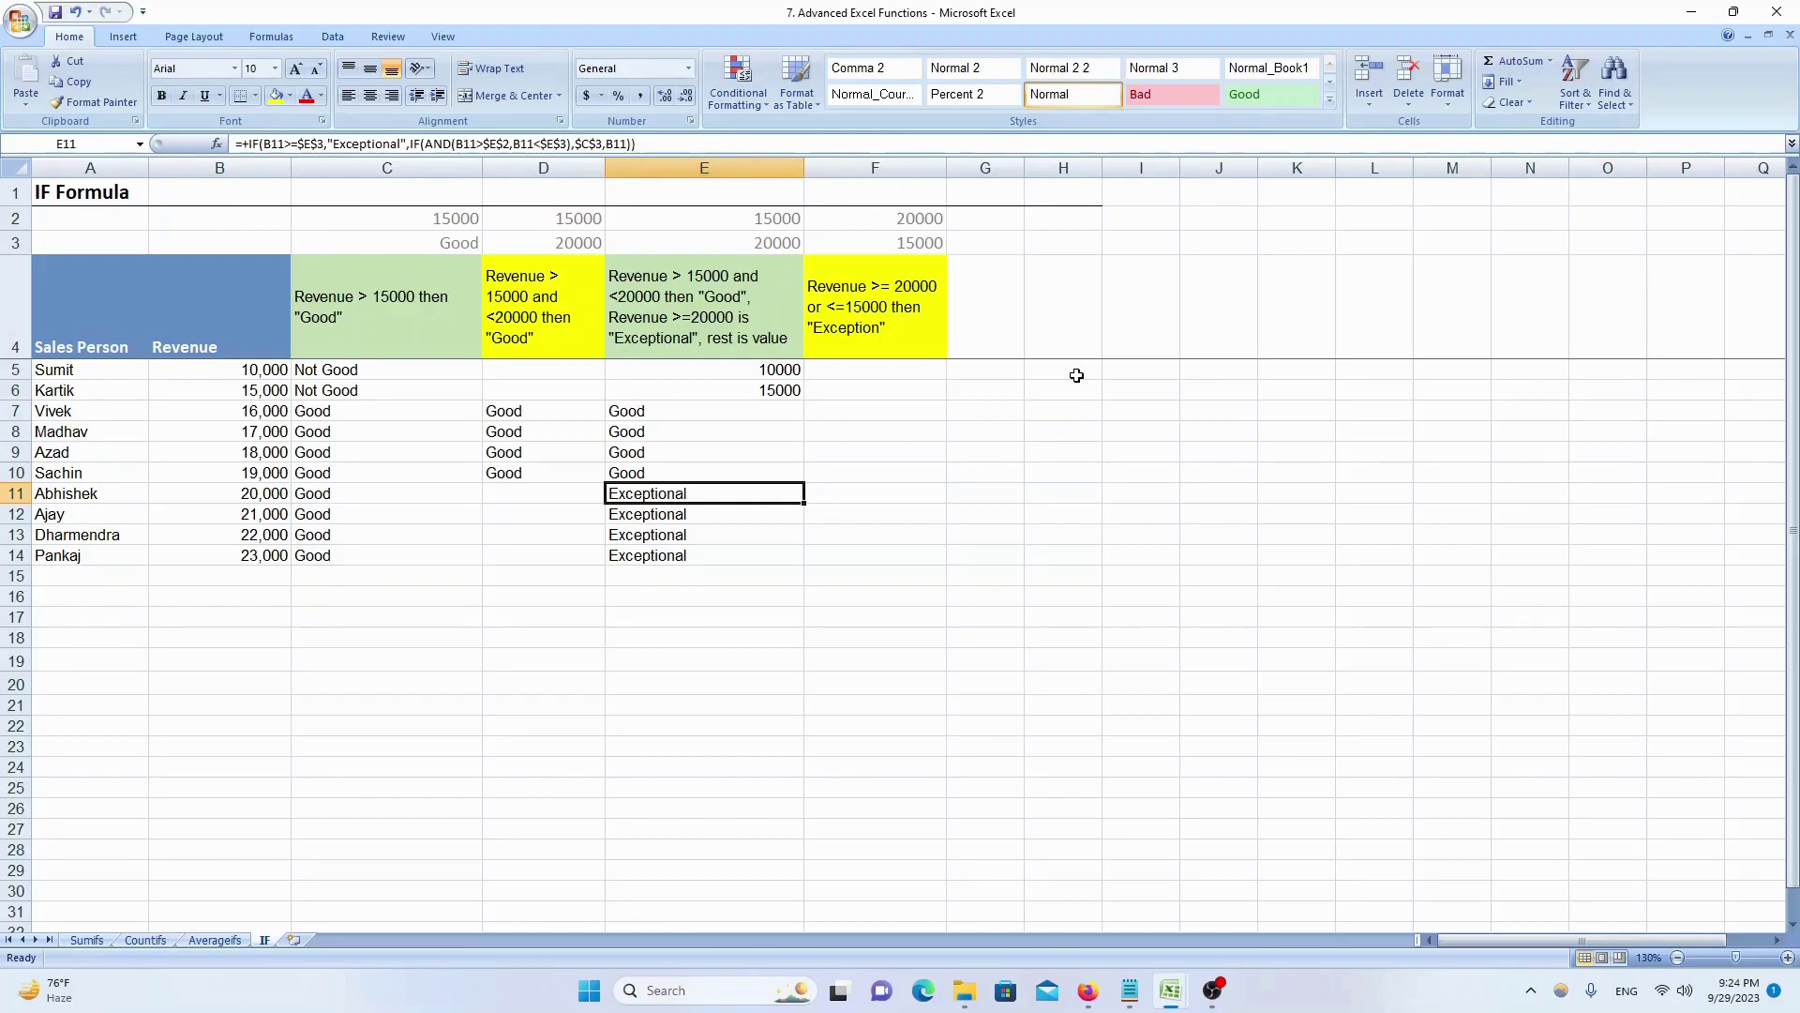
pyautogui.hotkey('shift', 'Down')
pyautogui.hotkey('shift', 'Down')
pyautogui.hotkey('shift', 'Down')
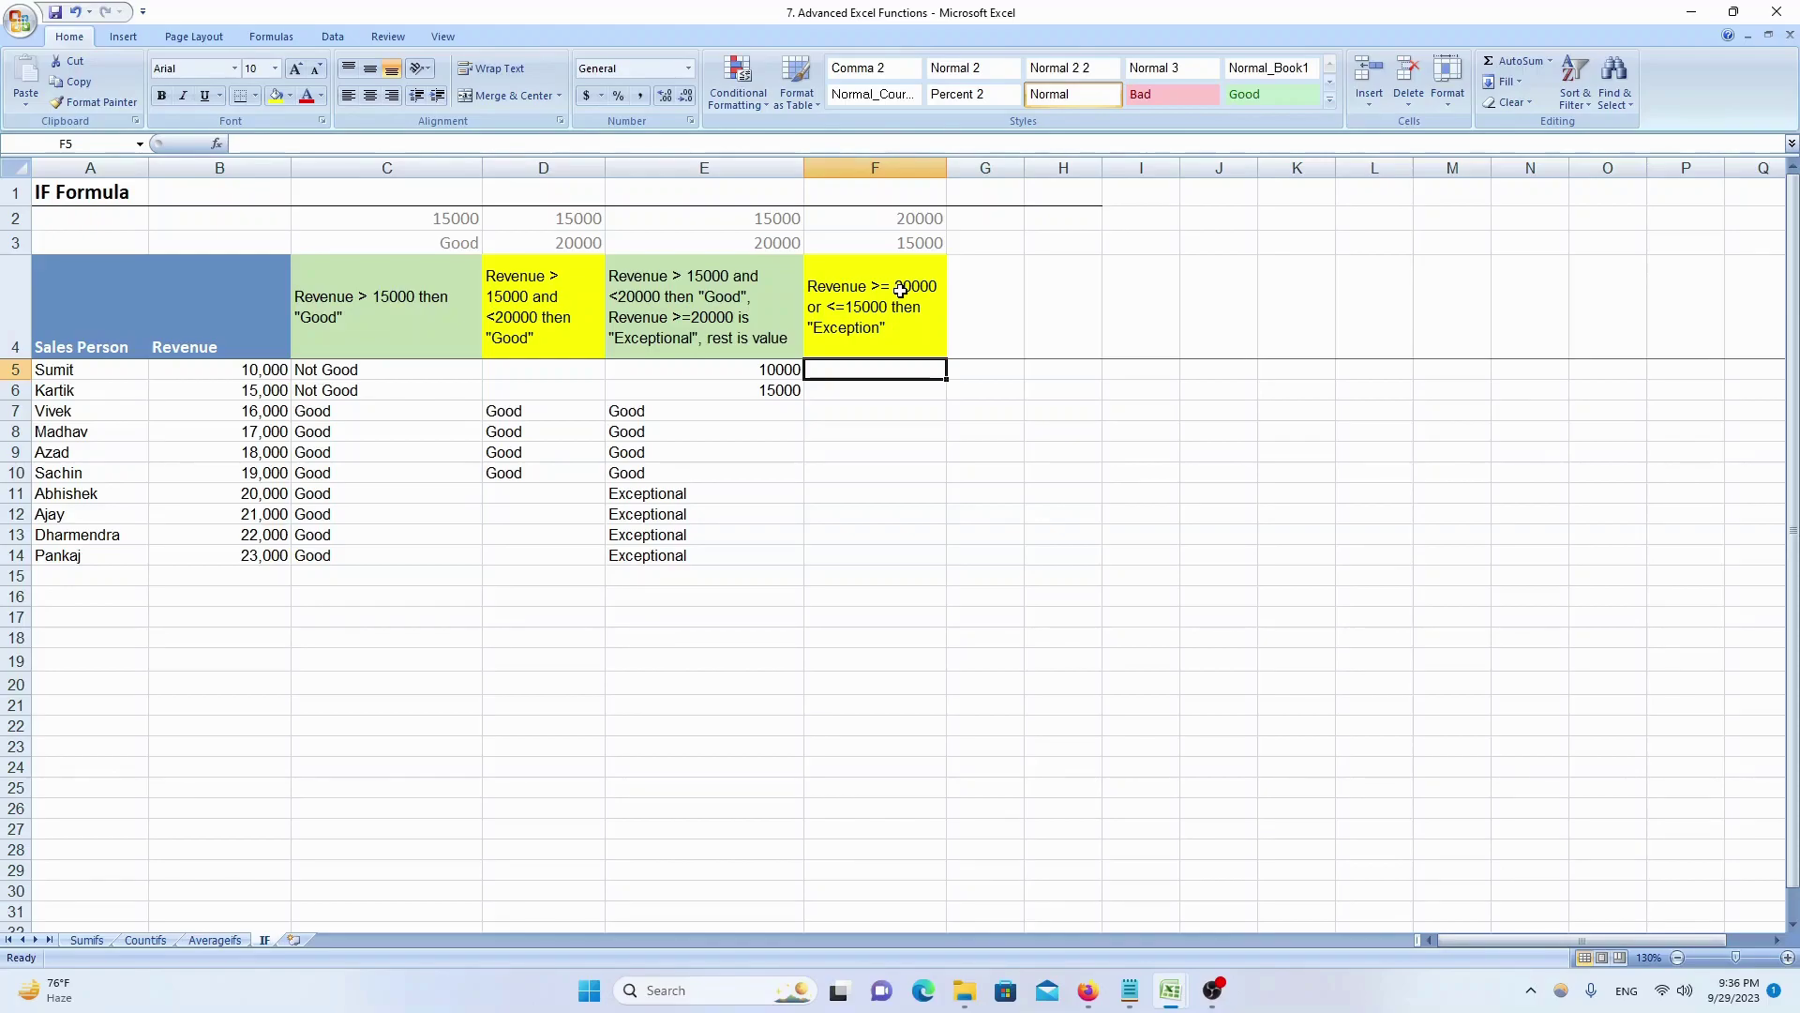
# - Start an IF formula in F5 with an OR test whose first condition is B5>=$F$2
pyautogui.write('+if')
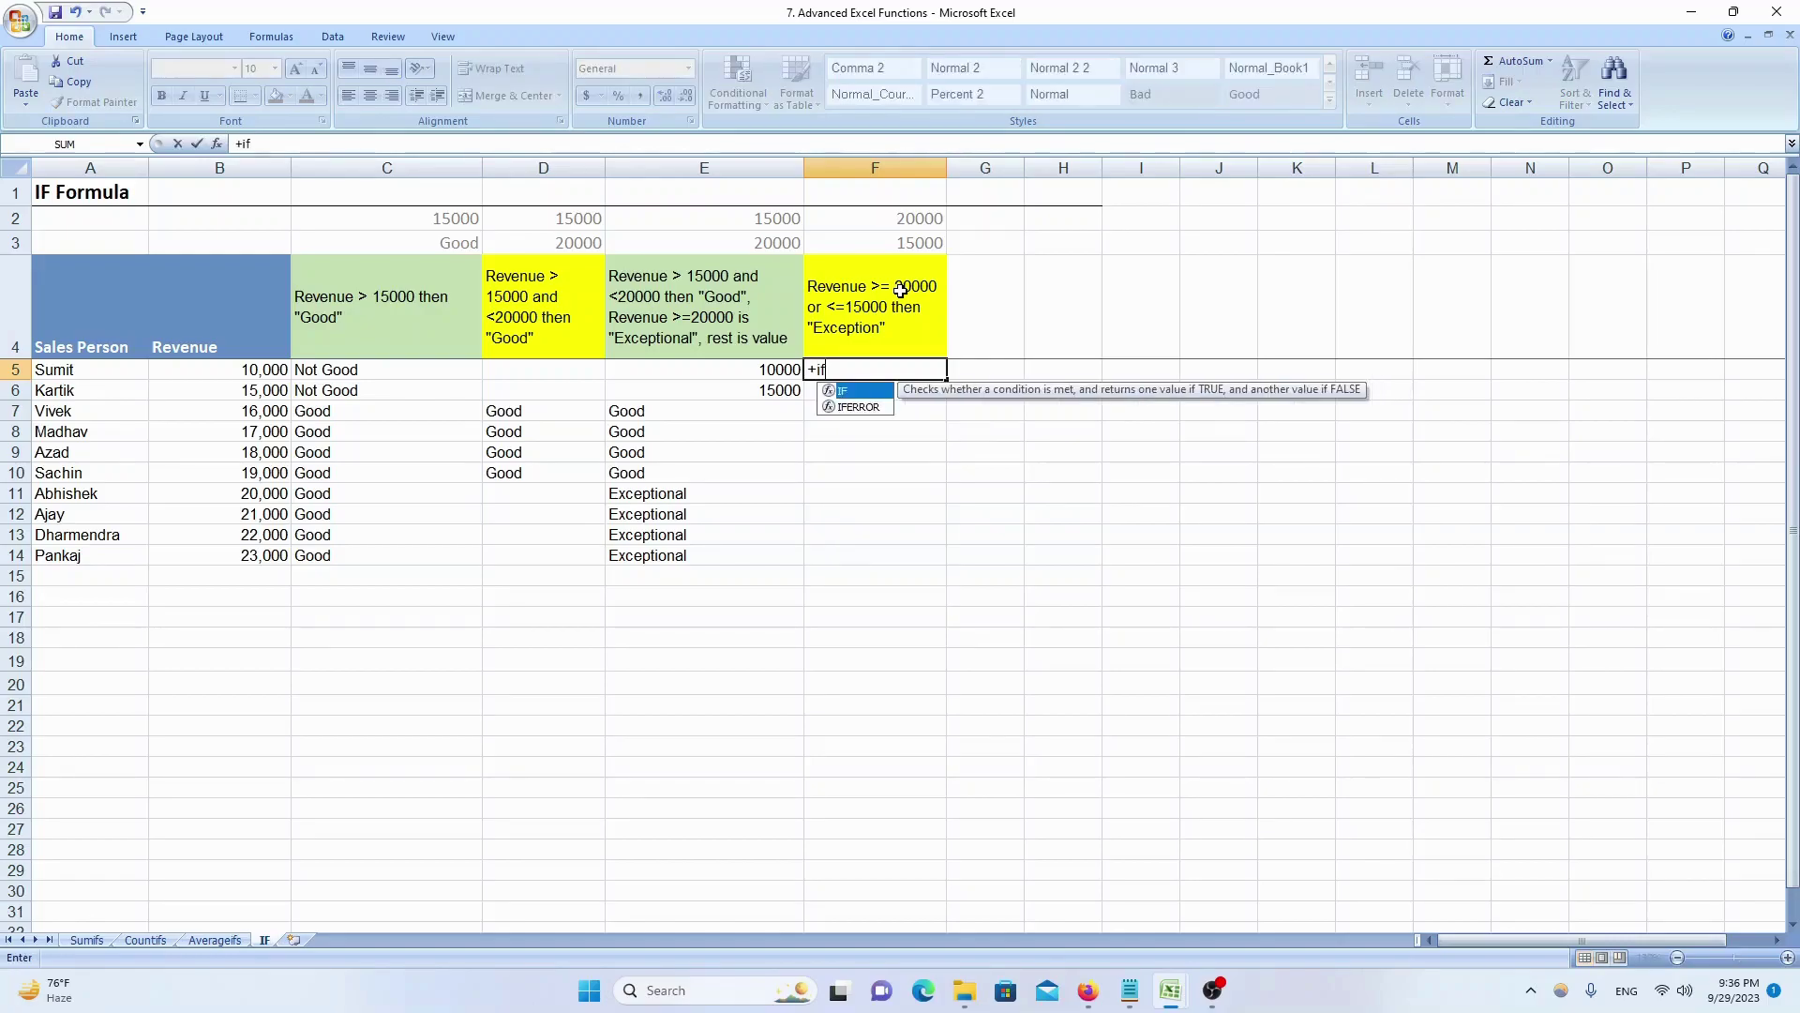
pyautogui.press('Tab')
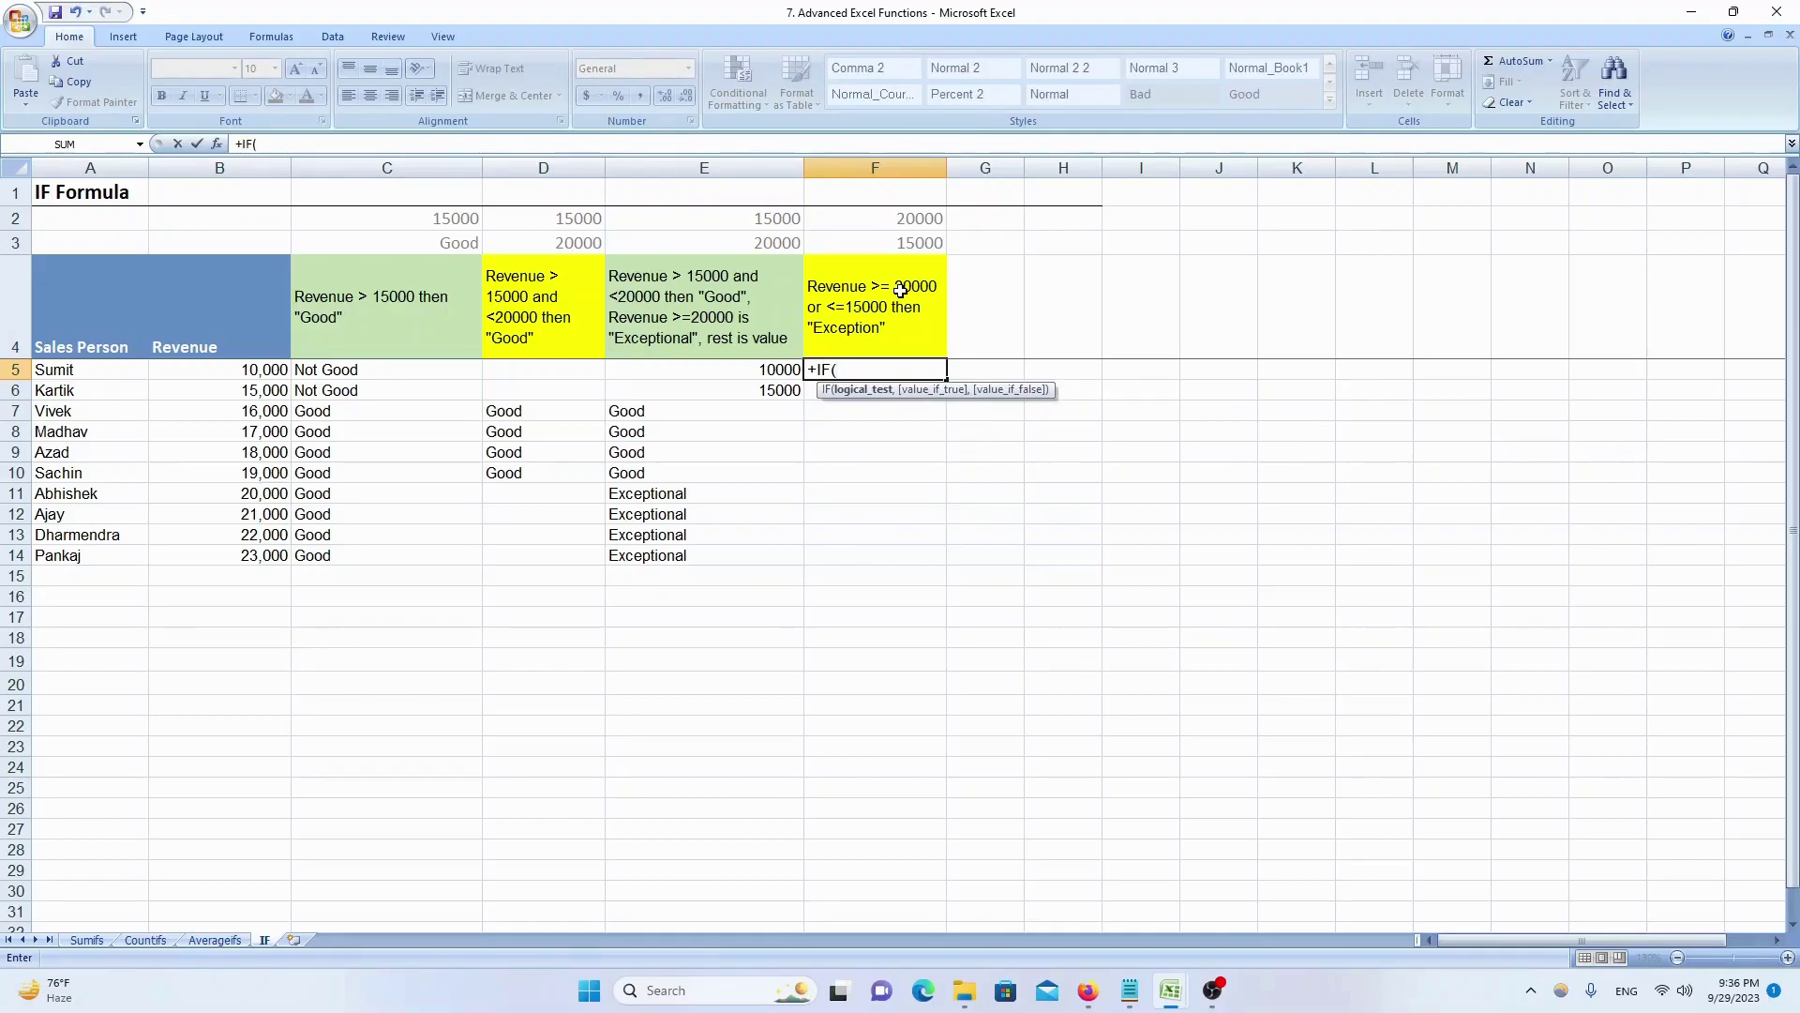
pyautogui.write('or')
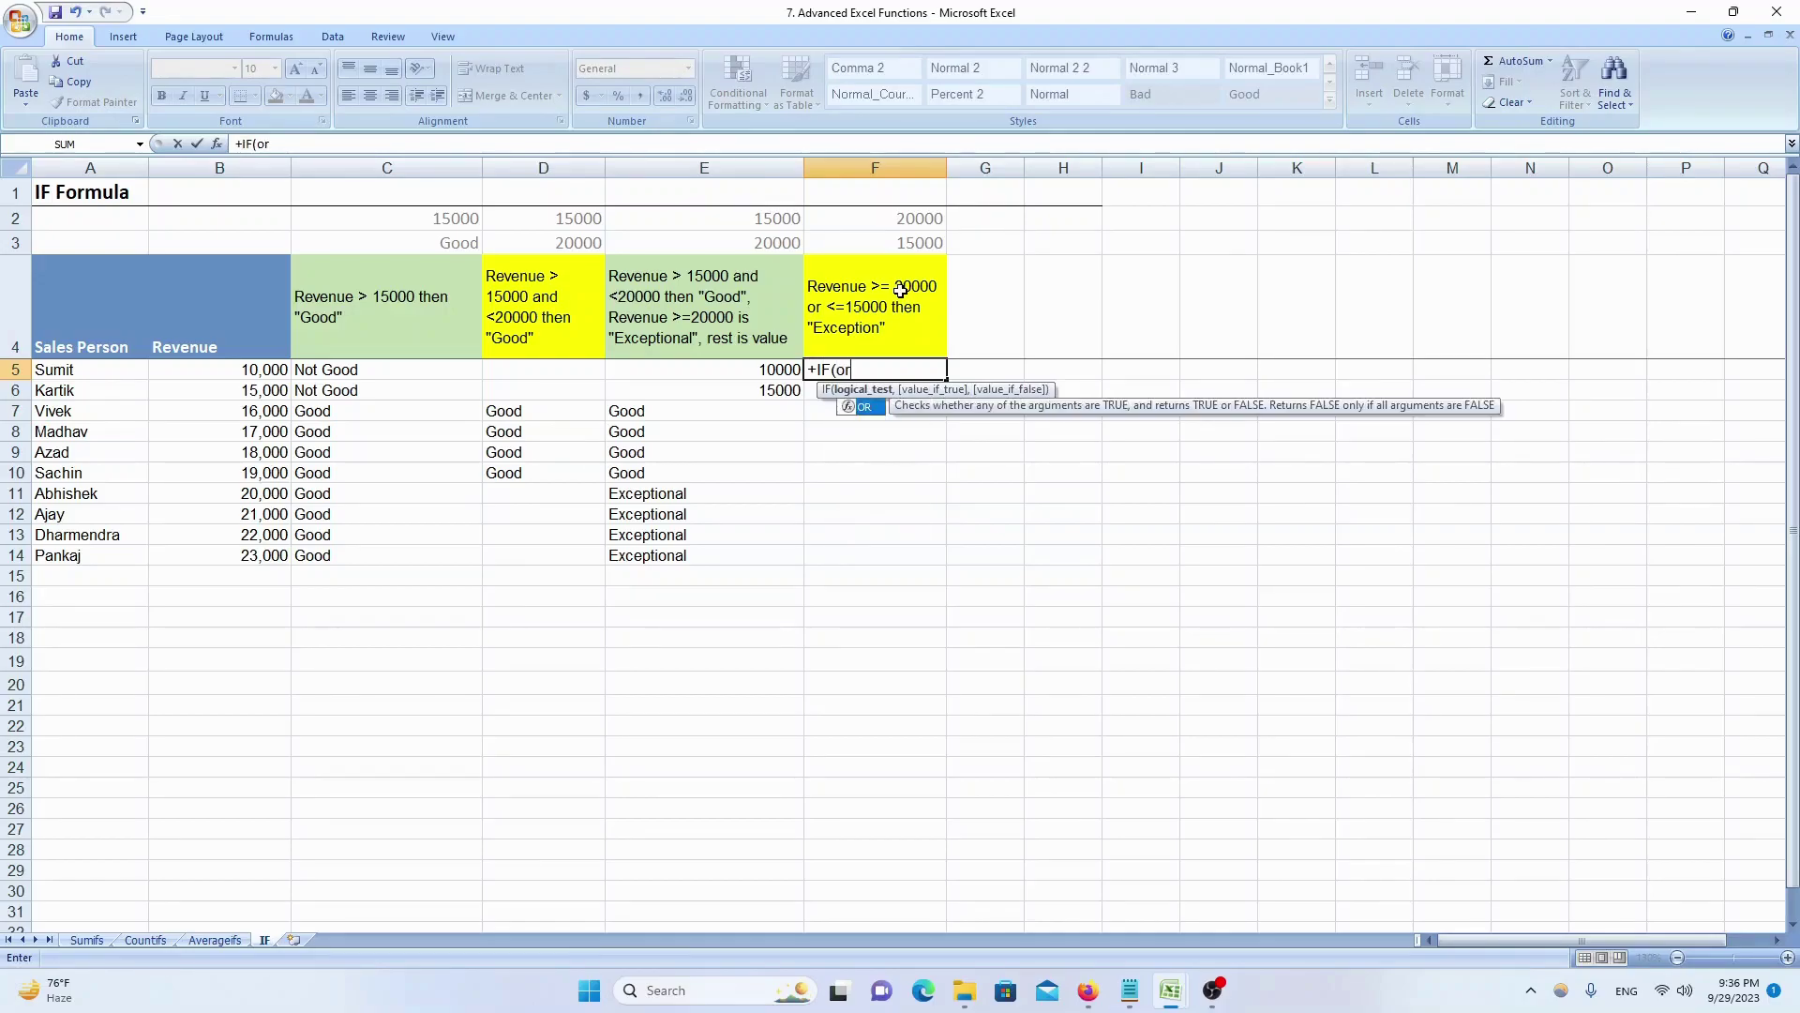
pyautogui.press('Tab')
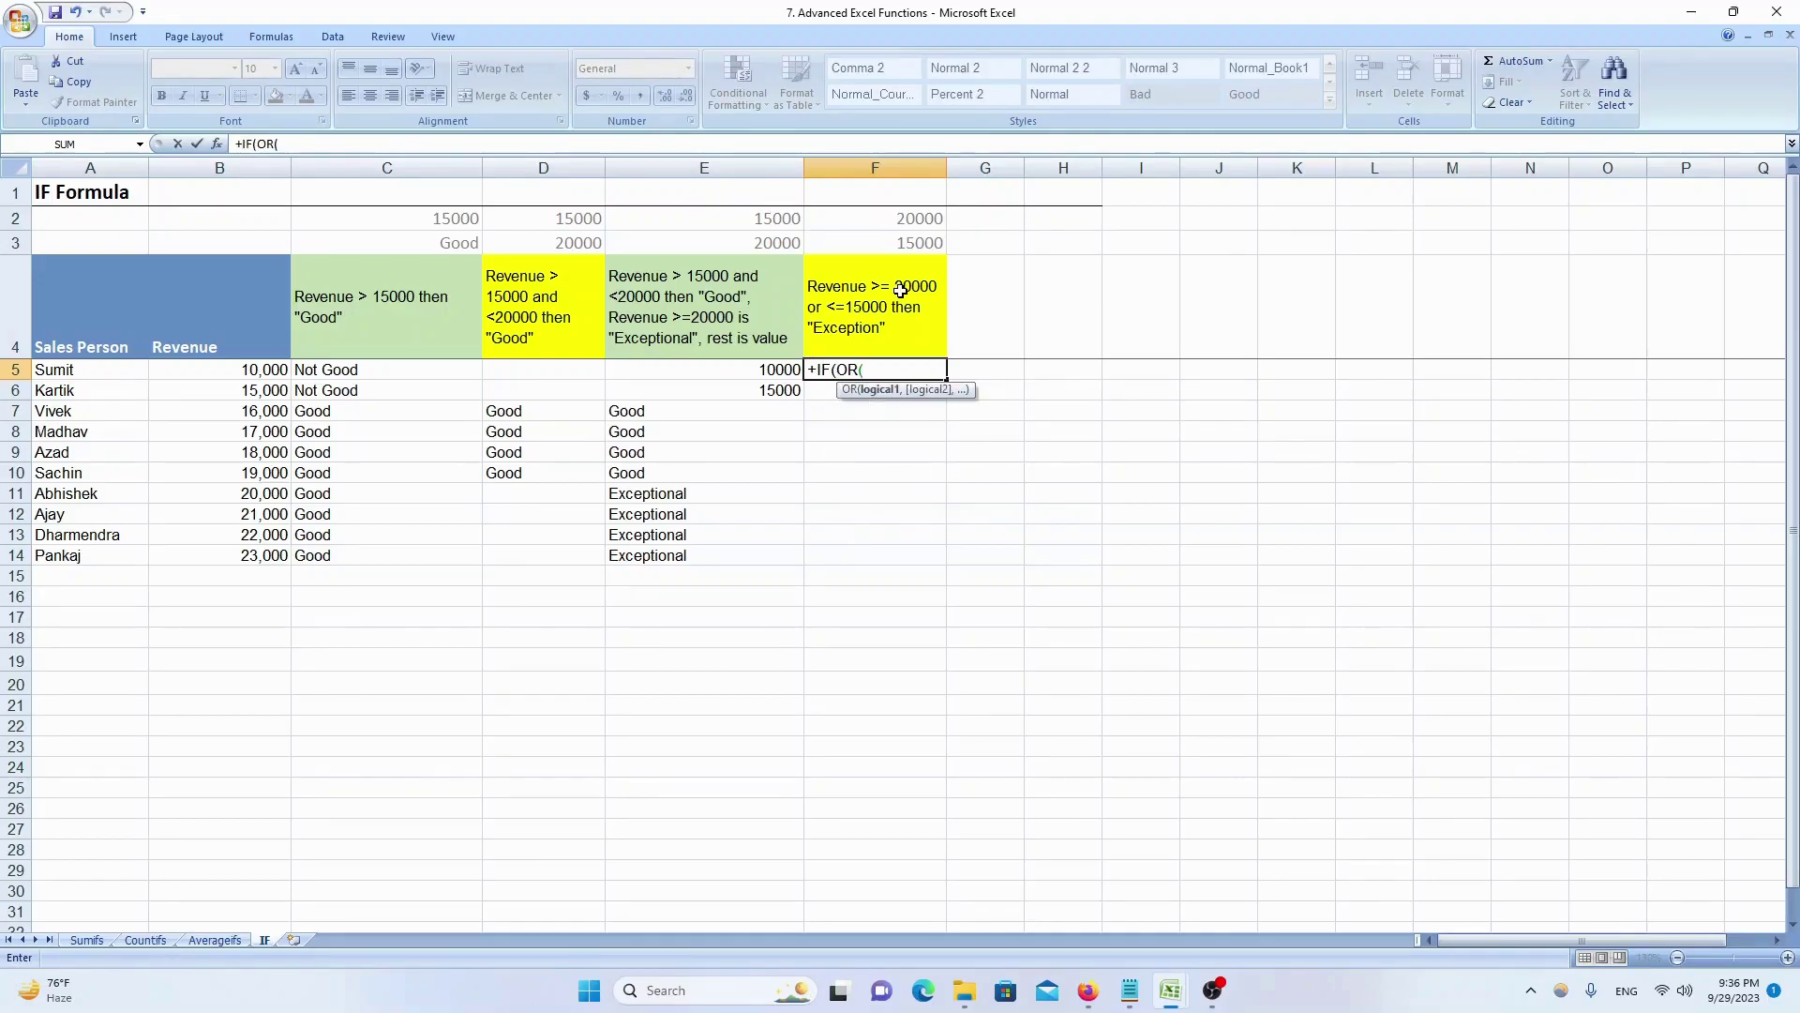
pyautogui.click(253, 372)
pyautogui.write('>=')
pyautogui.click(931, 221)
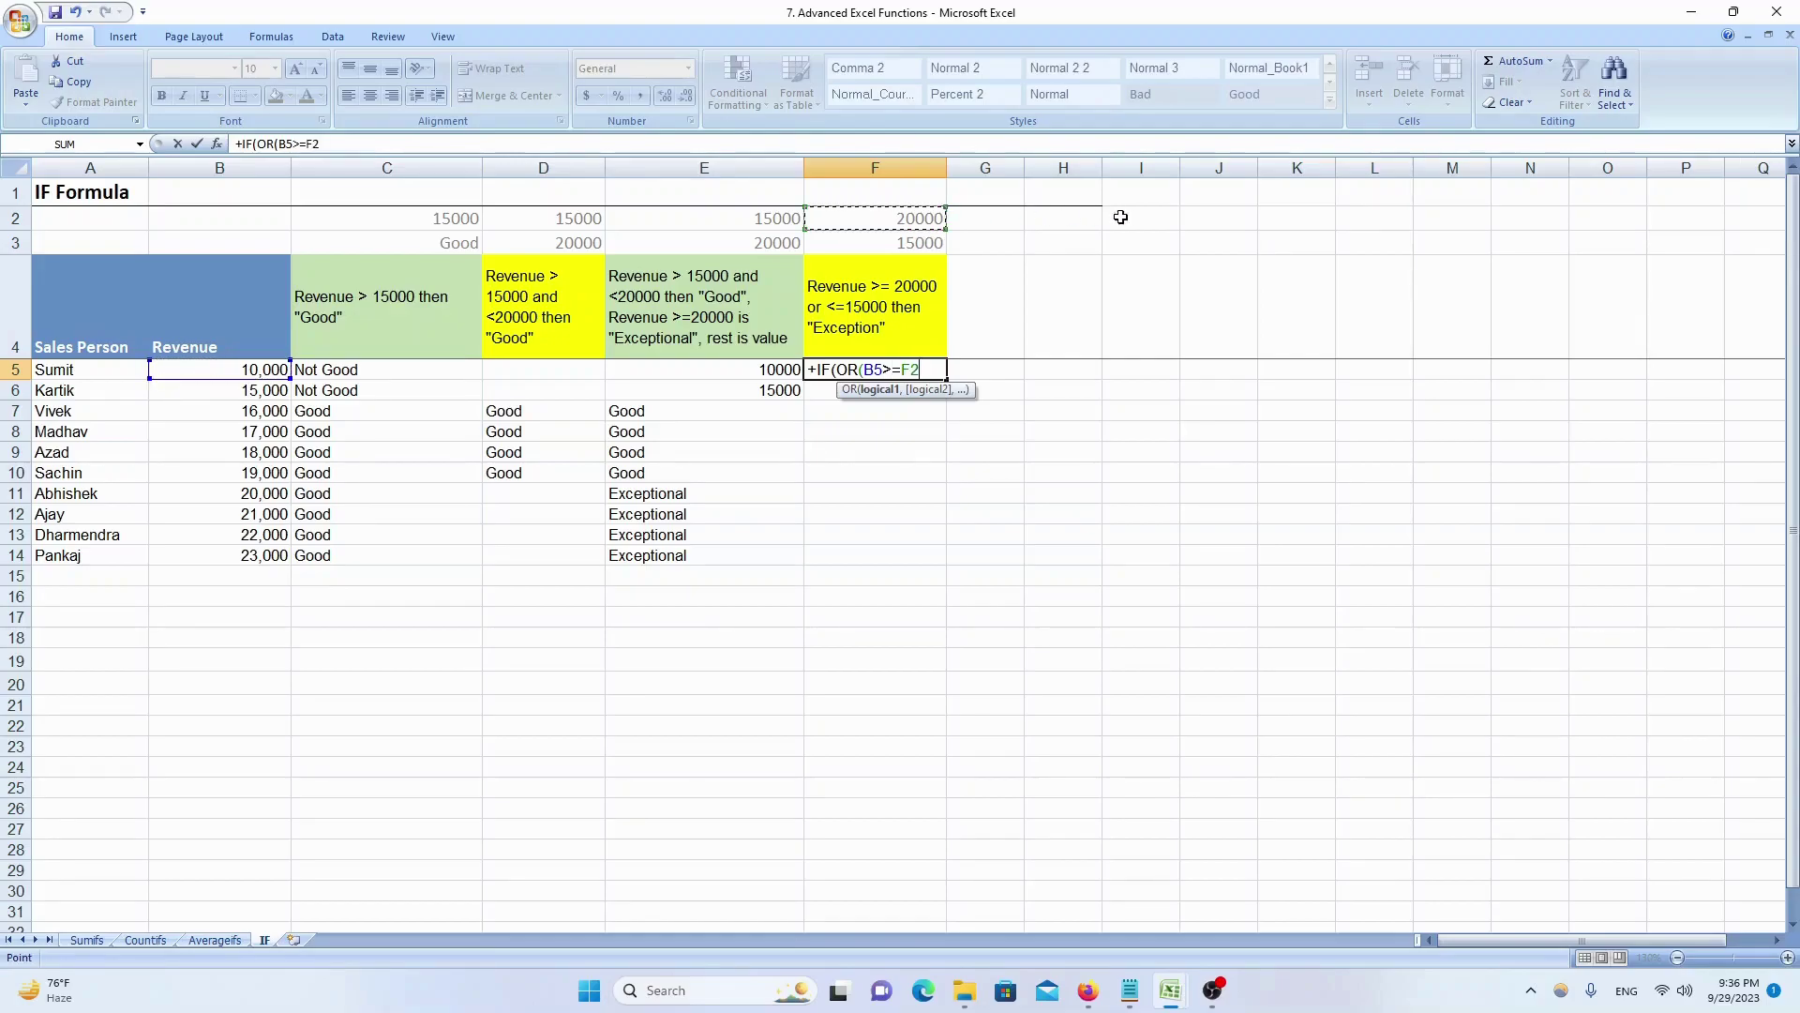
pyautogui.press('F4')
pyautogui.write(',')
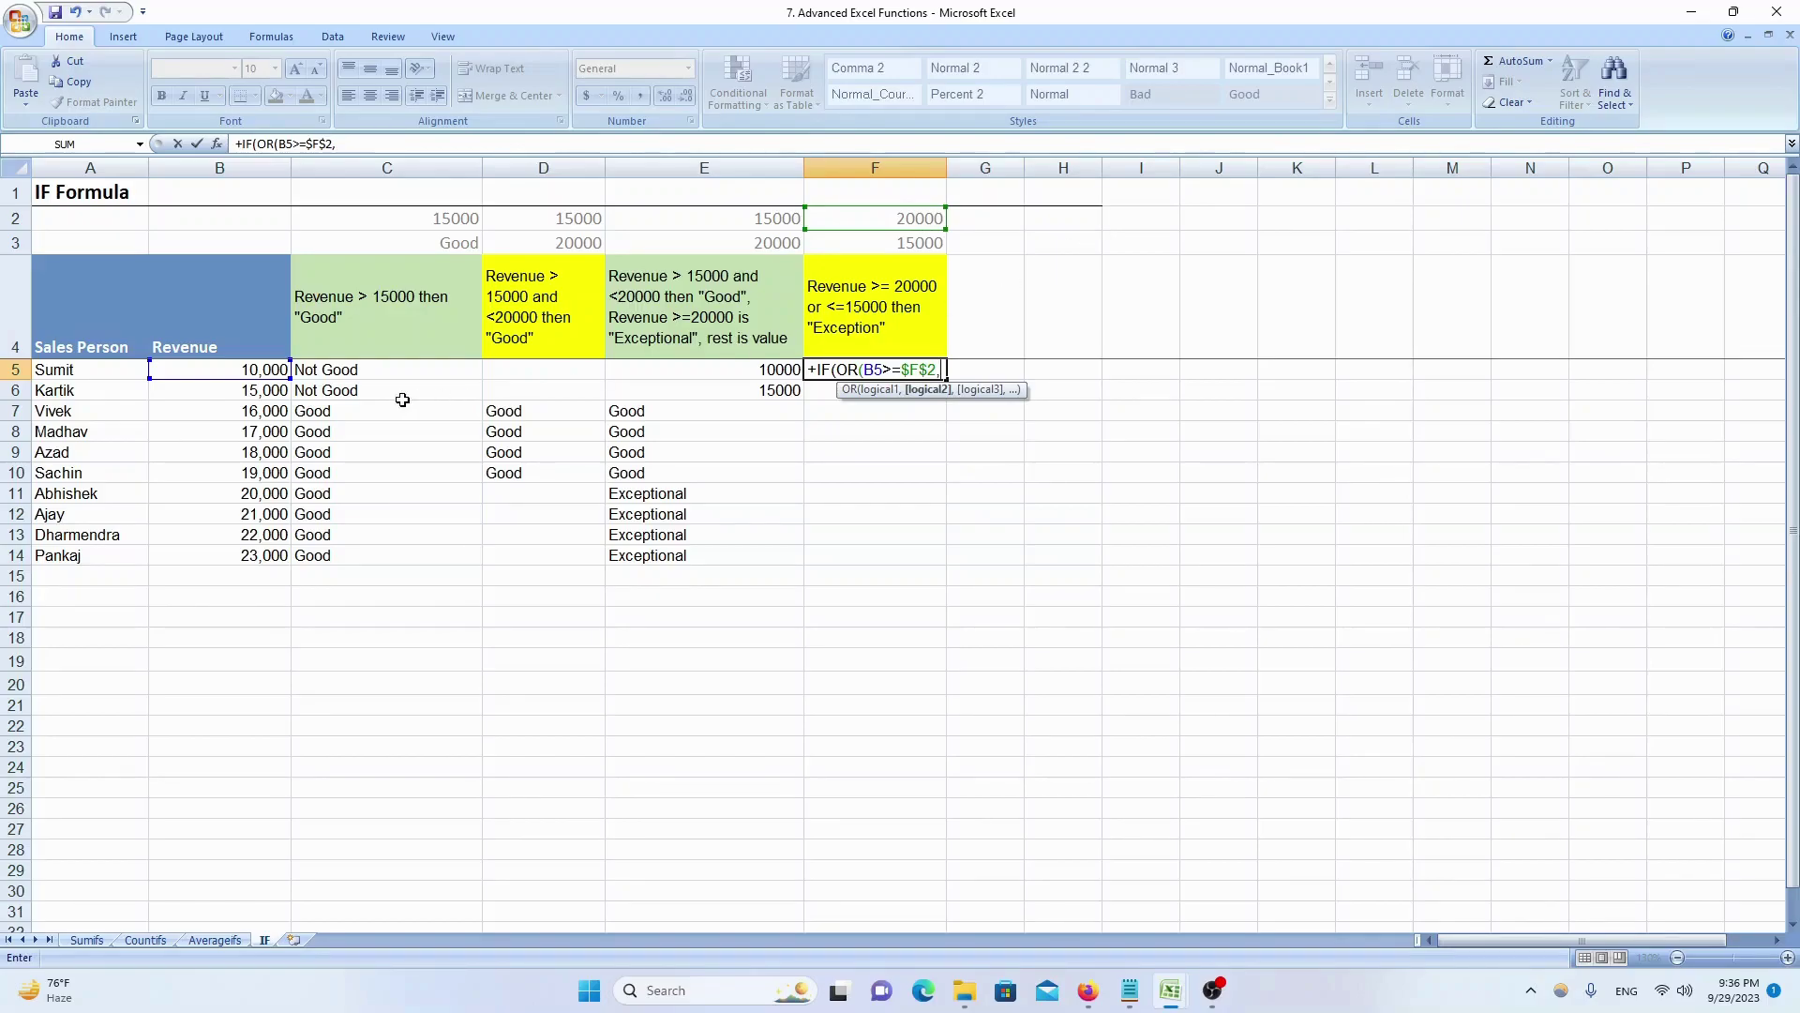
# - Add B5<=$F$3 as the second OR condition in the F5 formula and close the OR function
pyautogui.click(246, 370)
pyautogui.write('<=')
pyautogui.click(920, 243)
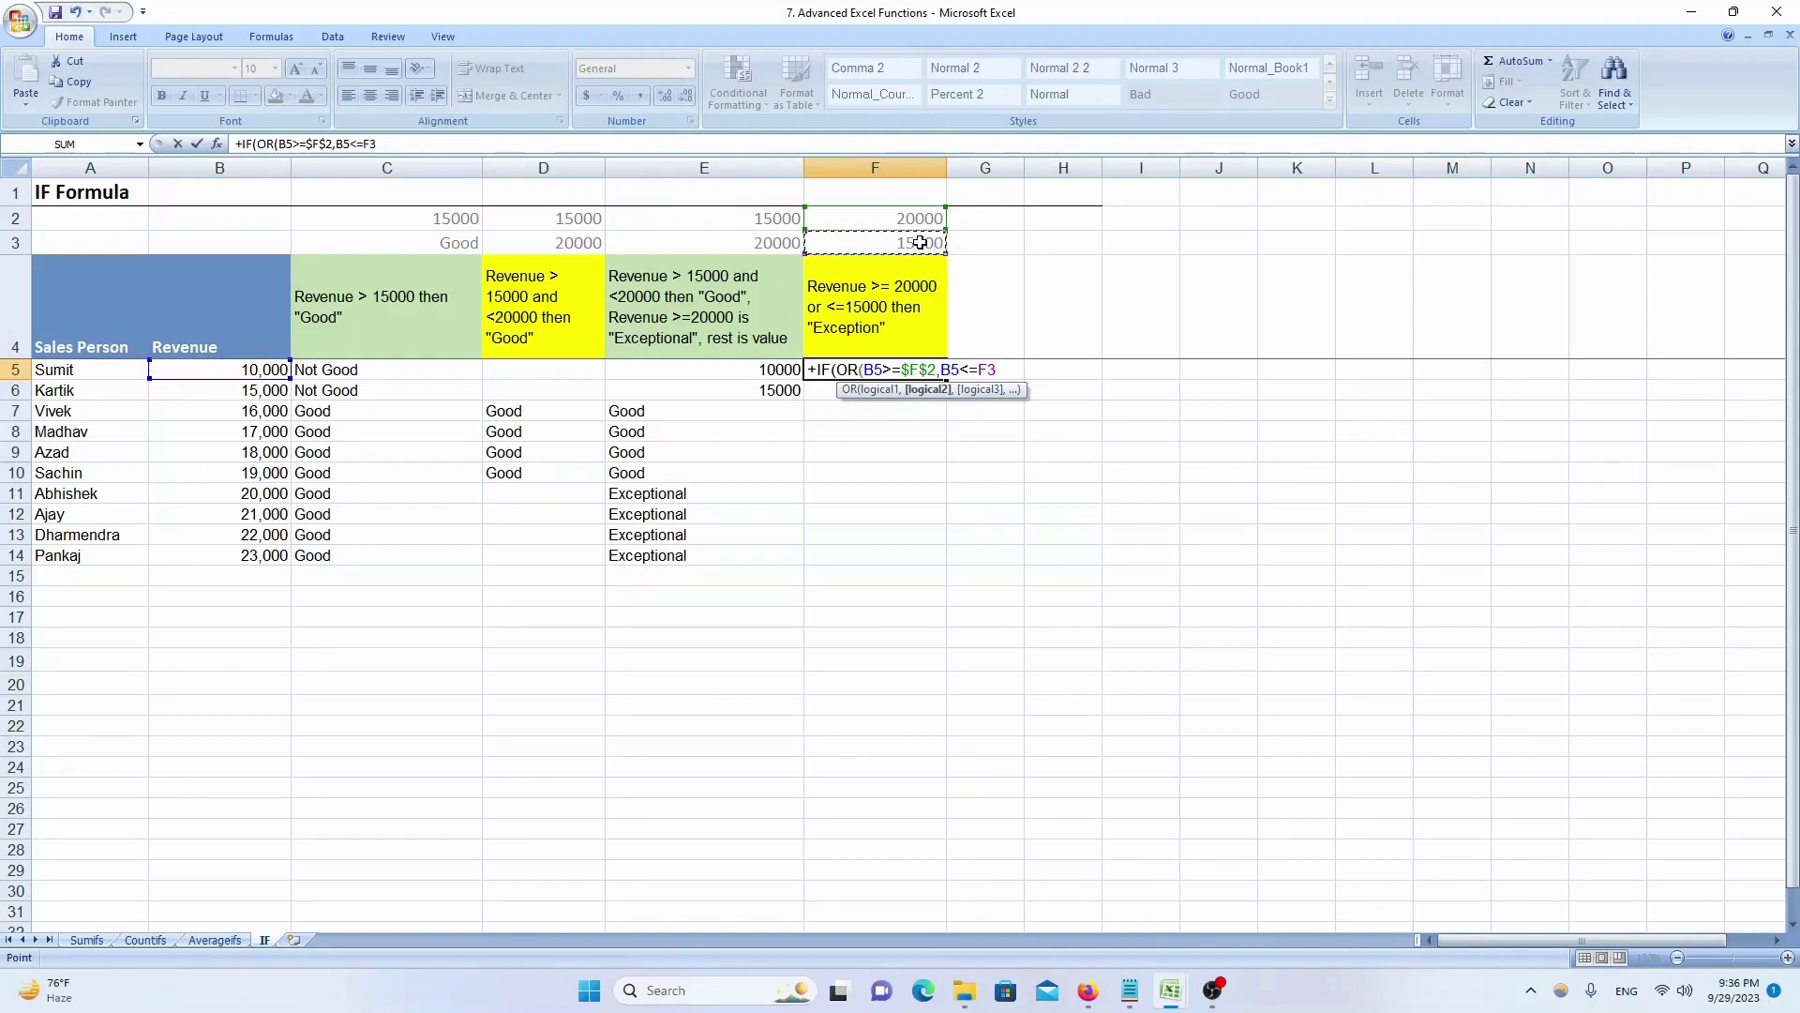
pyautogui.press('F4')
pyautogui.write(',')
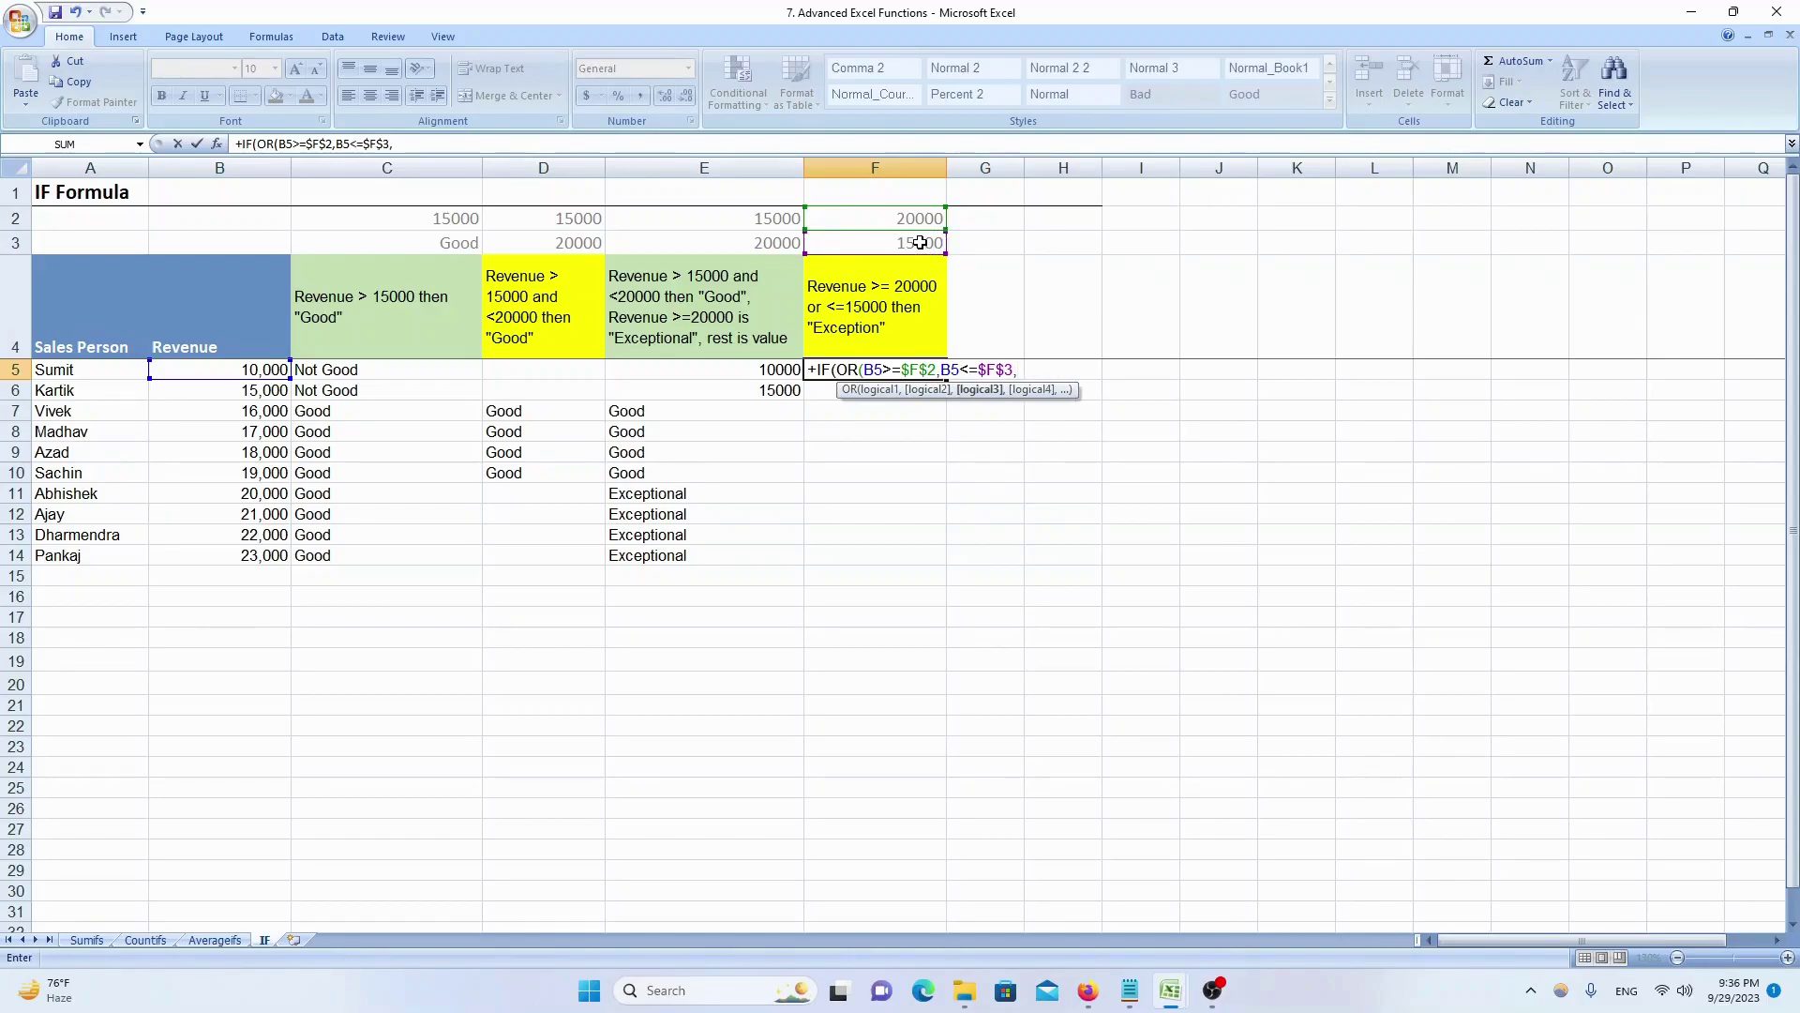
pyautogui.press('BackSpace')
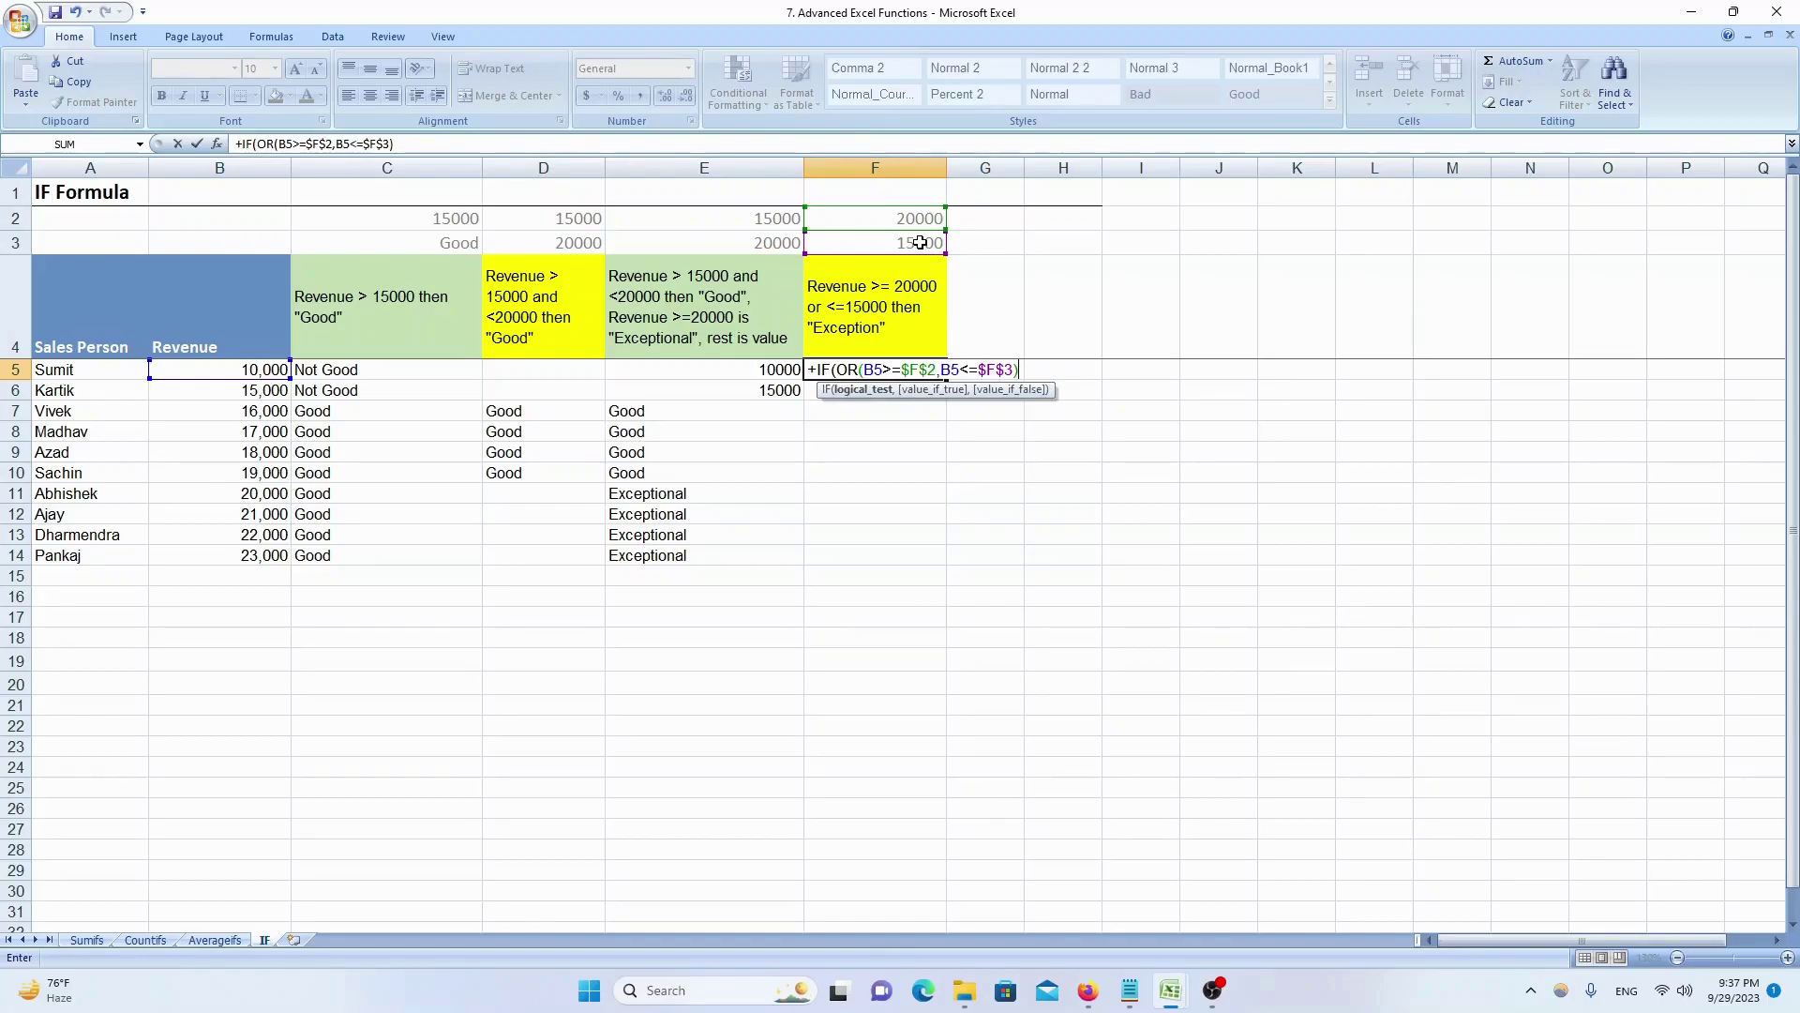
# - Finish the F5 formula with "Exception" as the true result and an empty string "" as the false result
pyautogui.write(',')
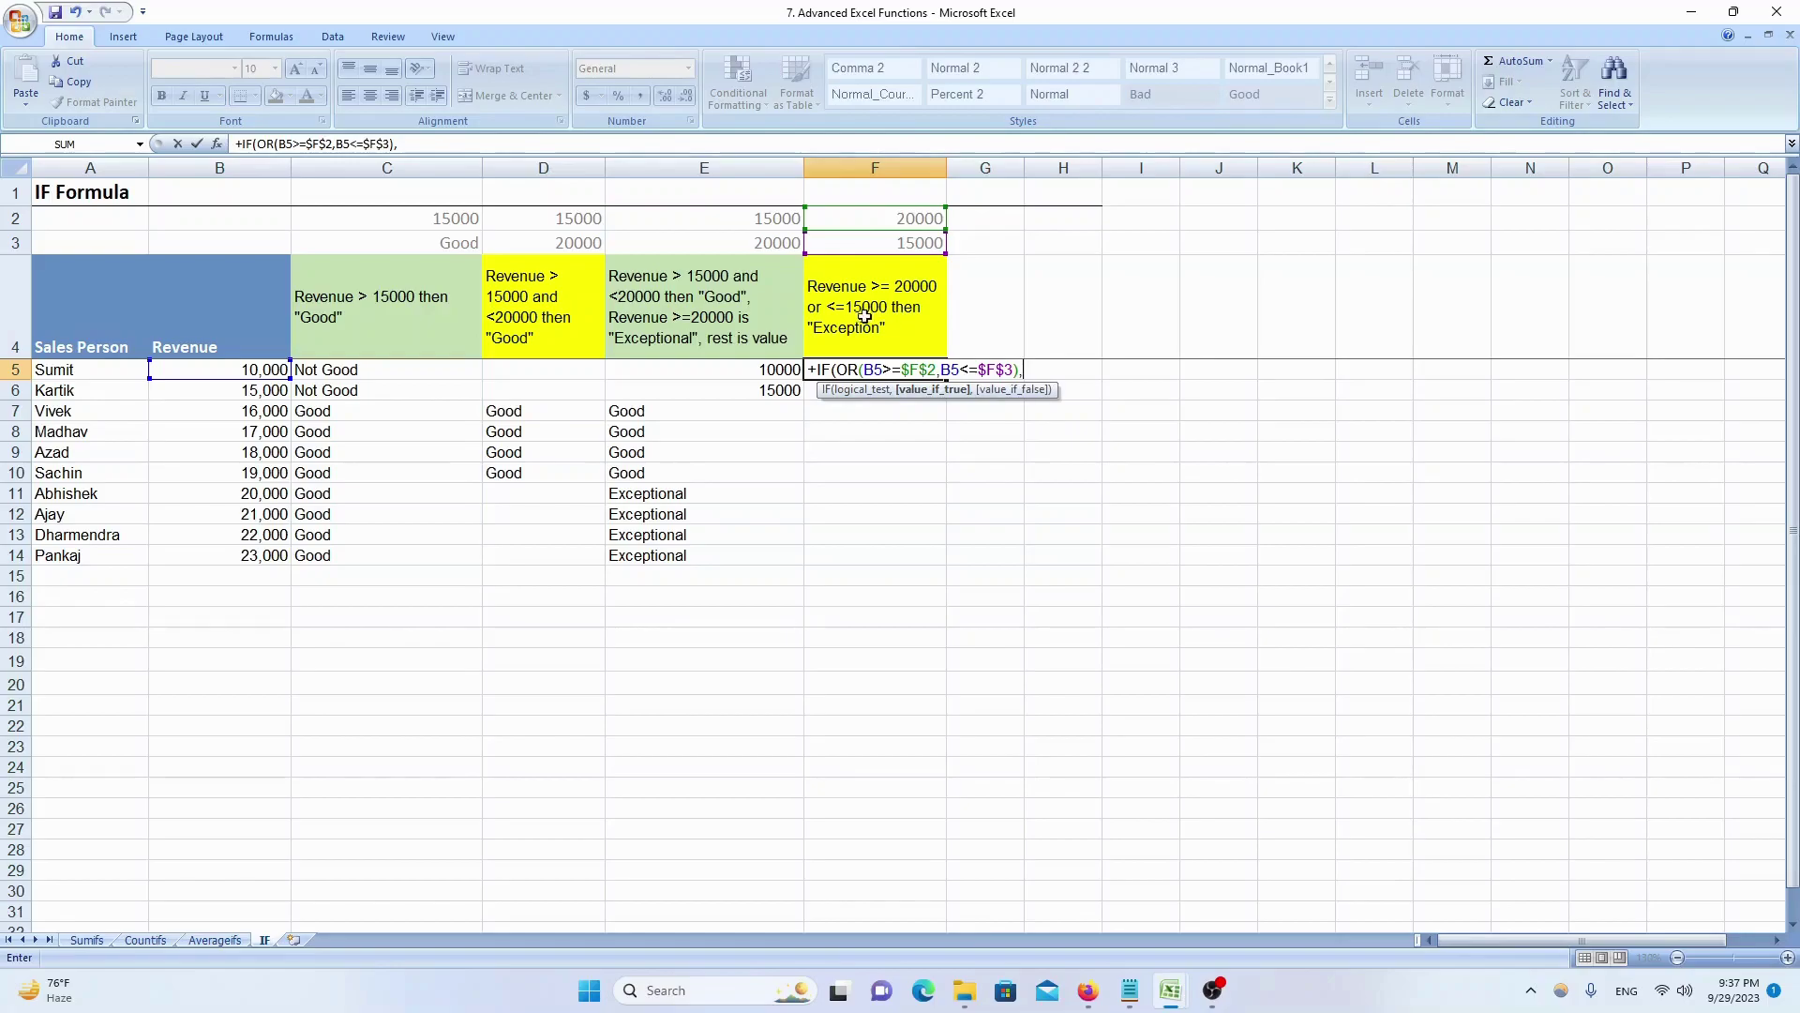
pyautogui.write('"Exception"')
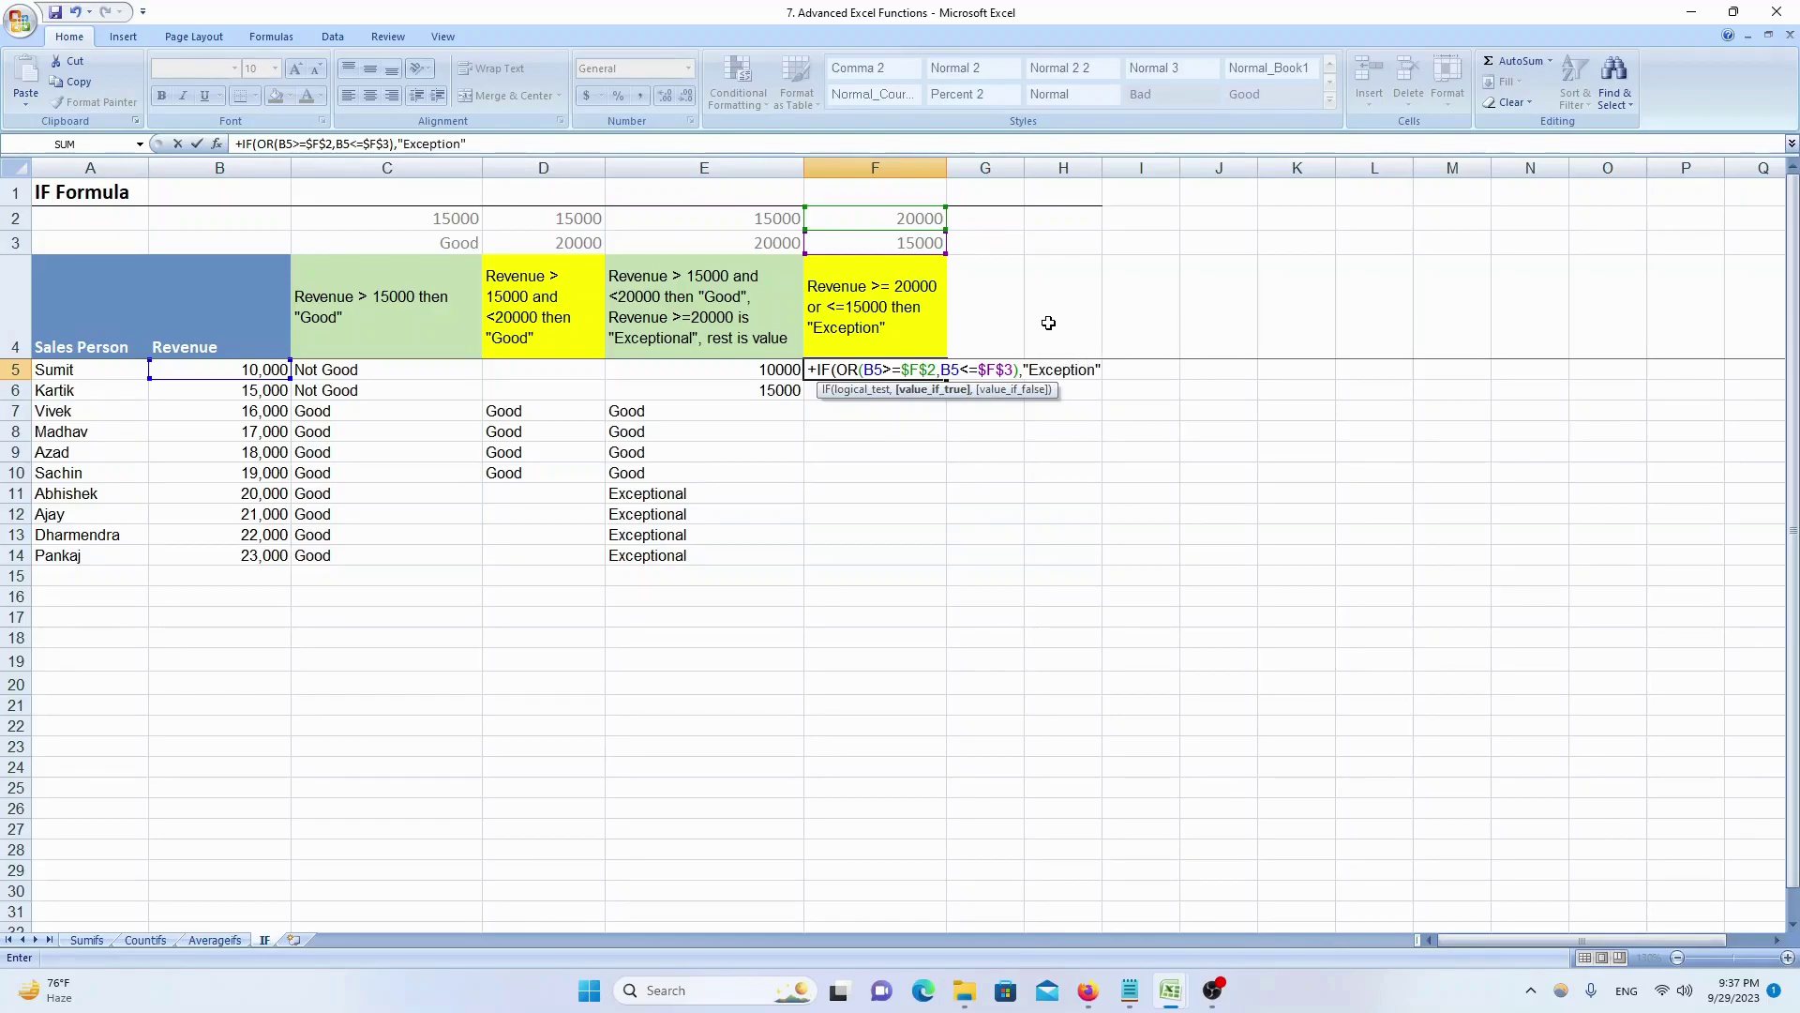
pyautogui.write(',')
pyautogui.write('"")')
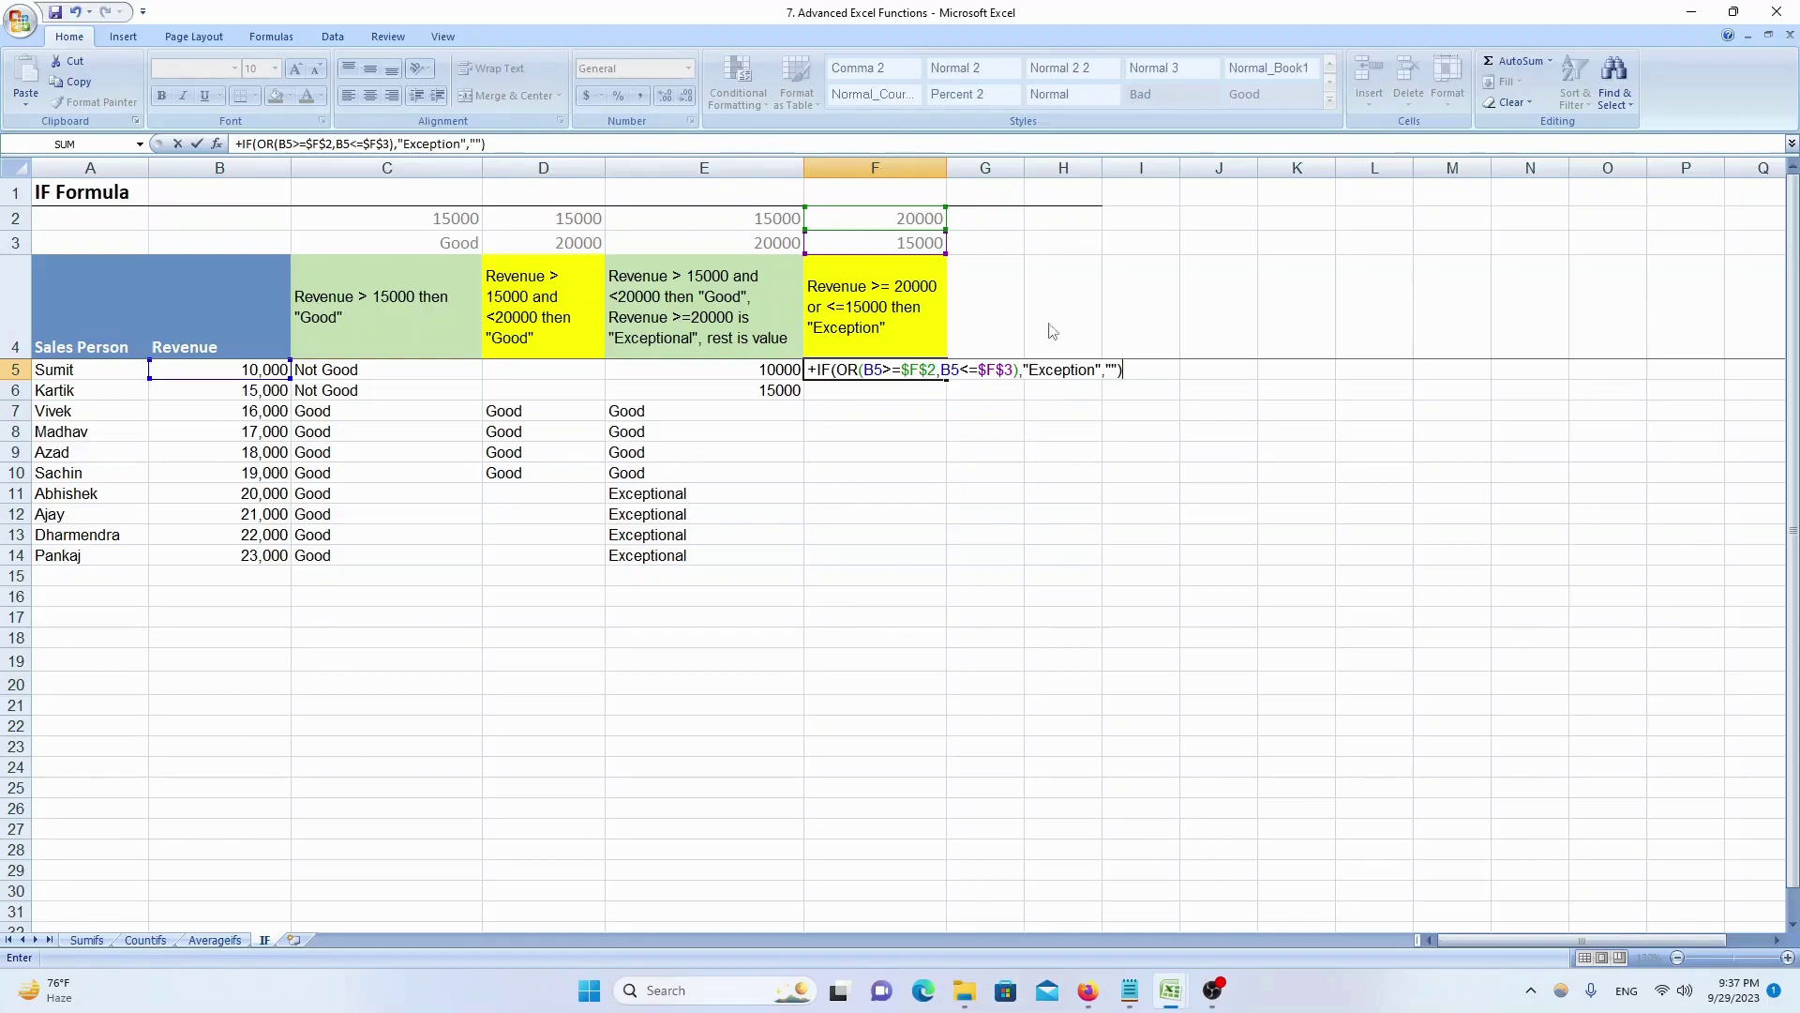
pyautogui.press('Return')
# - Fill the IF/OR formula from F5 down through F14
pyautogui.press('Up')
pyautogui.press('Left')
pyautogui.hotkey('ctrl', 'Down')
pyautogui.press('Right')
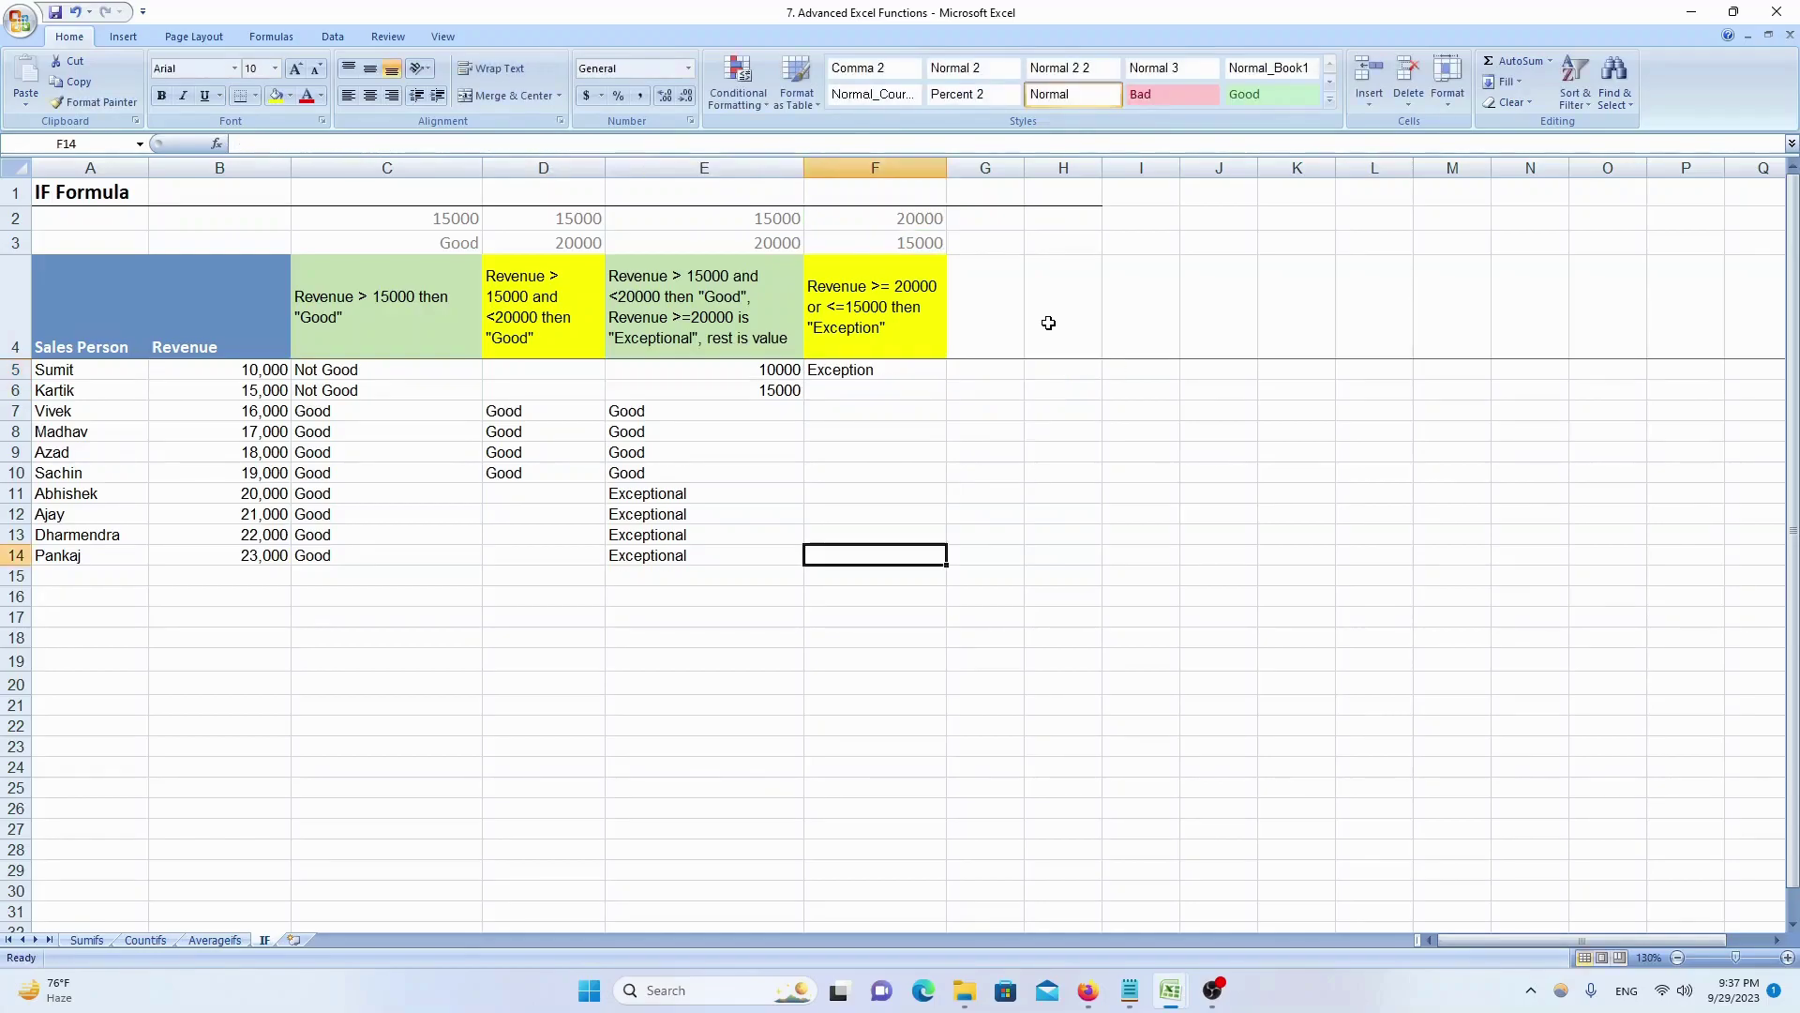
pyautogui.hotkey('ctrl', 'shift', 'Up')
pyautogui.hotkey('ctrl', 'd')
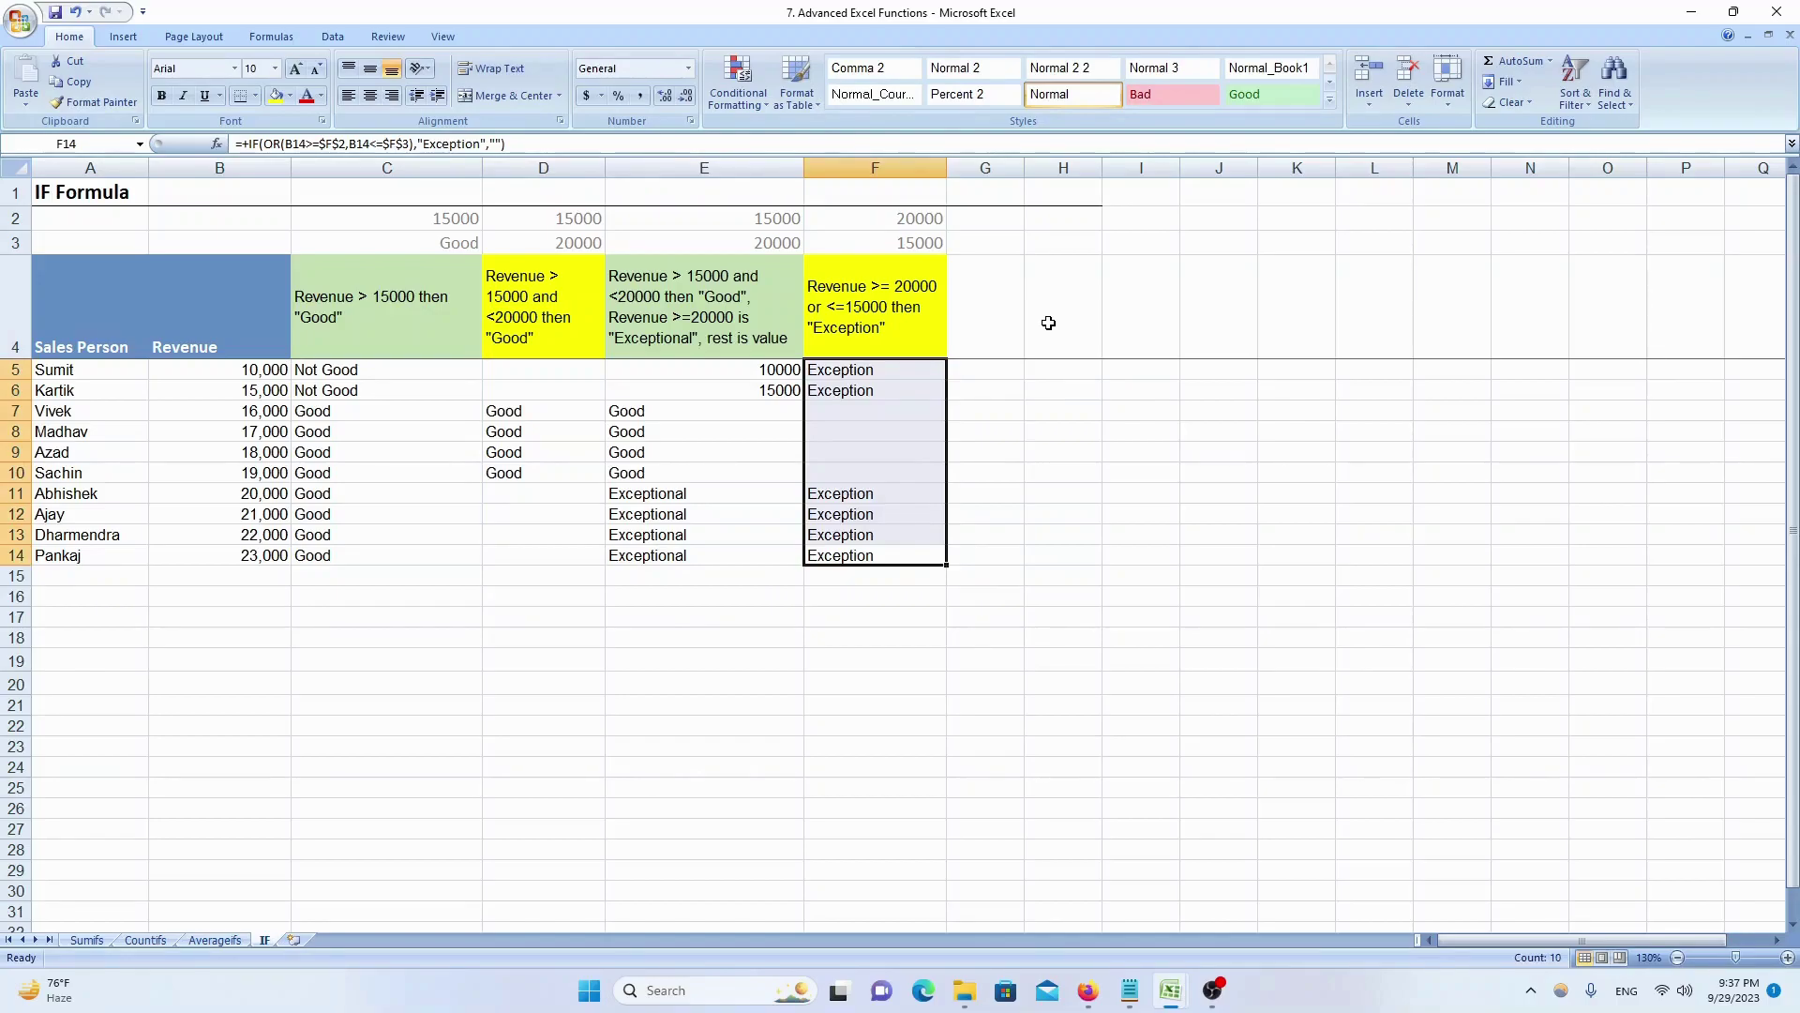
# - Examine rows 5 and 6 to compare their column F results with the revenue condition of <=15000
pyautogui.press('Up')
pyautogui.press('Up')
pyautogui.press('Up')
pyautogui.press('Up')
pyautogui.press('Up')
pyautogui.press('Up')
pyautogui.press('Up')
pyautogui.press('Up')
pyautogui.press('Up')
pyautogui.hotkey('shift', 'space')
pyautogui.press('Down')
pyautogui.hotkey('shift', 'space')
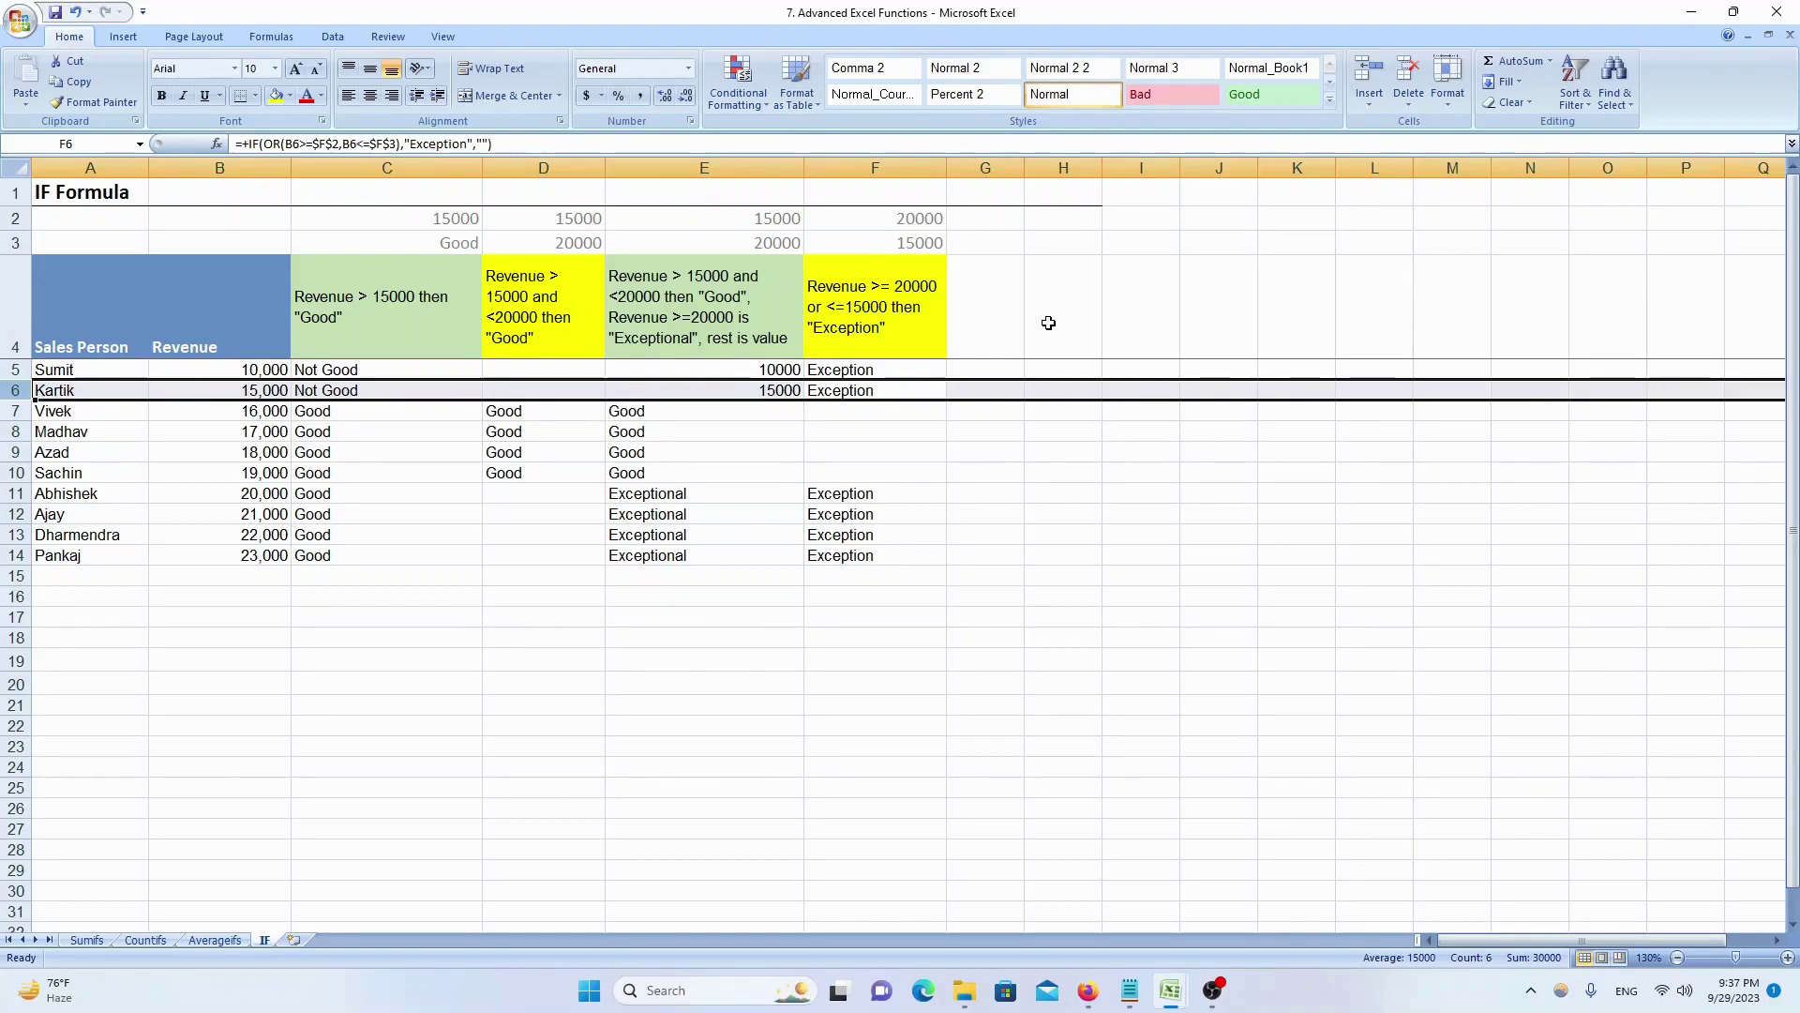
# - Examine F7:F10 and rows 11 to 14 against the revenue conditions, returning to the column F header
pyautogui.press('Down')
pyautogui.hotkey('shift', 'Down')
pyautogui.hotkey('shift', 'Down')
pyautogui.hotkey('shift', 'Down')
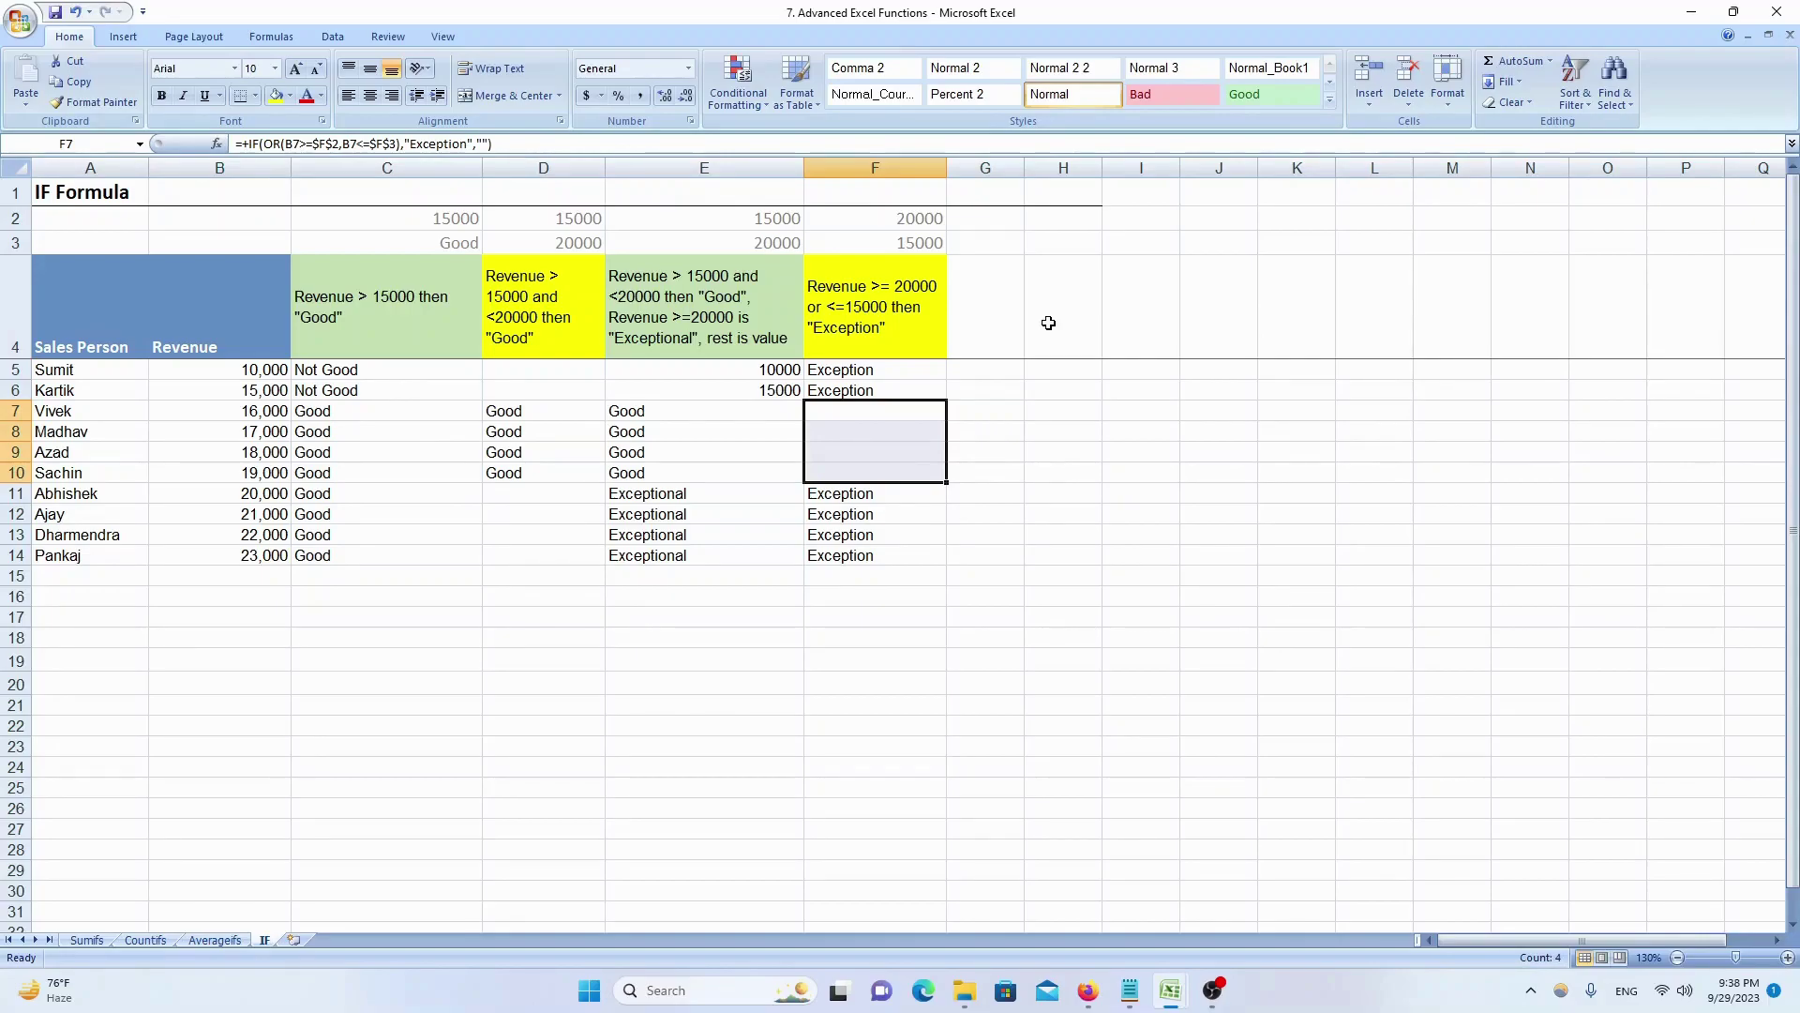
pyautogui.press('Down')
pyautogui.press('Down')
pyautogui.press('Down')
pyautogui.press('Down')
pyautogui.hotkey('shift', 'space')
pyautogui.hotkey('shift', 'Down')
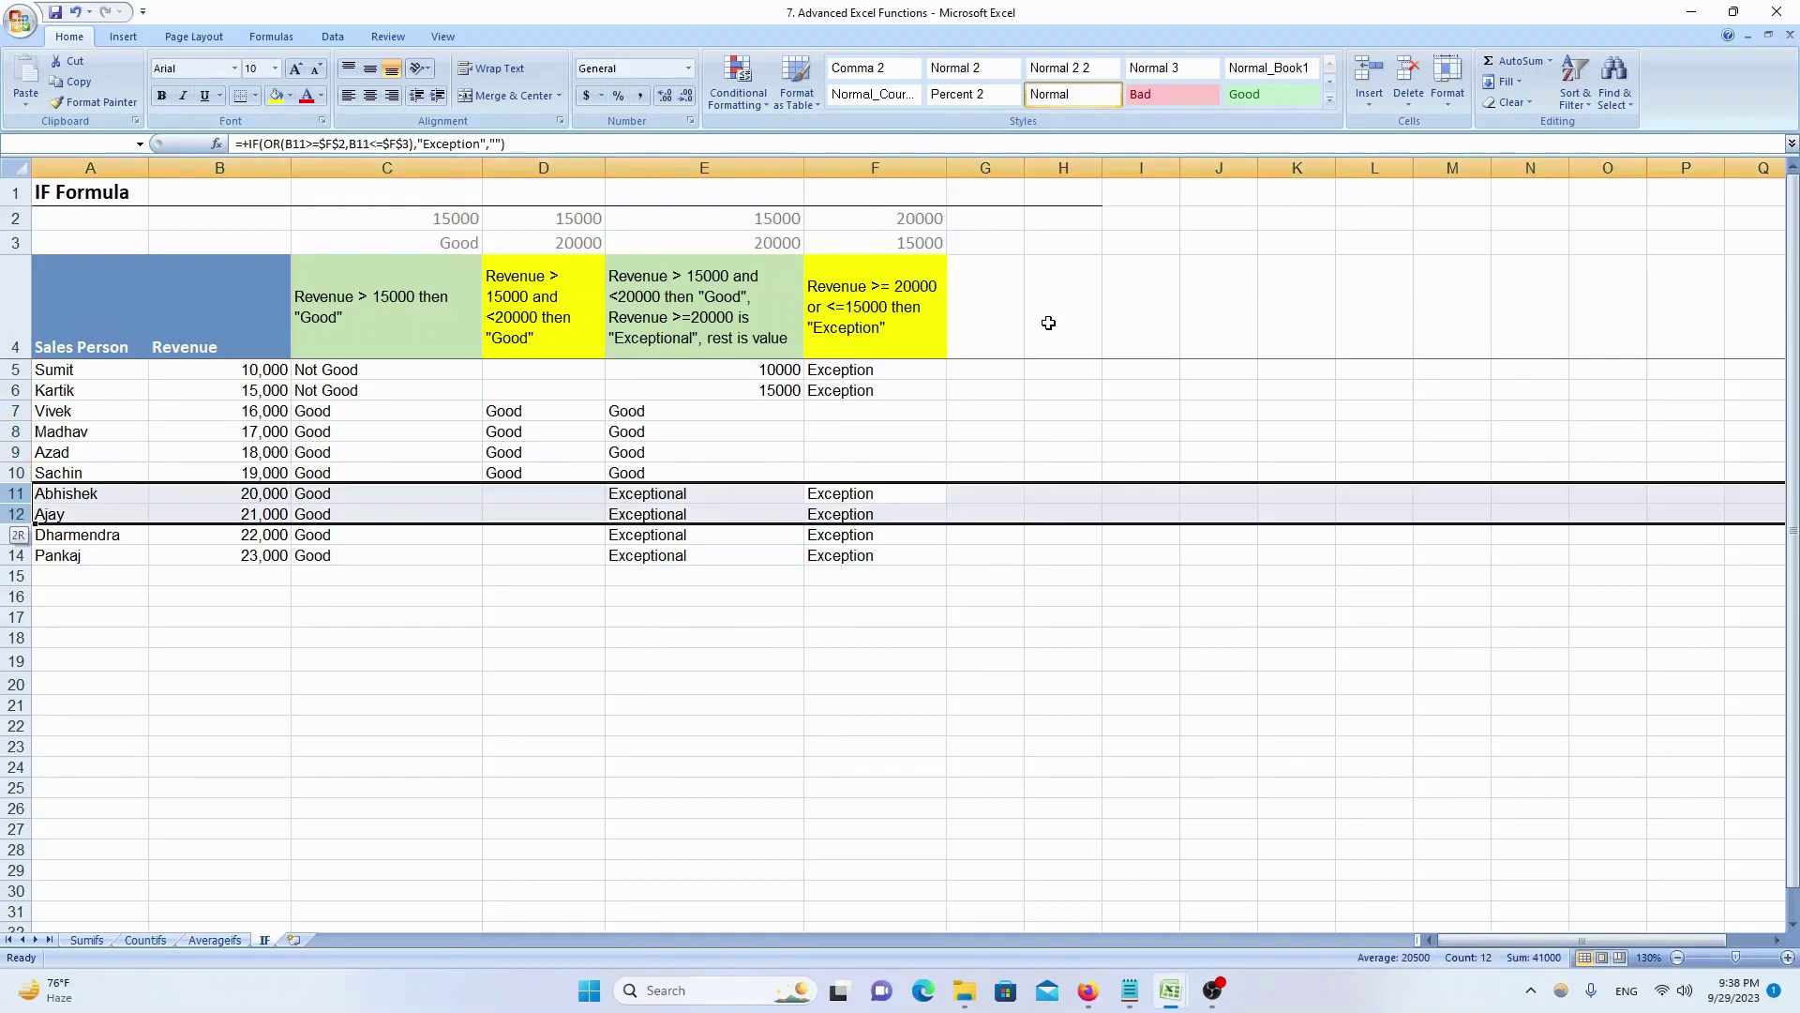
pyautogui.hotkey('shift', 'Down')
pyautogui.hotkey('shift', 'Down')
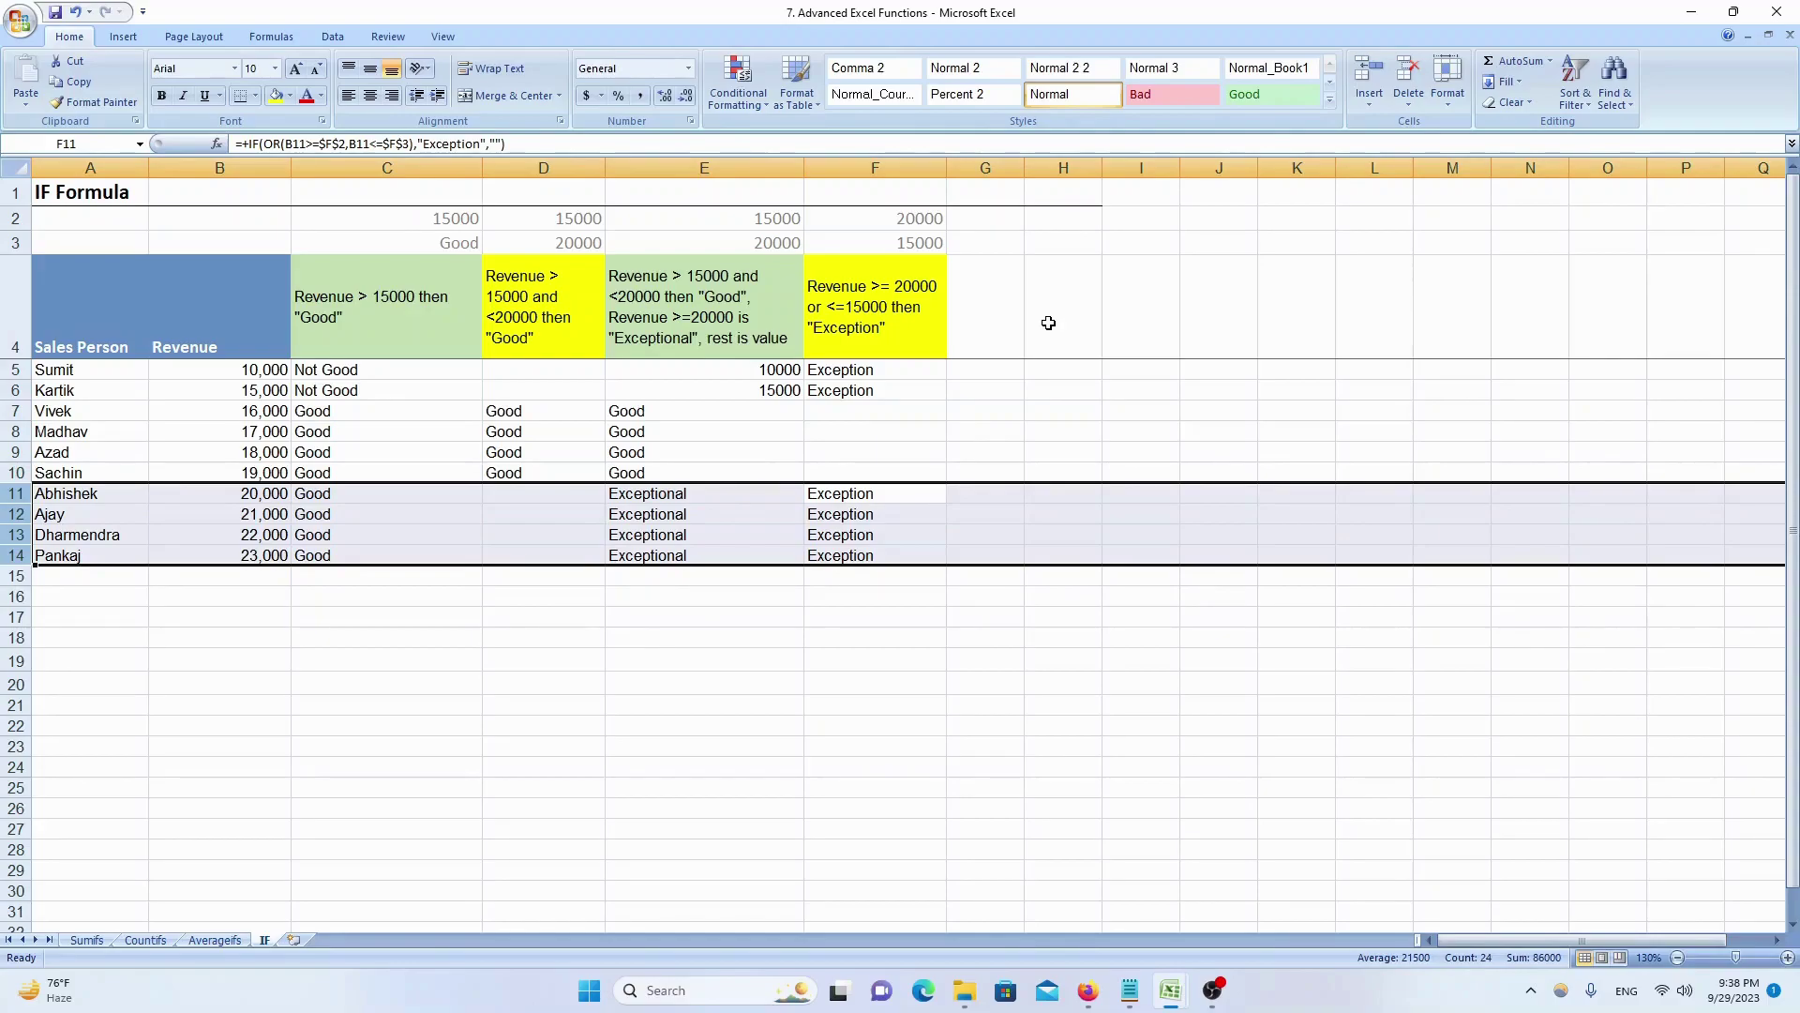
pyautogui.press('Up')
pyautogui.press('Up')
pyautogui.press('Up')
pyautogui.press('Up')
pyautogui.press('Up')
pyautogui.press('Up')
pyautogui.press('Up')
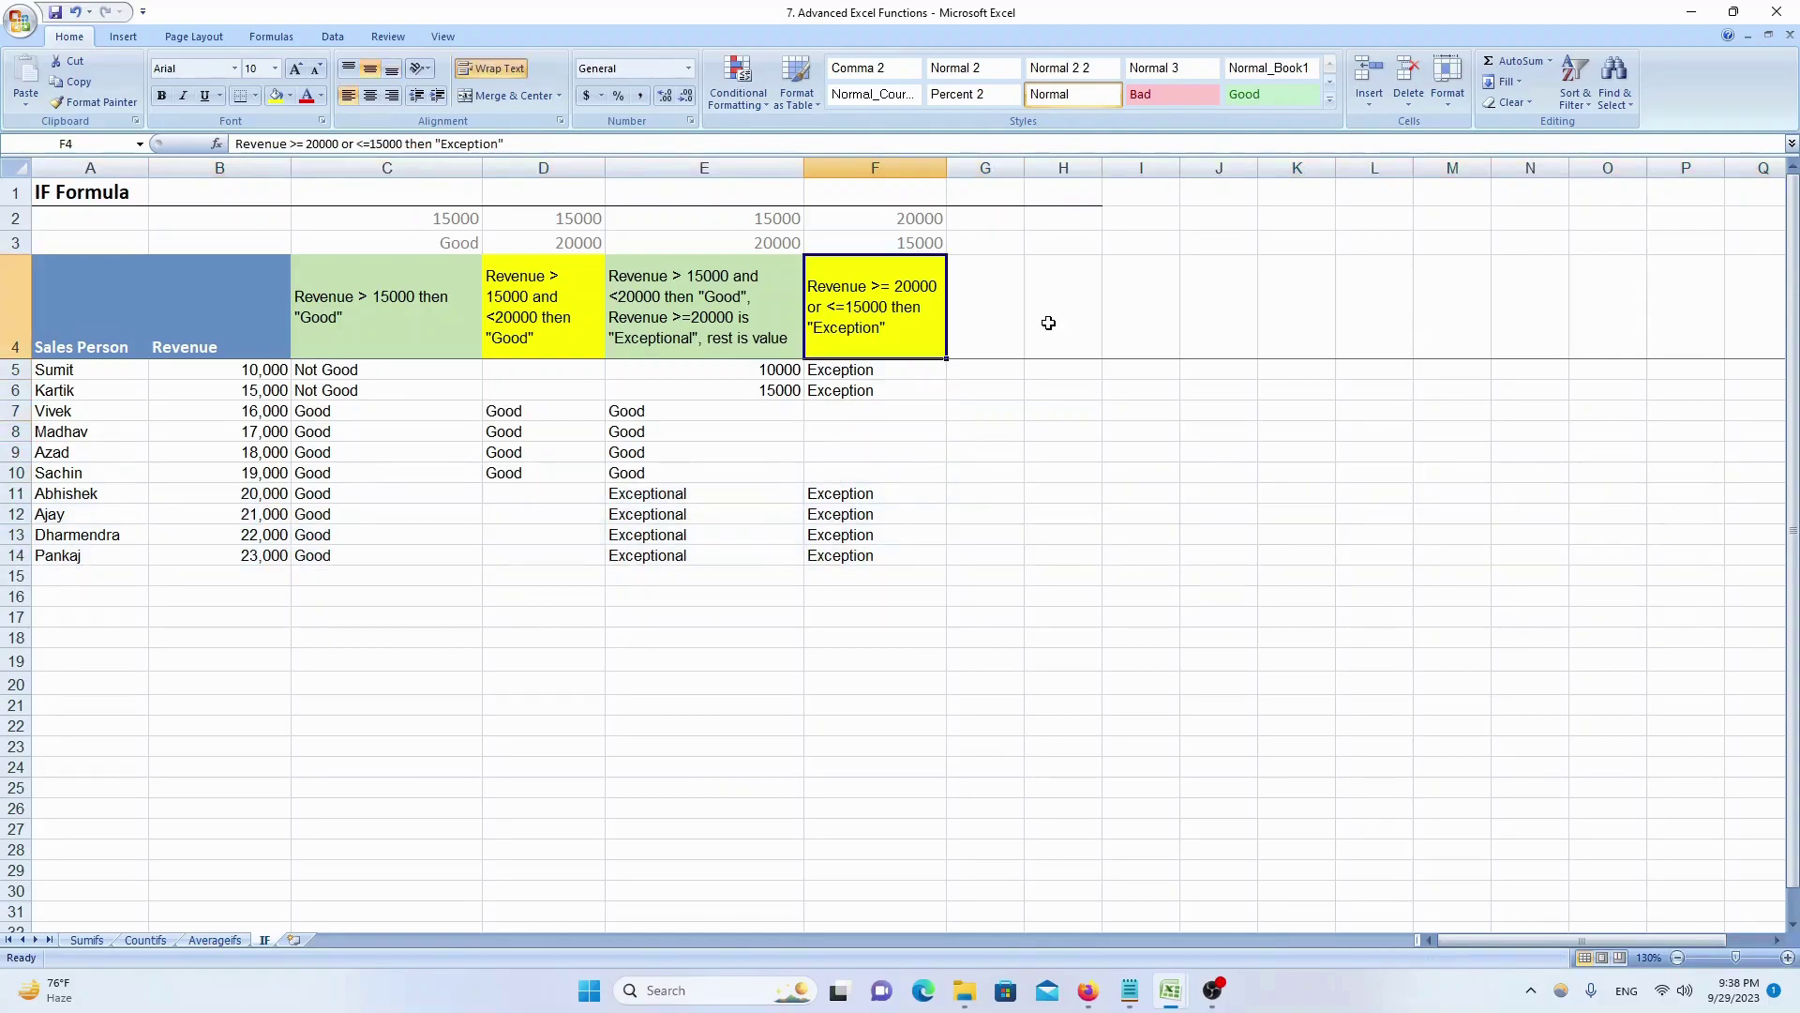